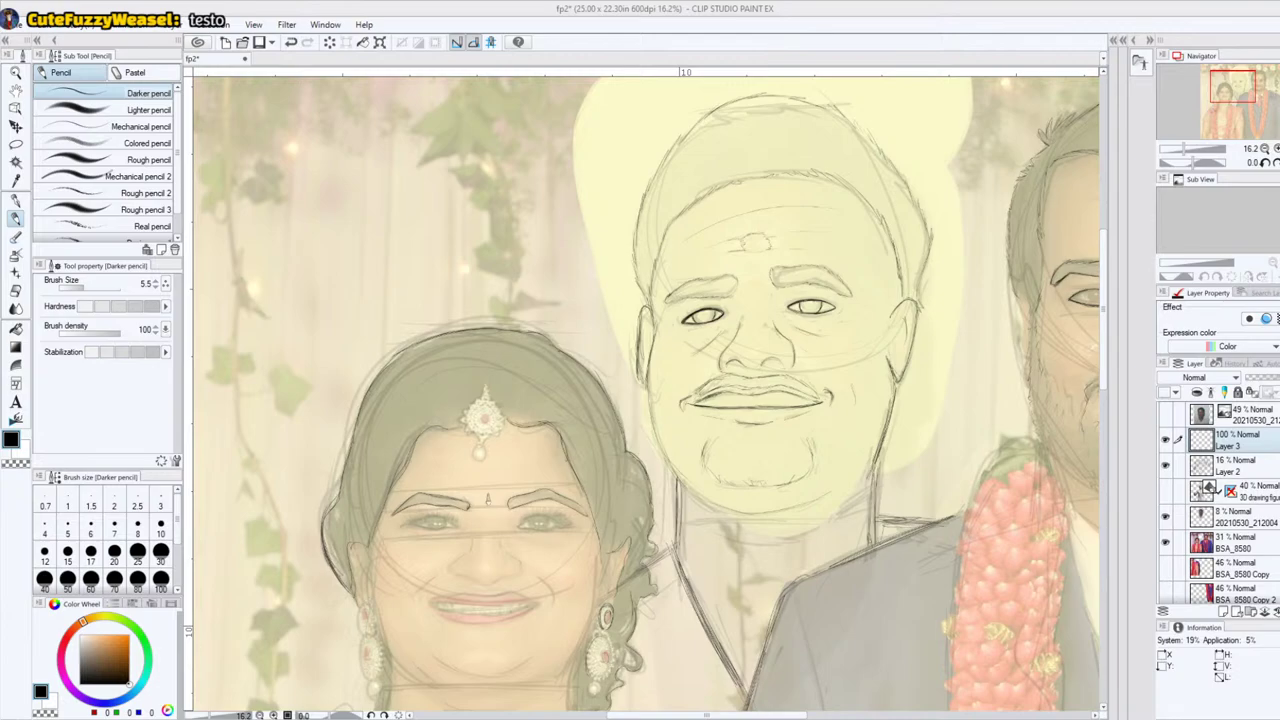
Step: Examine the sketched figures across the portrait and compare the drawing with Layer 3 hidden and shown
{"action": "left_click_drag", "start_coordinate": [1236, 87], "coordinate": [1231, 94]}
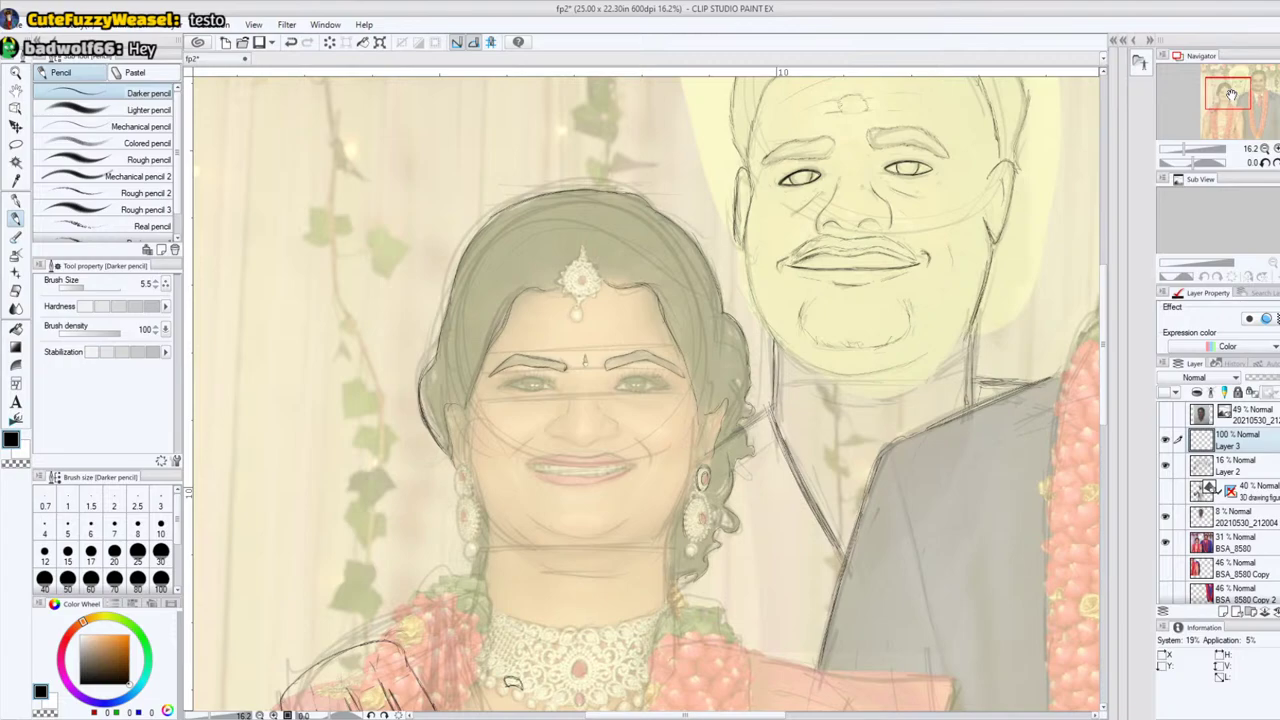
{"action": "left_click_drag", "start_coordinate": [1231, 94], "coordinate": [1224, 104]}
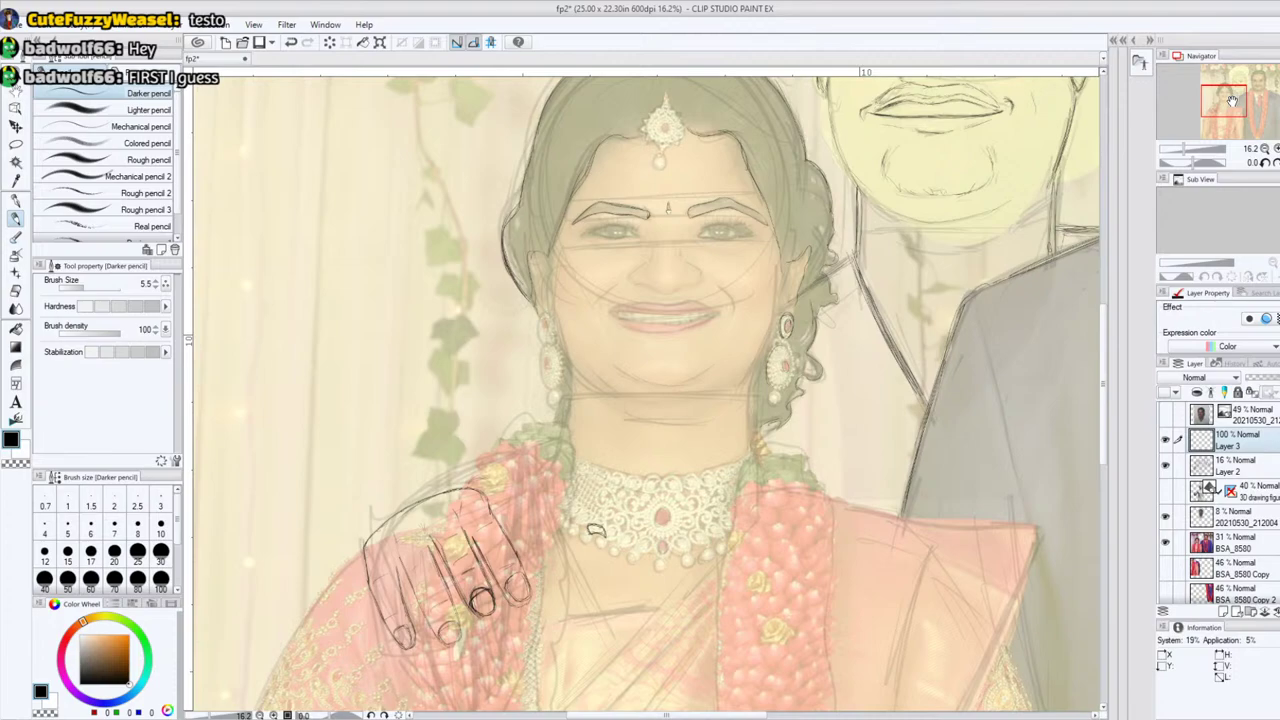
{"action": "key", "text": "e"}
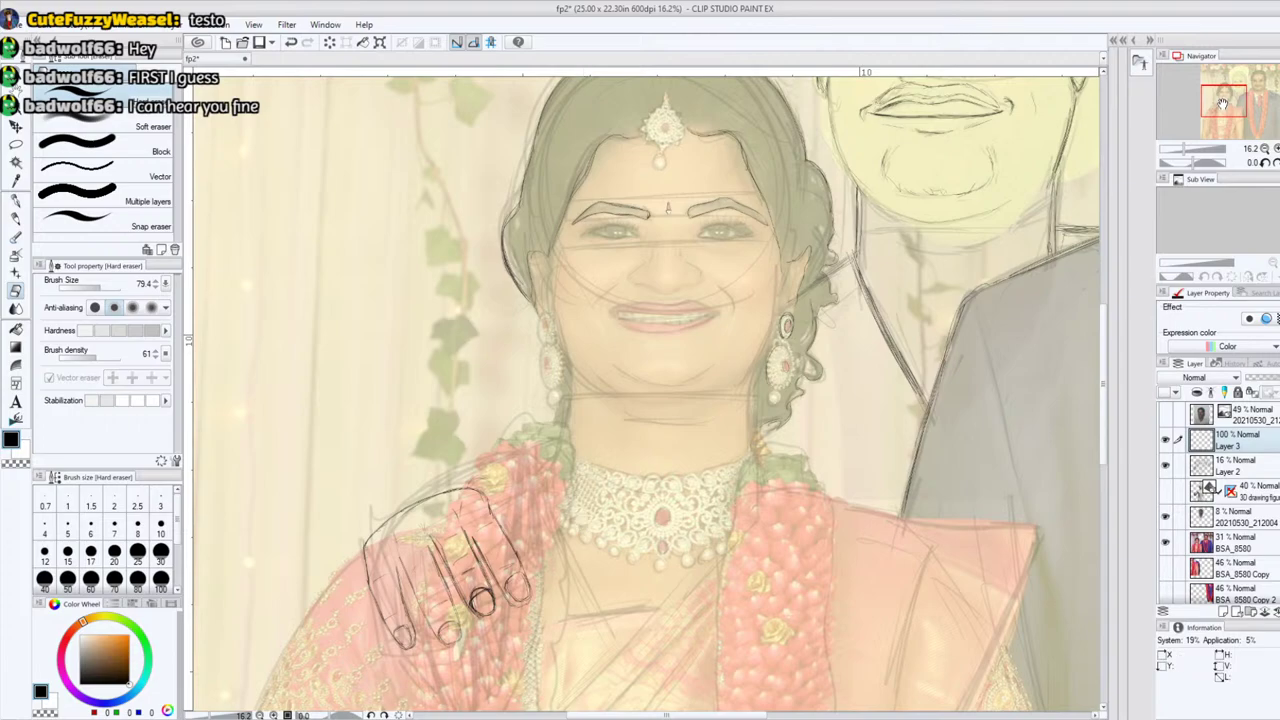
{"action": "left_click_drag", "start_coordinate": [1223, 103], "coordinate": [1270, 98]}
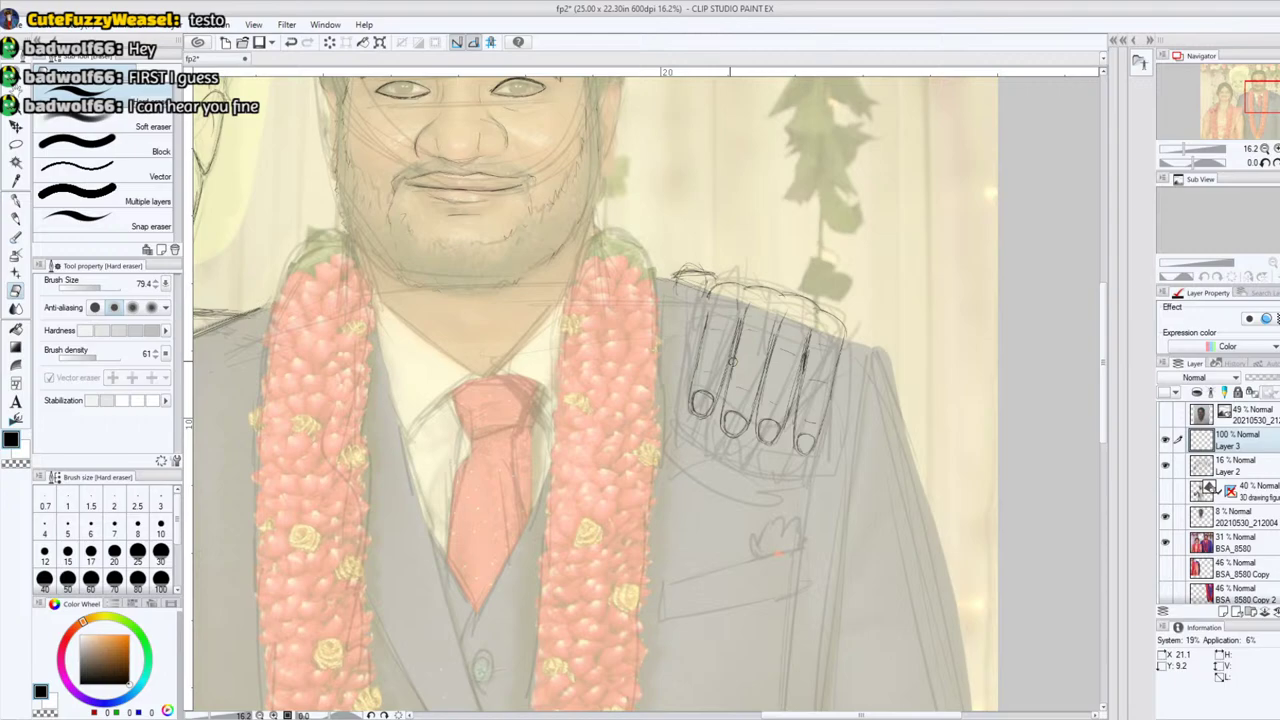
{"action": "mouse_move", "coordinate": [1243, 94]}
{"action": "left_mouse_down"}
{"action": "mouse_move", "coordinate": [1257, 100]}
{"action": "mouse_move", "coordinate": [1224, 106]}
{"action": "left_mouse_up"}
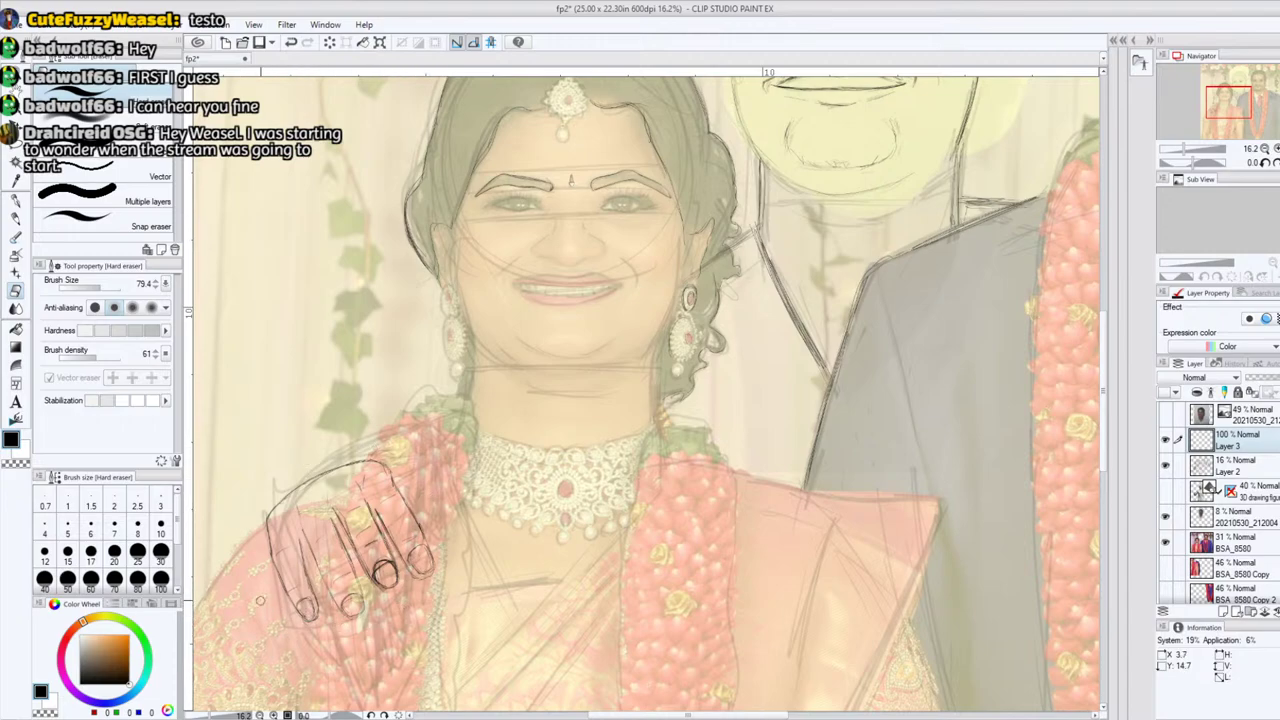
{"action": "left_click", "coordinate": [1165, 440]}
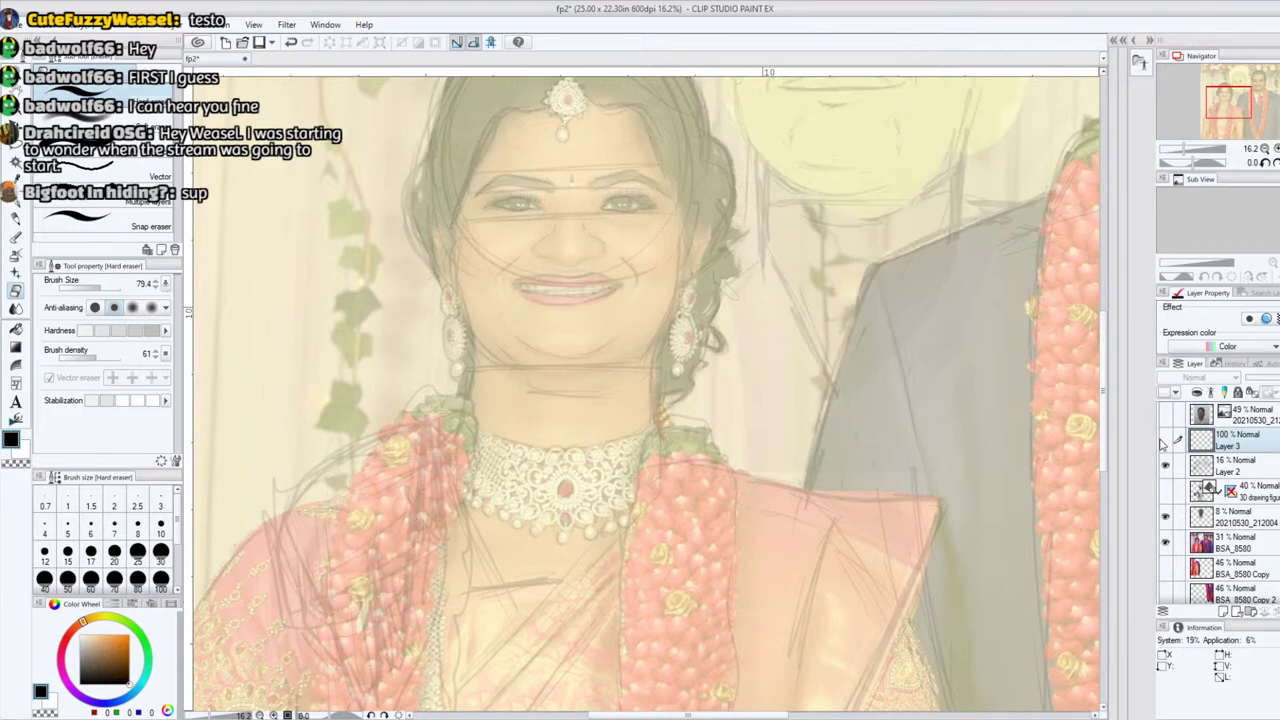
{"action": "left_click", "coordinate": [1165, 440]}
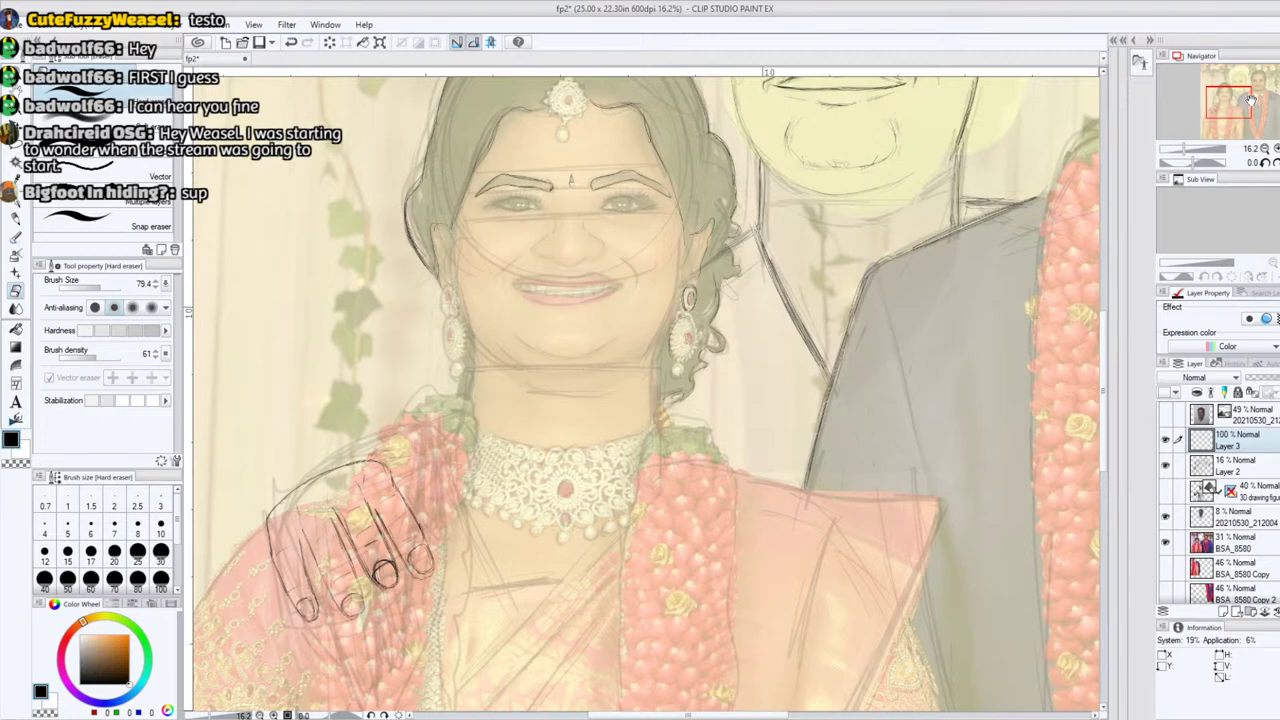
{"action": "left_click_drag", "start_coordinate": [1229, 100], "coordinate": [1222, 95]}
{"action": "scroll", "coordinate": [1237, 101], "scroll_direction": "up", "scroll_amount": 3}
{"action": "left_click", "coordinate": [16, 219]}
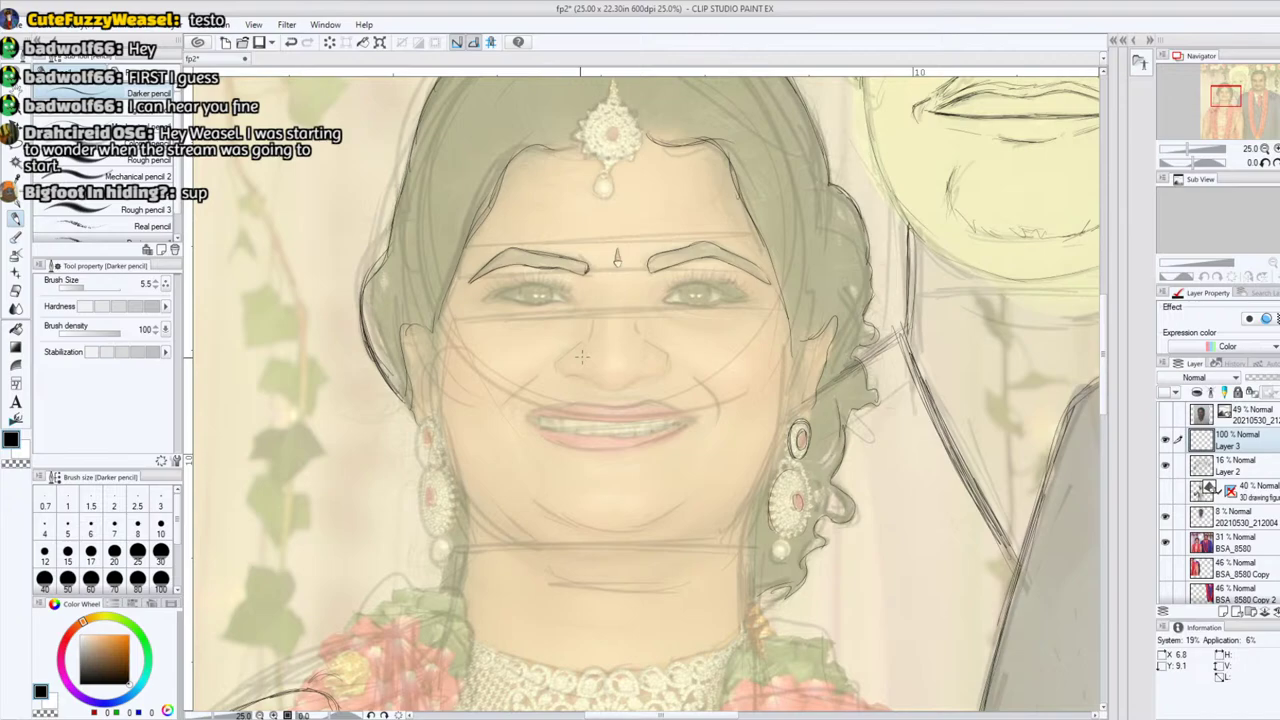
{"action": "left_click", "coordinate": [1165, 441]}
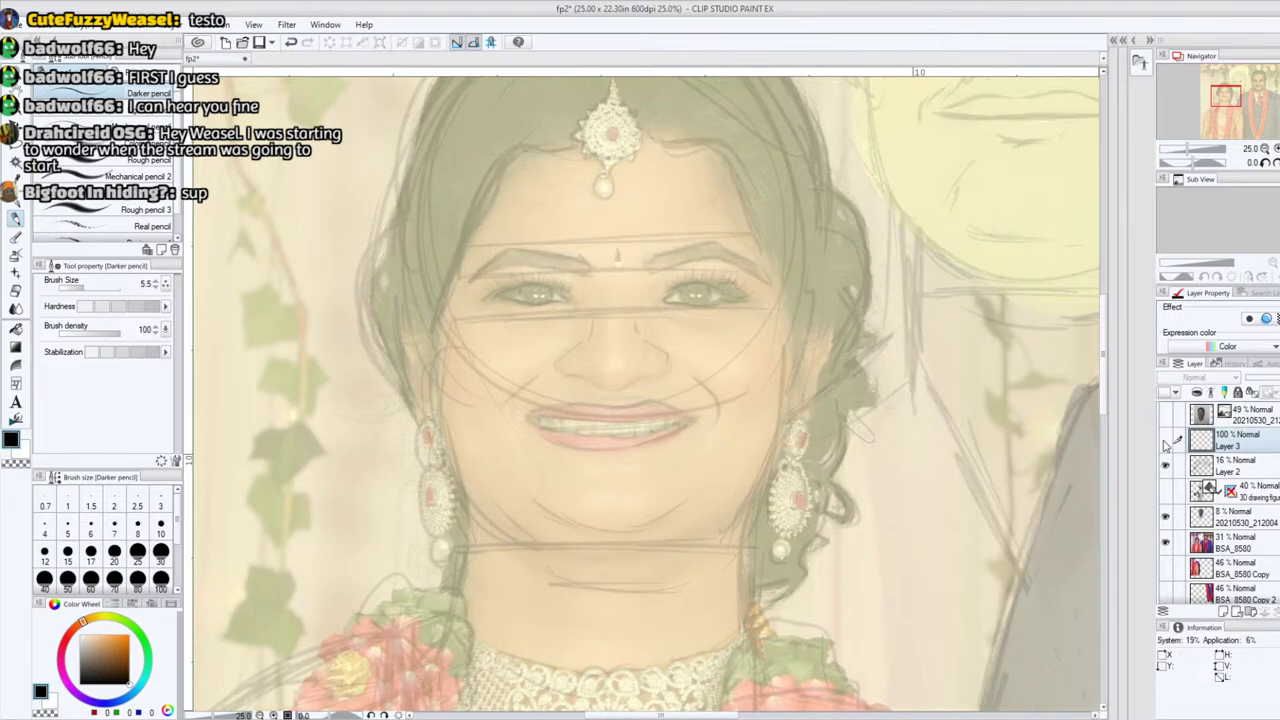
{"action": "left_click", "coordinate": [1165, 441]}
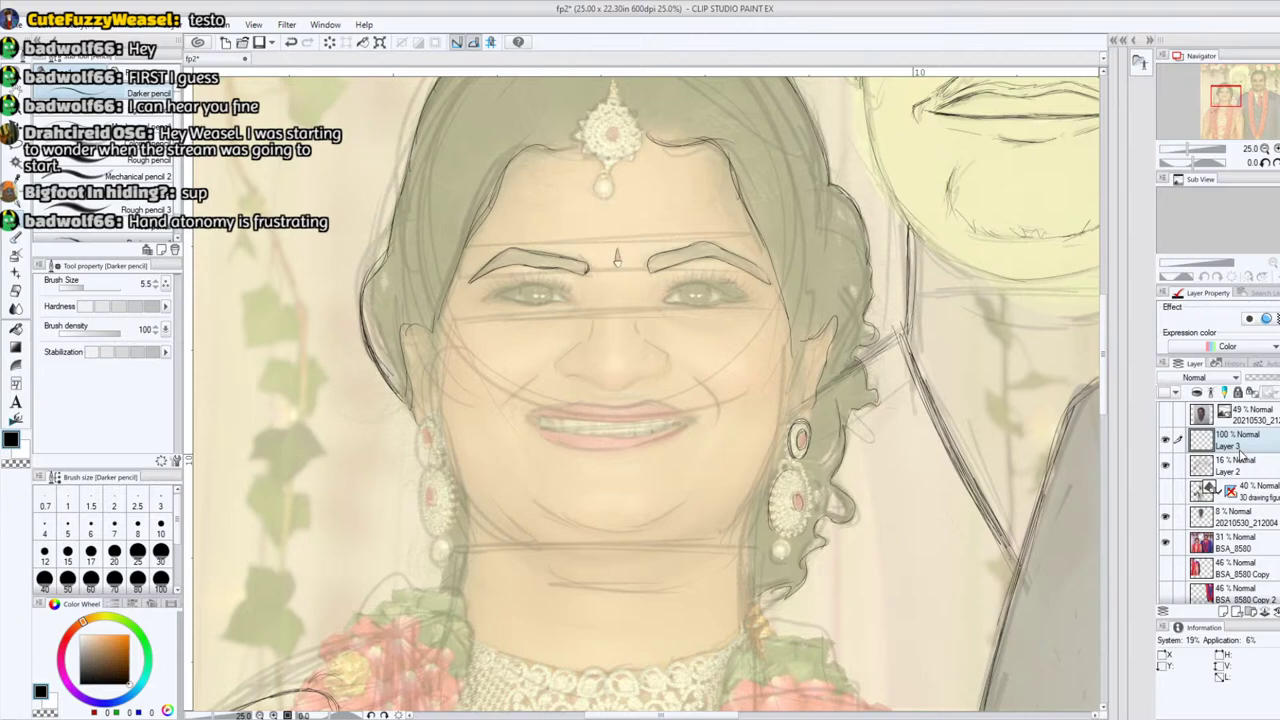
Step: Add a new layer above Layer 3, reduce Layer 3's opacity to 29%, and make the new layer active
{"action": "left_click_drag", "start_coordinate": [1226, 100], "coordinate": [1220, 88]}
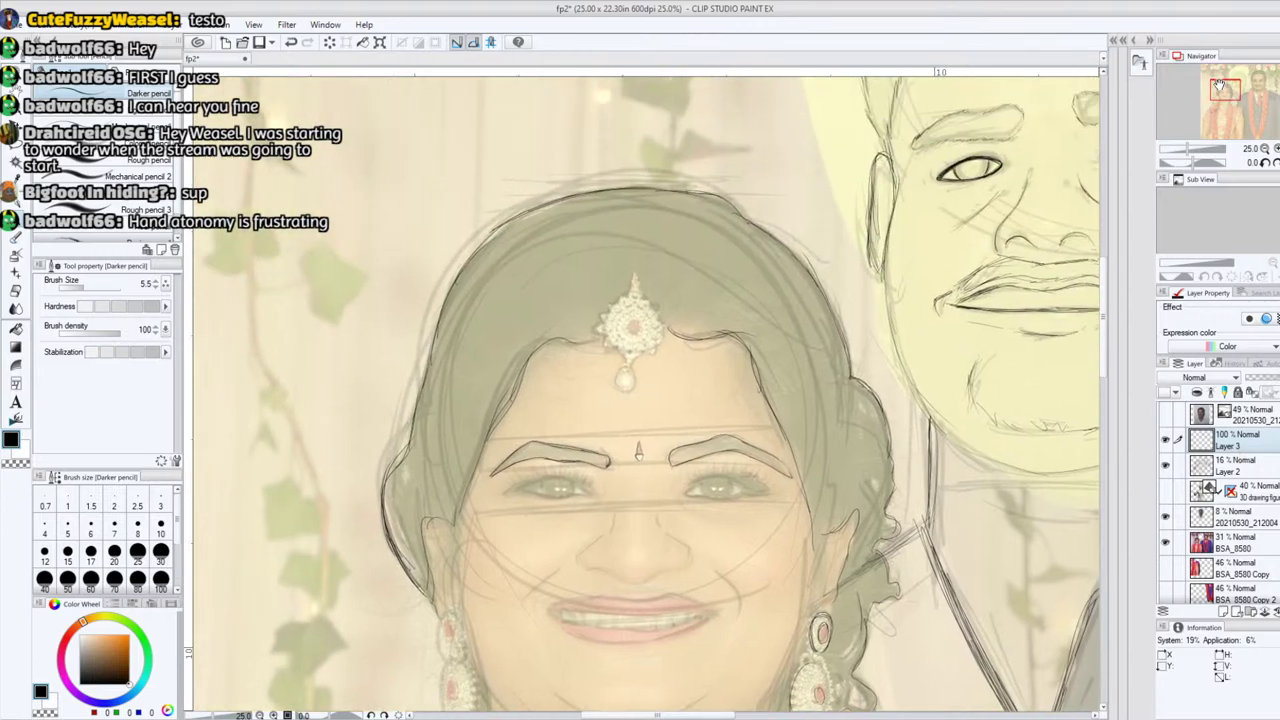
{"action": "left_click_drag", "start_coordinate": [1186, 150], "coordinate": [1188, 150]}
{"action": "left_click_drag", "start_coordinate": [1230, 90], "coordinate": [1226, 87]}
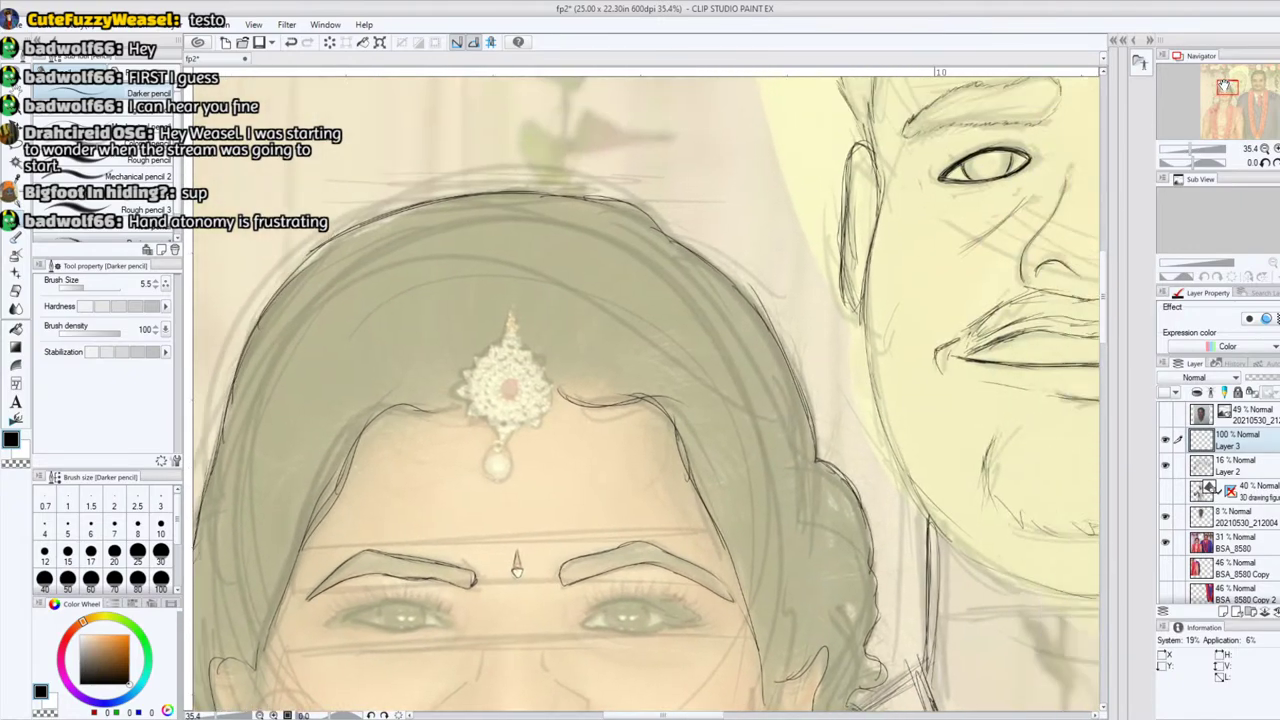
{"action": "left_click", "coordinate": [1221, 608]}
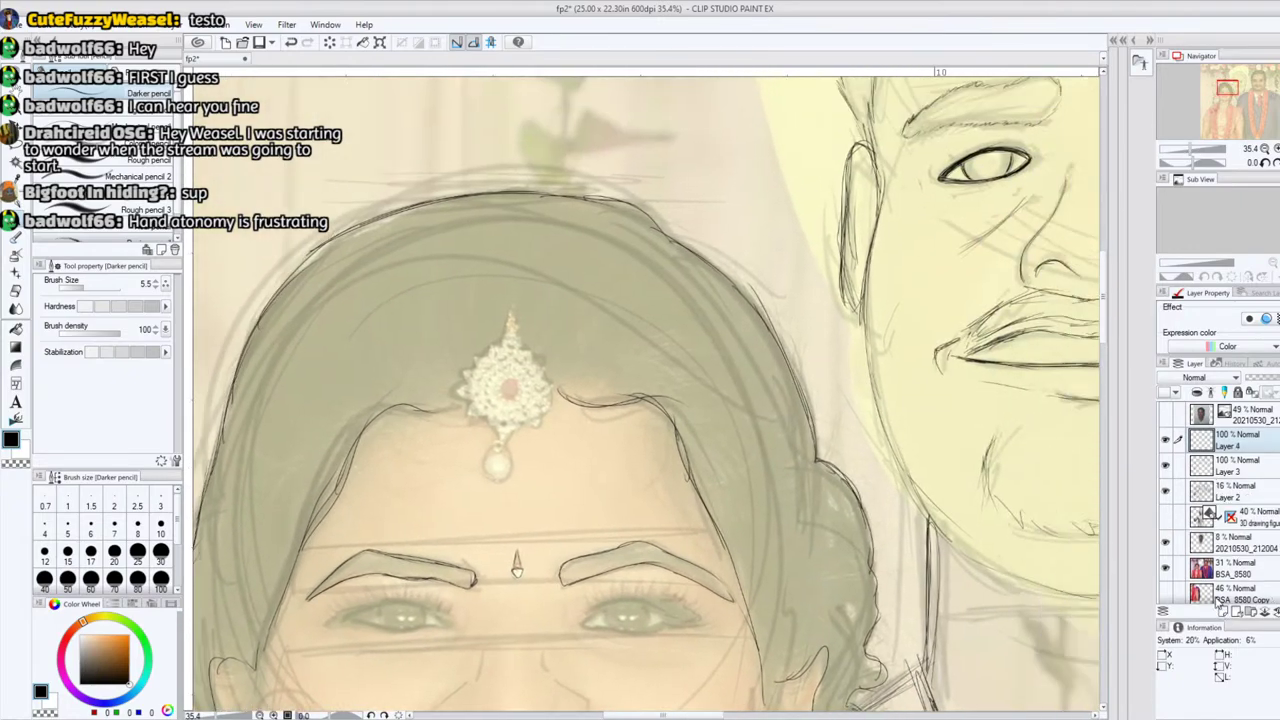
{"action": "left_click", "coordinate": [1238, 466]}
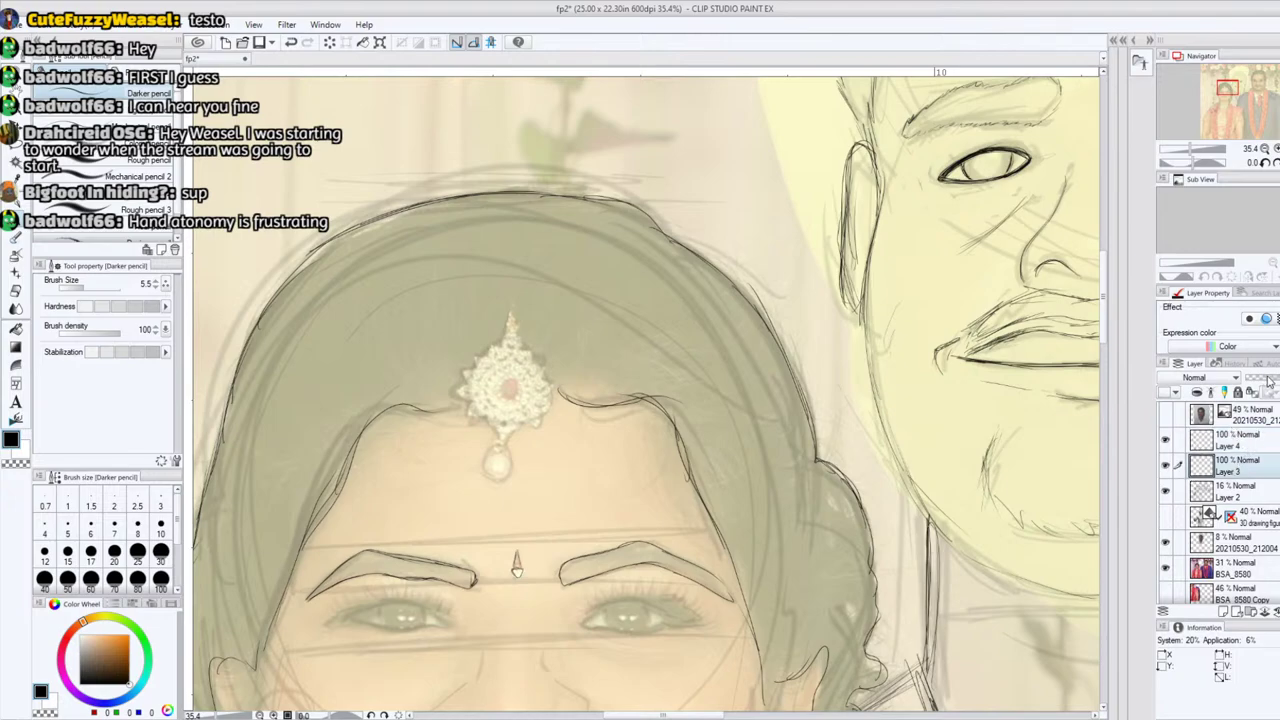
{"action": "left_click_drag", "start_coordinate": [1268, 382], "coordinate": [1262, 377]}
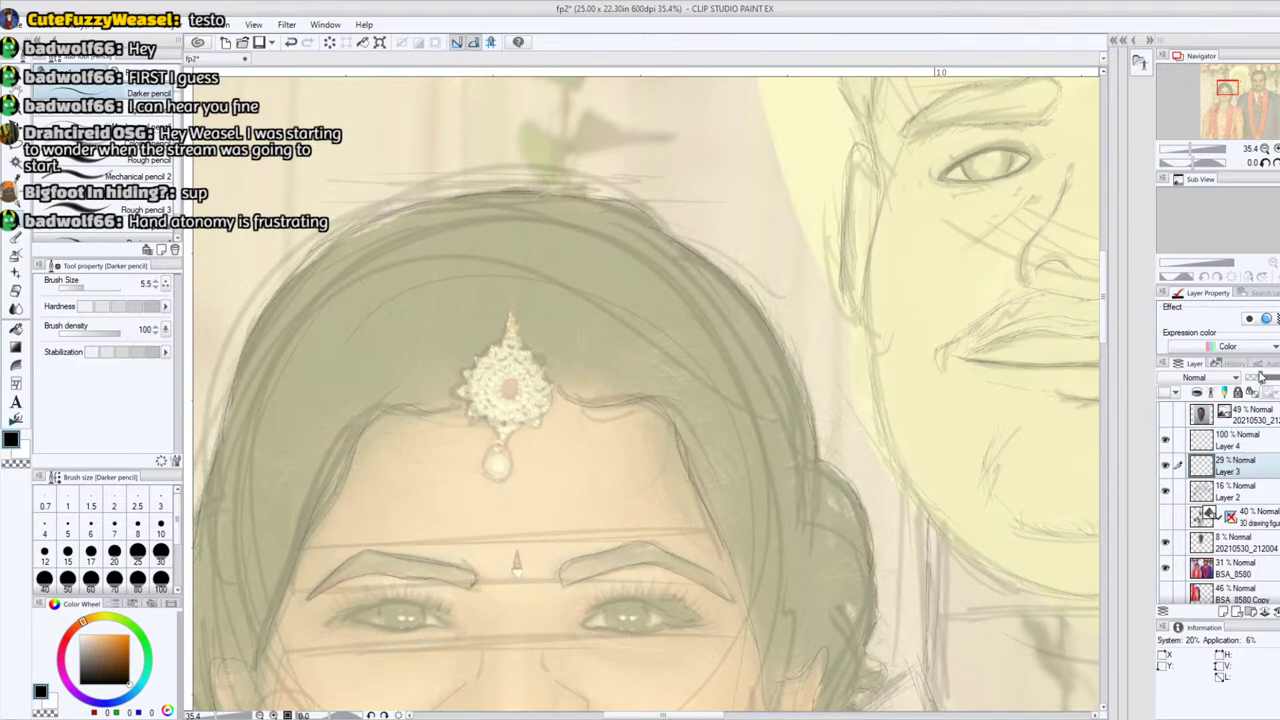
{"action": "left_click", "coordinate": [1242, 442]}
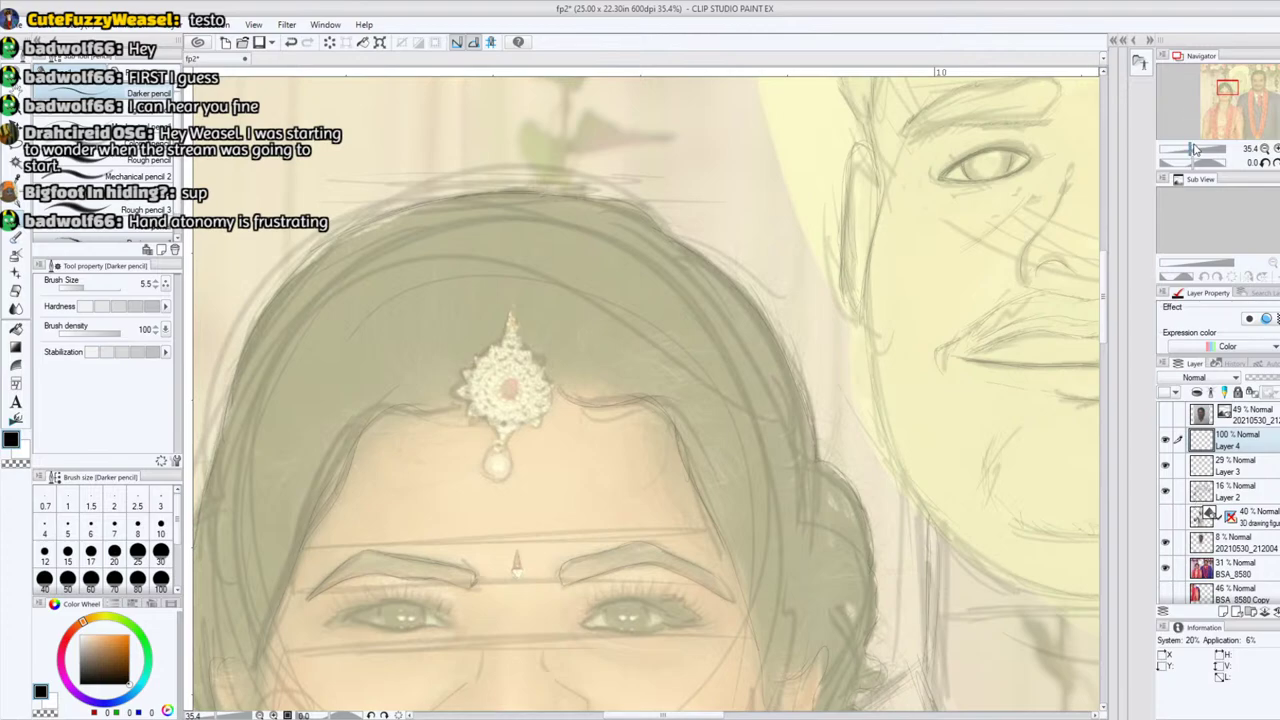
Step: Set the Darker pencil's brush size to 9.6 for drawing around the woman's hairline
{"action": "left_click_drag", "start_coordinate": [1193, 148], "coordinate": [1200, 148]}
{"action": "left_click_drag", "start_coordinate": [1229, 87], "coordinate": [1217, 90]}
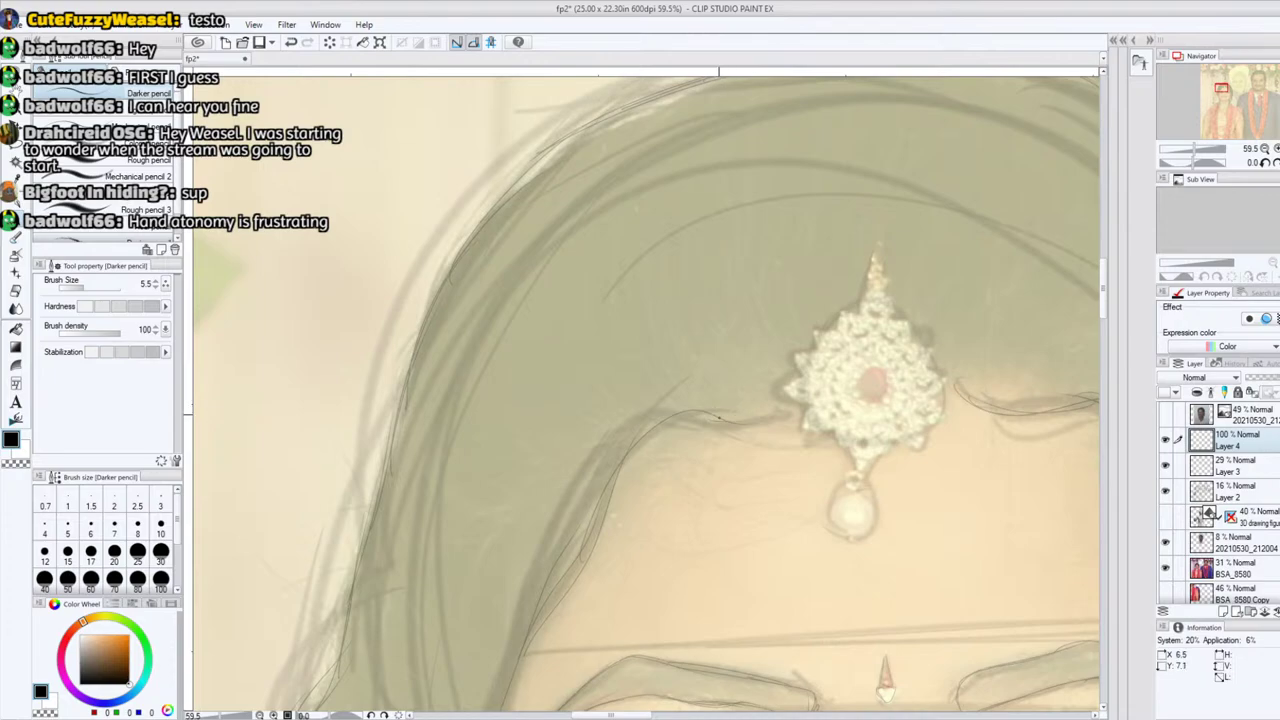
{"action": "left_click_drag", "start_coordinate": [83, 287], "coordinate": [87, 287]}
{"action": "left_click", "coordinate": [1221, 91]}
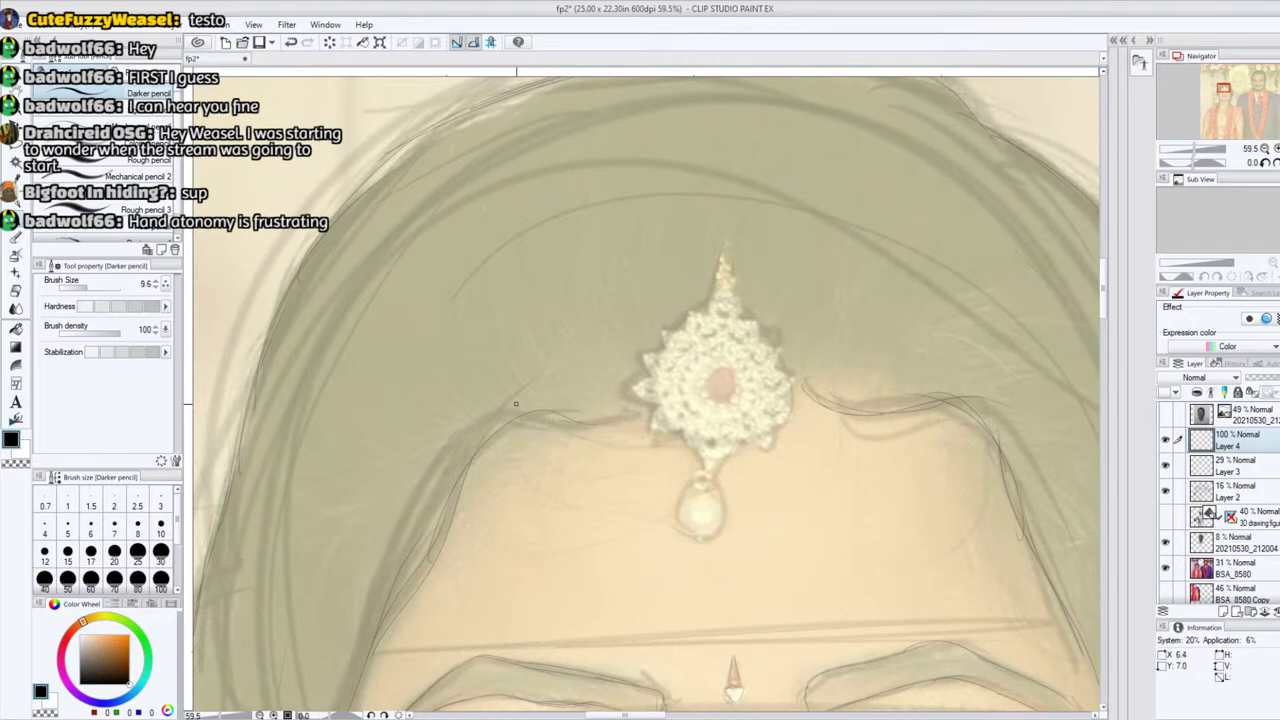
{"action": "mouse_move", "coordinate": [523, 388]}
{"action": "left_mouse_down"}
{"action": "mouse_move", "coordinate": [543, 419]}
{"action": "mouse_move", "coordinate": [576, 430]}
{"action": "left_mouse_up"}
{"action": "key", "text": "e"}
{"action": "mouse_move", "coordinate": [562, 398]}
{"action": "left_mouse_down"}
{"action": "mouse_move", "coordinate": [565, 435]}
{"action": "mouse_move", "coordinate": [557, 398]}
{"action": "mouse_move", "coordinate": [592, 418]}
{"action": "left_mouse_up"}
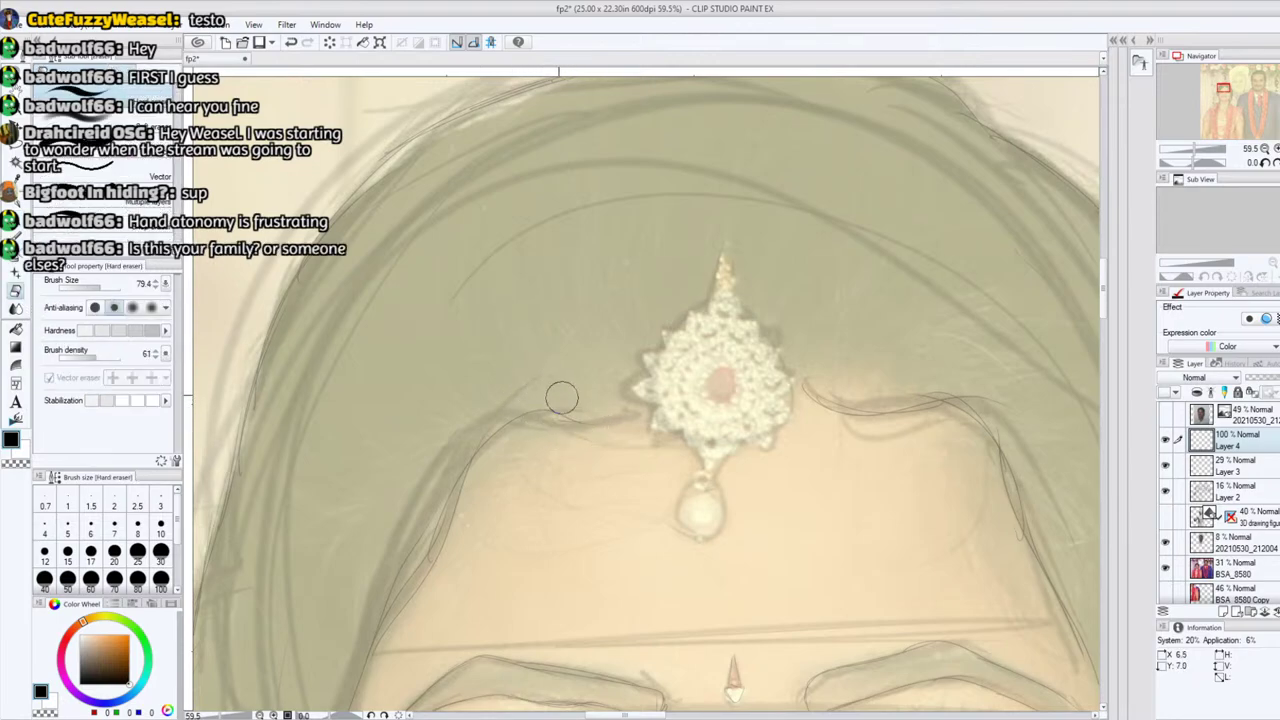
{"action": "key", "text": "p"}
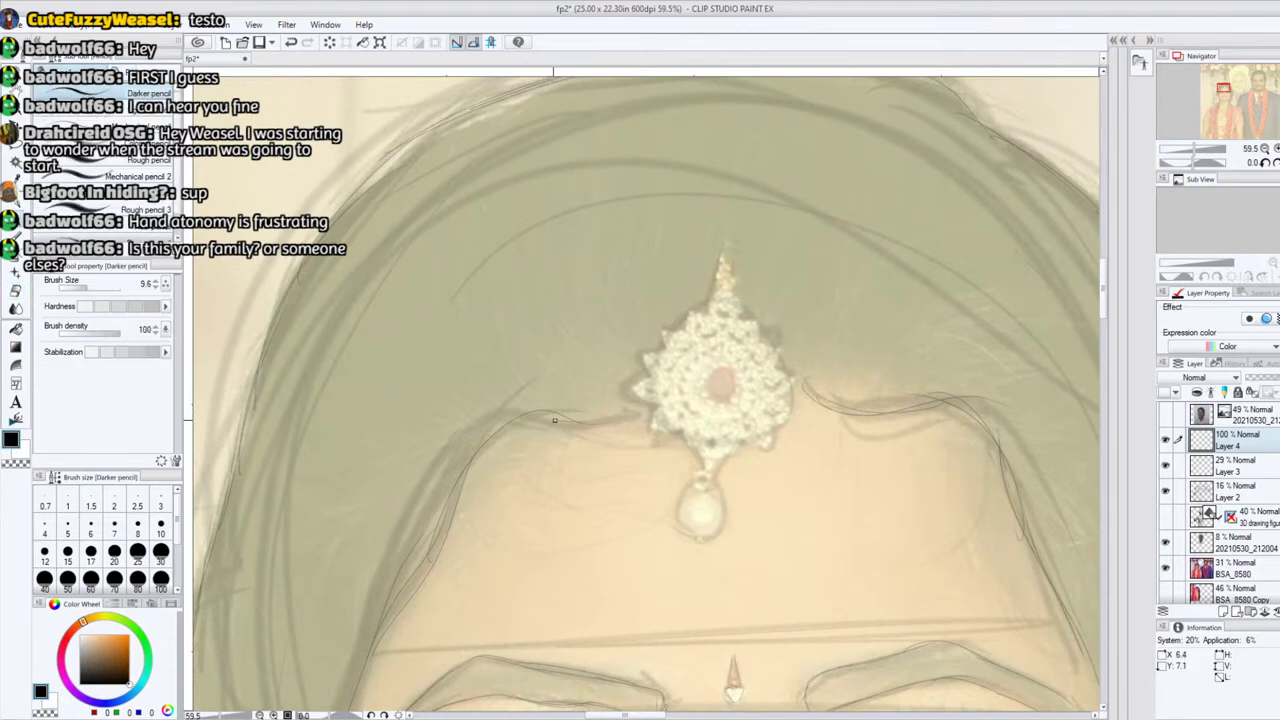
Step: Draw short, fine hair strokes along the woman's hairline on both sides of the forehead ornament
{"action": "mouse_move", "coordinate": [554, 422]}
{"action": "left_mouse_down"}
{"action": "mouse_move", "coordinate": [527, 390]}
{"action": "mouse_move", "coordinate": [586, 430]}
{"action": "mouse_move", "coordinate": [628, 414]}
{"action": "left_mouse_up"}
{"action": "mouse_move", "coordinate": [807, 392]}
{"action": "left_mouse_down"}
{"action": "mouse_move", "coordinate": [818, 358]}
{"action": "mouse_move", "coordinate": [826, 366]}
{"action": "left_mouse_up"}
{"action": "left_click_drag", "start_coordinate": [839, 407], "coordinate": [846, 399]}
{"action": "left_click_drag", "start_coordinate": [849, 409], "coordinate": [863, 405]}
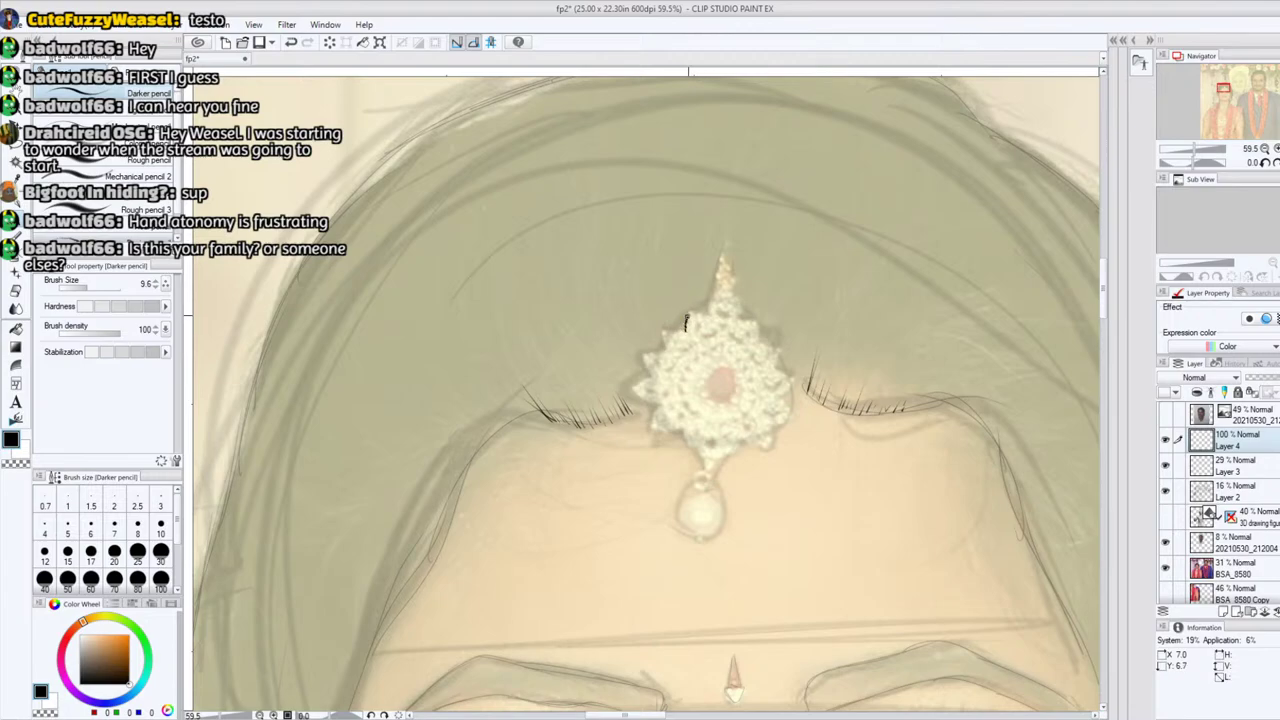
Step: Trace the jagged outline of the forehead ornament, from its pointed tip around the star-shaped body to its lower point
{"action": "mouse_move", "coordinate": [695, 316]}
{"action": "left_mouse_down"}
{"action": "mouse_move", "coordinate": [707, 316]}
{"action": "mouse_move", "coordinate": [719, 255]}
{"action": "mouse_move", "coordinate": [738, 320]}
{"action": "mouse_move", "coordinate": [783, 349]}
{"action": "left_mouse_up"}
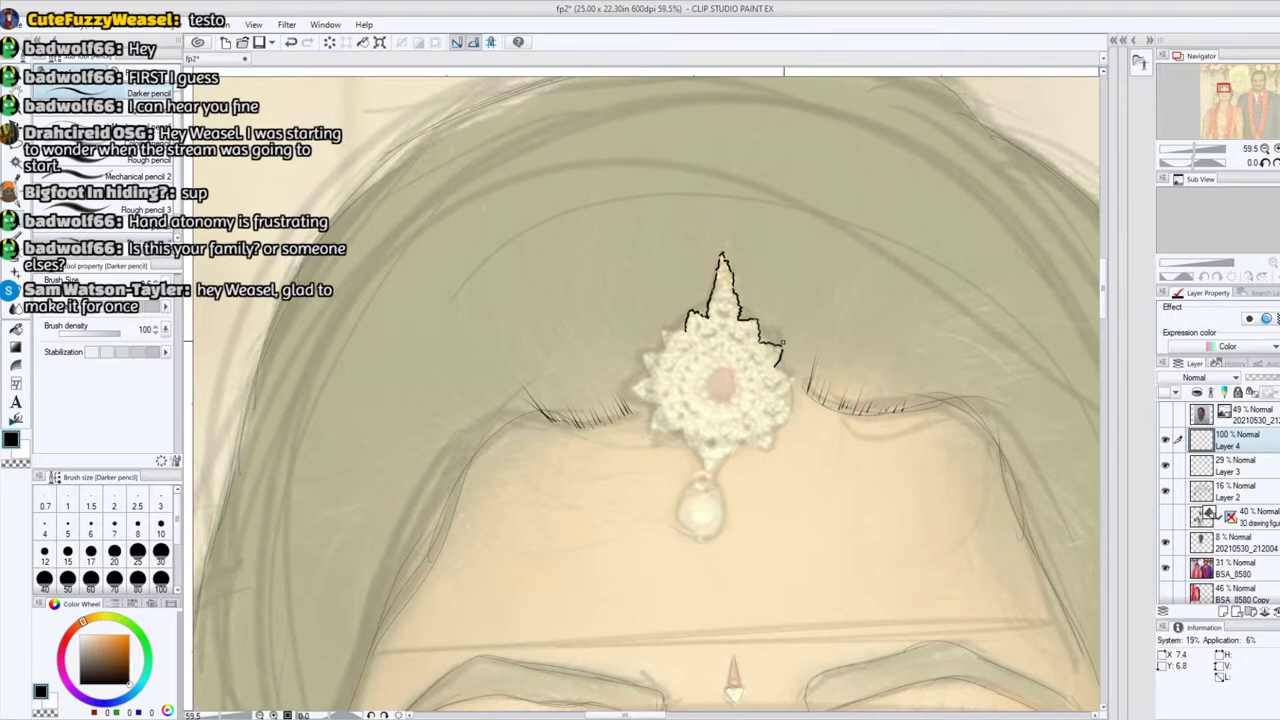
{"action": "mouse_move", "coordinate": [690, 332]}
{"action": "left_mouse_down"}
{"action": "mouse_move", "coordinate": [666, 326]}
{"action": "mouse_move", "coordinate": [666, 346]}
{"action": "mouse_move", "coordinate": [663, 332]}
{"action": "mouse_move", "coordinate": [644, 358]}
{"action": "mouse_move", "coordinate": [650, 374]}
{"action": "mouse_move", "coordinate": [634, 392]}
{"action": "mouse_move", "coordinate": [656, 403]}
{"action": "left_mouse_up"}
{"action": "mouse_move", "coordinate": [776, 366]}
{"action": "left_mouse_down"}
{"action": "mouse_move", "coordinate": [796, 378]}
{"action": "mouse_move", "coordinate": [790, 389]}
{"action": "mouse_move", "coordinate": [797, 375]}
{"action": "left_mouse_up"}
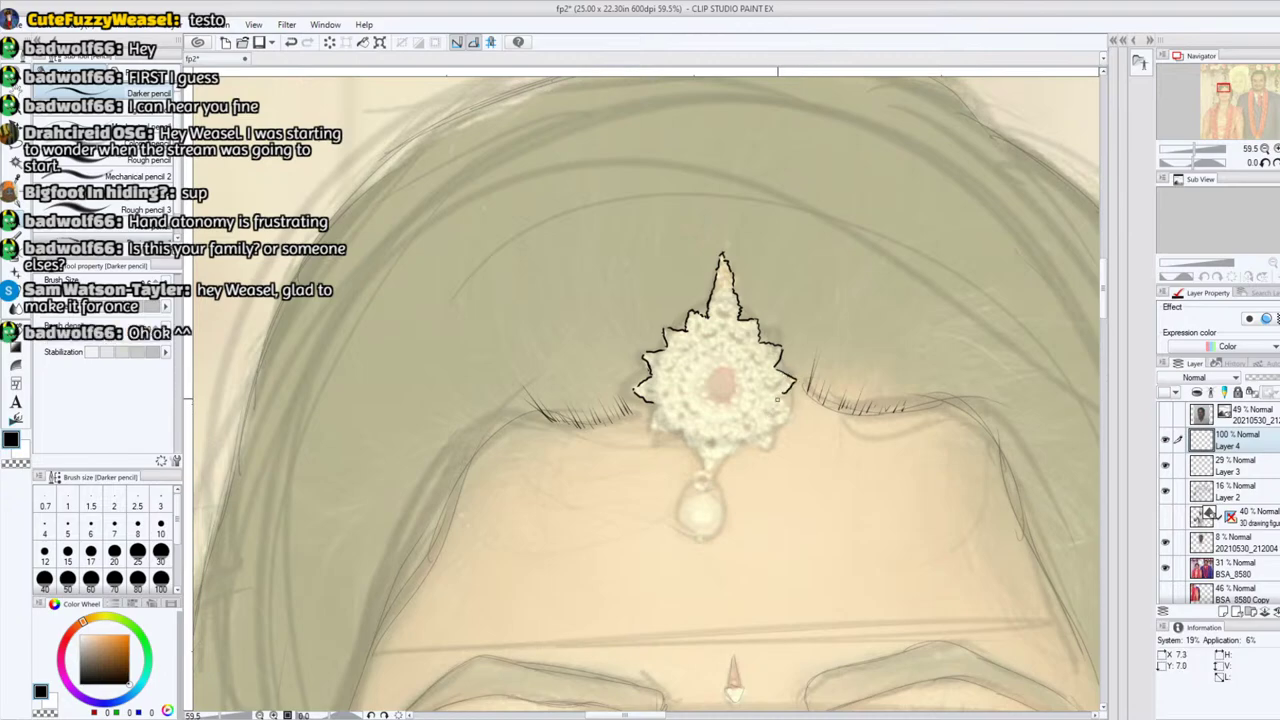
{"action": "mouse_move", "coordinate": [786, 389]}
{"action": "left_mouse_down"}
{"action": "mouse_move", "coordinate": [792, 415]}
{"action": "mouse_move", "coordinate": [758, 448]}
{"action": "mouse_move", "coordinate": [770, 452]}
{"action": "left_mouse_up"}
{"action": "mouse_move", "coordinate": [658, 406]}
{"action": "left_mouse_down"}
{"action": "mouse_move", "coordinate": [694, 416]}
{"action": "mouse_move", "coordinate": [673, 431]}
{"action": "mouse_move", "coordinate": [707, 448]}
{"action": "mouse_move", "coordinate": [715, 470]}
{"action": "mouse_move", "coordinate": [733, 433]}
{"action": "mouse_move", "coordinate": [706, 470]}
{"action": "left_mouse_up"}
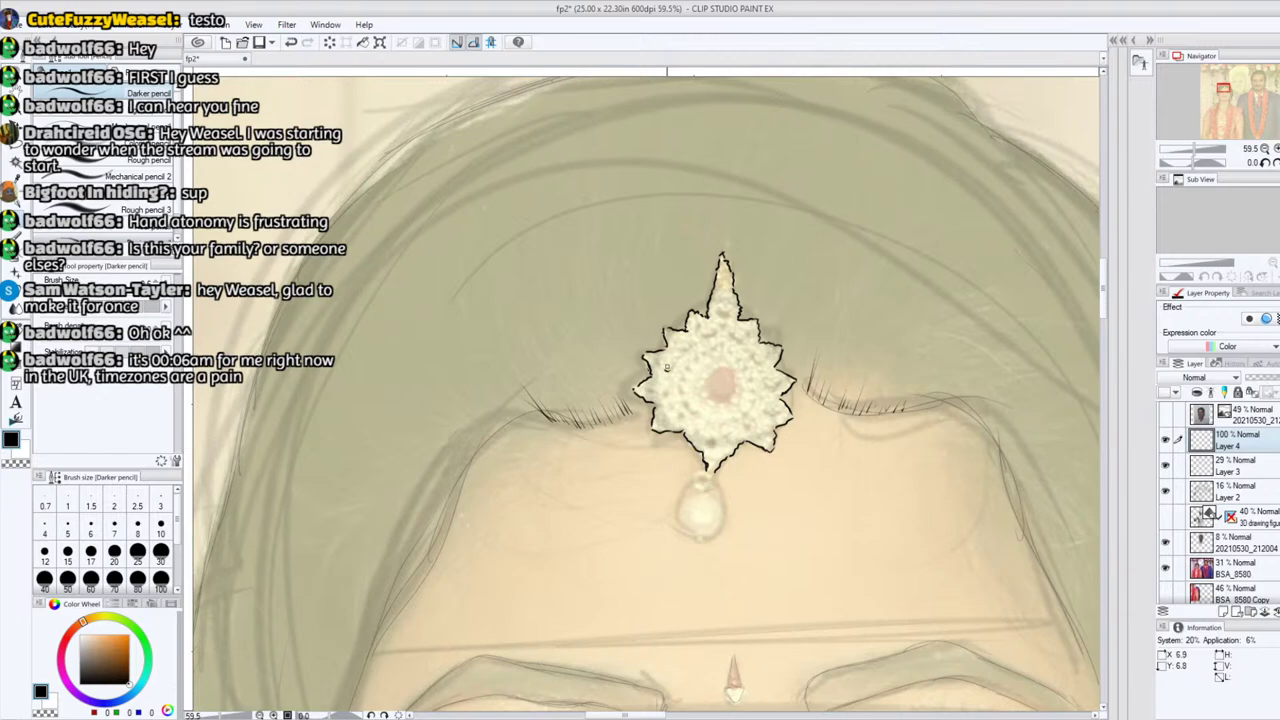
Step: Draw small curved bead marks inside the ornament's points and in rings around its central gem
{"action": "mouse_move", "coordinate": [665, 369]}
{"action": "left_mouse_down"}
{"action": "mouse_move", "coordinate": [710, 333]}
{"action": "mouse_move", "coordinate": [719, 307]}
{"action": "mouse_move", "coordinate": [731, 311]}
{"action": "mouse_move", "coordinate": [773, 381]}
{"action": "mouse_move", "coordinate": [773, 408]}
{"action": "left_mouse_up"}
{"action": "left_click_drag", "start_coordinate": [708, 440], "coordinate": [720, 440]}
{"action": "mouse_move", "coordinate": [666, 409]}
{"action": "left_mouse_down"}
{"action": "mouse_move", "coordinate": [676, 417]}
{"action": "mouse_move", "coordinate": [661, 383]}
{"action": "left_mouse_up"}
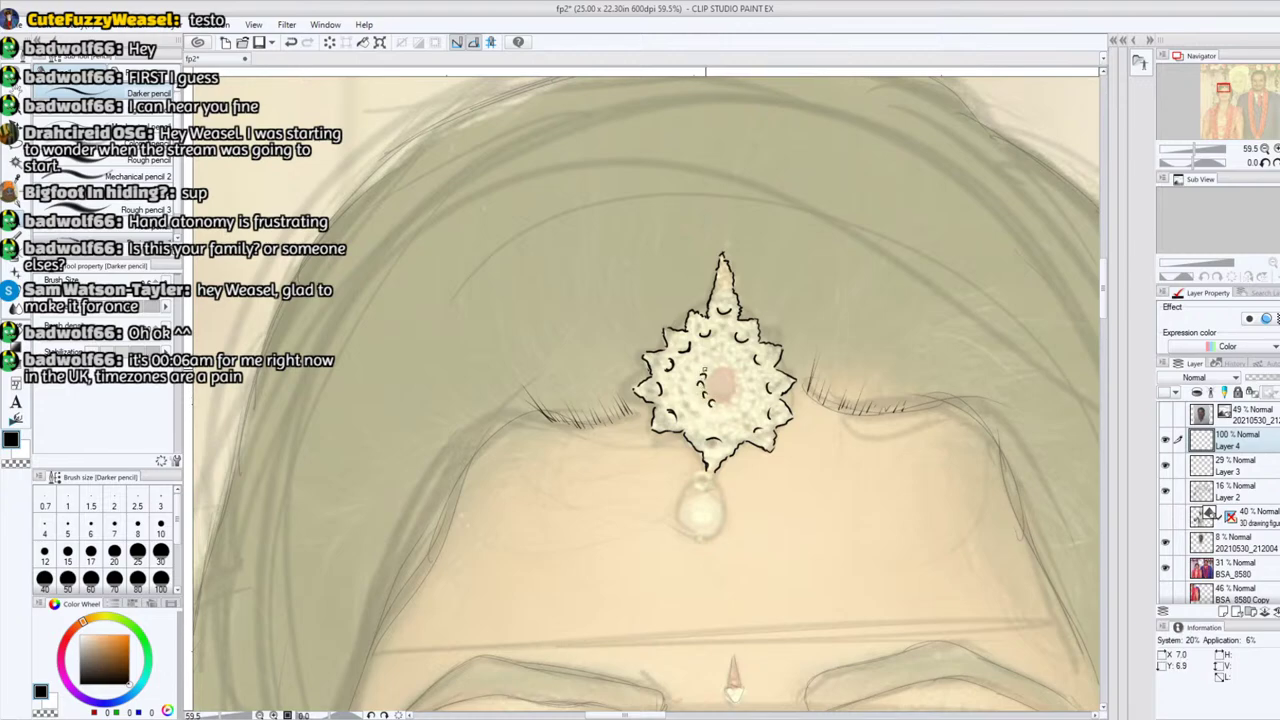
{"action": "mouse_move", "coordinate": [705, 369]}
{"action": "left_mouse_down"}
{"action": "mouse_move", "coordinate": [730, 369]}
{"action": "mouse_move", "coordinate": [740, 386]}
{"action": "mouse_move", "coordinate": [724, 401]}
{"action": "mouse_move", "coordinate": [707, 378]}
{"action": "mouse_move", "coordinate": [728, 369]}
{"action": "mouse_move", "coordinate": [735, 396]}
{"action": "left_mouse_up"}
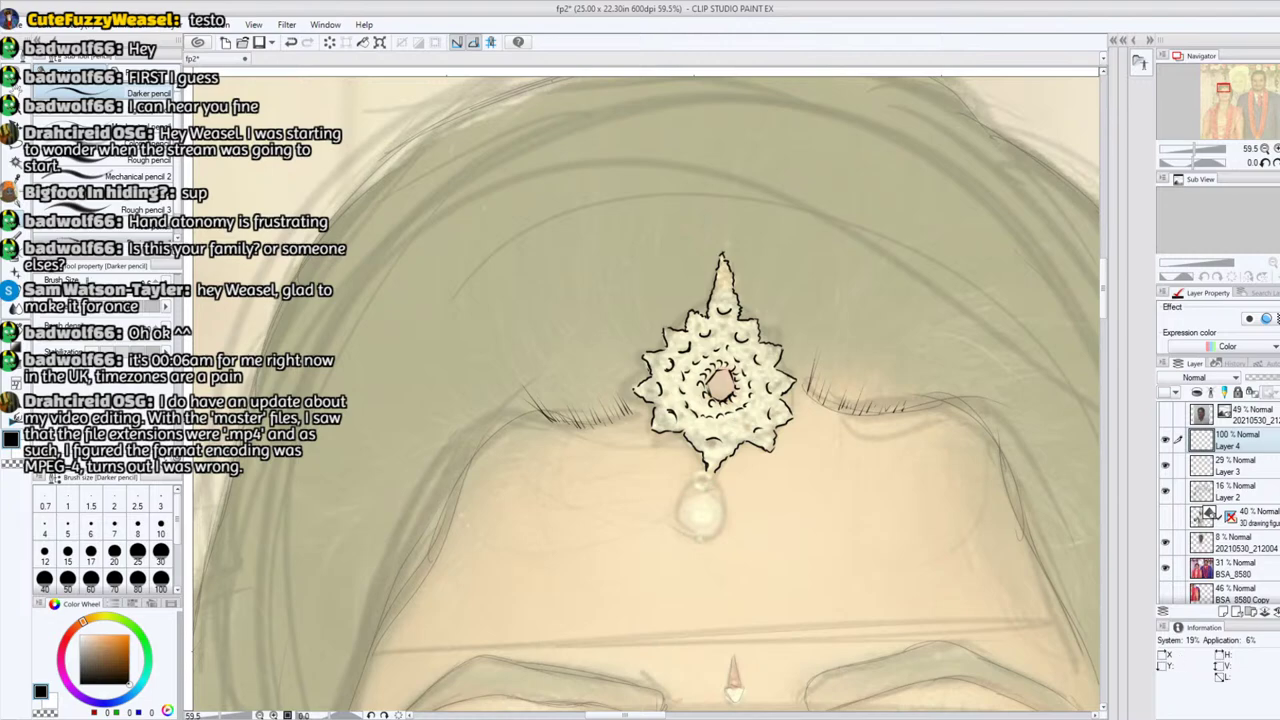
Step: Erase and redraw the outer ring of small marks around the ornament's gem, and thicken the ornament's outline
{"action": "left_click", "coordinate": [16, 292]}
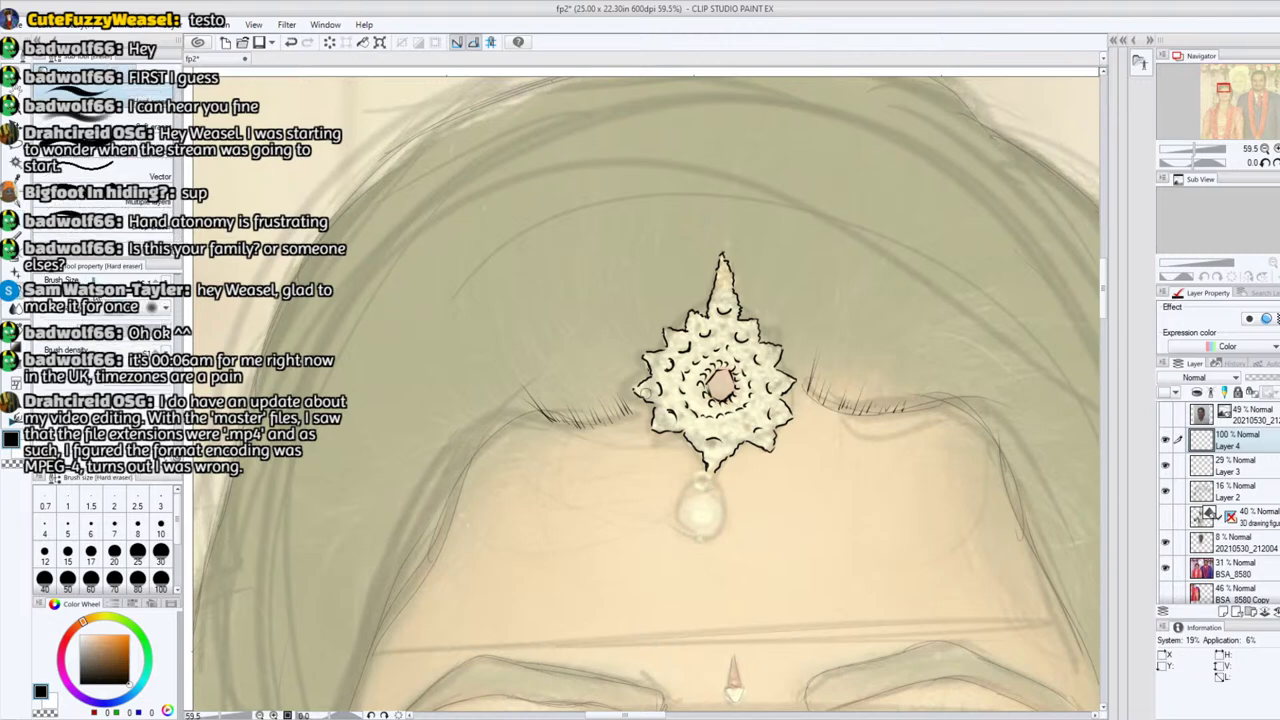
{"action": "mouse_move", "coordinate": [746, 379]}
{"action": "left_mouse_down"}
{"action": "mouse_move", "coordinate": [715, 346]}
{"action": "mouse_move", "coordinate": [690, 370]}
{"action": "mouse_move", "coordinate": [682, 395]}
{"action": "mouse_move", "coordinate": [704, 415]}
{"action": "mouse_move", "coordinate": [685, 366]}
{"action": "left_mouse_up"}
{"action": "left_click", "coordinate": [18, 224]}
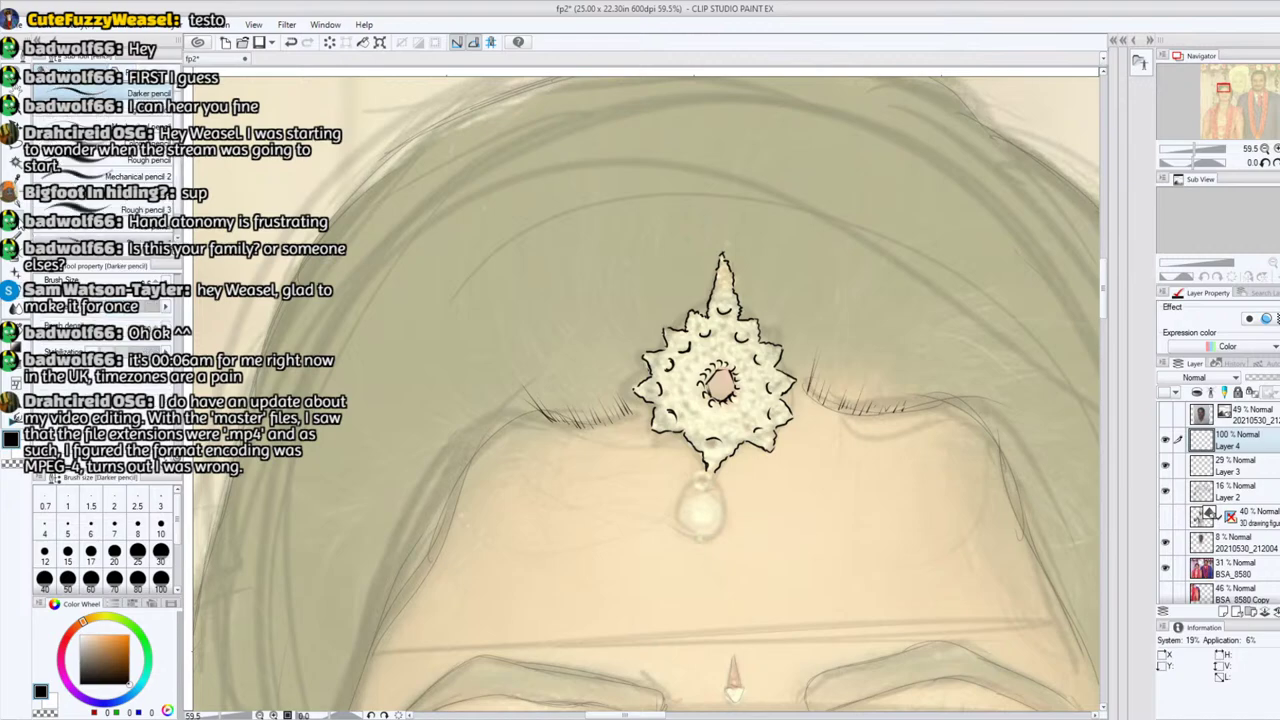
{"action": "left_click_drag", "start_coordinate": [731, 349], "coordinate": [750, 398]}
{"action": "left_click", "coordinate": [749, 404]}
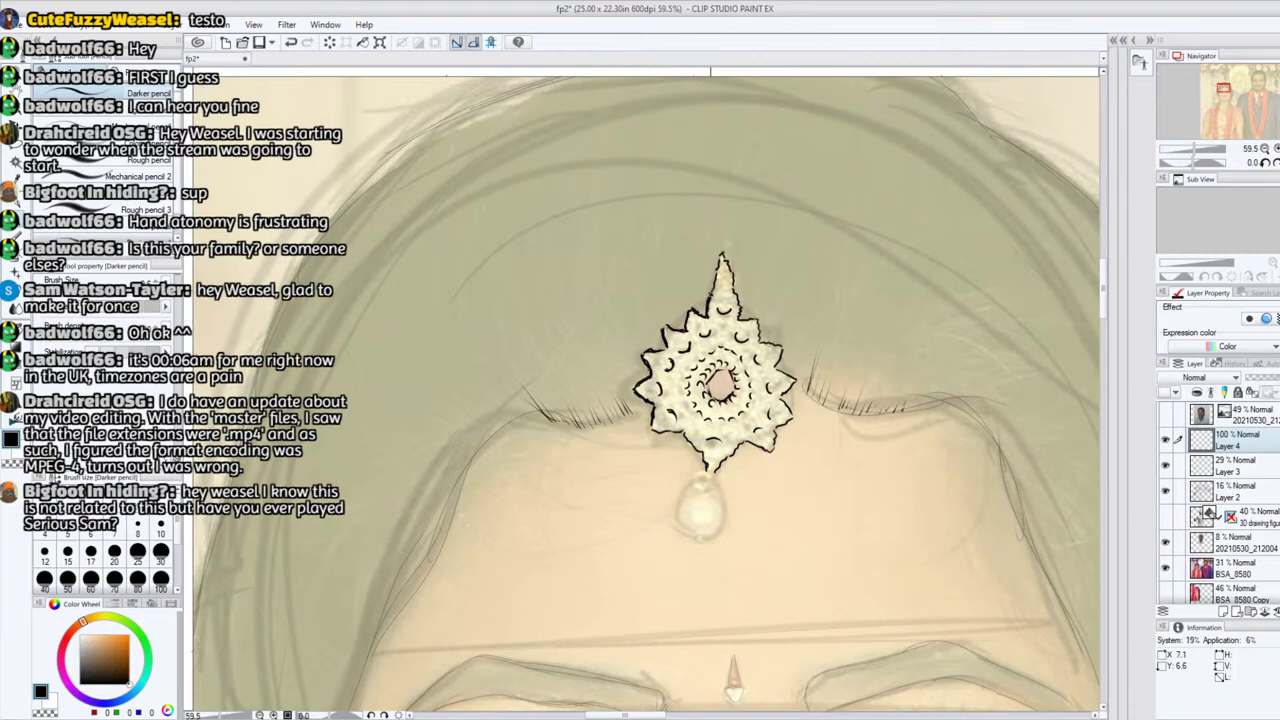
{"action": "mouse_move", "coordinate": [712, 292]}
{"action": "left_mouse_down"}
{"action": "mouse_move", "coordinate": [725, 253]}
{"action": "mouse_move", "coordinate": [742, 318]}
{"action": "mouse_move", "coordinate": [765, 345]}
{"action": "mouse_move", "coordinate": [781, 343]}
{"action": "mouse_move", "coordinate": [777, 370]}
{"action": "mouse_move", "coordinate": [797, 380]}
{"action": "mouse_move", "coordinate": [771, 452]}
{"action": "mouse_move", "coordinate": [744, 438]}
{"action": "mouse_move", "coordinate": [715, 471]}
{"action": "mouse_move", "coordinate": [730, 457]}
{"action": "left_mouse_up"}
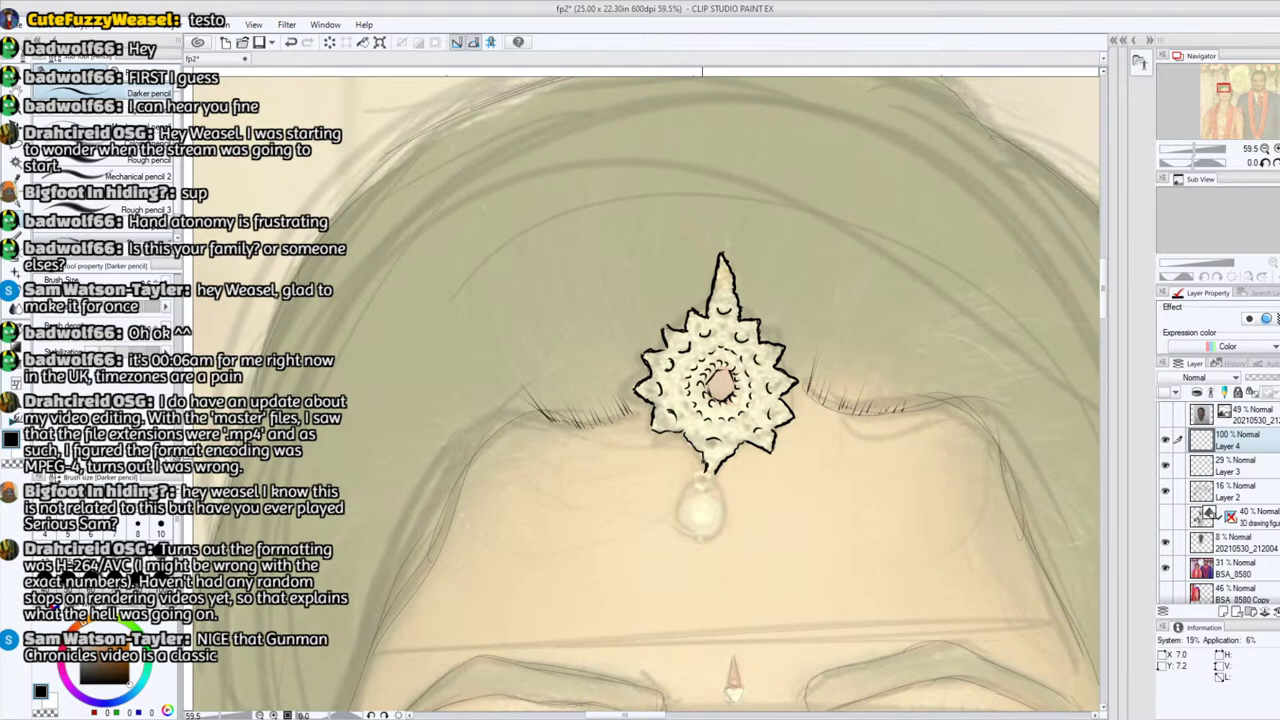
Step: Draw the small loop and bold teardrop pearl hanging from the forehead ornament, adding detail lines inside the pearl
{"action": "left_click_drag", "start_coordinate": [1222, 90], "coordinate": [1222, 96]}
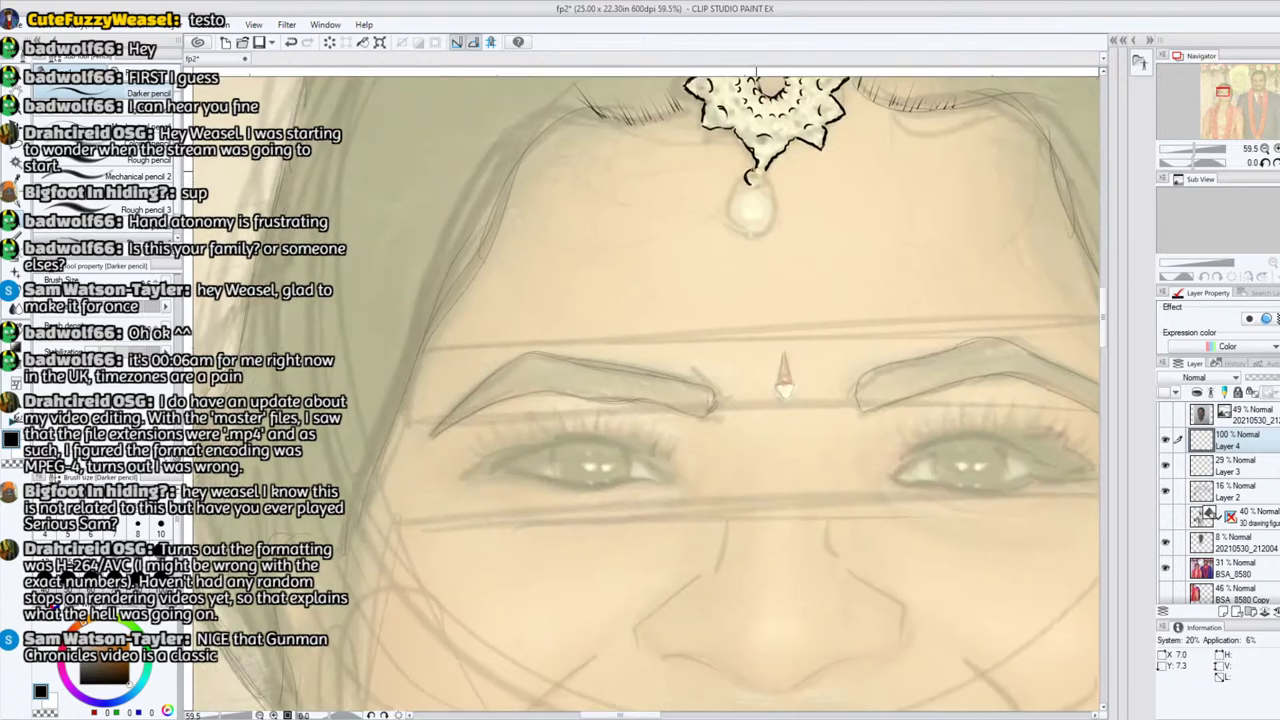
{"action": "mouse_move", "coordinate": [757, 185]}
{"action": "left_mouse_down"}
{"action": "mouse_move", "coordinate": [750, 170]}
{"action": "mouse_move", "coordinate": [760, 180]}
{"action": "left_mouse_up"}
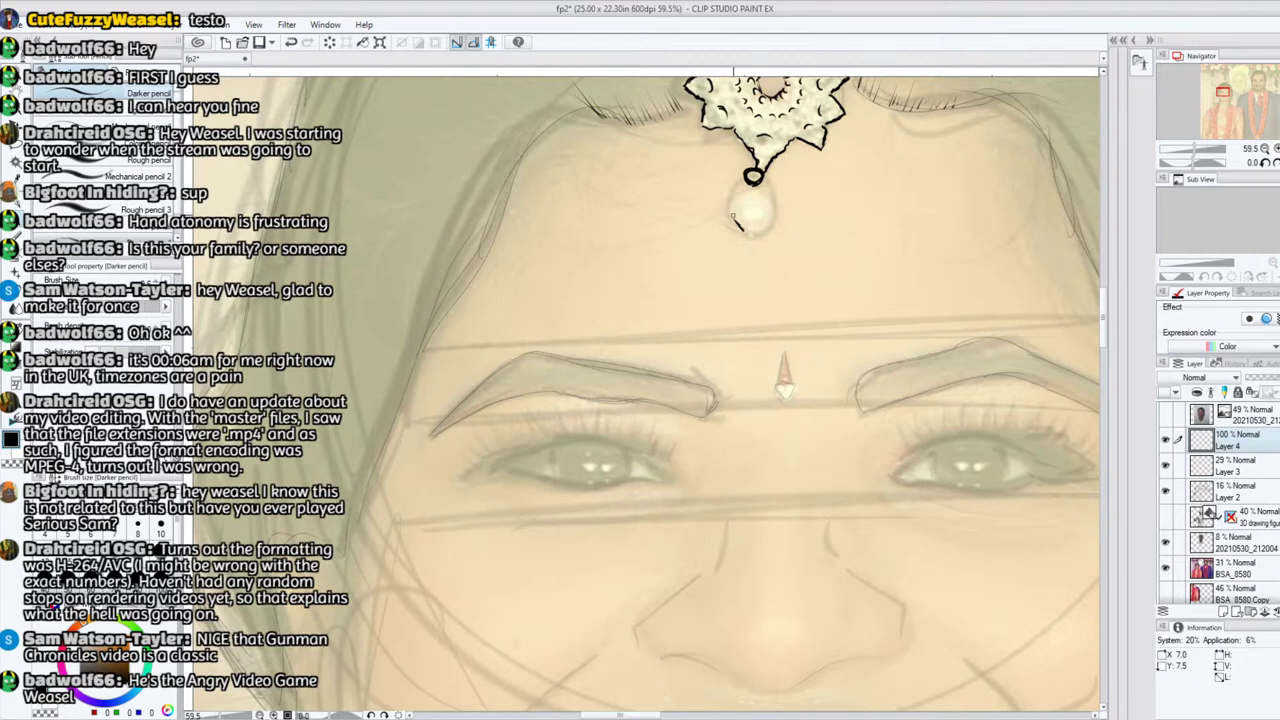
{"action": "mouse_move", "coordinate": [733, 216]}
{"action": "left_mouse_down"}
{"action": "mouse_move", "coordinate": [750, 190]}
{"action": "mouse_move", "coordinate": [772, 217]}
{"action": "mouse_move", "coordinate": [740, 229]}
{"action": "mouse_move", "coordinate": [734, 202]}
{"action": "mouse_move", "coordinate": [750, 190]}
{"action": "mouse_move", "coordinate": [772, 217]}
{"action": "mouse_move", "coordinate": [758, 229]}
{"action": "mouse_move", "coordinate": [732, 215]}
{"action": "mouse_move", "coordinate": [730, 226]}
{"action": "mouse_move", "coordinate": [740, 183]}
{"action": "mouse_move", "coordinate": [727, 210]}
{"action": "mouse_move", "coordinate": [736, 234]}
{"action": "mouse_move", "coordinate": [741, 180]}
{"action": "mouse_move", "coordinate": [730, 218]}
{"action": "mouse_move", "coordinate": [734, 183]}
{"action": "mouse_move", "coordinate": [772, 230]}
{"action": "mouse_move", "coordinate": [771, 185]}
{"action": "mouse_move", "coordinate": [776, 212]}
{"action": "mouse_move", "coordinate": [760, 232]}
{"action": "mouse_move", "coordinate": [733, 225]}
{"action": "mouse_move", "coordinate": [764, 228]}
{"action": "left_mouse_up"}
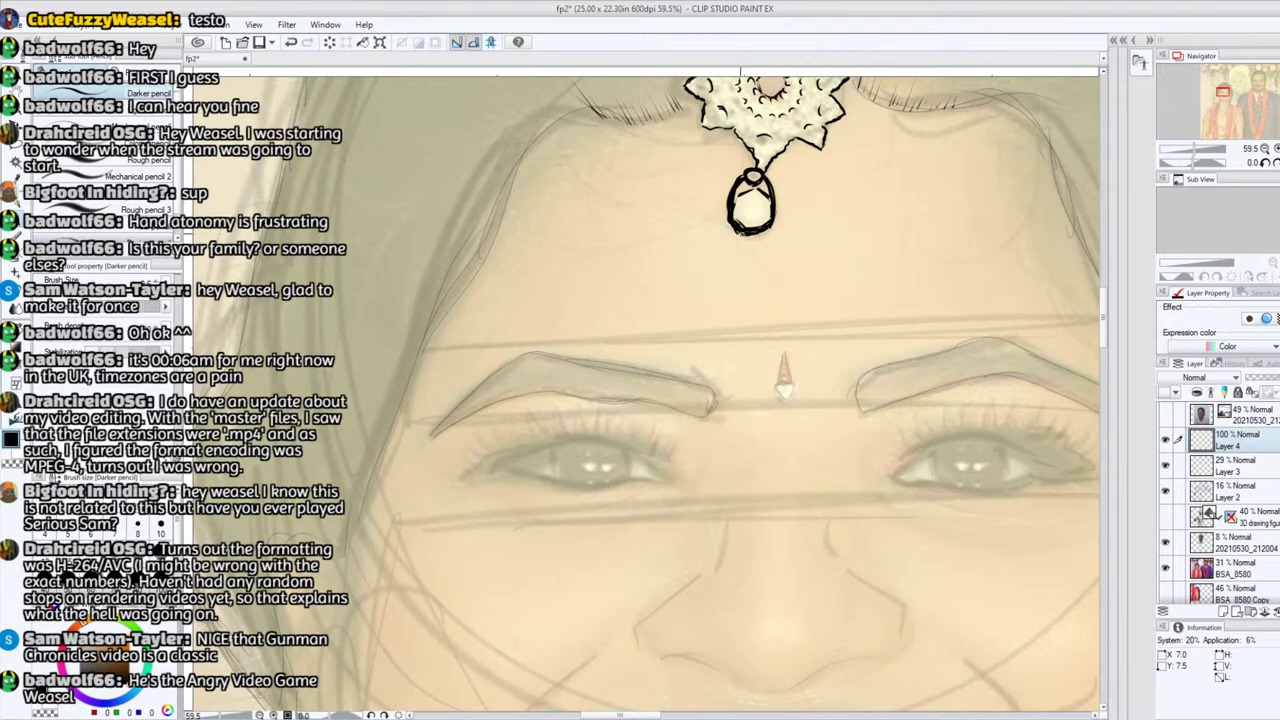
{"action": "left_click_drag", "start_coordinate": [1192, 162], "coordinate": [1182, 163]}
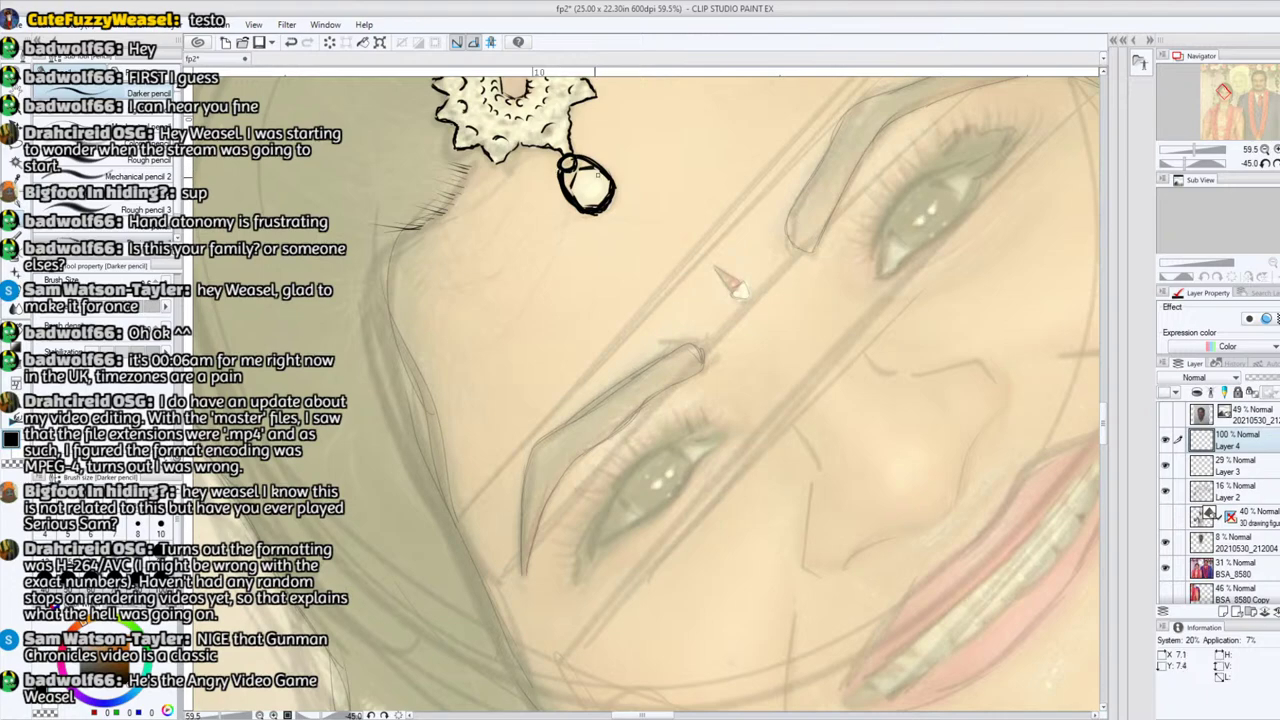
{"action": "left_click_drag", "start_coordinate": [584, 206], "coordinate": [602, 178]}
{"action": "left_click_drag", "start_coordinate": [715, 267], "coordinate": [893, 374]}
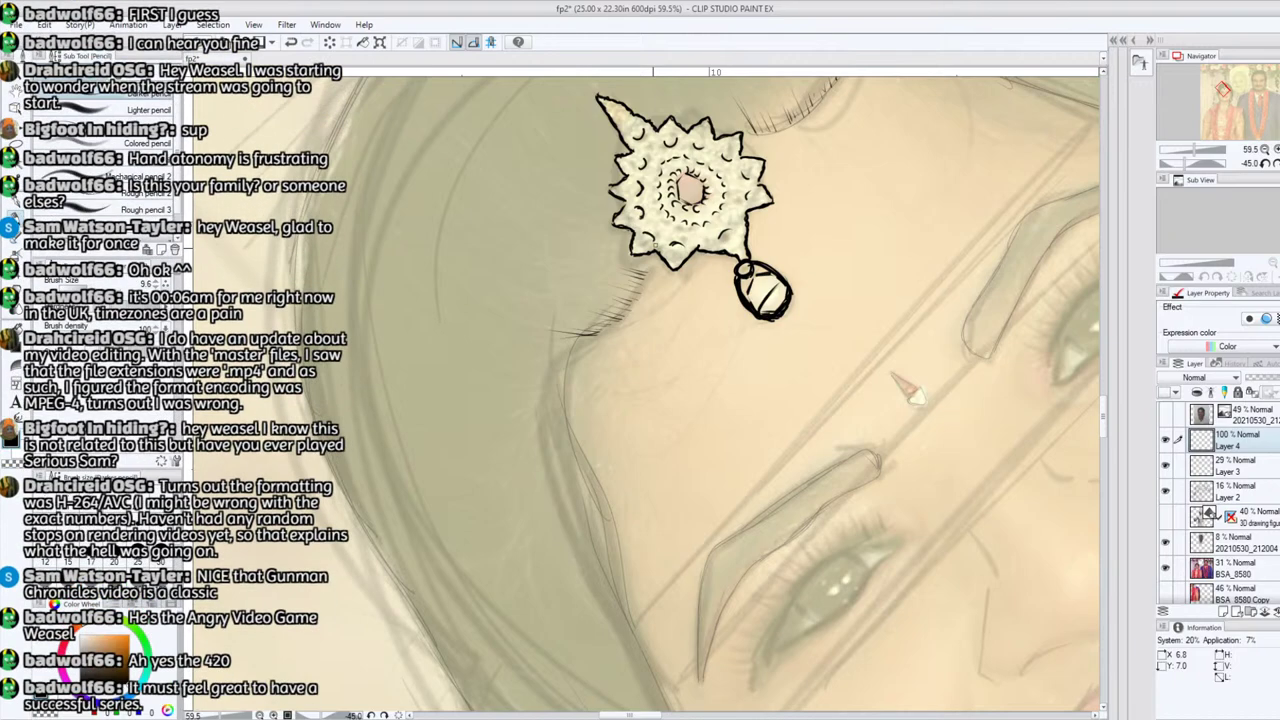
{"action": "left_click_drag", "start_coordinate": [1184, 163], "coordinate": [1189, 163]}
{"action": "left_click_drag", "start_coordinate": [1223, 92], "coordinate": [1225, 88]}
{"action": "left_click_drag", "start_coordinate": [785, 690], "coordinate": [415, 692]}
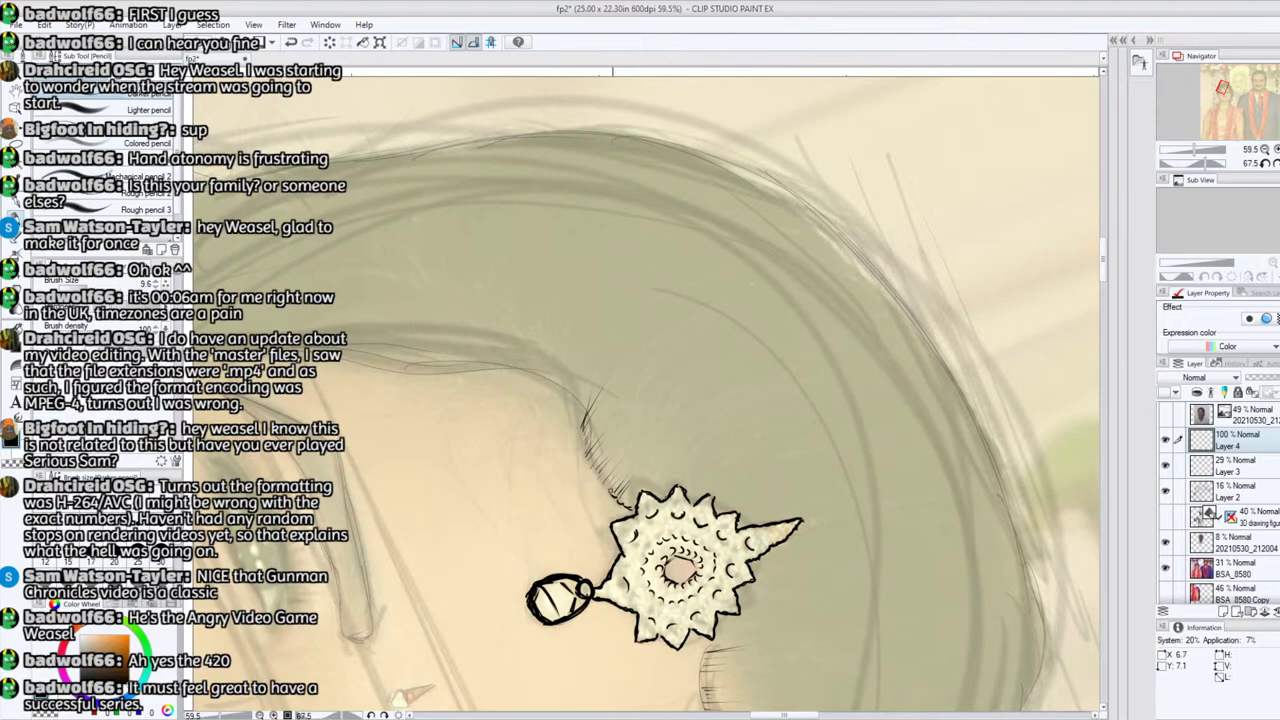
{"action": "mouse_move", "coordinate": [625, 506]}
{"action": "left_mouse_down"}
{"action": "mouse_move", "coordinate": [578, 424]}
{"action": "mouse_move", "coordinate": [584, 442]}
{"action": "left_mouse_up"}
{"action": "left_click_drag", "start_coordinate": [586, 446], "coordinate": [565, 405]}
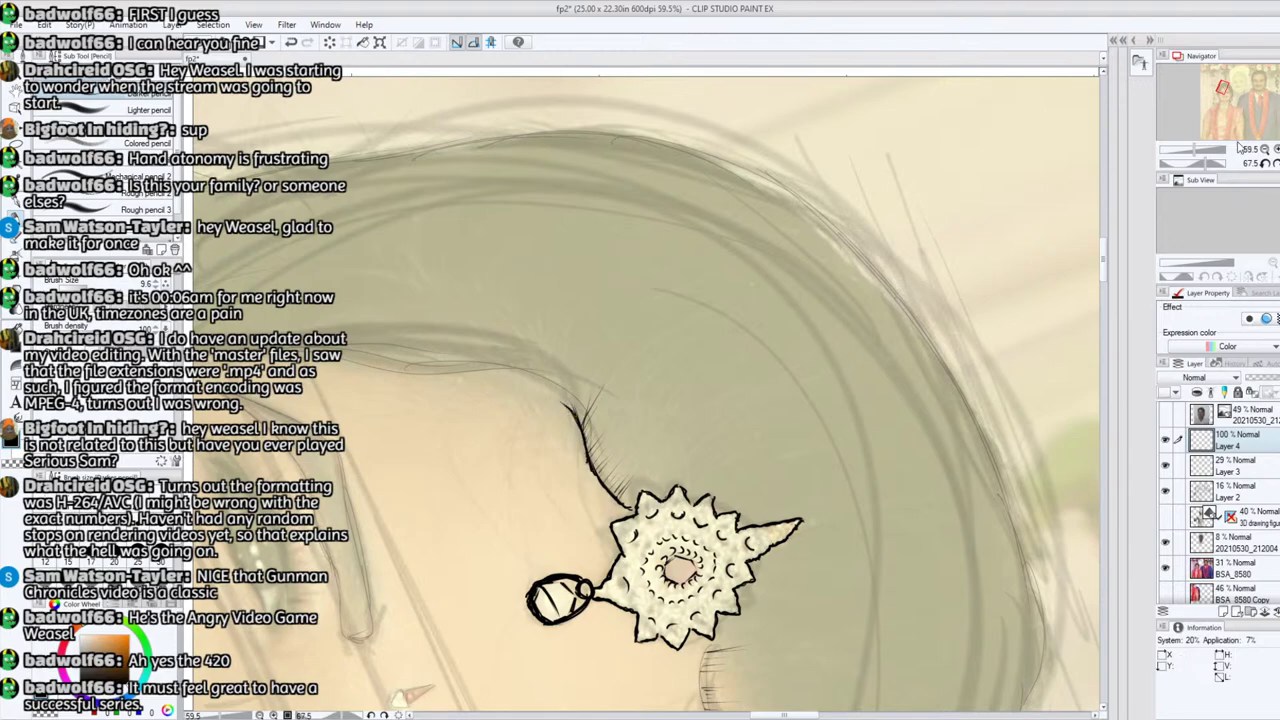
Step: Erase the inked hairline and the short hair ticks on both sides of the forehead ornament
{"action": "left_click", "coordinate": [1270, 164]}
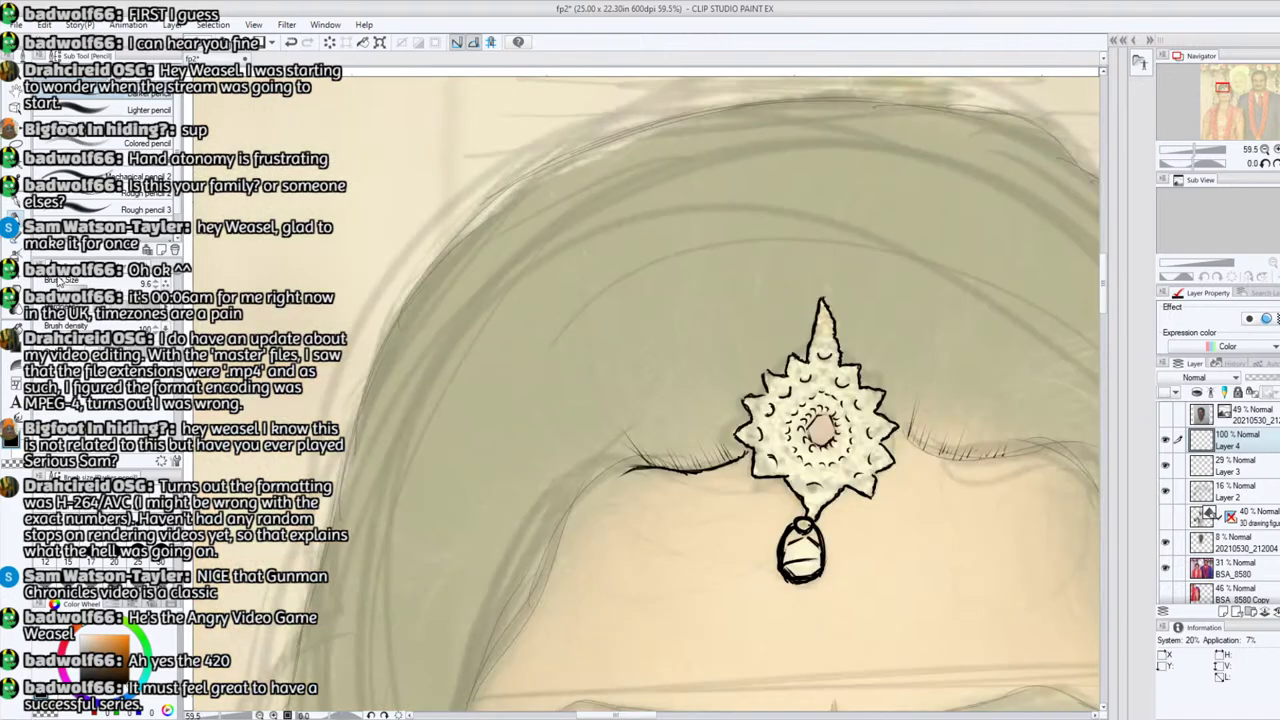
{"action": "left_click", "coordinate": [16, 290]}
{"action": "mouse_move", "coordinate": [628, 430]}
{"action": "left_mouse_down"}
{"action": "mouse_move", "coordinate": [651, 483]}
{"action": "mouse_move", "coordinate": [623, 466]}
{"action": "mouse_move", "coordinate": [624, 477]}
{"action": "mouse_move", "coordinate": [668, 446]}
{"action": "mouse_move", "coordinate": [738, 465]}
{"action": "mouse_move", "coordinate": [745, 454]}
{"action": "mouse_move", "coordinate": [717, 429]}
{"action": "mouse_move", "coordinate": [712, 481]}
{"action": "mouse_move", "coordinate": [679, 489]}
{"action": "mouse_move", "coordinate": [656, 441]}
{"action": "mouse_move", "coordinate": [675, 431]}
{"action": "mouse_move", "coordinate": [699, 437]}
{"action": "mouse_move", "coordinate": [704, 469]}
{"action": "mouse_move", "coordinate": [667, 472]}
{"action": "left_mouse_up"}
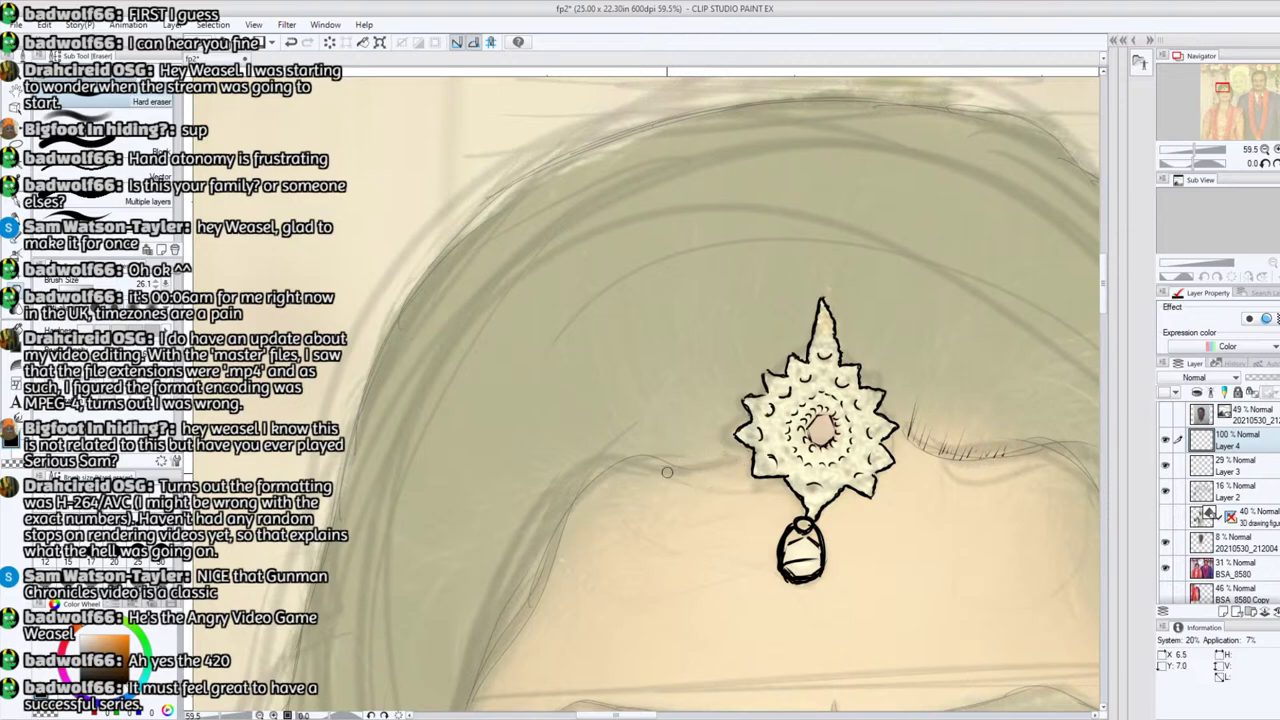
{"action": "mouse_move", "coordinate": [910, 428]}
{"action": "left_mouse_down"}
{"action": "mouse_move", "coordinate": [914, 461]}
{"action": "mouse_move", "coordinate": [925, 423]}
{"action": "mouse_move", "coordinate": [923, 456]}
{"action": "mouse_move", "coordinate": [943, 418]}
{"action": "mouse_move", "coordinate": [947, 450]}
{"action": "mouse_move", "coordinate": [963, 419]}
{"action": "mouse_move", "coordinate": [963, 447]}
{"action": "mouse_move", "coordinate": [985, 460]}
{"action": "mouse_move", "coordinate": [1026, 437]}
{"action": "left_mouse_up"}
Step: Redraw the hairline as one smooth bold line from the ornament's edge toward the woman's right temple, following the sketch
{"action": "left_click_drag", "start_coordinate": [1224, 88], "coordinate": [1220, 89]}
{"action": "key", "text": "p"}
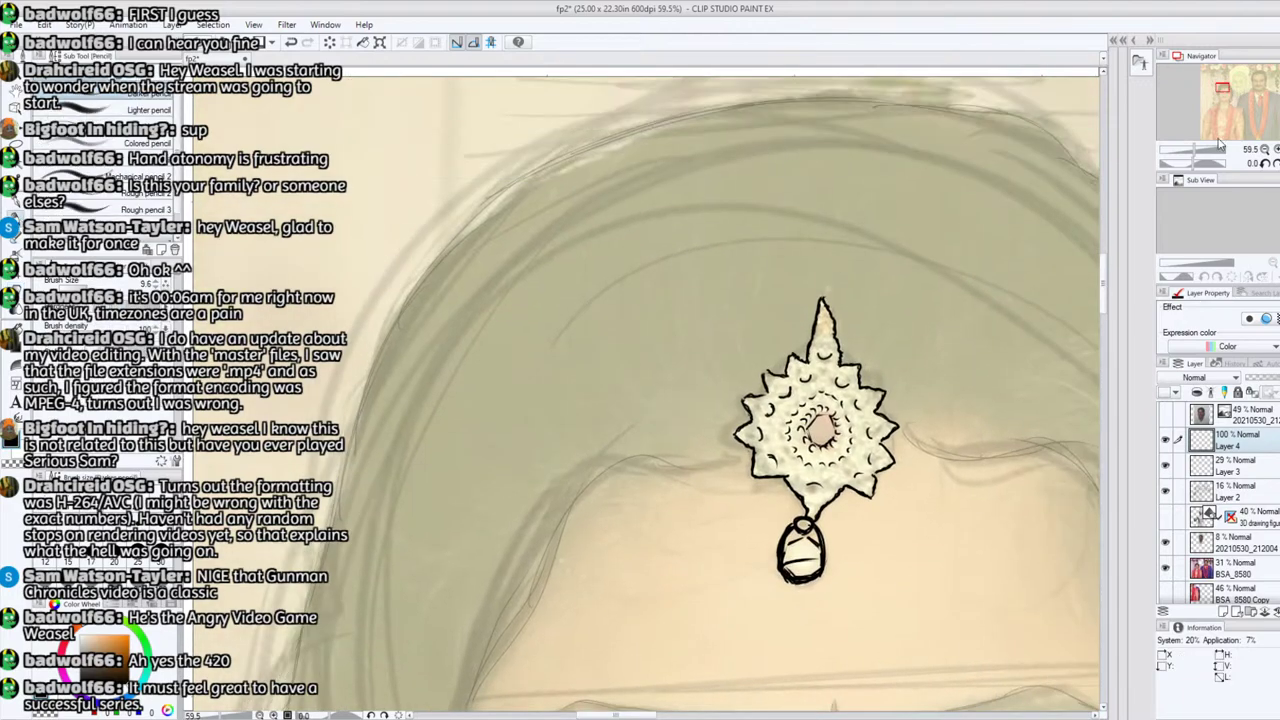
{"action": "left_click_drag", "start_coordinate": [1193, 163], "coordinate": [1199, 162]}
{"action": "left_click_drag", "start_coordinate": [1219, 91], "coordinate": [1221, 91]}
{"action": "left_click_drag", "start_coordinate": [1211, 162], "coordinate": [1209, 170]}
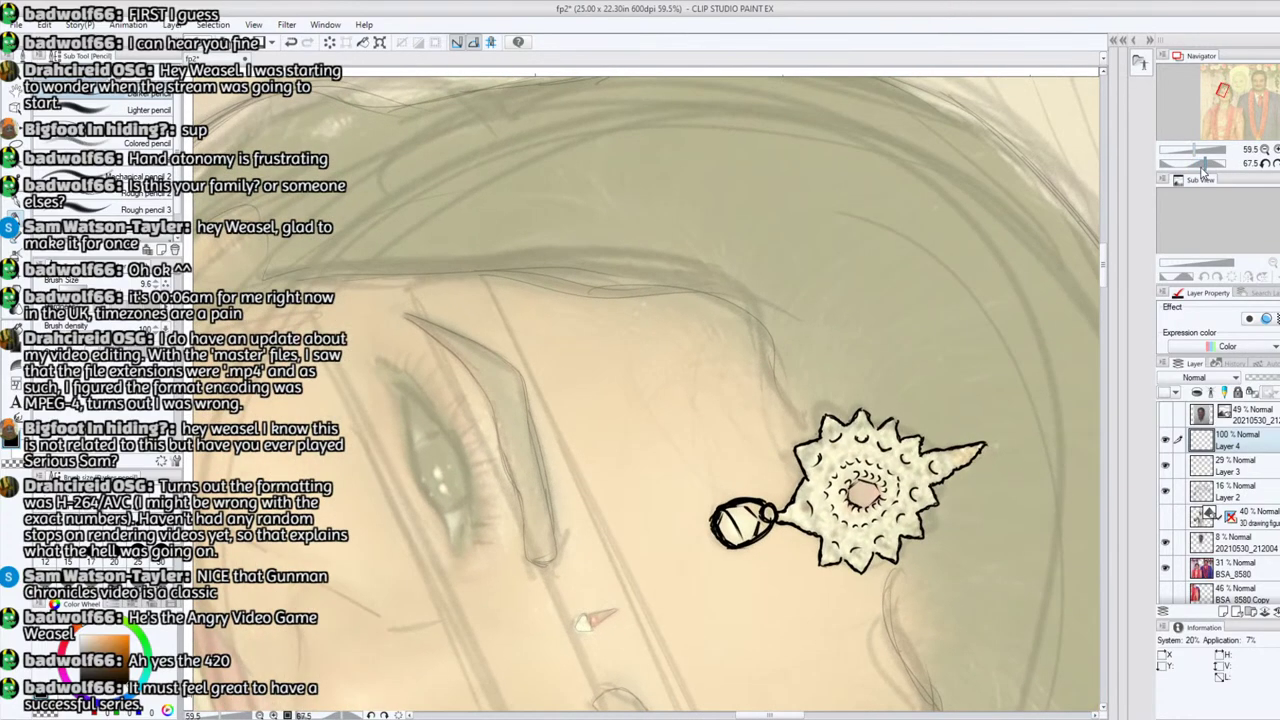
{"action": "left_click_drag", "start_coordinate": [806, 436], "coordinate": [773, 377]}
{"action": "left_click_drag", "start_coordinate": [794, 420], "coordinate": [752, 320]}
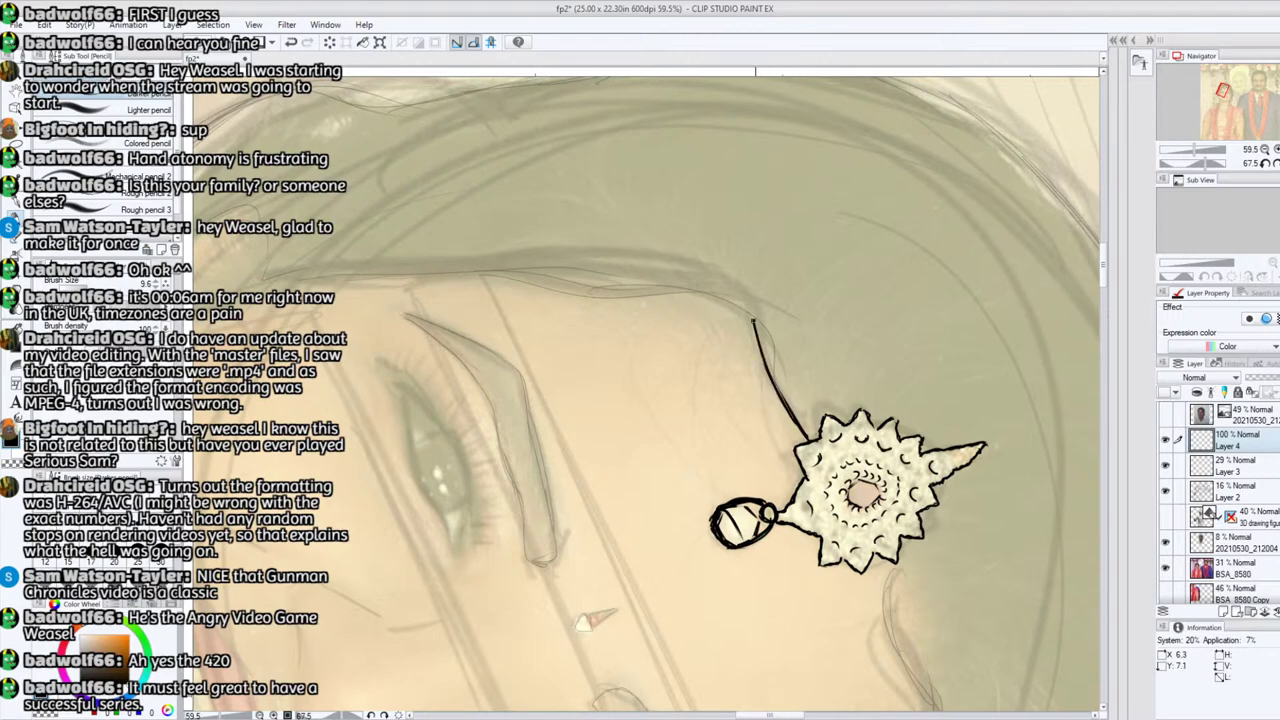
{"action": "mouse_move", "coordinate": [776, 386]}
{"action": "left_mouse_down"}
{"action": "mouse_move", "coordinate": [754, 328]}
{"action": "mouse_move", "coordinate": [810, 438]}
{"action": "mouse_move", "coordinate": [738, 305]}
{"action": "left_mouse_up"}
{"action": "left_click_drag", "start_coordinate": [760, 352], "coordinate": [746, 318]}
Step: Continue the hairline around the forehead corner and down the woman's right temple to eyebrow level, thickening it at the corner
{"action": "left_click_drag", "start_coordinate": [1204, 172], "coordinate": [1191, 164]}
{"action": "left_click_drag", "start_coordinate": [508, 540], "coordinate": [528, 469]}
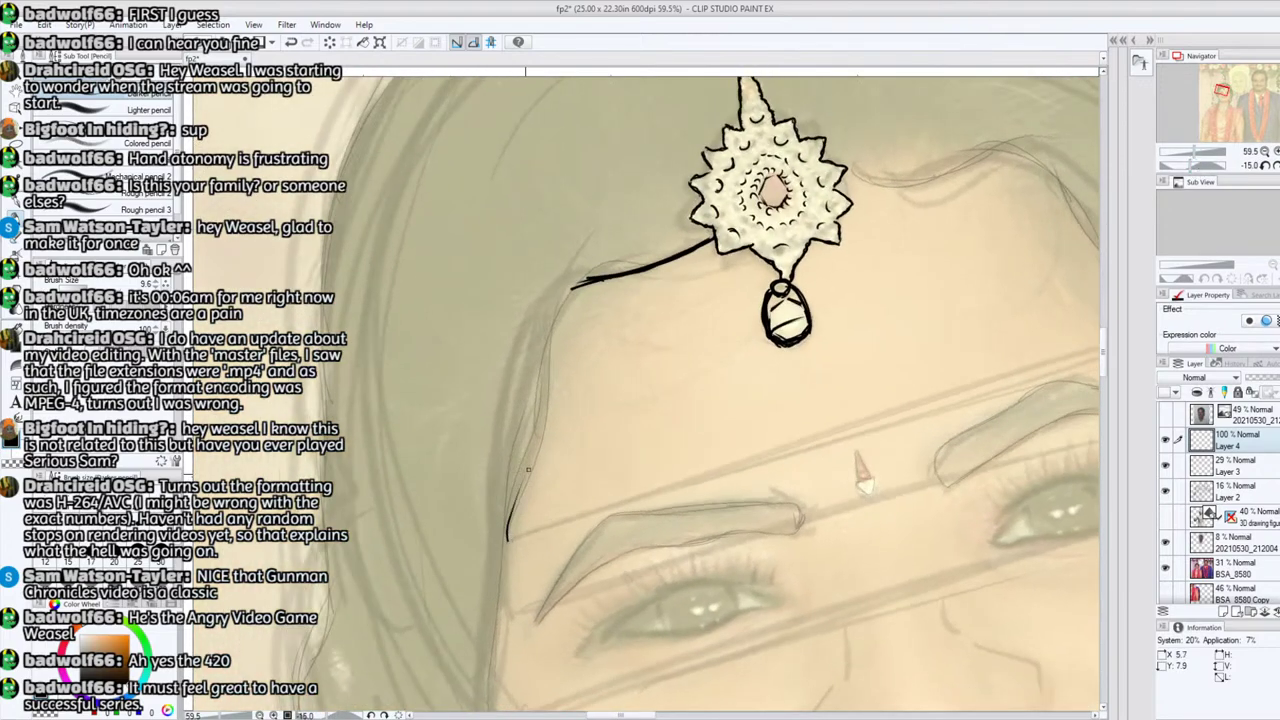
{"action": "mouse_move", "coordinate": [507, 537]}
{"action": "left_mouse_down"}
{"action": "mouse_move", "coordinate": [553, 320]}
{"action": "mouse_move", "coordinate": [582, 282]}
{"action": "mouse_move", "coordinate": [556, 308]}
{"action": "mouse_move", "coordinate": [572, 294]}
{"action": "mouse_move", "coordinate": [544, 352]}
{"action": "left_mouse_up"}
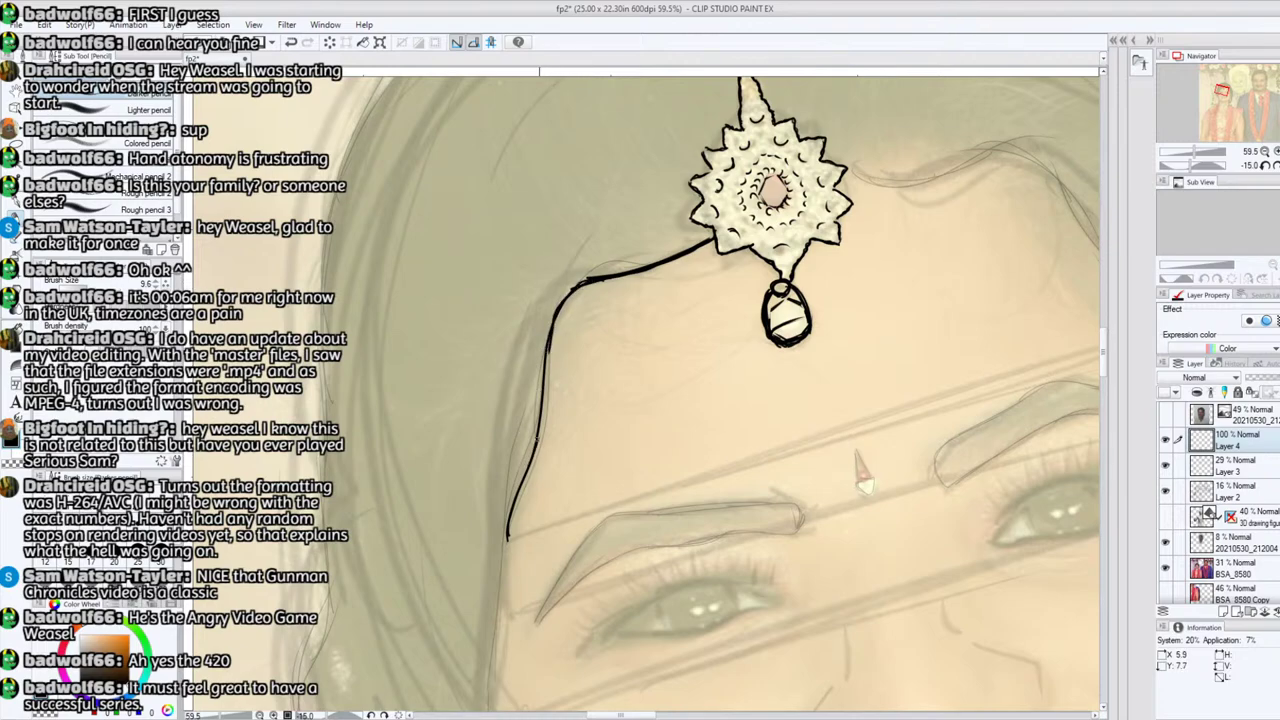
{"action": "mouse_move", "coordinate": [537, 440]}
{"action": "left_mouse_down"}
{"action": "mouse_move", "coordinate": [552, 326]}
{"action": "mouse_move", "coordinate": [589, 278]}
{"action": "mouse_move", "coordinate": [562, 300]}
{"action": "mouse_move", "coordinate": [579, 281]}
{"action": "mouse_move", "coordinate": [567, 287]}
{"action": "mouse_move", "coordinate": [553, 321]}
{"action": "mouse_move", "coordinate": [505, 540]}
{"action": "left_mouse_up"}
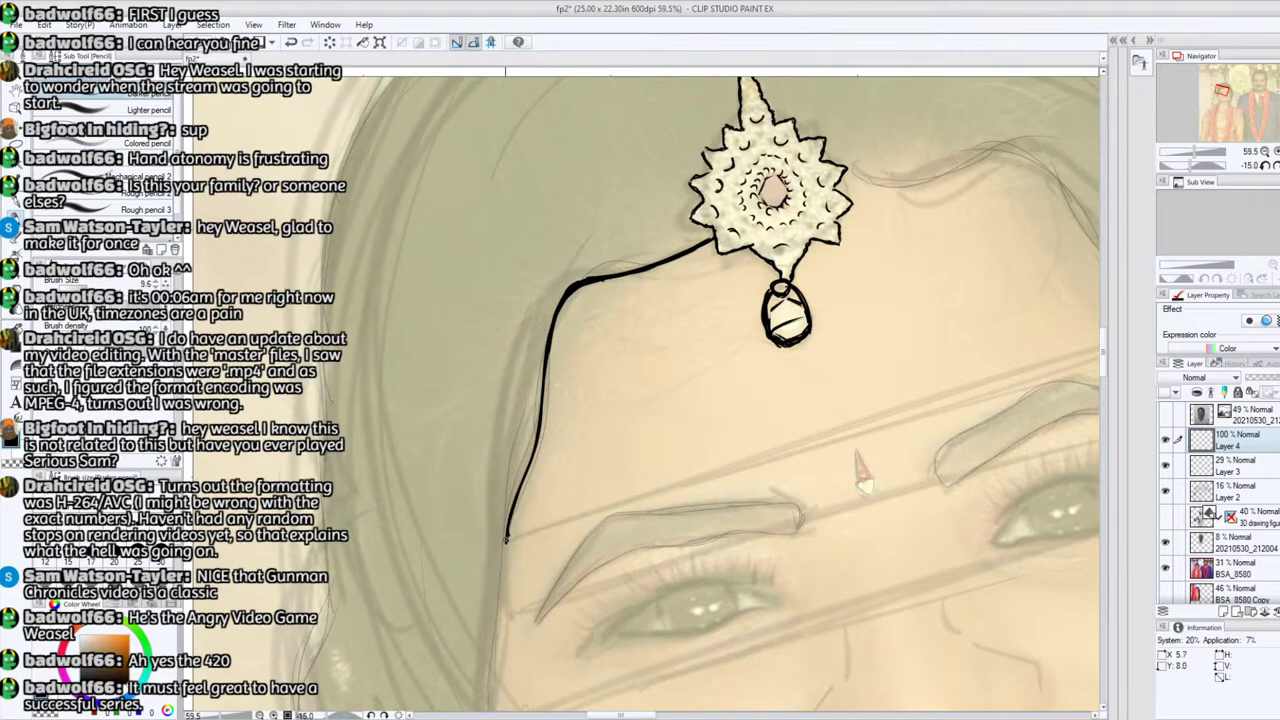
Step: Trace the hairline from the ornament toward the woman's left temple and erase the line's rough edge
{"action": "left_click_drag", "start_coordinate": [1194, 165], "coordinate": [1174, 165]}
{"action": "left_click_drag", "start_coordinate": [1222, 91], "coordinate": [1226, 90]}
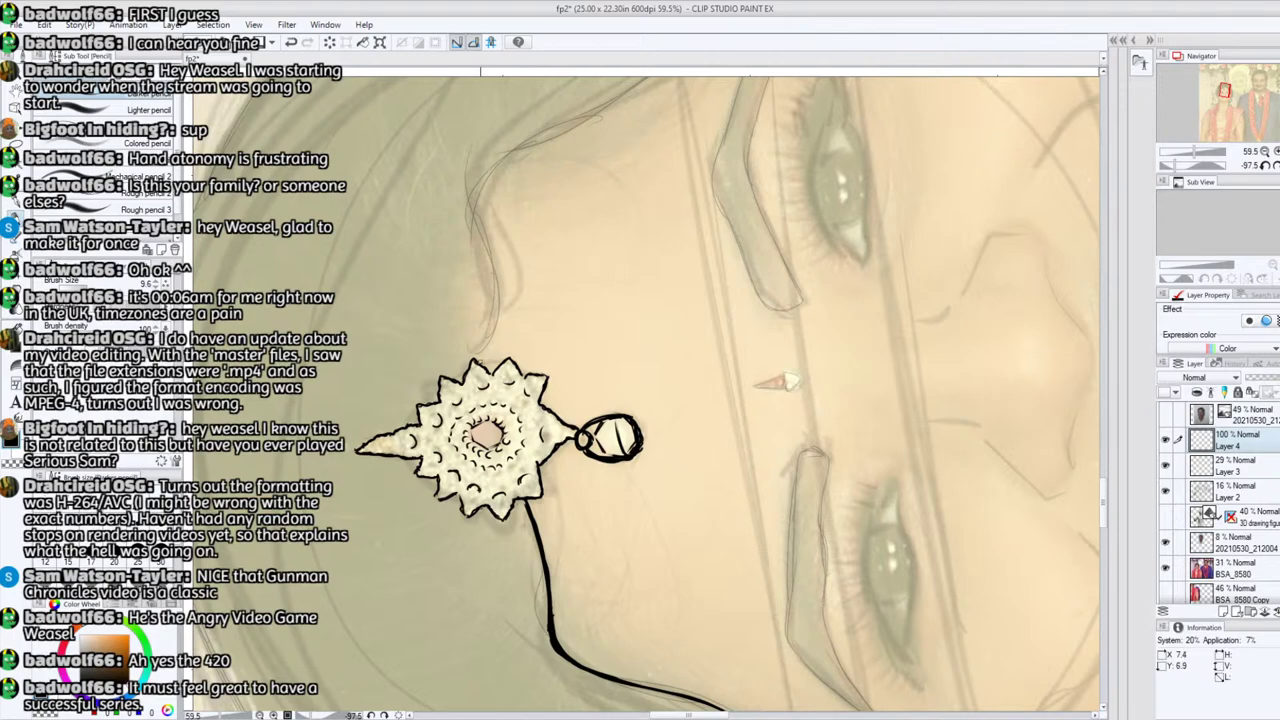
{"action": "mouse_move", "coordinate": [478, 347]}
{"action": "left_mouse_down"}
{"action": "mouse_move", "coordinate": [483, 362]}
{"action": "mouse_move", "coordinate": [492, 308]}
{"action": "left_mouse_up"}
{"action": "left_click_drag", "start_coordinate": [480, 360], "coordinate": [490, 259]}
{"action": "mouse_move", "coordinate": [491, 312]}
{"action": "left_mouse_down"}
{"action": "mouse_move", "coordinate": [476, 217]}
{"action": "mouse_move", "coordinate": [490, 334]}
{"action": "left_mouse_up"}
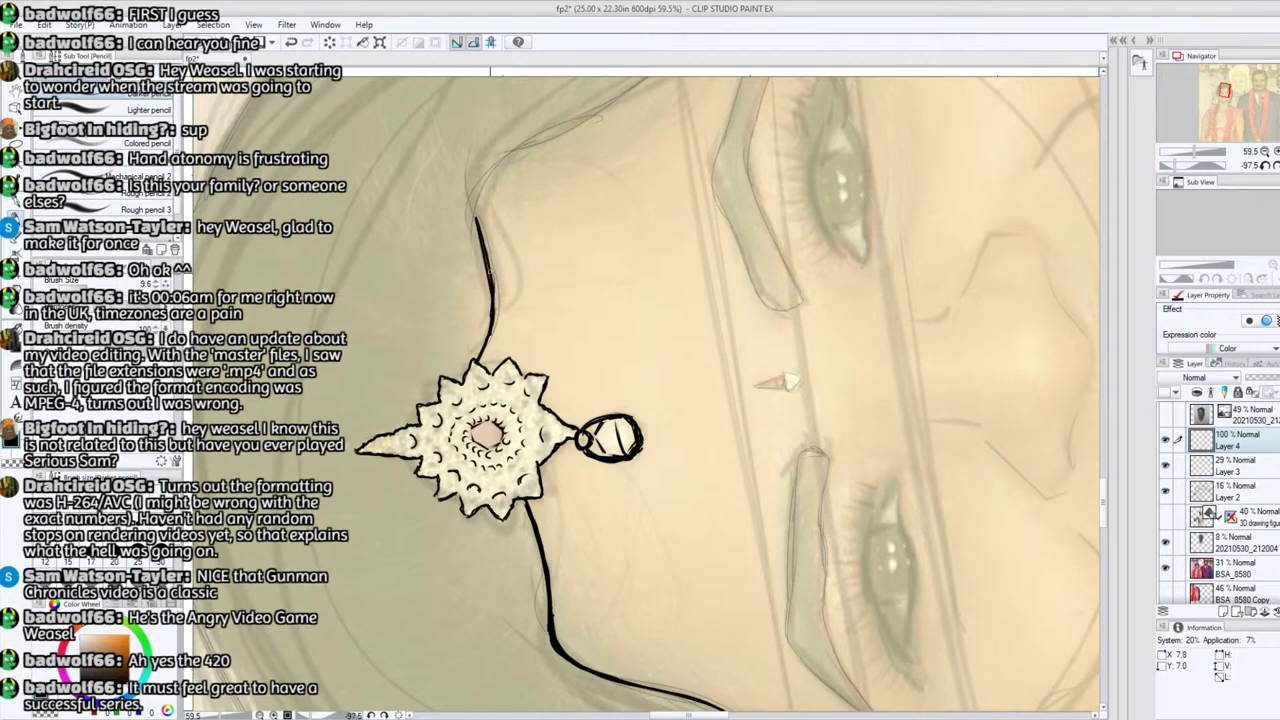
{"action": "mouse_move", "coordinate": [477, 218]}
{"action": "left_mouse_down"}
{"action": "mouse_move", "coordinate": [492, 172]}
{"action": "mouse_move", "coordinate": [479, 218]}
{"action": "left_mouse_up"}
{"action": "key", "text": "e"}
{"action": "left_click_drag", "start_coordinate": [498, 281], "coordinate": [487, 185]}
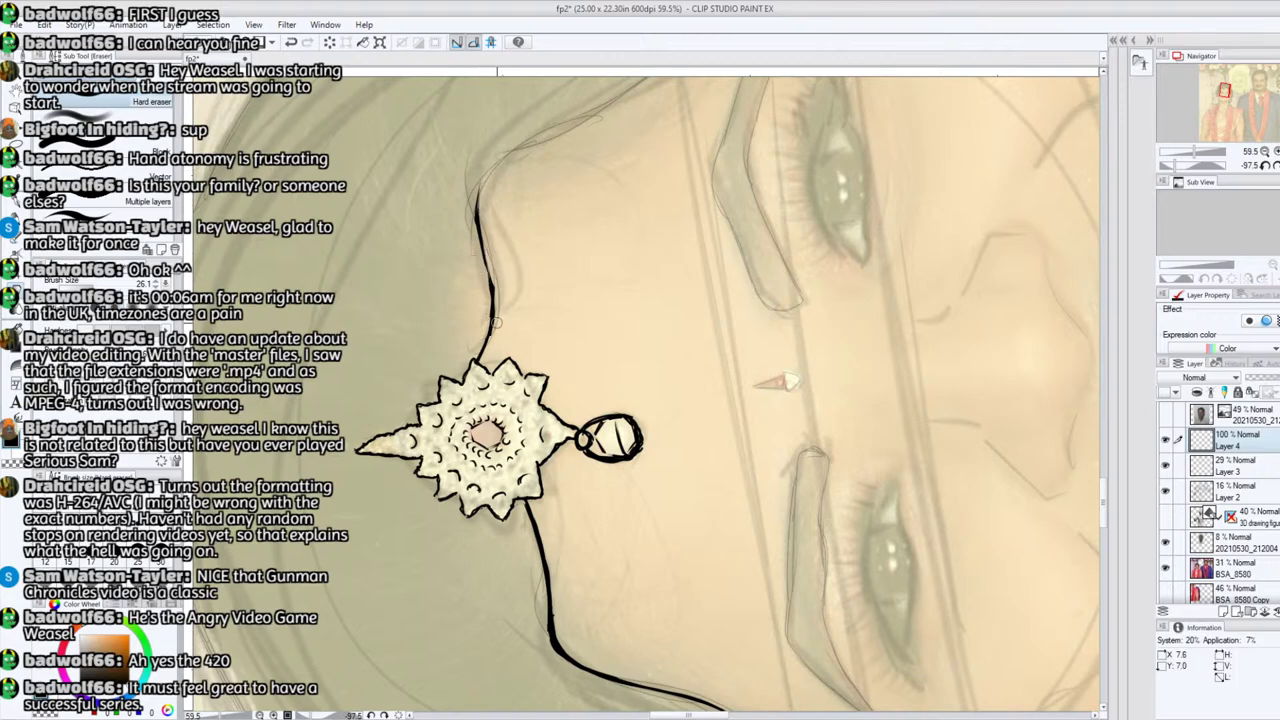
Step: Extend the woman's left hairline around the forehead corner onto the temple, building up its thickness with overlapping strokes
{"action": "key", "text": "p"}
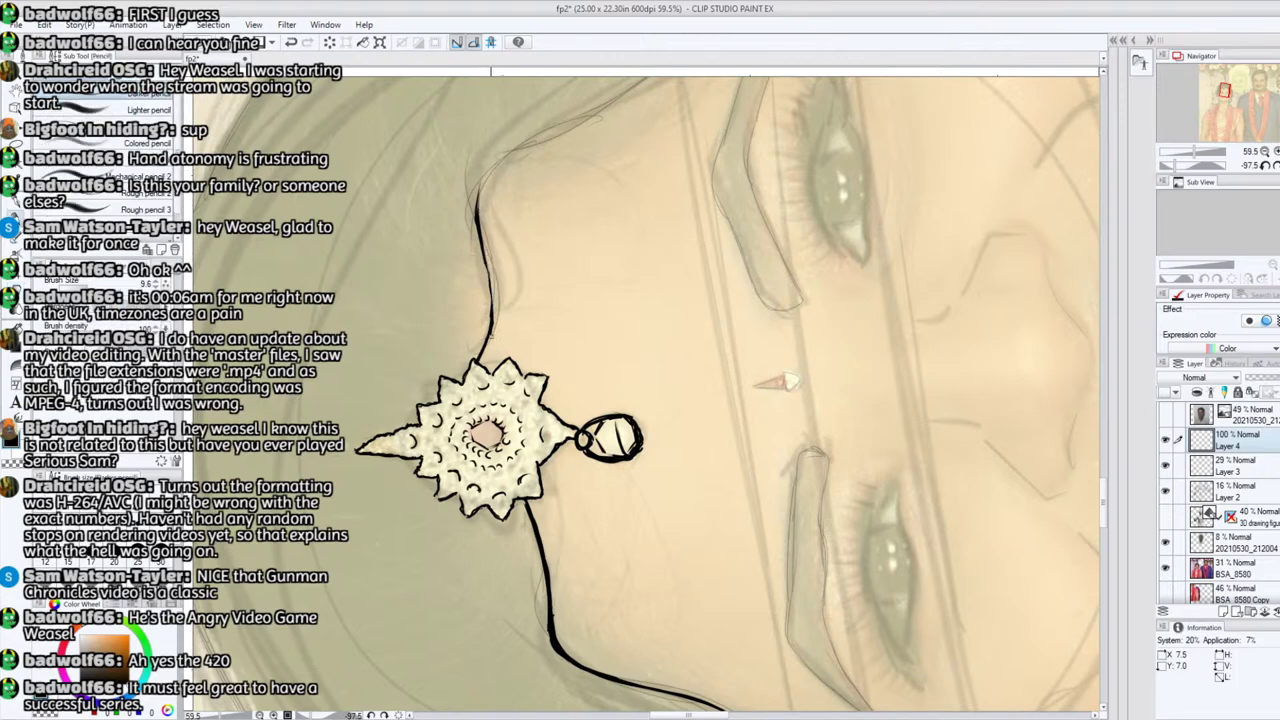
{"action": "left_click_drag", "start_coordinate": [486, 336], "coordinate": [488, 272]}
{"action": "left_click_drag", "start_coordinate": [491, 320], "coordinate": [482, 193]}
{"action": "mouse_move", "coordinate": [488, 267]}
{"action": "left_mouse_down"}
{"action": "mouse_move", "coordinate": [480, 190]}
{"action": "mouse_move", "coordinate": [478, 220]}
{"action": "mouse_move", "coordinate": [506, 161]}
{"action": "left_mouse_up"}
{"action": "left_click_drag", "start_coordinate": [484, 208], "coordinate": [509, 157]}
{"action": "left_click_drag", "start_coordinate": [481, 215], "coordinate": [534, 143]}
{"action": "left_click_drag", "start_coordinate": [487, 188], "coordinate": [599, 110]}
{"action": "left_click_drag", "start_coordinate": [535, 144], "coordinate": [588, 116]}
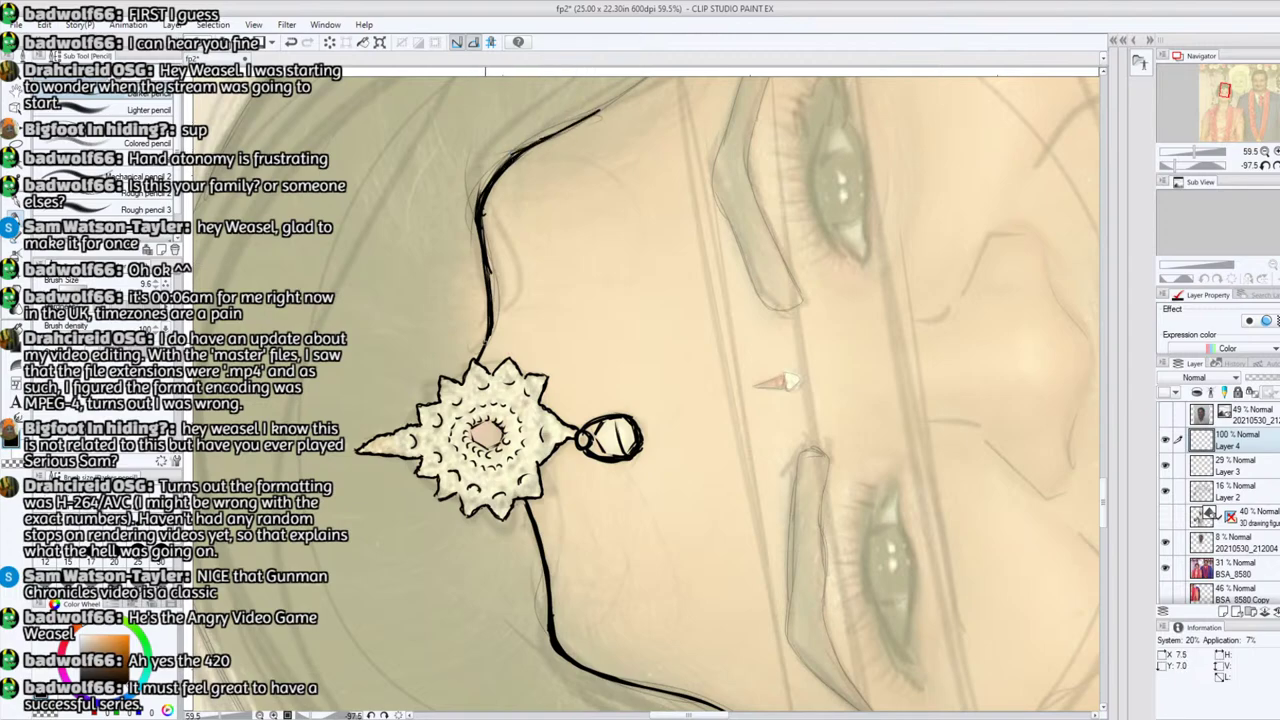
{"action": "mouse_move", "coordinate": [489, 284]}
{"action": "left_mouse_down"}
{"action": "mouse_move", "coordinate": [478, 242]}
{"action": "mouse_move", "coordinate": [485, 262]}
{"action": "mouse_move", "coordinate": [492, 177]}
{"action": "left_mouse_up"}
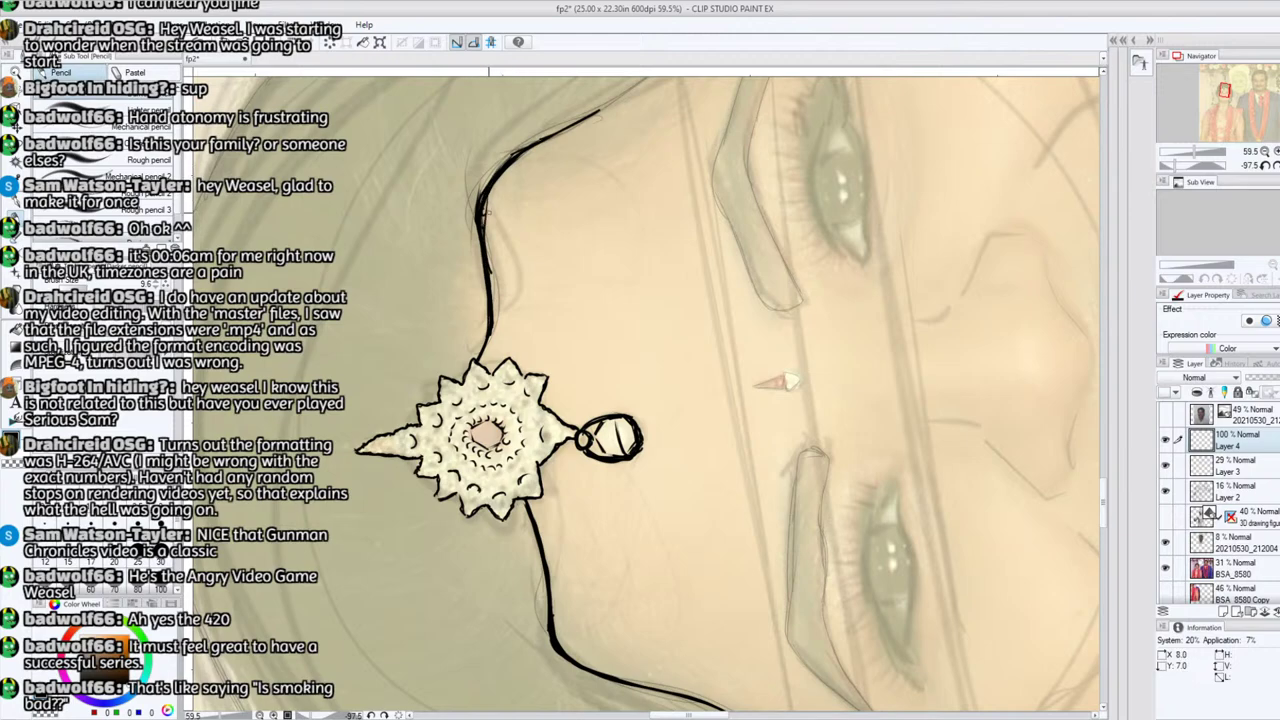
Step: Trim the inner edge of the left hairline with the eraser, then re-ink its curve at the forehead corner
{"action": "left_click", "coordinate": [21, 298]}
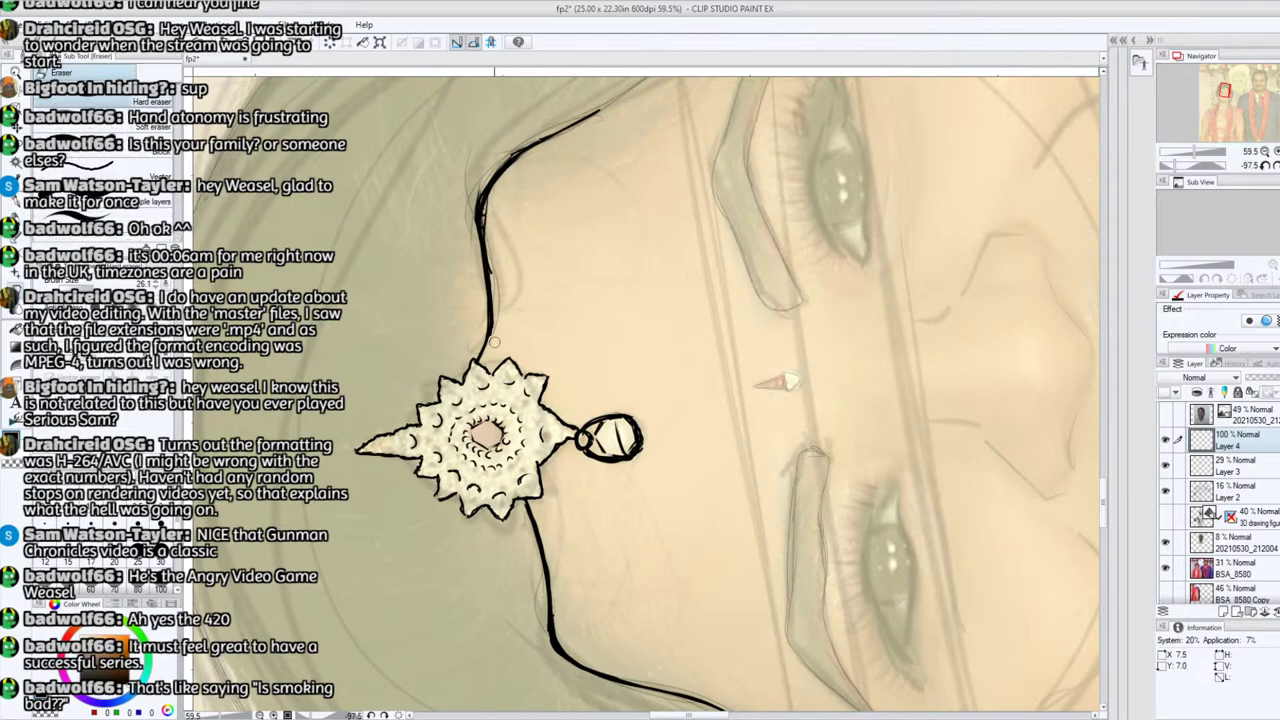
{"action": "mouse_move", "coordinate": [495, 340]}
{"action": "left_mouse_down"}
{"action": "mouse_move", "coordinate": [495, 190]}
{"action": "mouse_move", "coordinate": [487, 208]}
{"action": "mouse_move", "coordinate": [522, 166]}
{"action": "left_mouse_up"}
{"action": "key", "text": "p"}
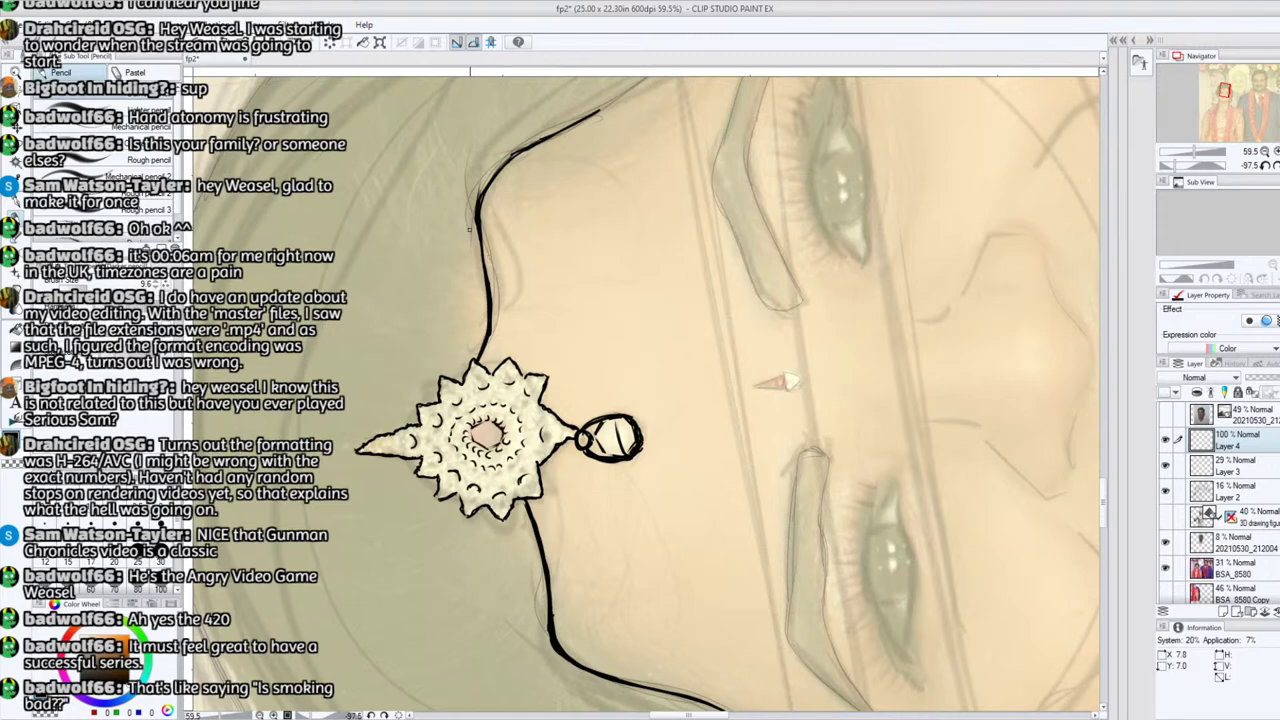
{"action": "mouse_move", "coordinate": [483, 262]}
{"action": "left_mouse_down"}
{"action": "mouse_move", "coordinate": [476, 215]}
{"action": "mouse_move", "coordinate": [509, 158]}
{"action": "left_mouse_up"}
{"action": "mouse_move", "coordinate": [491, 182]}
{"action": "left_mouse_down"}
{"action": "mouse_move", "coordinate": [598, 108]}
{"action": "mouse_move", "coordinate": [548, 135]}
{"action": "mouse_move", "coordinate": [596, 114]}
{"action": "left_mouse_up"}
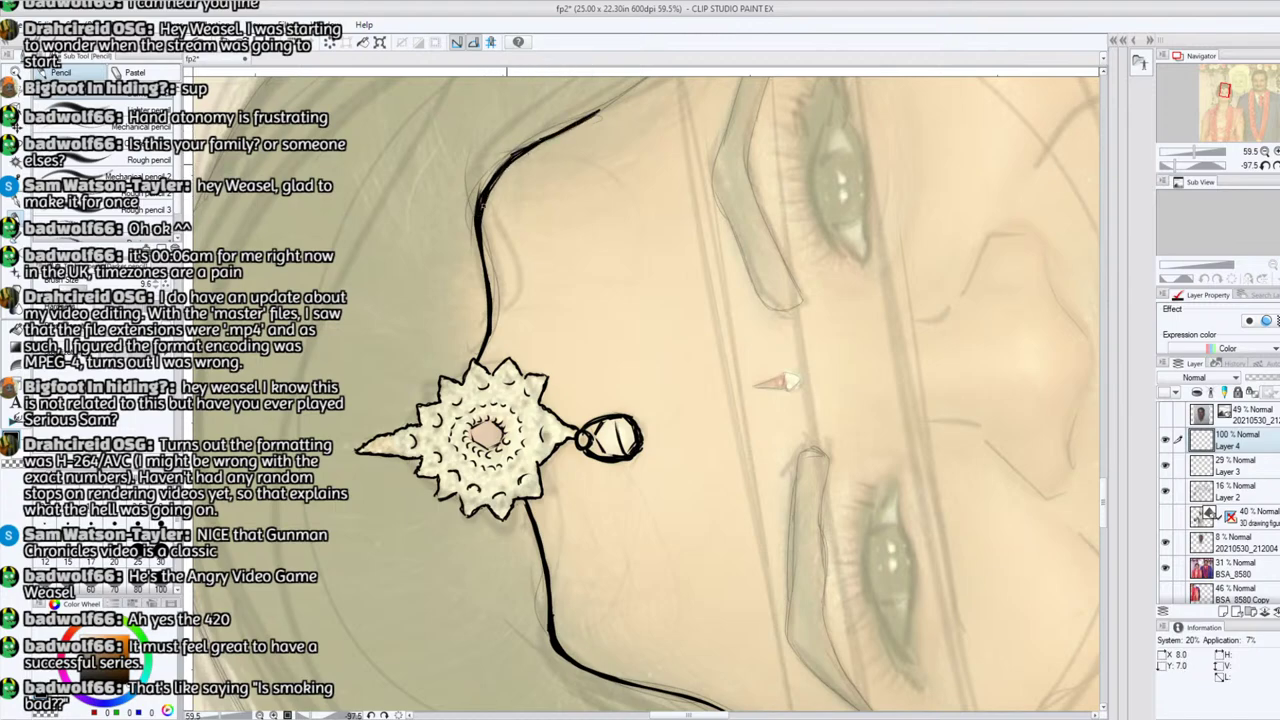
{"action": "left_click_drag", "start_coordinate": [482, 205], "coordinate": [506, 166]}
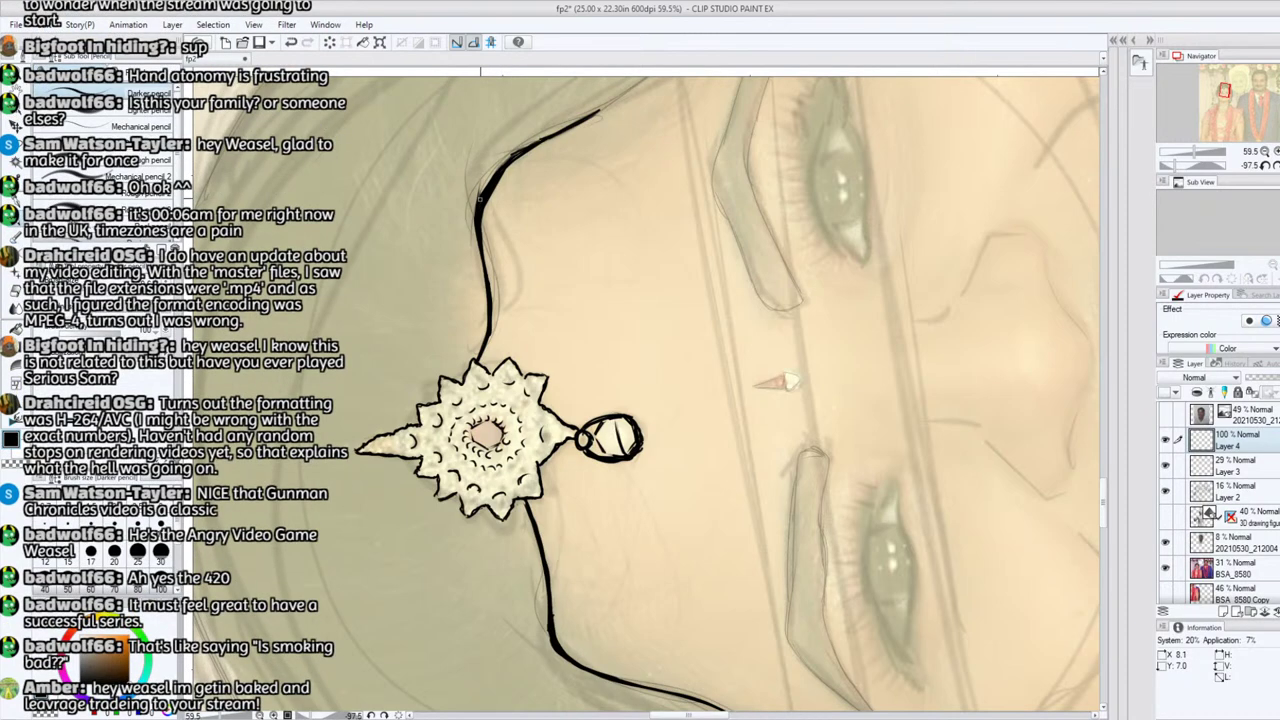
Step: Straighten the canvas and temporarily hide the BSA_8580 photo layer to check both sides of the inked hairline
{"action": "left_click", "coordinate": [1264, 164]}
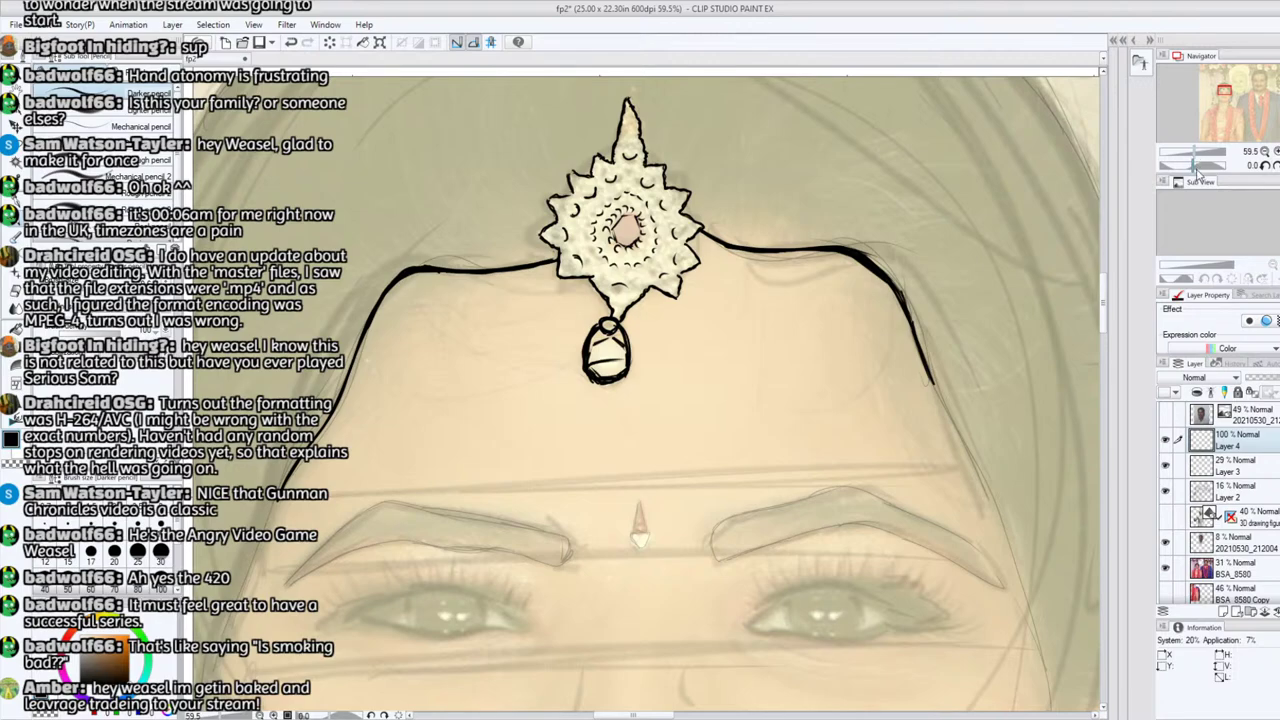
{"action": "left_click", "coordinate": [1165, 567]}
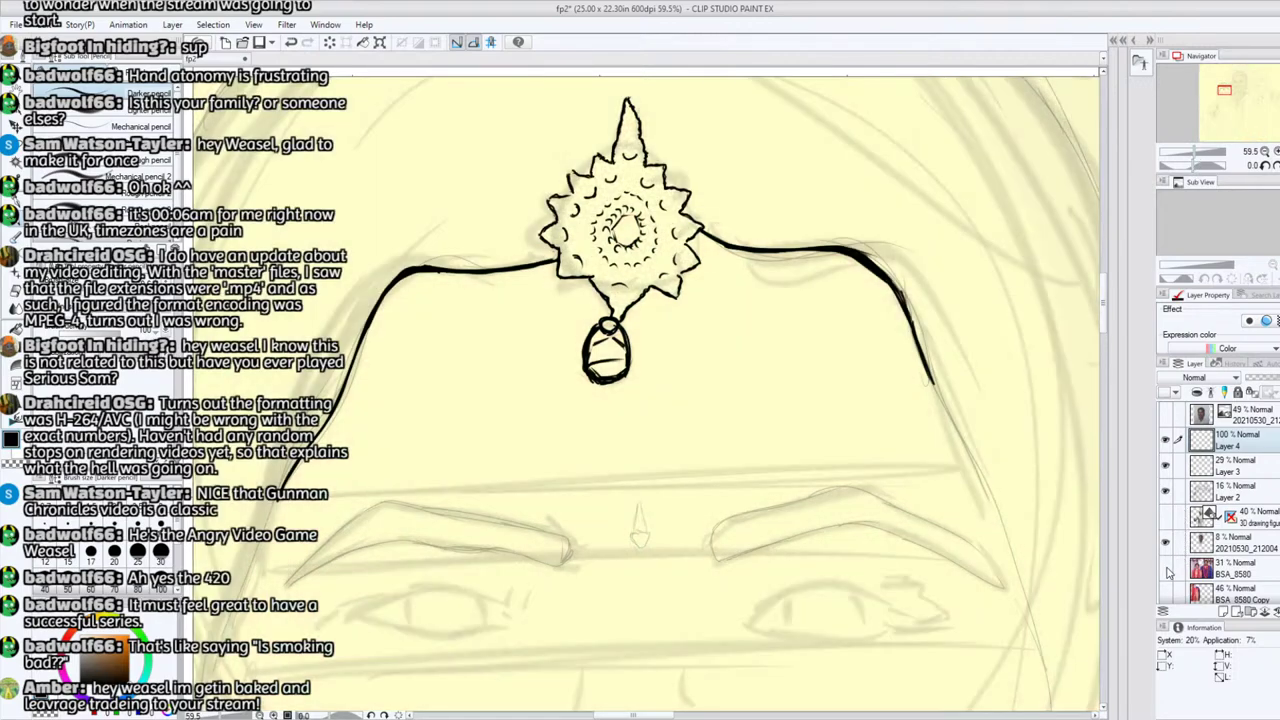
{"action": "left_click_drag", "start_coordinate": [1198, 152], "coordinate": [1192, 150]}
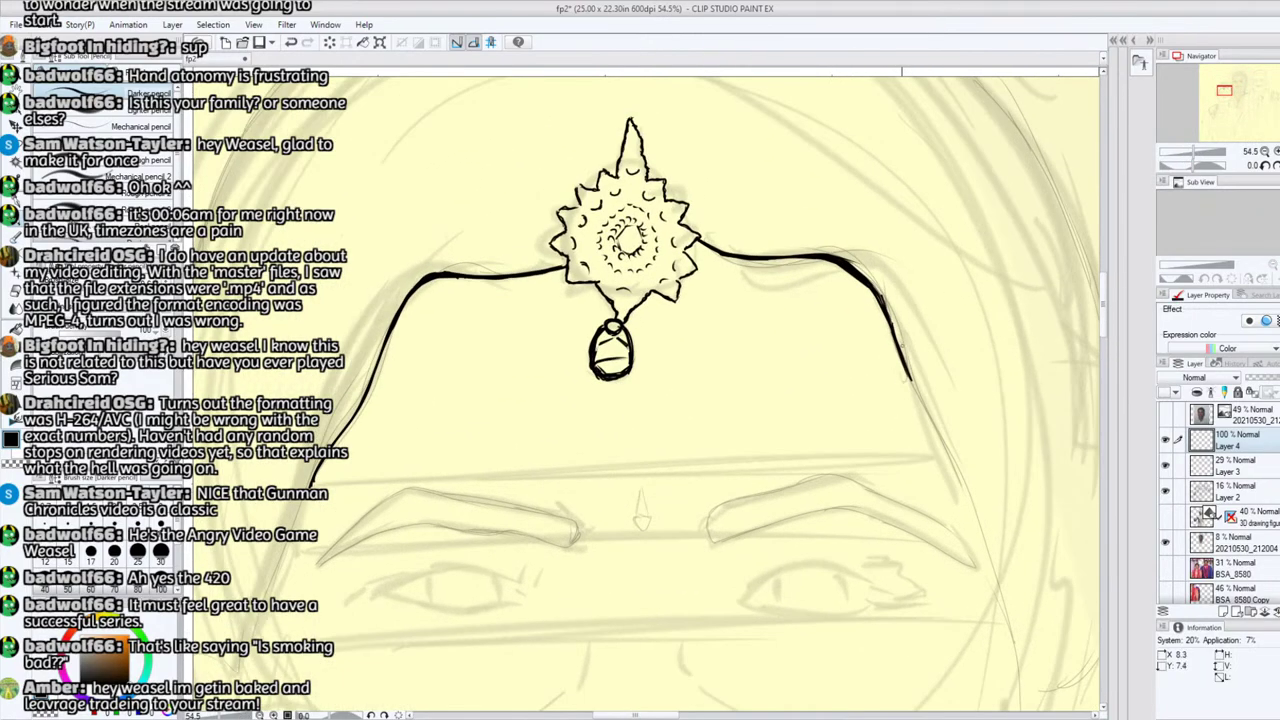
{"action": "left_click", "coordinate": [1165, 568]}
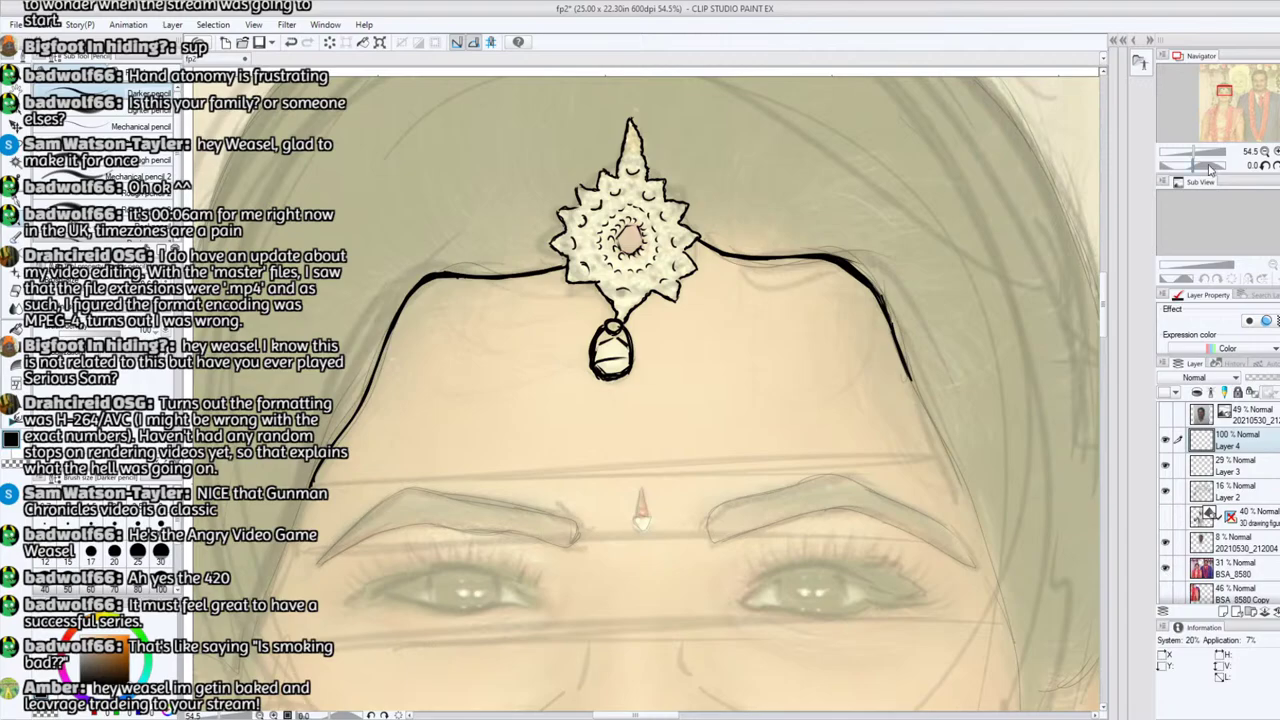
Step: Thin the overly thick corner of the woman's left hairline with the eraser
{"action": "left_click_drag", "start_coordinate": [1192, 164], "coordinate": [1198, 164]}
{"action": "left_click_drag", "start_coordinate": [1219, 88], "coordinate": [1226, 112]}
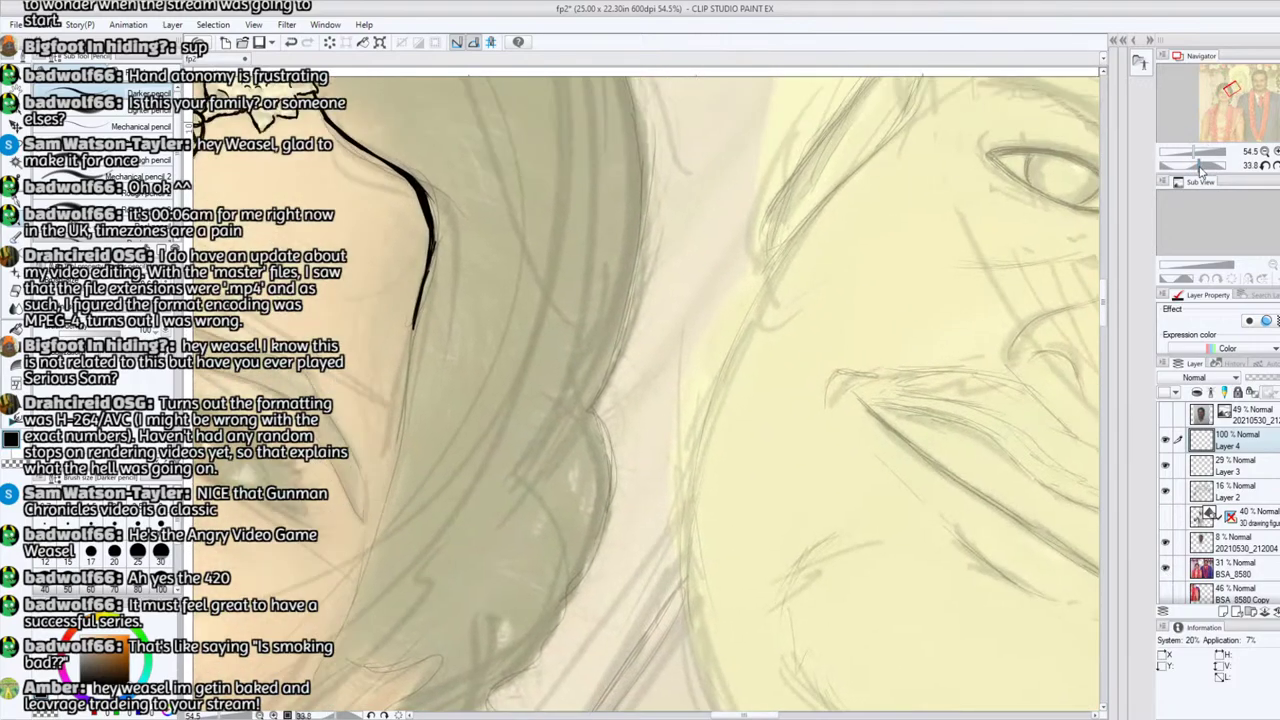
{"action": "left_click_drag", "start_coordinate": [1199, 165], "coordinate": [1198, 151]}
{"action": "left_click_drag", "start_coordinate": [1231, 87], "coordinate": [1220, 97]}
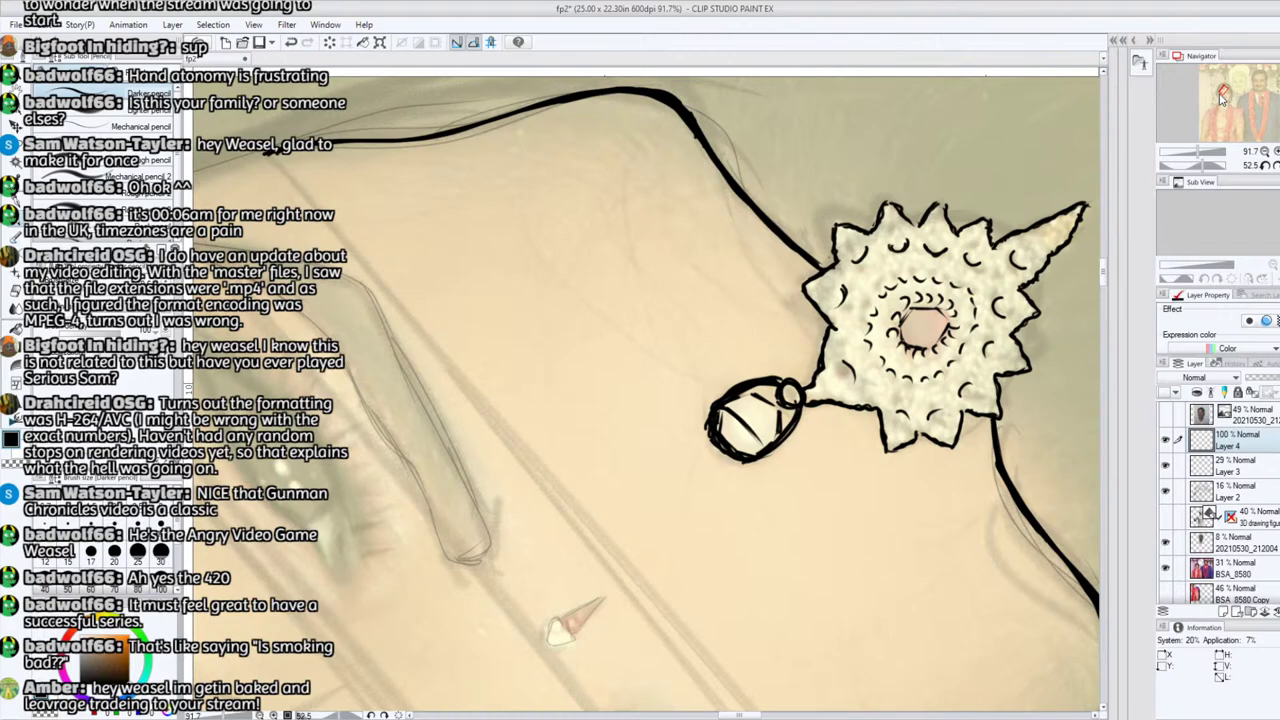
{"action": "left_click", "coordinate": [16, 296]}
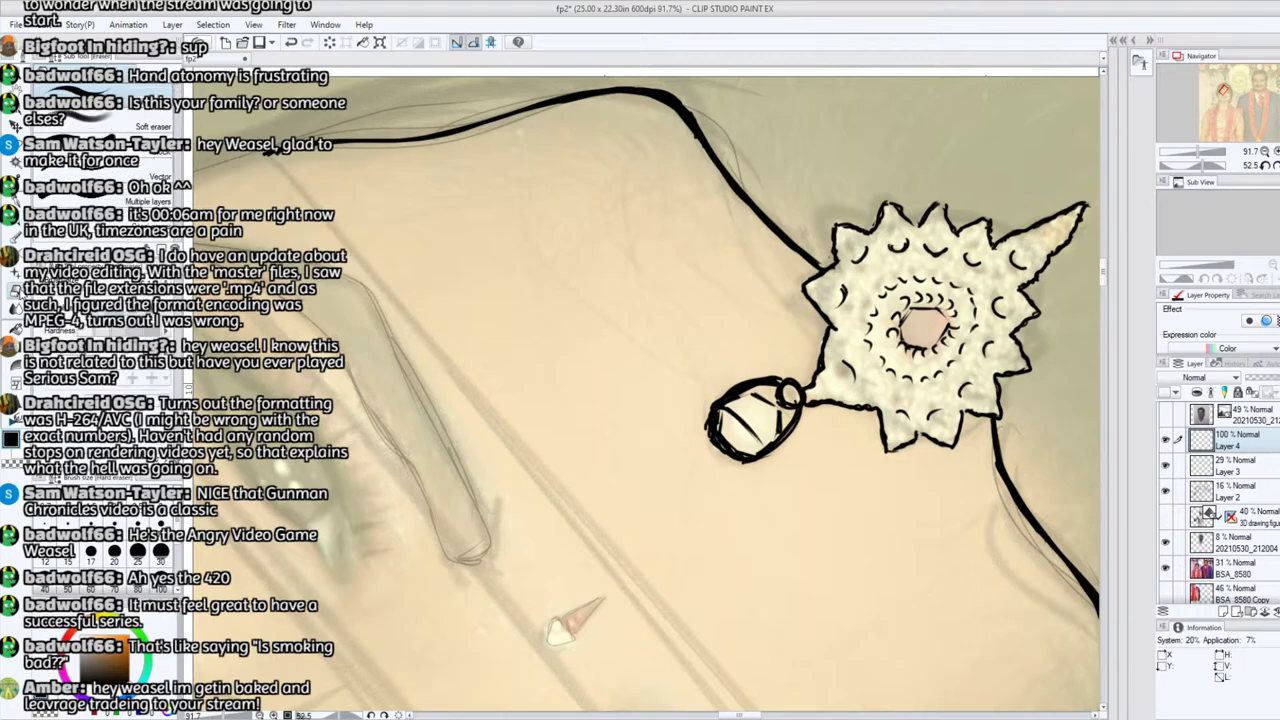
{"action": "left_click_drag", "start_coordinate": [1222, 90], "coordinate": [1227, 88]}
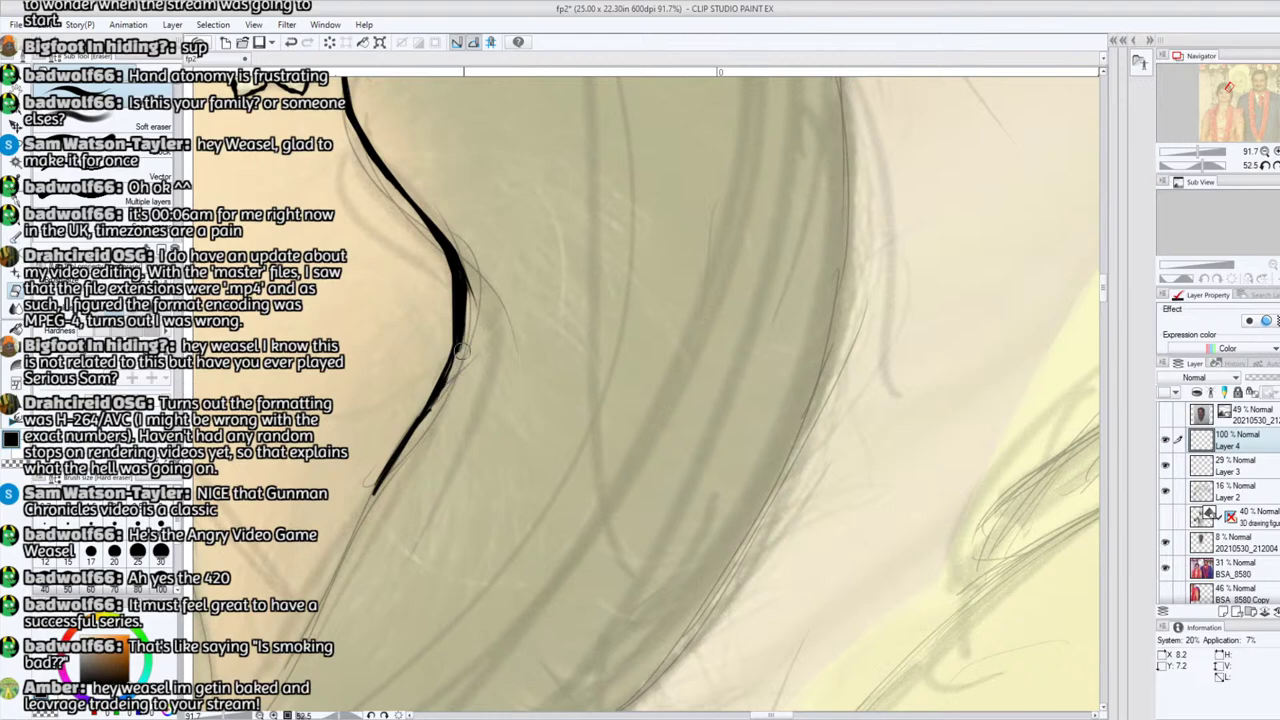
{"action": "mouse_move", "coordinate": [462, 352]}
{"action": "left_mouse_down"}
{"action": "mouse_move", "coordinate": [464, 275]}
{"action": "mouse_move", "coordinate": [448, 233]}
{"action": "mouse_move", "coordinate": [466, 293]}
{"action": "mouse_move", "coordinate": [440, 414]}
{"action": "mouse_move", "coordinate": [458, 363]}
{"action": "left_mouse_up"}
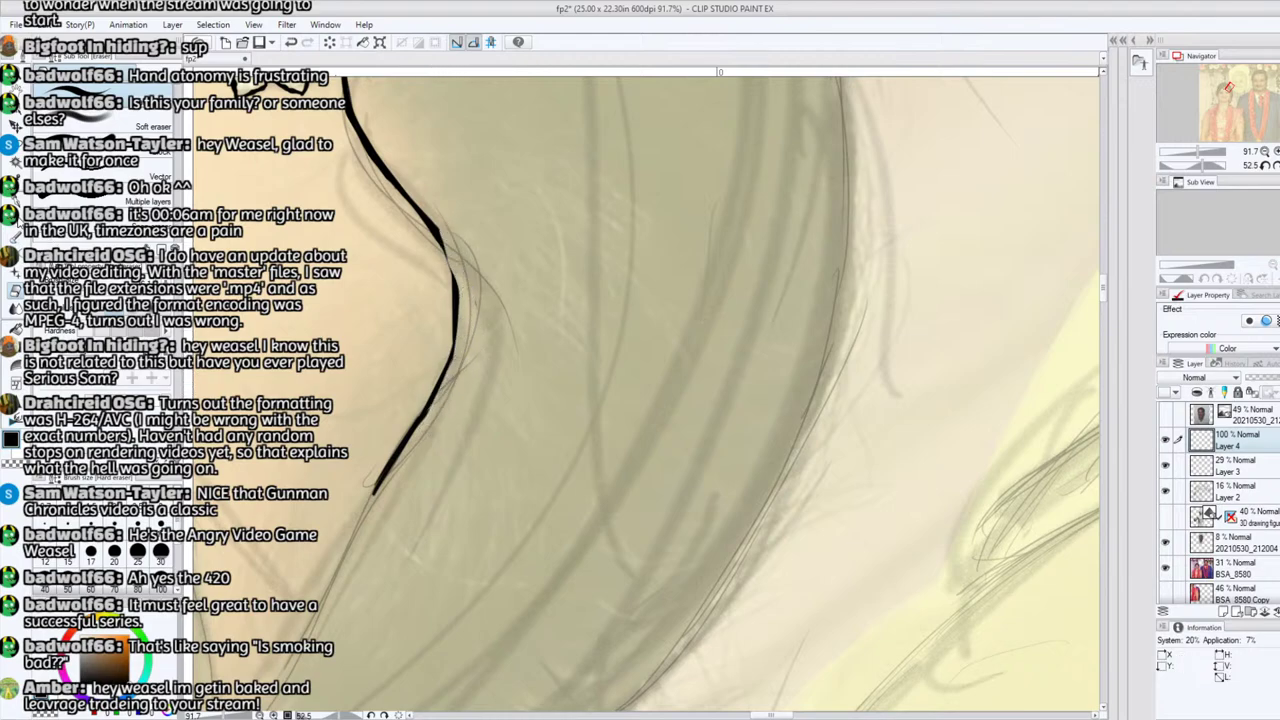
Step: Smooth the thinned corner of the left hairline with pencil strokes so its width is even down to the temple
{"action": "left_click", "coordinate": [17, 219]}
{"action": "left_click_drag", "start_coordinate": [397, 448], "coordinate": [412, 423]}
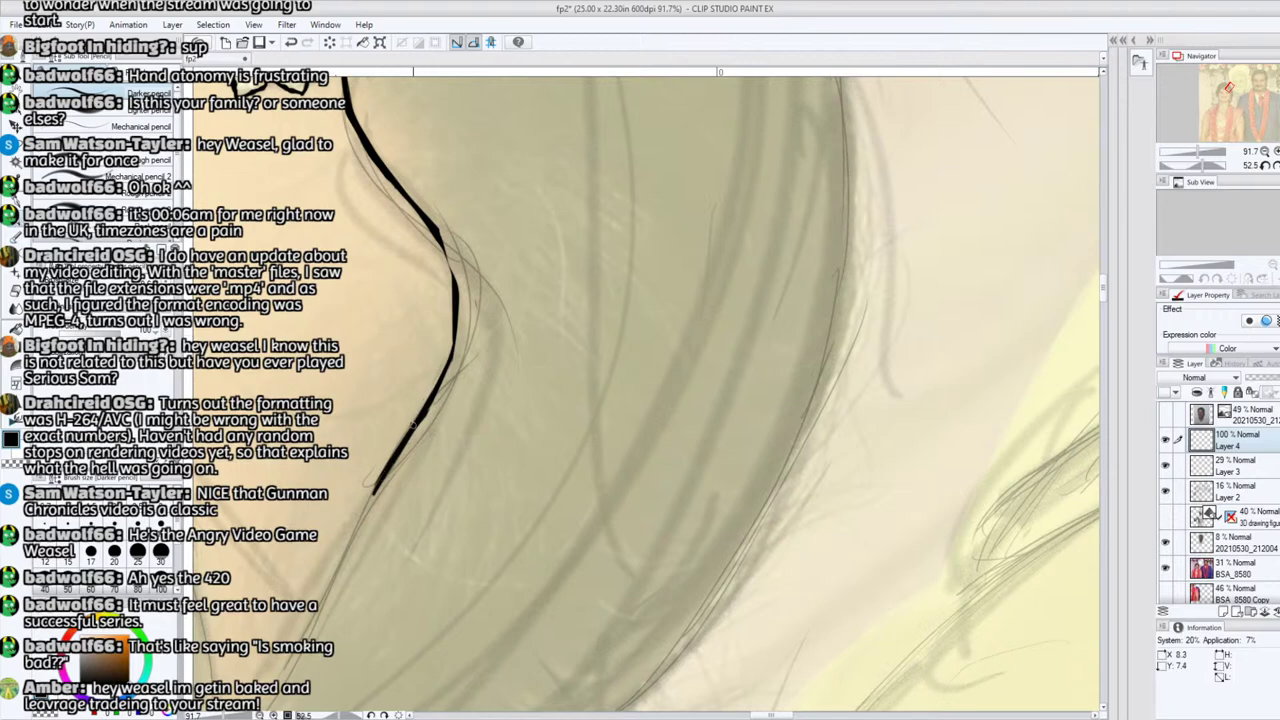
{"action": "mouse_move", "coordinate": [440, 375]}
{"action": "left_mouse_down"}
{"action": "mouse_move", "coordinate": [455, 300]}
{"action": "mouse_move", "coordinate": [440, 218]}
{"action": "left_mouse_up"}
{"action": "left_click_drag", "start_coordinate": [453, 293], "coordinate": [439, 232]}
{"action": "left_click_drag", "start_coordinate": [453, 322], "coordinate": [438, 236]}
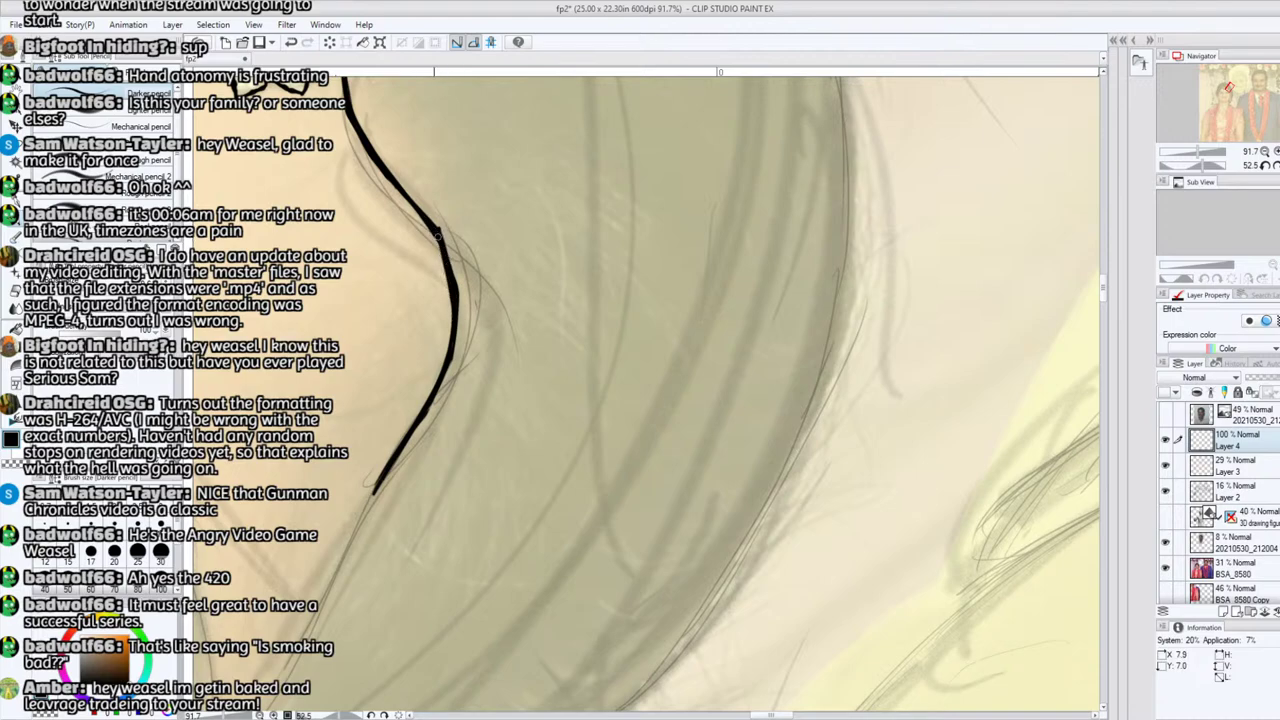
Step: Trace the face edge beside the left eyebrow and eye, joining it to the lower end of the hairline
{"action": "left_click_drag", "start_coordinate": [1240, 86], "coordinate": [1234, 94]}
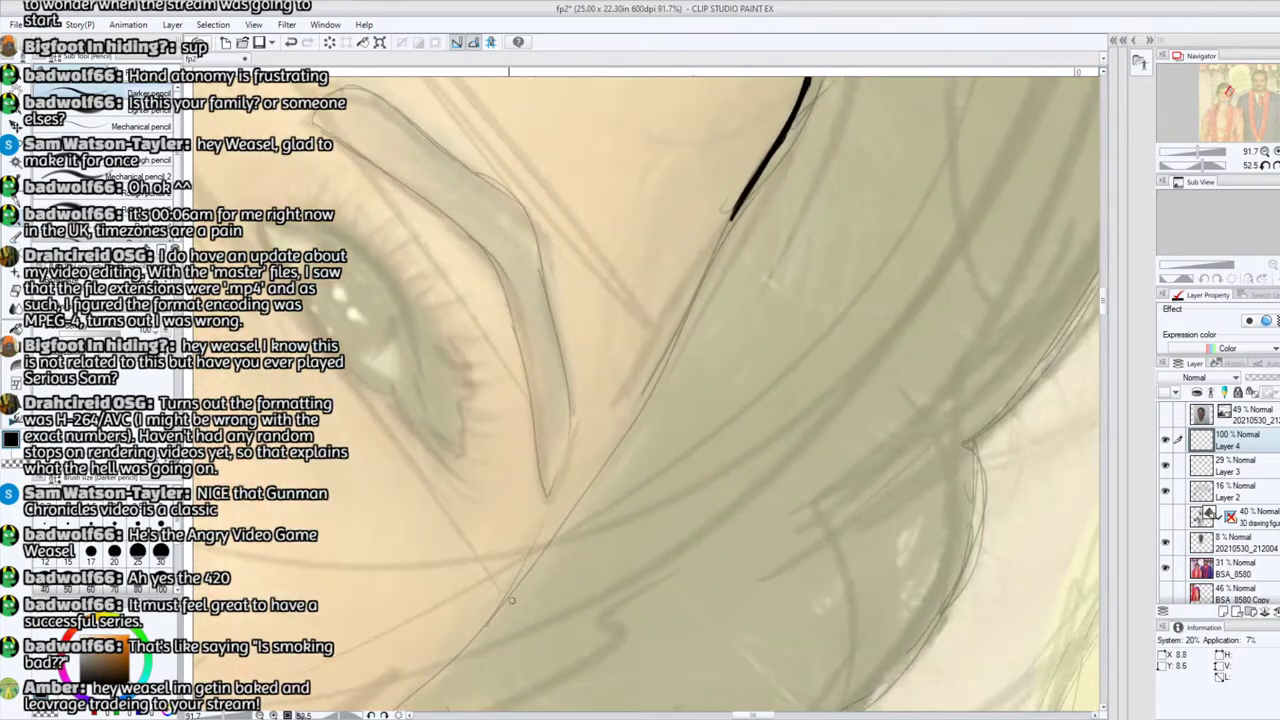
{"action": "left_click_drag", "start_coordinate": [492, 624], "coordinate": [589, 475]}
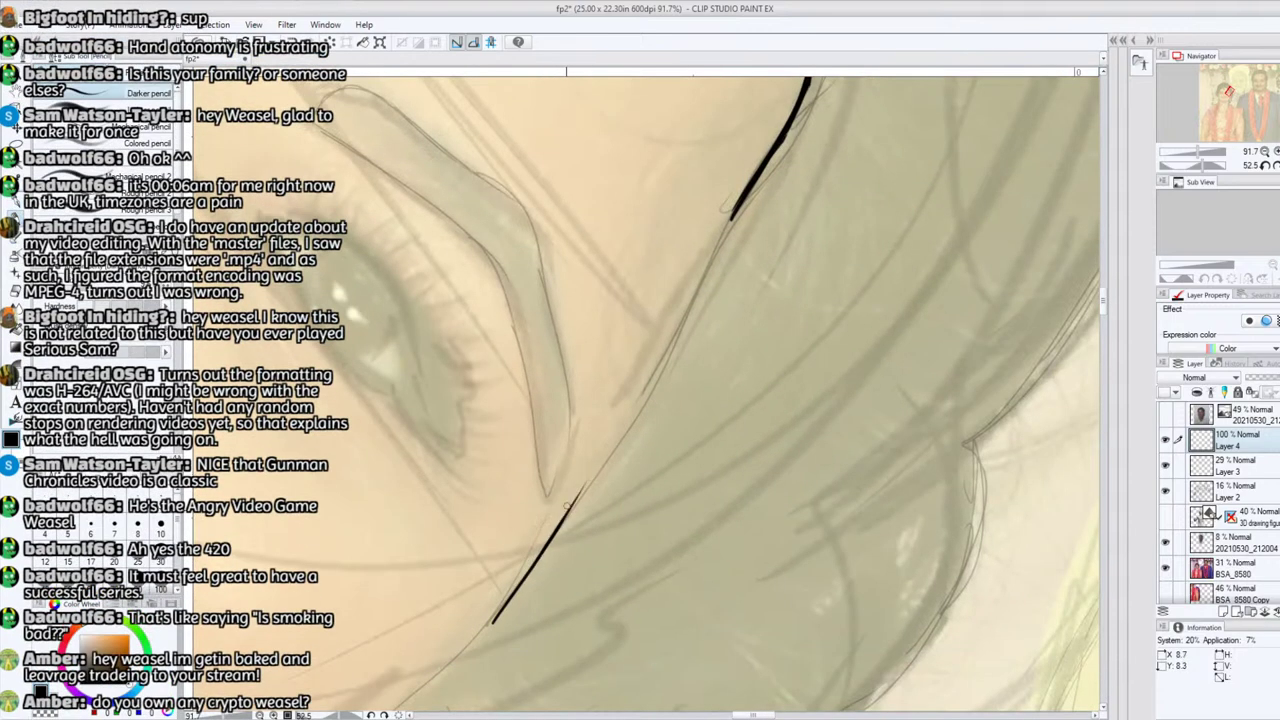
{"action": "left_click_drag", "start_coordinate": [547, 541], "coordinate": [644, 378]}
{"action": "left_click_drag", "start_coordinate": [603, 448], "coordinate": [669, 317]}
{"action": "mouse_move", "coordinate": [624, 407]}
{"action": "left_mouse_down"}
{"action": "mouse_move", "coordinate": [734, 205]}
{"action": "mouse_move", "coordinate": [598, 459]}
{"action": "left_mouse_up"}
{"action": "left_click_drag", "start_coordinate": [728, 215], "coordinate": [770, 145]}
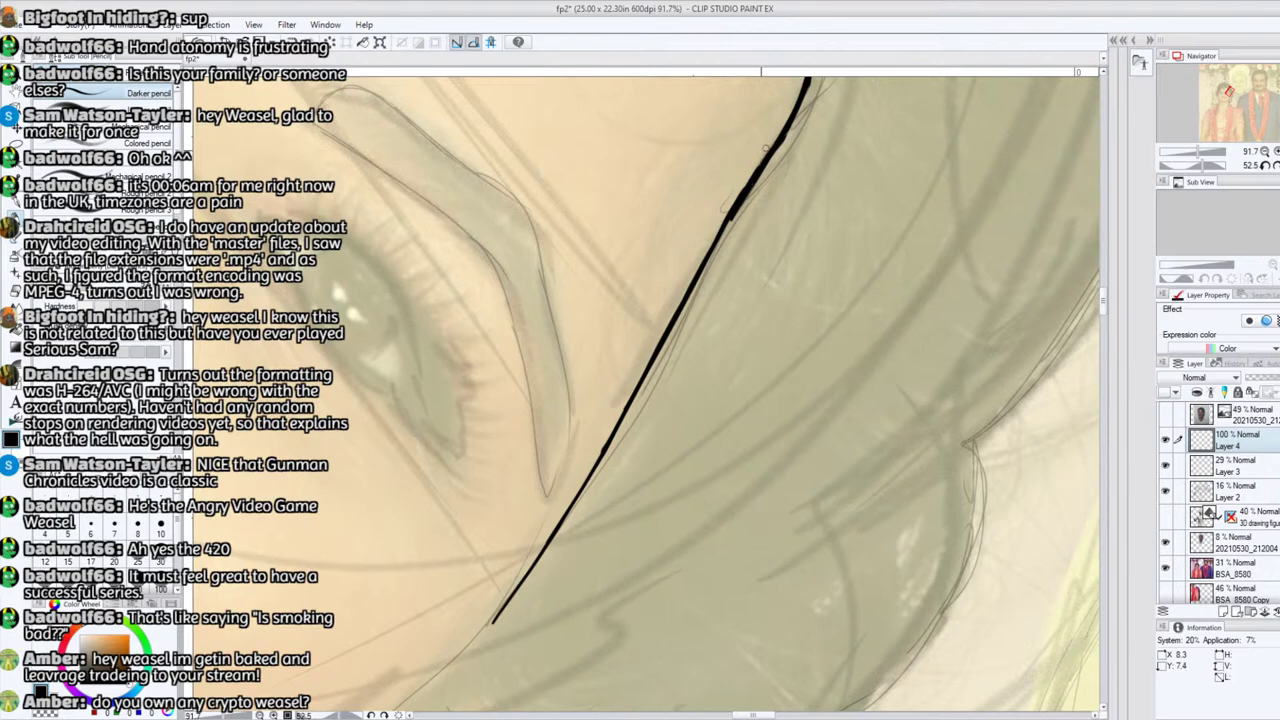
{"action": "left_click_drag", "start_coordinate": [1230, 103], "coordinate": [1229, 93]}
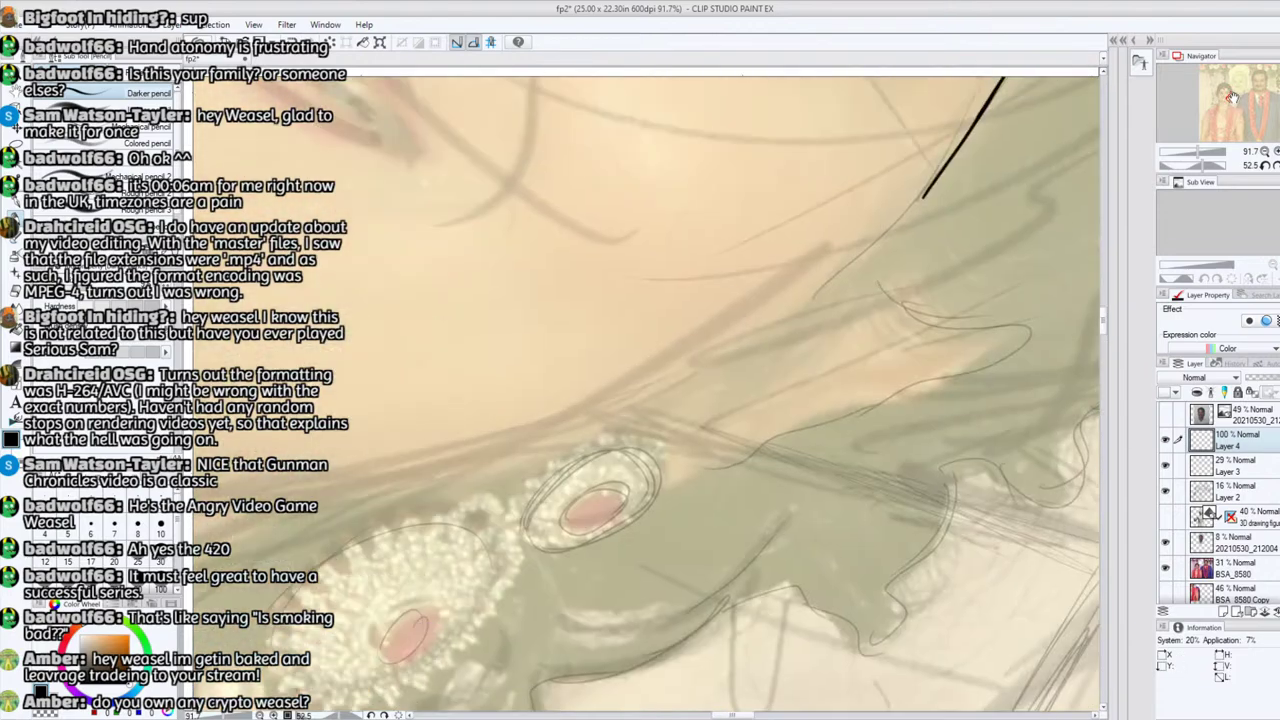
Step: Extend the inked face edge down the cheek toward the earring on the picture's right side
{"action": "mouse_move", "coordinate": [691, 369]}
{"action": "left_mouse_down"}
{"action": "mouse_move", "coordinate": [807, 300]}
{"action": "mouse_move", "coordinate": [929, 186]}
{"action": "mouse_move", "coordinate": [821, 288]}
{"action": "mouse_move", "coordinate": [676, 369]}
{"action": "mouse_move", "coordinate": [724, 343]}
{"action": "left_mouse_up"}
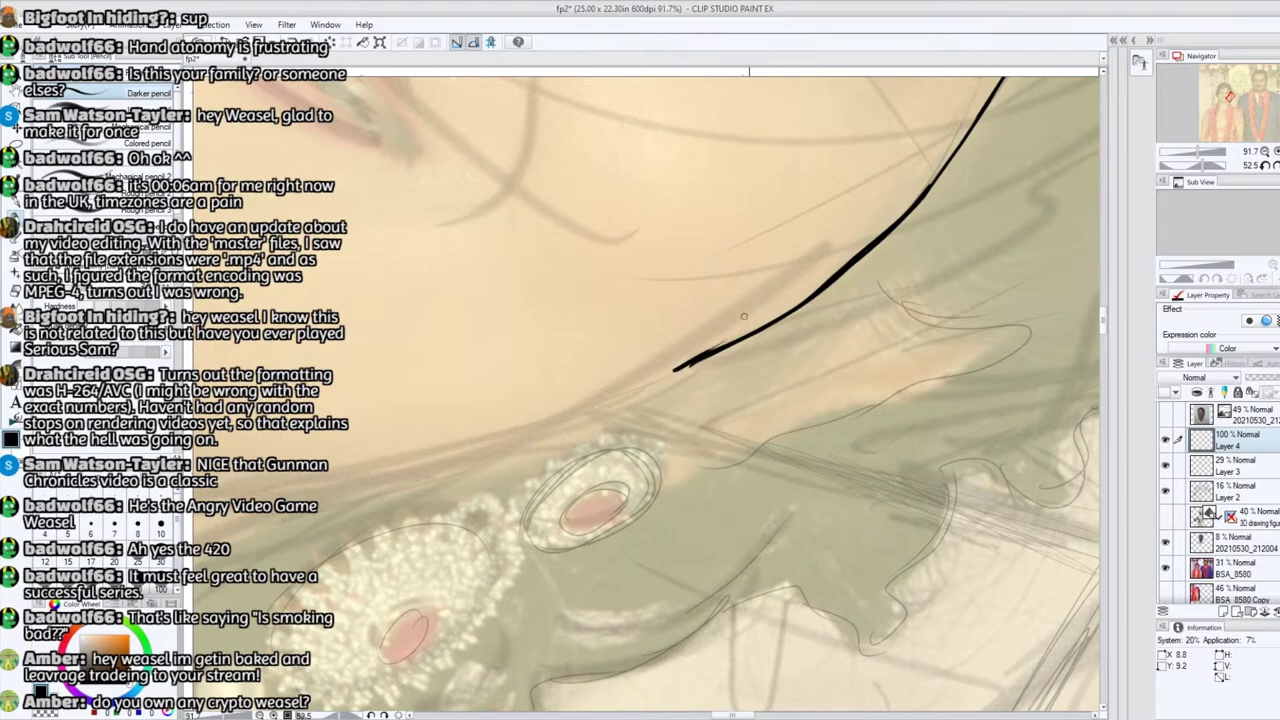
Step: Outline the red gem in the upper piece of that earring and add short facet strokes inside it
{"action": "left_click_drag", "start_coordinate": [1202, 166], "coordinate": [1187, 166]}
{"action": "left_click", "coordinate": [1230, 94]}
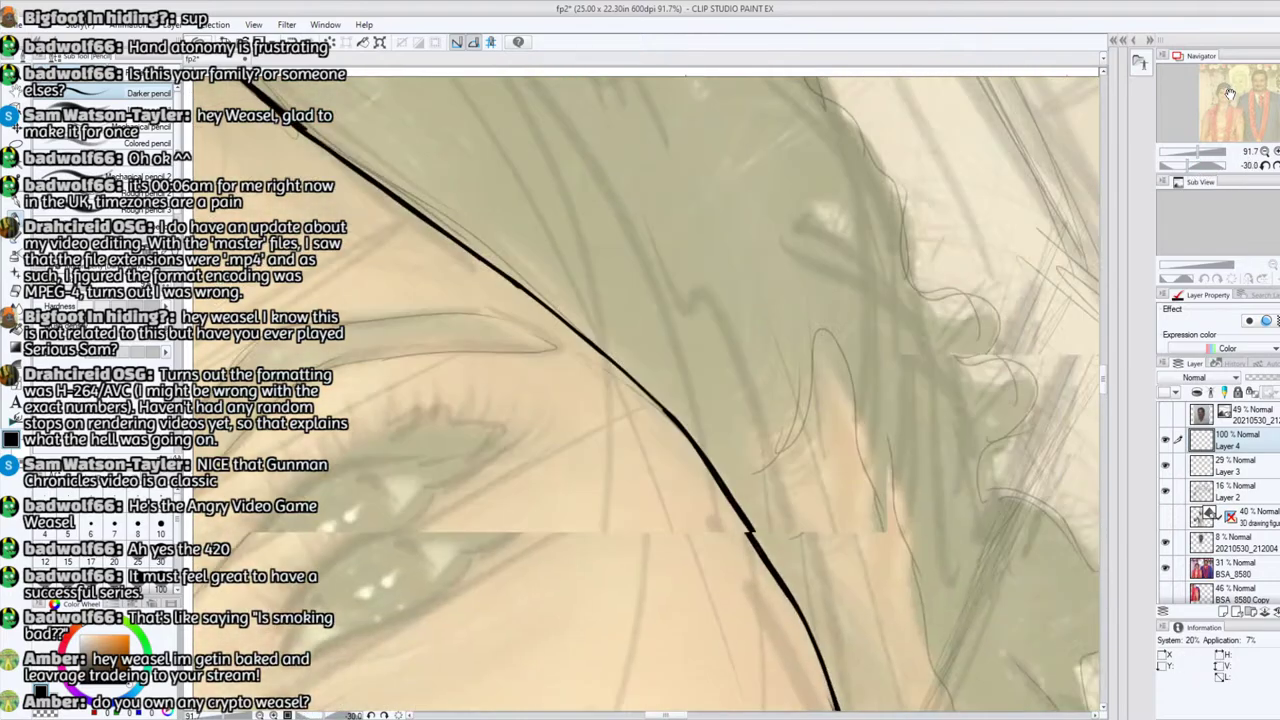
{"action": "left_click_drag", "start_coordinate": [1230, 93], "coordinate": [1228, 100]}
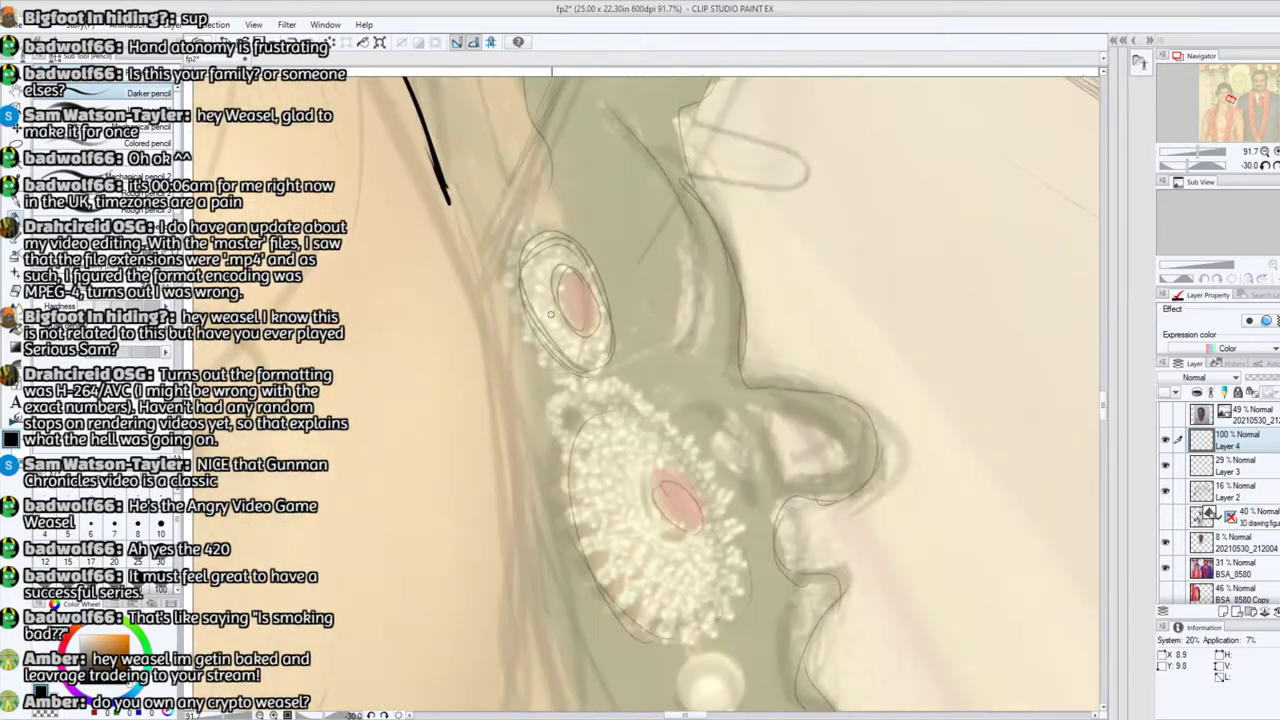
{"action": "mouse_move", "coordinate": [590, 320]}
{"action": "left_mouse_down"}
{"action": "mouse_move", "coordinate": [590, 287]}
{"action": "mouse_move", "coordinate": [563, 270]}
{"action": "mouse_move", "coordinate": [584, 328]}
{"action": "mouse_move", "coordinate": [564, 280]}
{"action": "left_mouse_up"}
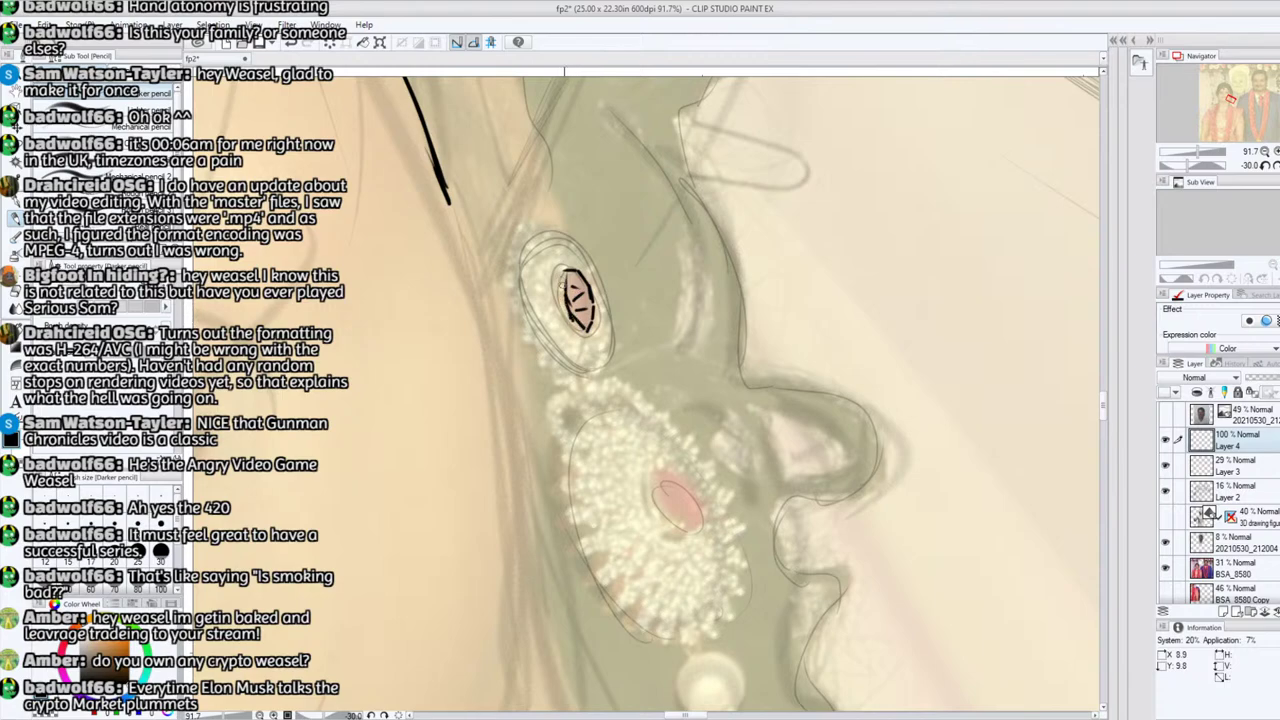
Step: Draw a closed zigzag border around the upper earring piece and fill its inside with short bead marks
{"action": "mouse_move", "coordinate": [535, 345]}
{"action": "left_mouse_down"}
{"action": "mouse_move", "coordinate": [506, 300]}
{"action": "mouse_move", "coordinate": [506, 250]}
{"action": "mouse_move", "coordinate": [521, 226]}
{"action": "mouse_move", "coordinate": [553, 225]}
{"action": "mouse_move", "coordinate": [566, 240]}
{"action": "left_mouse_up"}
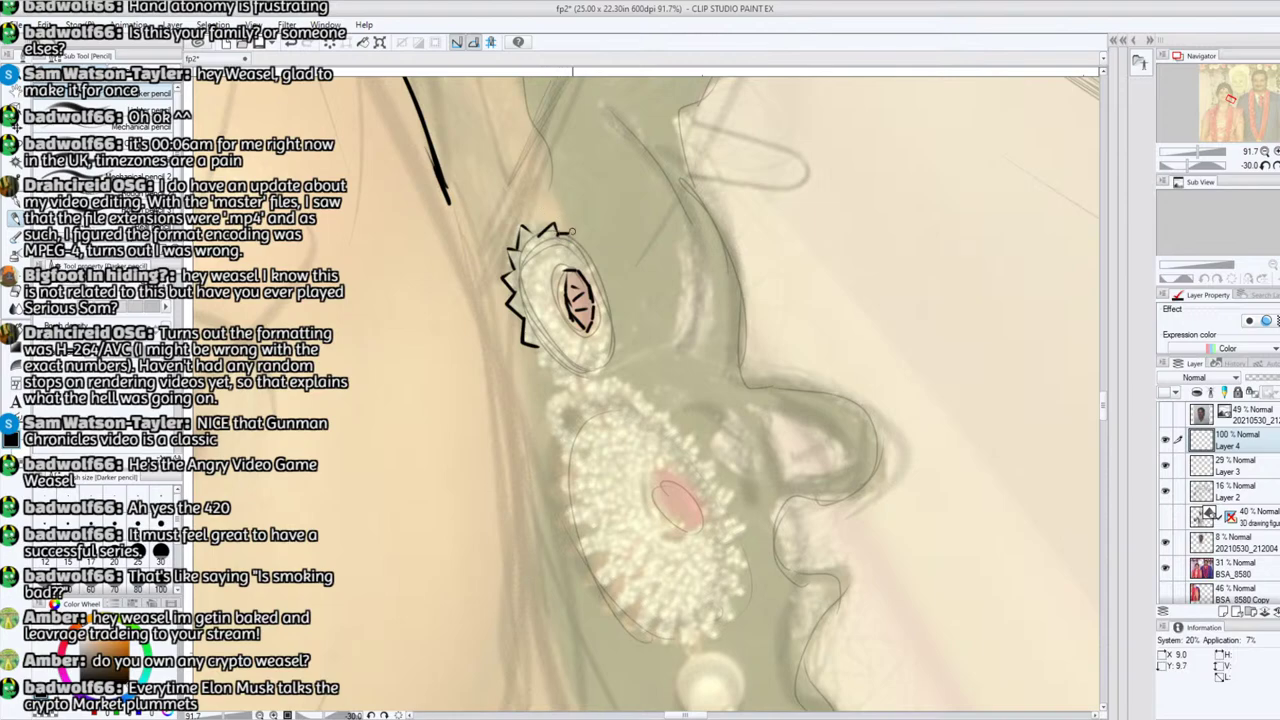
{"action": "mouse_move", "coordinate": [563, 233]}
{"action": "left_mouse_down"}
{"action": "mouse_move", "coordinate": [575, 242]}
{"action": "mouse_move", "coordinate": [555, 222]}
{"action": "mouse_move", "coordinate": [520, 222]}
{"action": "mouse_move", "coordinate": [590, 258]}
{"action": "mouse_move", "coordinate": [606, 301]}
{"action": "left_mouse_up"}
{"action": "mouse_move", "coordinate": [536, 346]}
{"action": "left_mouse_down"}
{"action": "mouse_move", "coordinate": [573, 391]}
{"action": "mouse_move", "coordinate": [617, 344]}
{"action": "left_mouse_up"}
{"action": "left_click_drag", "start_coordinate": [617, 344], "coordinate": [606, 302]}
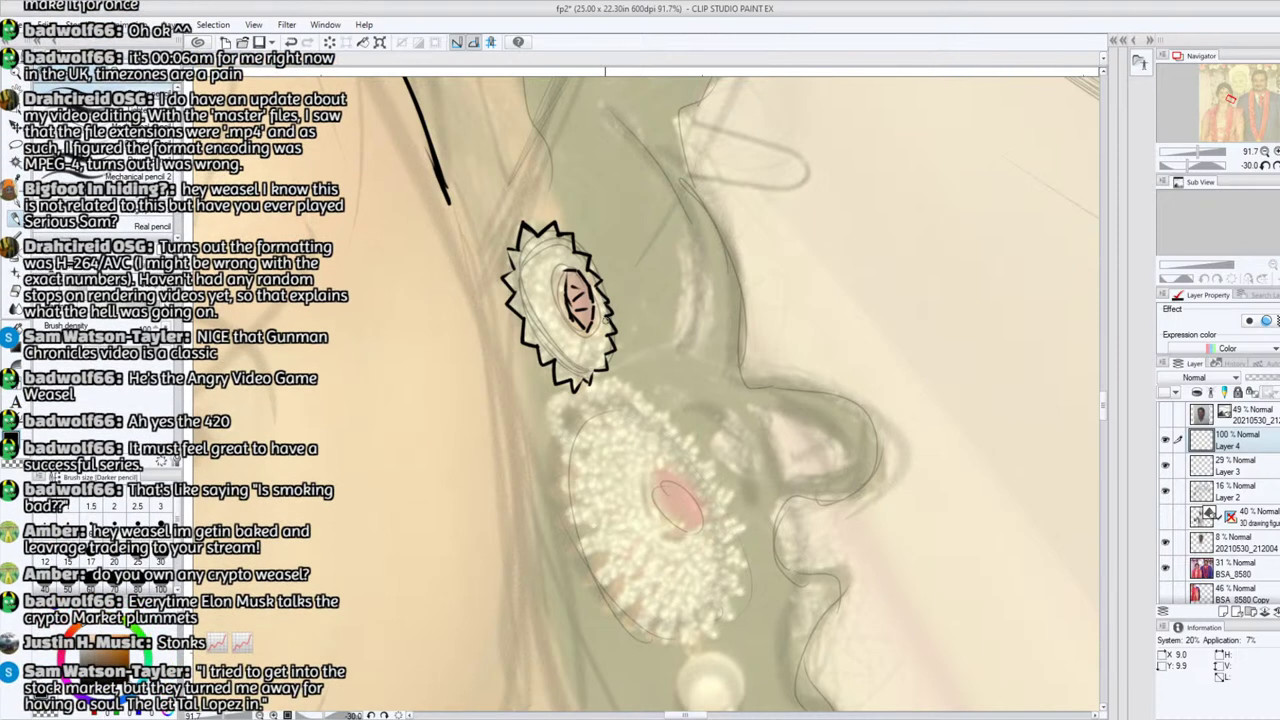
{"action": "mouse_move", "coordinate": [566, 302]}
{"action": "left_mouse_down"}
{"action": "mouse_move", "coordinate": [558, 313]}
{"action": "mouse_move", "coordinate": [560, 280]}
{"action": "left_mouse_up"}
{"action": "mouse_move", "coordinate": [564, 340]}
{"action": "left_mouse_down"}
{"action": "mouse_move", "coordinate": [537, 289]}
{"action": "mouse_move", "coordinate": [550, 260]}
{"action": "mouse_move", "coordinate": [571, 259]}
{"action": "left_mouse_up"}
{"action": "left_click_drag", "start_coordinate": [587, 355], "coordinate": [578, 345]}
Step: Draw a small linking loop below the upper earring piece and start the zigzag border down the larger piece's cheek side
{"action": "left_click_drag", "start_coordinate": [1230, 95], "coordinate": [1225, 100]}
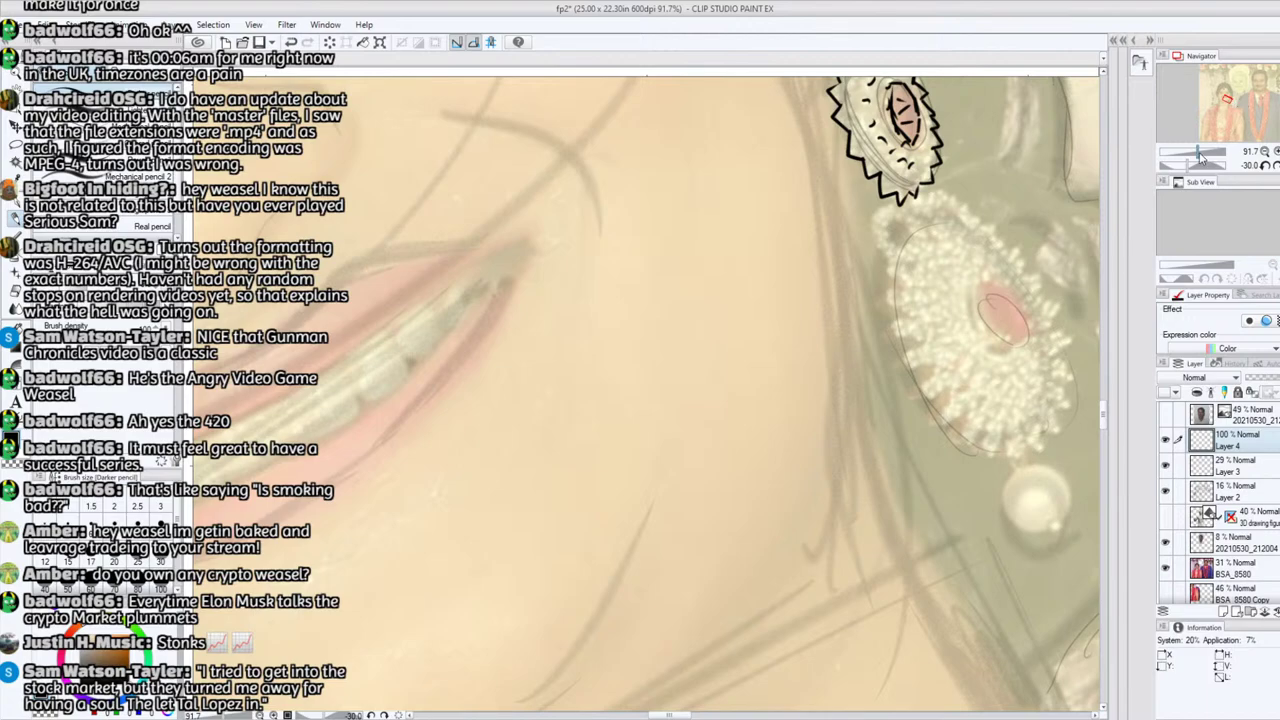
{"action": "left_click_drag", "start_coordinate": [1198, 151], "coordinate": [1194, 151]}
{"action": "left_click_drag", "start_coordinate": [1228, 97], "coordinate": [1229, 97]}
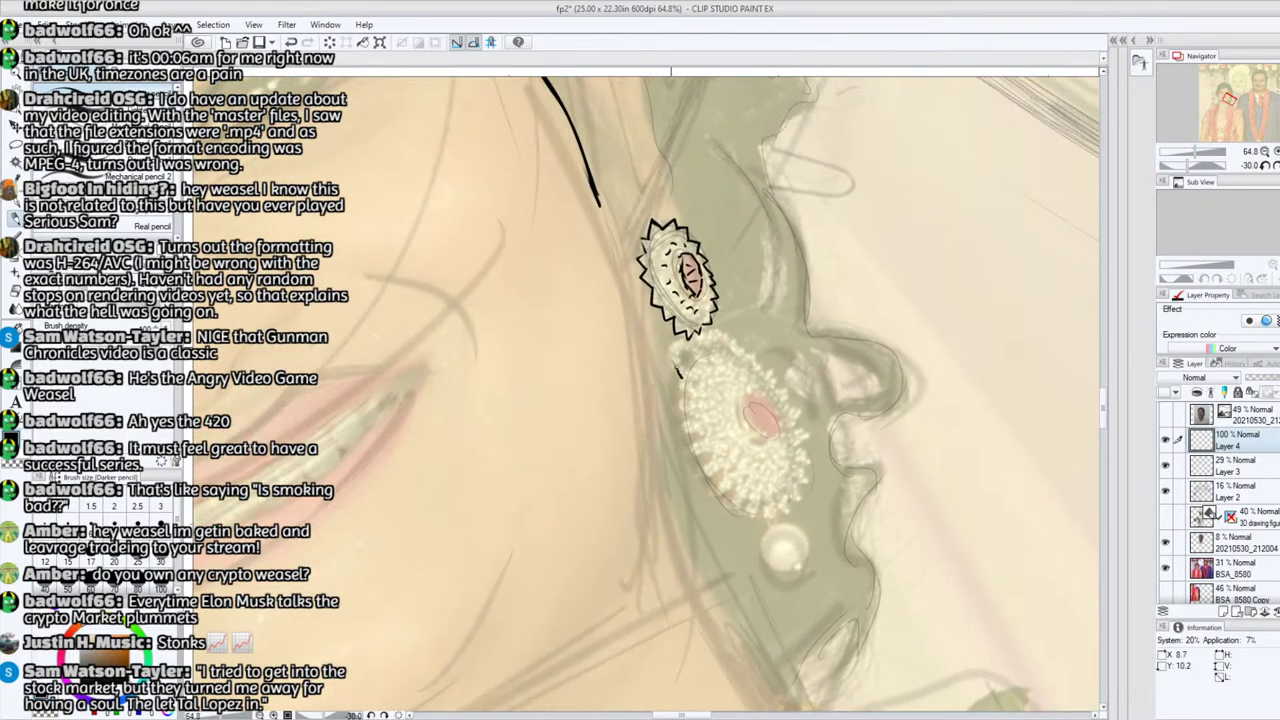
{"action": "left_click_drag", "start_coordinate": [678, 372], "coordinate": [686, 338]}
{"action": "mouse_move", "coordinate": [685, 347]}
{"action": "left_mouse_down"}
{"action": "mouse_move", "coordinate": [720, 330]}
{"action": "mouse_move", "coordinate": [732, 348]}
{"action": "mouse_move", "coordinate": [722, 339]}
{"action": "mouse_move", "coordinate": [727, 349]}
{"action": "mouse_move", "coordinate": [698, 361]}
{"action": "mouse_move", "coordinate": [730, 346]}
{"action": "mouse_move", "coordinate": [684, 394]}
{"action": "mouse_move", "coordinate": [683, 428]}
{"action": "mouse_move", "coordinate": [704, 435]}
{"action": "left_mouse_up"}
Step: Continue the zigzag border with longer spikes along the lower edge of the larger earring piece
{"action": "left_click_drag", "start_coordinate": [1238, 104], "coordinate": [1236, 110]}
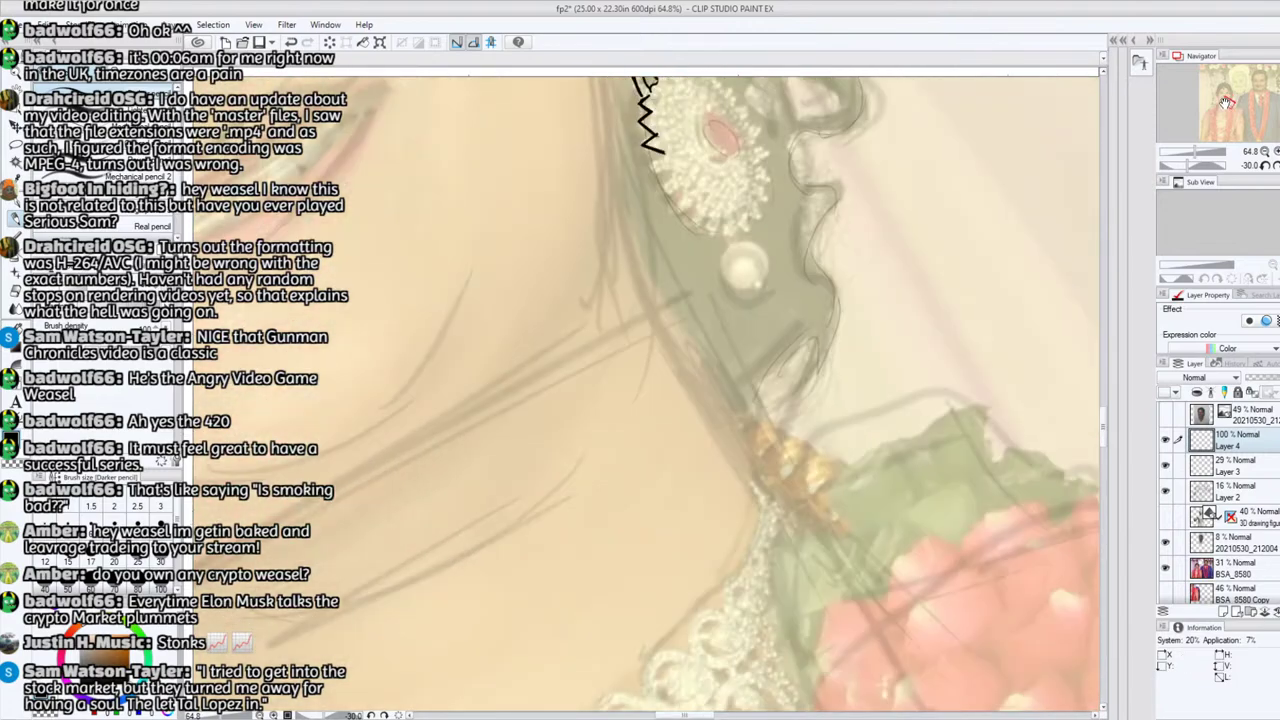
{"action": "mouse_move", "coordinate": [663, 152]}
{"action": "left_mouse_down"}
{"action": "mouse_move", "coordinate": [670, 172]}
{"action": "mouse_move", "coordinate": [651, 170]}
{"action": "mouse_move", "coordinate": [680, 208]}
{"action": "mouse_move", "coordinate": [690, 196]}
{"action": "mouse_move", "coordinate": [697, 228]}
{"action": "mouse_move", "coordinate": [711, 204]}
{"action": "mouse_move", "coordinate": [712, 233]}
{"action": "mouse_move", "coordinate": [724, 210]}
{"action": "mouse_move", "coordinate": [710, 235]}
{"action": "left_mouse_up"}
{"action": "left_click_drag", "start_coordinate": [710, 235], "coordinate": [708, 212]}
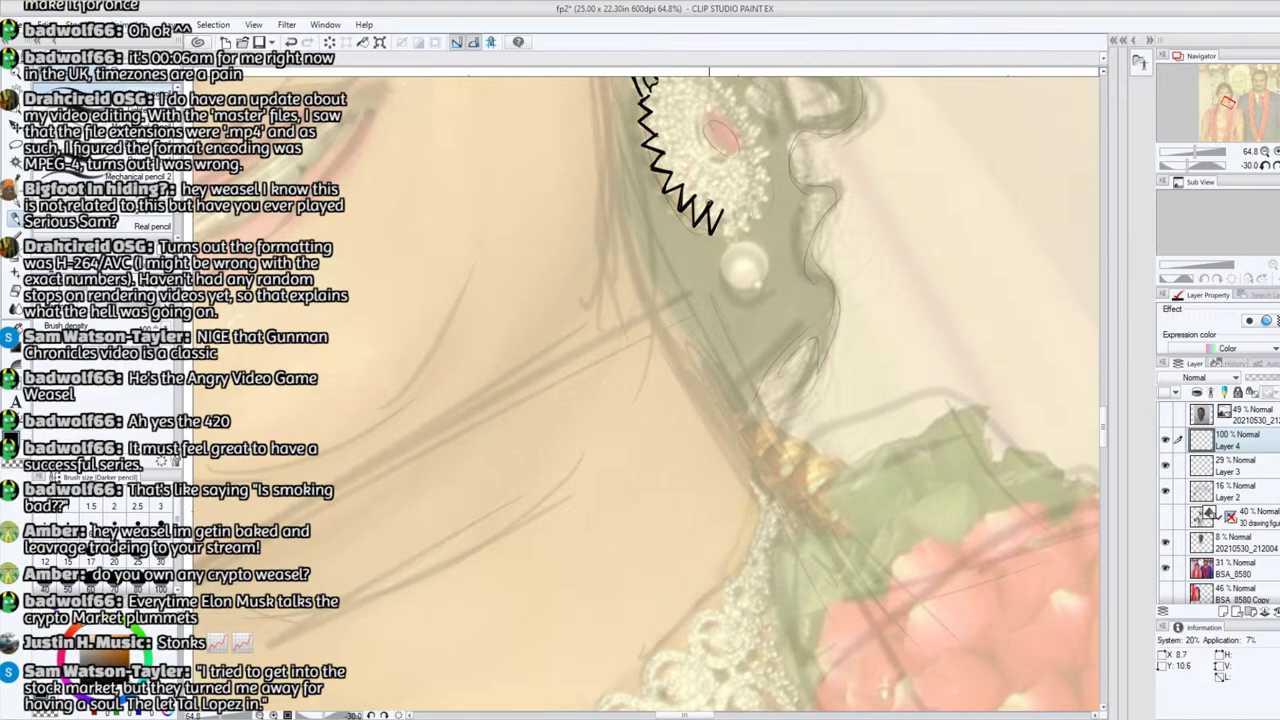
{"action": "mouse_move", "coordinate": [722, 212]}
{"action": "left_mouse_down"}
{"action": "mouse_move", "coordinate": [735, 235]}
{"action": "mouse_move", "coordinate": [762, 200]}
{"action": "left_mouse_up"}
Step: Close the larger earring piece's zigzag border along its outer side, then fill it with a gem outline and short bead marks
{"action": "left_click_drag", "start_coordinate": [1226, 103], "coordinate": [1232, 100]}
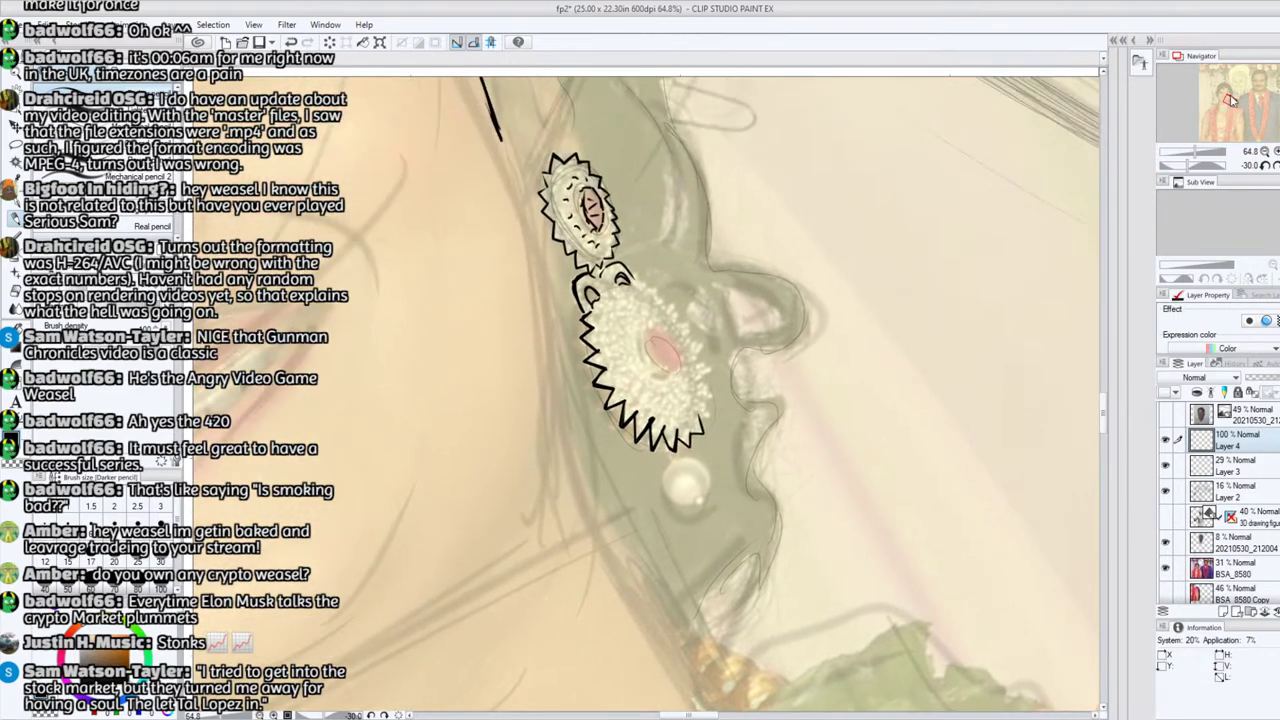
{"action": "mouse_move", "coordinate": [629, 274]}
{"action": "left_mouse_down"}
{"action": "mouse_move", "coordinate": [702, 342]}
{"action": "mouse_move", "coordinate": [689, 331]}
{"action": "left_mouse_up"}
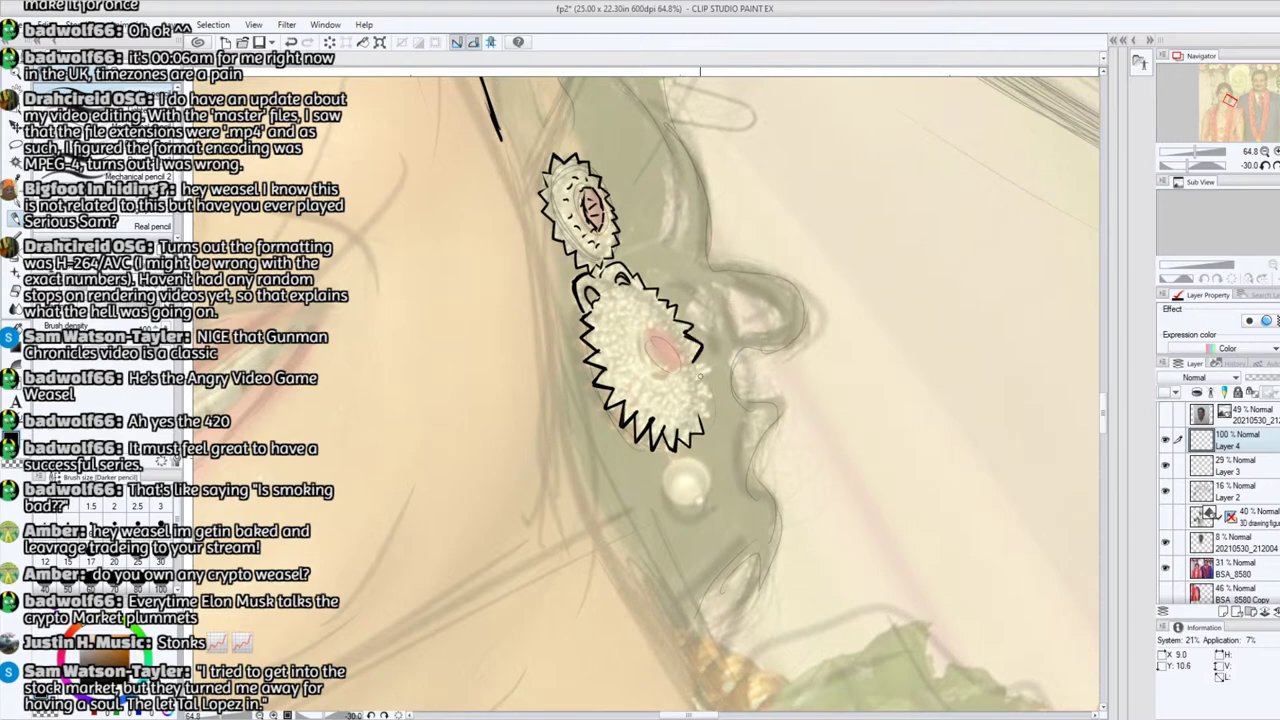
{"action": "left_click_drag", "start_coordinate": [697, 375], "coordinate": [700, 360]}
{"action": "mouse_move", "coordinate": [668, 372]}
{"action": "left_mouse_down"}
{"action": "mouse_move", "coordinate": [649, 325]}
{"action": "mouse_move", "coordinate": [665, 369]}
{"action": "mouse_move", "coordinate": [654, 362]}
{"action": "mouse_move", "coordinate": [648, 347]}
{"action": "mouse_move", "coordinate": [663, 337]}
{"action": "mouse_move", "coordinate": [679, 357]}
{"action": "mouse_move", "coordinate": [656, 367]}
{"action": "mouse_move", "coordinate": [643, 347]}
{"action": "mouse_move", "coordinate": [658, 338]}
{"action": "mouse_move", "coordinate": [638, 344]}
{"action": "mouse_move", "coordinate": [611, 312]}
{"action": "left_mouse_up"}
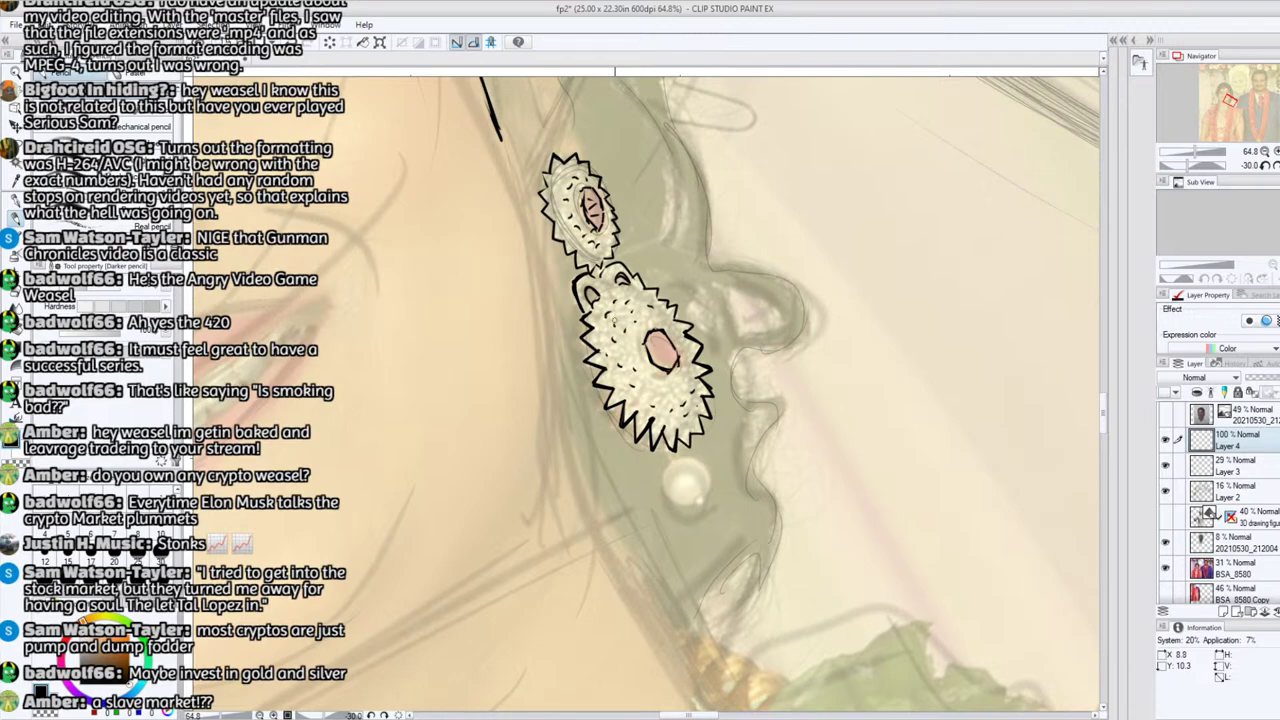
Step: Draw the small link below the larger earring piece and outline the hanging pearl with a dark tip
{"action": "left_click_drag", "start_coordinate": [1227, 94], "coordinate": [1229, 95]}
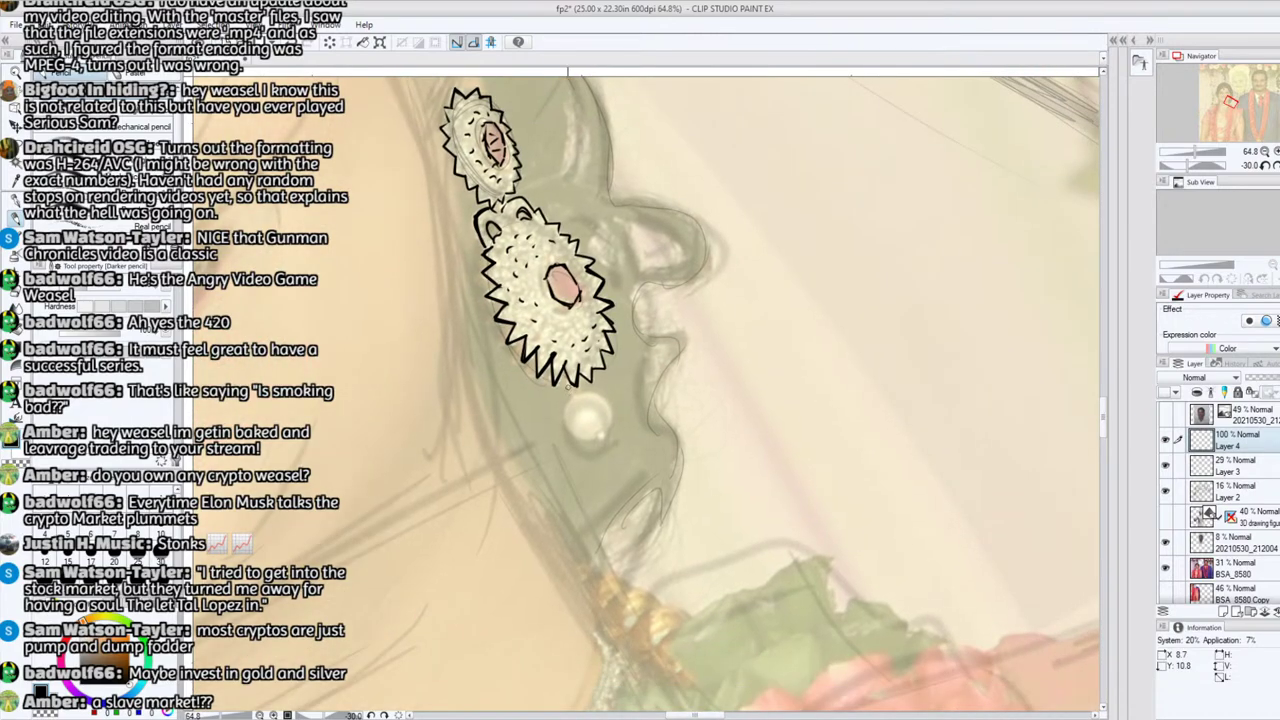
{"action": "left_click_drag", "start_coordinate": [570, 382], "coordinate": [568, 392]}
{"action": "left_click_drag", "start_coordinate": [1194, 166], "coordinate": [1205, 166]}
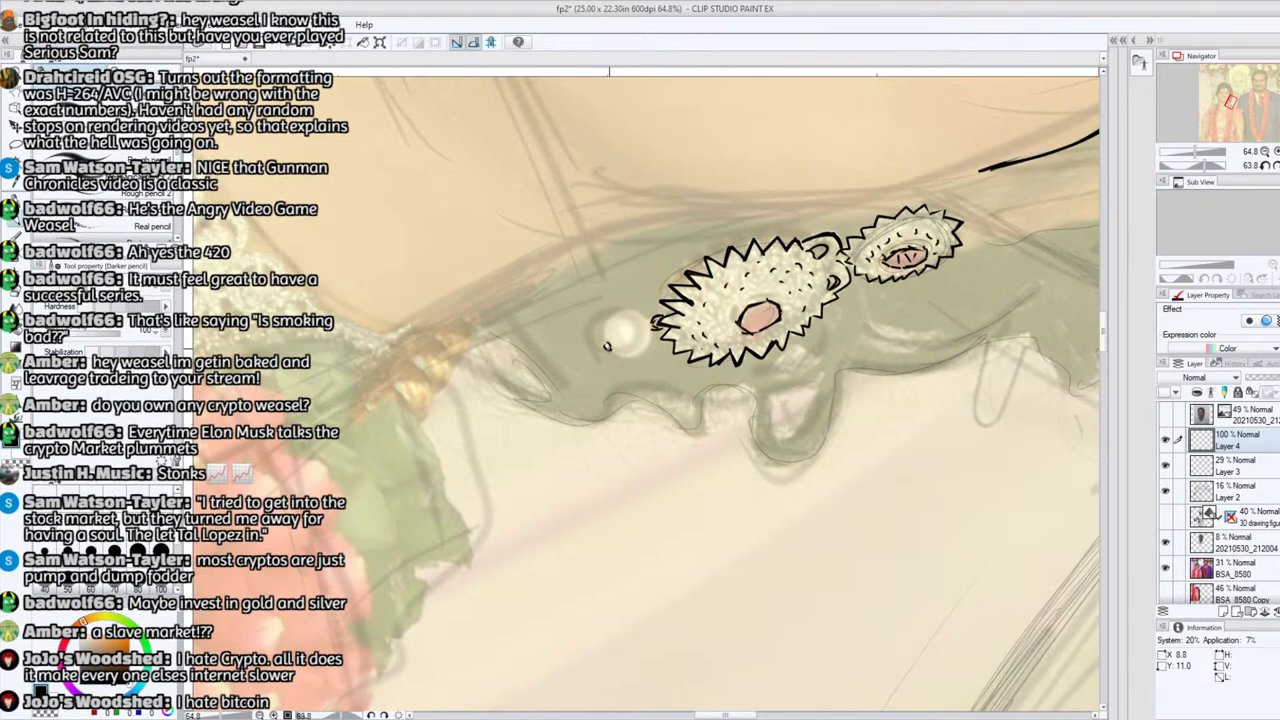
{"action": "mouse_move", "coordinate": [606, 345]}
{"action": "left_mouse_down"}
{"action": "mouse_move", "coordinate": [617, 313]}
{"action": "mouse_move", "coordinate": [644, 316]}
{"action": "mouse_move", "coordinate": [653, 343]}
{"action": "mouse_move", "coordinate": [608, 352]}
{"action": "mouse_move", "coordinate": [648, 350]}
{"action": "mouse_move", "coordinate": [652, 328]}
{"action": "mouse_move", "coordinate": [640, 311]}
{"action": "mouse_move", "coordinate": [612, 316]}
{"action": "mouse_move", "coordinate": [607, 348]}
{"action": "left_mouse_up"}
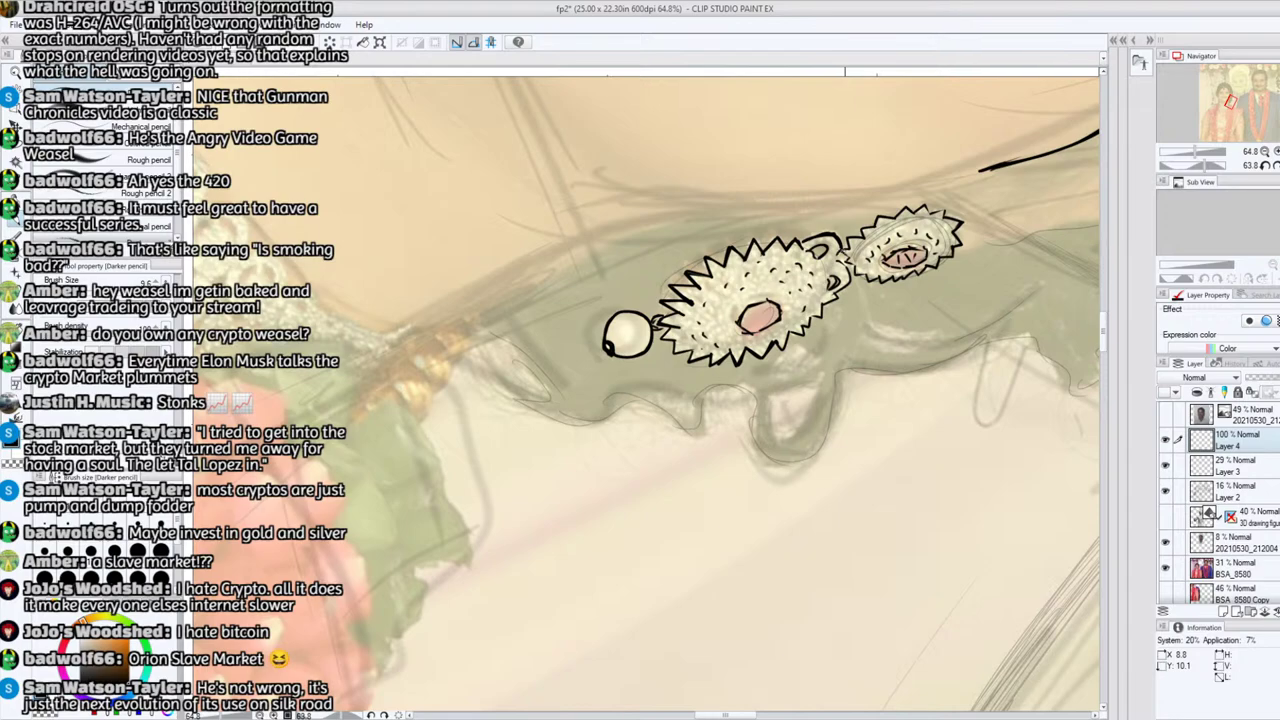
Step: Trace the ear's outer edge up from the earring and add short hair strokes across the top of the ear
{"action": "left_click_drag", "start_coordinate": [1208, 166], "coordinate": [1194, 166]}
{"action": "left_click_drag", "start_coordinate": [1230, 104], "coordinate": [1227, 97]}
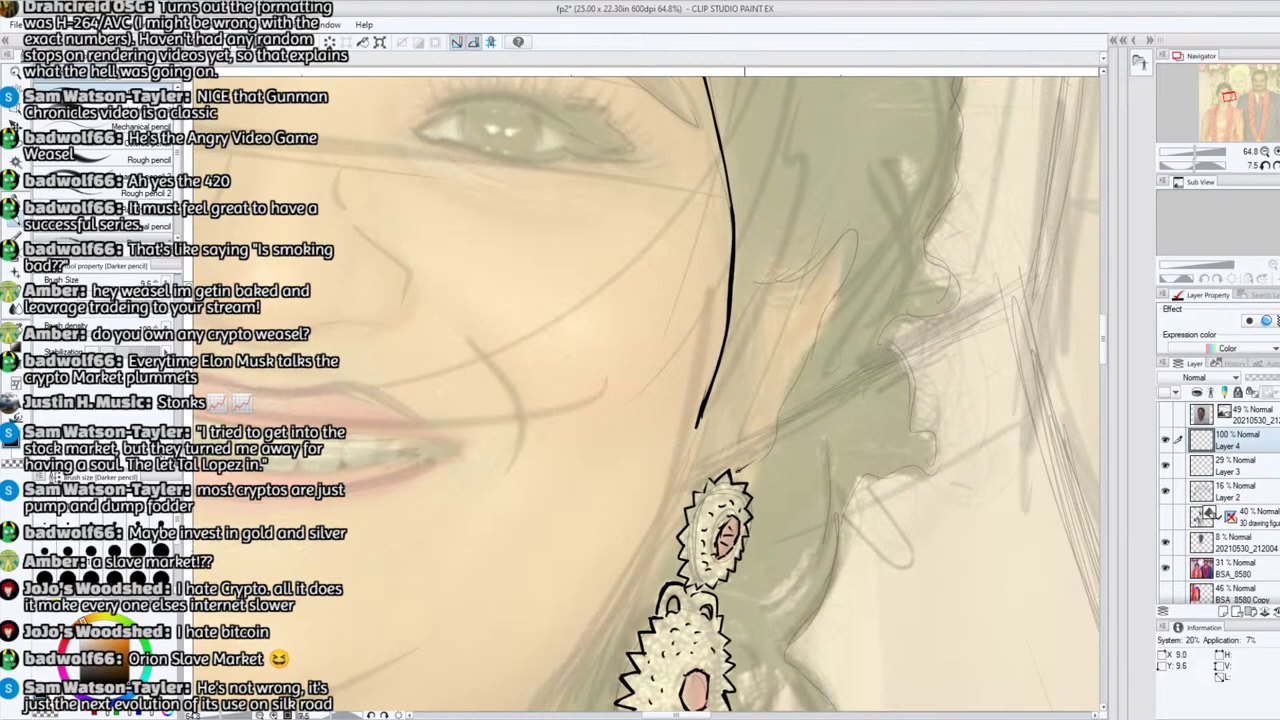
{"action": "mouse_move", "coordinate": [738, 467]}
{"action": "left_mouse_down"}
{"action": "mouse_move", "coordinate": [772, 438]}
{"action": "mouse_move", "coordinate": [795, 368]}
{"action": "left_mouse_up"}
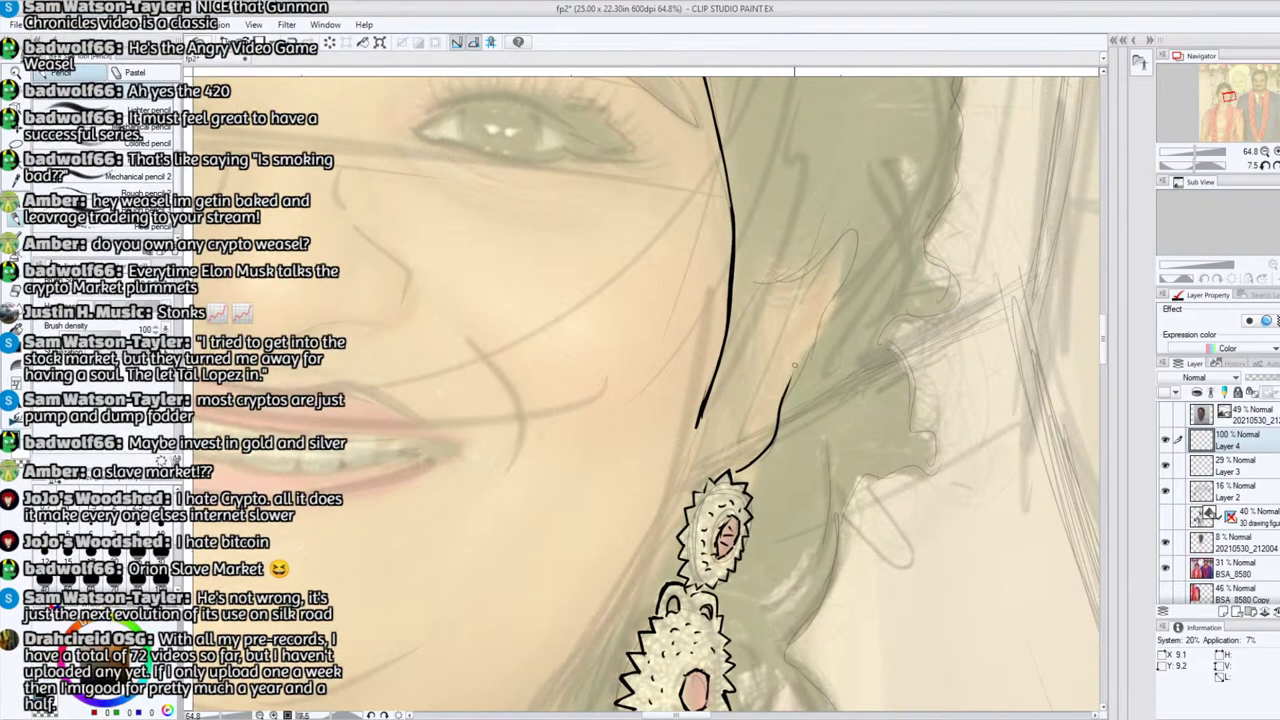
{"action": "left_click_drag", "start_coordinate": [777, 428], "coordinate": [841, 262]}
{"action": "mouse_move", "coordinate": [752, 313]}
{"action": "left_mouse_down"}
{"action": "mouse_move", "coordinate": [842, 258]}
{"action": "mouse_move", "coordinate": [840, 280]}
{"action": "left_mouse_up"}
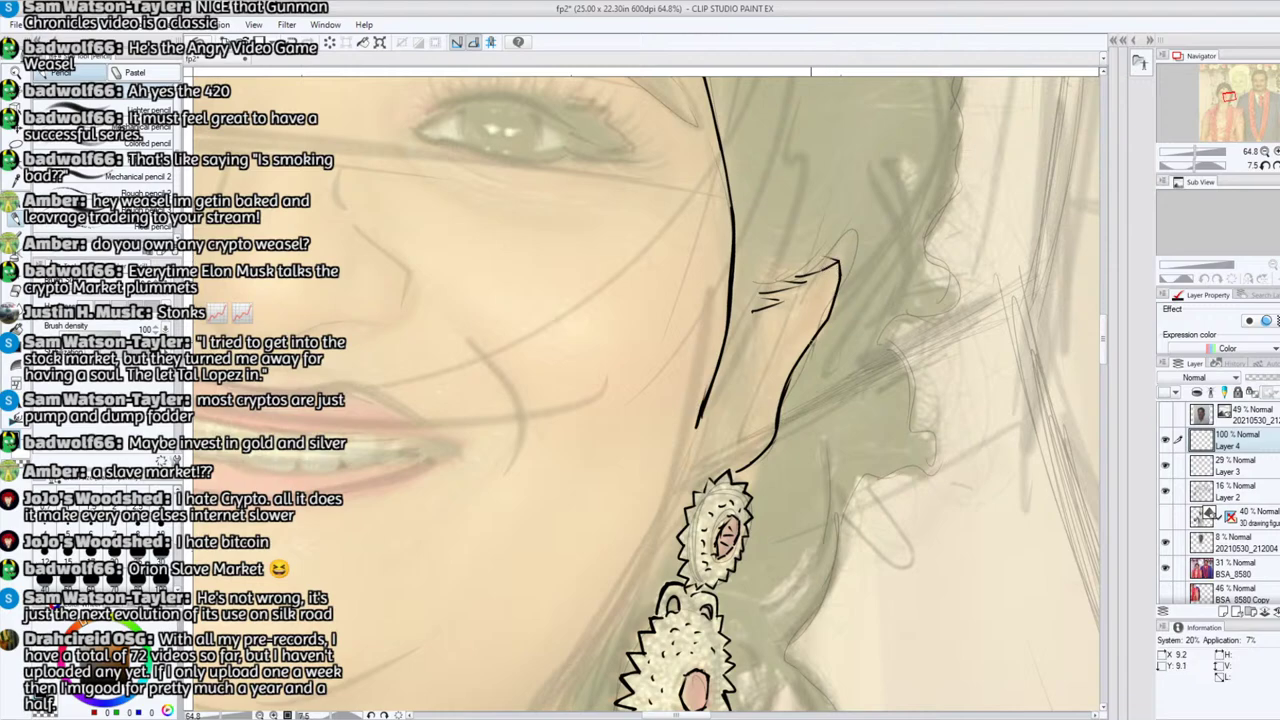
Step: Erase the upper part of the ear's outer edge and redraw it as a smooth, thicker line up to the tip
{"action": "mouse_move", "coordinate": [801, 356]}
{"action": "left_mouse_down"}
{"action": "mouse_move", "coordinate": [839, 264]}
{"action": "mouse_move", "coordinate": [807, 343]}
{"action": "mouse_move", "coordinate": [840, 276]}
{"action": "mouse_move", "coordinate": [815, 335]}
{"action": "left_mouse_up"}
{"action": "key", "text": "e"}
{"action": "left_click_drag", "start_coordinate": [815, 335], "coordinate": [837, 282]}
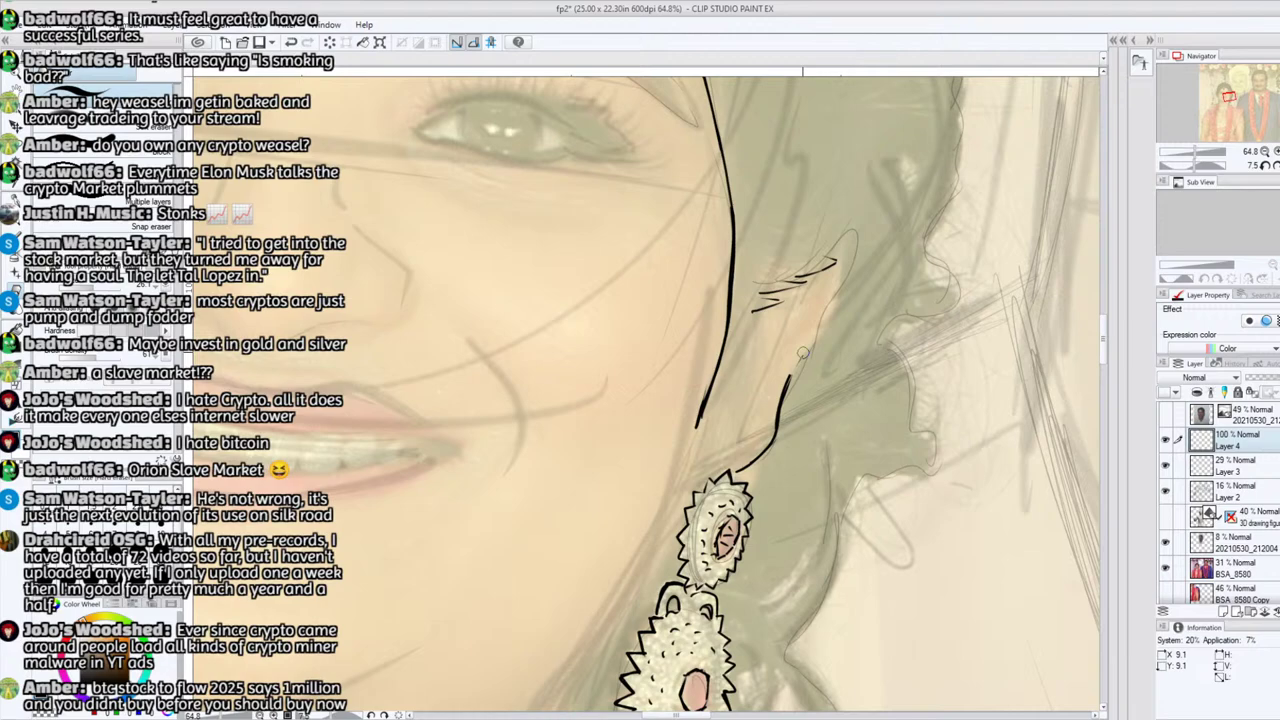
{"action": "key", "text": "p"}
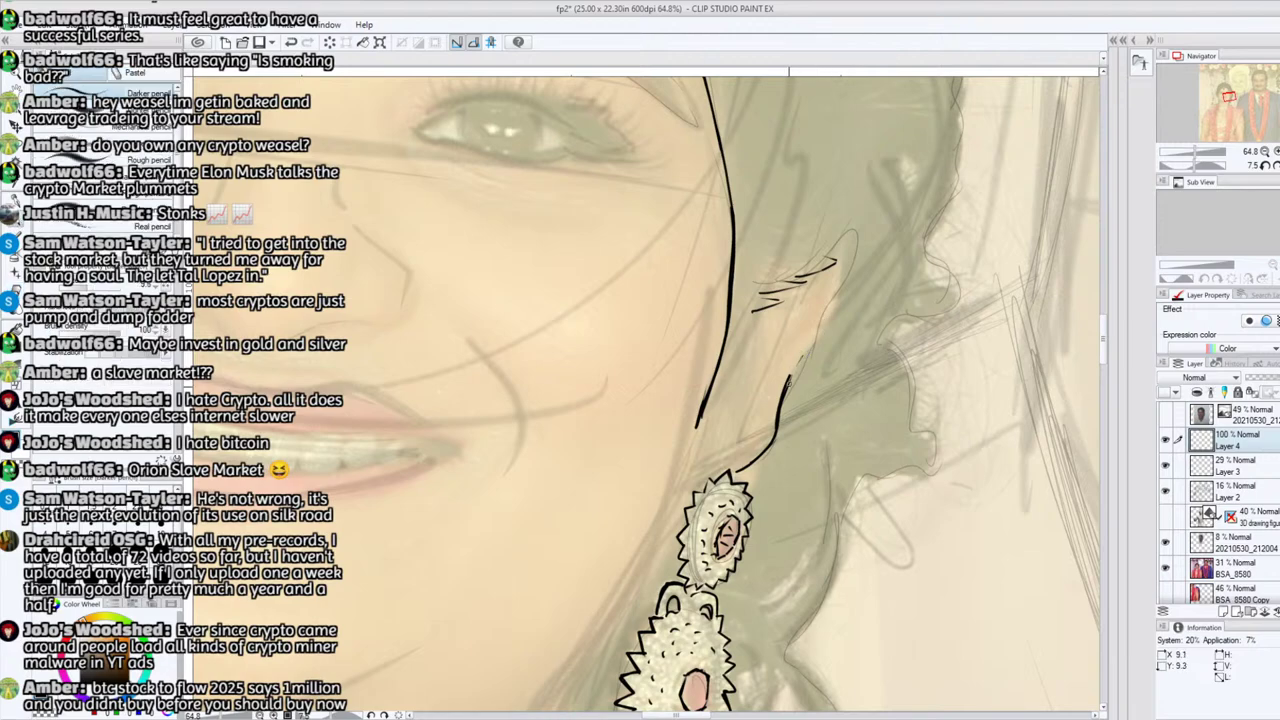
{"action": "mouse_move", "coordinate": [782, 402]}
{"action": "left_mouse_down"}
{"action": "mouse_move", "coordinate": [826, 324]}
{"action": "mouse_move", "coordinate": [841, 260]}
{"action": "left_mouse_up"}
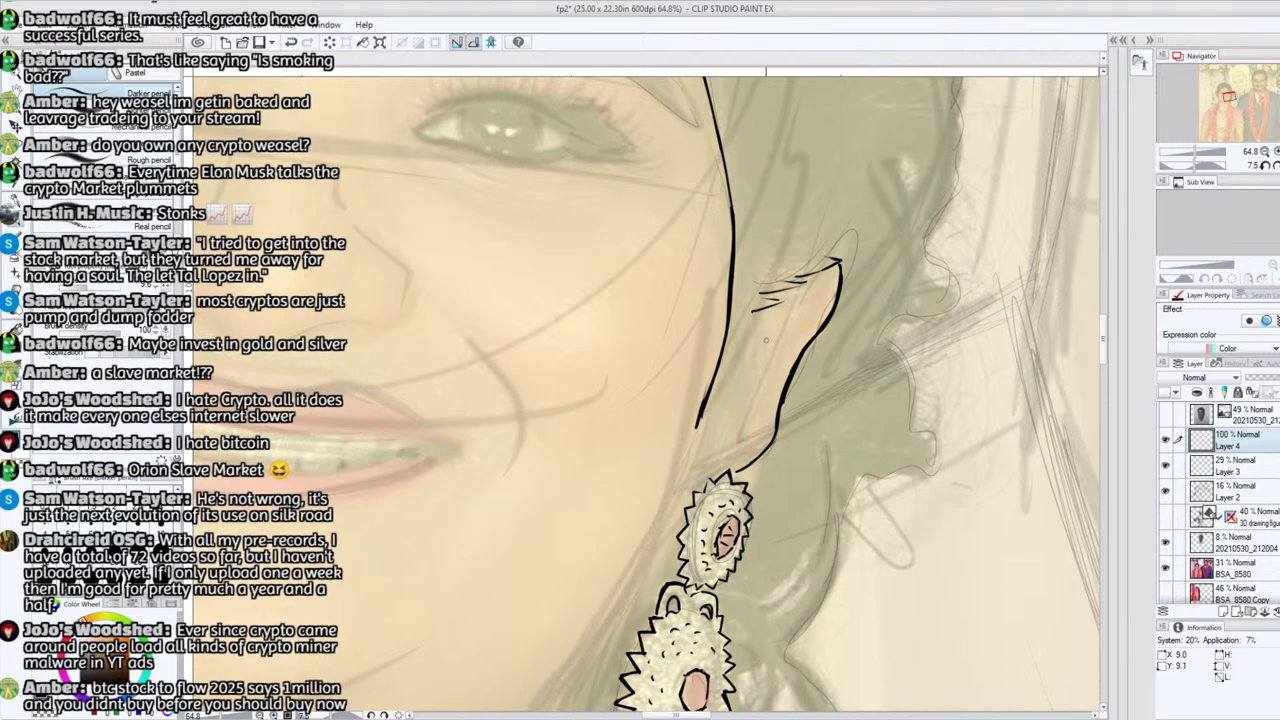
Step: Draw the inner ear line down to the earring and extend the face edge past the earring's upper piece toward the jaw
{"action": "left_click_drag", "start_coordinate": [767, 338], "coordinate": [718, 474]}
{"action": "left_click_drag", "start_coordinate": [770, 323], "coordinate": [763, 347]}
{"action": "left_click_drag", "start_coordinate": [698, 424], "coordinate": [651, 566]}
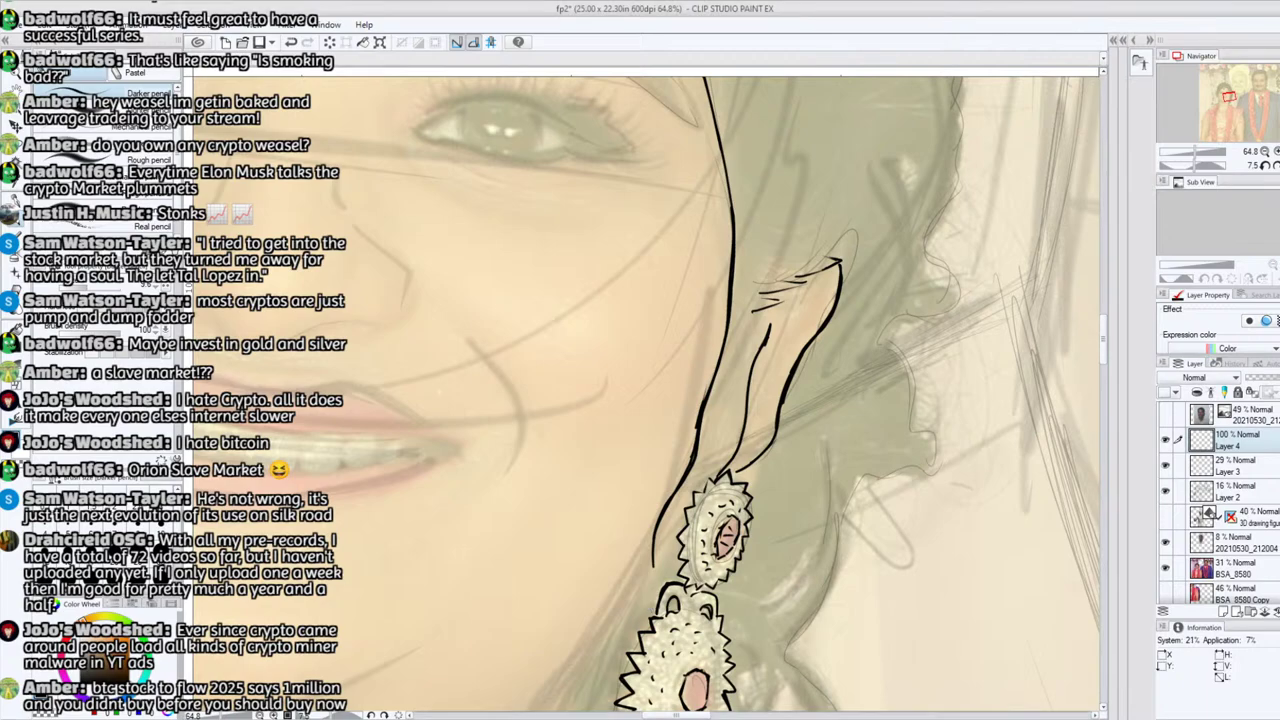
{"action": "left_click_drag", "start_coordinate": [628, 613], "coordinate": [653, 553]}
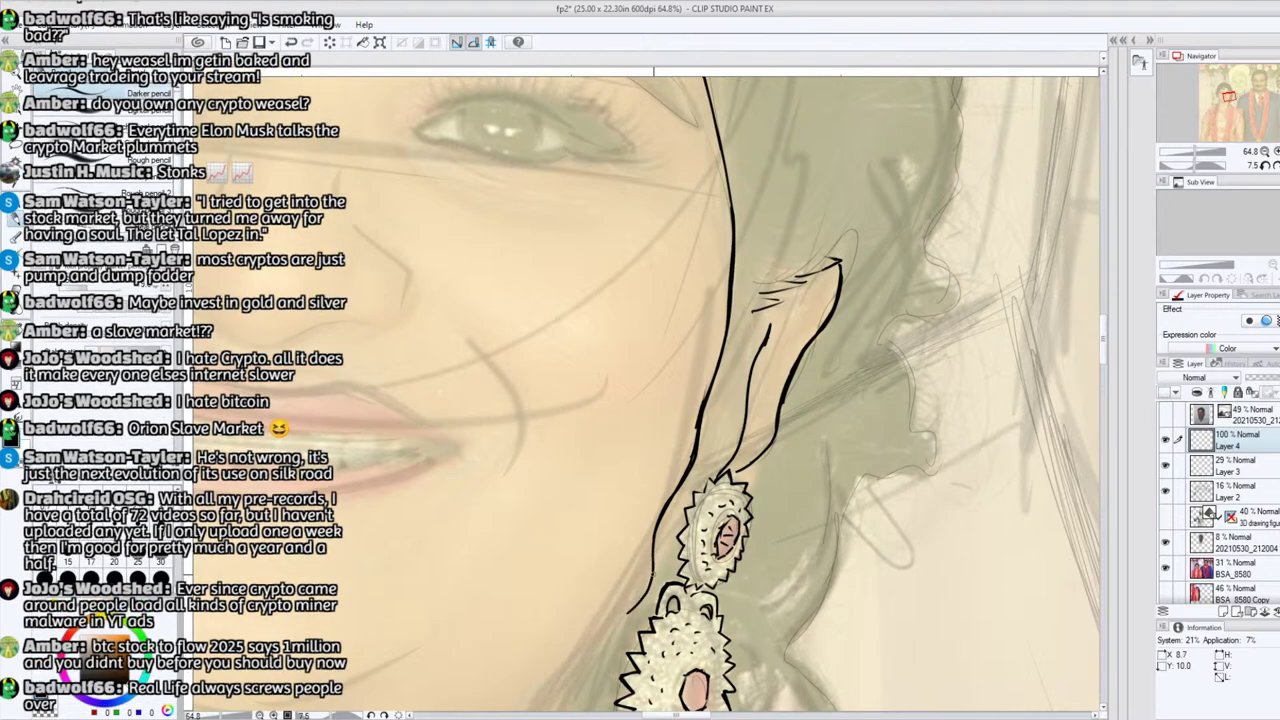
Step: Trace the face edge on the picture's left side from the temple corner past the eye to the upper cheek
{"action": "left_click_drag", "start_coordinate": [1243, 109], "coordinate": [1222, 92]}
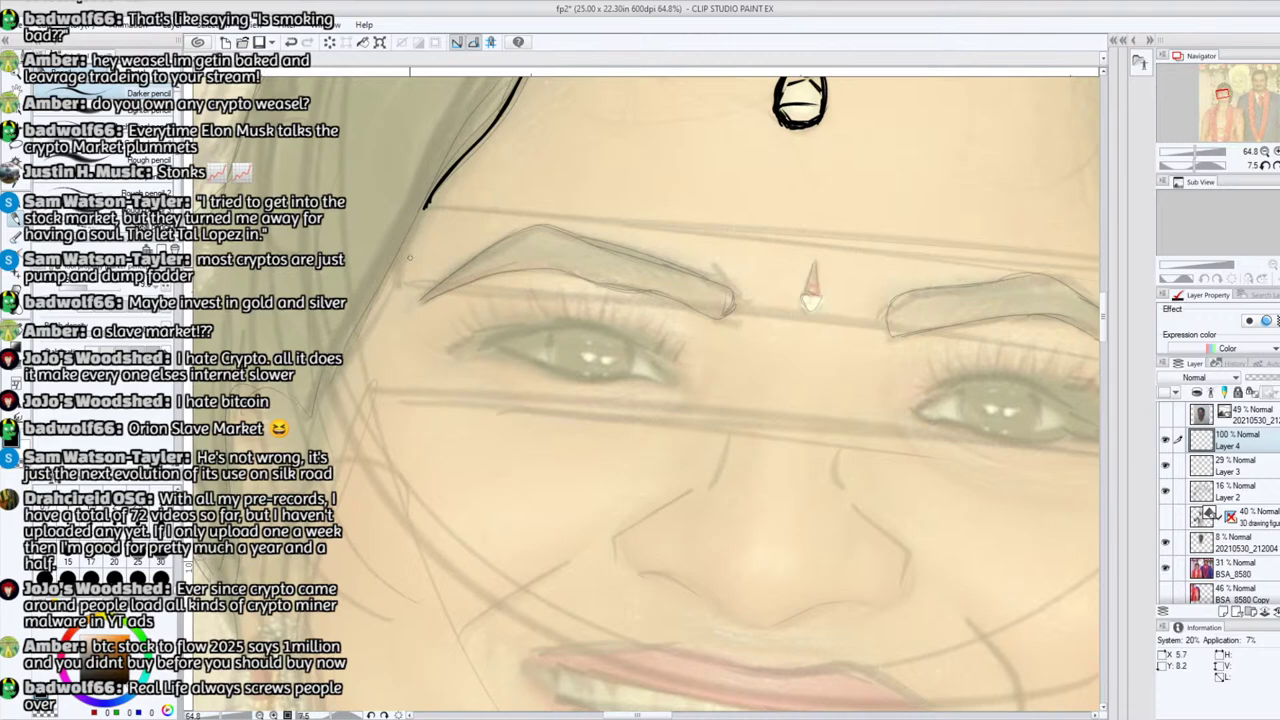
{"action": "left_click_drag", "start_coordinate": [342, 355], "coordinate": [432, 193]}
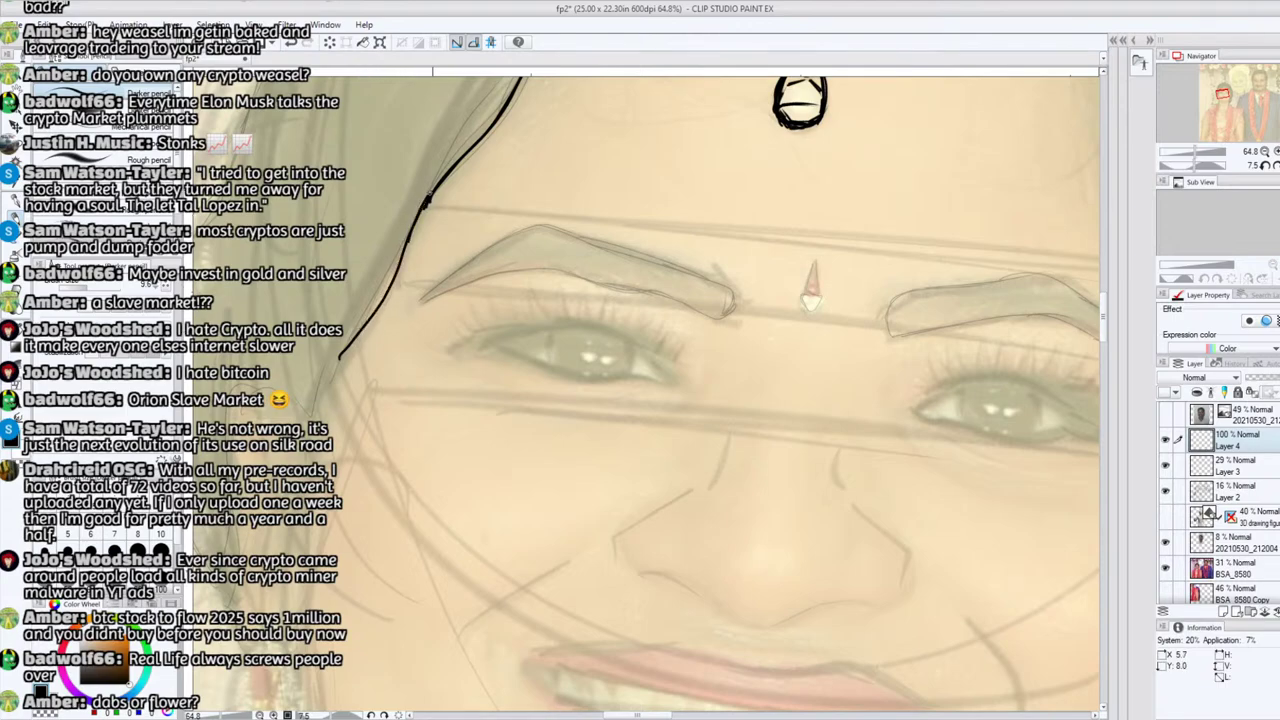
{"action": "mouse_move", "coordinate": [407, 236]}
{"action": "left_mouse_down"}
{"action": "mouse_move", "coordinate": [431, 197]}
{"action": "mouse_move", "coordinate": [331, 380]}
{"action": "left_mouse_up"}
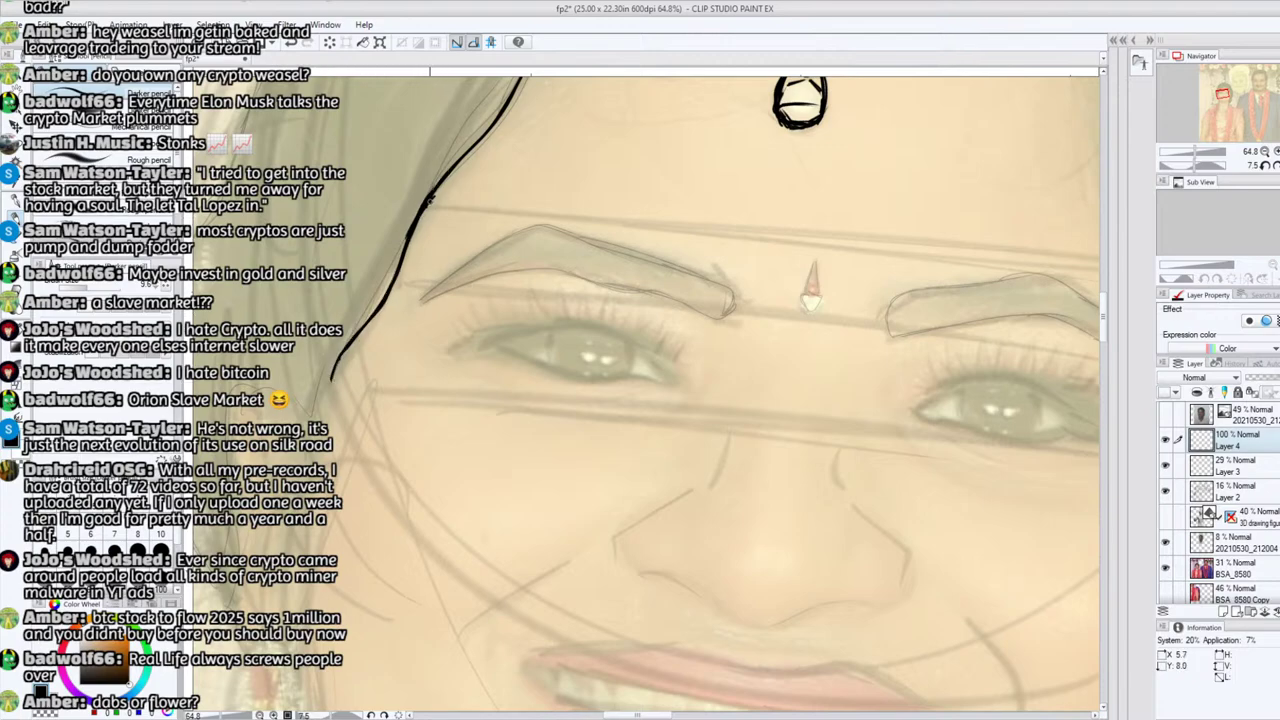
{"action": "left_click_drag", "start_coordinate": [444, 178], "coordinate": [430, 202]}
{"action": "mouse_move", "coordinate": [332, 376]}
{"action": "left_mouse_down"}
{"action": "mouse_move", "coordinate": [292, 533]}
{"action": "mouse_move", "coordinate": [285, 409]}
{"action": "mouse_move", "coordinate": [285, 424]}
{"action": "left_mouse_up"}
Step: Draw the narrow pointed shape beside the cheek on the picture's left side, tapering it to a dark tip
{"action": "left_click_drag", "start_coordinate": [285, 452], "coordinate": [283, 466]}
{"action": "left_click_drag", "start_coordinate": [292, 534], "coordinate": [303, 554]}
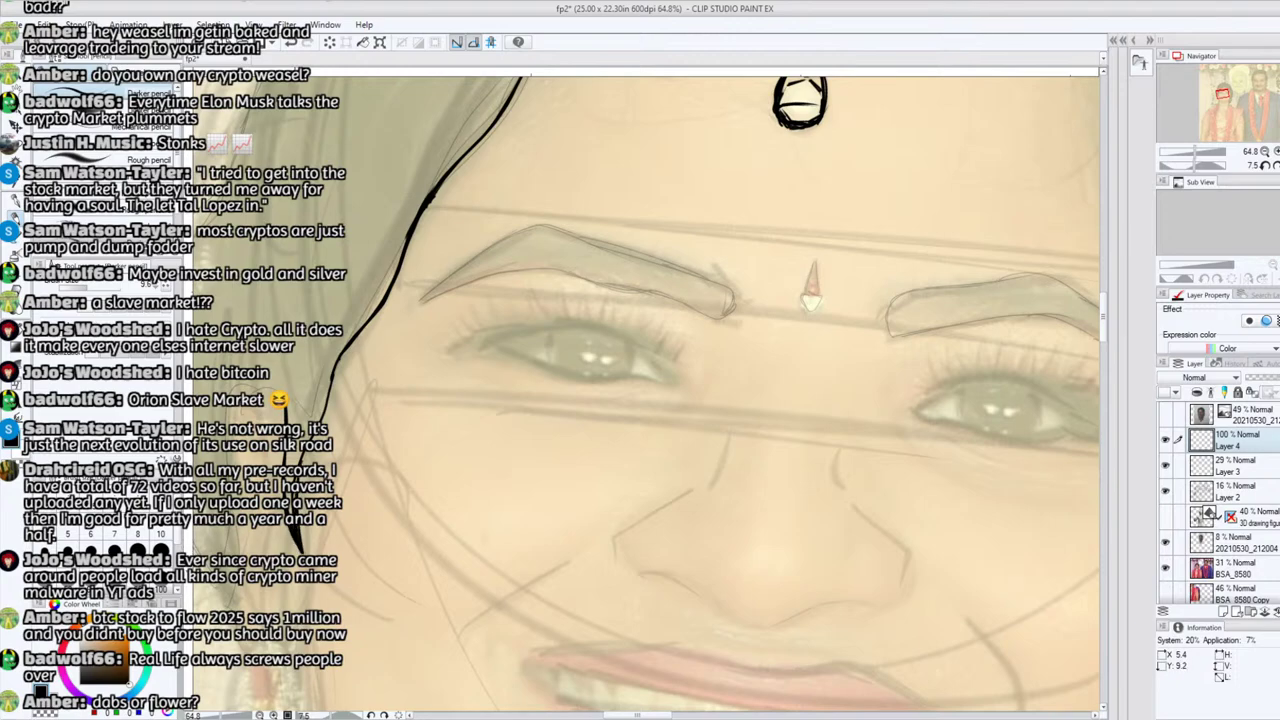
{"action": "mouse_move", "coordinate": [308, 450]}
{"action": "left_mouse_down"}
{"action": "mouse_move", "coordinate": [304, 466]}
{"action": "mouse_move", "coordinate": [305, 452]}
{"action": "left_mouse_up"}
Step: Erase the heavy tip of the pointed shape beside the cheek and redraw both sides with clean lines meeting at a point
{"action": "left_click", "coordinate": [18, 294]}
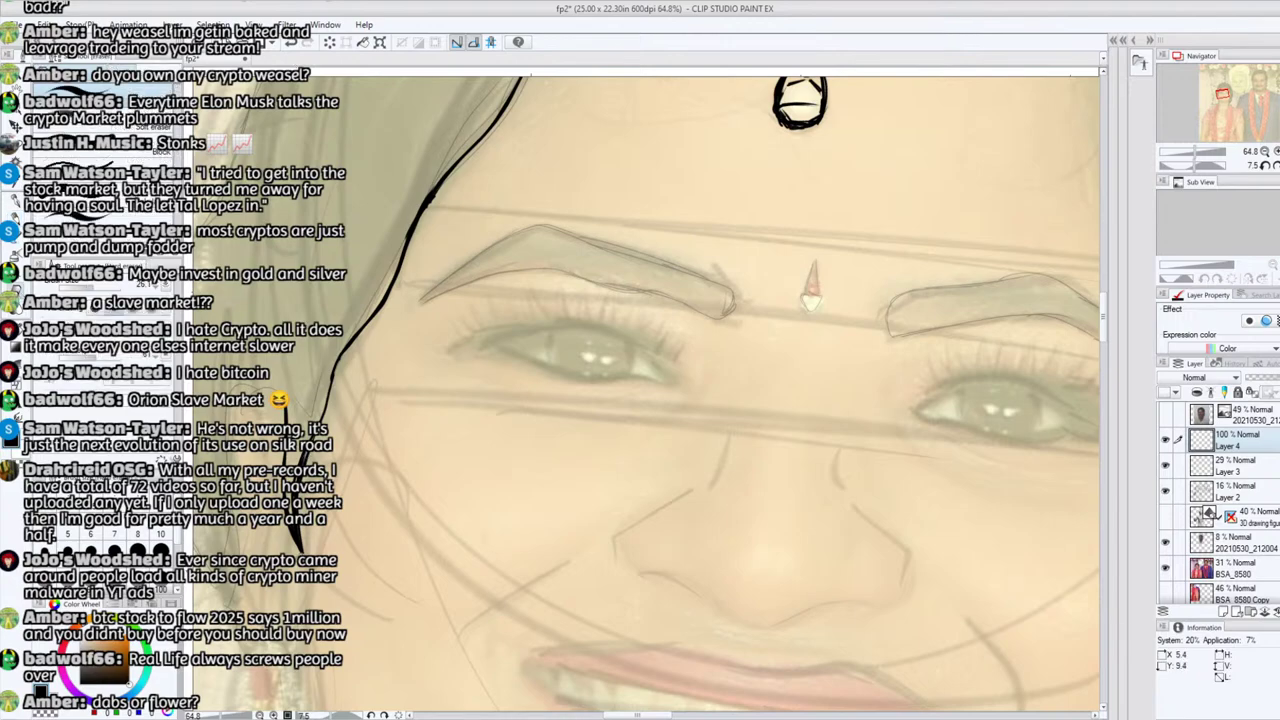
{"action": "mouse_move", "coordinate": [300, 550]}
{"action": "left_mouse_down"}
{"action": "mouse_move", "coordinate": [310, 422]}
{"action": "mouse_move", "coordinate": [294, 510]}
{"action": "left_mouse_up"}
{"action": "key", "text": "p"}
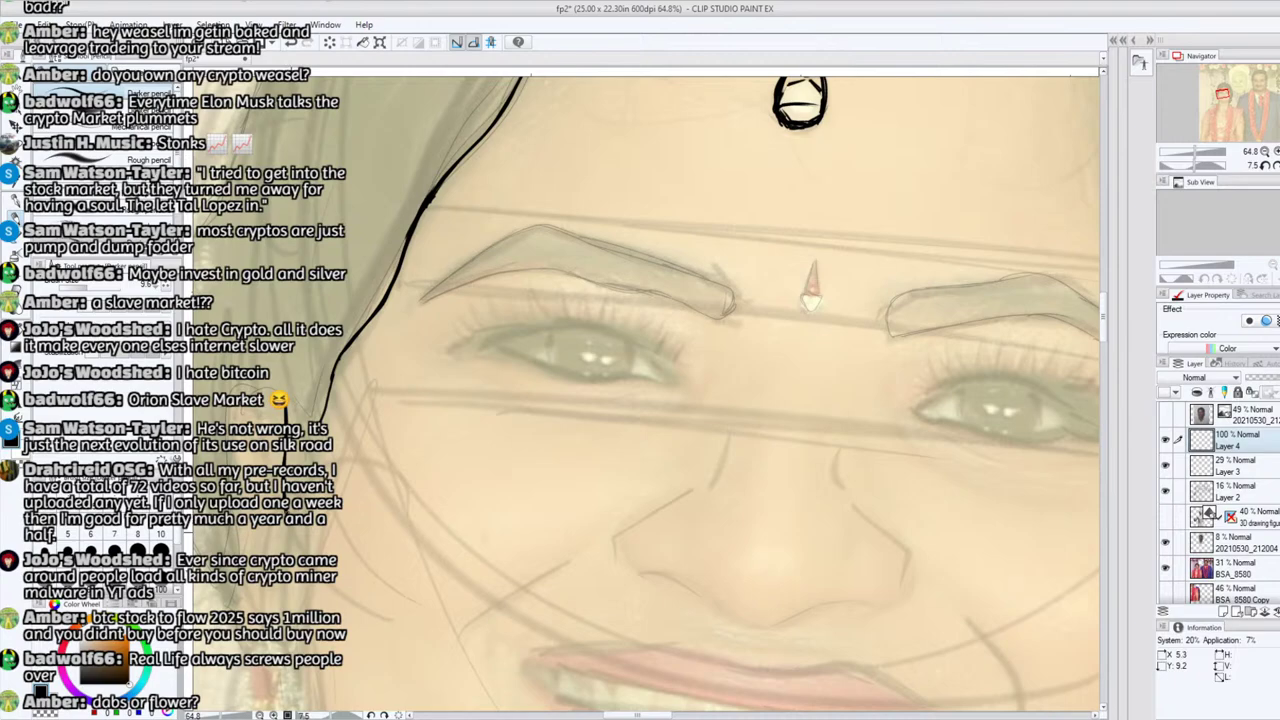
{"action": "mouse_move", "coordinate": [288, 522]}
{"action": "left_mouse_down"}
{"action": "mouse_move", "coordinate": [292, 554]}
{"action": "mouse_move", "coordinate": [310, 448]}
{"action": "left_mouse_up"}
{"action": "mouse_move", "coordinate": [306, 526]}
{"action": "left_mouse_down"}
{"action": "mouse_move", "coordinate": [299, 556]}
{"action": "mouse_move", "coordinate": [289, 525]}
{"action": "left_mouse_up"}
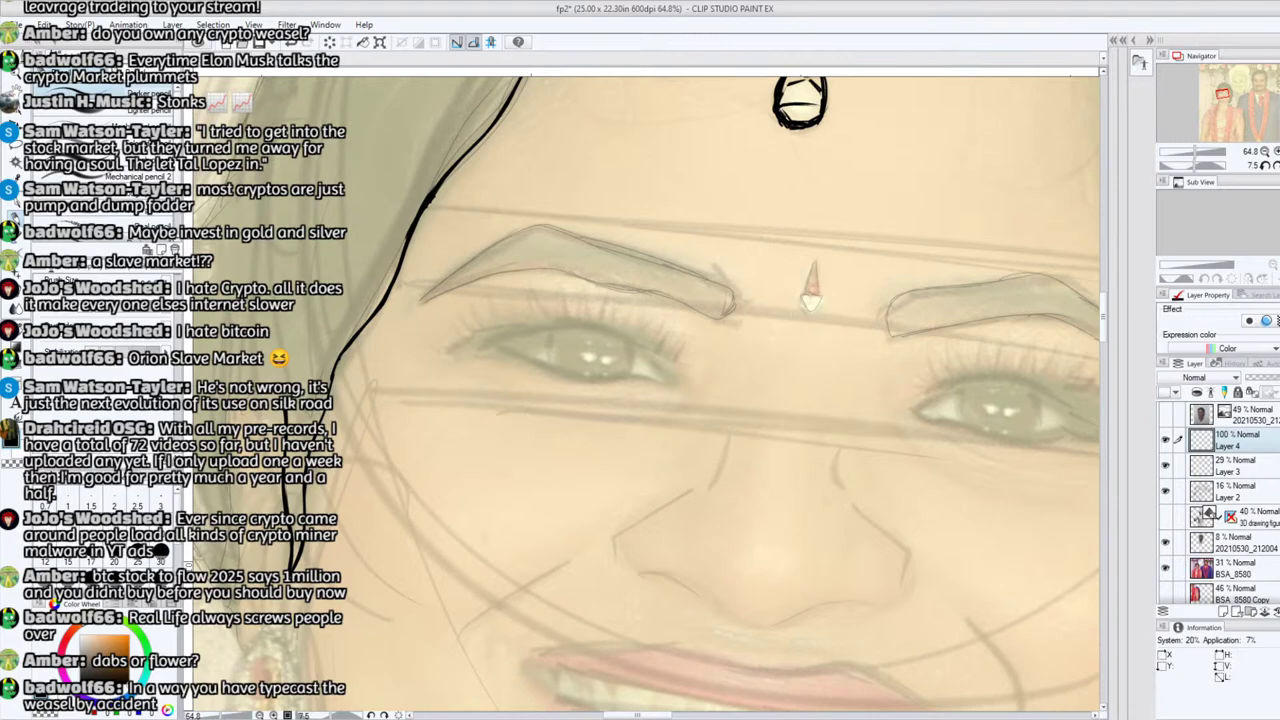
Step: Outline the red gem in the upper piece of the earring on the picture's left side
{"action": "left_click", "coordinate": [1222, 97]}
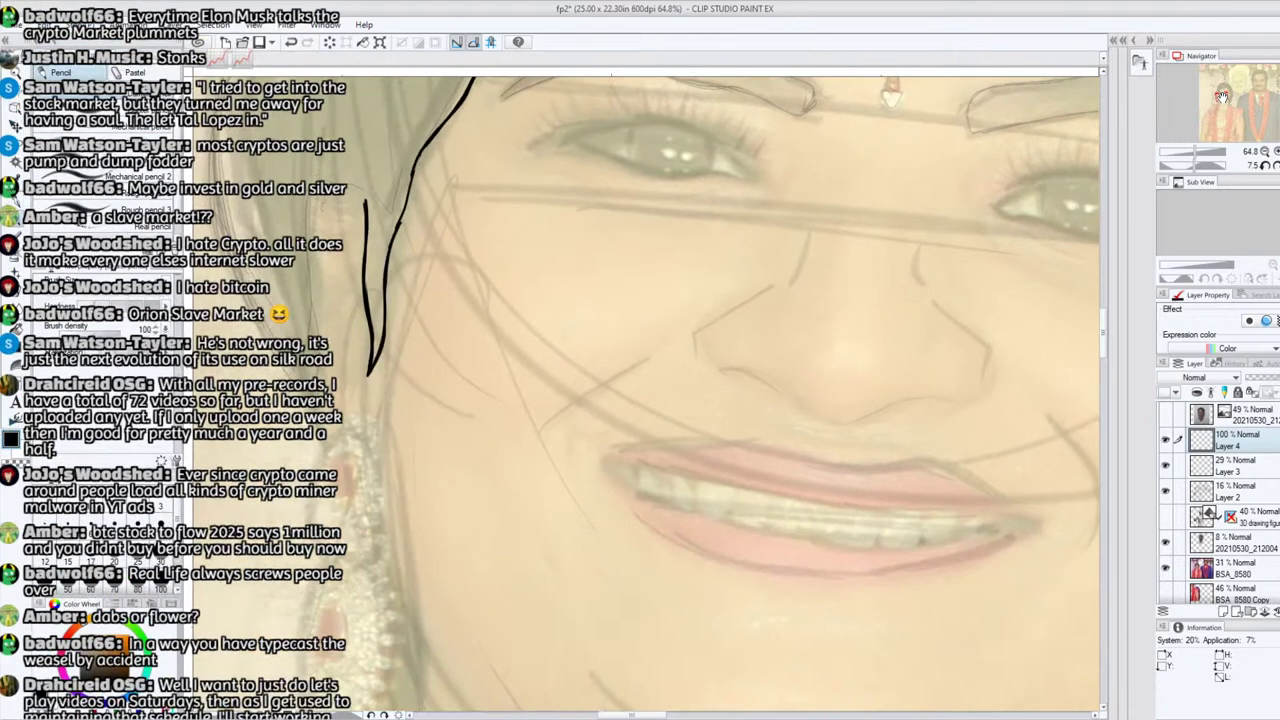
{"action": "left_click_drag", "start_coordinate": [1222, 96], "coordinate": [1217, 102]}
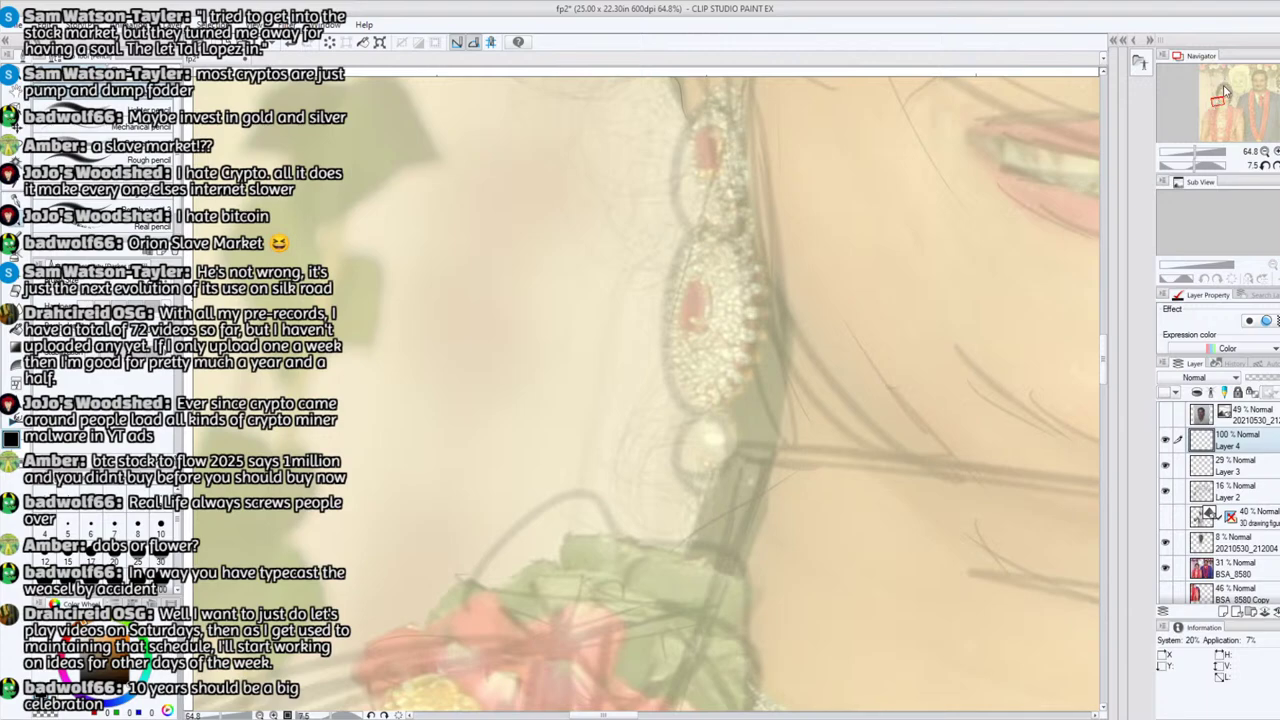
{"action": "left_click_drag", "start_coordinate": [1216, 99], "coordinate": [1218, 98]}
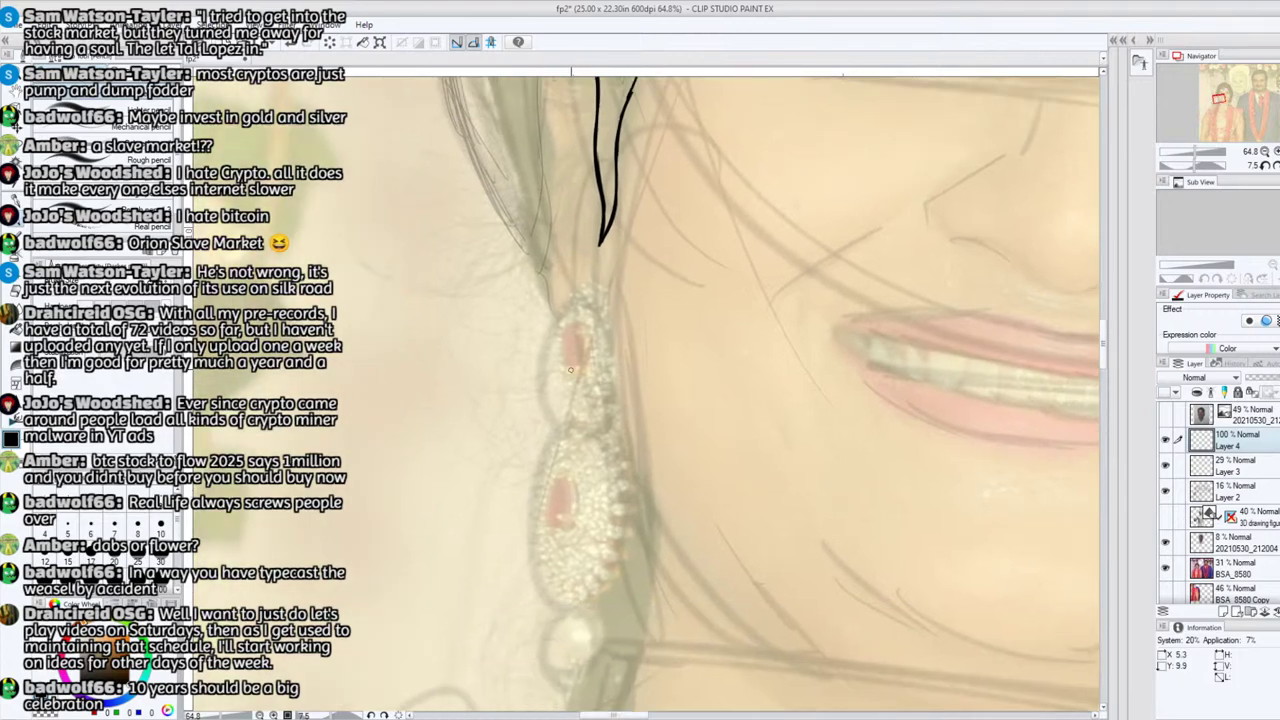
{"action": "mouse_move", "coordinate": [566, 366]}
{"action": "left_mouse_down"}
{"action": "mouse_move", "coordinate": [570, 325]}
{"action": "mouse_move", "coordinate": [584, 359]}
{"action": "mouse_move", "coordinate": [580, 323]}
{"action": "mouse_move", "coordinate": [567, 375]}
{"action": "mouse_move", "coordinate": [562, 356]}
{"action": "left_mouse_up"}
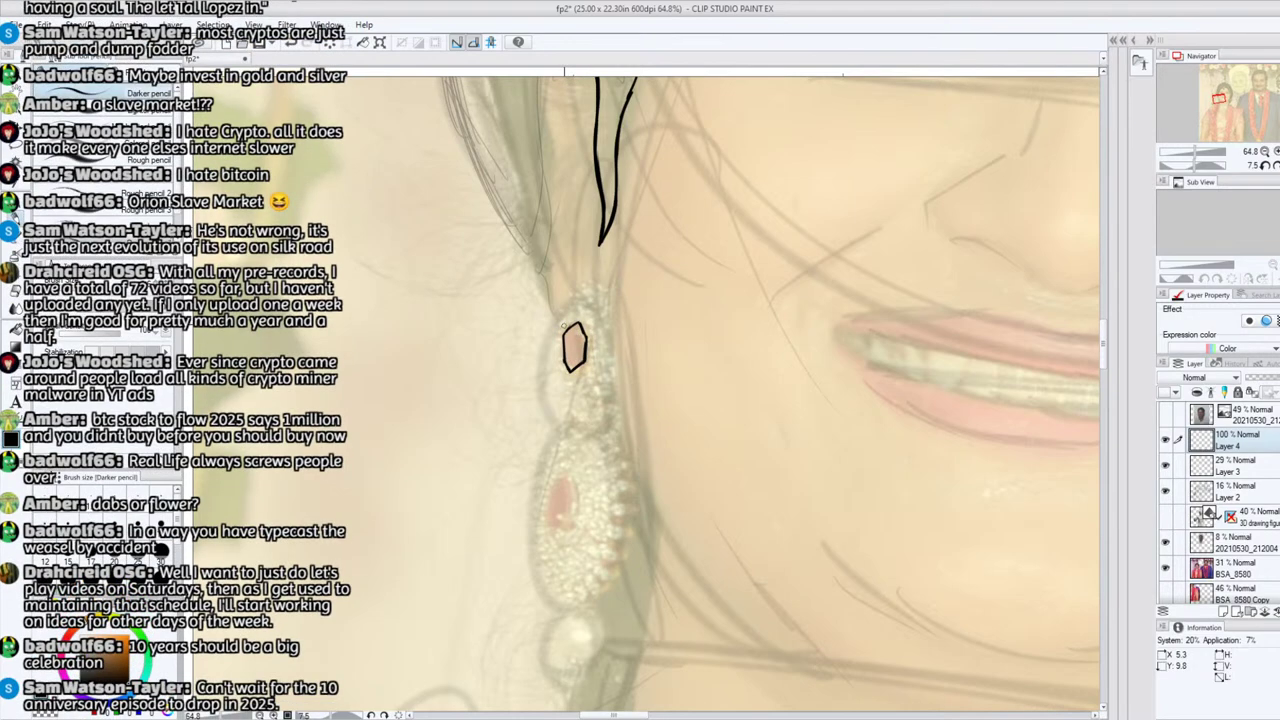
Step: Draw jagged outlines around the upper and lower earring pieces on the picture's left side, including the lower piece's red gem
{"action": "mouse_move", "coordinate": [576, 298]}
{"action": "left_mouse_down"}
{"action": "mouse_move", "coordinate": [609, 295]}
{"action": "mouse_move", "coordinate": [599, 324]}
{"action": "mouse_move", "coordinate": [615, 338]}
{"action": "mouse_move", "coordinate": [600, 421]}
{"action": "mouse_move", "coordinate": [576, 400]}
{"action": "mouse_move", "coordinate": [570, 409]}
{"action": "mouse_move", "coordinate": [550, 352]}
{"action": "mouse_move", "coordinate": [558, 308]}
{"action": "mouse_move", "coordinate": [578, 296]}
{"action": "mouse_move", "coordinate": [512, 347]}
{"action": "mouse_move", "coordinate": [532, 190]}
{"action": "mouse_move", "coordinate": [637, 206]}
{"action": "left_mouse_up"}
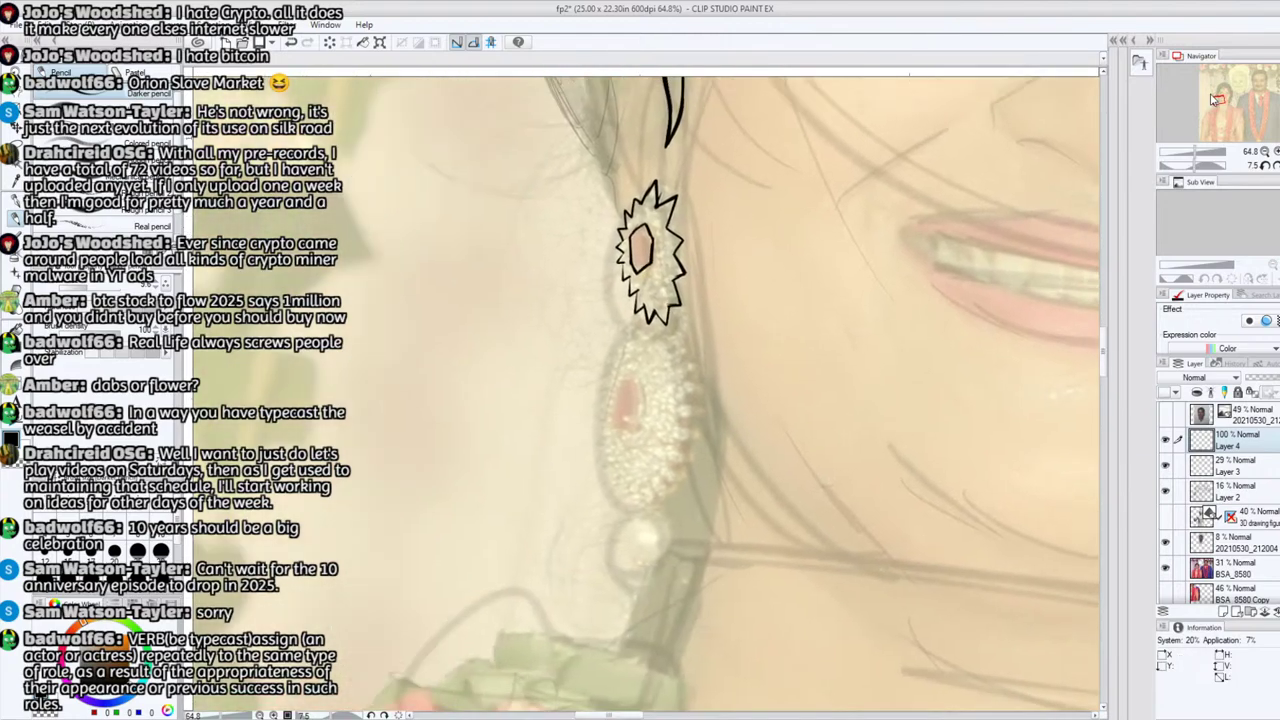
{"action": "mouse_move", "coordinate": [653, 333]}
{"action": "left_mouse_down"}
{"action": "mouse_move", "coordinate": [668, 327]}
{"action": "mouse_move", "coordinate": [662, 348]}
{"action": "mouse_move", "coordinate": [684, 342]}
{"action": "mouse_move", "coordinate": [672, 355]}
{"action": "mouse_move", "coordinate": [690, 352]}
{"action": "mouse_move", "coordinate": [688, 366]}
{"action": "left_mouse_up"}
{"action": "mouse_move", "coordinate": [618, 489]}
{"action": "left_mouse_down"}
{"action": "mouse_move", "coordinate": [660, 491]}
{"action": "mouse_move", "coordinate": [659, 468]}
{"action": "mouse_move", "coordinate": [667, 482]}
{"action": "mouse_move", "coordinate": [692, 461]}
{"action": "mouse_move", "coordinate": [679, 447]}
{"action": "mouse_move", "coordinate": [701, 419]}
{"action": "mouse_move", "coordinate": [684, 363]}
{"action": "left_mouse_up"}
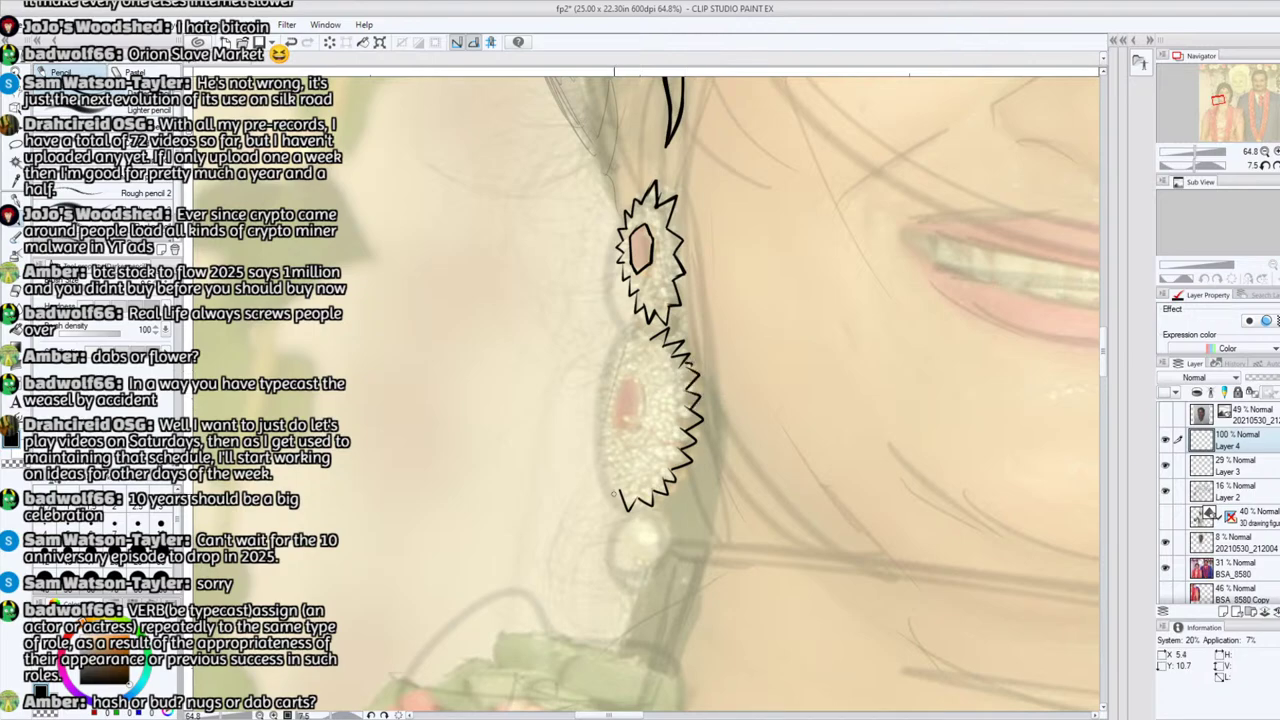
{"action": "mouse_move", "coordinate": [615, 495]}
{"action": "left_mouse_down"}
{"action": "mouse_move", "coordinate": [602, 442]}
{"action": "mouse_move", "coordinate": [627, 381]}
{"action": "mouse_move", "coordinate": [642, 416]}
{"action": "mouse_move", "coordinate": [617, 431]}
{"action": "left_mouse_up"}
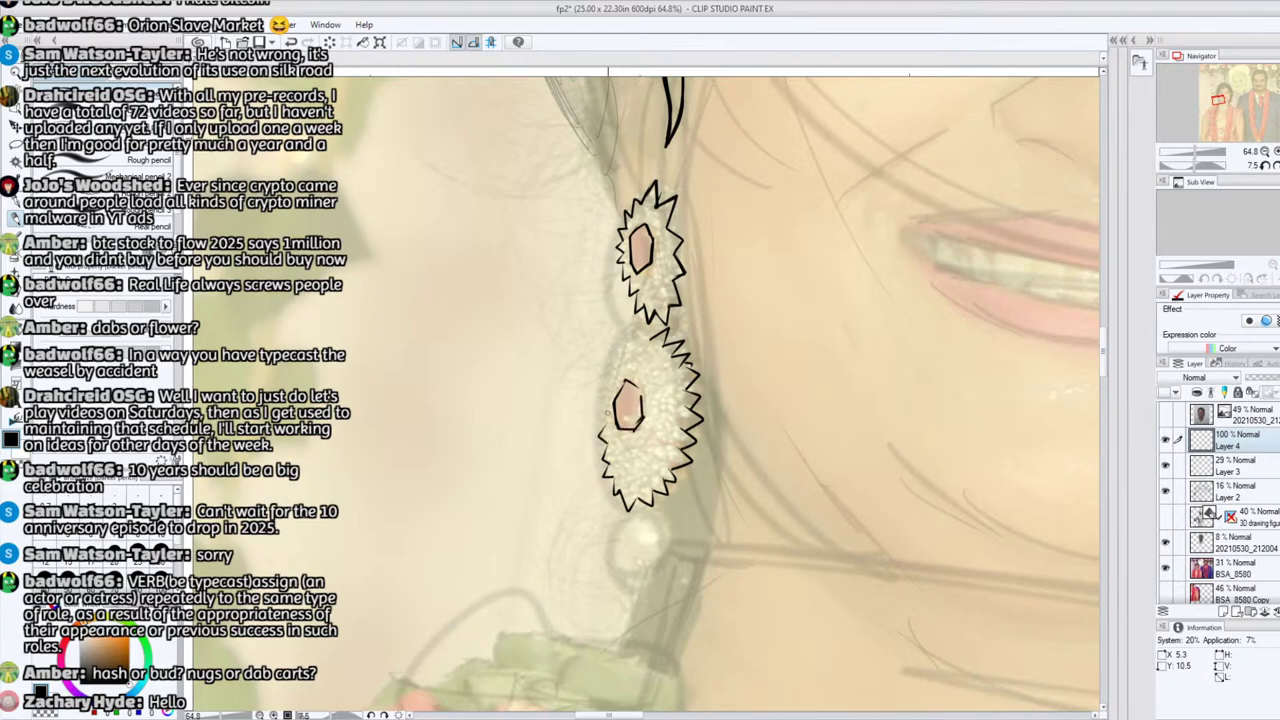
{"action": "mouse_move", "coordinate": [602, 424]}
{"action": "left_mouse_down"}
{"action": "mouse_move", "coordinate": [621, 336]}
{"action": "mouse_move", "coordinate": [640, 322]}
{"action": "mouse_move", "coordinate": [655, 330]}
{"action": "left_mouse_up"}
{"action": "mouse_move", "coordinate": [669, 334]}
{"action": "left_mouse_down"}
{"action": "mouse_move", "coordinate": [672, 316]}
{"action": "mouse_move", "coordinate": [665, 340]}
{"action": "mouse_move", "coordinate": [655, 328]}
{"action": "left_mouse_up"}
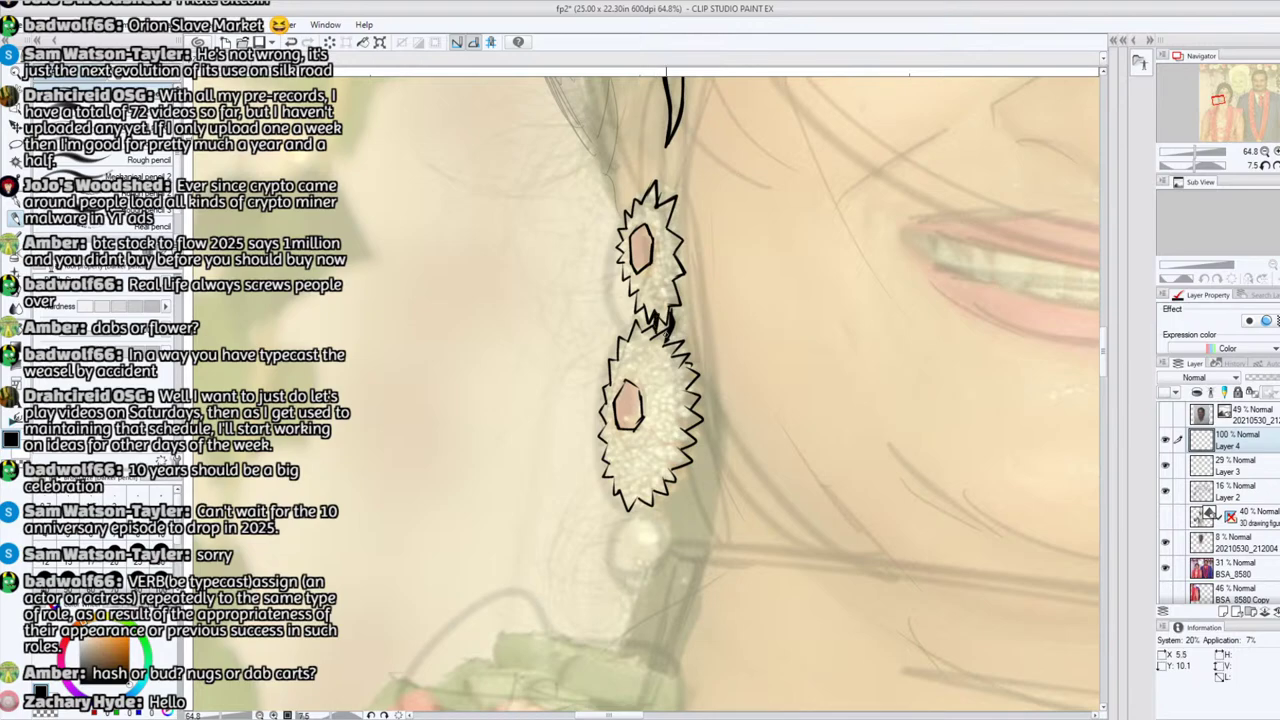
Step: Outline the round pearl hanging below the earring on the picture's left side and link it to the lower piece
{"action": "left_click_drag", "start_coordinate": [631, 560], "coordinate": [712, 357]}
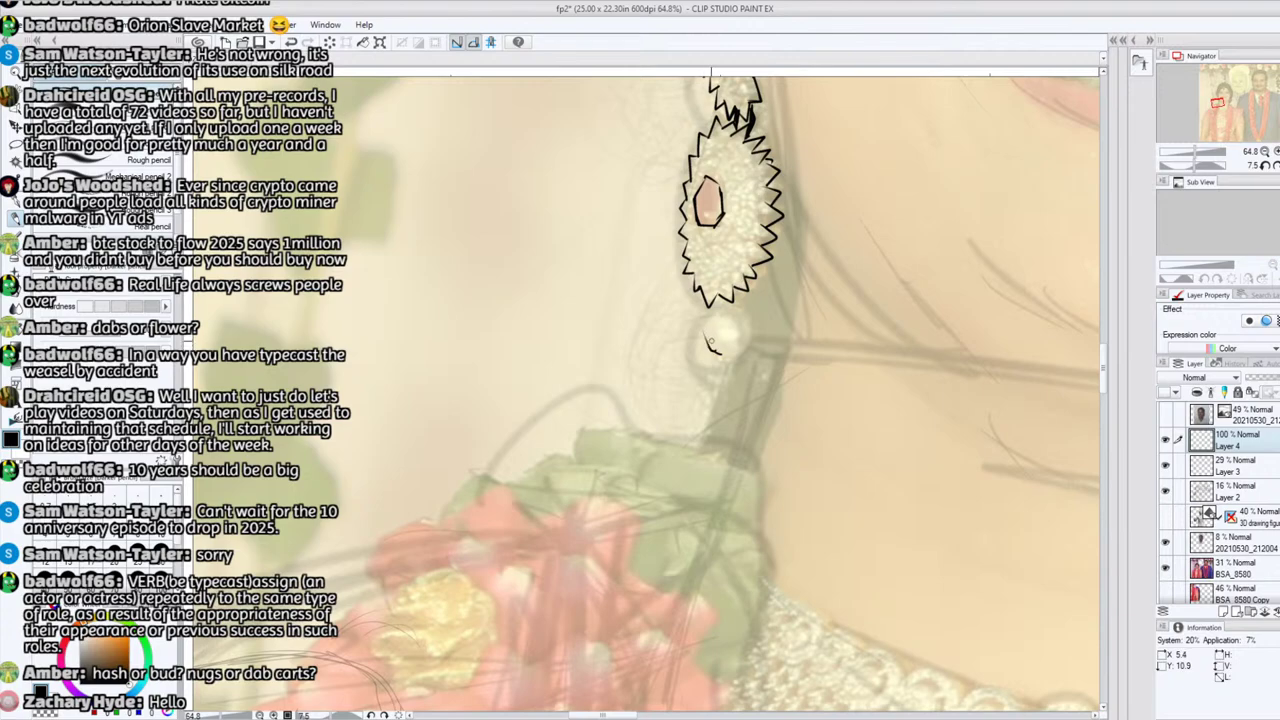
{"action": "mouse_move", "coordinate": [721, 352]}
{"action": "left_mouse_down"}
{"action": "mouse_move", "coordinate": [720, 308]}
{"action": "mouse_move", "coordinate": [752, 328]}
{"action": "mouse_move", "coordinate": [724, 357]}
{"action": "mouse_move", "coordinate": [705, 330]}
{"action": "mouse_move", "coordinate": [730, 306]}
{"action": "mouse_move", "coordinate": [747, 317]}
{"action": "mouse_move", "coordinate": [742, 354]}
{"action": "mouse_move", "coordinate": [714, 350]}
{"action": "mouse_move", "coordinate": [710, 336]}
{"action": "mouse_move", "coordinate": [729, 358]}
{"action": "left_mouse_up"}
{"action": "left_click_drag", "start_coordinate": [734, 298], "coordinate": [727, 303]}
Step: Fill both jagged earring pieces on the picture's left side with small bead marks around the gems
{"action": "left_click_drag", "start_coordinate": [1217, 104], "coordinate": [1220, 95]}
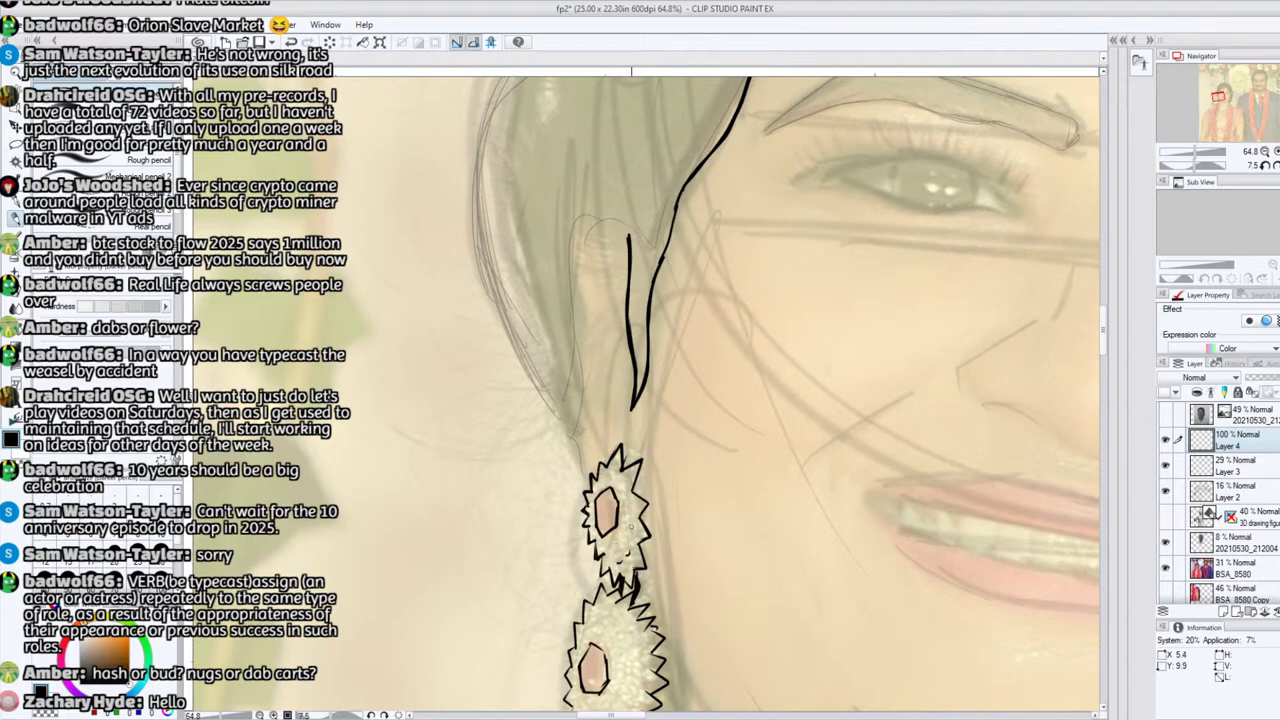
{"action": "left_click", "coordinate": [624, 496]}
{"action": "left_click_drag", "start_coordinate": [1220, 95], "coordinate": [1215, 101]}
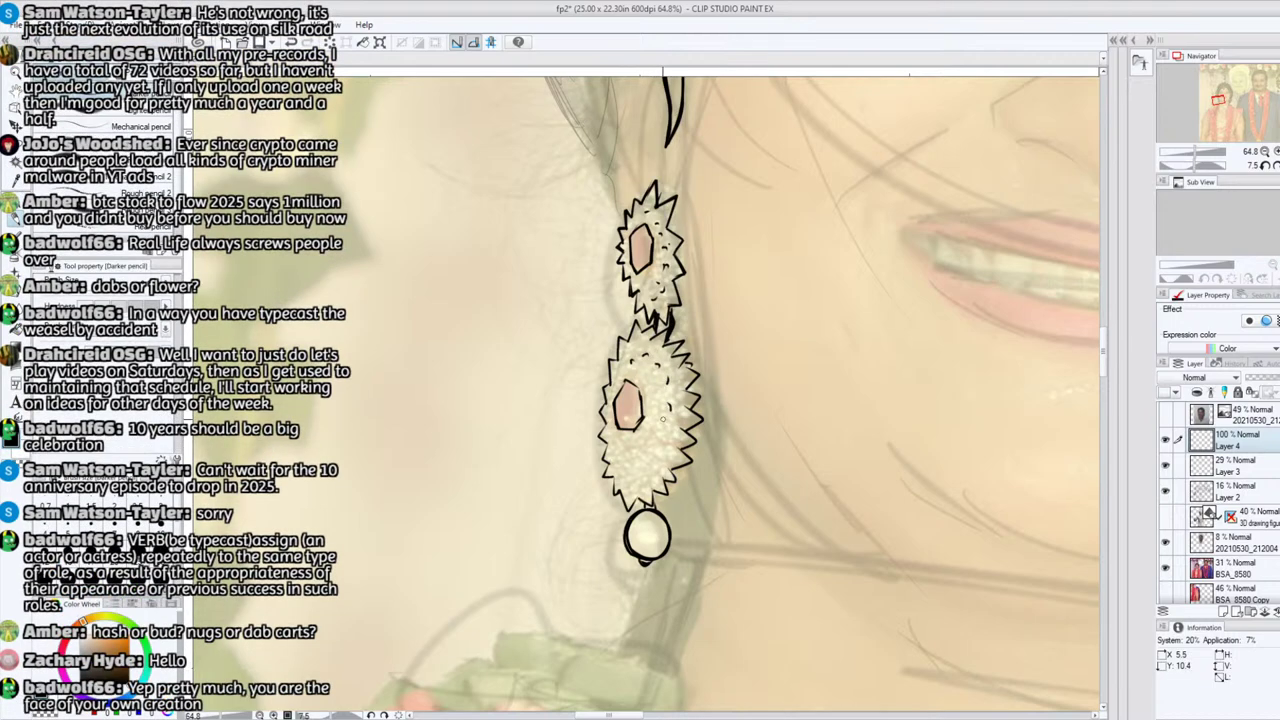
{"action": "left_click", "coordinate": [656, 453]}
{"action": "left_click", "coordinate": [637, 468]}
{"action": "left_click", "coordinate": [619, 467]}
{"action": "left_click", "coordinate": [640, 481]}
{"action": "left_click", "coordinate": [650, 456]}
Step: Draw a narrow pointed hair strand beside the cheek, running from the face edge down to the top of the earring
{"action": "mouse_move", "coordinate": [1223, 100]}
{"action": "left_mouse_down"}
{"action": "mouse_move", "coordinate": [1232, 113]}
{"action": "mouse_move", "coordinate": [1219, 91]}
{"action": "left_mouse_up"}
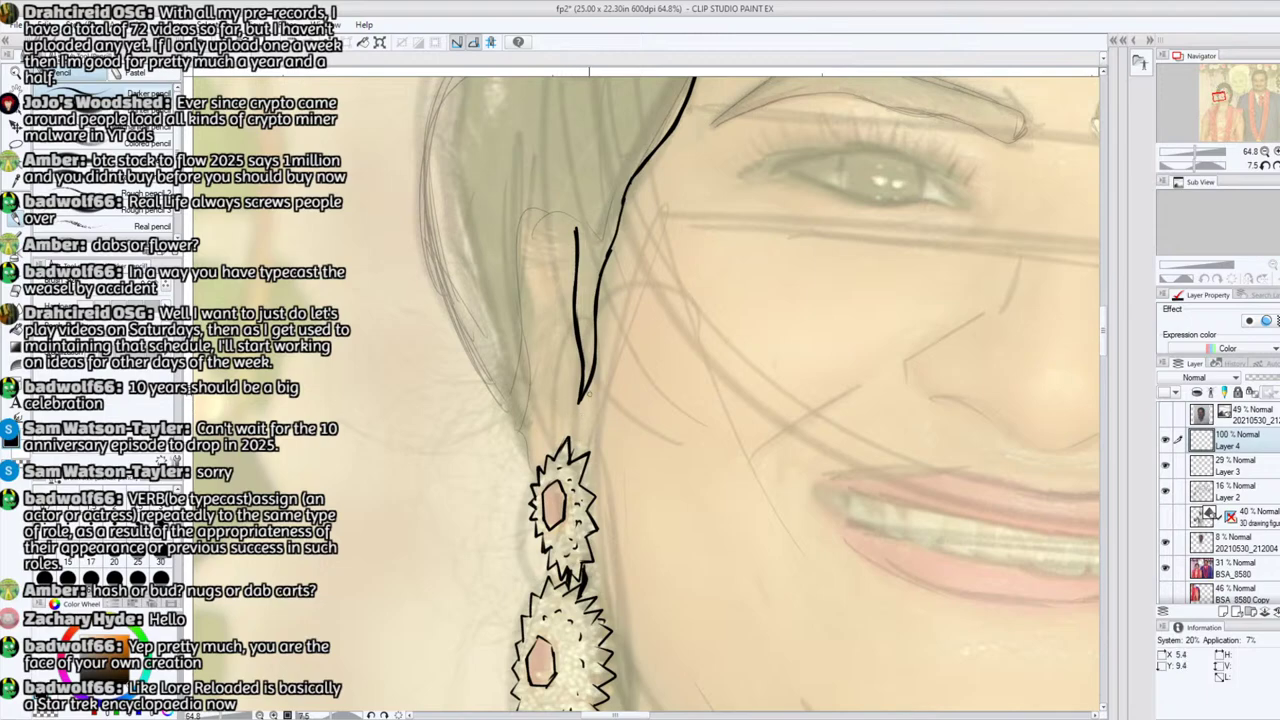
{"action": "mouse_move", "coordinate": [589, 396]}
{"action": "left_mouse_down"}
{"action": "mouse_move", "coordinate": [596, 479]}
{"action": "mouse_move", "coordinate": [613, 410]}
{"action": "mouse_move", "coordinate": [610, 235]}
{"action": "left_mouse_up"}
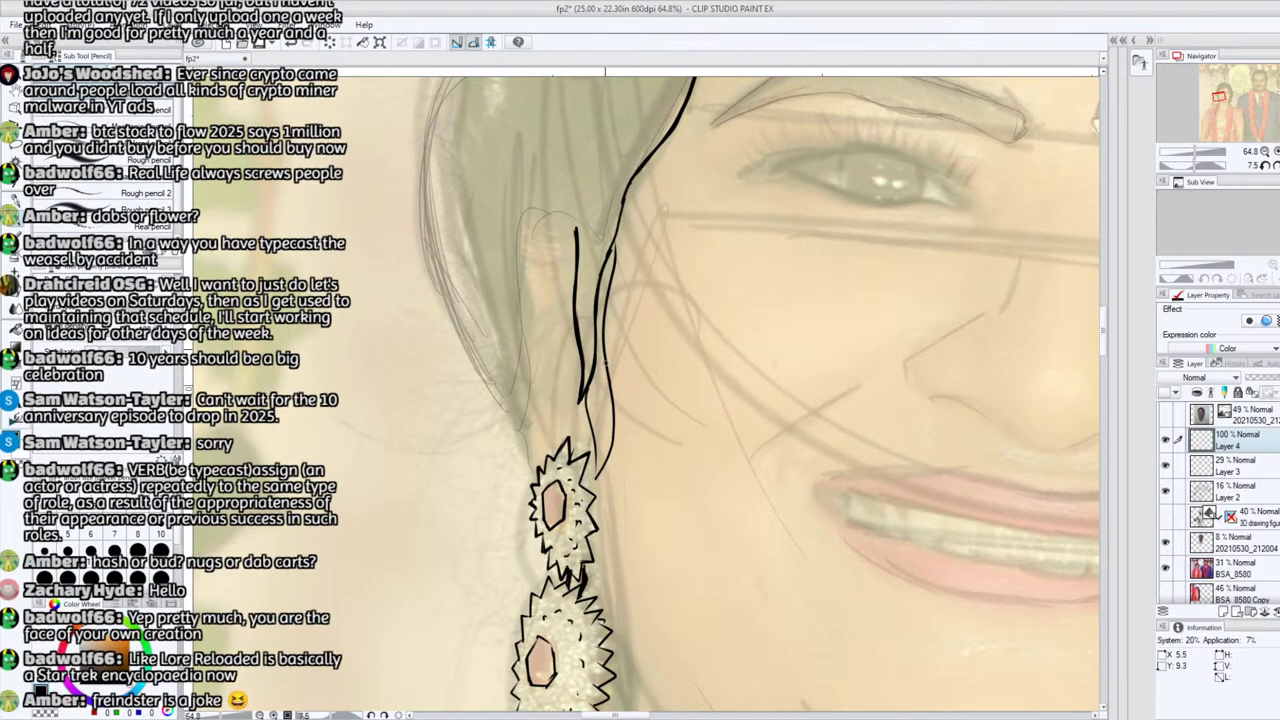
{"action": "mouse_move", "coordinate": [604, 368]}
{"action": "left_mouse_down"}
{"action": "mouse_move", "coordinate": [615, 238]}
{"action": "mouse_move", "coordinate": [605, 307]}
{"action": "left_mouse_up"}
{"action": "mouse_move", "coordinate": [606, 464]}
{"action": "left_mouse_down"}
{"action": "mouse_move", "coordinate": [595, 480]}
{"action": "mouse_move", "coordinate": [584, 392]}
{"action": "mouse_move", "coordinate": [602, 471]}
{"action": "left_mouse_up"}
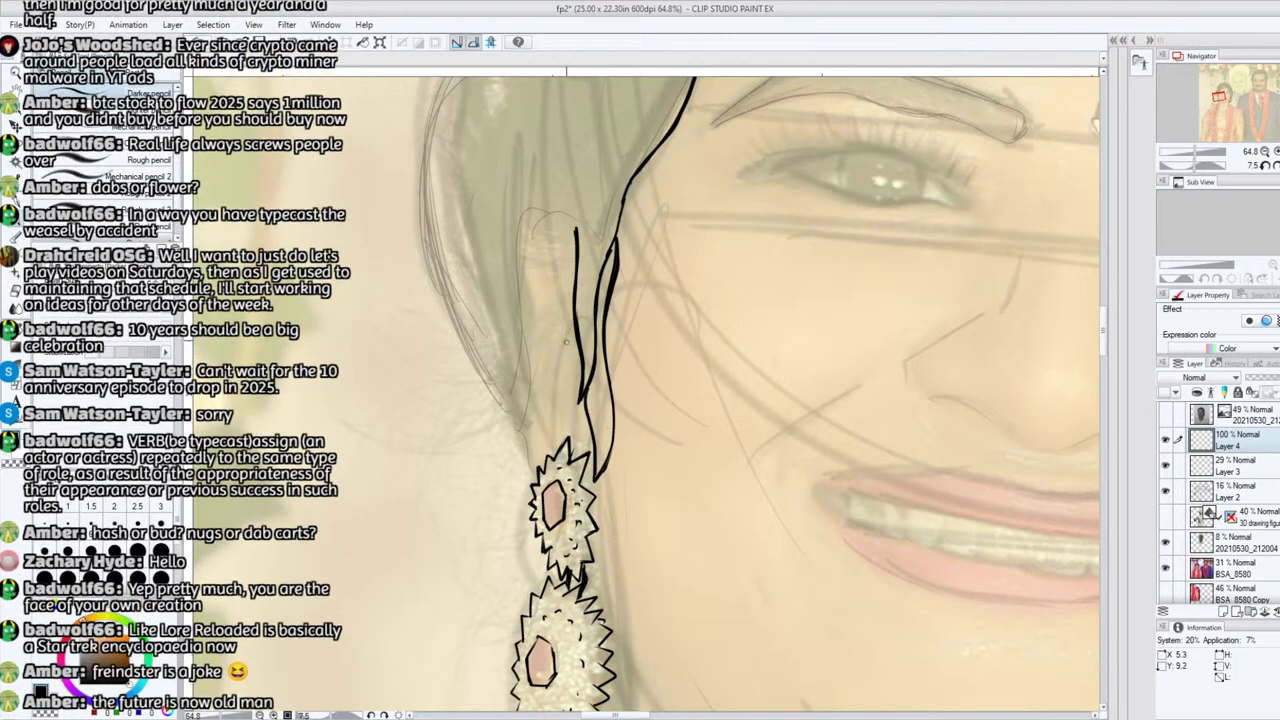
{"action": "mouse_move", "coordinate": [576, 322]}
{"action": "left_mouse_down"}
{"action": "mouse_move", "coordinate": [544, 466]}
{"action": "mouse_move", "coordinate": [573, 384]}
{"action": "left_mouse_up"}
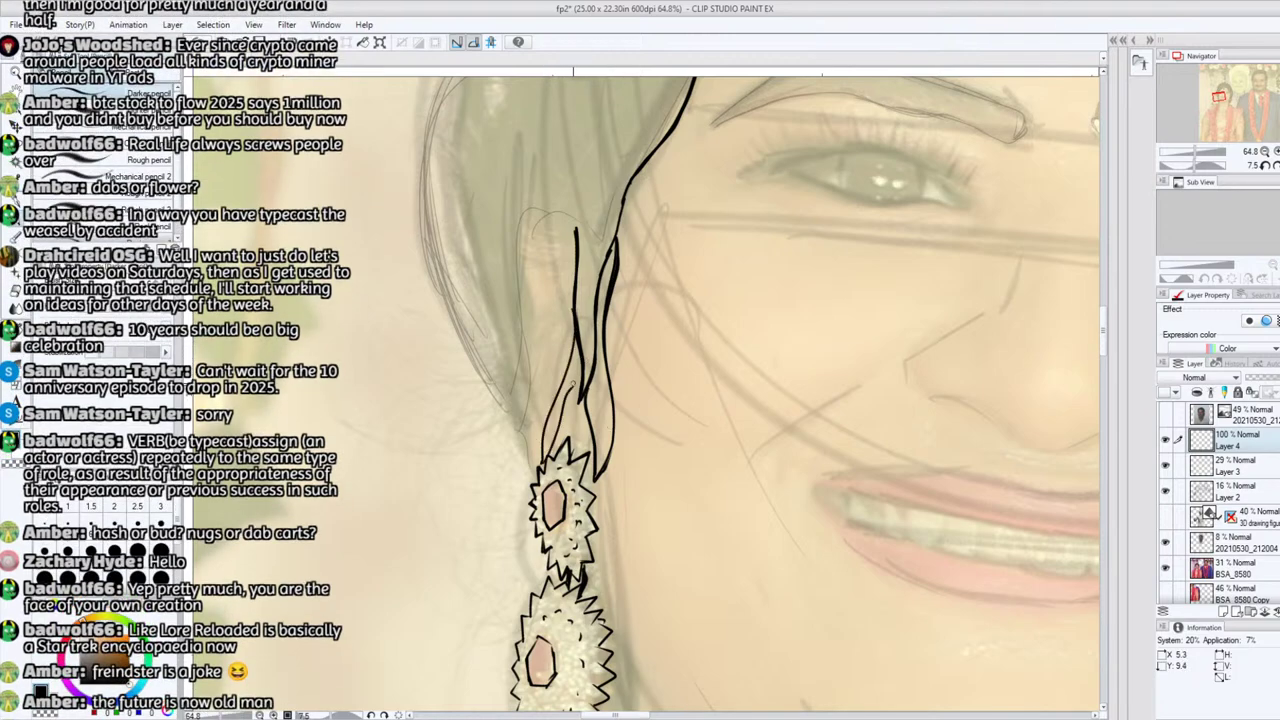
{"action": "key", "text": "ctrl+z"}
{"action": "key", "text": "ctrl+z"}
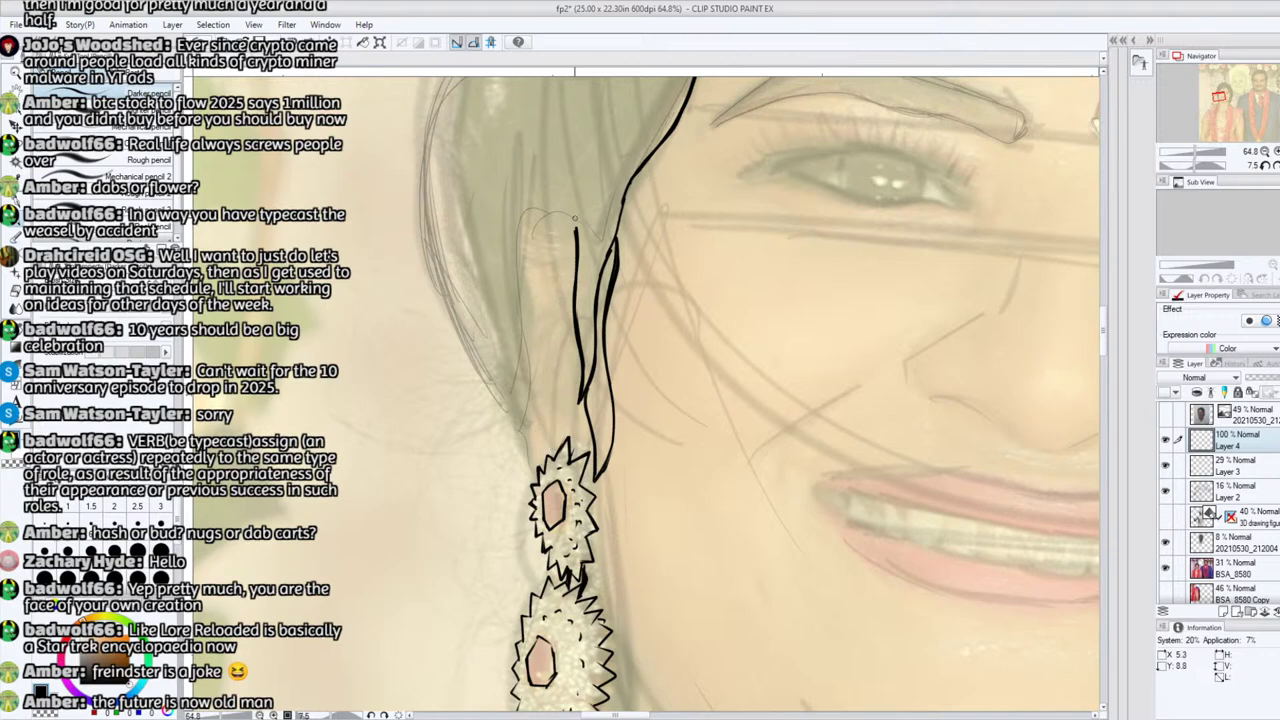
Step: Draw the ear outline above the earring and the pointed hair strands along the head's outer edge
{"action": "mouse_move", "coordinate": [577, 240]}
{"action": "left_mouse_down"}
{"action": "mouse_move", "coordinate": [545, 216]}
{"action": "mouse_move", "coordinate": [521, 266]}
{"action": "mouse_move", "coordinate": [521, 425]}
{"action": "mouse_move", "coordinate": [499, 485]}
{"action": "mouse_move", "coordinate": [489, 372]}
{"action": "left_mouse_up"}
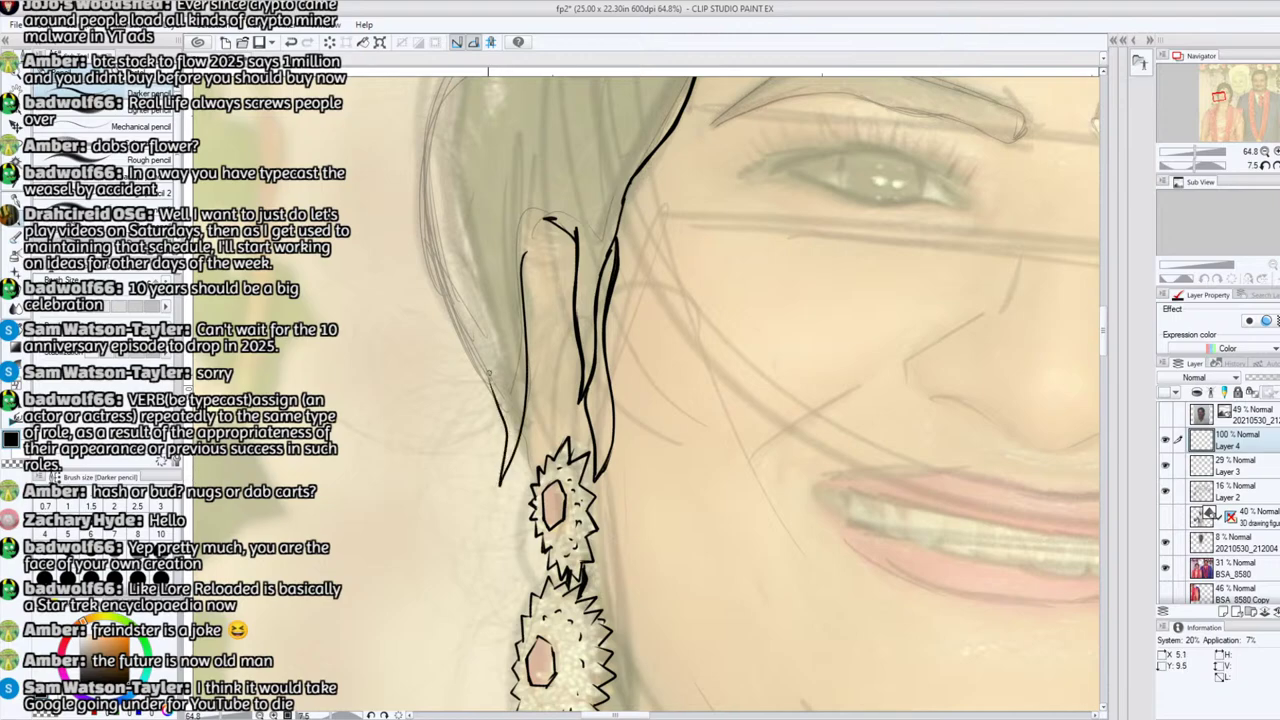
{"action": "mouse_move", "coordinate": [519, 434]}
{"action": "left_mouse_down"}
{"action": "mouse_move", "coordinate": [523, 594]}
{"action": "mouse_move", "coordinate": [521, 548]}
{"action": "left_mouse_up"}
{"action": "left_click_drag", "start_coordinate": [524, 598], "coordinate": [543, 538]}
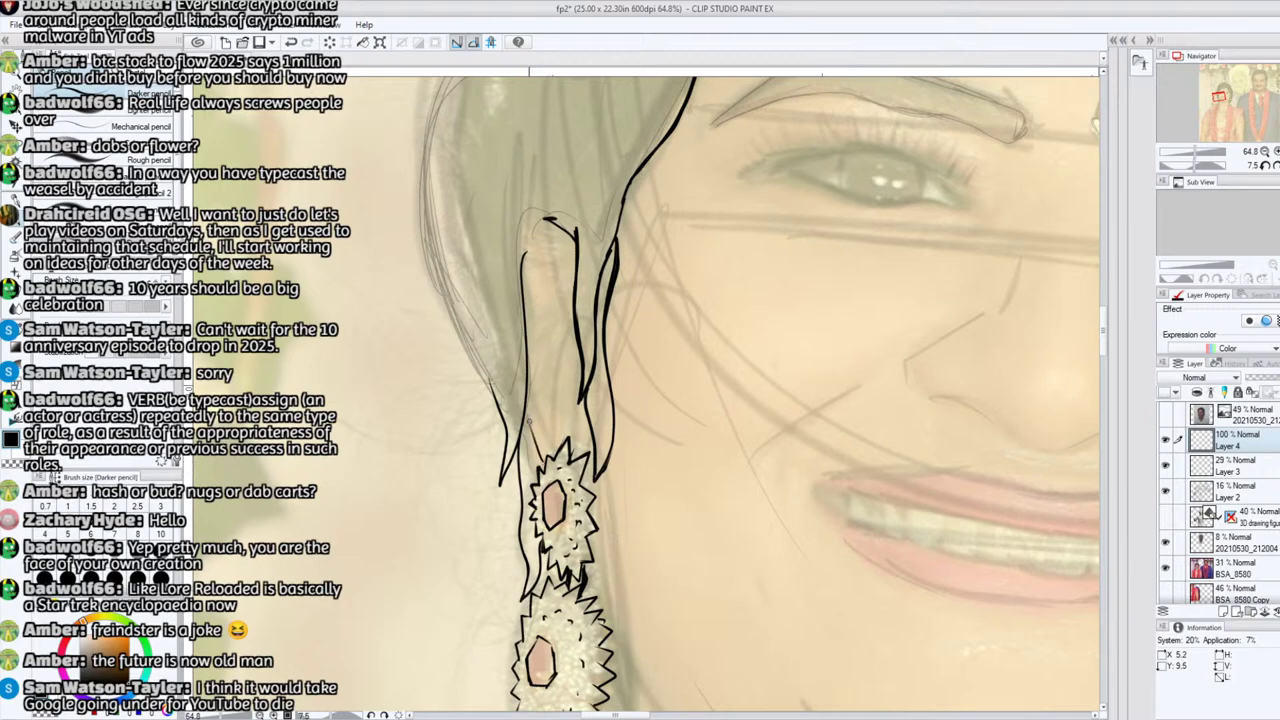
{"action": "mouse_move", "coordinate": [525, 415]}
{"action": "left_mouse_down"}
{"action": "mouse_move", "coordinate": [542, 458]}
{"action": "mouse_move", "coordinate": [498, 408]}
{"action": "mouse_move", "coordinate": [477, 337]}
{"action": "mouse_move", "coordinate": [485, 392]}
{"action": "mouse_move", "coordinate": [491, 402]}
{"action": "mouse_move", "coordinate": [481, 328]}
{"action": "left_mouse_up"}
{"action": "mouse_move", "coordinate": [489, 398]}
{"action": "left_mouse_down"}
{"action": "mouse_move", "coordinate": [483, 316]}
{"action": "mouse_move", "coordinate": [490, 401]}
{"action": "mouse_move", "coordinate": [434, 255]}
{"action": "left_mouse_up"}
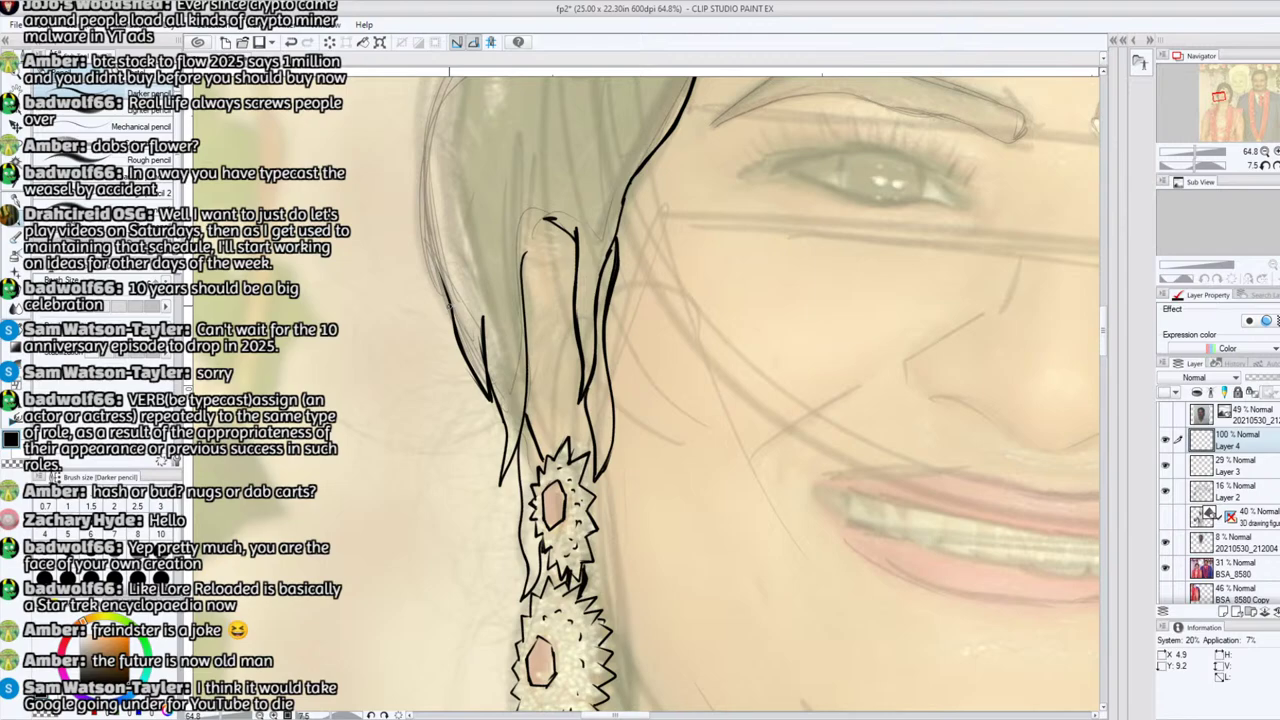
Step: Erase the ear and hair strand lines around the earring on the picture's left side, keeping the earring and upper face edge
{"action": "left_click_drag", "start_coordinate": [1199, 152], "coordinate": [1197, 153]}
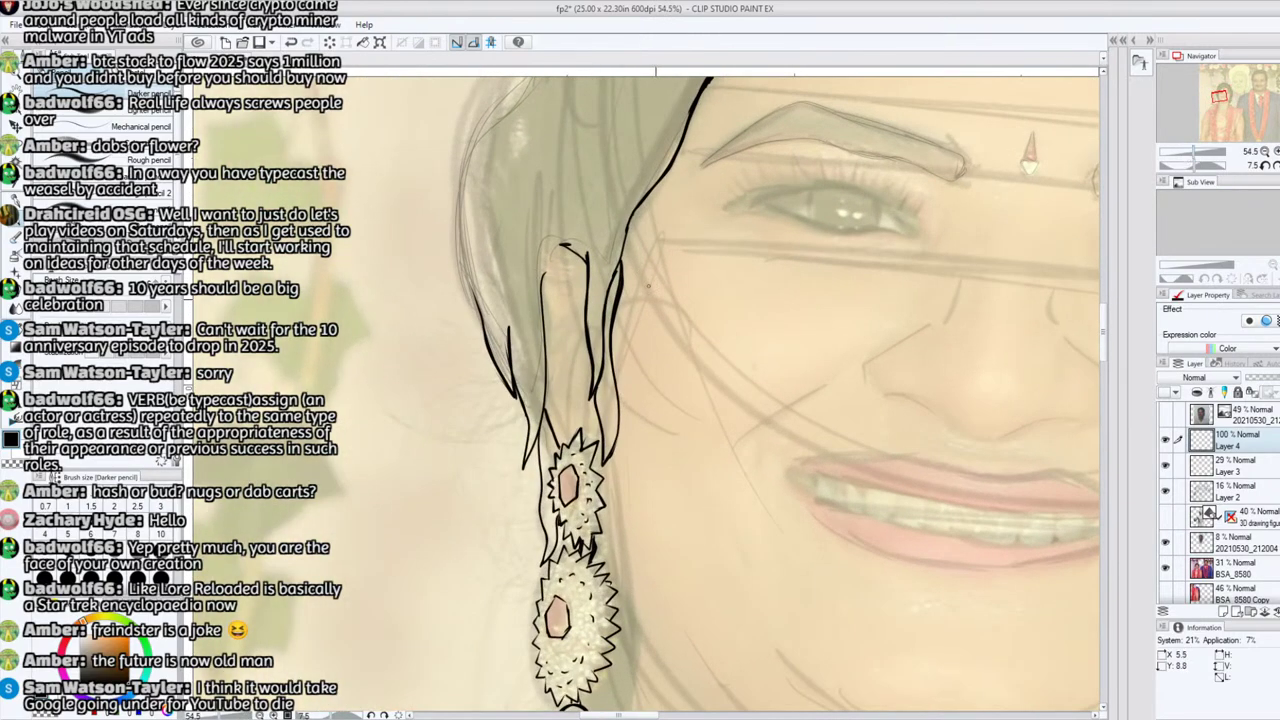
{"action": "key", "text": "e"}
{"action": "mouse_move", "coordinate": [466, 290]}
{"action": "left_mouse_down"}
{"action": "mouse_move", "coordinate": [496, 365]}
{"action": "mouse_move", "coordinate": [516, 330]}
{"action": "mouse_move", "coordinate": [541, 536]}
{"action": "left_mouse_up"}
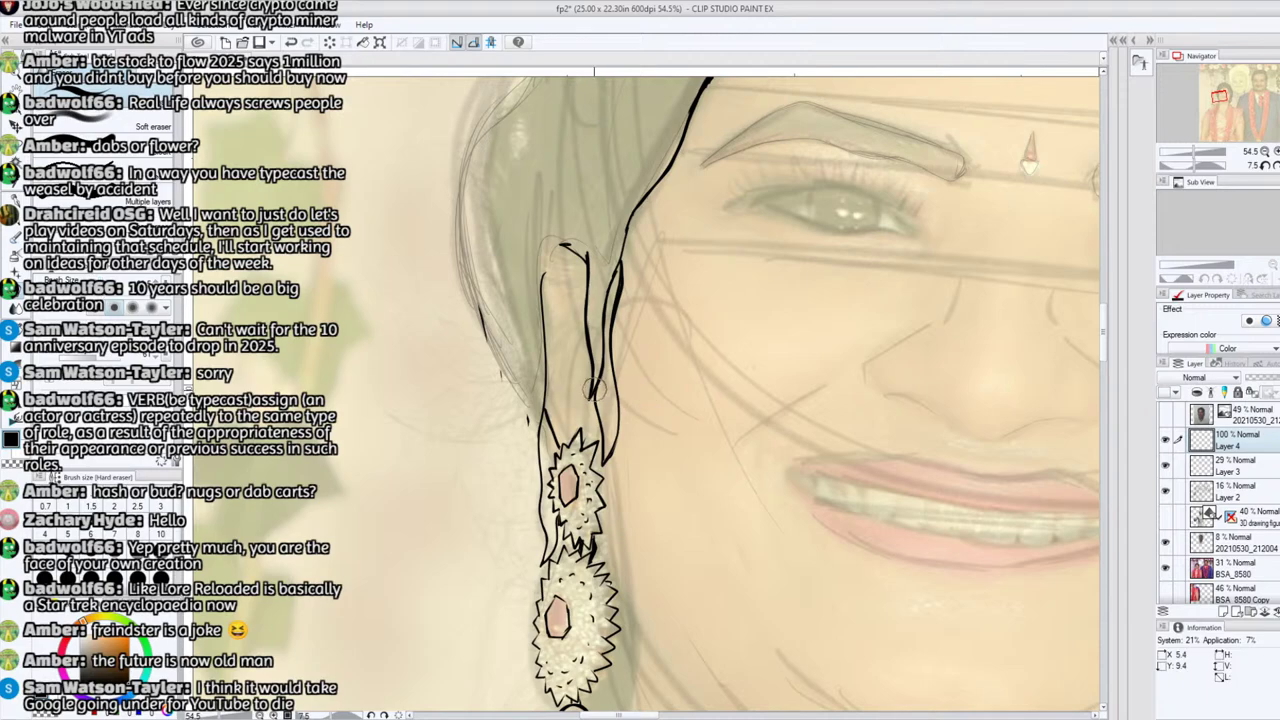
{"action": "mouse_move", "coordinate": [595, 390]}
{"action": "left_mouse_down"}
{"action": "mouse_move", "coordinate": [609, 308]}
{"action": "mouse_move", "coordinate": [621, 447]}
{"action": "mouse_move", "coordinate": [600, 403]}
{"action": "mouse_move", "coordinate": [613, 467]}
{"action": "mouse_move", "coordinate": [592, 386]}
{"action": "left_mouse_up"}
{"action": "mouse_move", "coordinate": [580, 220]}
{"action": "left_mouse_down"}
{"action": "mouse_move", "coordinate": [541, 353]}
{"action": "mouse_move", "coordinate": [548, 437]}
{"action": "mouse_move", "coordinate": [557, 231]}
{"action": "mouse_move", "coordinate": [523, 418]}
{"action": "mouse_move", "coordinate": [473, 265]}
{"action": "mouse_move", "coordinate": [529, 472]}
{"action": "left_mouse_up"}
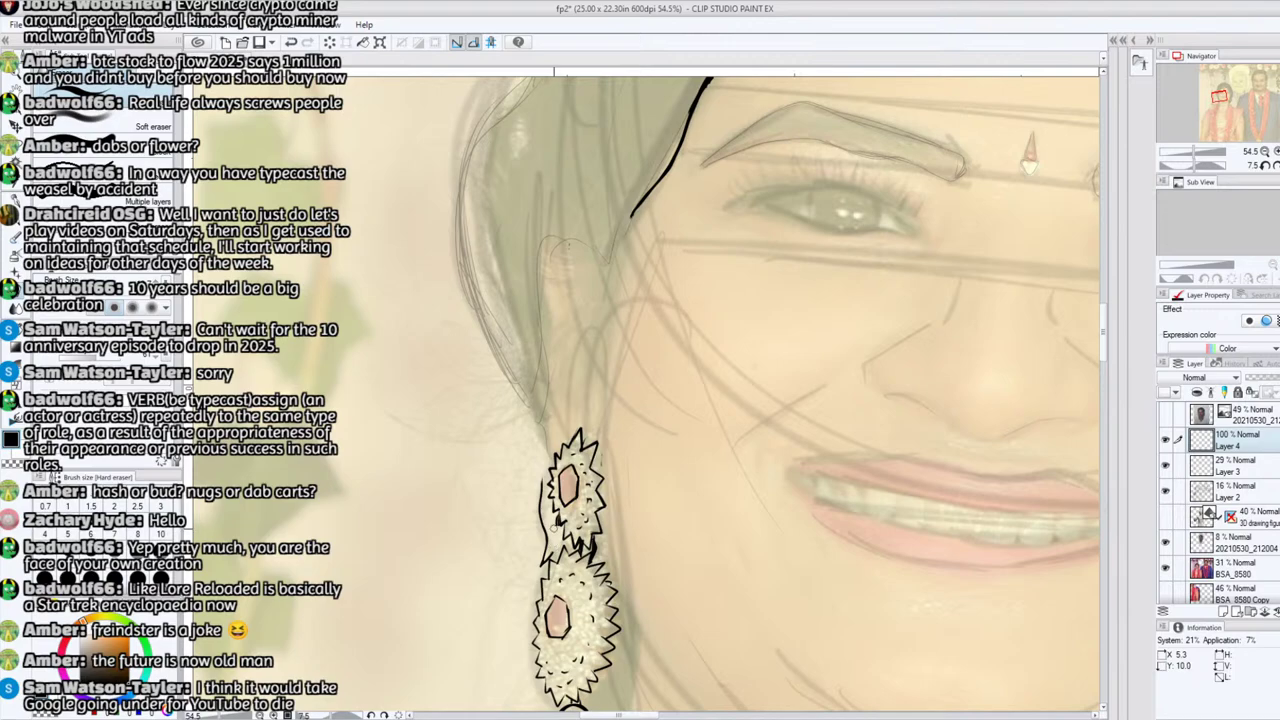
{"action": "mouse_move", "coordinate": [553, 543]}
{"action": "left_mouse_down"}
{"action": "mouse_move", "coordinate": [546, 562]}
{"action": "mouse_move", "coordinate": [538, 500]}
{"action": "left_mouse_up"}
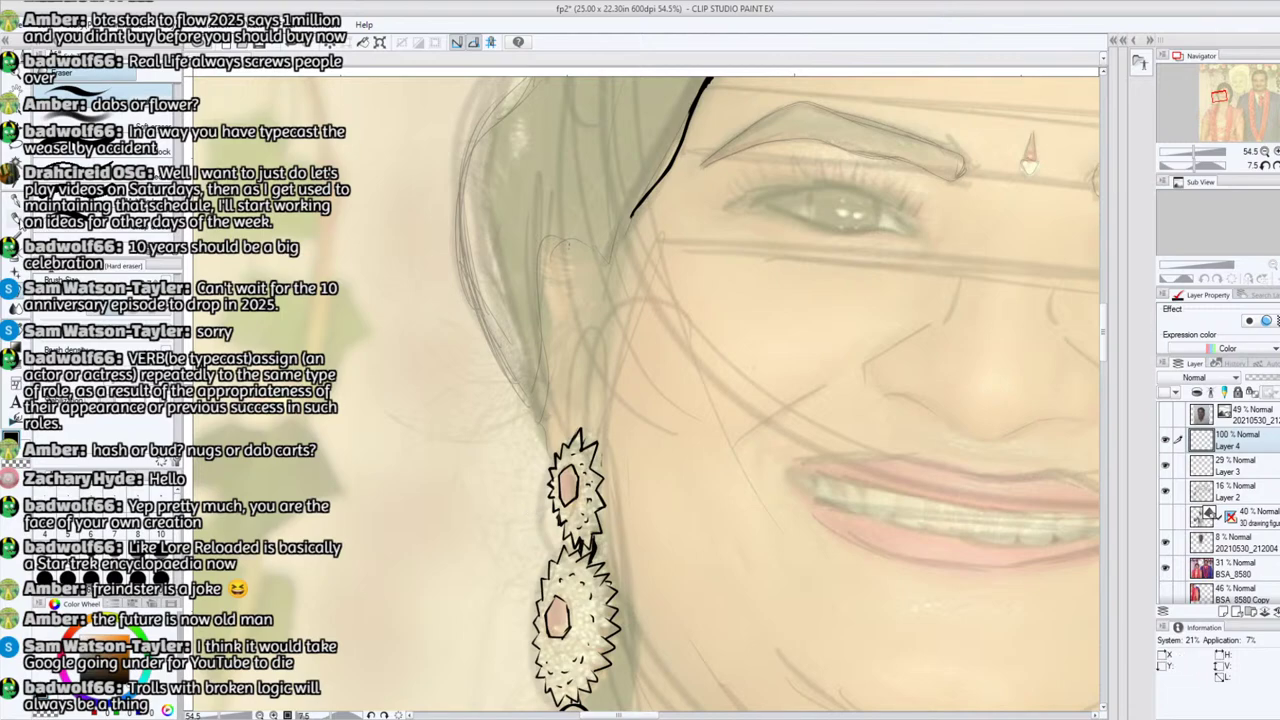
Step: Extend the pencil line beside the earring on the picture's right side down along the jaw to a sharp tip
{"action": "key", "text": "p"}
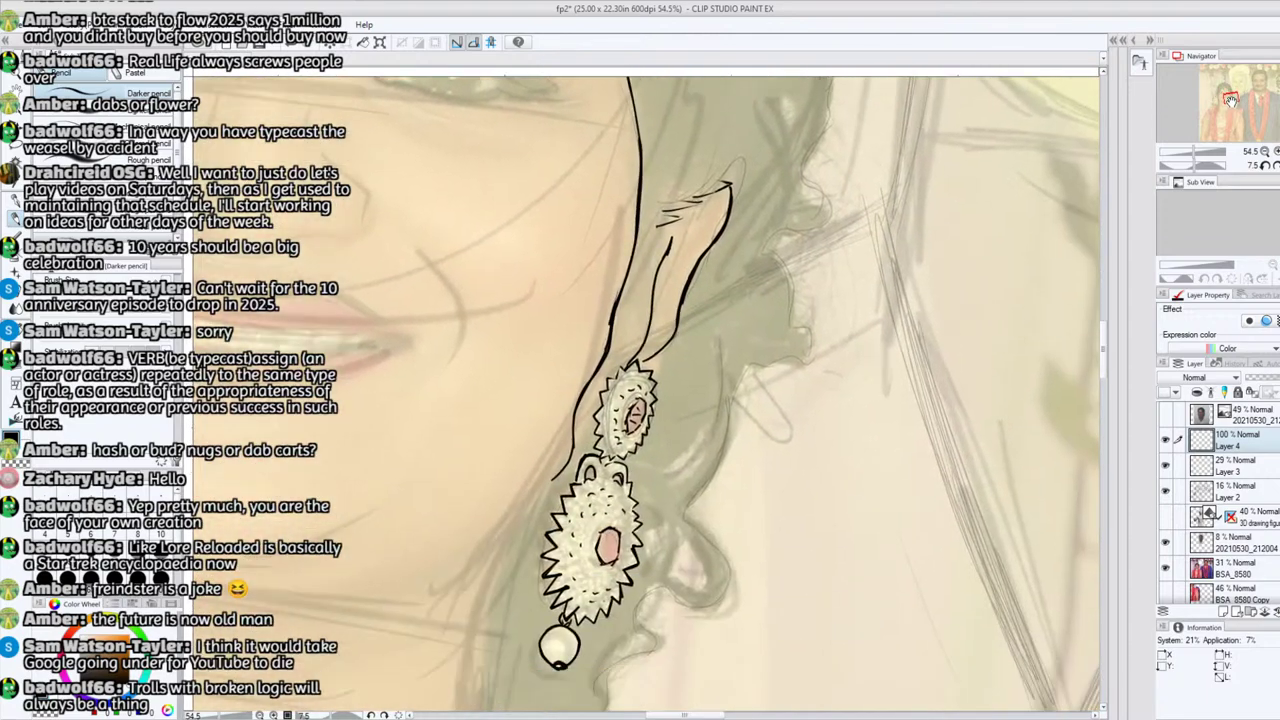
{"action": "left_click_drag", "start_coordinate": [1231, 101], "coordinate": [1228, 103]}
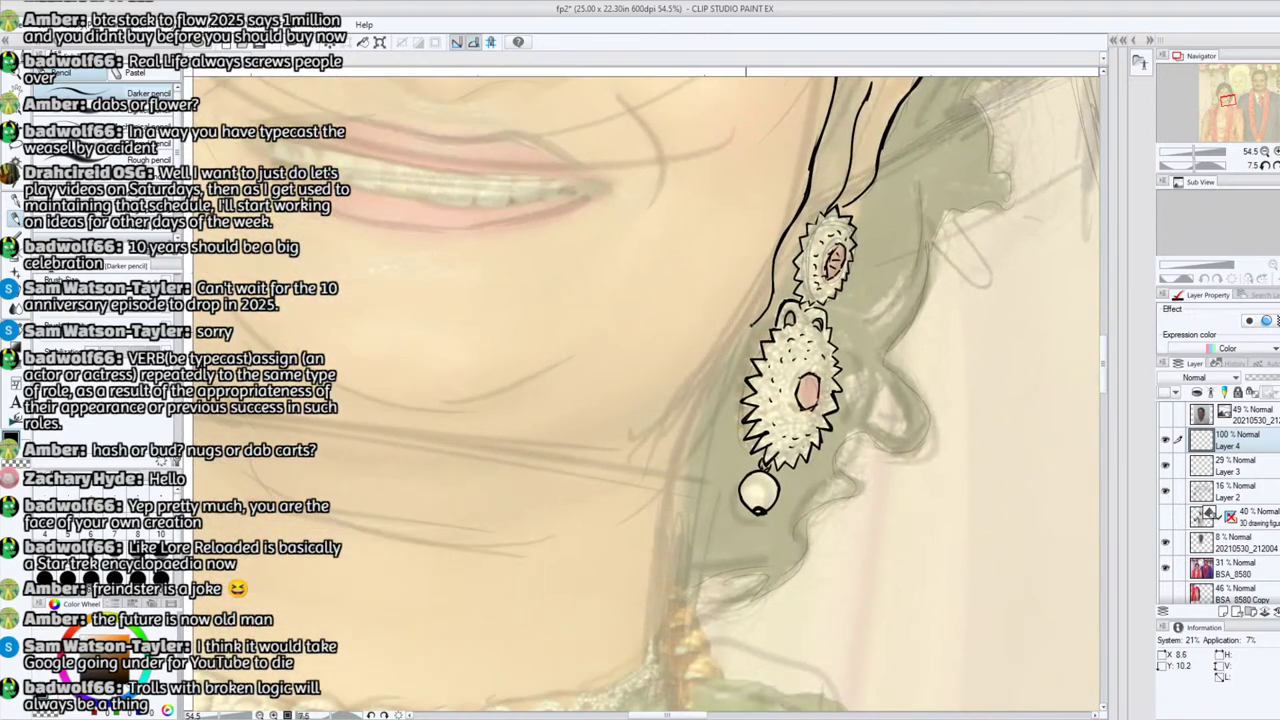
{"action": "mouse_move", "coordinate": [749, 326]}
{"action": "left_mouse_down"}
{"action": "mouse_move", "coordinate": [712, 453]}
{"action": "mouse_move", "coordinate": [733, 377]}
{"action": "left_mouse_up"}
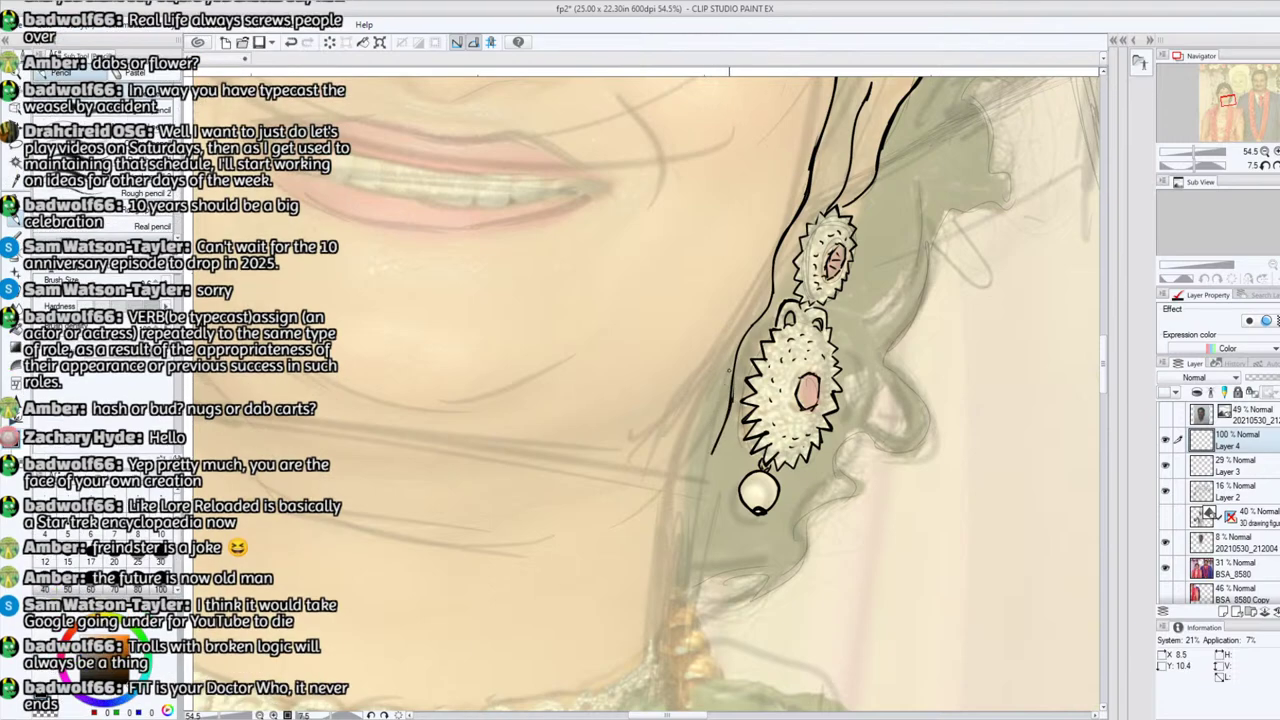
{"action": "left_click_drag", "start_coordinate": [713, 455], "coordinate": [732, 434]}
Step: Trace the wavy outer hair edge beside the earring on the picture's right side, from below the pearl around the looped curl and upward
{"action": "mouse_move", "coordinate": [785, 577]}
{"action": "left_mouse_down"}
{"action": "mouse_move", "coordinate": [802, 534]}
{"action": "mouse_move", "coordinate": [855, 482]}
{"action": "mouse_move", "coordinate": [838, 446]}
{"action": "mouse_move", "coordinate": [856, 431]}
{"action": "left_mouse_up"}
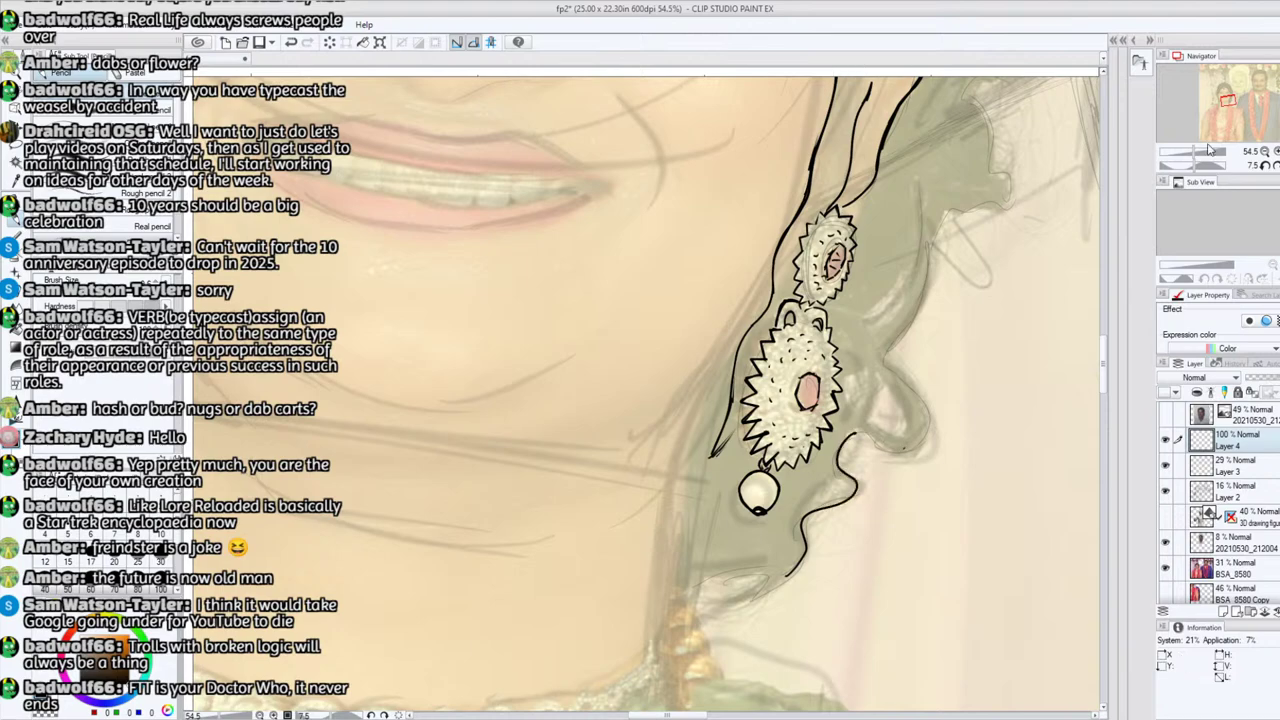
{"action": "left_click_drag", "start_coordinate": [1195, 165], "coordinate": [1176, 165]}
{"action": "left_click_drag", "start_coordinate": [1226, 100], "coordinate": [1234, 100]}
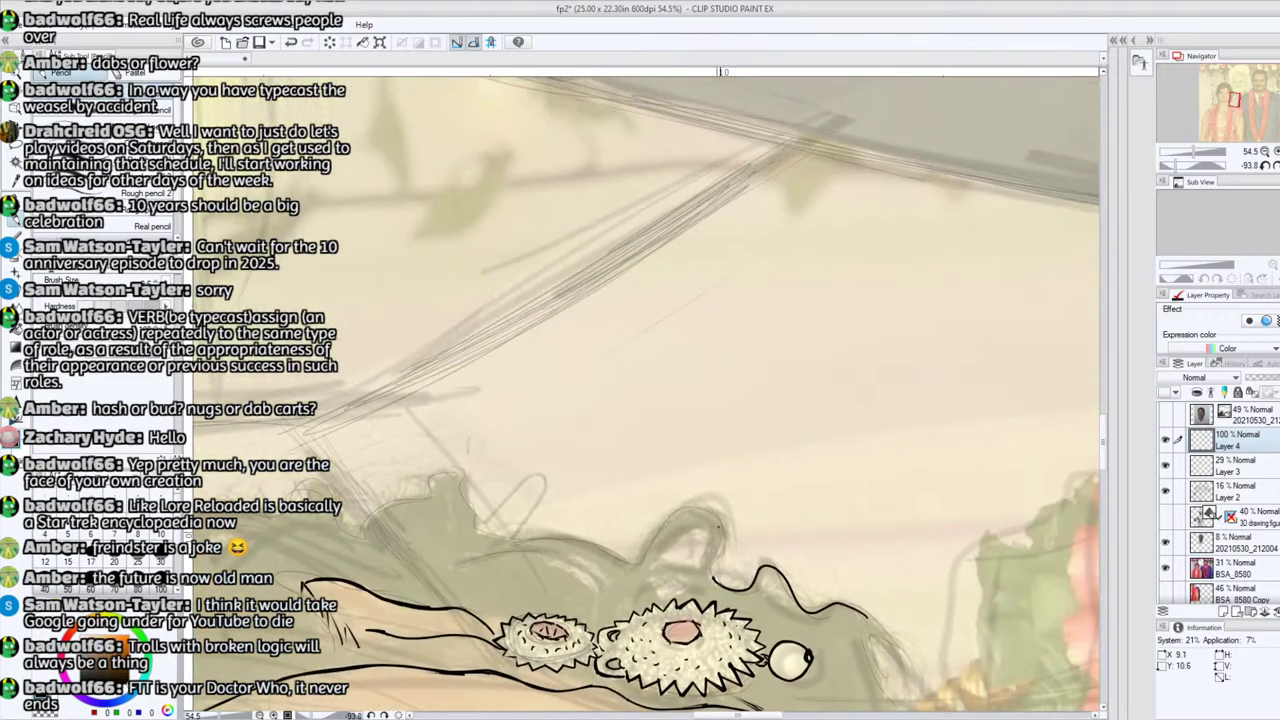
{"action": "left_click_drag", "start_coordinate": [718, 590], "coordinate": [710, 515]}
{"action": "left_click_drag", "start_coordinate": [1175, 163], "coordinate": [1195, 163]}
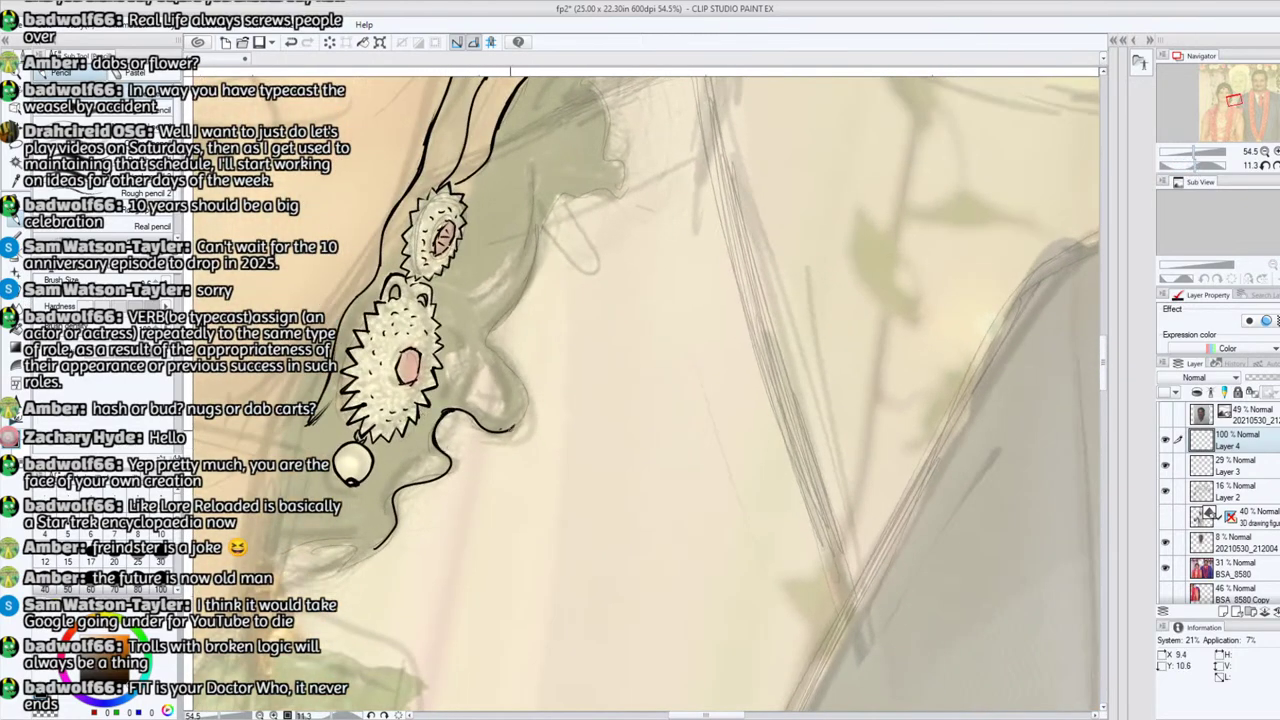
{"action": "mouse_move", "coordinate": [512, 430]}
{"action": "left_mouse_down"}
{"action": "mouse_move", "coordinate": [524, 414]}
{"action": "mouse_move", "coordinate": [496, 320]}
{"action": "mouse_move", "coordinate": [534, 258]}
{"action": "left_mouse_up"}
Step: Outline the gaps inside the looped curl and add curved strand lines between it and the earring
{"action": "mouse_move", "coordinate": [470, 412]}
{"action": "left_mouse_down"}
{"action": "mouse_move", "coordinate": [510, 392]}
{"action": "mouse_move", "coordinate": [483, 380]}
{"action": "mouse_move", "coordinate": [475, 346]}
{"action": "left_mouse_up"}
{"action": "mouse_move", "coordinate": [467, 400]}
{"action": "left_mouse_down"}
{"action": "mouse_move", "coordinate": [480, 366]}
{"action": "mouse_move", "coordinate": [456, 377]}
{"action": "mouse_move", "coordinate": [464, 343]}
{"action": "mouse_move", "coordinate": [448, 372]}
{"action": "mouse_move", "coordinate": [466, 352]}
{"action": "left_mouse_up"}
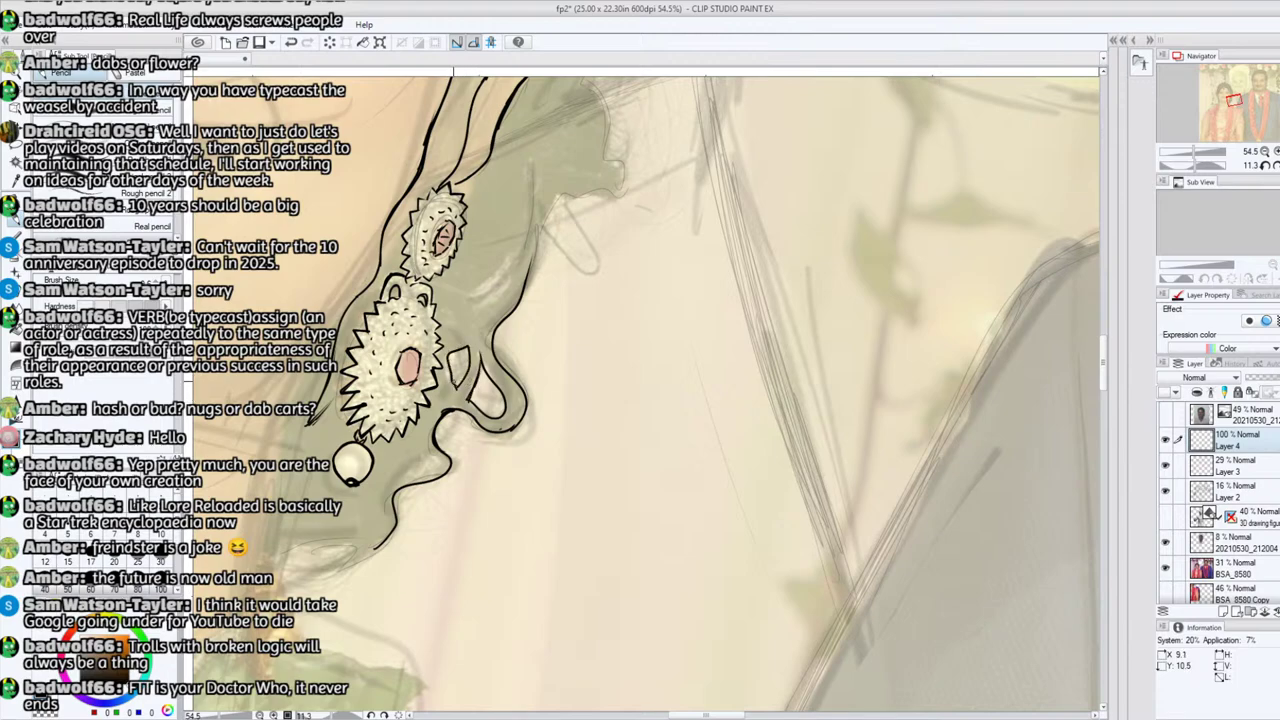
{"action": "left_click_drag", "start_coordinate": [478, 314], "coordinate": [524, 238]}
{"action": "left_click_drag", "start_coordinate": [470, 297], "coordinate": [506, 234]}
{"action": "left_click_drag", "start_coordinate": [480, 338], "coordinate": [454, 286]}
{"action": "mouse_move", "coordinate": [478, 330]}
{"action": "left_mouse_down"}
{"action": "mouse_move", "coordinate": [450, 287]}
{"action": "mouse_move", "coordinate": [479, 332]}
{"action": "mouse_move", "coordinate": [473, 319]}
{"action": "left_mouse_up"}
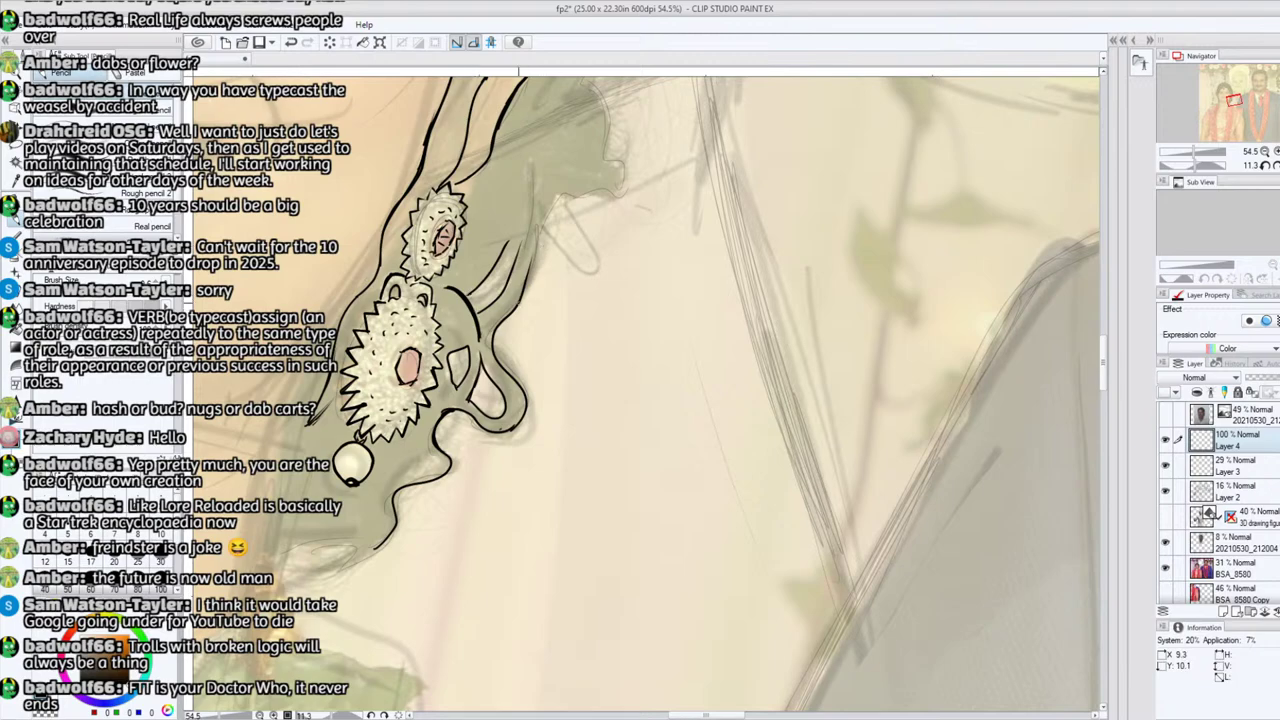
Step: Trace the hair edge above the looped curl out around the next small curl, and start its inner strand line
{"action": "mouse_move", "coordinate": [528, 288]}
{"action": "left_mouse_down"}
{"action": "mouse_move", "coordinate": [533, 230]}
{"action": "mouse_move", "coordinate": [553, 196]}
{"action": "left_mouse_up"}
{"action": "mouse_move", "coordinate": [520, 256]}
{"action": "left_mouse_down"}
{"action": "mouse_move", "coordinate": [547, 174]}
{"action": "mouse_move", "coordinate": [554, 196]}
{"action": "mouse_move", "coordinate": [627, 188]}
{"action": "left_mouse_up"}
{"action": "left_click_drag", "start_coordinate": [1198, 166], "coordinate": [1171, 166]}
{"action": "left_click_drag", "start_coordinate": [1233, 99], "coordinate": [1224, 97]}
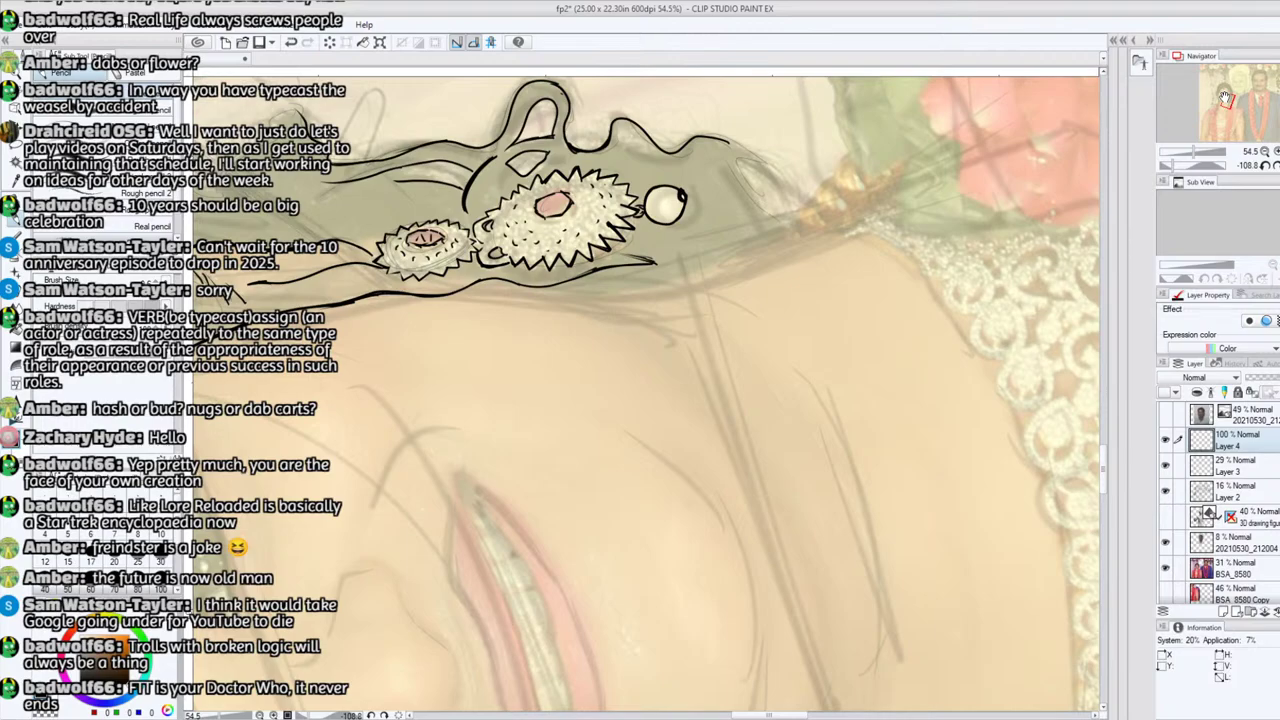
{"action": "left_click", "coordinate": [1181, 165]}
{"action": "left_click_drag", "start_coordinate": [1226, 104], "coordinate": [1228, 101]}
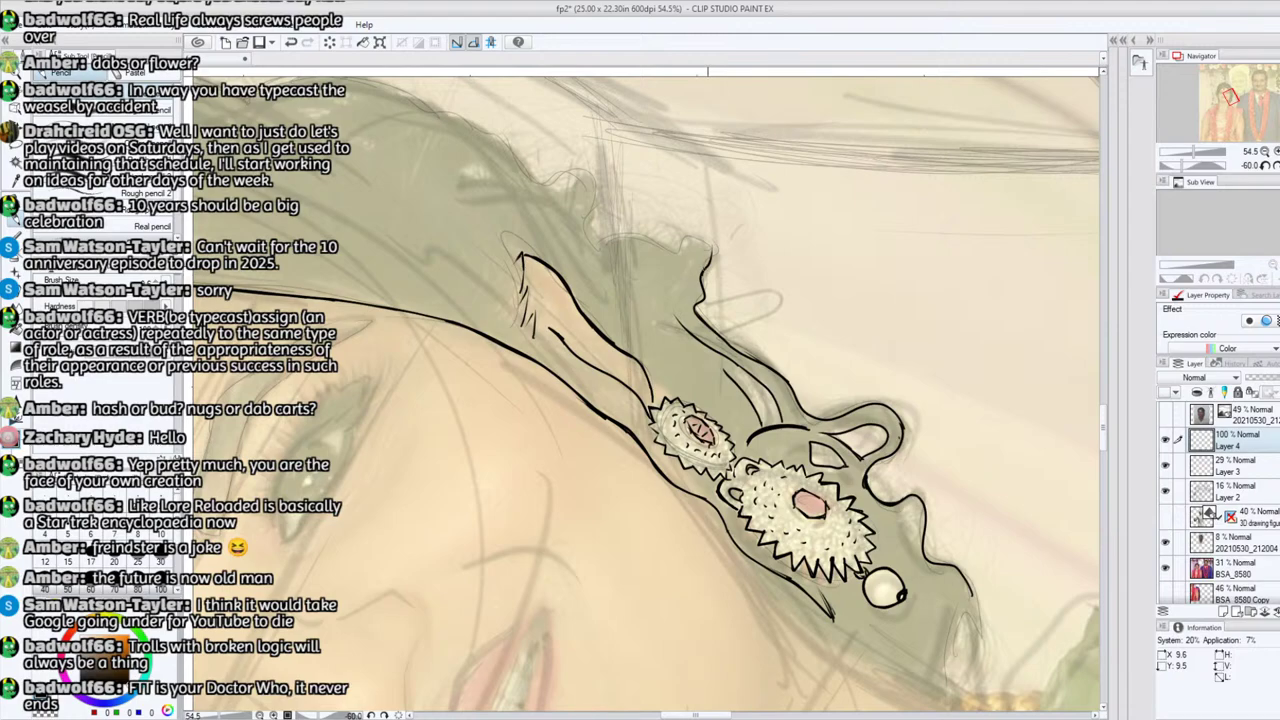
{"action": "mouse_move", "coordinate": [708, 268]}
{"action": "left_mouse_down"}
{"action": "mouse_move", "coordinate": [710, 248]}
{"action": "mouse_move", "coordinate": [688, 238]}
{"action": "mouse_move", "coordinate": [678, 254]}
{"action": "left_mouse_up"}
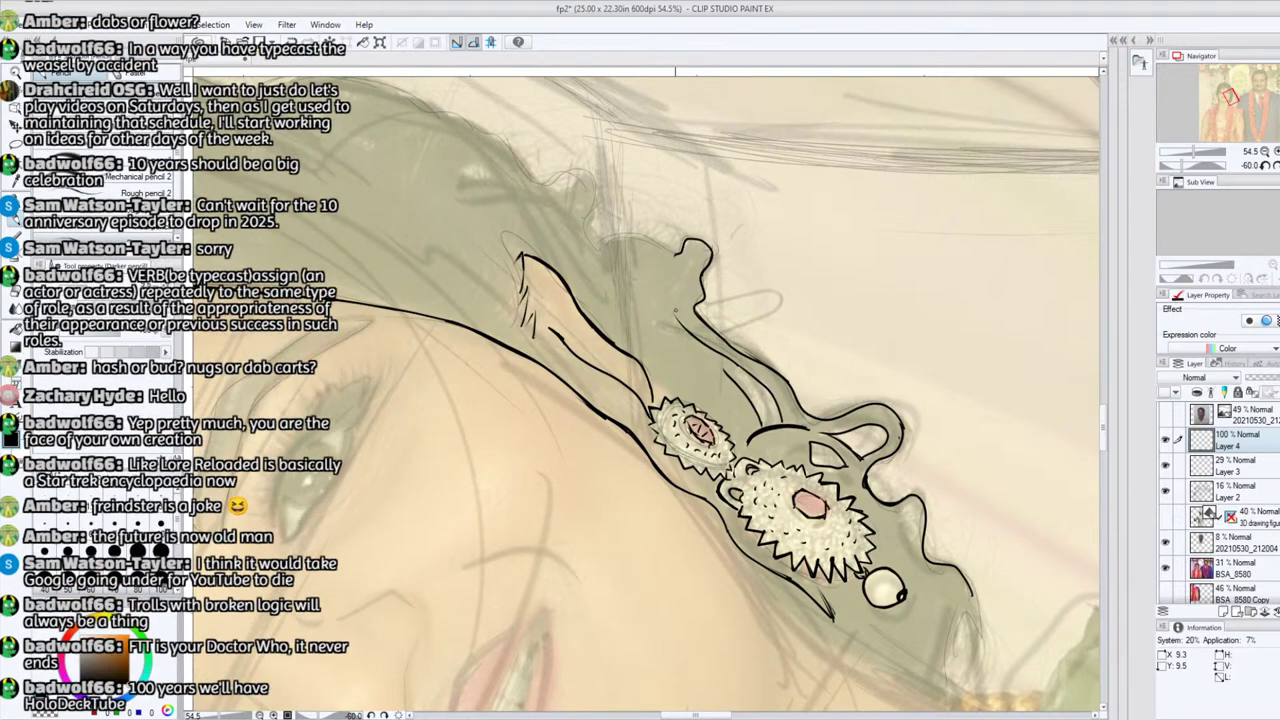
{"action": "mouse_move", "coordinate": [676, 316]}
{"action": "left_mouse_down"}
{"action": "mouse_move", "coordinate": [684, 283]}
{"action": "mouse_move", "coordinate": [667, 261]}
{"action": "left_mouse_up"}
Step: Continue the wavy outer hair edge up beside the ear and add inner strand lines with tapered ends
{"action": "left_click_drag", "start_coordinate": [1181, 165], "coordinate": [1194, 165]}
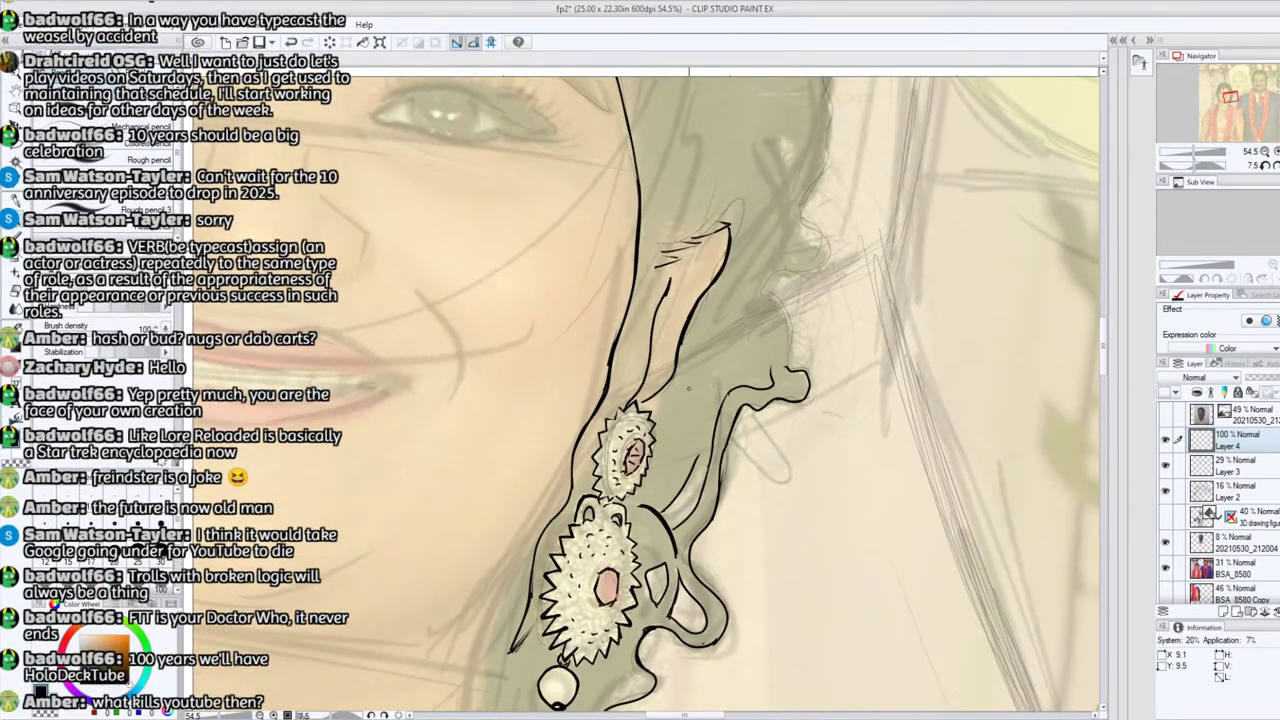
{"action": "left_click_drag", "start_coordinate": [716, 406], "coordinate": [715, 367]}
{"action": "mouse_move", "coordinate": [697, 460]}
{"action": "left_mouse_down"}
{"action": "mouse_move", "coordinate": [704, 452]}
{"action": "mouse_move", "coordinate": [705, 467]}
{"action": "left_mouse_up"}
{"action": "mouse_move", "coordinate": [790, 364]}
{"action": "left_mouse_down"}
{"action": "mouse_move", "coordinate": [767, 290]}
{"action": "mouse_move", "coordinate": [822, 260]}
{"action": "mouse_move", "coordinate": [792, 235]}
{"action": "mouse_move", "coordinate": [815, 172]}
{"action": "left_mouse_up"}
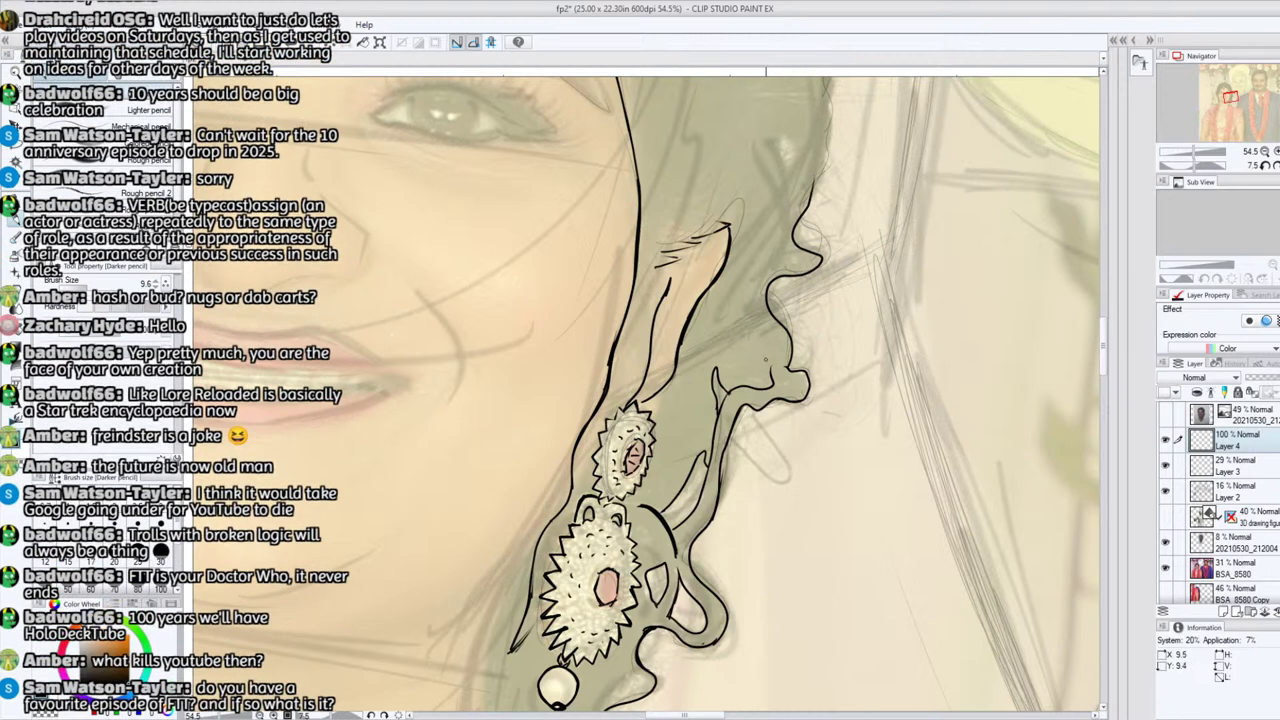
{"action": "mouse_move", "coordinate": [770, 355]}
{"action": "left_mouse_down"}
{"action": "mouse_move", "coordinate": [749, 318]}
{"action": "mouse_move", "coordinate": [776, 236]}
{"action": "left_mouse_up"}
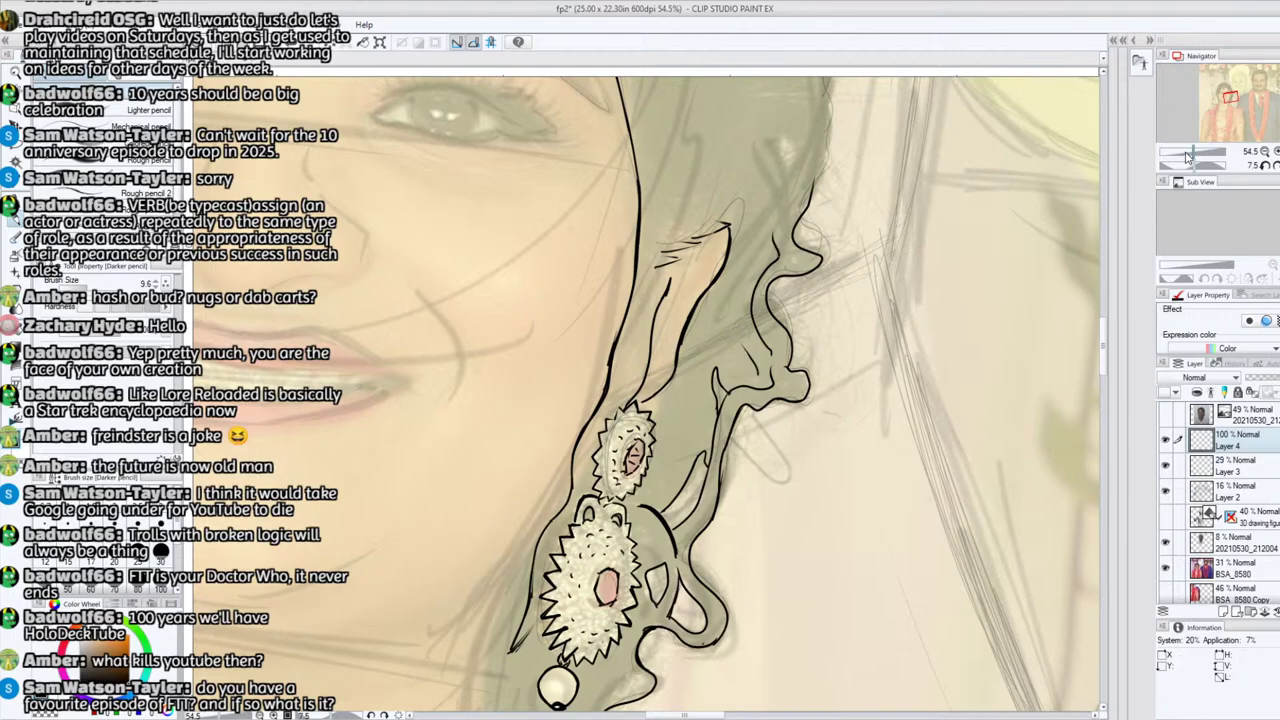
{"action": "mouse_move", "coordinate": [1192, 152]}
{"action": "left_mouse_down"}
{"action": "mouse_move", "coordinate": [1168, 153]}
{"action": "mouse_move", "coordinate": [1190, 150]}
{"action": "left_mouse_up"}
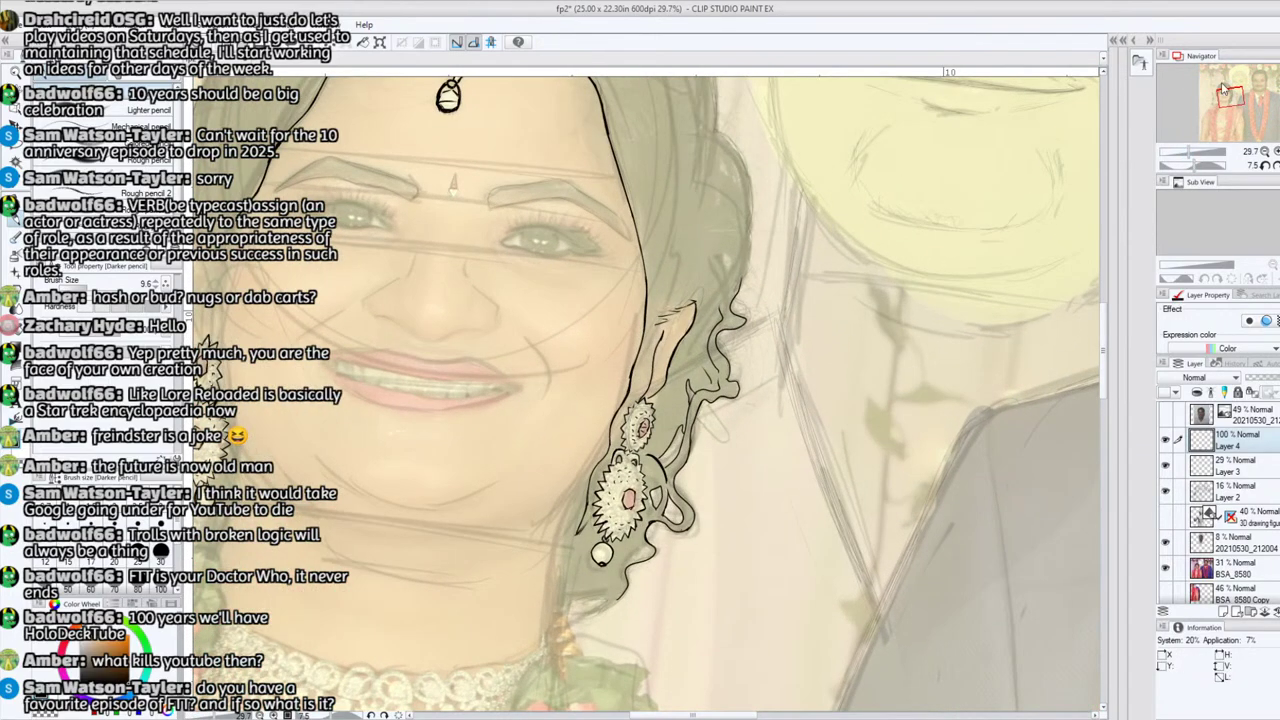
{"action": "left_click_drag", "start_coordinate": [1227, 95], "coordinate": [1228, 92]}
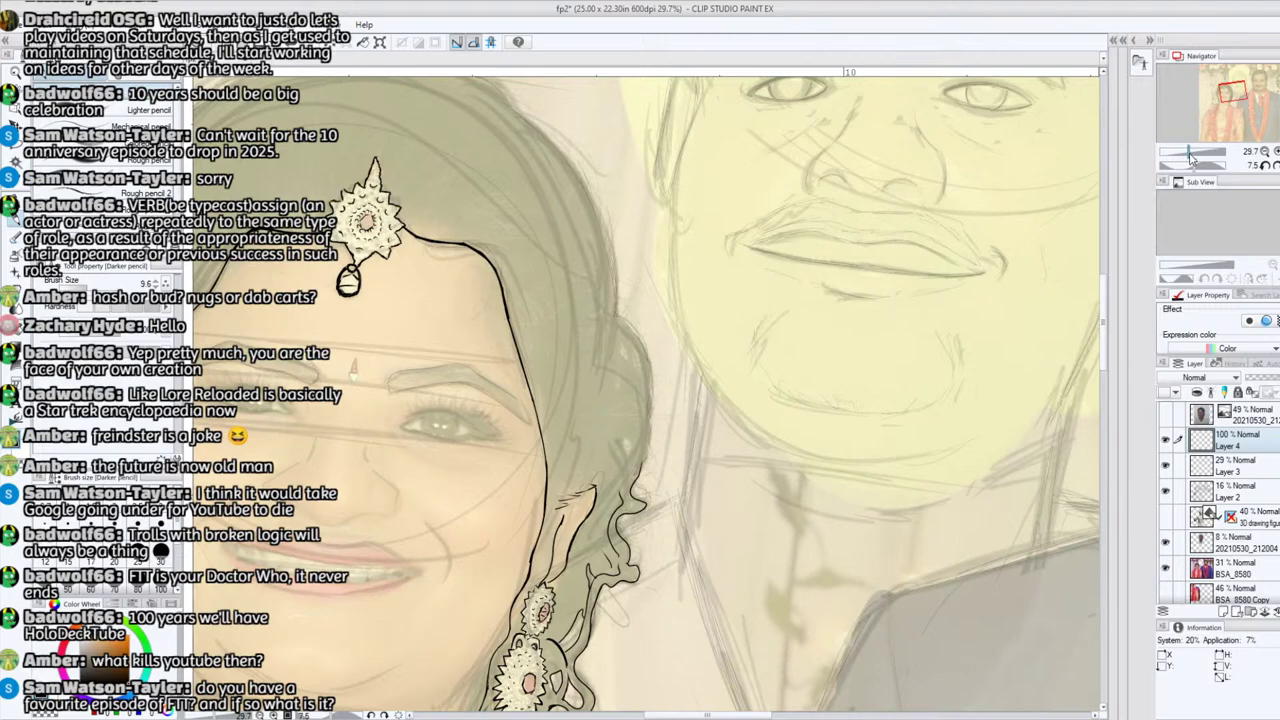
Step: Outline the slender gaps inside the hair bulge above the ear on the picture's right side and trace its outer edge upward
{"action": "left_click_drag", "start_coordinate": [1188, 153], "coordinate": [1194, 150]}
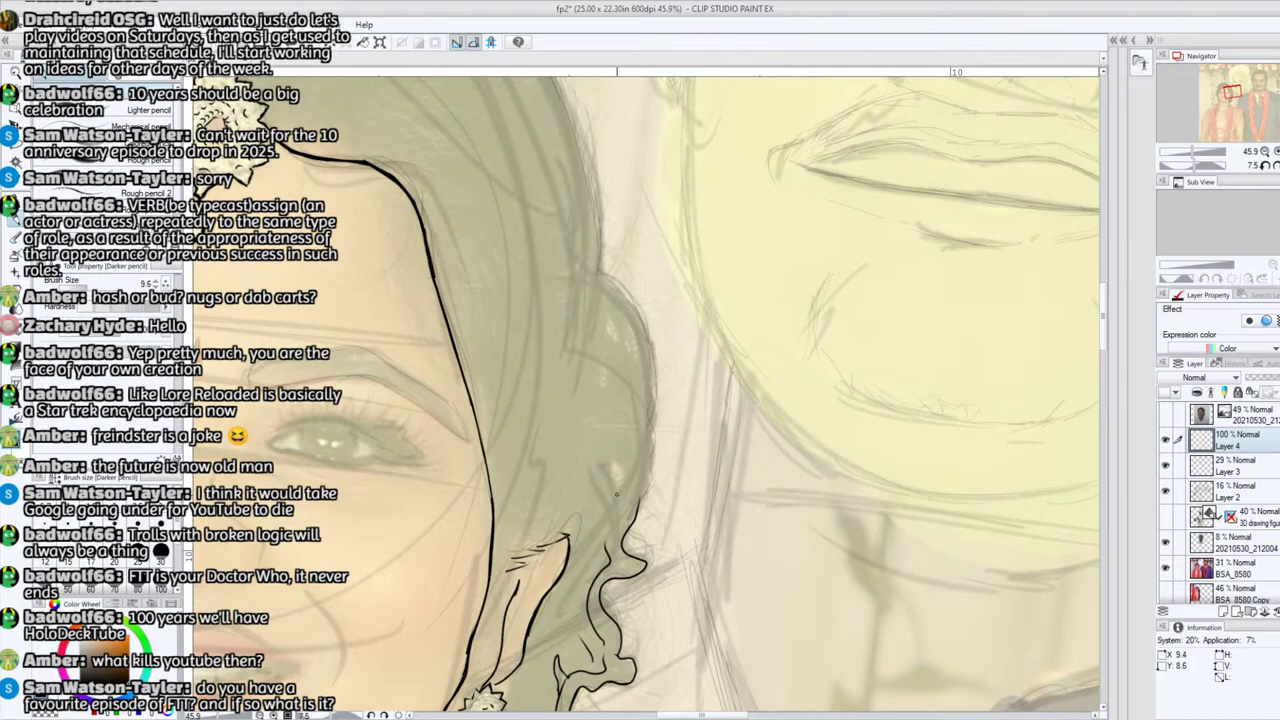
{"action": "mouse_move", "coordinate": [617, 494]}
{"action": "left_mouse_down"}
{"action": "mouse_move", "coordinate": [606, 469]}
{"action": "mouse_move", "coordinate": [618, 467]}
{"action": "mouse_move", "coordinate": [619, 493]}
{"action": "mouse_move", "coordinate": [645, 487]}
{"action": "mouse_move", "coordinate": [653, 394]}
{"action": "mouse_move", "coordinate": [646, 340]}
{"action": "mouse_move", "coordinate": [611, 335]}
{"action": "mouse_move", "coordinate": [604, 312]}
{"action": "left_mouse_up"}
{"action": "left_click_drag", "start_coordinate": [638, 356], "coordinate": [605, 311]}
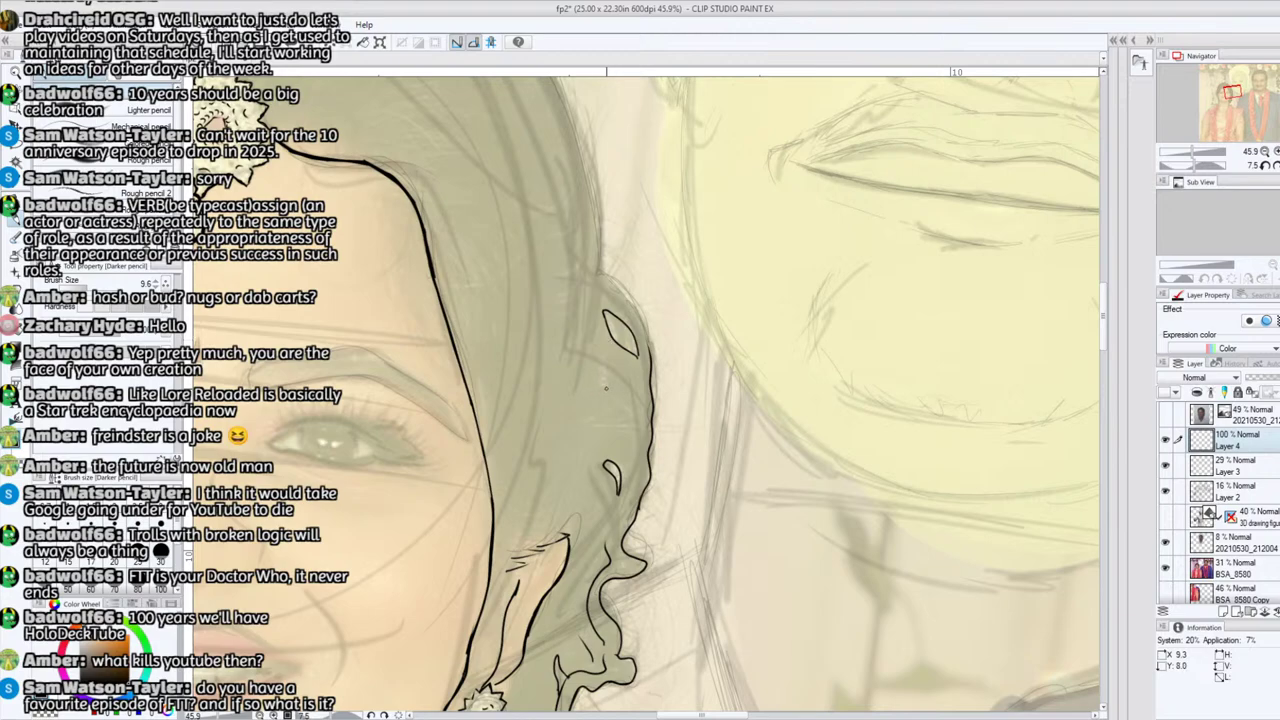
{"action": "mouse_move", "coordinate": [605, 388]}
{"action": "left_mouse_down"}
{"action": "mouse_move", "coordinate": [603, 362]}
{"action": "mouse_move", "coordinate": [599, 386]}
{"action": "mouse_move", "coordinate": [645, 334]}
{"action": "mouse_move", "coordinate": [602, 270]}
{"action": "mouse_move", "coordinate": [599, 230]}
{"action": "left_mouse_up"}
{"action": "left_click_drag", "start_coordinate": [1233, 93], "coordinate": [1228, 88]}
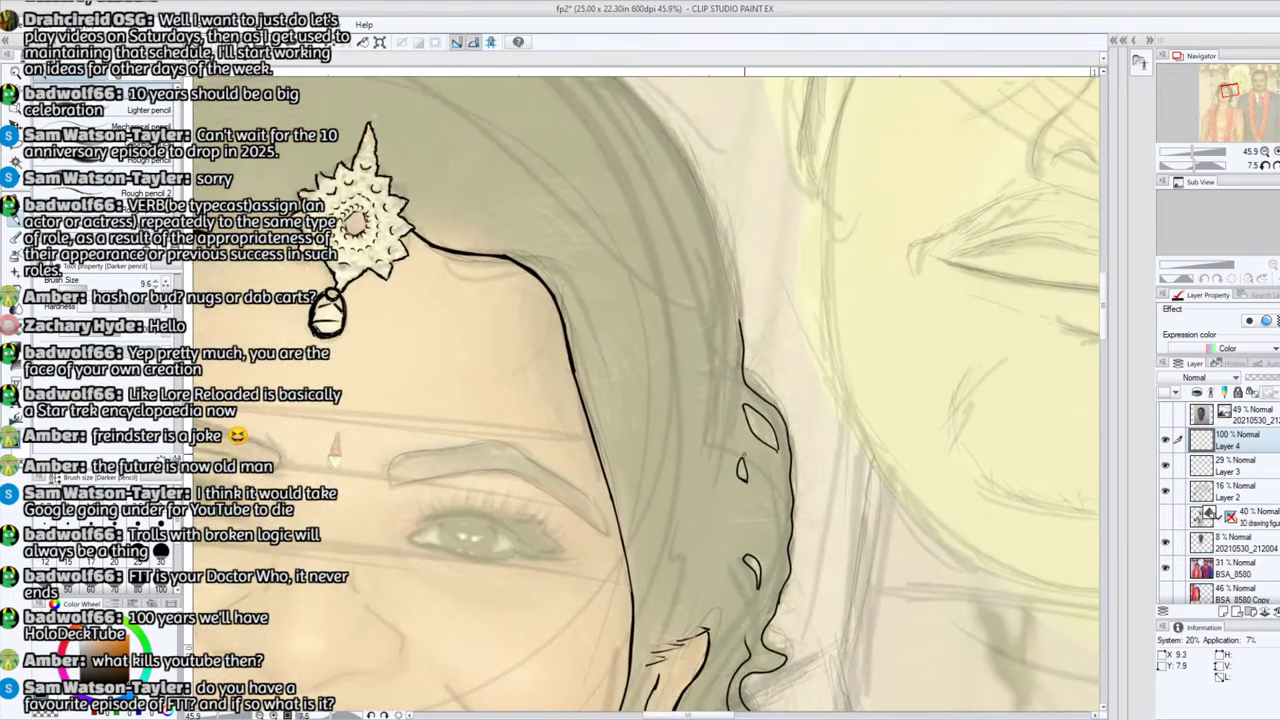
Step: Add curved strand lines beside the hair gaps and trace the wavy outer hair edge from the bulge up toward the crown
{"action": "left_click_drag", "start_coordinate": [1197, 167], "coordinate": [1165, 166]}
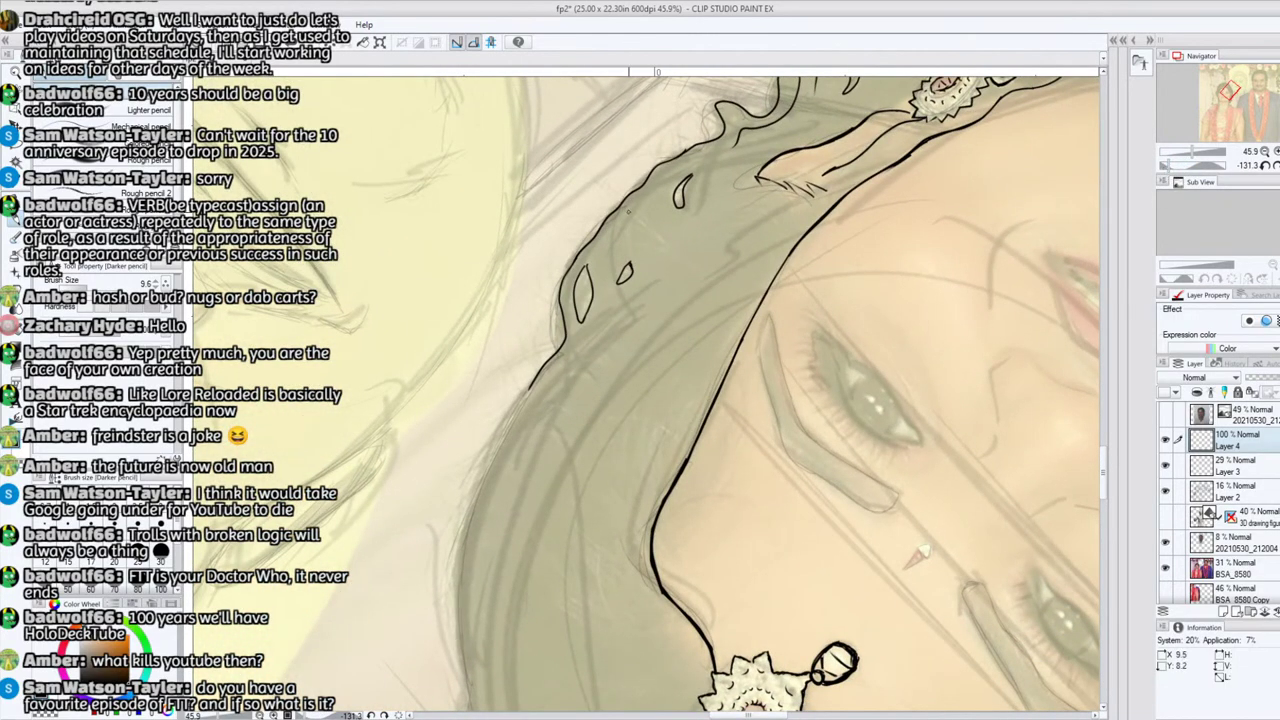
{"action": "left_click_drag", "start_coordinate": [644, 214], "coordinate": [641, 262]}
{"action": "left_click_drag", "start_coordinate": [735, 142], "coordinate": [710, 170]}
{"action": "mouse_move", "coordinate": [1225, 95]}
{"action": "left_mouse_down"}
{"action": "mouse_move", "coordinate": [1214, 104]}
{"action": "mouse_move", "coordinate": [1209, 82]}
{"action": "mouse_move", "coordinate": [1227, 88]}
{"action": "left_mouse_up"}
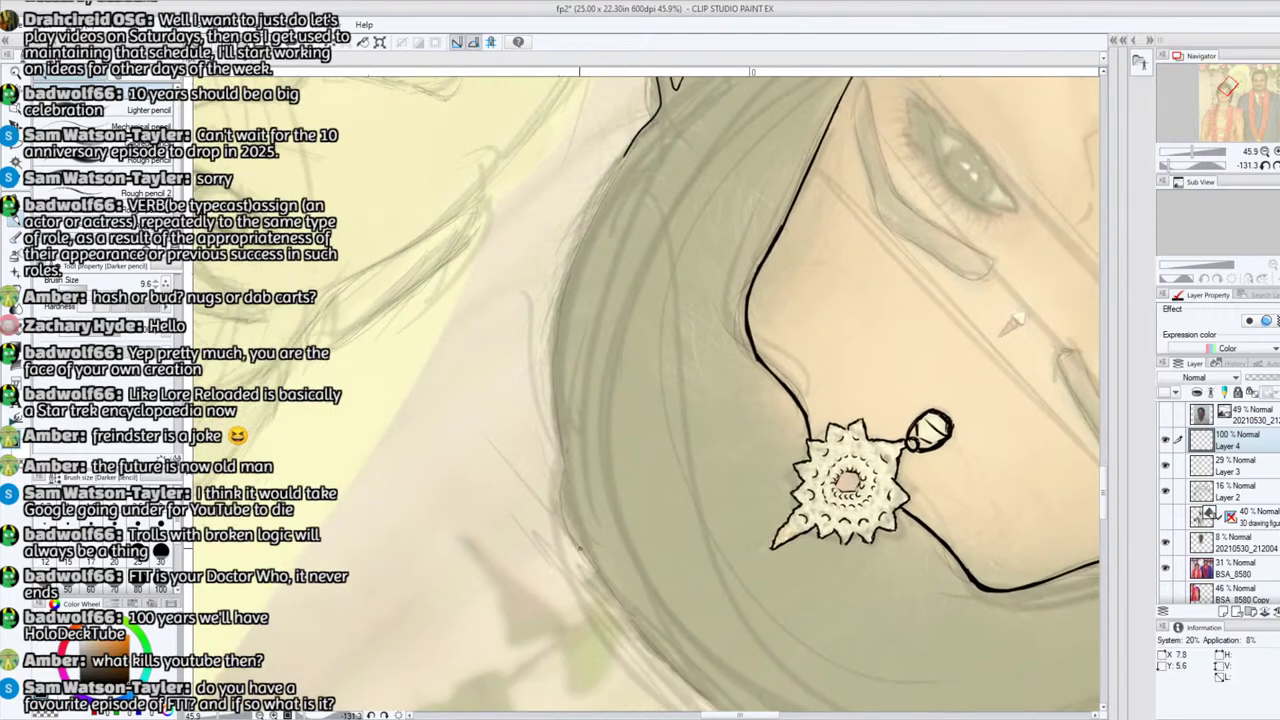
{"action": "mouse_move", "coordinate": [579, 548]}
{"action": "left_mouse_down"}
{"action": "mouse_move", "coordinate": [552, 390]}
{"action": "mouse_move", "coordinate": [570, 246]}
{"action": "mouse_move", "coordinate": [620, 158]}
{"action": "left_mouse_up"}
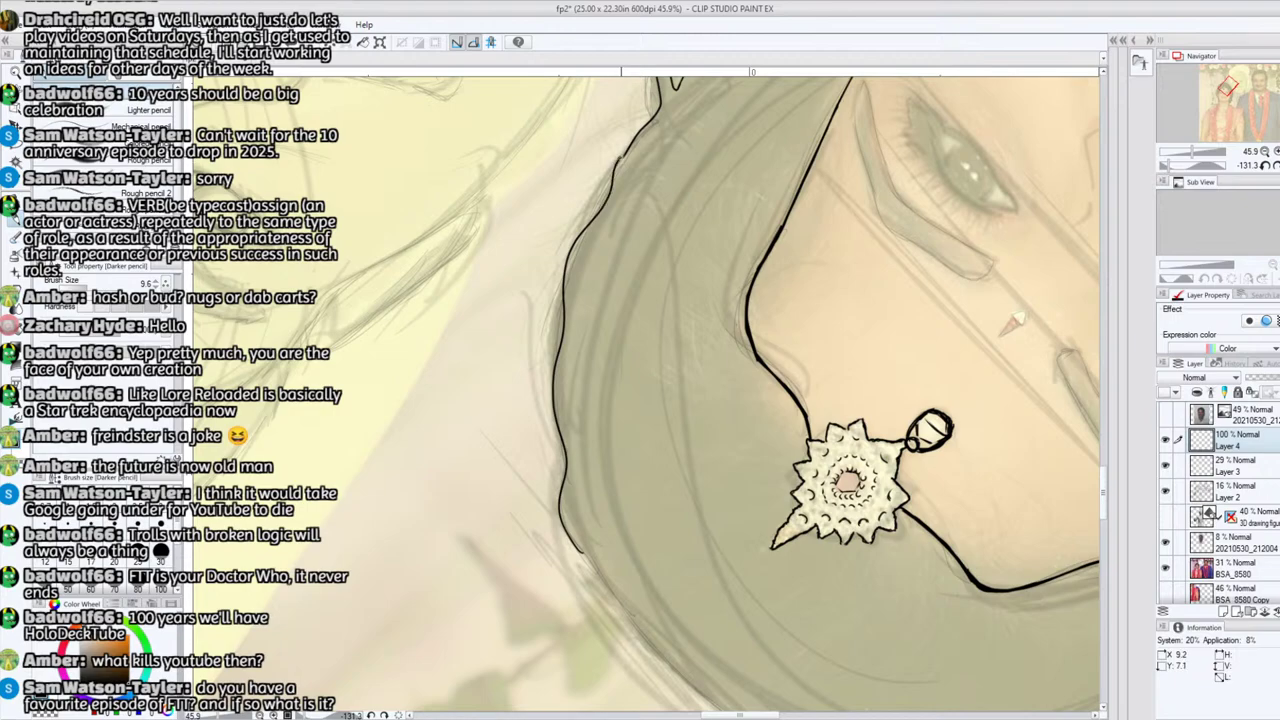
Step: Trace the wavy hair outline over the crown above the forehead ornament toward the picture's left side
{"action": "left_click_drag", "start_coordinate": [1170, 165], "coordinate": [1185, 165]}
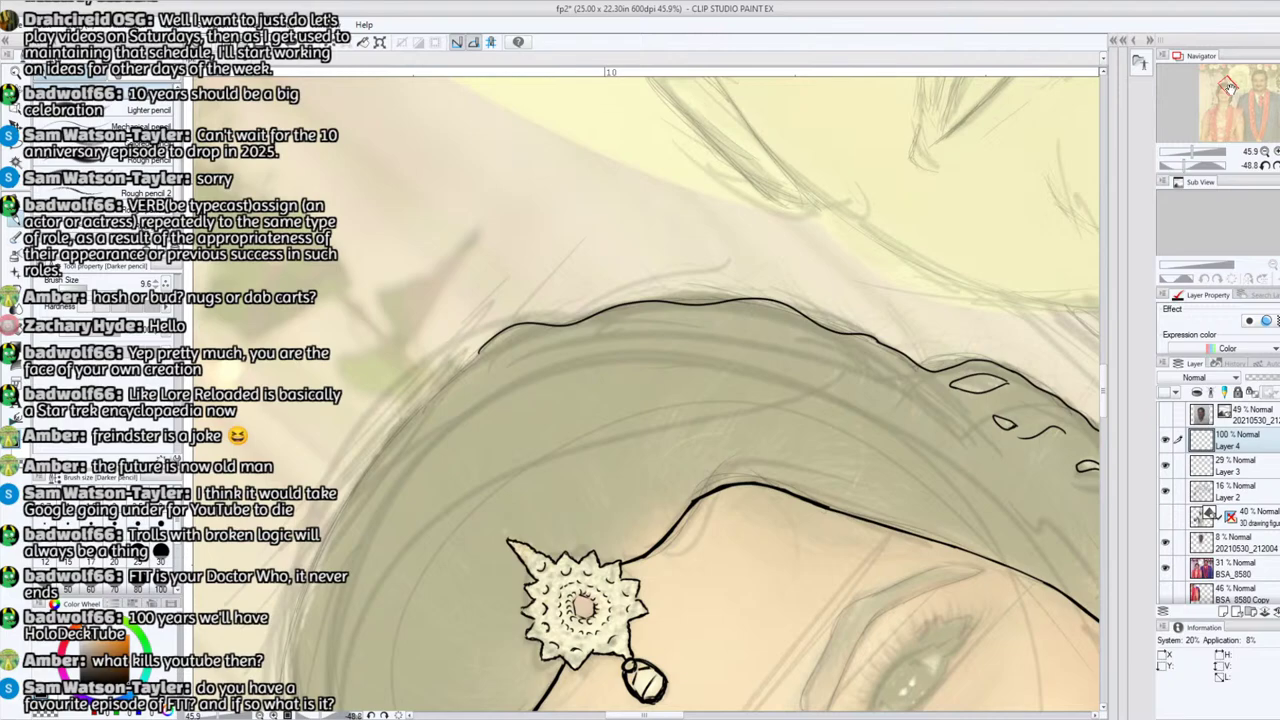
{"action": "left_click_drag", "start_coordinate": [1229, 86], "coordinate": [1224, 86]}
{"action": "left_click_drag", "start_coordinate": [1185, 166], "coordinate": [1191, 166]}
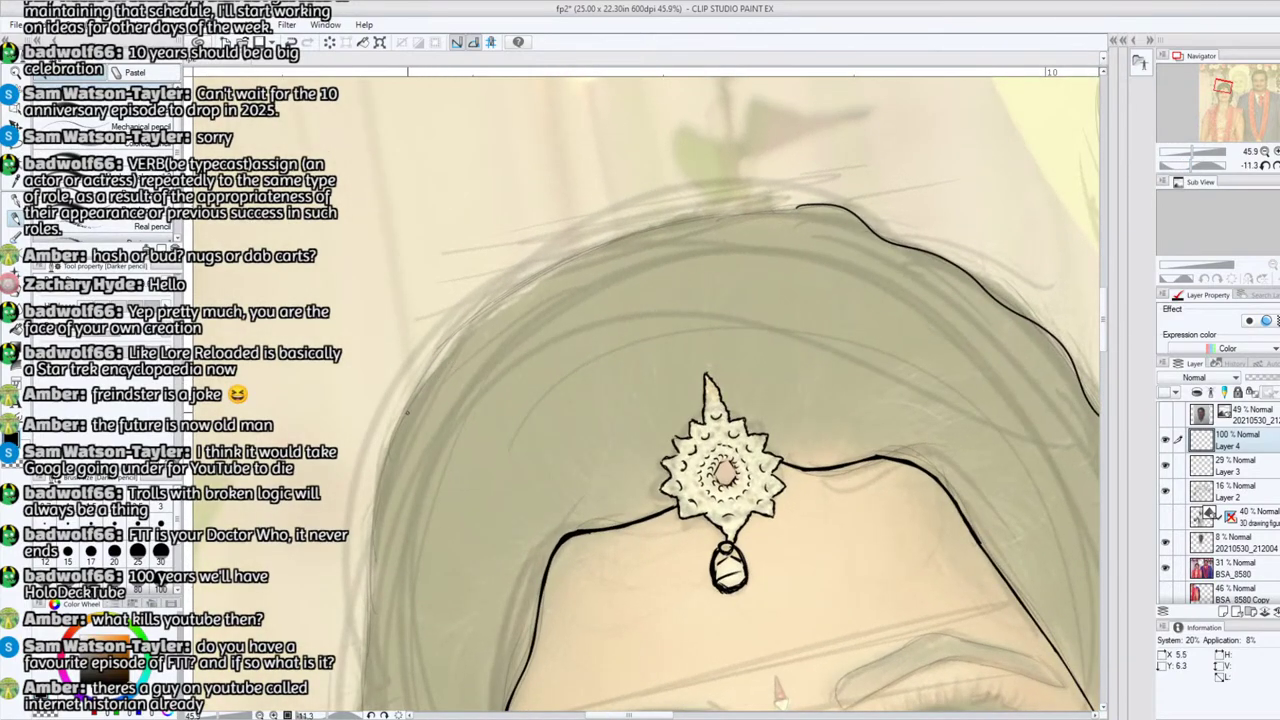
{"action": "mouse_move", "coordinate": [407, 411]}
{"action": "left_mouse_down"}
{"action": "mouse_move", "coordinate": [544, 268]}
{"action": "mouse_move", "coordinate": [647, 220]}
{"action": "mouse_move", "coordinate": [798, 207]}
{"action": "left_mouse_up"}
{"action": "left_click_drag", "start_coordinate": [1191, 165], "coordinate": [1205, 172]}
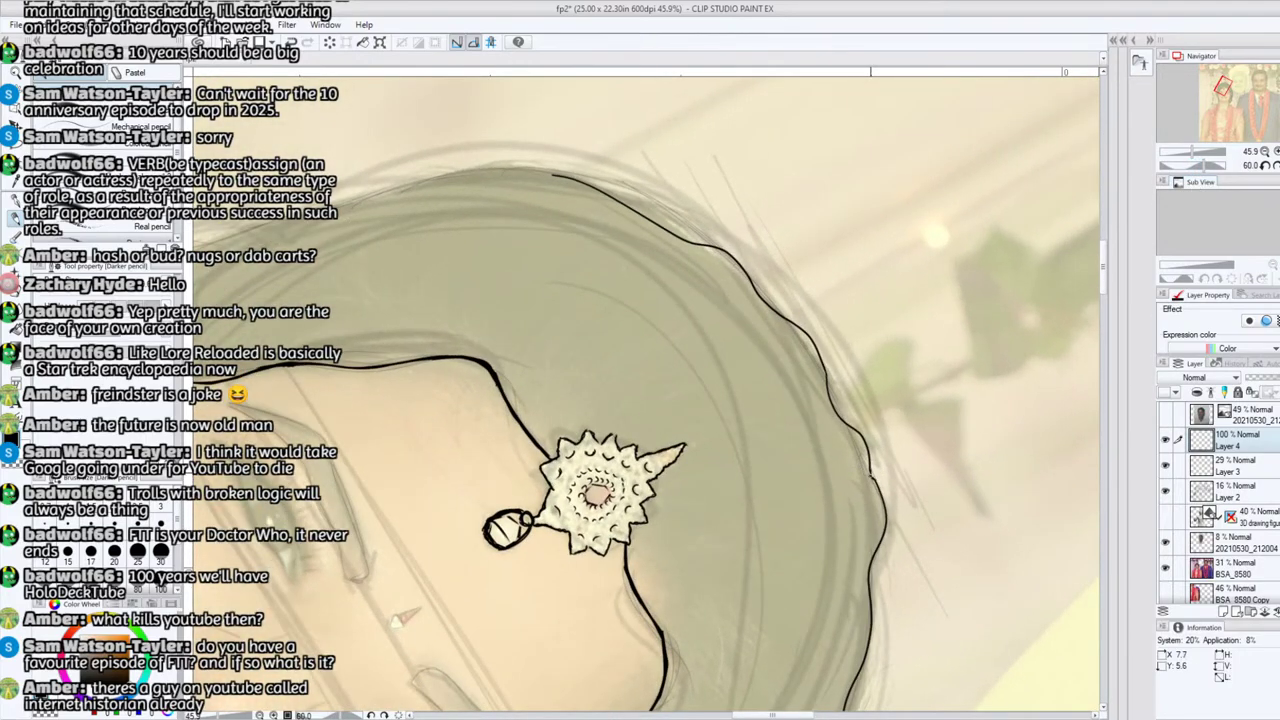
Step: Trace the outer hair edge above the earring on the picture's left side and add wavy inner strand lines
{"action": "left_click_drag", "start_coordinate": [1203, 166], "coordinate": [1212, 166]}
{"action": "left_click_drag", "start_coordinate": [1224, 87], "coordinate": [1216, 90]}
{"action": "left_click_drag", "start_coordinate": [1213, 166], "coordinate": [1195, 166]}
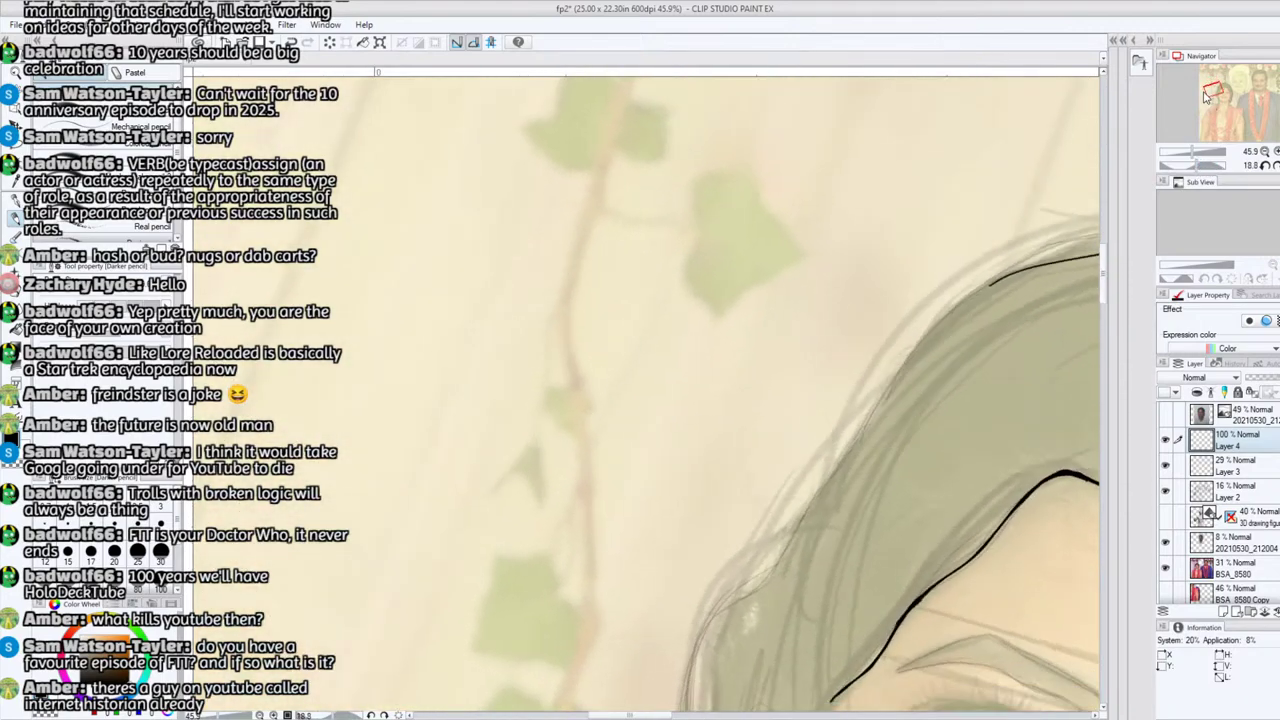
{"action": "left_click_drag", "start_coordinate": [1216, 91], "coordinate": [1221, 94]}
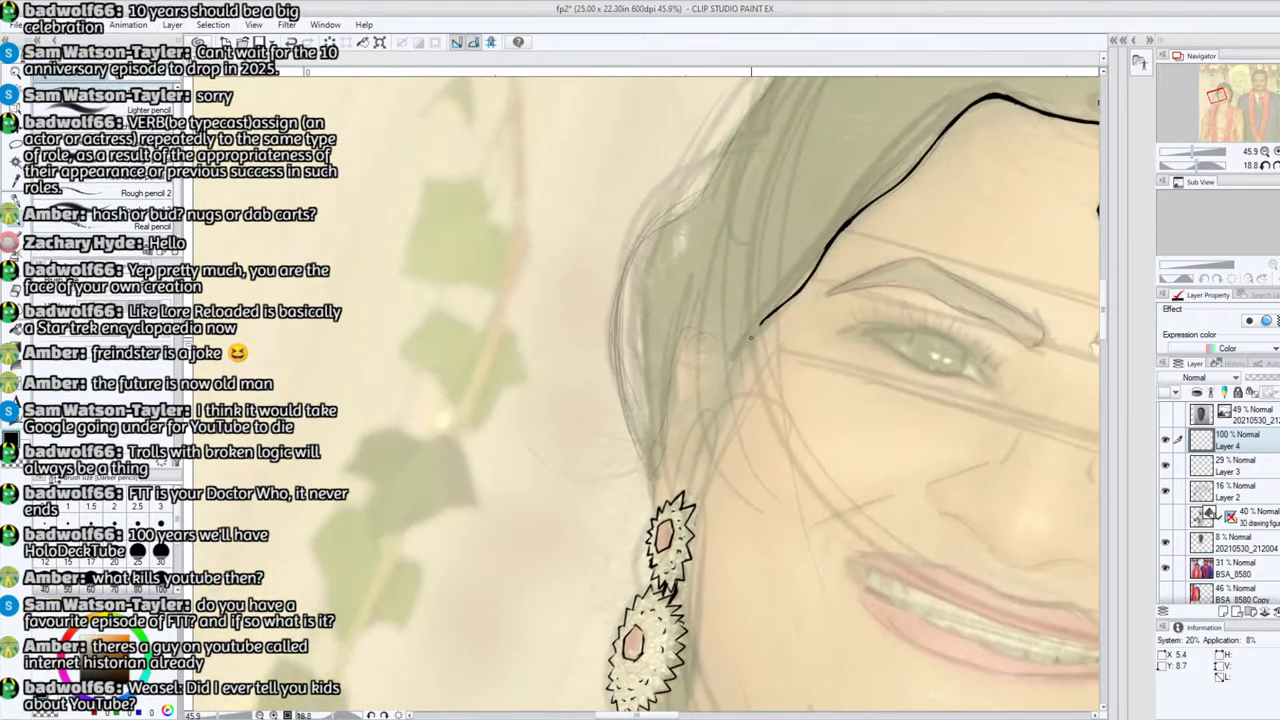
{"action": "mouse_move", "coordinate": [647, 471]}
{"action": "left_mouse_down"}
{"action": "mouse_move", "coordinate": [626, 282]}
{"action": "mouse_move", "coordinate": [645, 238]}
{"action": "mouse_move", "coordinate": [692, 204]}
{"action": "left_mouse_up"}
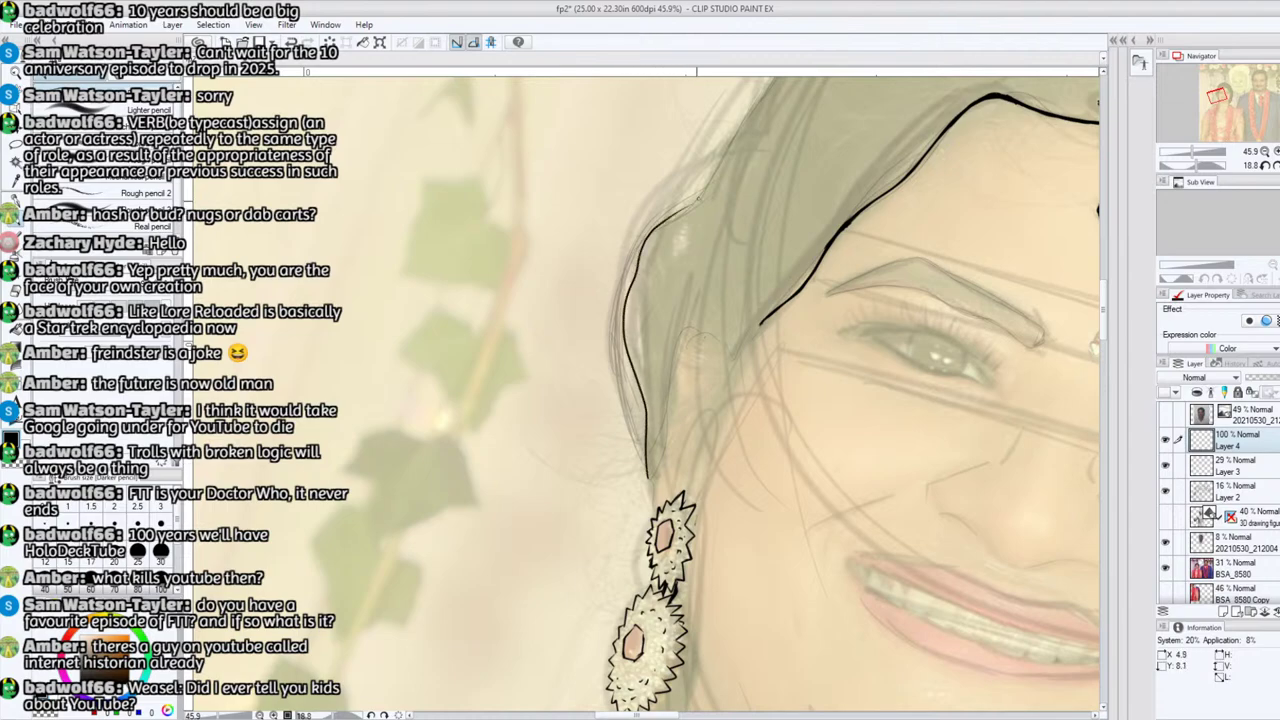
{"action": "mouse_move", "coordinate": [652, 413]}
{"action": "left_mouse_down"}
{"action": "mouse_move", "coordinate": [644, 286]}
{"action": "mouse_move", "coordinate": [686, 228]}
{"action": "left_mouse_up"}
{"action": "left_click_drag", "start_coordinate": [663, 414], "coordinate": [669, 298]}
Step: Continue the hair outline from the picture's left side up to the crown, joining it to the existing line
{"action": "left_click_drag", "start_coordinate": [1221, 98], "coordinate": [1218, 90]}
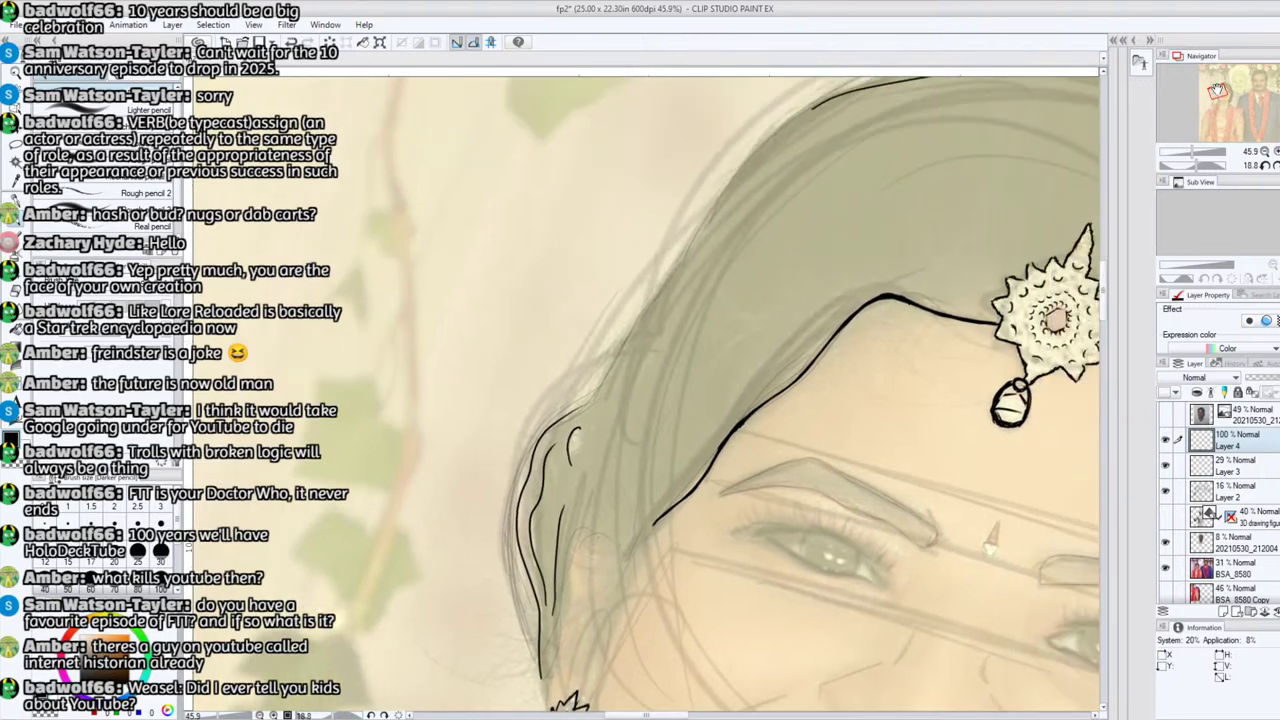
{"action": "mouse_move", "coordinate": [590, 398]}
{"action": "left_mouse_down"}
{"action": "mouse_move", "coordinate": [571, 412]}
{"action": "mouse_move", "coordinate": [658, 292]}
{"action": "left_mouse_up"}
{"action": "left_click_drag", "start_coordinate": [1218, 93], "coordinate": [1221, 88]}
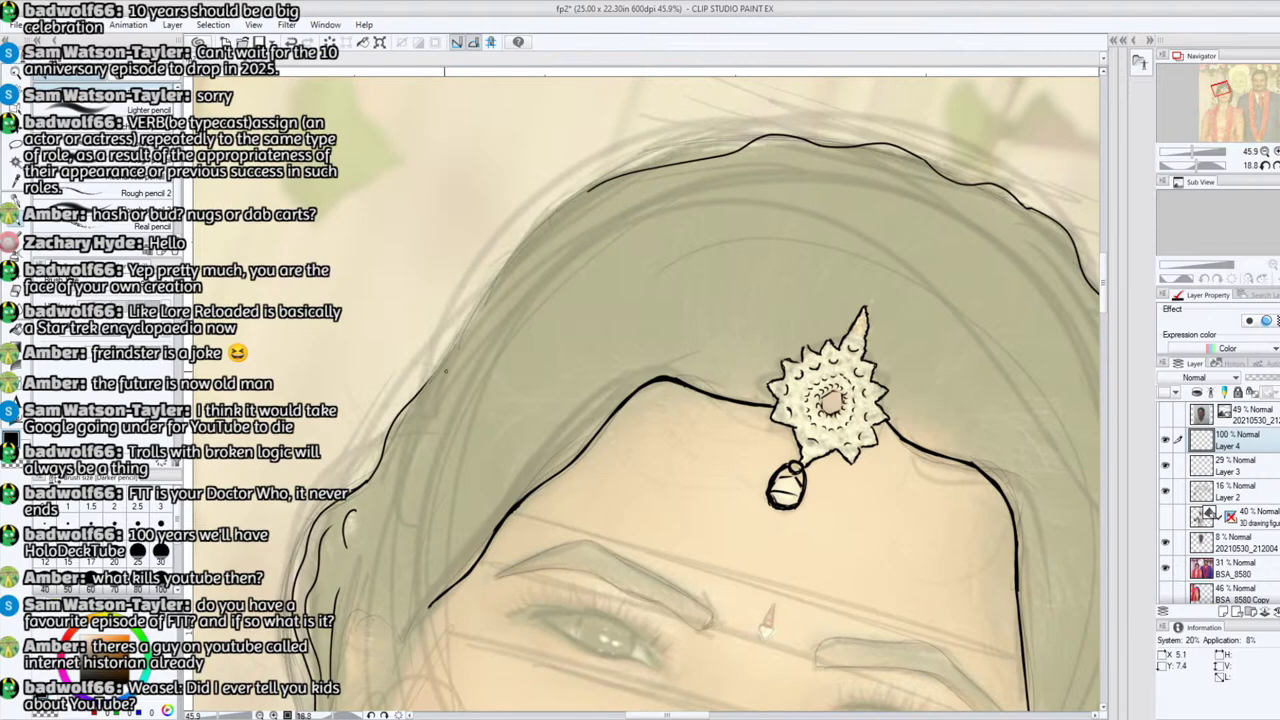
{"action": "mouse_move", "coordinate": [416, 391]}
{"action": "left_mouse_down"}
{"action": "mouse_move", "coordinate": [500, 260]}
{"action": "mouse_move", "coordinate": [588, 186]}
{"action": "left_mouse_up"}
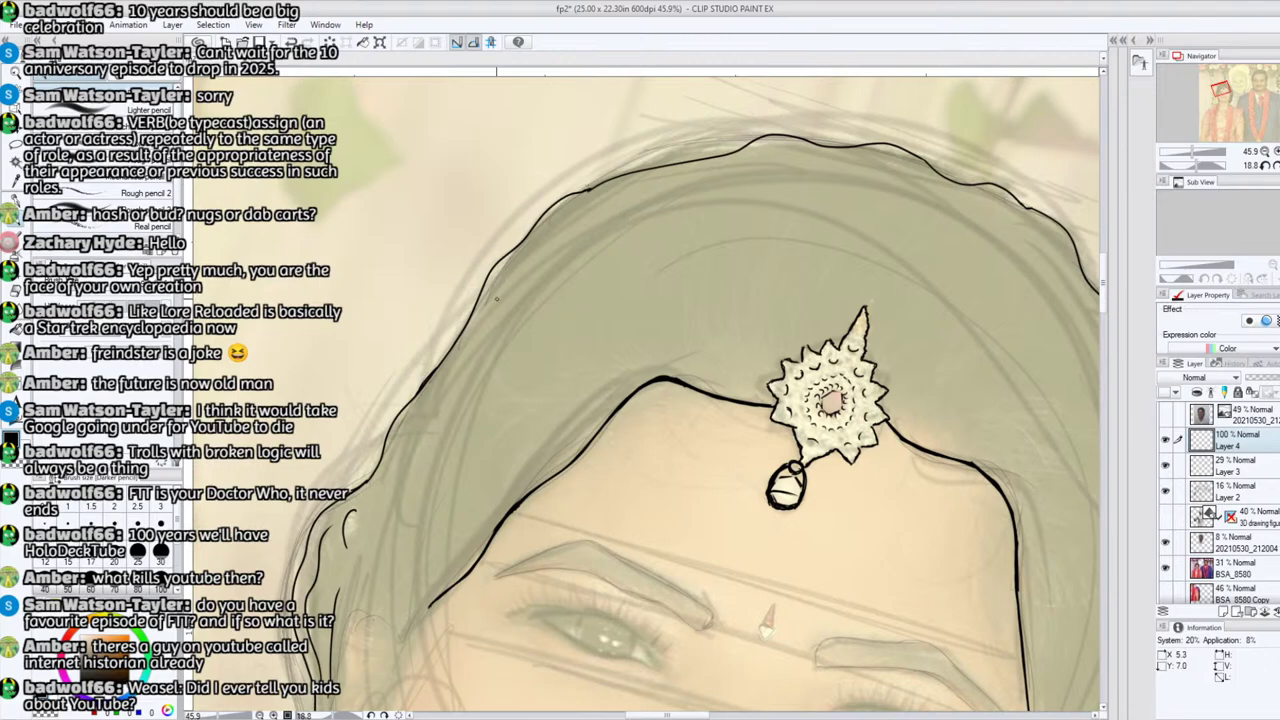
{"action": "left_click_drag", "start_coordinate": [488, 305], "coordinate": [566, 200]}
{"action": "left_click_drag", "start_coordinate": [1221, 92], "coordinate": [1218, 101]}
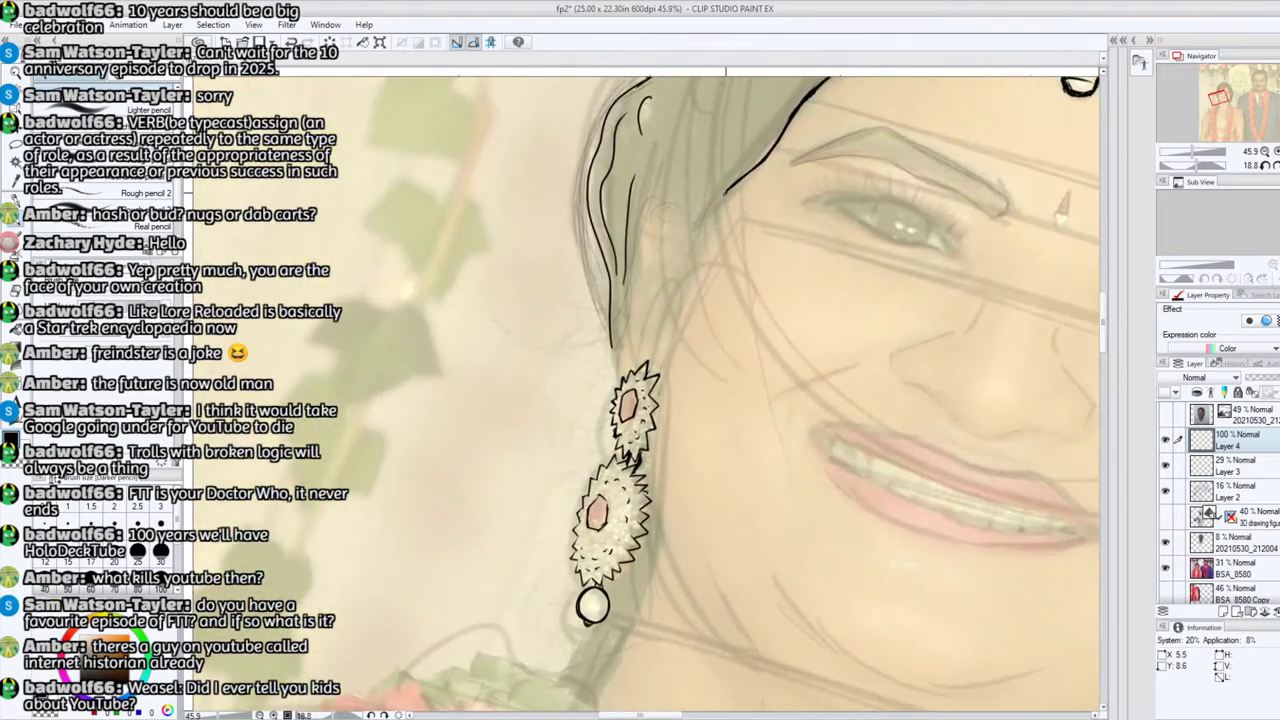
Step: Trace the hairline from the temple down to the earring on the picture's left side and both edges of the ear
{"action": "left_click_drag", "start_coordinate": [722, 193], "coordinate": [662, 366]}
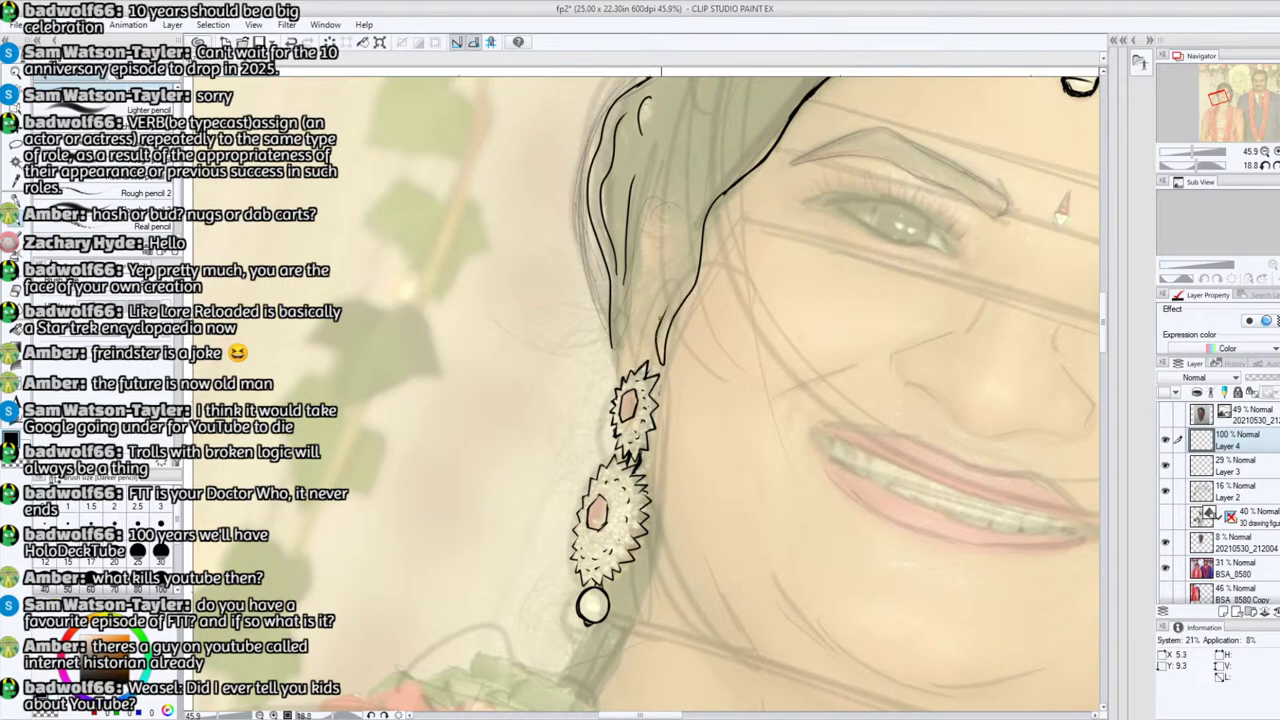
{"action": "mouse_move", "coordinate": [664, 318]}
{"action": "left_mouse_down"}
{"action": "mouse_move", "coordinate": [686, 250]}
{"action": "mouse_move", "coordinate": [670, 222]}
{"action": "mouse_move", "coordinate": [684, 212]}
{"action": "left_mouse_up"}
{"action": "left_click_drag", "start_coordinate": [624, 360], "coordinate": [618, 298]}
{"action": "mouse_move", "coordinate": [622, 344]}
{"action": "left_mouse_down"}
{"action": "mouse_move", "coordinate": [647, 216]}
{"action": "mouse_move", "coordinate": [618, 358]}
{"action": "left_mouse_up"}
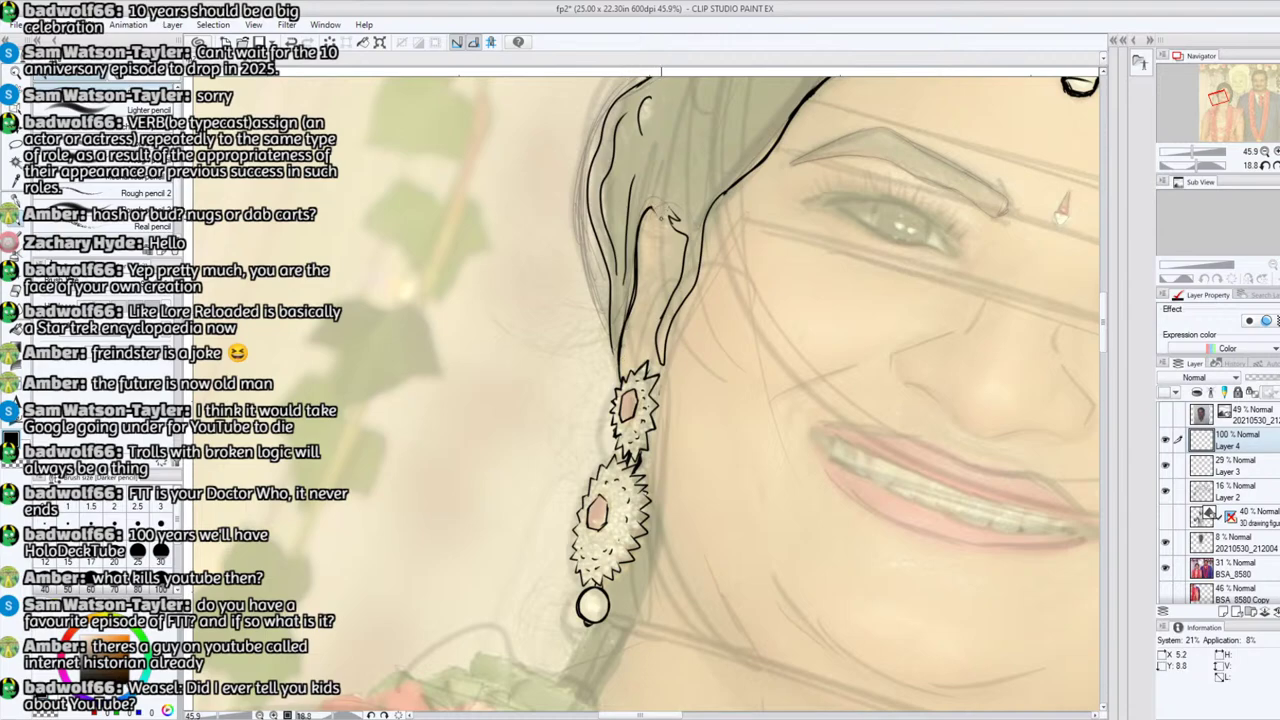
Step: Trace the ear's top and inner fold, and outline the small bindi between the eyebrows
{"action": "left_click_drag", "start_coordinate": [660, 214], "coordinate": [652, 208]}
{"action": "left_click_drag", "start_coordinate": [656, 261], "coordinate": [663, 279]}
{"action": "left_click_drag", "start_coordinate": [1223, 98], "coordinate": [1222, 93]}
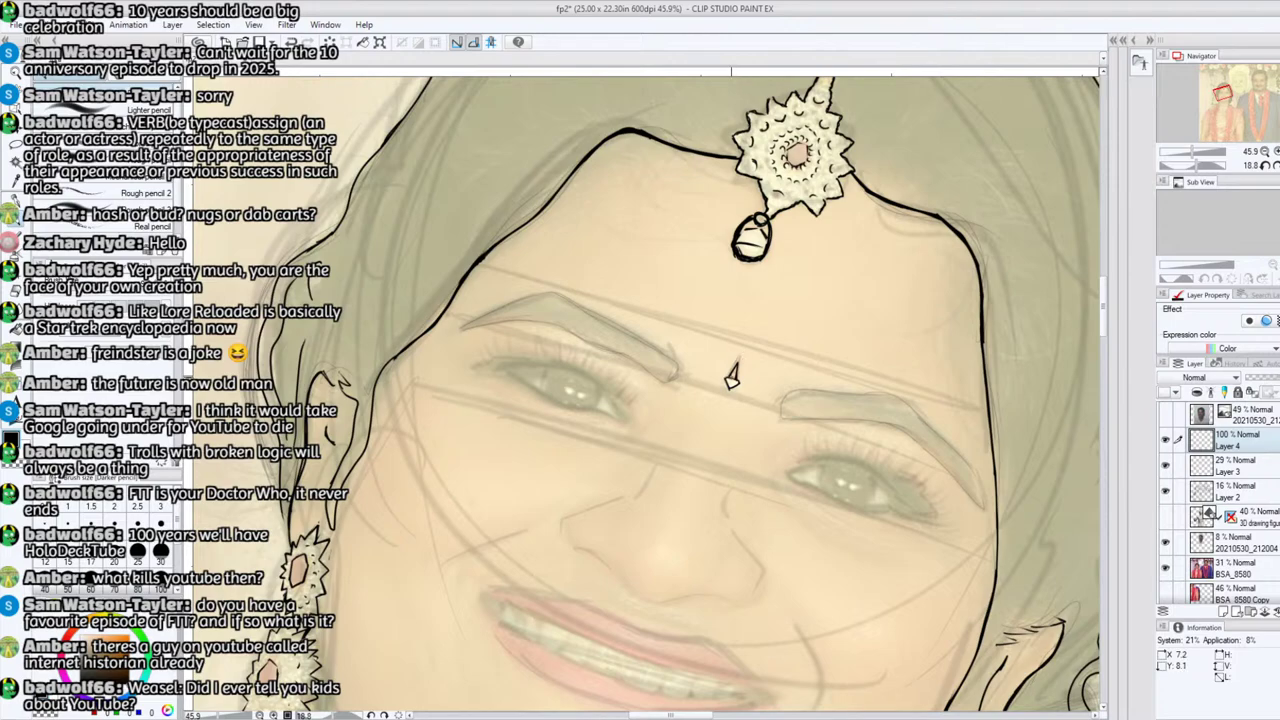
Step: Outline the tapered tail of the eyebrow on the picture's left side with smooth pencil strokes
{"action": "left_click_drag", "start_coordinate": [1197, 166], "coordinate": [1187, 166]}
{"action": "left_click", "coordinate": [1196, 150]}
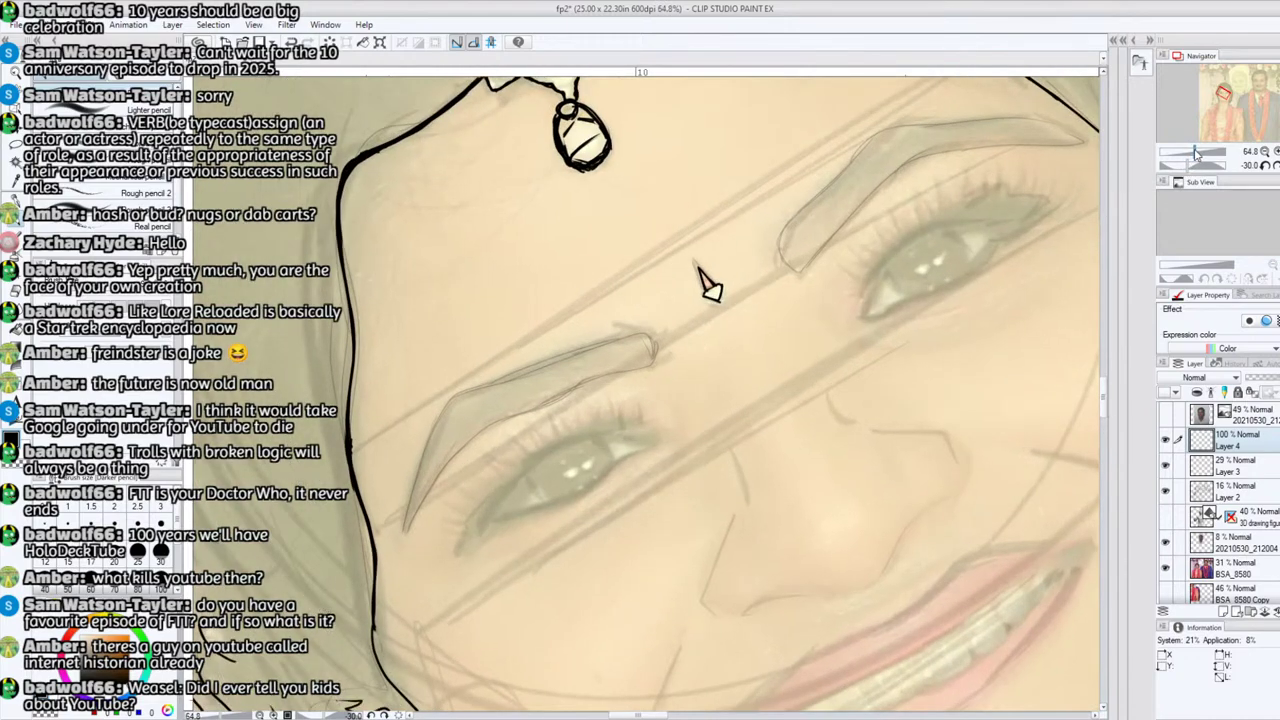
{"action": "left_click", "coordinate": [1222, 92]}
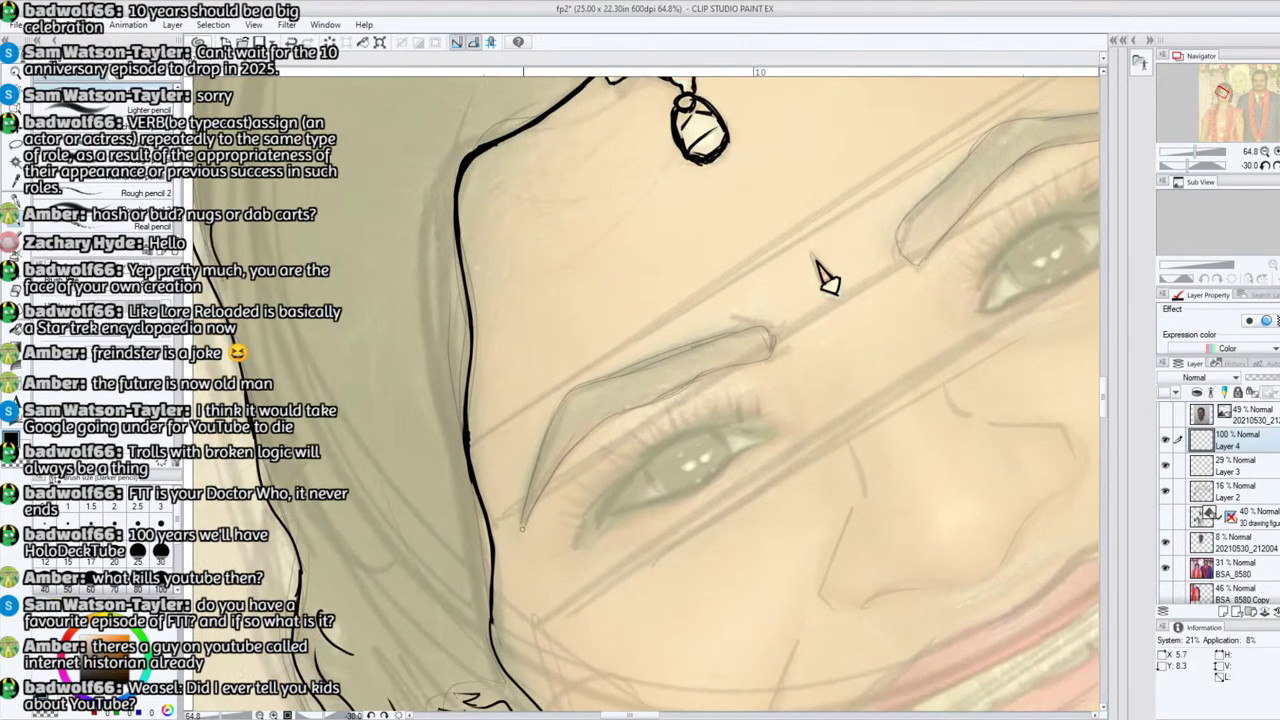
{"action": "mouse_move", "coordinate": [523, 525]}
{"action": "left_mouse_down"}
{"action": "mouse_move", "coordinate": [543, 451]}
{"action": "mouse_move", "coordinate": [524, 508]}
{"action": "left_mouse_up"}
{"action": "left_click_drag", "start_coordinate": [550, 428], "coordinate": [523, 520]}
{"action": "left_click_drag", "start_coordinate": [560, 404], "coordinate": [531, 488]}
{"action": "left_click_drag", "start_coordinate": [554, 430], "coordinate": [524, 520]}
{"action": "left_click_drag", "start_coordinate": [566, 392], "coordinate": [546, 434]}
{"action": "left_click_drag", "start_coordinate": [538, 502], "coordinate": [524, 524]}
{"action": "left_click_drag", "start_coordinate": [552, 480], "coordinate": [522, 526]}
{"action": "mouse_move", "coordinate": [570, 456]}
{"action": "left_mouse_down"}
{"action": "mouse_move", "coordinate": [526, 522]}
{"action": "mouse_move", "coordinate": [543, 496]}
{"action": "left_mouse_up"}
{"action": "left_click_drag", "start_coordinate": [590, 432], "coordinate": [554, 482]}
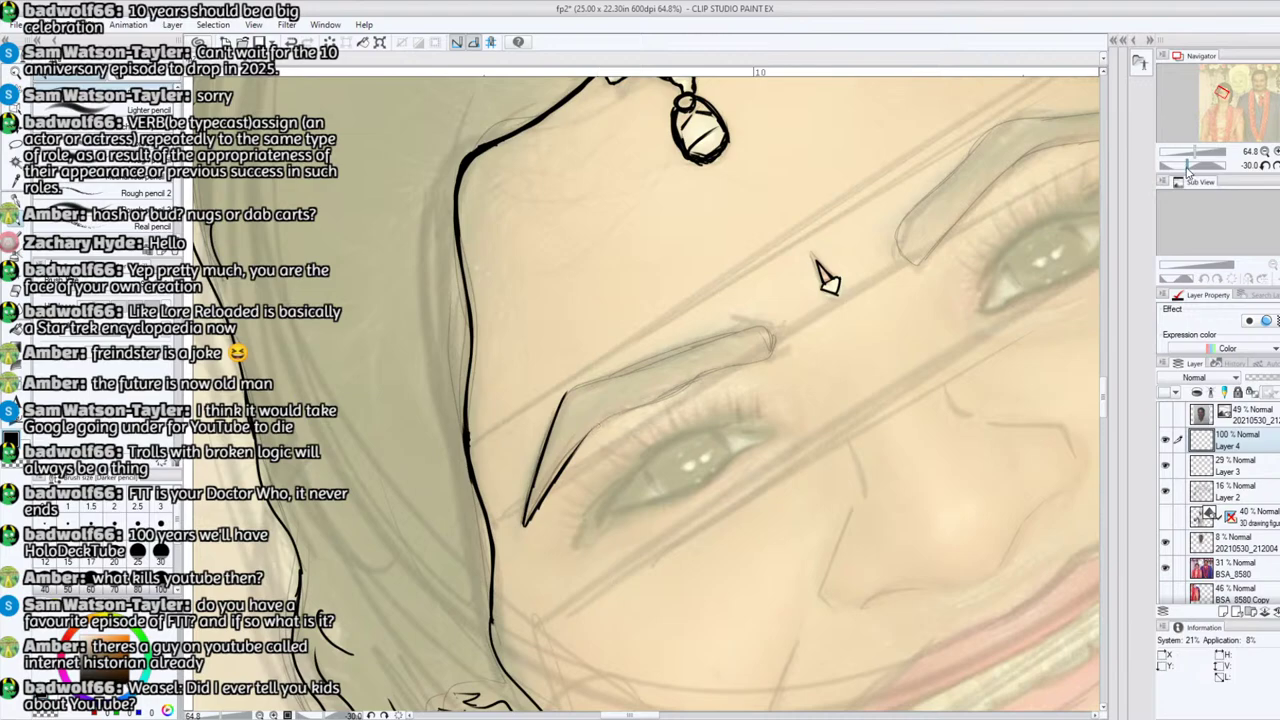
Step: Extend the smooth outline along the lower and upper edges of the left eyebrow toward its inner end
{"action": "left_click_drag", "start_coordinate": [1187, 166], "coordinate": [1176, 165]}
{"action": "mouse_move", "coordinate": [632, 450]}
{"action": "left_mouse_down"}
{"action": "mouse_move", "coordinate": [628, 488]}
{"action": "mouse_move", "coordinate": [650, 404]}
{"action": "mouse_move", "coordinate": [708, 294]}
{"action": "left_mouse_up"}
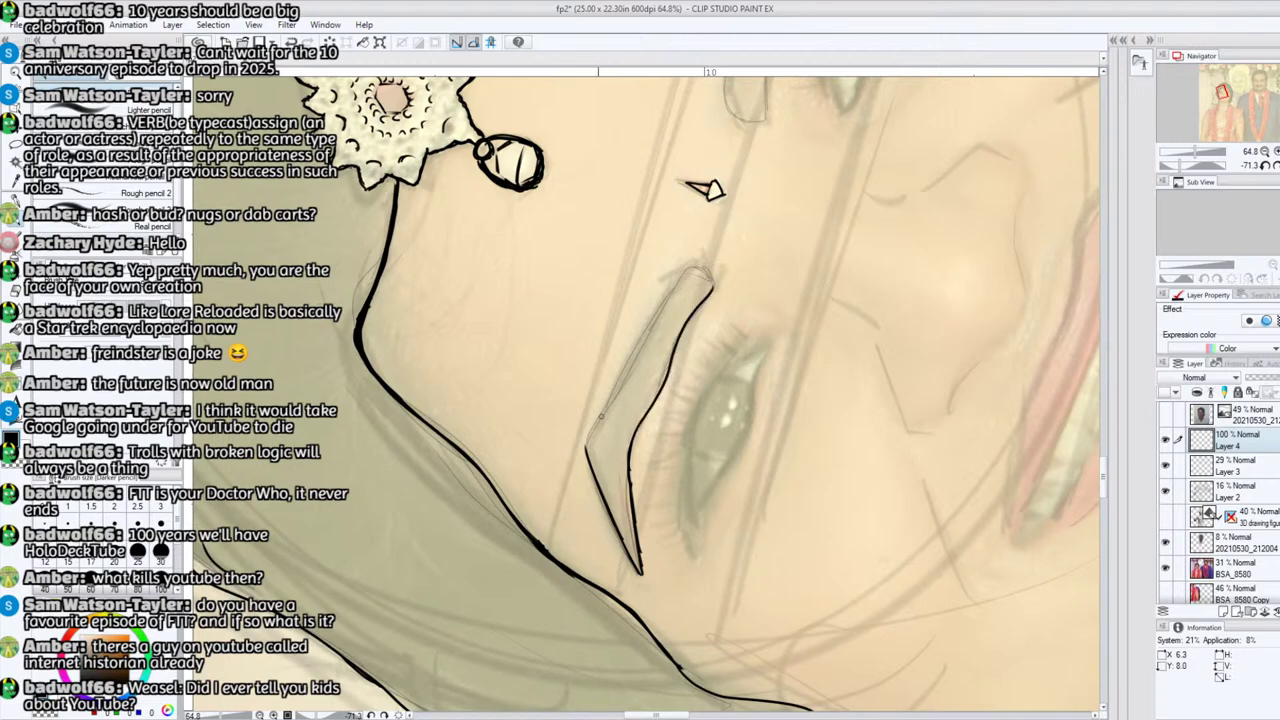
{"action": "mouse_move", "coordinate": [590, 470]}
{"action": "left_mouse_down"}
{"action": "mouse_move", "coordinate": [596, 426]}
{"action": "mouse_move", "coordinate": [626, 388]}
{"action": "mouse_move", "coordinate": [586, 448]}
{"action": "mouse_move", "coordinate": [686, 268]}
{"action": "left_mouse_up"}
{"action": "mouse_move", "coordinate": [1180, 164]}
{"action": "left_mouse_down"}
{"action": "mouse_move", "coordinate": [1199, 178]}
{"action": "mouse_move", "coordinate": [1185, 169]}
{"action": "left_mouse_up"}
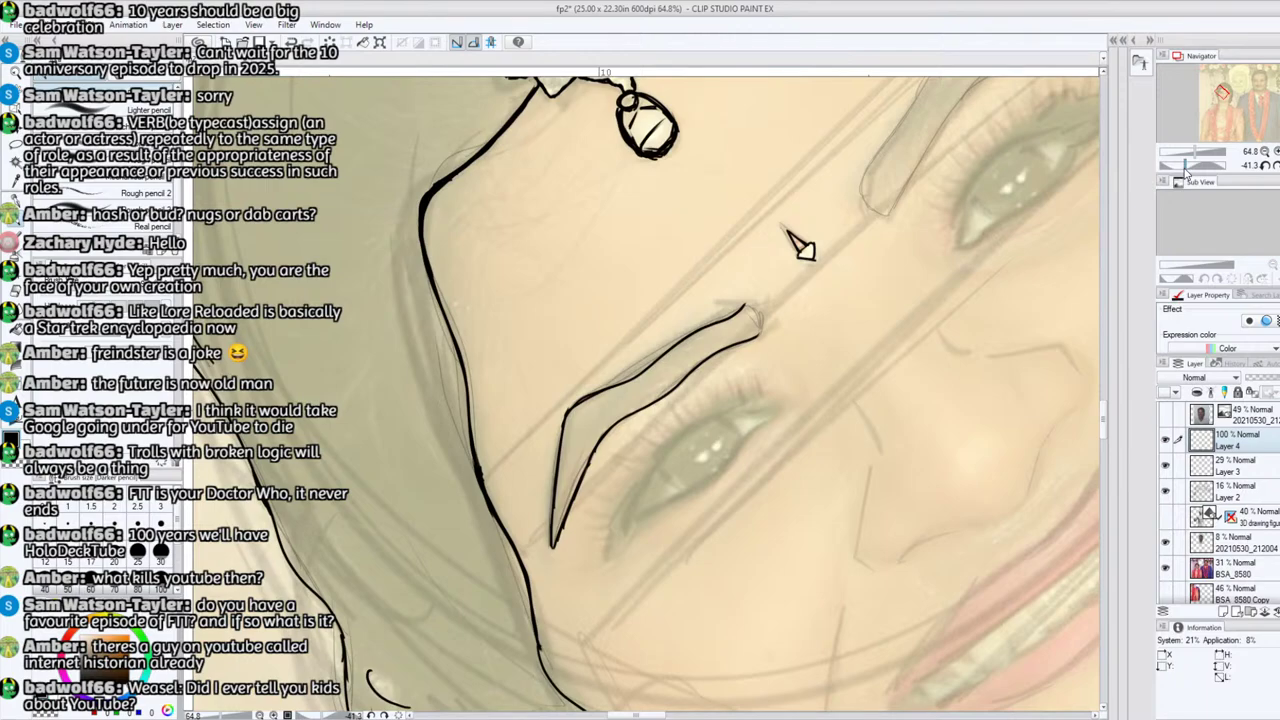
Step: Erase the smooth outline of the eyebrow on the picture's left side
{"action": "key", "text": "e"}
{"action": "mouse_move", "coordinate": [550, 543]}
{"action": "left_mouse_down"}
{"action": "mouse_move", "coordinate": [572, 389]}
{"action": "mouse_move", "coordinate": [554, 524]}
{"action": "mouse_move", "coordinate": [645, 392]}
{"action": "mouse_move", "coordinate": [571, 378]}
{"action": "mouse_move", "coordinate": [557, 514]}
{"action": "left_mouse_up"}
{"action": "left_click", "coordinate": [103, 290]}
{"action": "mouse_move", "coordinate": [613, 367]}
{"action": "left_mouse_down"}
{"action": "mouse_move", "coordinate": [740, 325]}
{"action": "mouse_move", "coordinate": [598, 440]}
{"action": "mouse_move", "coordinate": [763, 316]}
{"action": "mouse_move", "coordinate": [680, 367]}
{"action": "mouse_move", "coordinate": [751, 299]}
{"action": "mouse_move", "coordinate": [615, 386]}
{"action": "mouse_move", "coordinate": [688, 361]}
{"action": "left_mouse_up"}
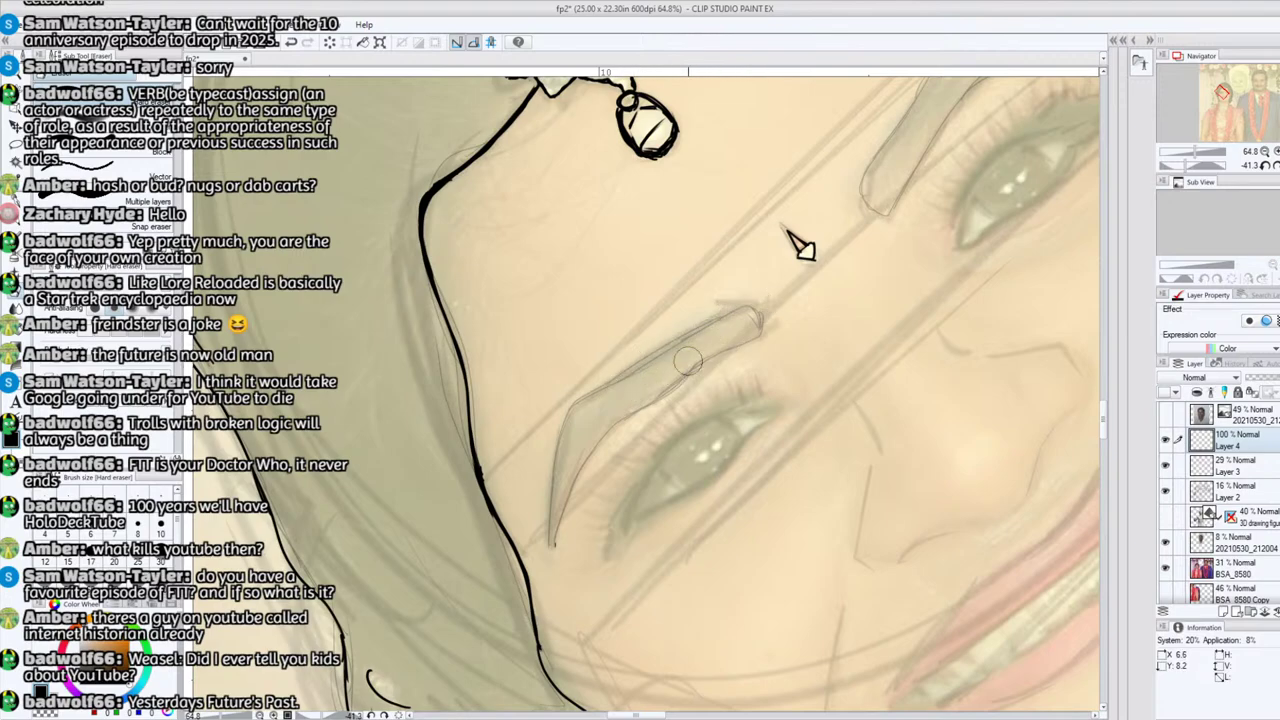
Step: Redraw the left eyebrow's outer tail edge and rounded inner end with short, hair-like pencil strokes
{"action": "left_click", "coordinate": [17, 224]}
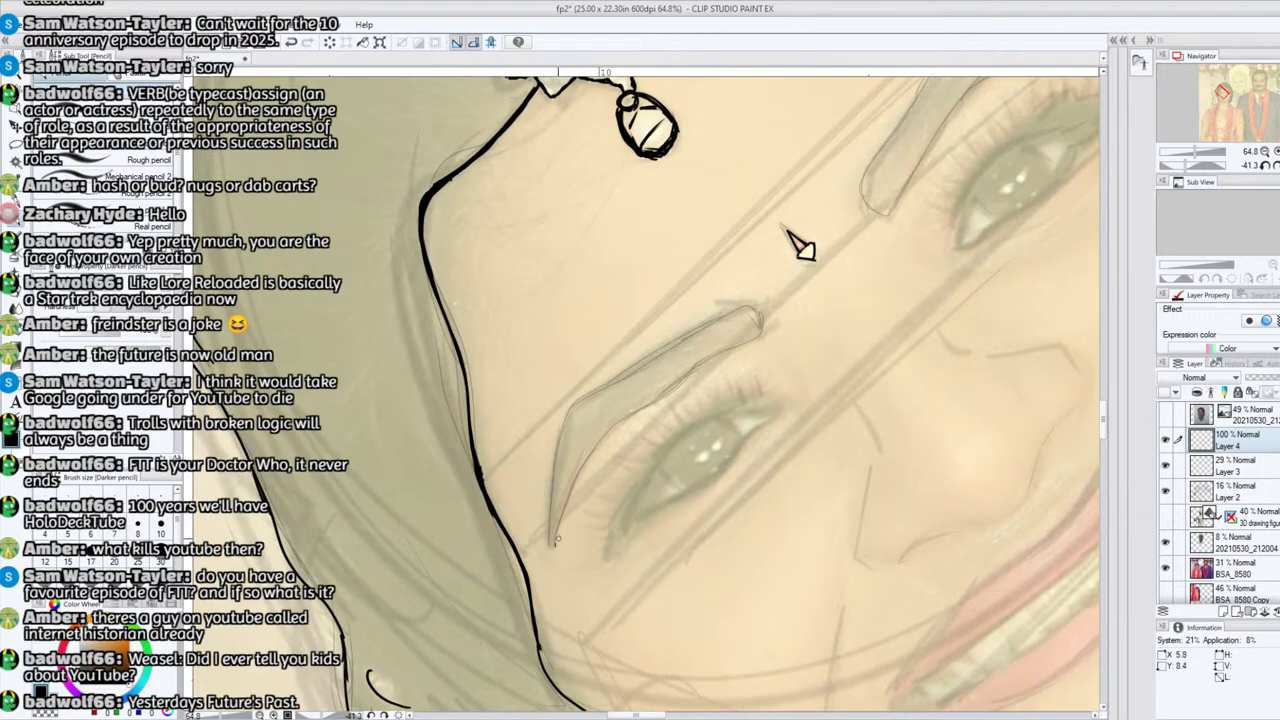
{"action": "mouse_move", "coordinate": [554, 545]}
{"action": "left_mouse_down"}
{"action": "mouse_move", "coordinate": [556, 464]}
{"action": "mouse_move", "coordinate": [580, 396]}
{"action": "left_mouse_up"}
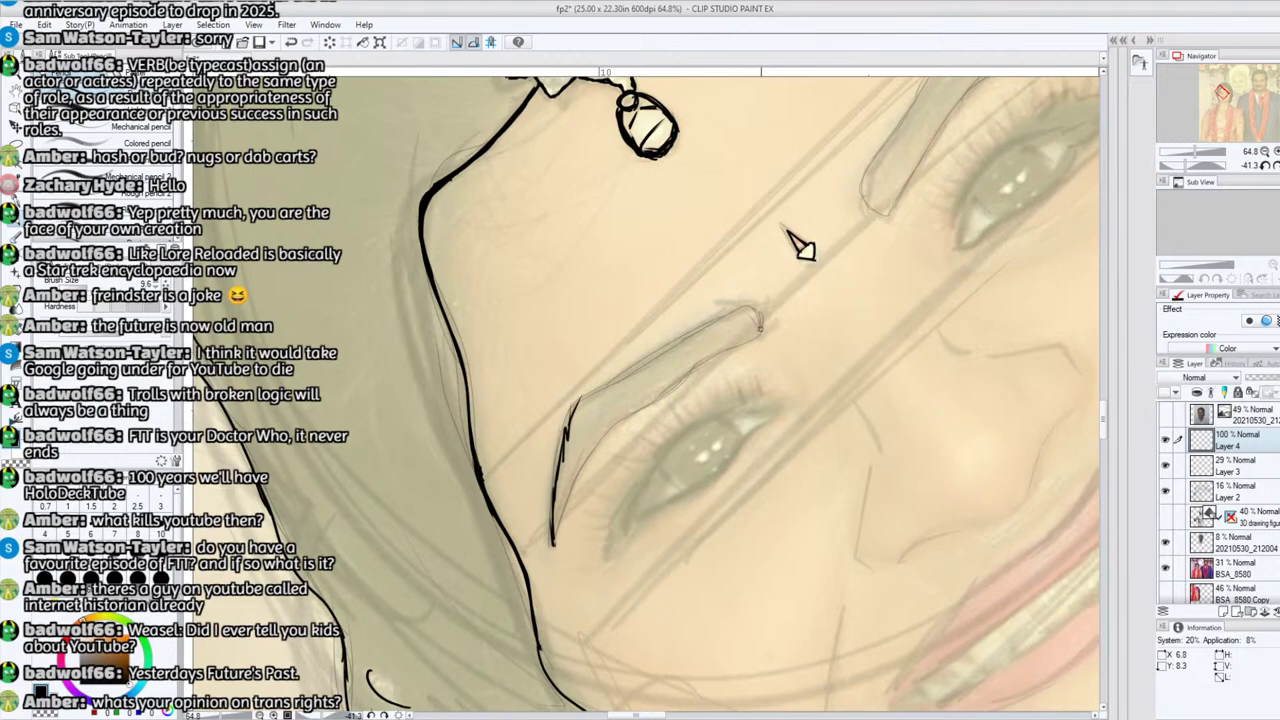
{"action": "mouse_move", "coordinate": [758, 336]}
{"action": "left_mouse_down"}
{"action": "mouse_move", "coordinate": [726, 304]}
{"action": "mouse_move", "coordinate": [740, 307]}
{"action": "mouse_move", "coordinate": [687, 330]}
{"action": "left_mouse_up"}
Step: Continue the short hair strokes along the left eyebrow's upper edge and its whole lower edge
{"action": "left_click_drag", "start_coordinate": [1186, 165], "coordinate": [1175, 165]}
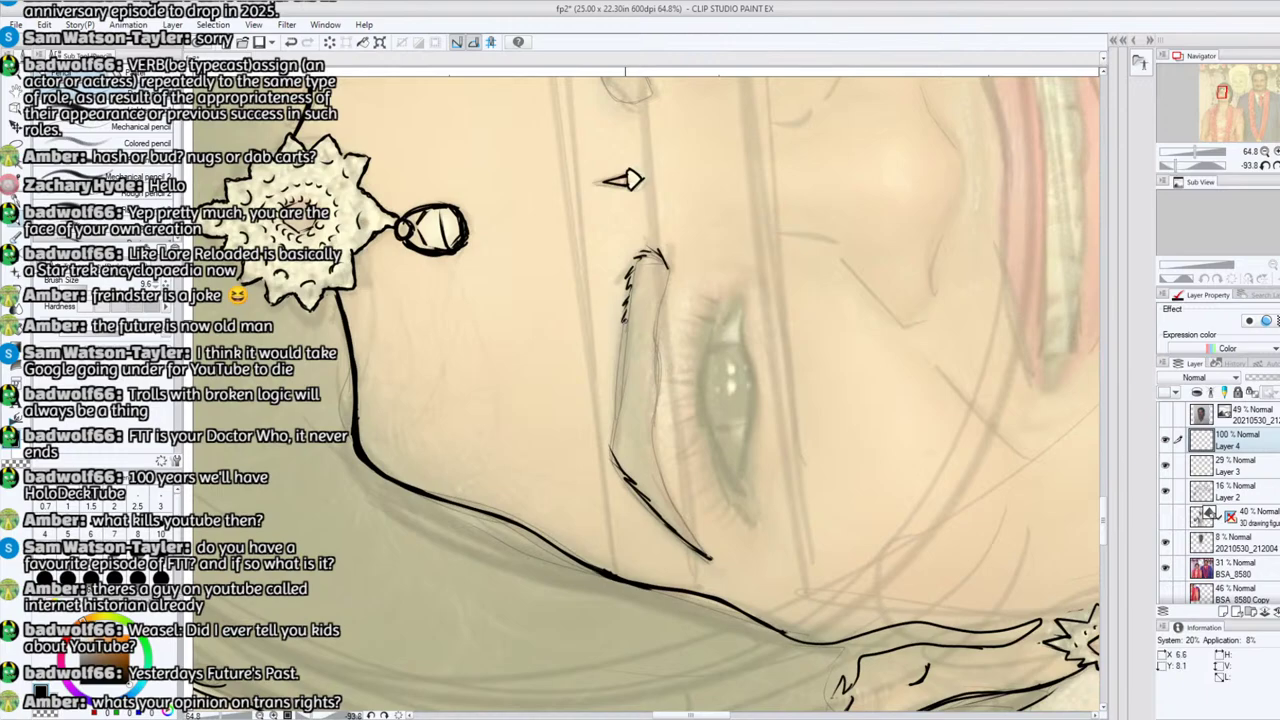
{"action": "left_click_drag", "start_coordinate": [627, 318], "coordinate": [607, 446]}
{"action": "left_click_drag", "start_coordinate": [703, 552], "coordinate": [654, 470]}
{"action": "mouse_move", "coordinate": [660, 476]}
{"action": "left_mouse_down"}
{"action": "mouse_move", "coordinate": [648, 431]}
{"action": "mouse_move", "coordinate": [656, 340]}
{"action": "left_mouse_up"}
{"action": "left_click_drag", "start_coordinate": [664, 348], "coordinate": [666, 268]}
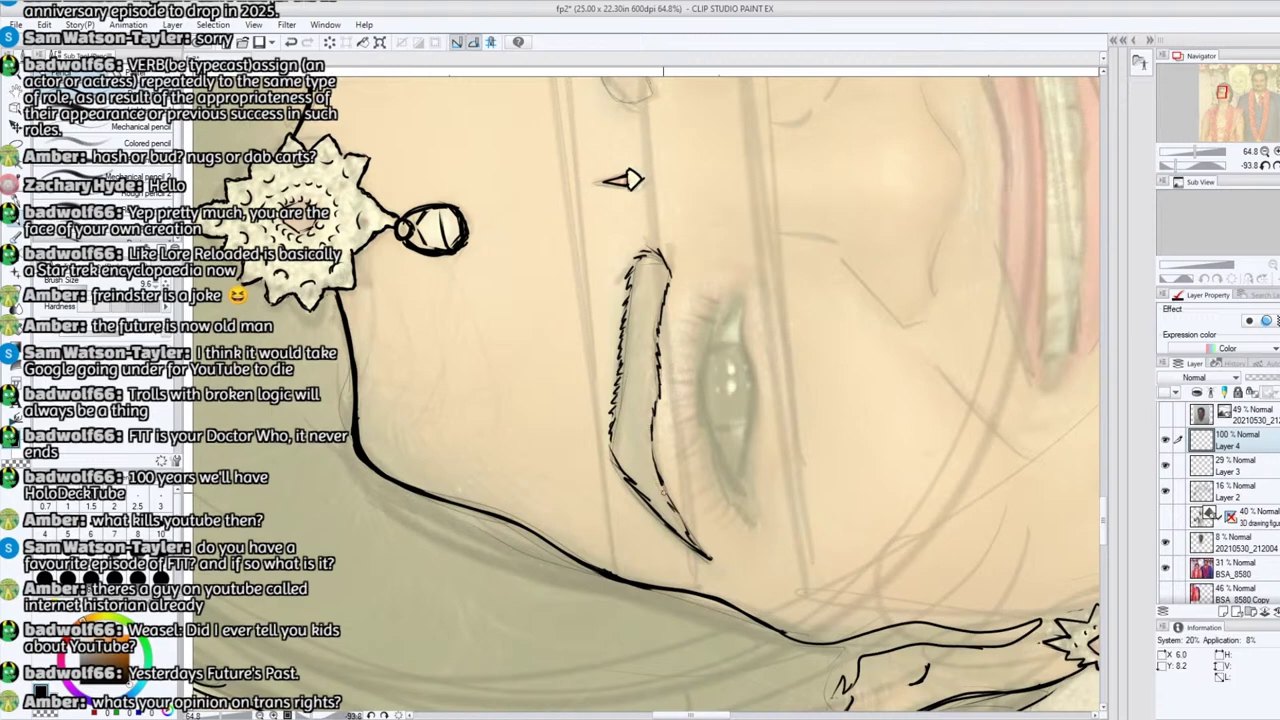
Step: Trace the inner end and upper edge of the eyebrow on the picture's right side with short hair strokes
{"action": "left_click", "coordinate": [1222, 92]}
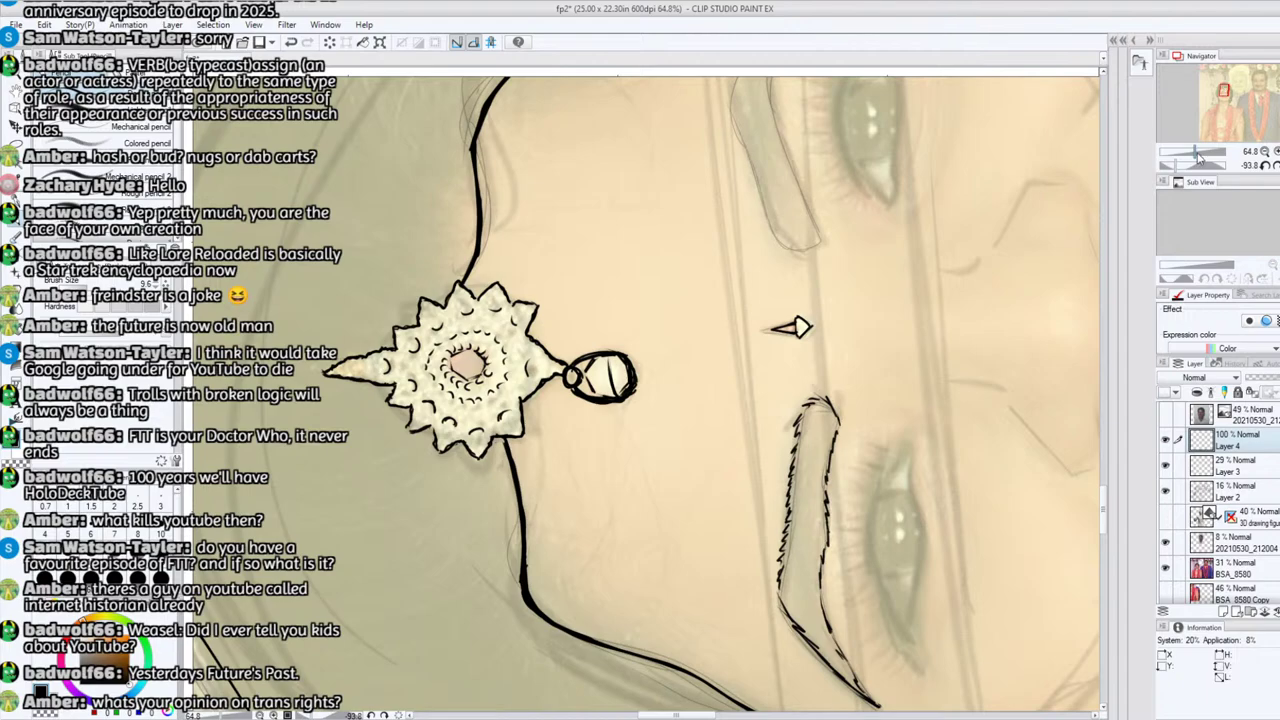
{"action": "left_click_drag", "start_coordinate": [1176, 165], "coordinate": [1198, 153]}
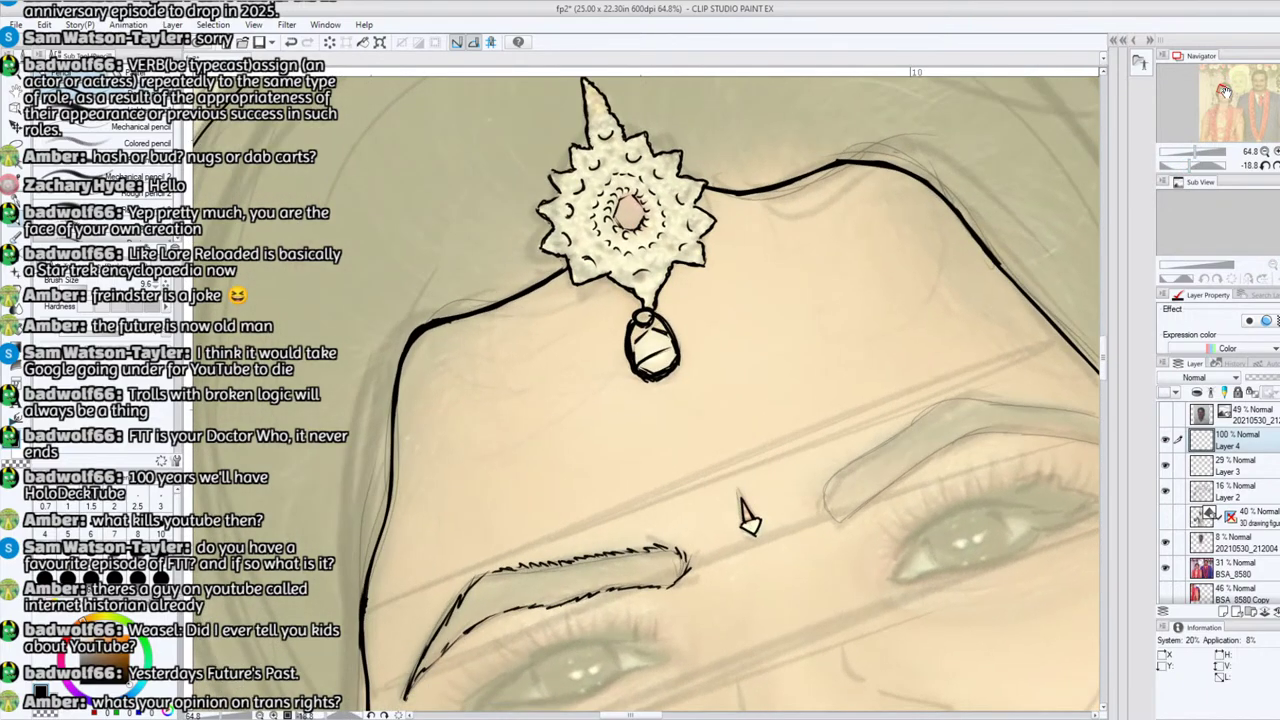
{"action": "left_click_drag", "start_coordinate": [1222, 91], "coordinate": [1226, 93]}
{"action": "mouse_move", "coordinate": [584, 438]}
{"action": "left_mouse_down"}
{"action": "mouse_move", "coordinate": [572, 414]}
{"action": "mouse_move", "coordinate": [598, 375]}
{"action": "mouse_move", "coordinate": [595, 385]}
{"action": "left_mouse_up"}
{"action": "left_click_drag", "start_coordinate": [591, 394], "coordinate": [656, 343]}
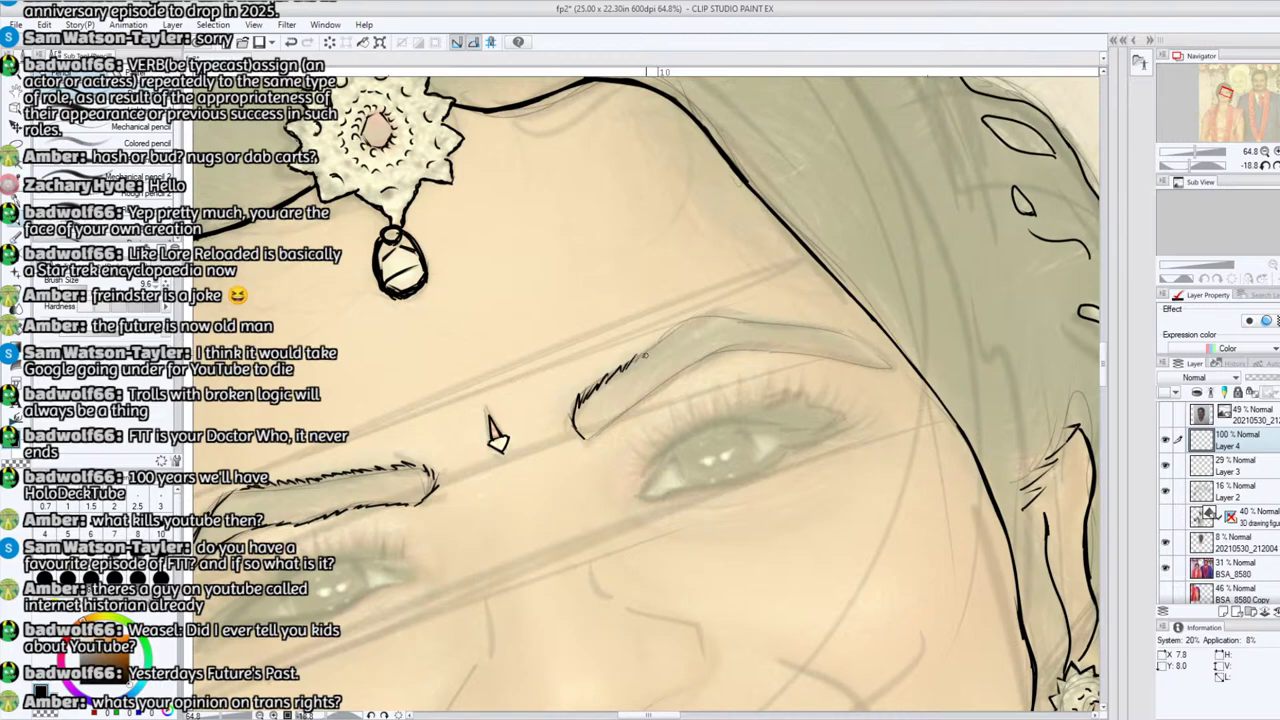
{"action": "left_click_drag", "start_coordinate": [645, 355], "coordinate": [716, 308]}
Step: Trace the right eyebrow's lower edge and tapered tail with short hair strokes to close its outline
{"action": "left_click_drag", "start_coordinate": [497, 435], "coordinate": [747, 276]}
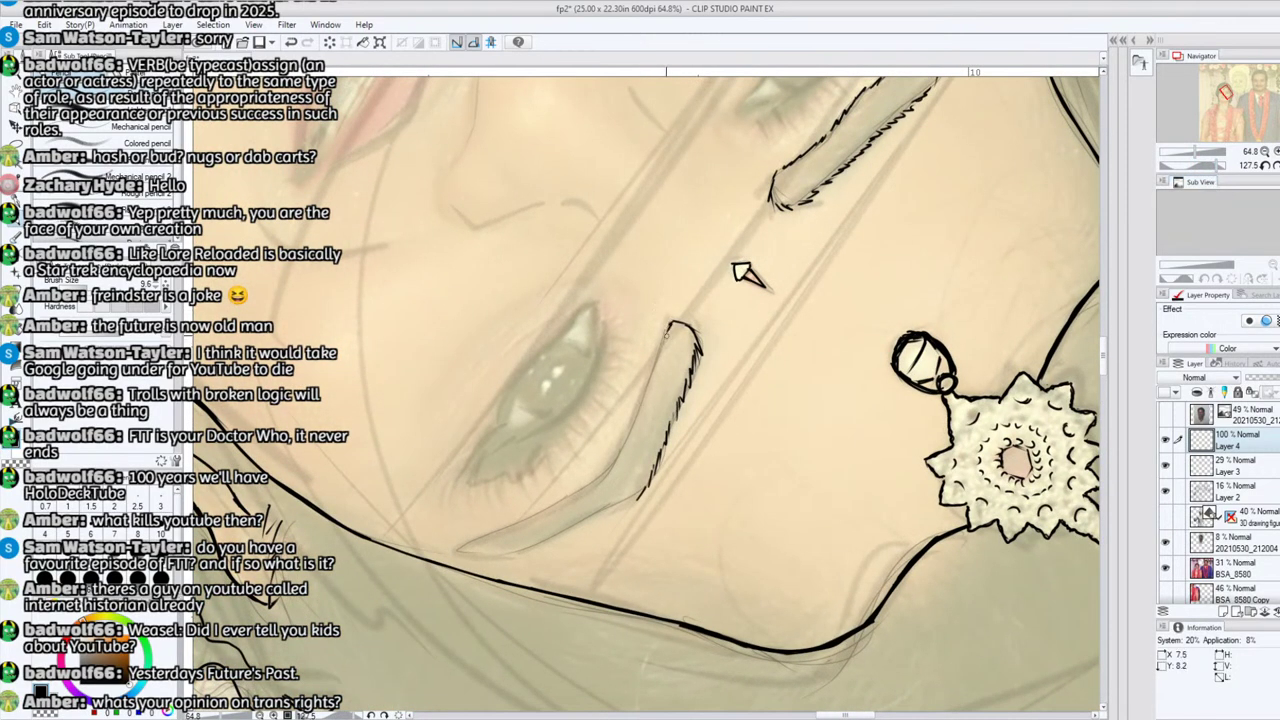
{"action": "left_click_drag", "start_coordinate": [668, 328], "coordinate": [606, 474]}
{"action": "left_click_drag", "start_coordinate": [1212, 165], "coordinate": [1193, 165]}
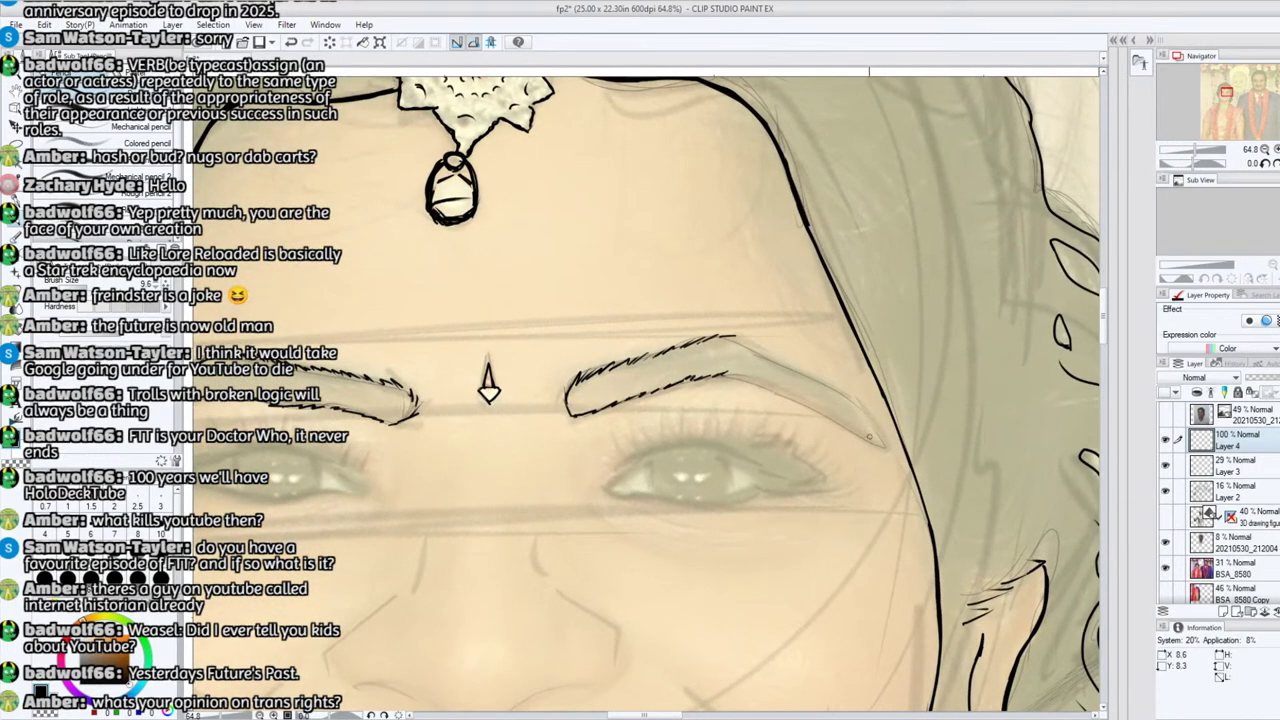
{"action": "mouse_move", "coordinate": [870, 440]}
{"action": "left_mouse_down"}
{"action": "mouse_move", "coordinate": [768, 374]}
{"action": "mouse_move", "coordinate": [728, 371]}
{"action": "left_mouse_up"}
{"action": "left_click_drag", "start_coordinate": [880, 446], "coordinate": [844, 394]}
{"action": "left_click_drag", "start_coordinate": [850, 402], "coordinate": [834, 386]}
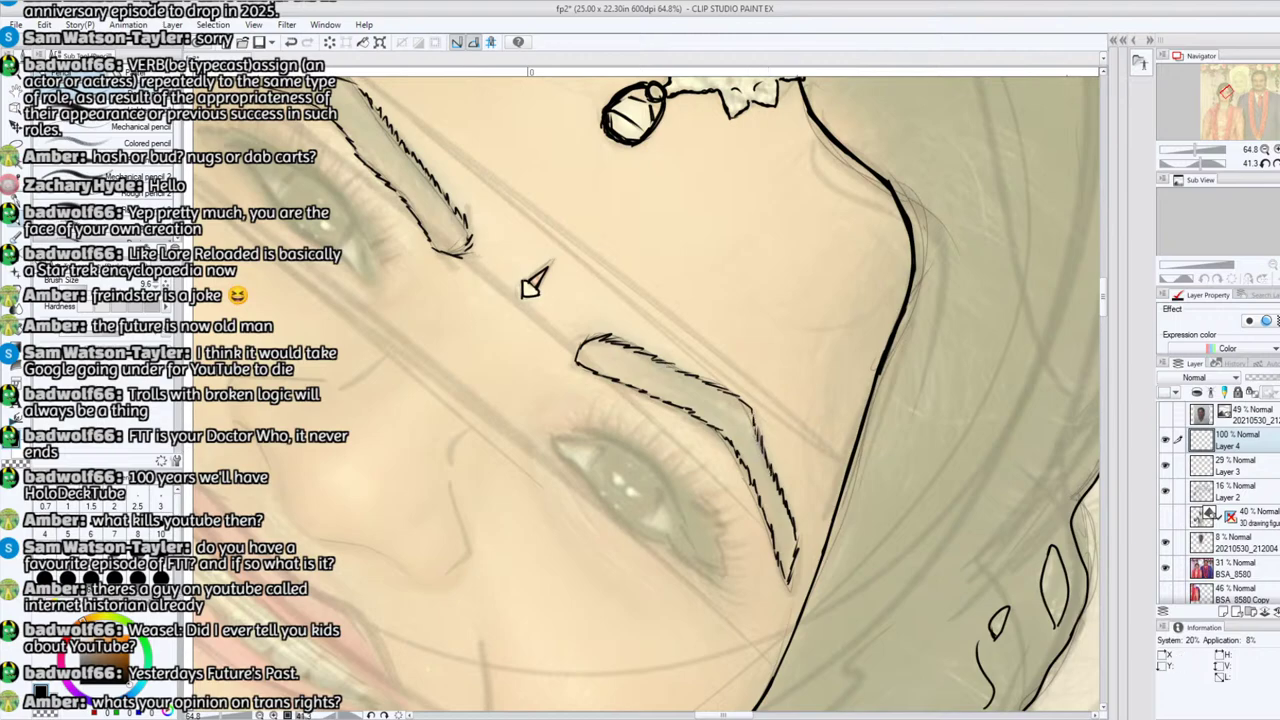
Step: Erase the upper edge of the right eyebrow's tail and redraw it with short hair strokes
{"action": "key", "text": "e"}
{"action": "left_click_drag", "start_coordinate": [790, 525], "coordinate": [768, 428]}
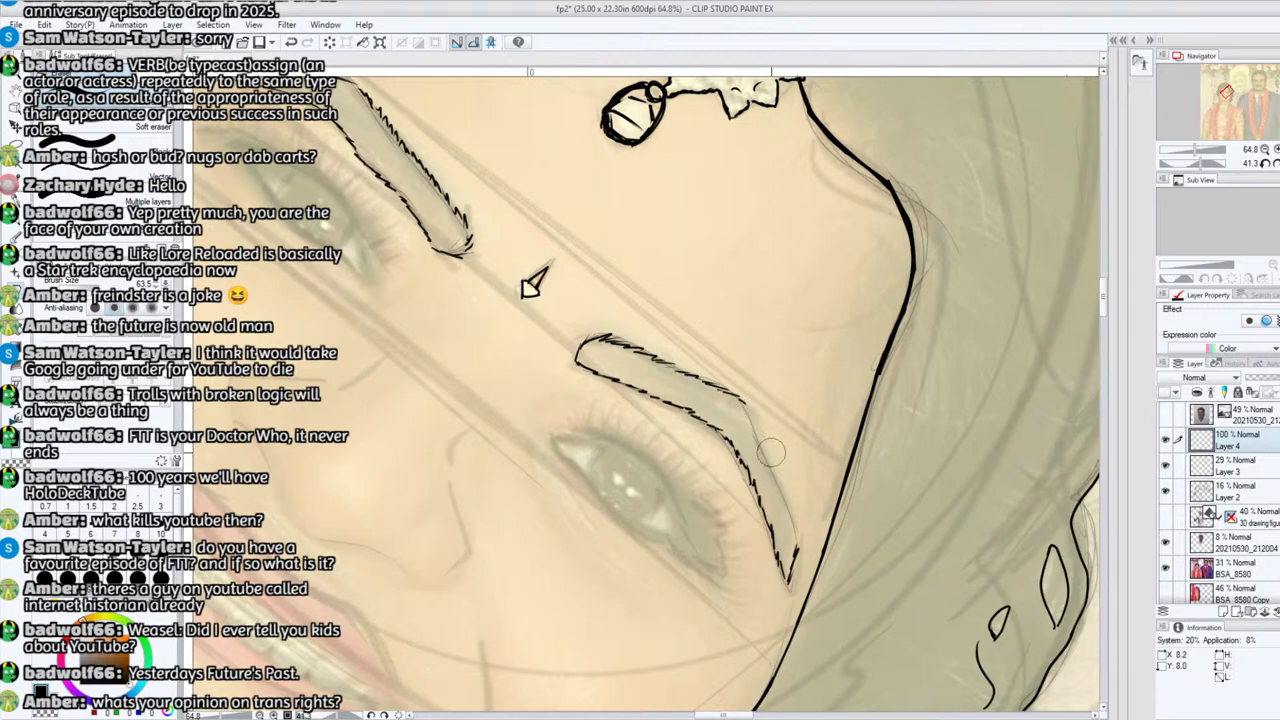
{"action": "key", "text": "p"}
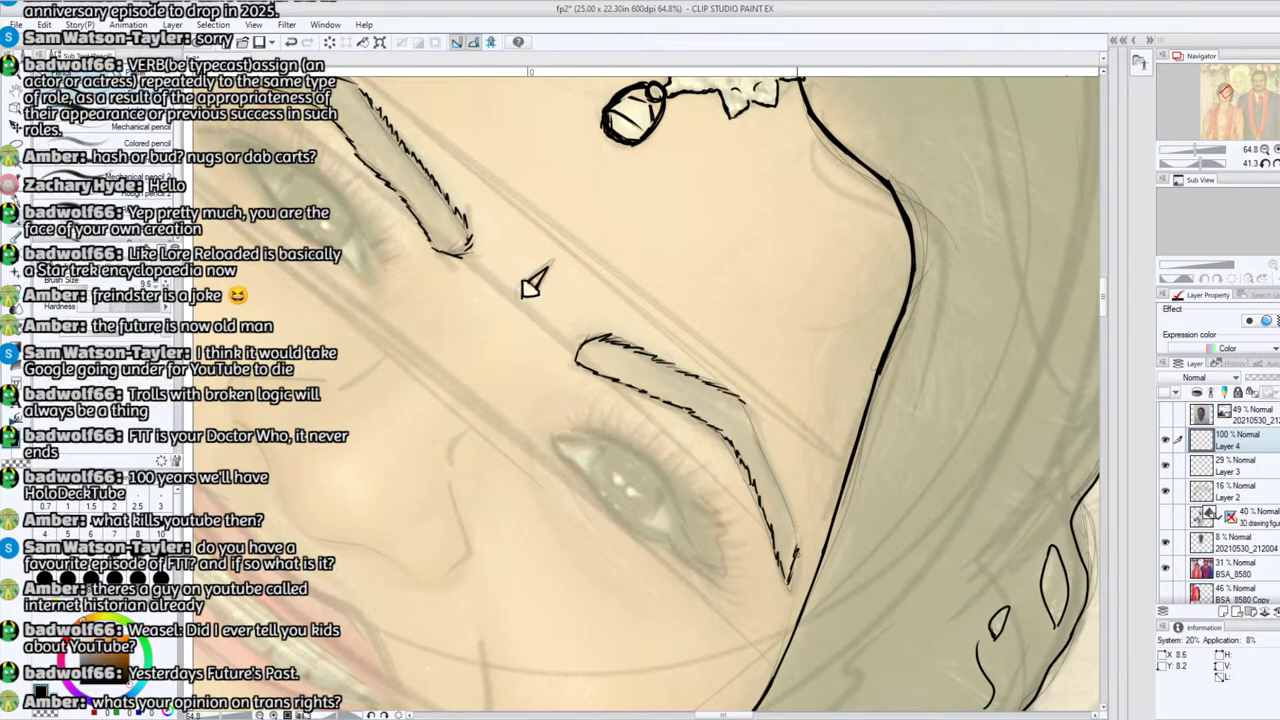
{"action": "left_click_drag", "start_coordinate": [797, 550], "coordinate": [752, 408]}
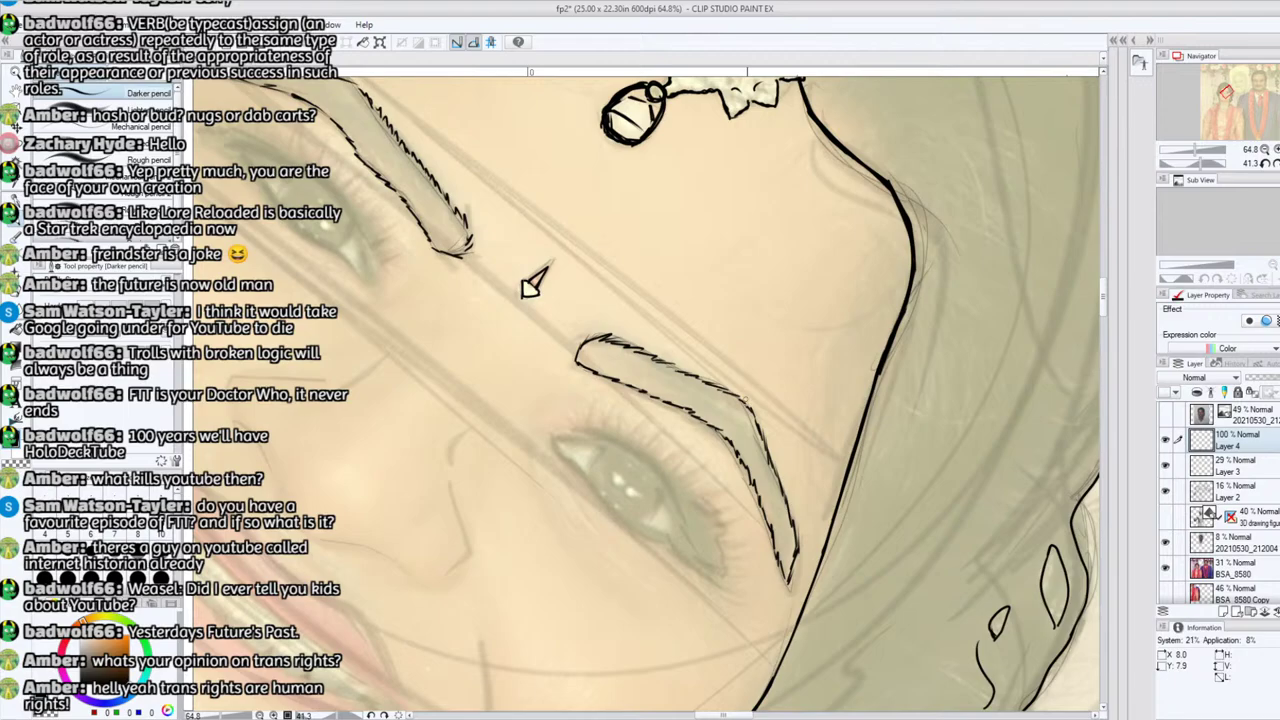
Step: Check the eyebrow line art with the BSA_8580 photo layer hidden and the canvas upright, and show the photo again
{"action": "left_click", "coordinate": [1278, 163]}
{"action": "left_click_drag", "start_coordinate": [1186, 150], "coordinate": [1205, 170]}
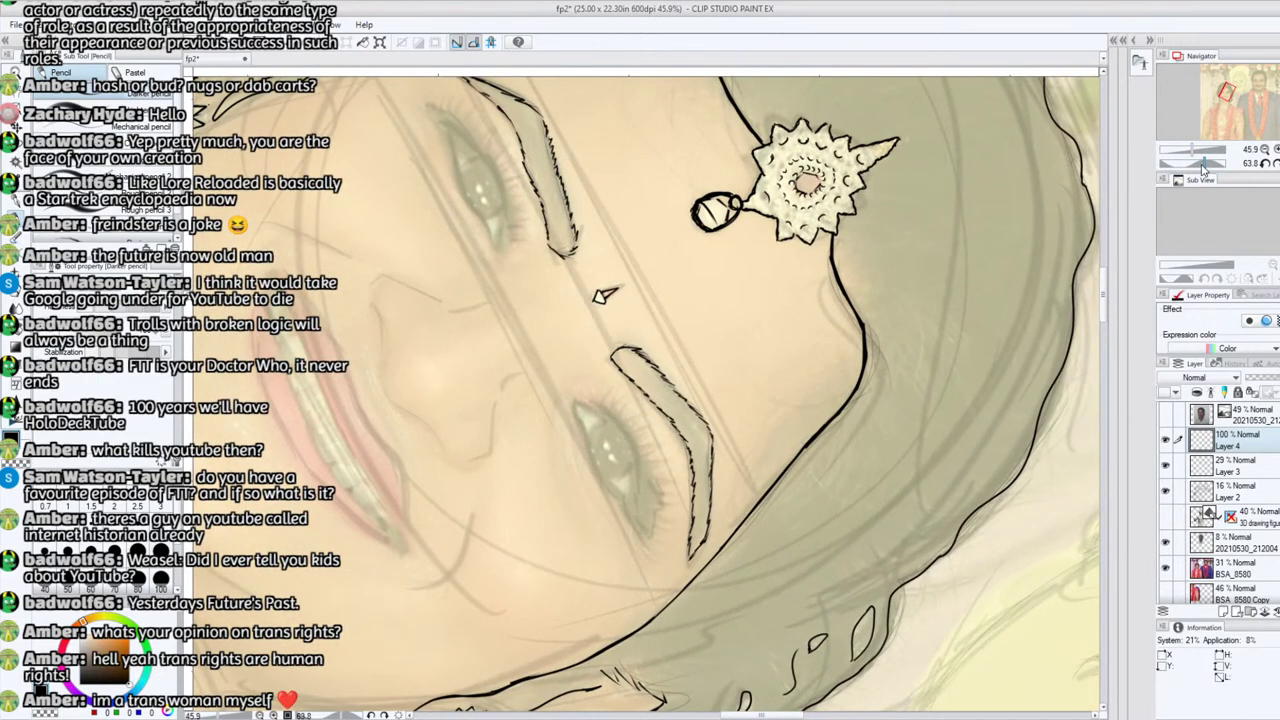
{"action": "left_click_drag", "start_coordinate": [770, 511], "coordinate": [840, 391]}
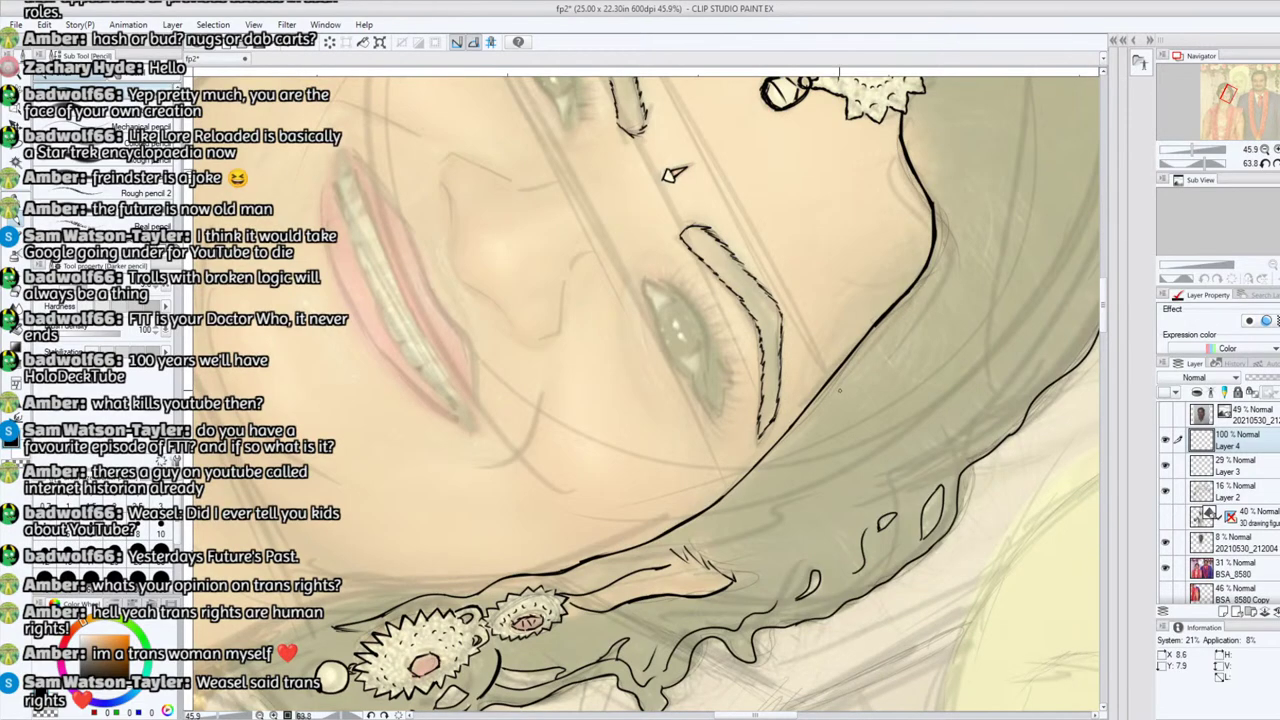
{"action": "left_click", "coordinate": [1166, 566]}
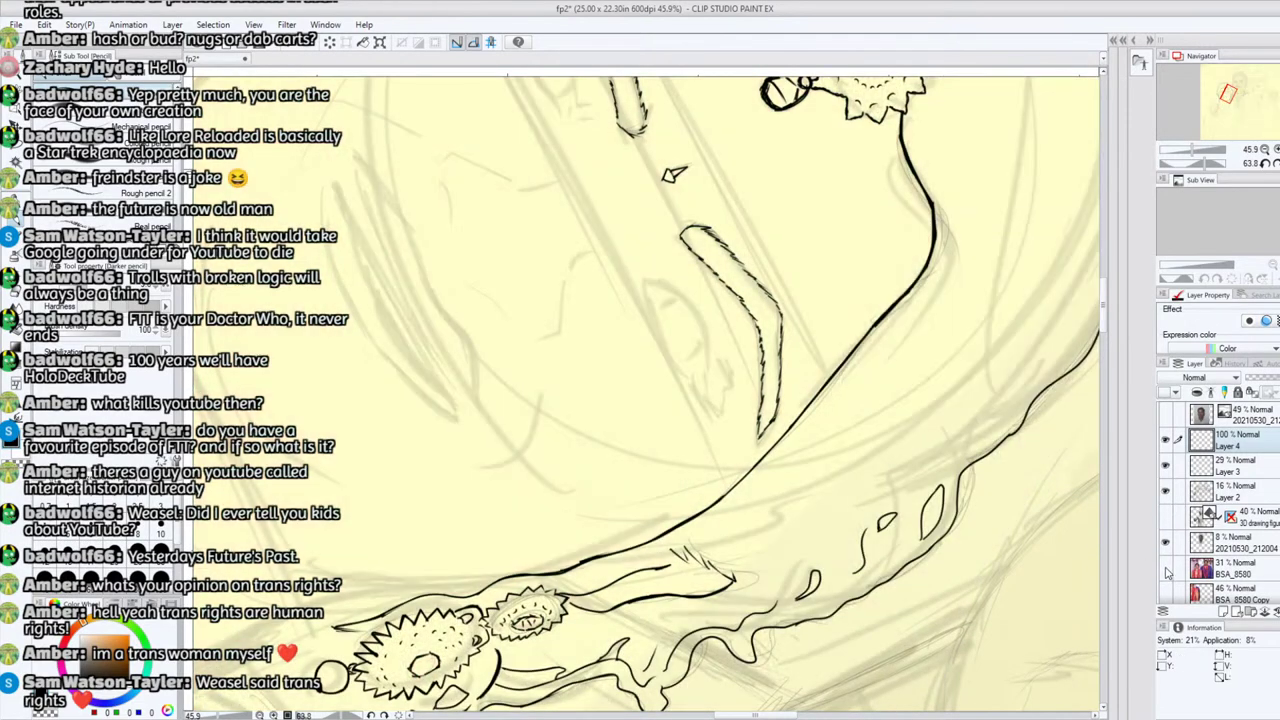
{"action": "left_click", "coordinate": [1268, 163]}
{"action": "mouse_move", "coordinate": [1192, 150]}
{"action": "left_mouse_down"}
{"action": "mouse_move", "coordinate": [1180, 152]}
{"action": "mouse_move", "coordinate": [1195, 150]}
{"action": "left_mouse_up"}
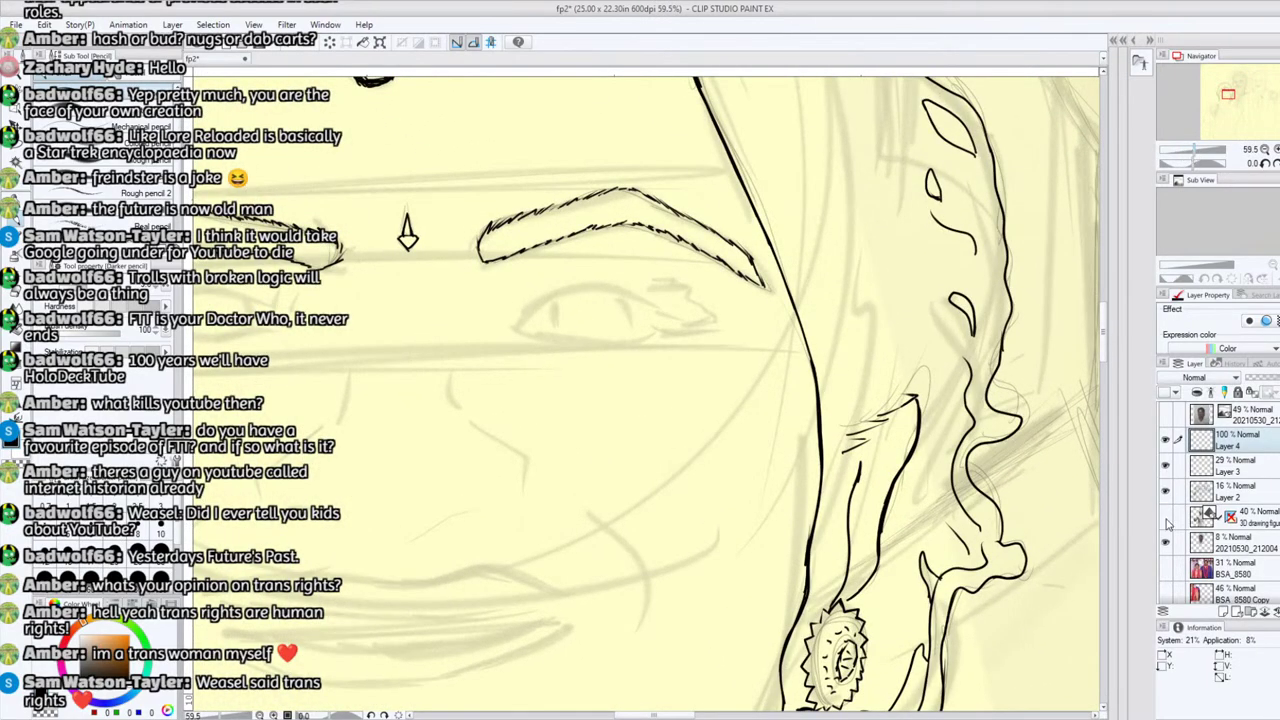
{"action": "left_click", "coordinate": [1167, 567]}
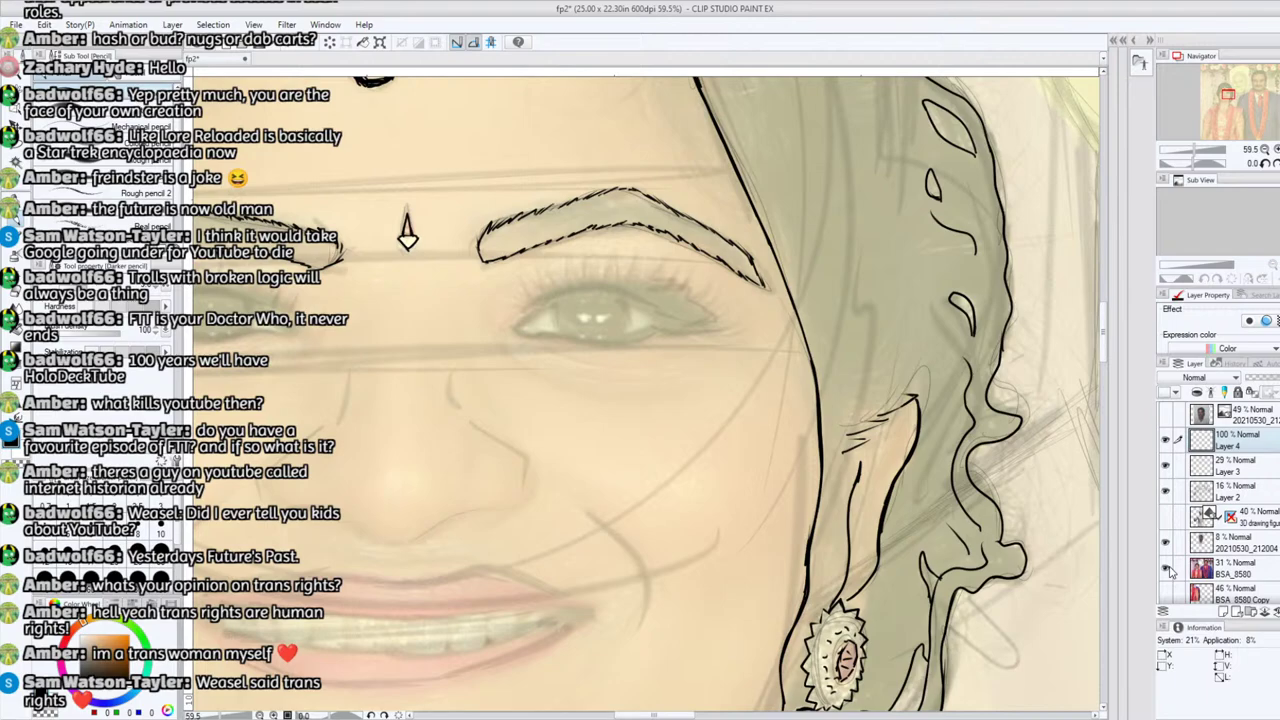
Step: Draw the upper lashes of the eye on the picture's left side as a row of short tapered pencil strokes
{"action": "left_click_drag", "start_coordinate": [1230, 98], "coordinate": [1218, 90]}
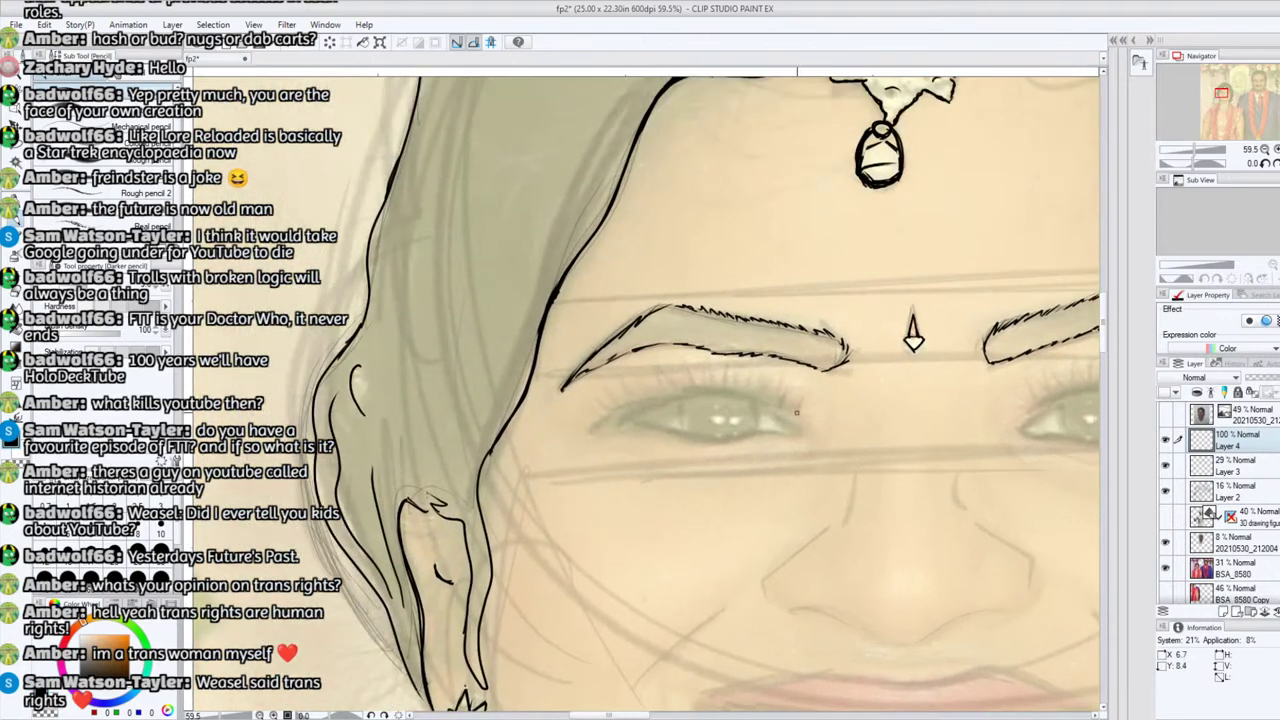
{"action": "mouse_move", "coordinate": [805, 397]}
{"action": "left_mouse_down"}
{"action": "mouse_move", "coordinate": [788, 420]}
{"action": "mouse_move", "coordinate": [779, 410]}
{"action": "left_mouse_up"}
{"action": "left_click_drag", "start_coordinate": [776, 405], "coordinate": [770, 381]}
{"action": "mouse_move", "coordinate": [772, 403]}
{"action": "left_mouse_down"}
{"action": "mouse_move", "coordinate": [755, 363]}
{"action": "mouse_move", "coordinate": [750, 393]}
{"action": "mouse_move", "coordinate": [753, 365]}
{"action": "mouse_move", "coordinate": [743, 387]}
{"action": "mouse_move", "coordinate": [735, 360]}
{"action": "mouse_move", "coordinate": [727, 387]}
{"action": "mouse_move", "coordinate": [726, 363]}
{"action": "mouse_move", "coordinate": [708, 369]}
{"action": "mouse_move", "coordinate": [721, 385]}
{"action": "mouse_move", "coordinate": [698, 364]}
{"action": "left_mouse_up"}
{"action": "mouse_move", "coordinate": [696, 391]}
{"action": "left_mouse_down"}
{"action": "mouse_move", "coordinate": [689, 362]}
{"action": "mouse_move", "coordinate": [664, 367]}
{"action": "left_mouse_up"}
{"action": "mouse_move", "coordinate": [664, 390]}
{"action": "left_mouse_down"}
{"action": "mouse_move", "coordinate": [659, 369]}
{"action": "mouse_move", "coordinate": [667, 377]}
{"action": "mouse_move", "coordinate": [631, 384]}
{"action": "left_mouse_up"}
{"action": "mouse_move", "coordinate": [640, 408]}
{"action": "left_mouse_down"}
{"action": "mouse_move", "coordinate": [627, 393]}
{"action": "mouse_move", "coordinate": [616, 401]}
{"action": "left_mouse_up"}
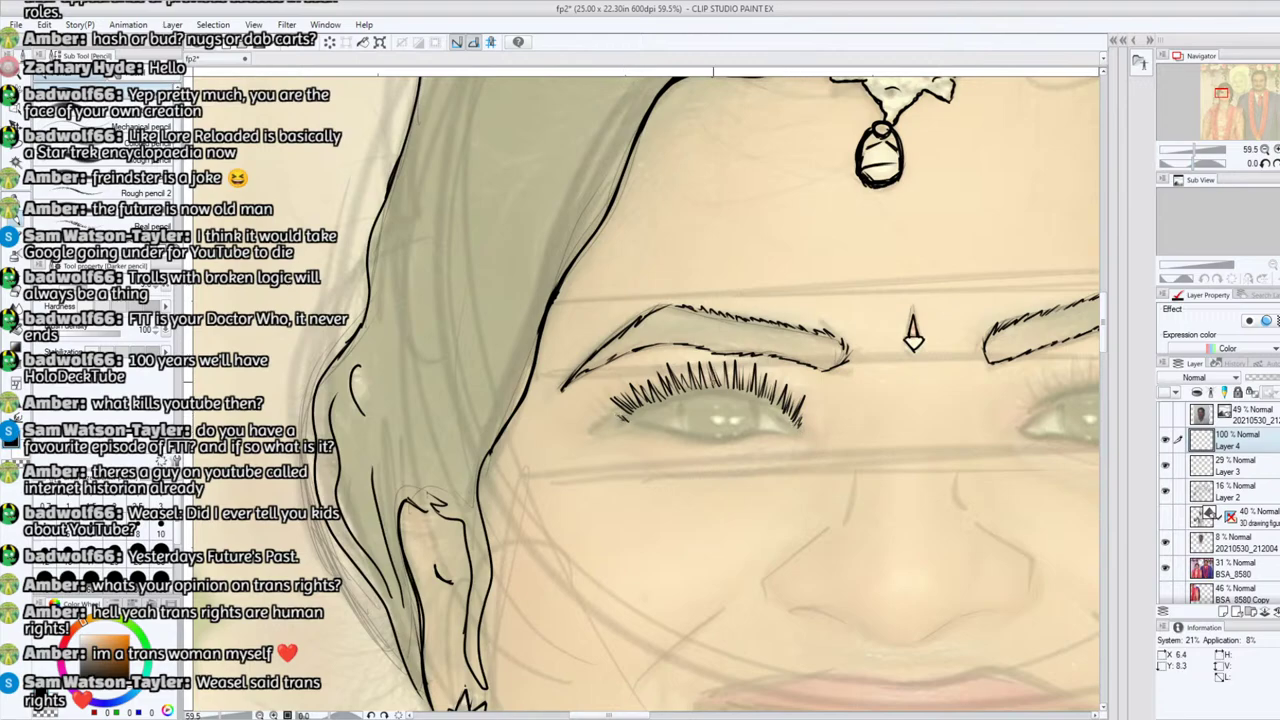
Step: Trace the left eye's lower lid line from the outer corner to the inner corner
{"action": "left_click_drag", "start_coordinate": [1205, 166], "coordinate": [1192, 160]}
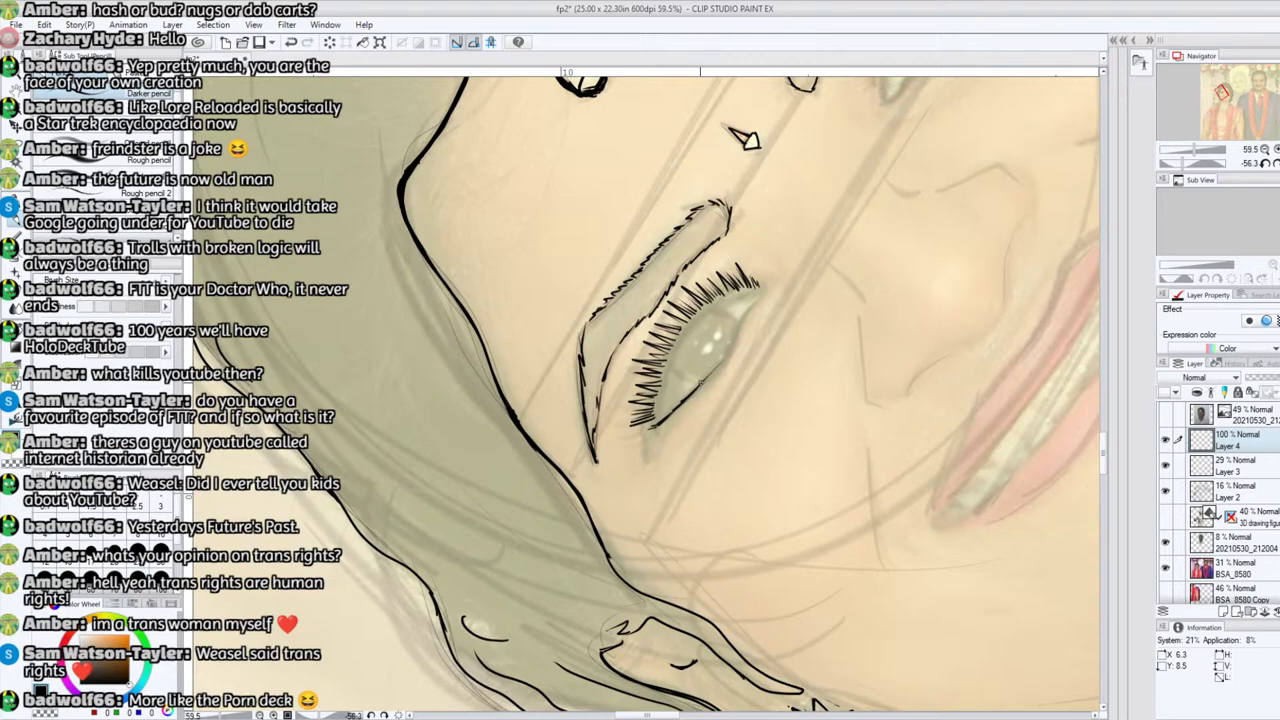
{"action": "mouse_move", "coordinate": [684, 399]}
{"action": "left_mouse_down"}
{"action": "mouse_move", "coordinate": [767, 289]}
{"action": "mouse_move", "coordinate": [751, 305]}
{"action": "left_mouse_up"}
{"action": "left_click_drag", "start_coordinate": [767, 287], "coordinate": [720, 369]}
{"action": "left_click_drag", "start_coordinate": [756, 295], "coordinate": [763, 287]}
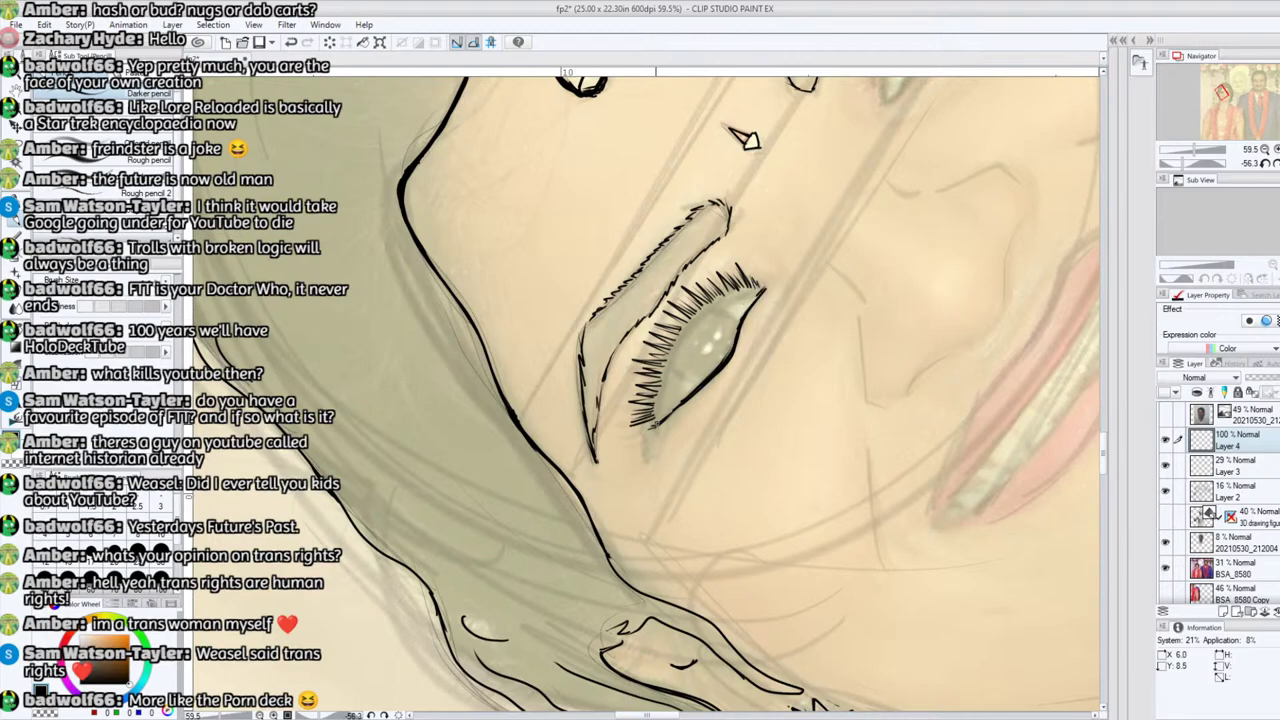
Step: Trace the left eye's upper lid line along the base of the lashes, joining both corners
{"action": "left_click_drag", "start_coordinate": [656, 428], "coordinate": [670, 368]}
{"action": "left_click_drag", "start_coordinate": [658, 412], "coordinate": [680, 336]}
{"action": "mouse_move", "coordinate": [666, 380]}
{"action": "left_mouse_down"}
{"action": "mouse_move", "coordinate": [686, 328]}
{"action": "mouse_move", "coordinate": [756, 288]}
{"action": "left_mouse_up"}
{"action": "mouse_move", "coordinate": [686, 330]}
{"action": "left_mouse_down"}
{"action": "mouse_move", "coordinate": [764, 284]}
{"action": "mouse_move", "coordinate": [689, 330]}
{"action": "left_mouse_up"}
{"action": "mouse_move", "coordinate": [657, 422]}
{"action": "left_mouse_down"}
{"action": "mouse_move", "coordinate": [688, 322]}
{"action": "mouse_move", "coordinate": [758, 284]}
{"action": "left_mouse_up"}
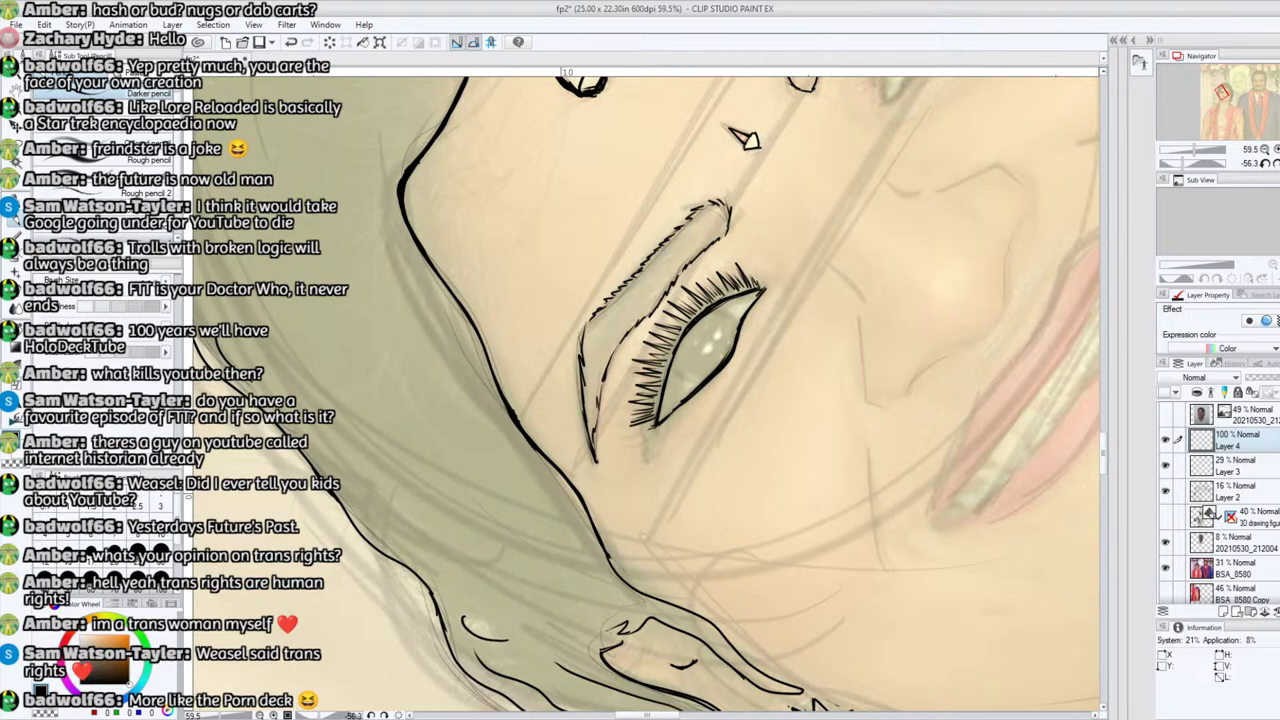
{"action": "left_click", "coordinate": [1277, 163]}
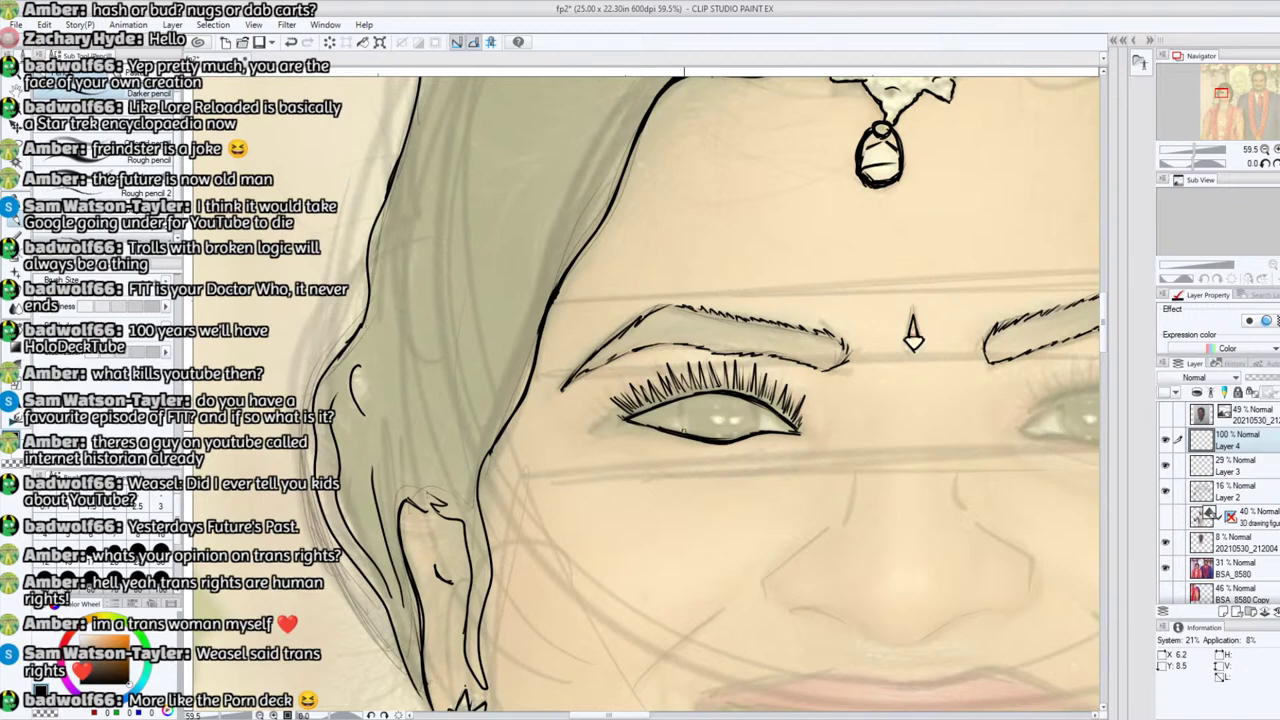
Step: Draw the curved sides of the left eye's iris between the upper and lower lids
{"action": "mouse_move", "coordinate": [684, 431]}
{"action": "left_mouse_down"}
{"action": "mouse_move", "coordinate": [682, 402]}
{"action": "mouse_move", "coordinate": [683, 432]}
{"action": "left_mouse_up"}
{"action": "mouse_move", "coordinate": [739, 428]}
{"action": "left_mouse_down"}
{"action": "mouse_move", "coordinate": [745, 409]}
{"action": "mouse_move", "coordinate": [713, 399]}
{"action": "mouse_move", "coordinate": [716, 419]}
{"action": "mouse_move", "coordinate": [733, 417]}
{"action": "mouse_move", "coordinate": [715, 408]}
{"action": "mouse_move", "coordinate": [733, 411]}
{"action": "left_mouse_up"}
{"action": "key", "text": "e"}
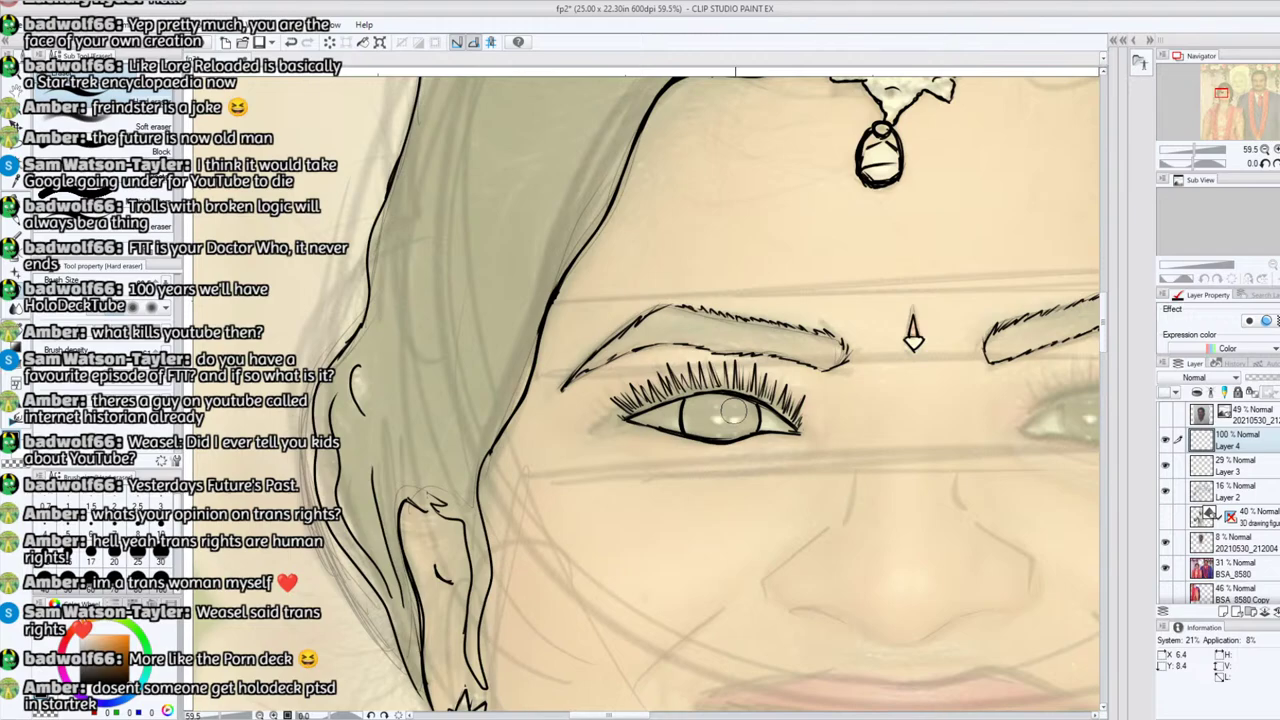
{"action": "left_click", "coordinate": [15, 222]}
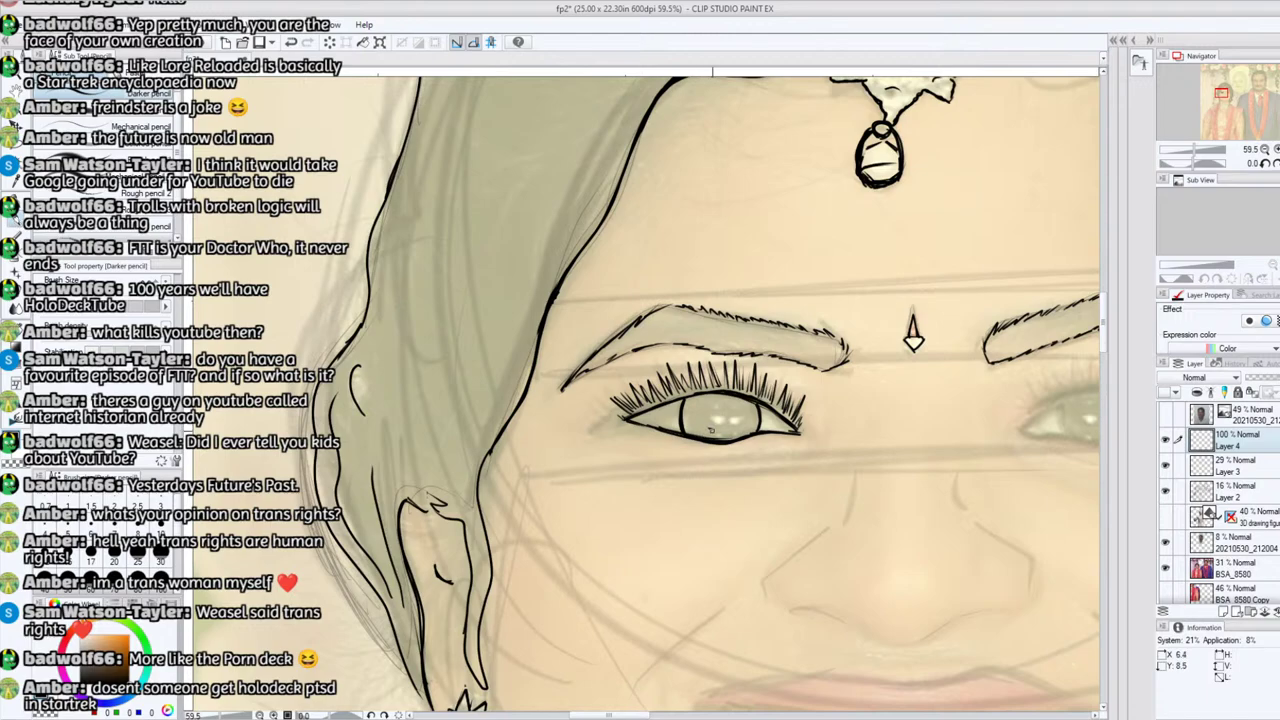
Step: Draw the left eye's pupil as a thick ring inside the iris and tidy its edge
{"action": "mouse_move", "coordinate": [714, 432]}
{"action": "left_mouse_down"}
{"action": "mouse_move", "coordinate": [703, 403]}
{"action": "mouse_move", "coordinate": [740, 402]}
{"action": "mouse_move", "coordinate": [741, 426]}
{"action": "mouse_move", "coordinate": [704, 420]}
{"action": "left_mouse_up"}
{"action": "left_click_drag", "start_coordinate": [1181, 164], "coordinate": [1174, 164]}
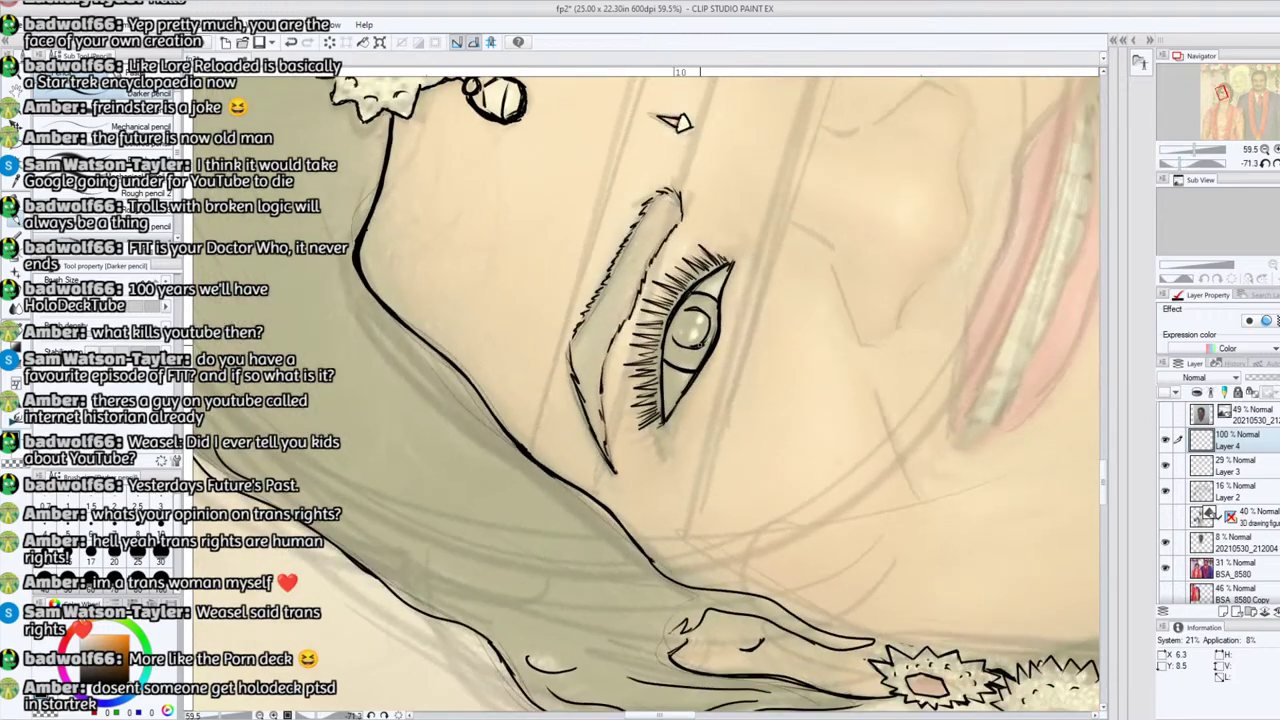
{"action": "mouse_move", "coordinate": [710, 342]}
{"action": "left_mouse_down"}
{"action": "mouse_move", "coordinate": [700, 309]}
{"action": "mouse_move", "coordinate": [677, 310]}
{"action": "left_mouse_up"}
{"action": "mouse_move", "coordinate": [694, 308]}
{"action": "left_mouse_down"}
{"action": "mouse_move", "coordinate": [696, 341]}
{"action": "mouse_move", "coordinate": [679, 335]}
{"action": "mouse_move", "coordinate": [673, 319]}
{"action": "mouse_move", "coordinate": [701, 308]}
{"action": "mouse_move", "coordinate": [711, 323]}
{"action": "mouse_move", "coordinate": [692, 341]}
{"action": "mouse_move", "coordinate": [674, 333]}
{"action": "mouse_move", "coordinate": [672, 319]}
{"action": "mouse_move", "coordinate": [708, 305]}
{"action": "left_mouse_up"}
{"action": "mouse_move", "coordinate": [709, 338]}
{"action": "left_mouse_down"}
{"action": "mouse_move", "coordinate": [715, 320]}
{"action": "mouse_move", "coordinate": [678, 309]}
{"action": "left_mouse_up"}
{"action": "key", "text": "e"}
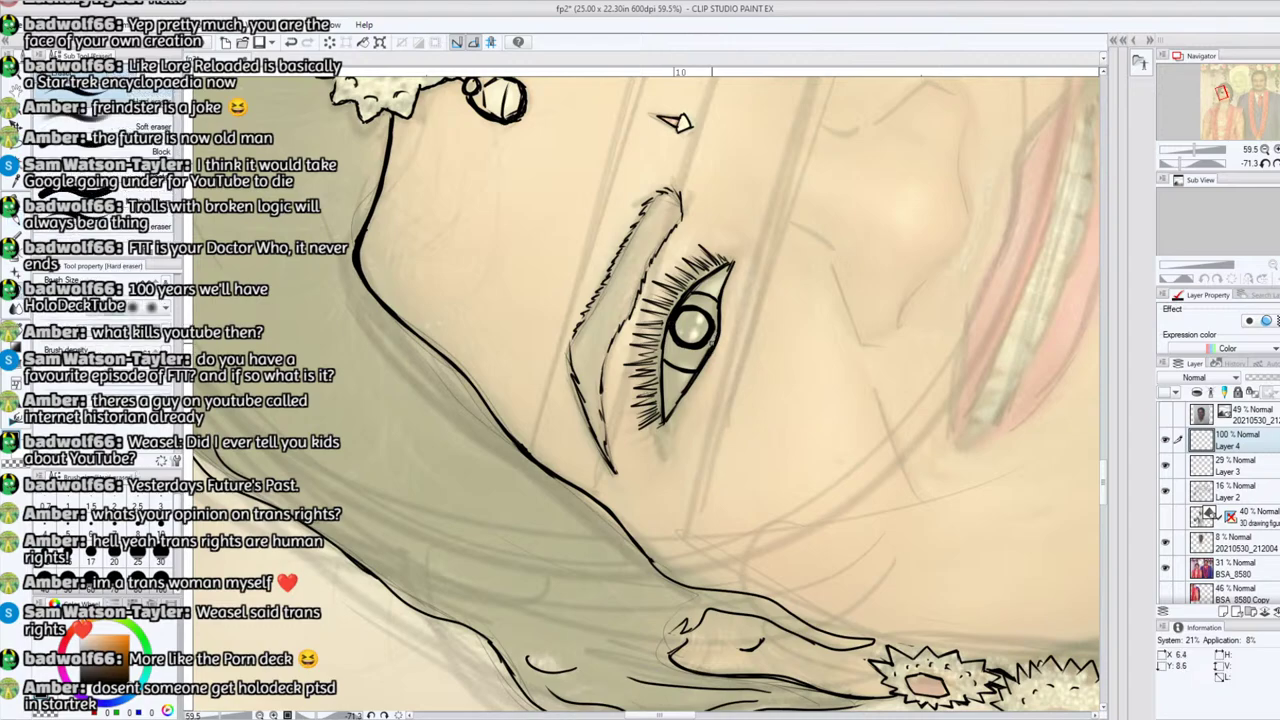
{"action": "key", "text": "p"}
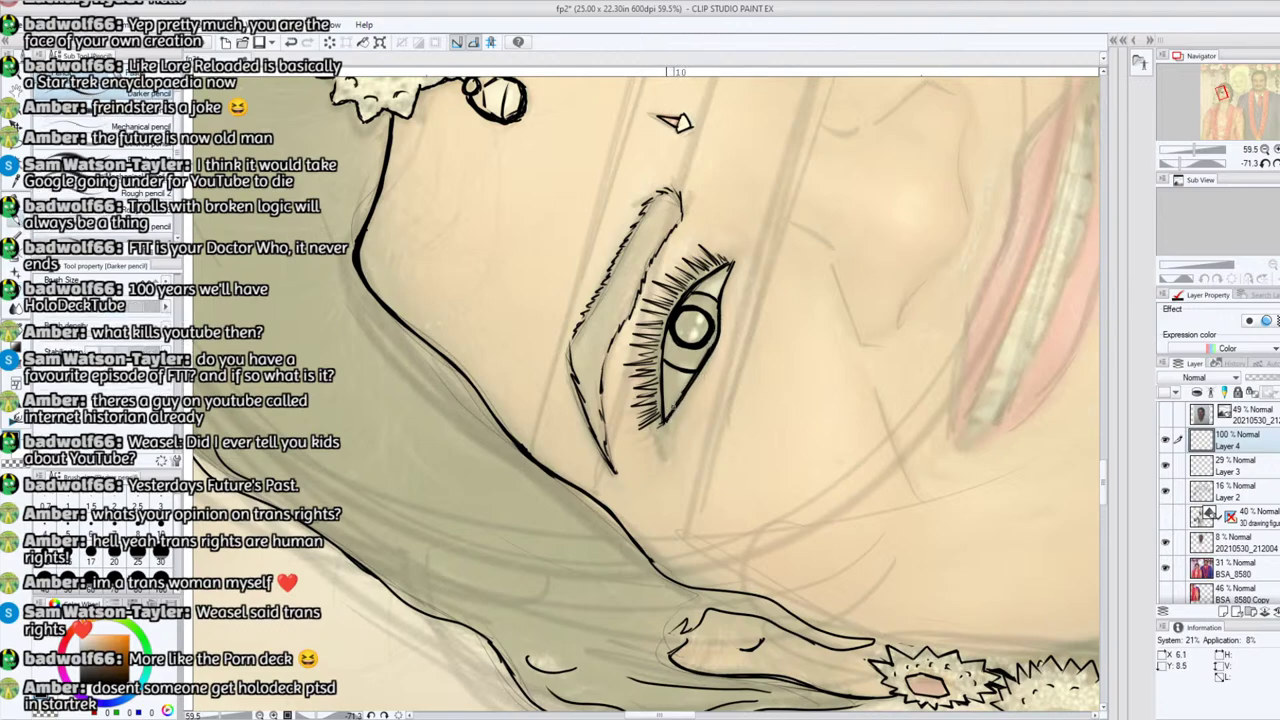
{"action": "left_click", "coordinate": [1276, 163]}
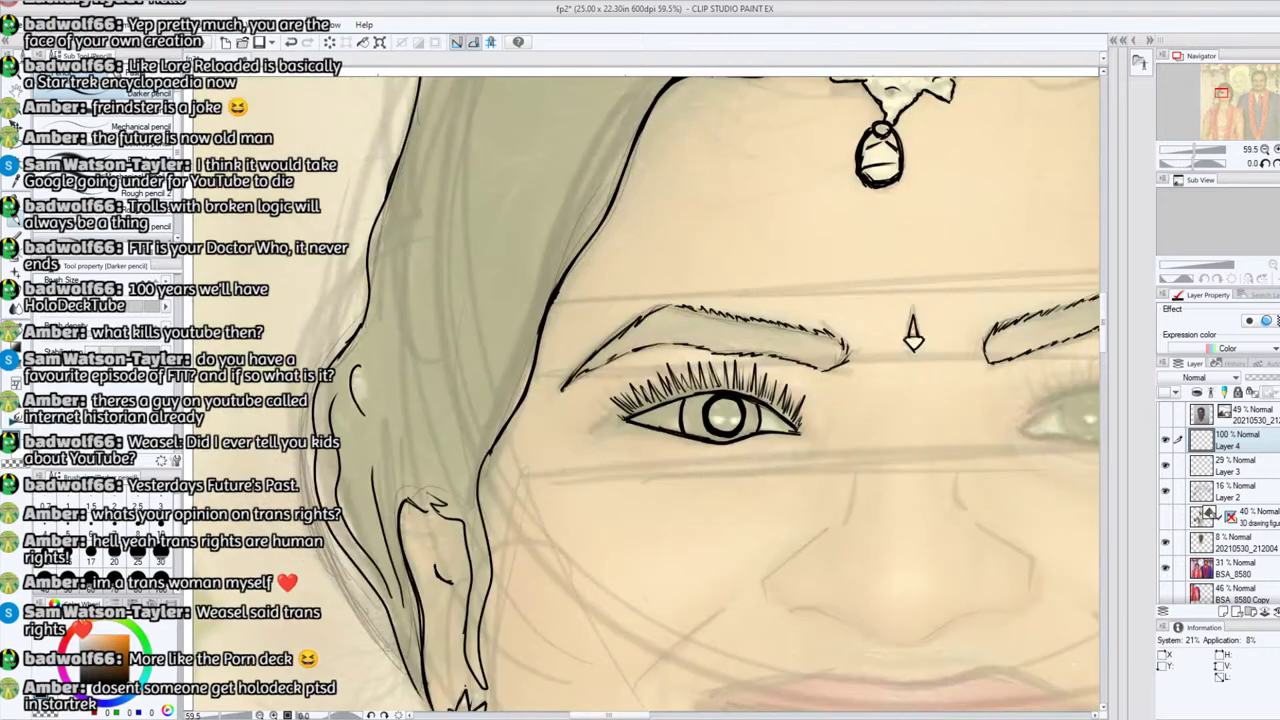
Step: Draw the upper lashes of the eye on the picture's right side from inner to outer corner
{"action": "left_click_drag", "start_coordinate": [1220, 93], "coordinate": [1229, 92]}
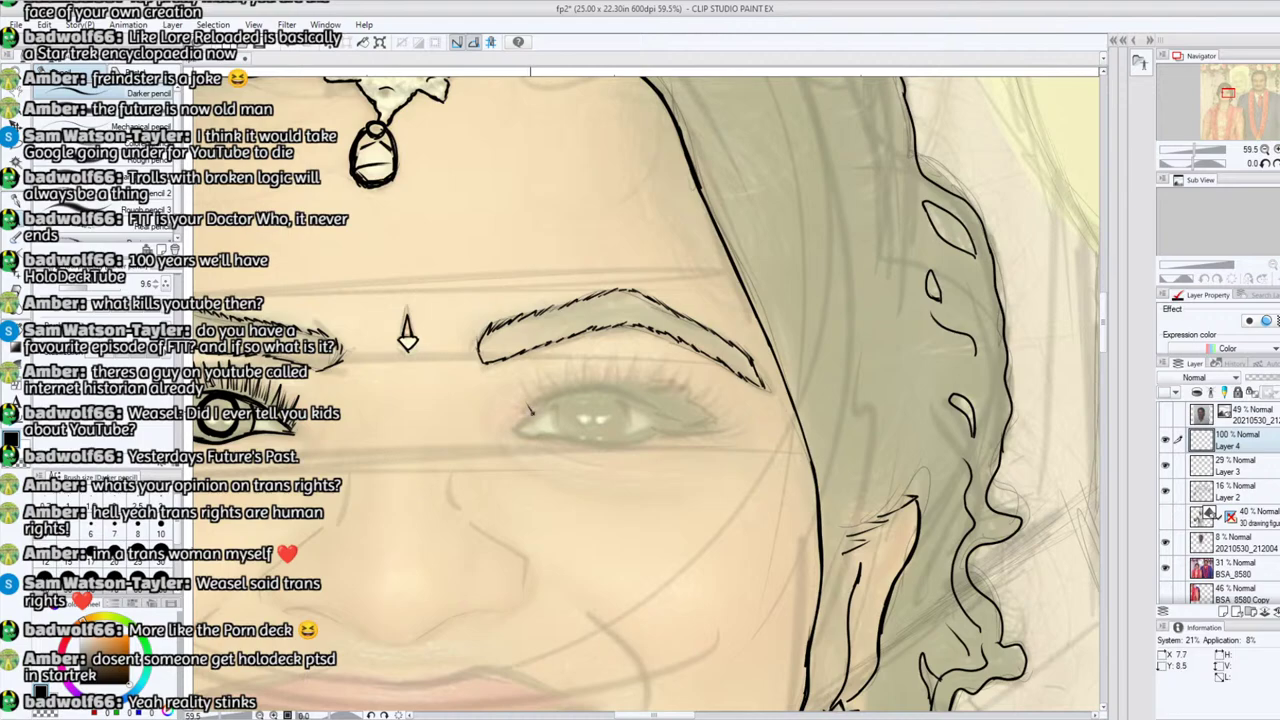
{"action": "mouse_move", "coordinate": [533, 410]}
{"action": "left_mouse_down"}
{"action": "mouse_move", "coordinate": [520, 387]}
{"action": "mouse_move", "coordinate": [540, 394]}
{"action": "mouse_move", "coordinate": [534, 368]}
{"action": "mouse_move", "coordinate": [553, 383]}
{"action": "mouse_move", "coordinate": [547, 363]}
{"action": "mouse_move", "coordinate": [565, 385]}
{"action": "left_mouse_up"}
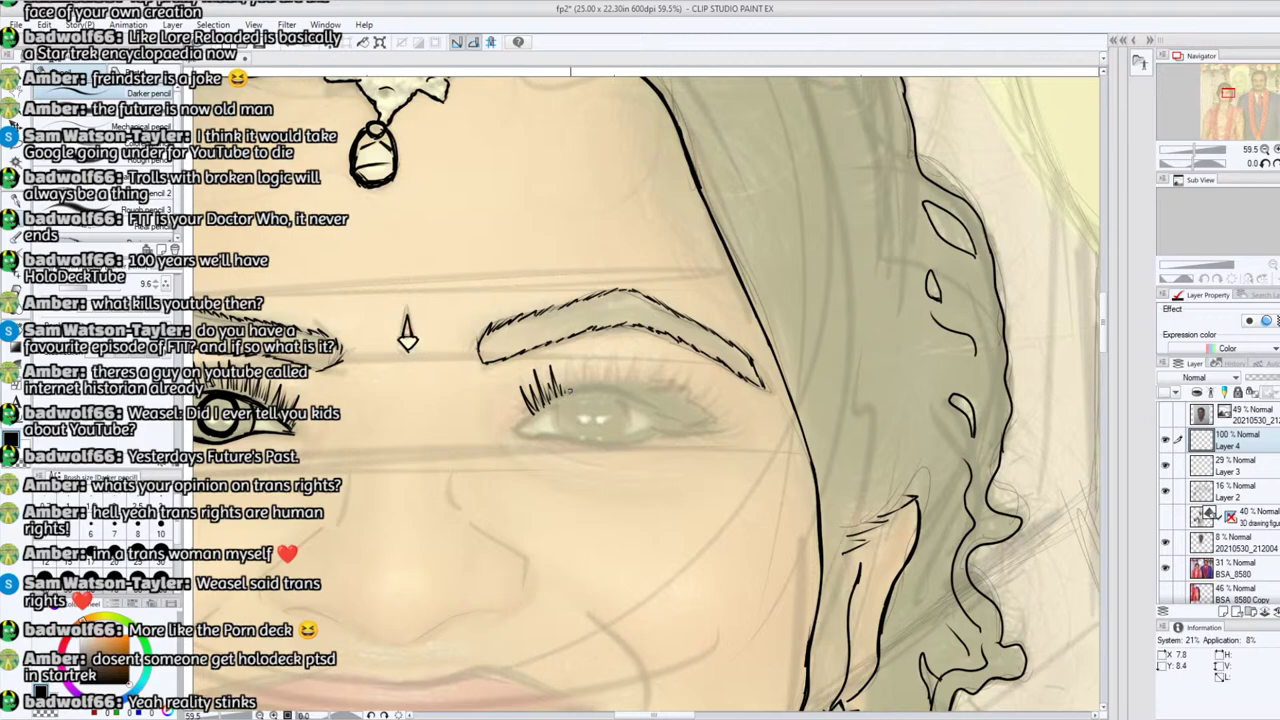
{"action": "mouse_move", "coordinate": [569, 391]}
{"action": "left_mouse_down"}
{"action": "mouse_move", "coordinate": [572, 366]}
{"action": "mouse_move", "coordinate": [605, 357]}
{"action": "mouse_move", "coordinate": [612, 381]}
{"action": "mouse_move", "coordinate": [619, 362]}
{"action": "mouse_move", "coordinate": [634, 373]}
{"action": "mouse_move", "coordinate": [630, 398]}
{"action": "mouse_move", "coordinate": [644, 372]}
{"action": "mouse_move", "coordinate": [680, 382]}
{"action": "left_mouse_up"}
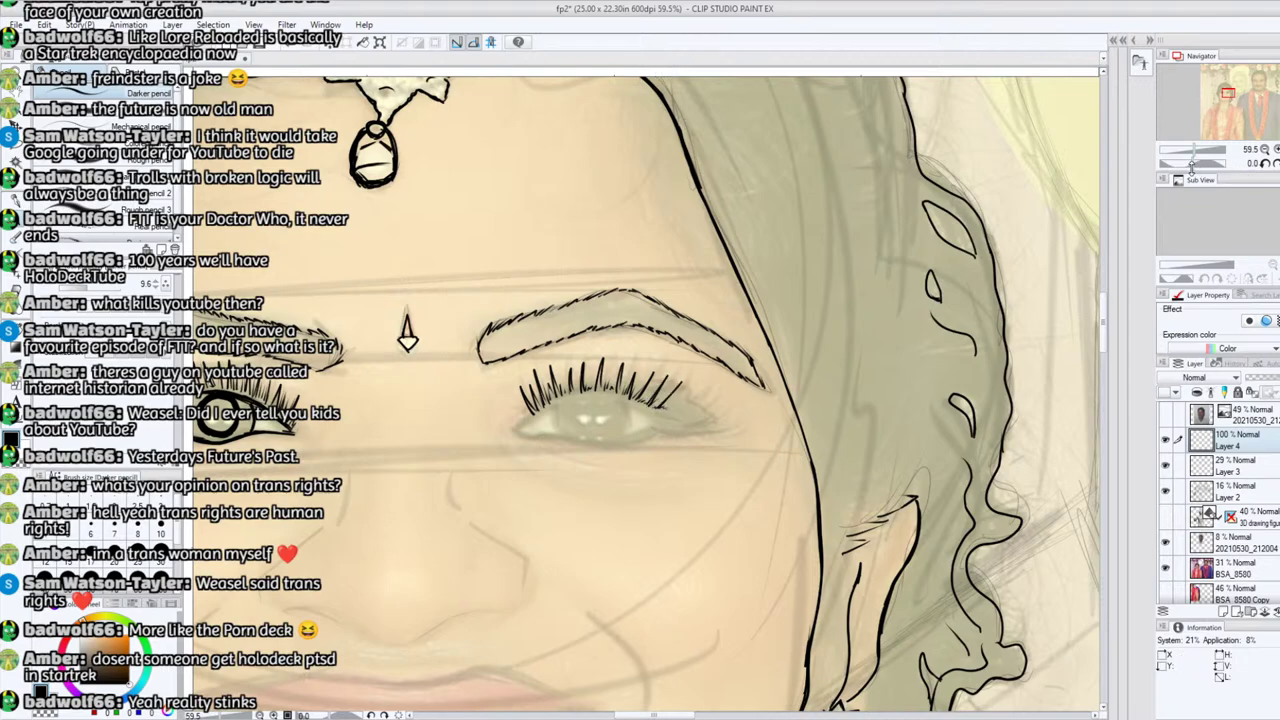
{"action": "left_click_drag", "start_coordinate": [1192, 164], "coordinate": [1186, 171]}
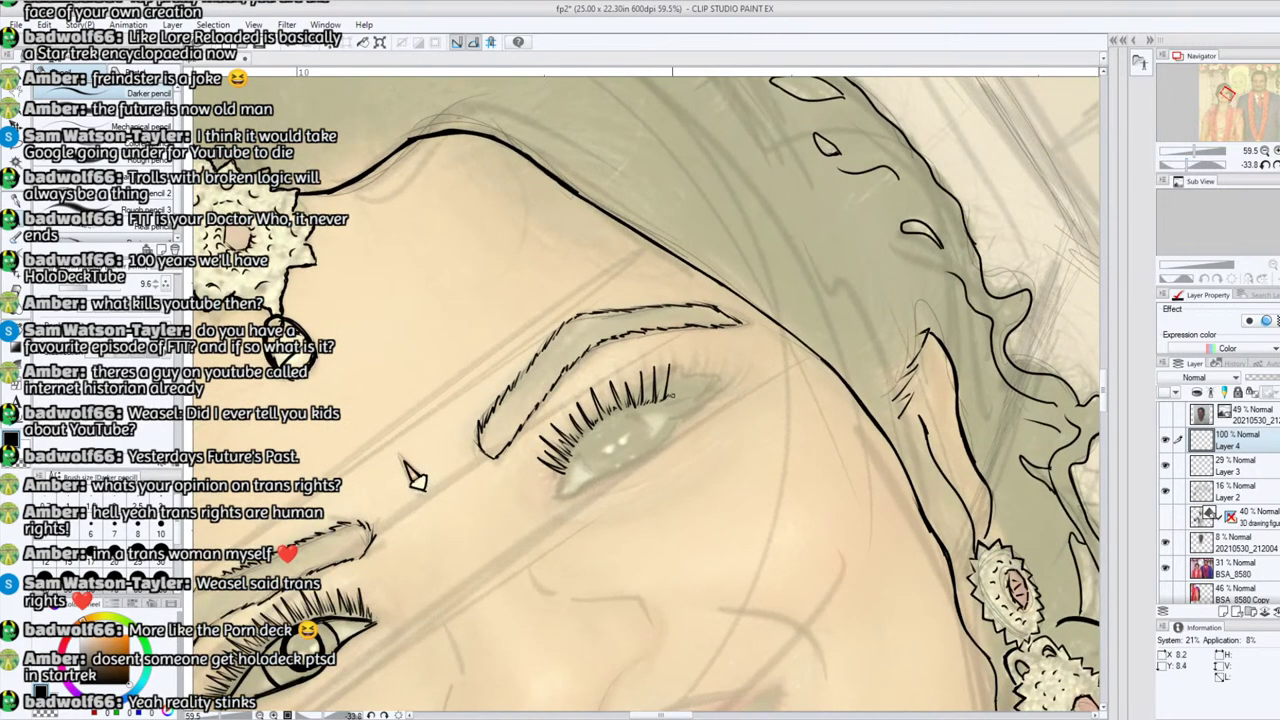
{"action": "mouse_move", "coordinate": [680, 392]}
{"action": "left_mouse_down"}
{"action": "mouse_move", "coordinate": [709, 358]}
{"action": "mouse_move", "coordinate": [701, 389]}
{"action": "left_mouse_up"}
Step: Trace the right eye's upper lid line along the base of its lashes
{"action": "mouse_move", "coordinate": [563, 491]}
{"action": "left_mouse_down"}
{"action": "mouse_move", "coordinate": [577, 445]}
{"action": "mouse_move", "coordinate": [562, 484]}
{"action": "left_mouse_up"}
{"action": "mouse_move", "coordinate": [586, 438]}
{"action": "left_mouse_down"}
{"action": "mouse_move", "coordinate": [563, 480]}
{"action": "mouse_move", "coordinate": [569, 467]}
{"action": "left_mouse_up"}
{"action": "mouse_move", "coordinate": [612, 414]}
{"action": "left_mouse_down"}
{"action": "mouse_move", "coordinate": [572, 458]}
{"action": "mouse_move", "coordinate": [582, 445]}
{"action": "left_mouse_up"}
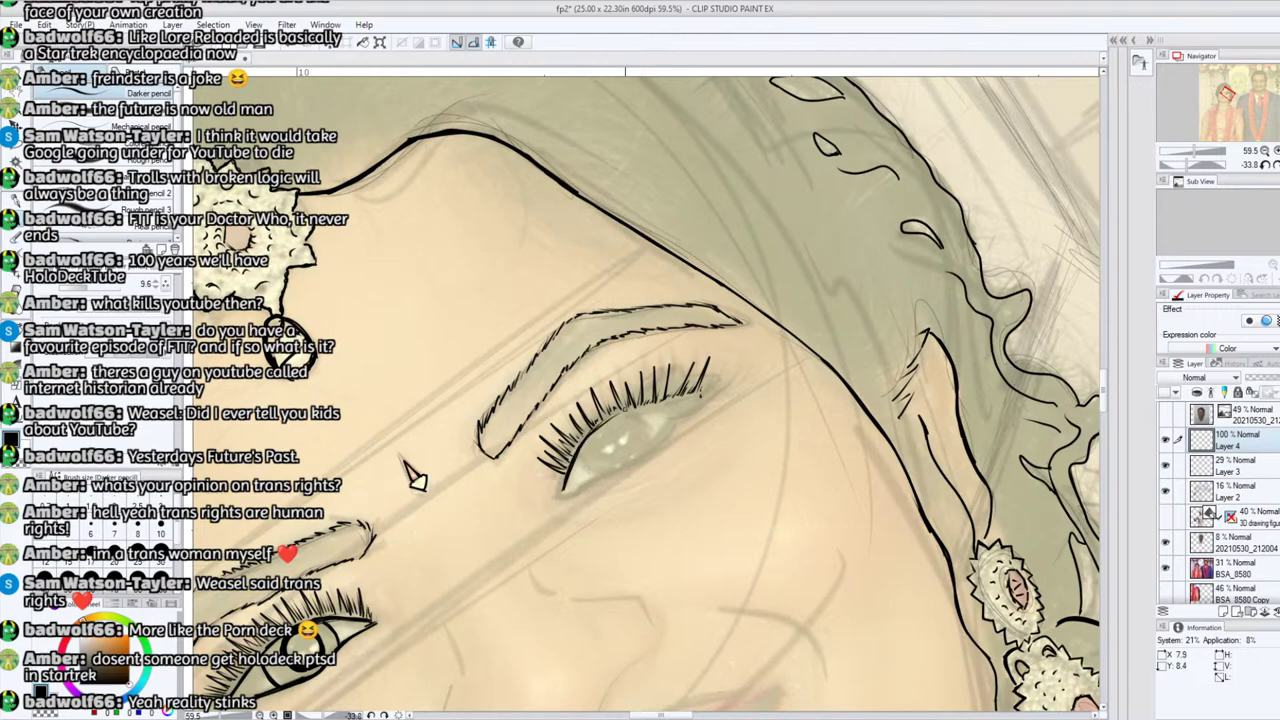
{"action": "mouse_move", "coordinate": [630, 410]}
{"action": "left_mouse_down"}
{"action": "mouse_move", "coordinate": [588, 432]}
{"action": "mouse_move", "coordinate": [598, 426]}
{"action": "left_mouse_up"}
{"action": "mouse_move", "coordinate": [652, 401]}
{"action": "left_mouse_down"}
{"action": "mouse_move", "coordinate": [607, 419]}
{"action": "mouse_move", "coordinate": [704, 390]}
{"action": "mouse_move", "coordinate": [598, 426]}
{"action": "left_mouse_up"}
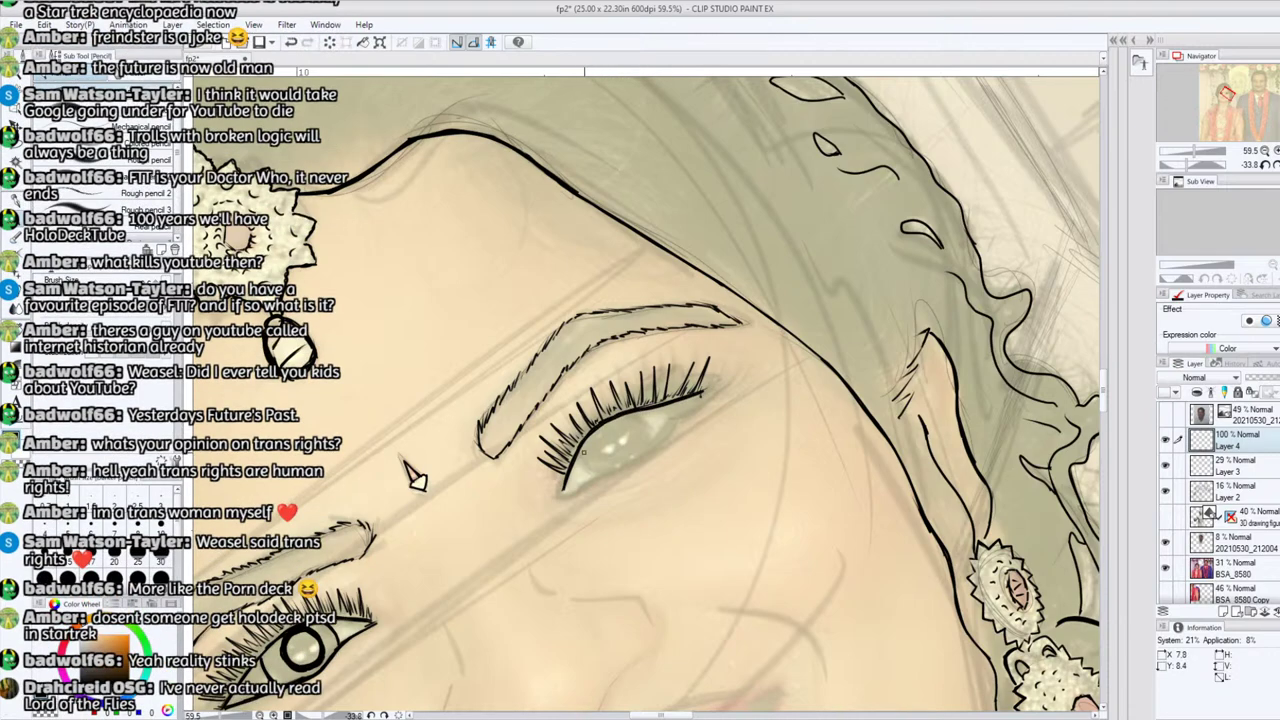
Step: Trace the right eye's lower lid line from the inner corner to the outer corner, closing the eye shape
{"action": "left_click_drag", "start_coordinate": [556, 498], "coordinate": [664, 434]}
{"action": "mouse_move", "coordinate": [658, 440]}
{"action": "left_mouse_down"}
{"action": "mouse_move", "coordinate": [698, 403]}
{"action": "mouse_move", "coordinate": [670, 422]}
{"action": "left_mouse_up"}
{"action": "left_click_drag", "start_coordinate": [674, 418], "coordinate": [703, 393]}
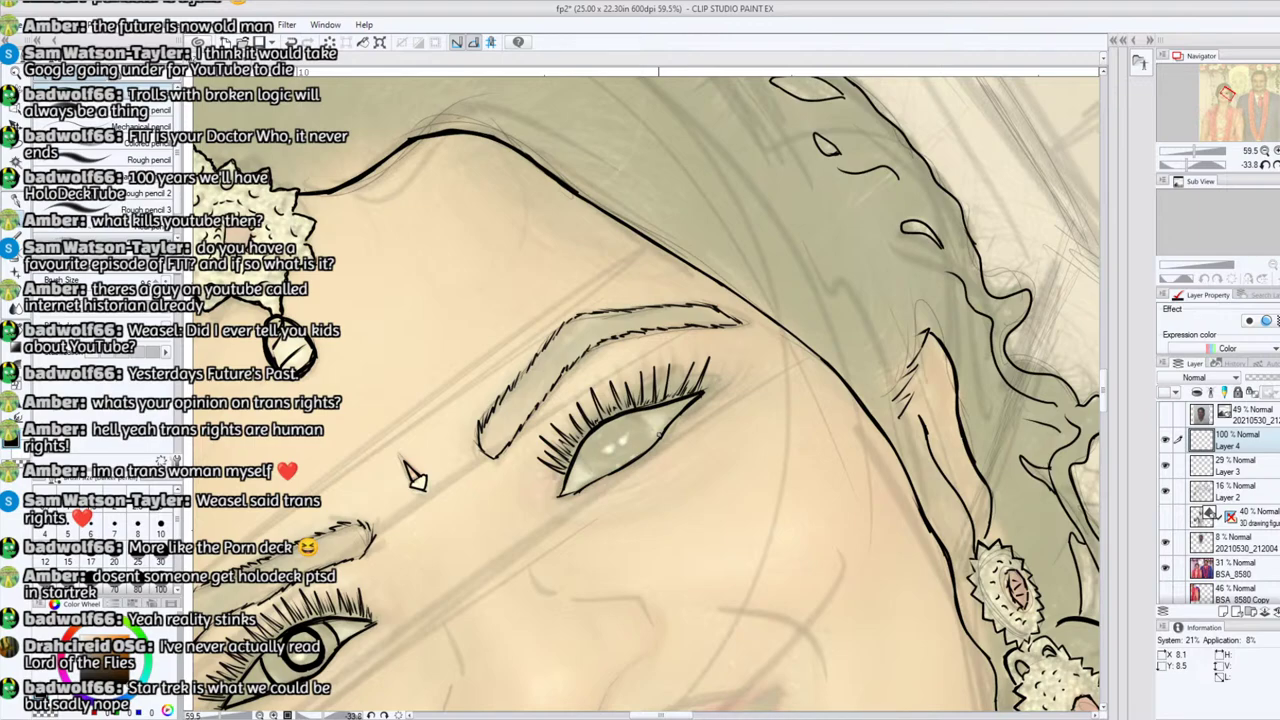
{"action": "left_click_drag", "start_coordinate": [409, 466], "coordinate": [670, 150]}
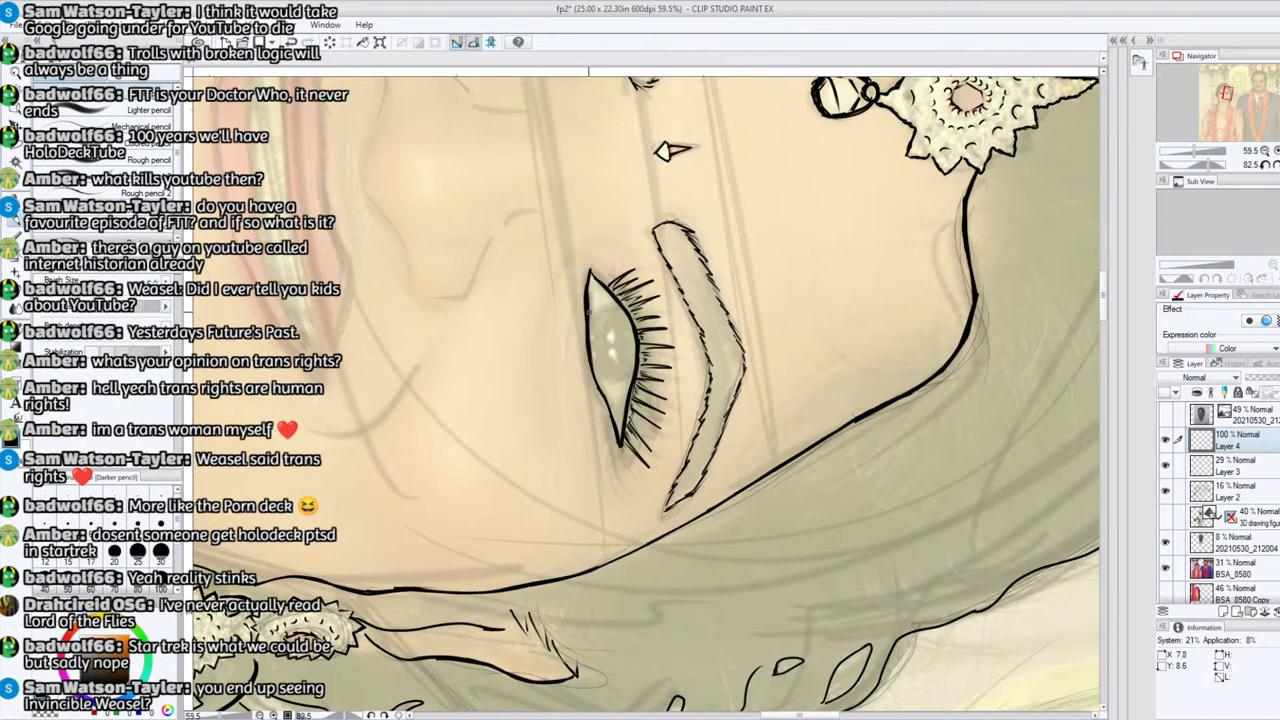
{"action": "left_click_drag", "start_coordinate": [1228, 172], "coordinate": [1190, 170]}
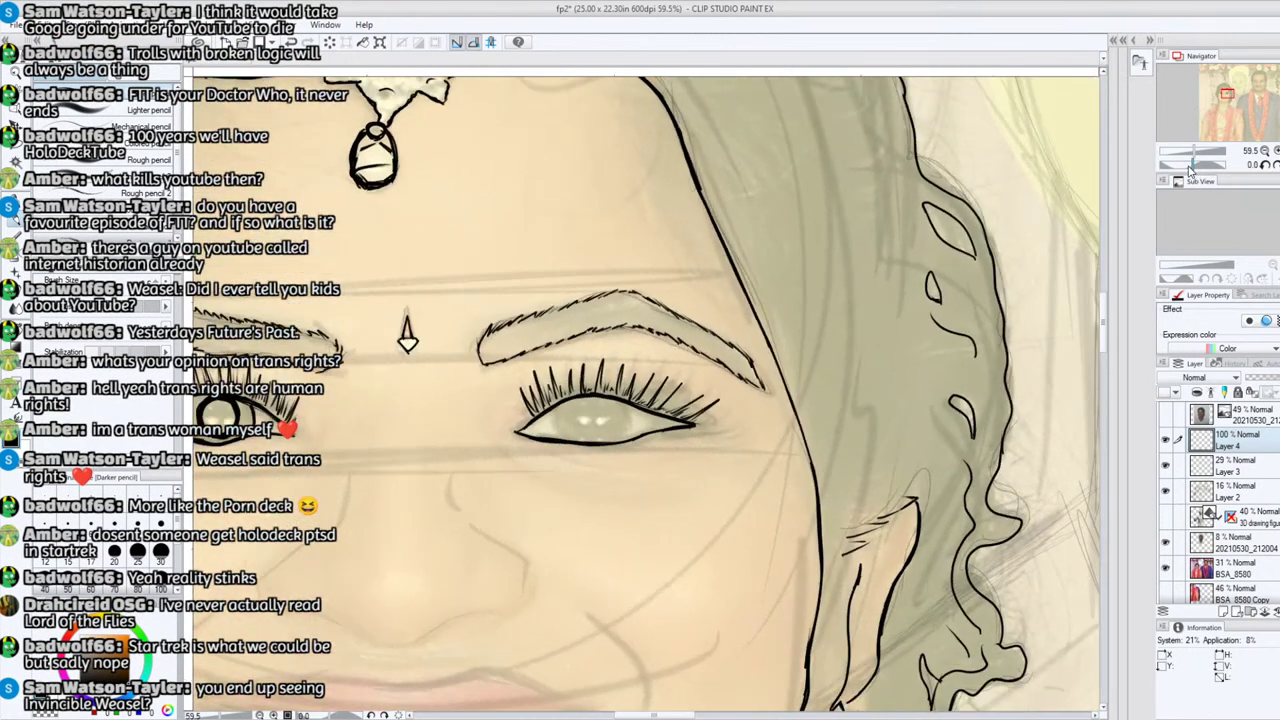
Step: Draw both curved sides of the right eye's iris, erasing and redrawing its outer side
{"action": "mouse_move", "coordinate": [565, 437]}
{"action": "left_mouse_down"}
{"action": "mouse_move", "coordinate": [557, 407]}
{"action": "mouse_move", "coordinate": [565, 440]}
{"action": "mouse_move", "coordinate": [558, 426]}
{"action": "mouse_move", "coordinate": [631, 410]}
{"action": "mouse_move", "coordinate": [628, 437]}
{"action": "mouse_move", "coordinate": [631, 408]}
{"action": "mouse_move", "coordinate": [626, 439]}
{"action": "mouse_move", "coordinate": [631, 408]}
{"action": "left_mouse_up"}
{"action": "left_click_drag", "start_coordinate": [566, 442], "coordinate": [560, 403]}
{"action": "left_click_drag", "start_coordinate": [625, 435], "coordinate": [621, 445]}
{"action": "left_click", "coordinate": [16, 292]}
{"action": "left_click", "coordinate": [85, 281]}
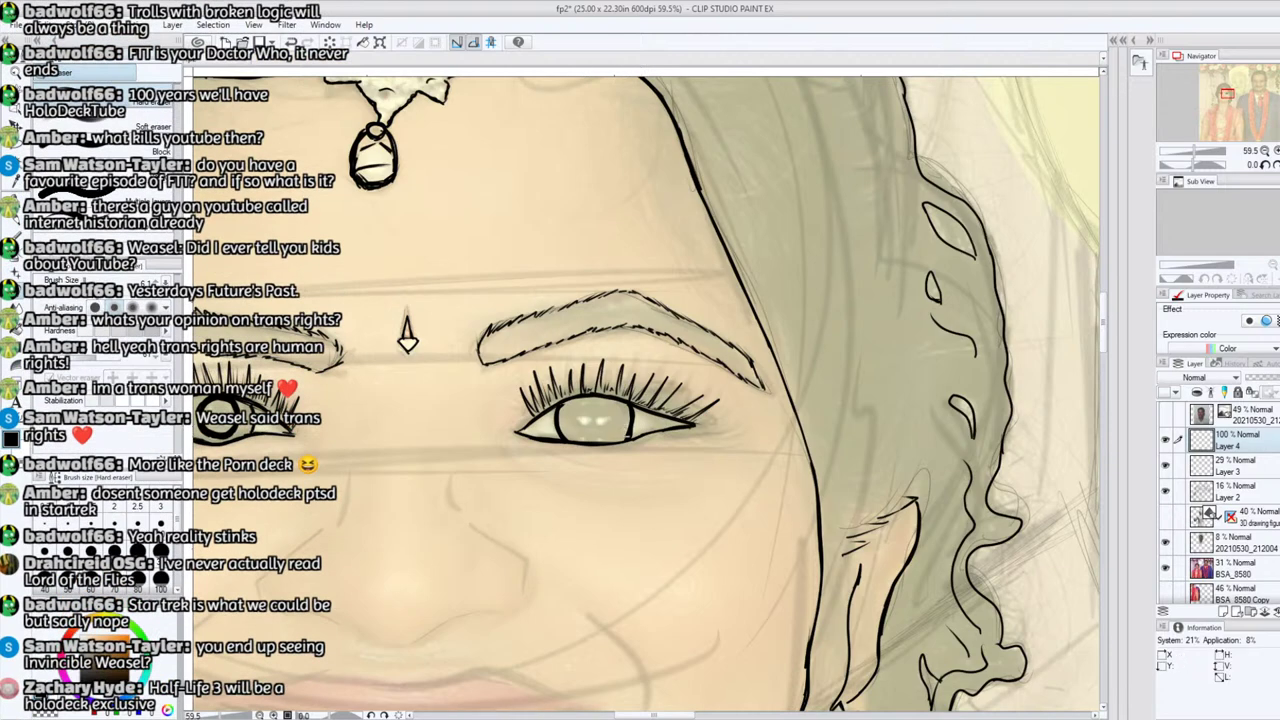
{"action": "left_click", "coordinate": [67, 551]}
{"action": "key", "text": "p"}
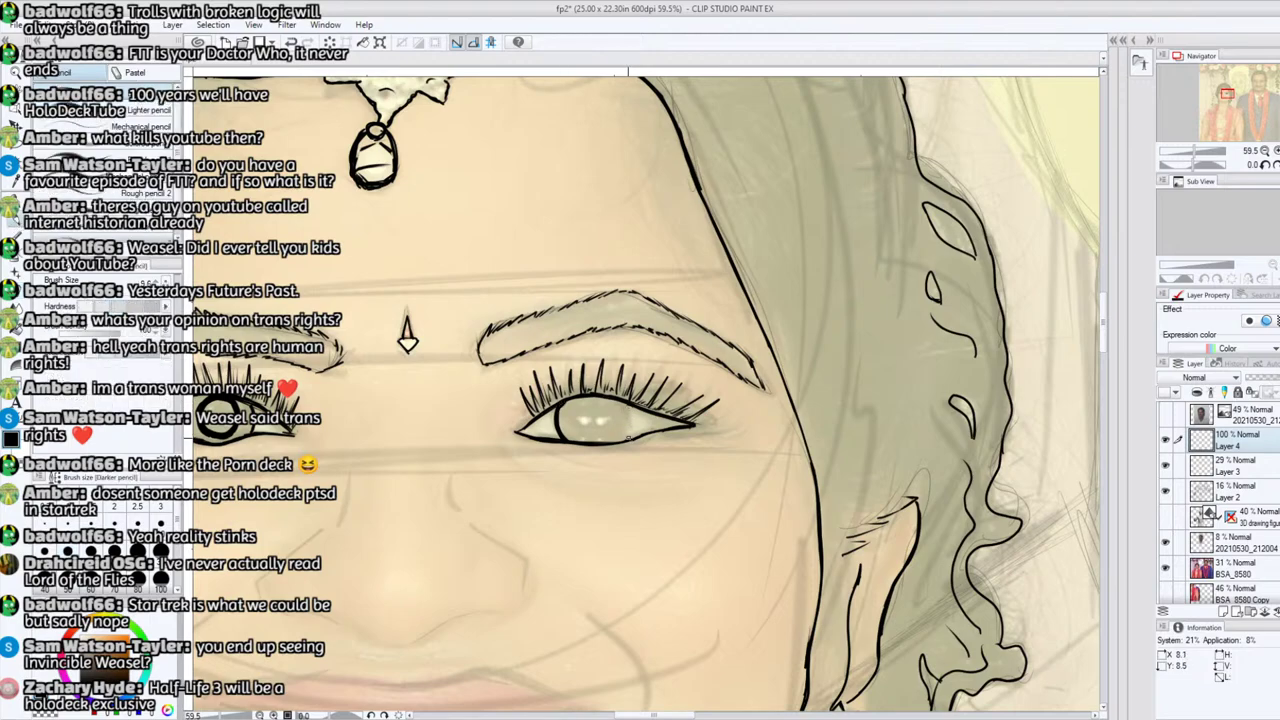
{"action": "left_click_drag", "start_coordinate": [628, 414], "coordinate": [626, 438]}
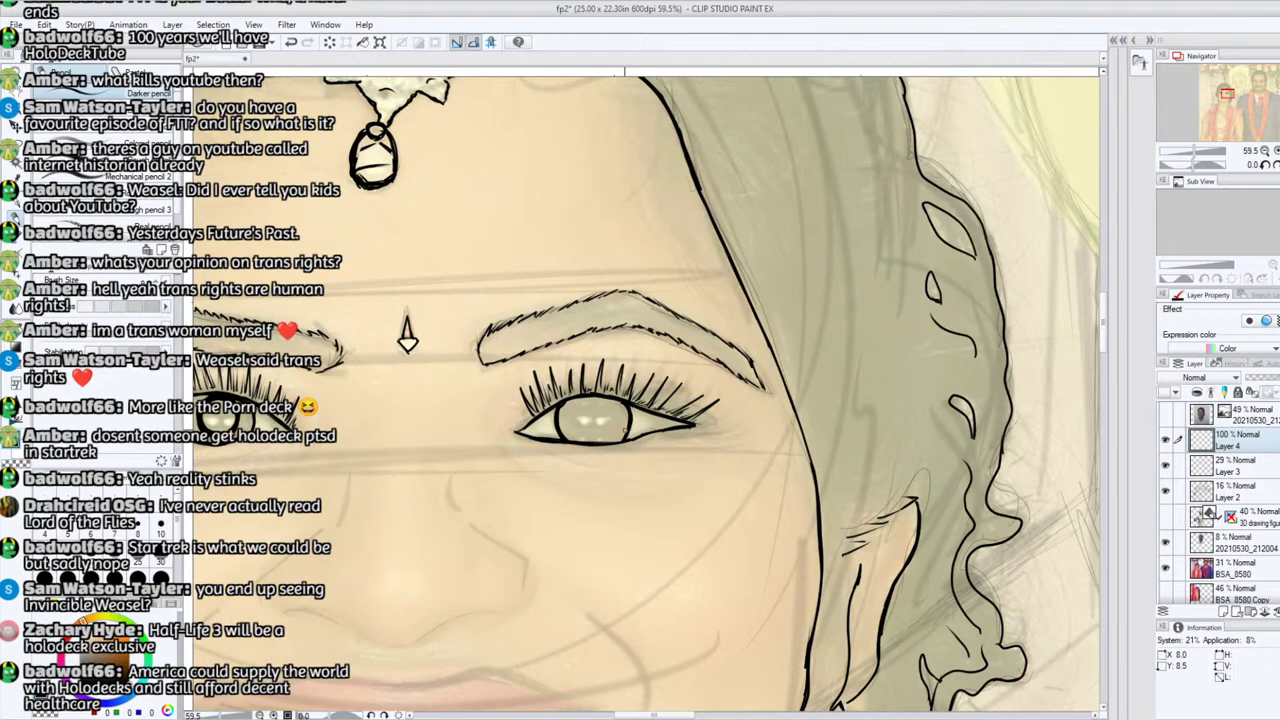
Step: Draw the right eye's pupil as a thick ring inside the iris, matching the left eye
{"action": "left_click_drag", "start_coordinate": [1224, 92], "coordinate": [1222, 93]}
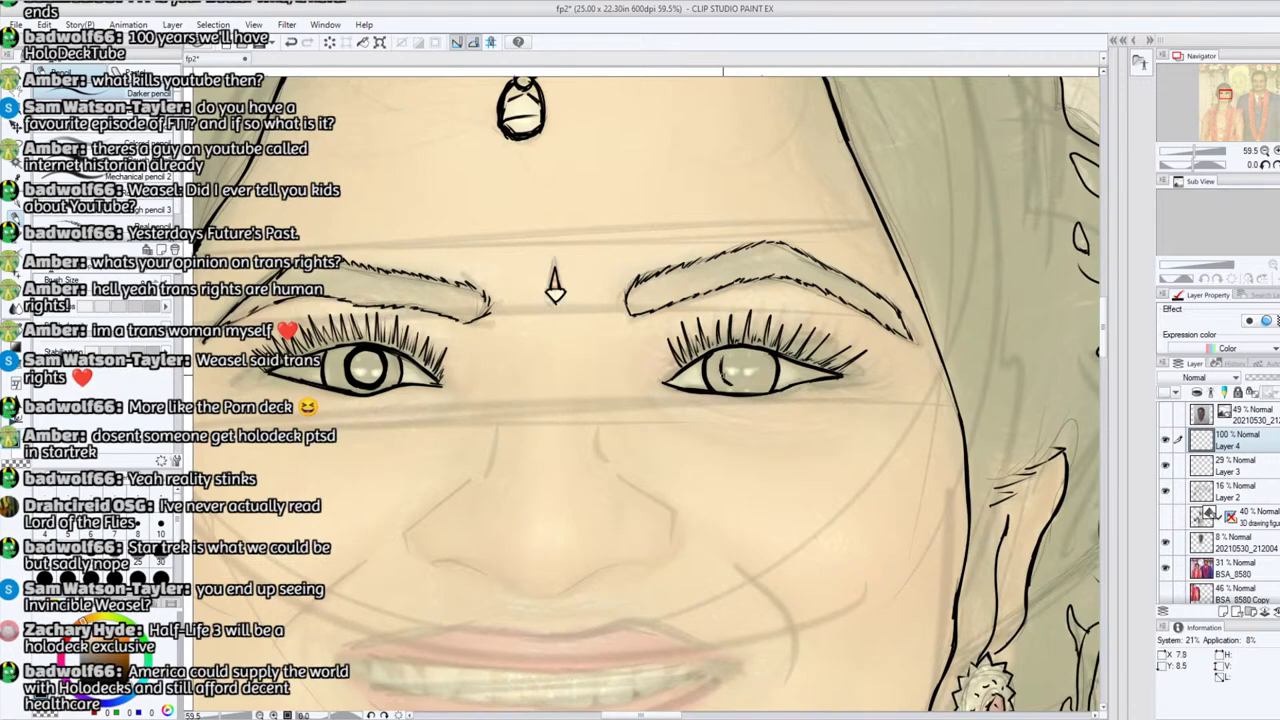
{"action": "left_click_drag", "start_coordinate": [727, 353], "coordinate": [721, 367]}
{"action": "left_click_drag", "start_coordinate": [731, 384], "coordinate": [752, 385]}
{"action": "left_click_drag", "start_coordinate": [752, 382], "coordinate": [727, 383]}
{"action": "left_click_drag", "start_coordinate": [553, 286], "coordinate": [545, 491]}
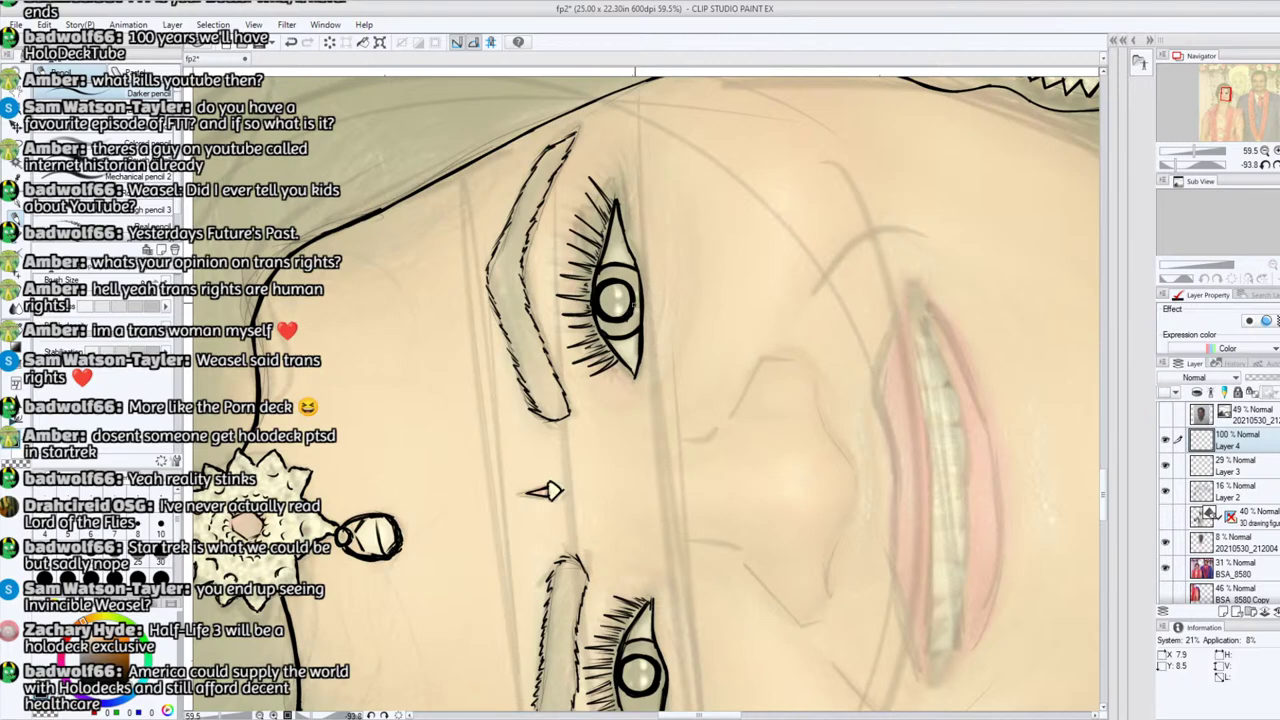
{"action": "left_click", "coordinate": [1275, 165]}
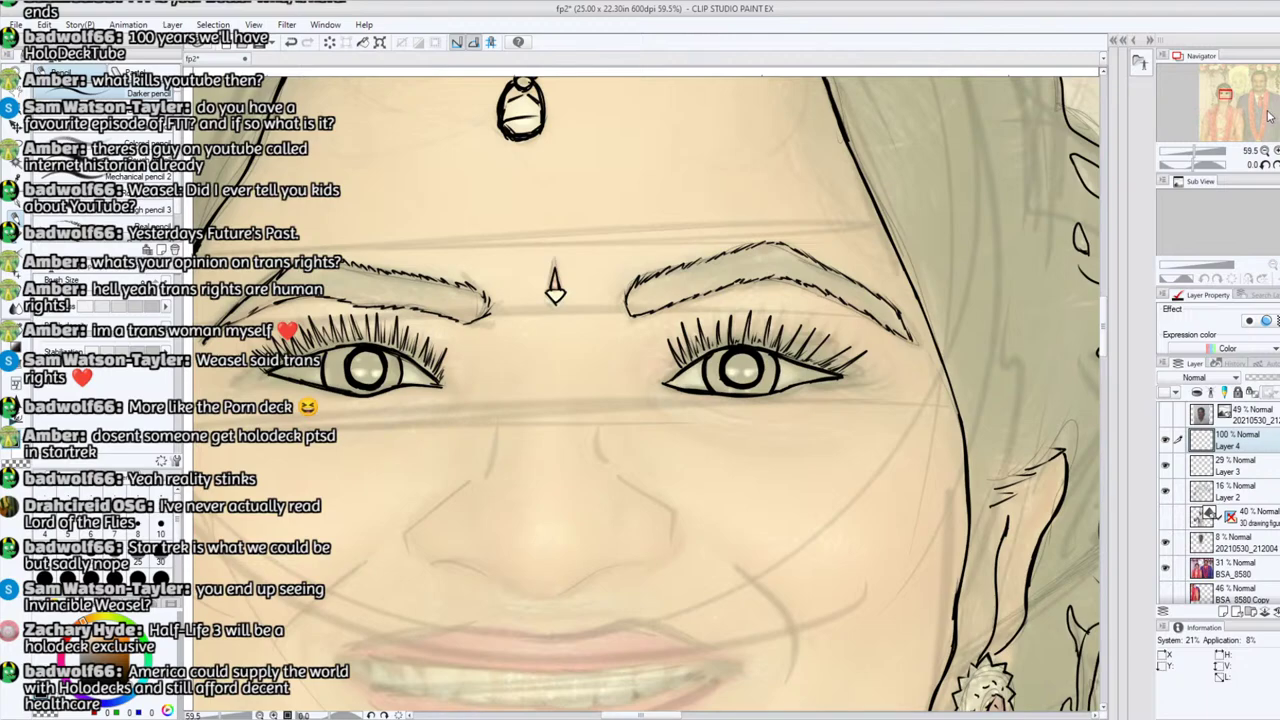
Step: Trace the short lines on both sides of the nose bridge and the outer curve of the left nostril
{"action": "left_click", "coordinate": [1221, 97]}
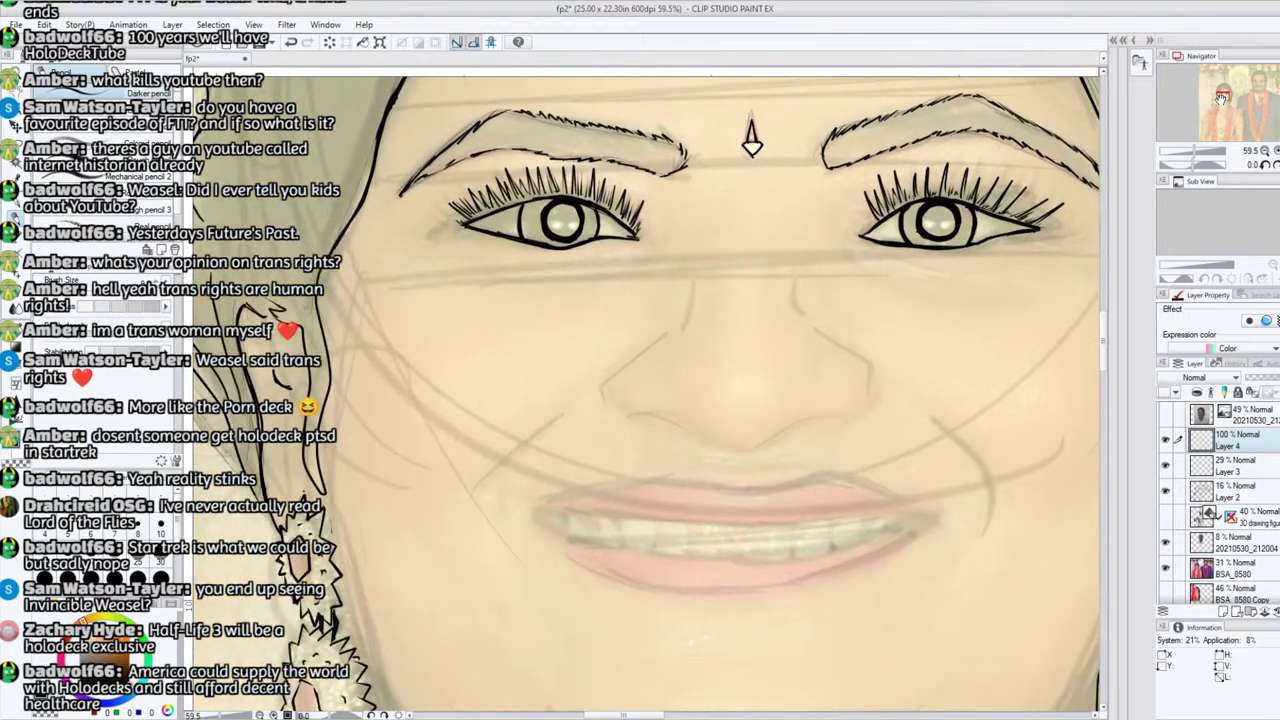
{"action": "left_click_drag", "start_coordinate": [1221, 98], "coordinate": [1223, 97]}
{"action": "mouse_move", "coordinate": [639, 305]}
{"action": "left_mouse_down"}
{"action": "mouse_move", "coordinate": [630, 334]}
{"action": "mouse_move", "coordinate": [645, 283]}
{"action": "left_mouse_up"}
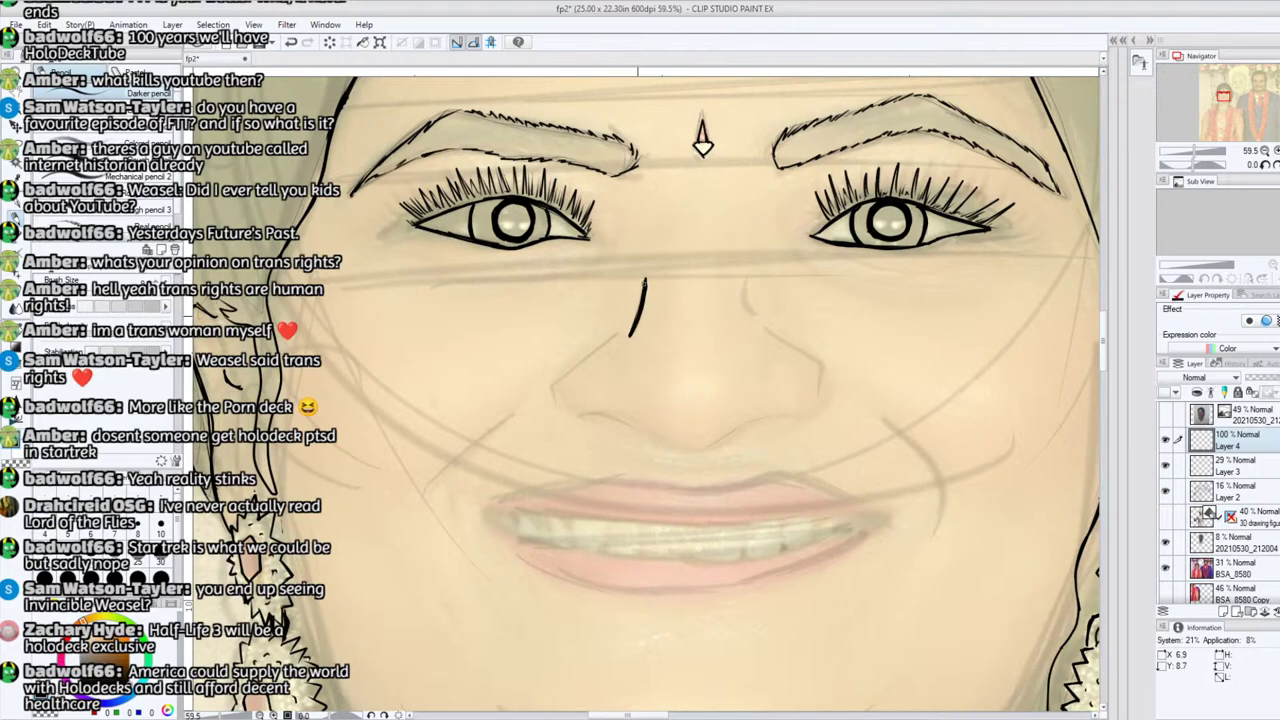
{"action": "left_click_drag", "start_coordinate": [745, 293], "coordinate": [756, 317]}
{"action": "mouse_move", "coordinate": [755, 316]}
{"action": "left_mouse_down"}
{"action": "mouse_move", "coordinate": [744, 283]}
{"action": "mouse_move", "coordinate": [754, 313]}
{"action": "mouse_move", "coordinate": [746, 298]}
{"action": "left_mouse_up"}
{"action": "left_click_drag", "start_coordinate": [562, 398], "coordinate": [594, 347]}
{"action": "mouse_move", "coordinate": [562, 390]}
{"action": "left_mouse_down"}
{"action": "mouse_move", "coordinate": [609, 342]}
{"action": "mouse_move", "coordinate": [574, 372]}
{"action": "mouse_move", "coordinate": [566, 405]}
{"action": "left_mouse_up"}
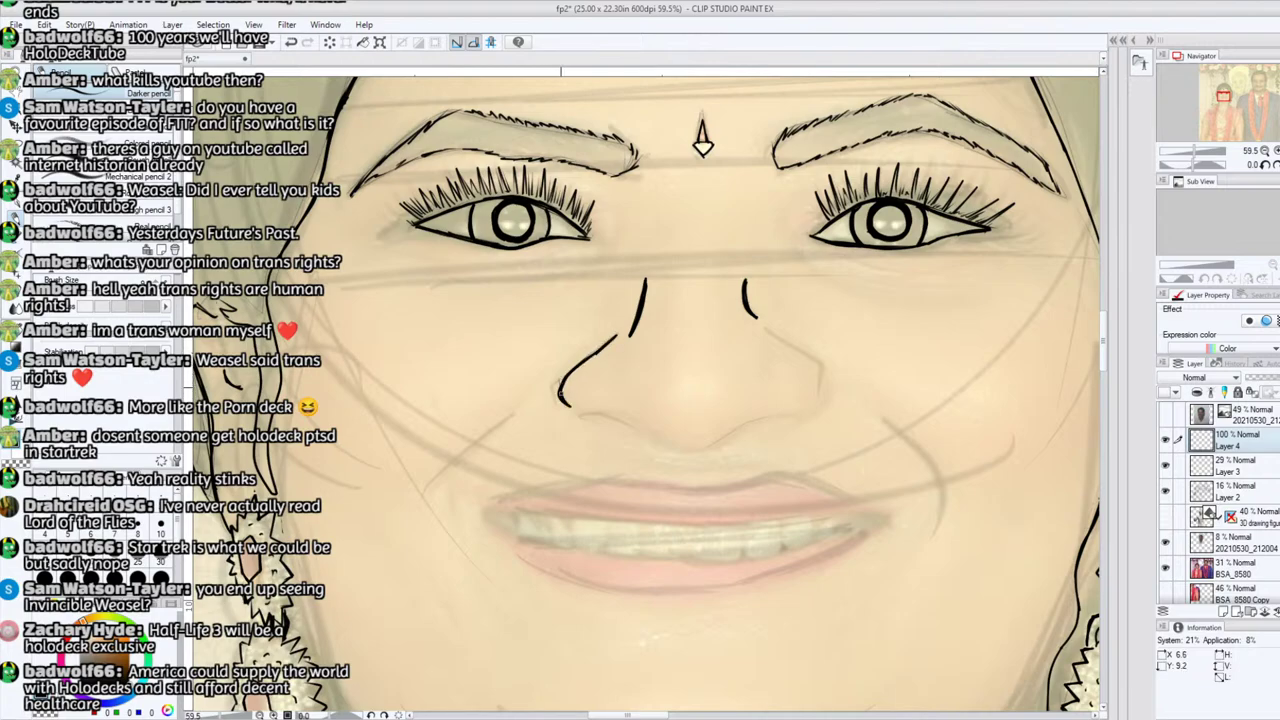
Step: Trace the right nostril's outer curve and the right part of the nose's underside
{"action": "mouse_move", "coordinate": [826, 363]}
{"action": "left_mouse_down"}
{"action": "mouse_move", "coordinate": [820, 420]}
{"action": "mouse_move", "coordinate": [617, 240]}
{"action": "mouse_move", "coordinate": [530, 314]}
{"action": "mouse_move", "coordinate": [551, 237]}
{"action": "left_mouse_up"}
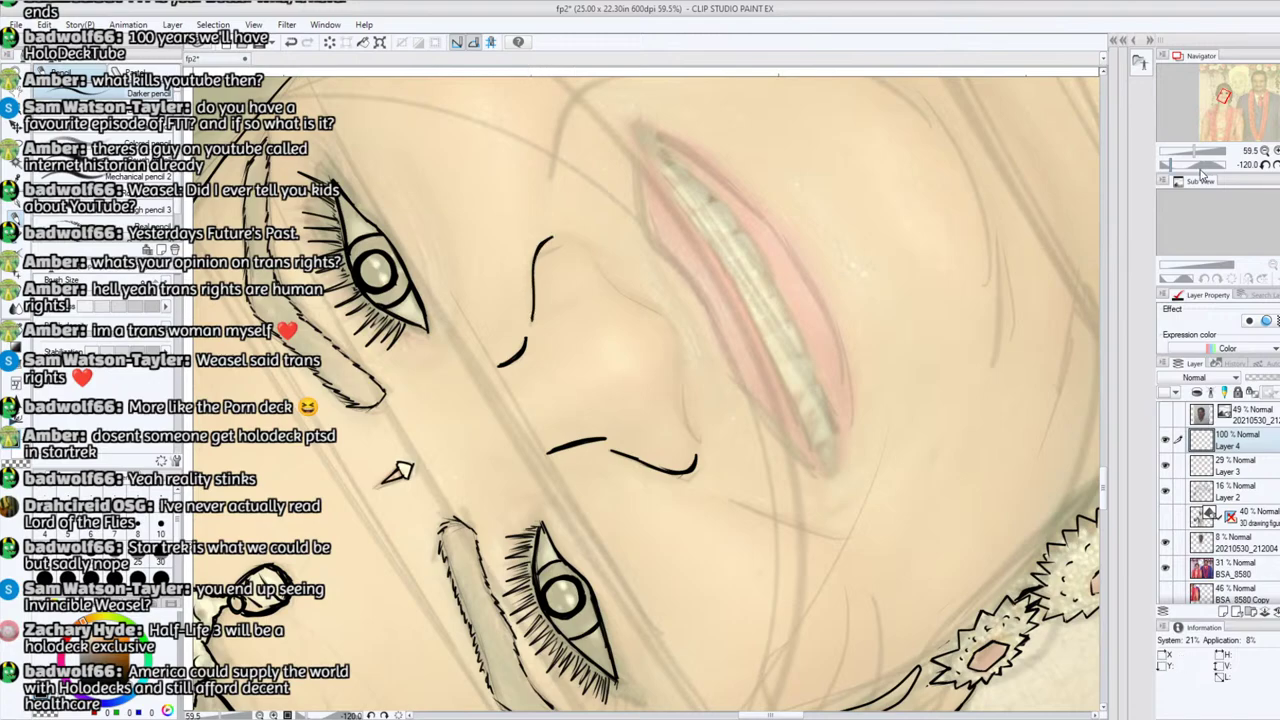
{"action": "left_click_drag", "start_coordinate": [1181, 163], "coordinate": [1185, 167]}
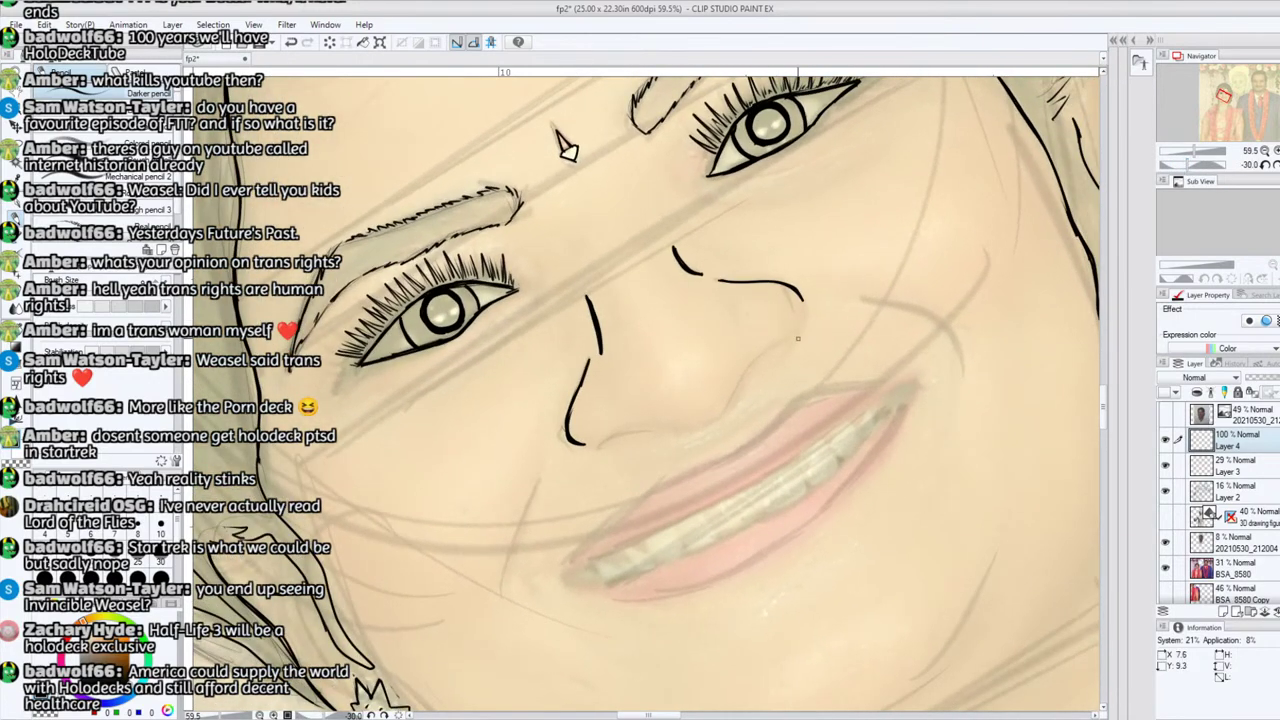
{"action": "mouse_move", "coordinate": [796, 335]}
{"action": "left_mouse_down"}
{"action": "mouse_move", "coordinate": [802, 298]}
{"action": "mouse_move", "coordinate": [797, 334]}
{"action": "left_mouse_up"}
{"action": "left_click_drag", "start_coordinate": [736, 398], "coordinate": [770, 348]}
{"action": "mouse_move", "coordinate": [738, 398]}
{"action": "left_mouse_down"}
{"action": "mouse_move", "coordinate": [772, 347]}
{"action": "mouse_move", "coordinate": [738, 398]}
{"action": "left_mouse_up"}
Step: Extend the nose's underside on the right, trace its left part, and add a small crease mark beside the left nostril
{"action": "left_click_drag", "start_coordinate": [1187, 163], "coordinate": [1211, 176]}
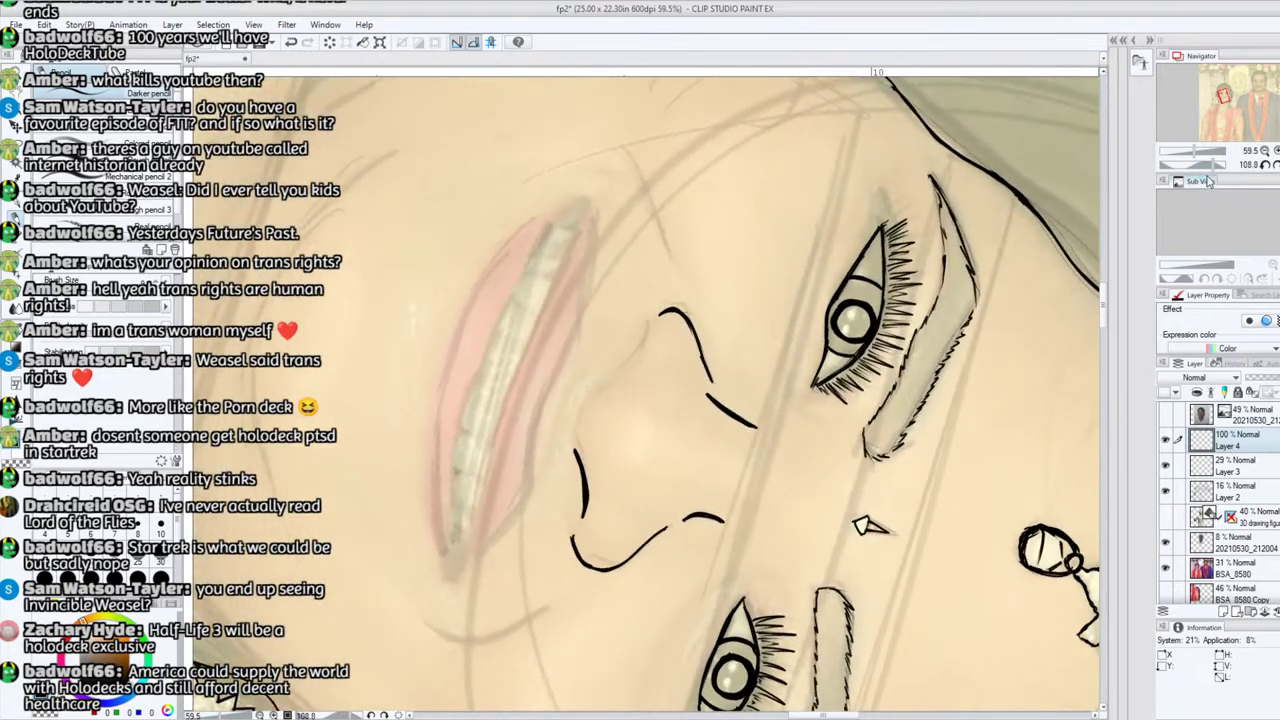
{"action": "left_click_drag", "start_coordinate": [582, 460], "coordinate": [578, 416]}
{"action": "mouse_move", "coordinate": [616, 372]}
{"action": "left_mouse_down"}
{"action": "mouse_move", "coordinate": [650, 320]}
{"action": "mouse_move", "coordinate": [619, 371]}
{"action": "left_mouse_up"}
{"action": "left_click_drag", "start_coordinate": [648, 325], "coordinate": [629, 362]}
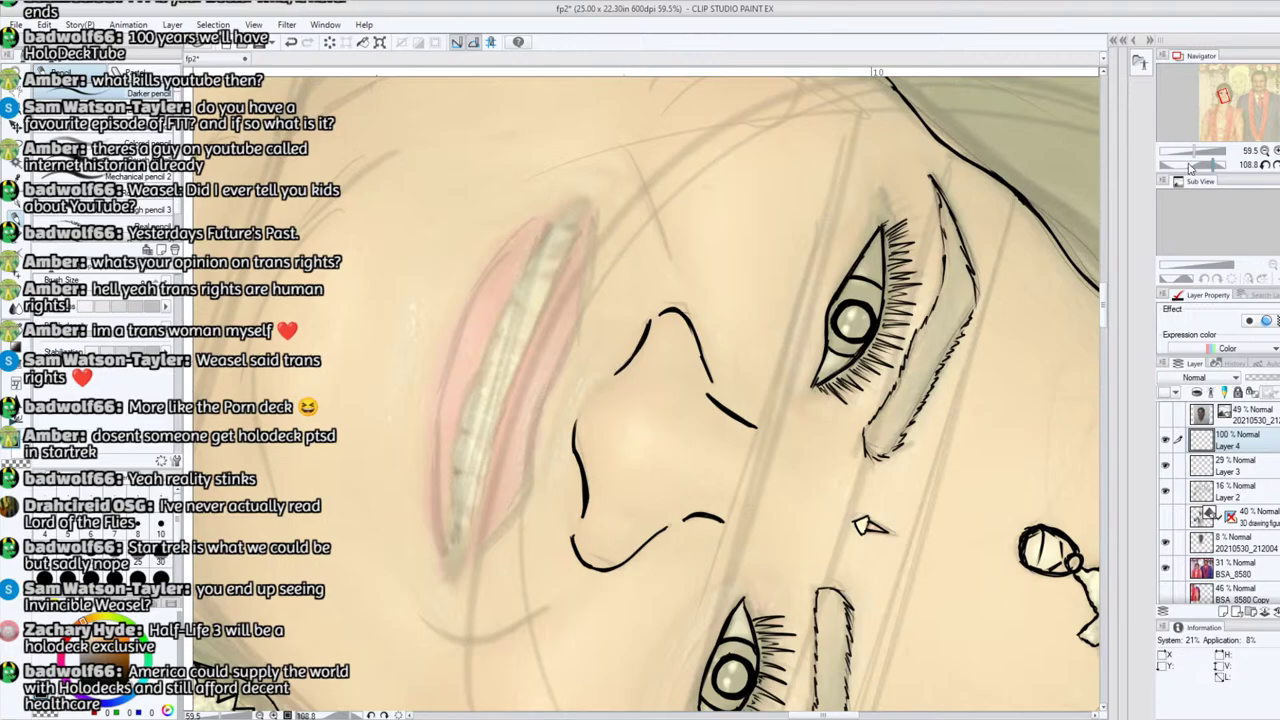
{"action": "left_click_drag", "start_coordinate": [1213, 165], "coordinate": [1186, 165]}
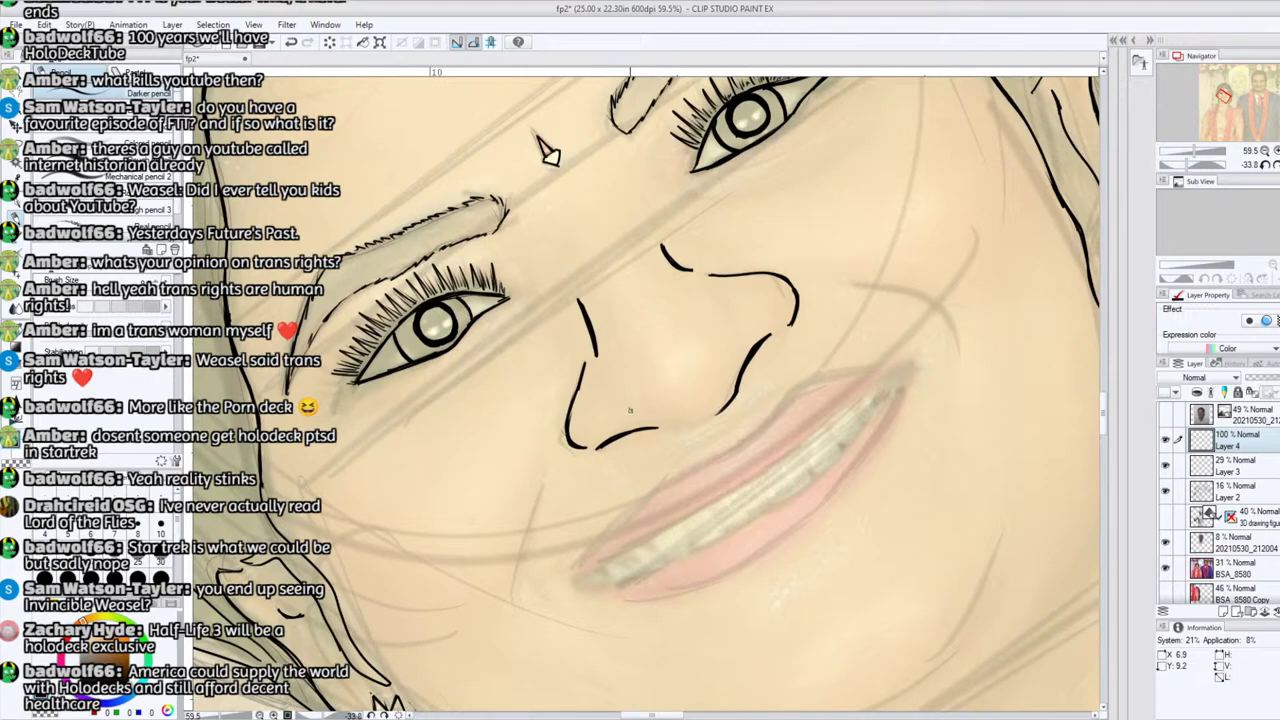
{"action": "mouse_move", "coordinate": [628, 396]}
{"action": "left_mouse_down"}
{"action": "mouse_move", "coordinate": [631, 410]}
{"action": "mouse_move", "coordinate": [627, 393]}
{"action": "left_mouse_up"}
Step: Extend and thicken the underside line of the nose tip
{"action": "left_click", "coordinate": [1278, 164]}
{"action": "mouse_move", "coordinate": [1193, 151]}
{"action": "left_mouse_down"}
{"action": "mouse_move", "coordinate": [1177, 155]}
{"action": "mouse_move", "coordinate": [1192, 168]}
{"action": "left_mouse_up"}
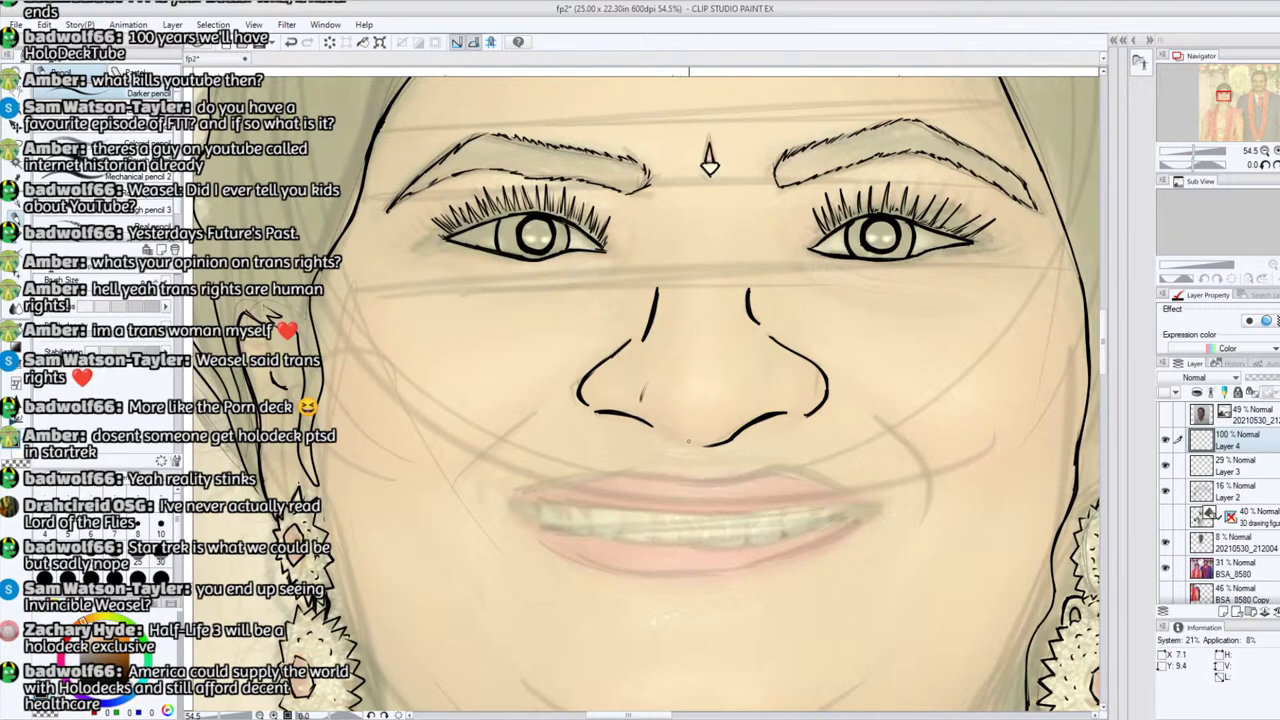
{"action": "left_click_drag", "start_coordinate": [682, 445], "coordinate": [672, 441]}
{"action": "left_click_drag", "start_coordinate": [708, 160], "coordinate": [880, 365]}
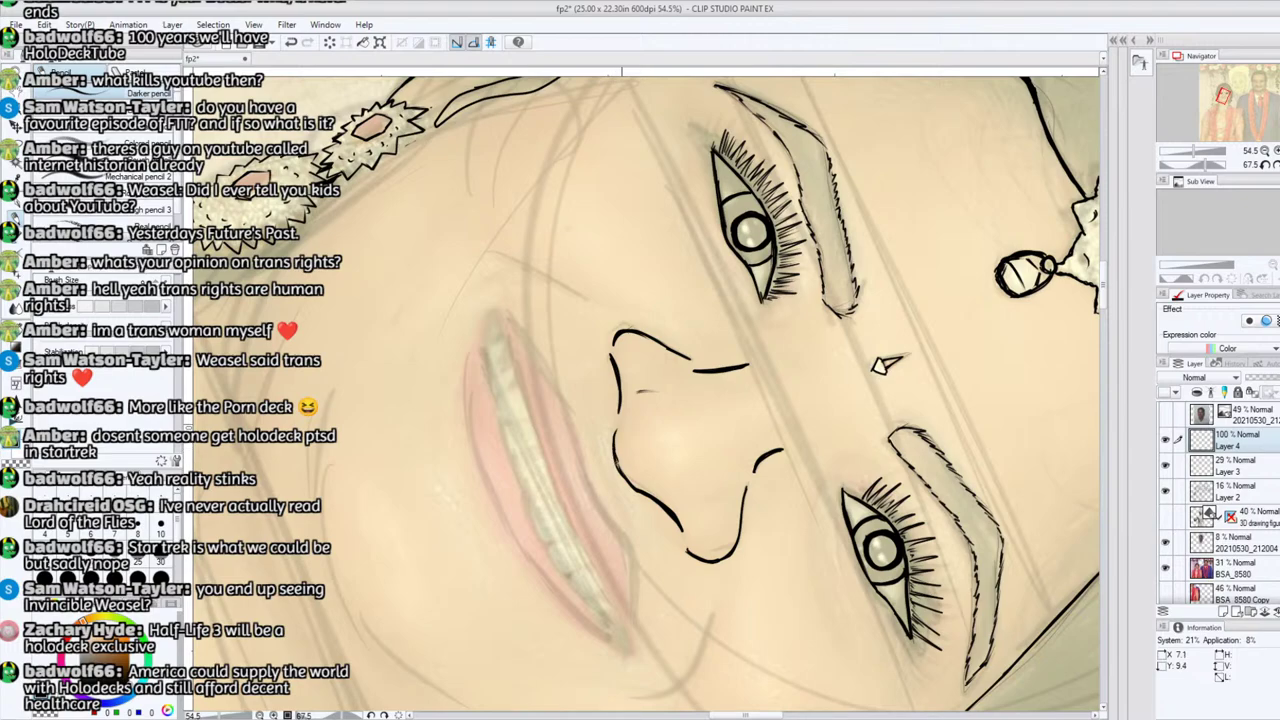
{"action": "left_click_drag", "start_coordinate": [615, 437], "coordinate": [620, 470]}
{"action": "left_click_drag", "start_coordinate": [1222, 93], "coordinate": [1224, 98]}
{"action": "left_click_drag", "start_coordinate": [1205, 170], "coordinate": [1189, 167]}
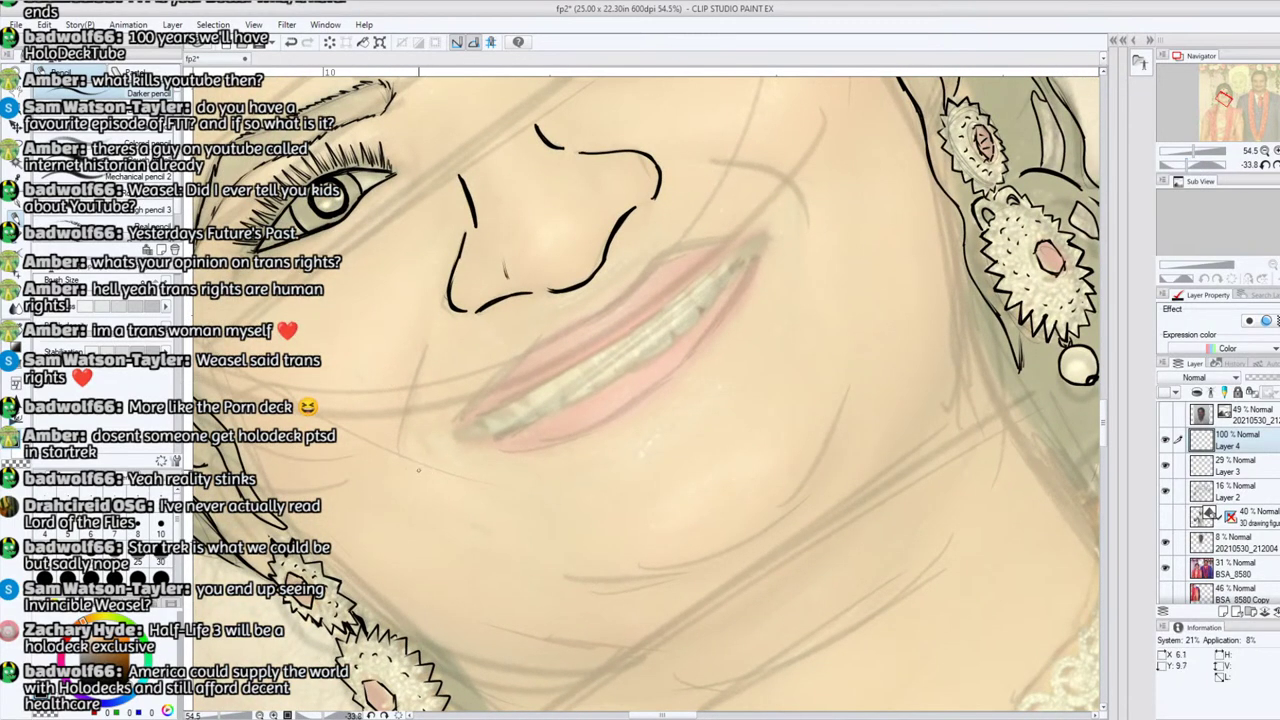
{"action": "left_click_drag", "start_coordinate": [424, 468], "coordinate": [408, 422]}
{"action": "left_click_drag", "start_coordinate": [424, 468], "coordinate": [414, 372]}
{"action": "mouse_move", "coordinate": [422, 468]}
{"action": "left_mouse_down"}
{"action": "mouse_move", "coordinate": [422, 358]}
{"action": "mouse_move", "coordinate": [419, 462]}
{"action": "mouse_move", "coordinate": [422, 391]}
{"action": "left_mouse_up"}
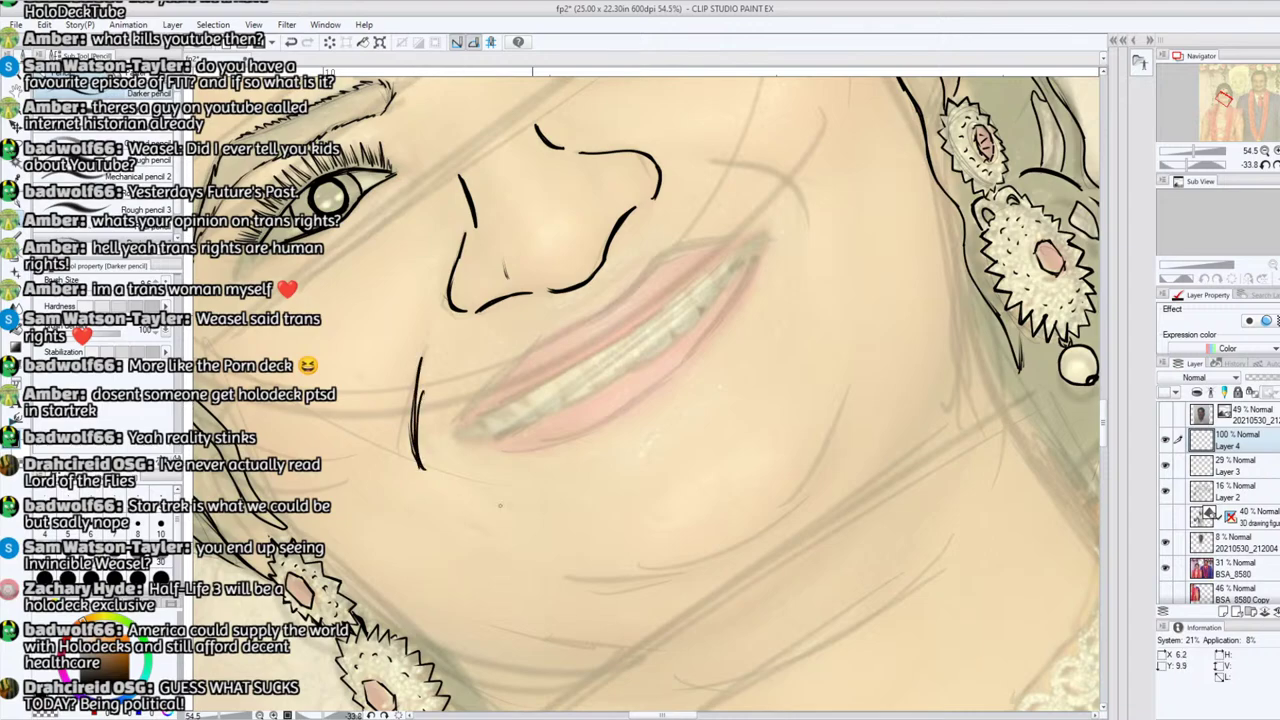
{"action": "mouse_move", "coordinate": [562, 563]}
{"action": "left_mouse_down"}
{"action": "mouse_move", "coordinate": [522, 502]}
{"action": "mouse_move", "coordinate": [526, 524]}
{"action": "left_mouse_up"}
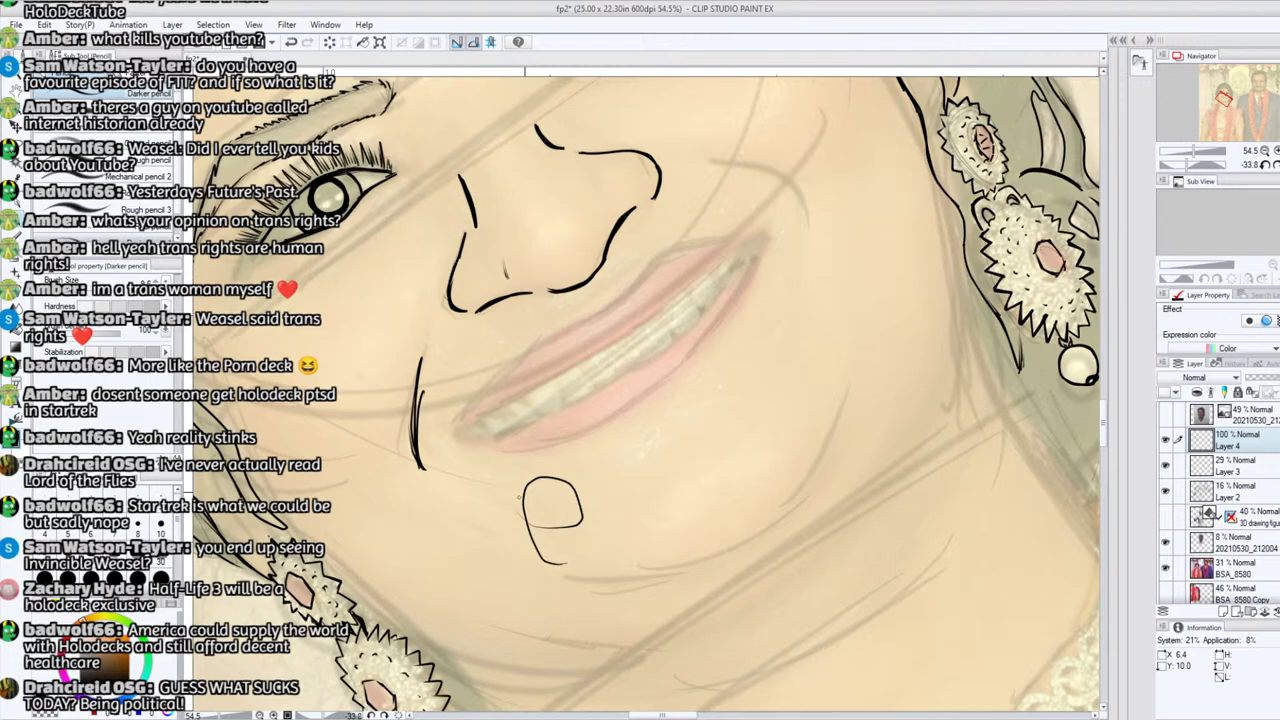
{"action": "key", "text": "e"}
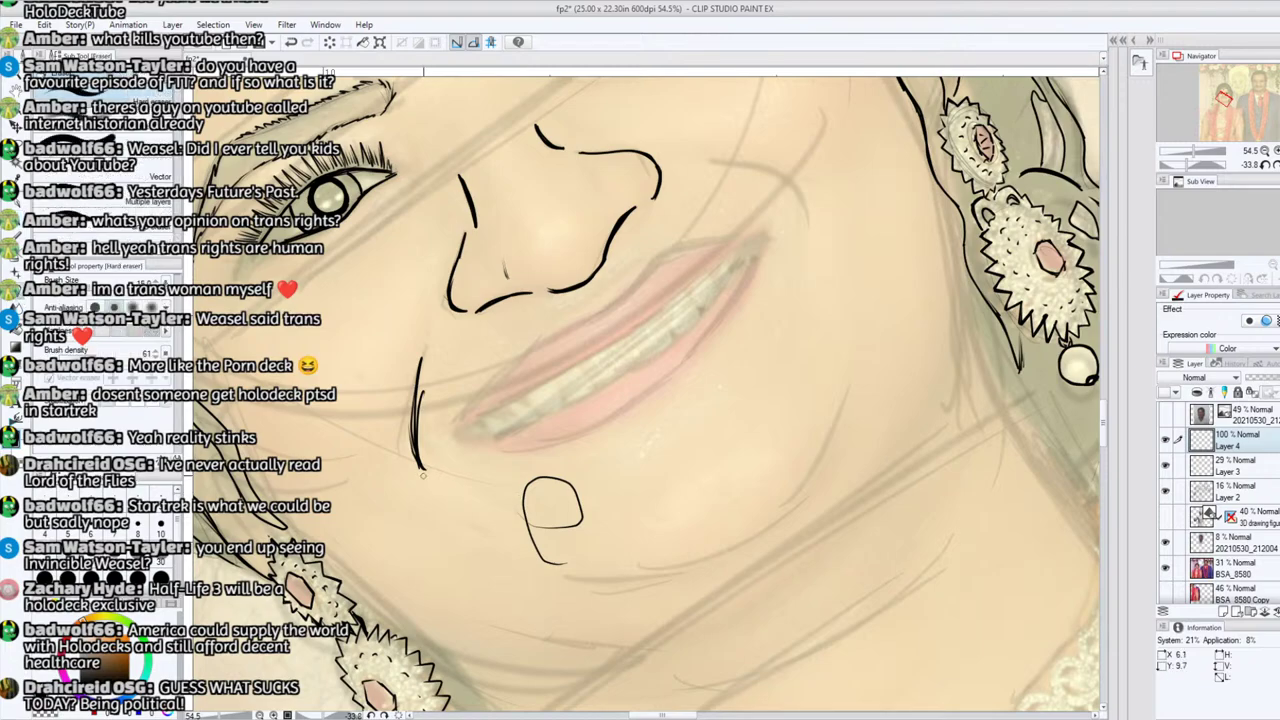
{"action": "mouse_move", "coordinate": [422, 474]}
{"action": "left_mouse_down"}
{"action": "mouse_move", "coordinate": [414, 441]}
{"action": "mouse_move", "coordinate": [421, 395]}
{"action": "left_mouse_up"}
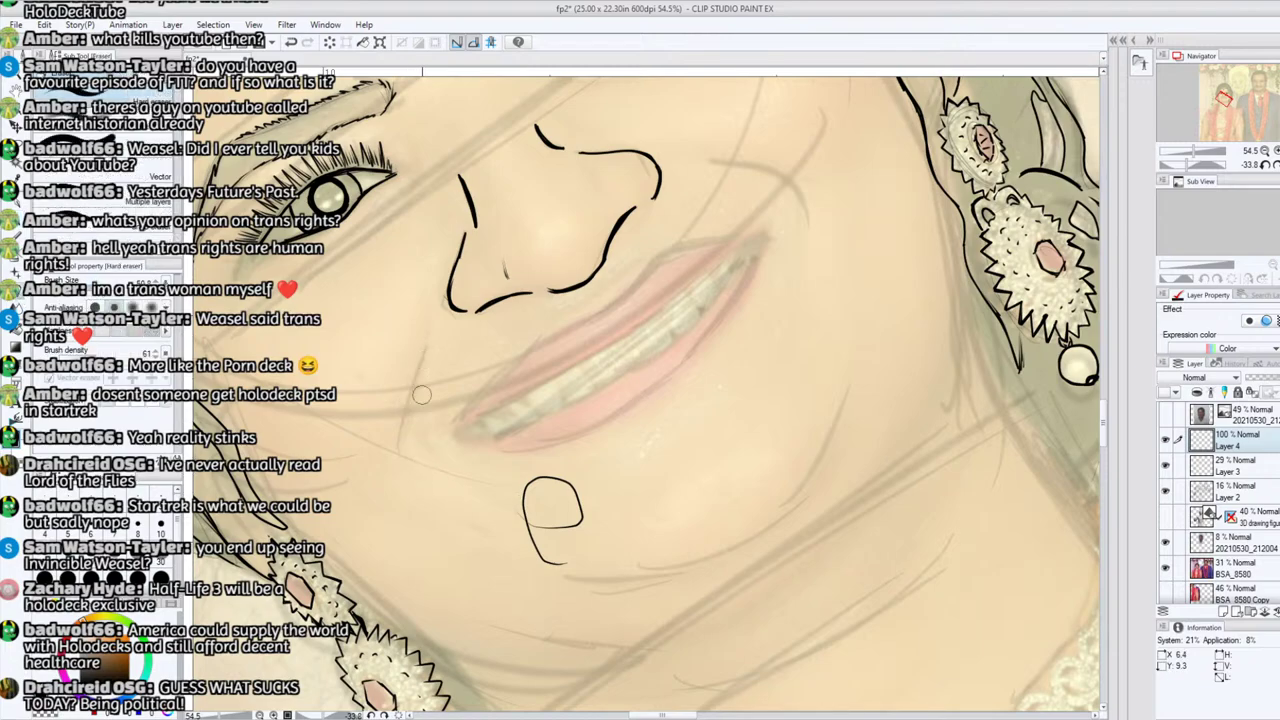
{"action": "mouse_move", "coordinate": [554, 547]}
{"action": "left_mouse_down"}
{"action": "mouse_move", "coordinate": [519, 514]}
{"action": "mouse_move", "coordinate": [549, 527]}
{"action": "mouse_move", "coordinate": [547, 484]}
{"action": "mouse_move", "coordinate": [546, 564]}
{"action": "mouse_move", "coordinate": [551, 469]}
{"action": "mouse_move", "coordinate": [584, 516]}
{"action": "mouse_move", "coordinate": [537, 542]}
{"action": "mouse_move", "coordinate": [554, 511]}
{"action": "left_mouse_up"}
Step: Draw the smile crease beside the left corner of the mouth as a thin curved pencil line
{"action": "key", "text": "p"}
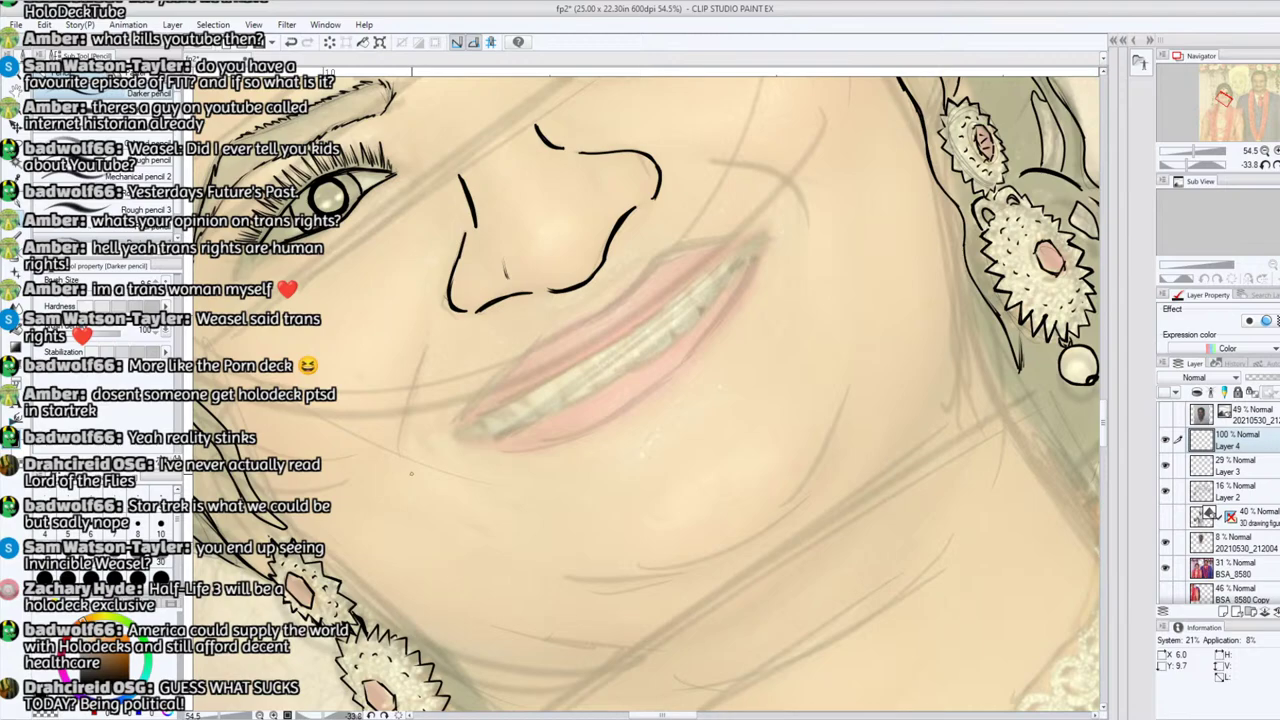
{"action": "mouse_move", "coordinate": [410, 474]}
{"action": "left_mouse_down"}
{"action": "mouse_move", "coordinate": [398, 452]}
{"action": "mouse_move", "coordinate": [408, 409]}
{"action": "left_mouse_up"}
{"action": "left_click_drag", "start_coordinate": [399, 454], "coordinate": [407, 416]}
{"action": "mouse_move", "coordinate": [637, 543]}
{"action": "left_mouse_down"}
{"action": "mouse_move", "coordinate": [625, 512]}
{"action": "mouse_move", "coordinate": [618, 540]}
{"action": "left_mouse_up"}
{"action": "mouse_move", "coordinate": [734, 496]}
{"action": "left_mouse_down"}
{"action": "mouse_move", "coordinate": [672, 438]}
{"action": "mouse_move", "coordinate": [744, 470]}
{"action": "mouse_move", "coordinate": [650, 425]}
{"action": "left_mouse_up"}
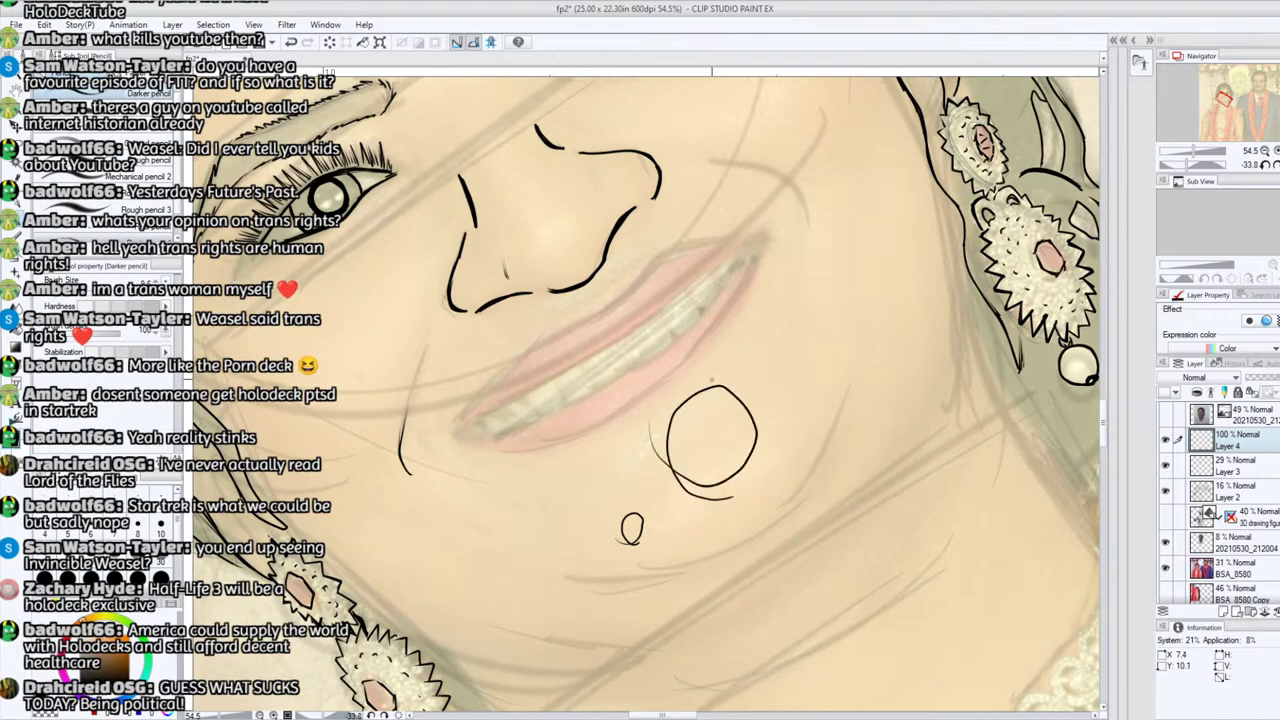
{"action": "mouse_move", "coordinate": [696, 500]}
{"action": "left_mouse_down"}
{"action": "mouse_move", "coordinate": [710, 552]}
{"action": "mouse_move", "coordinate": [684, 518]}
{"action": "left_mouse_up"}
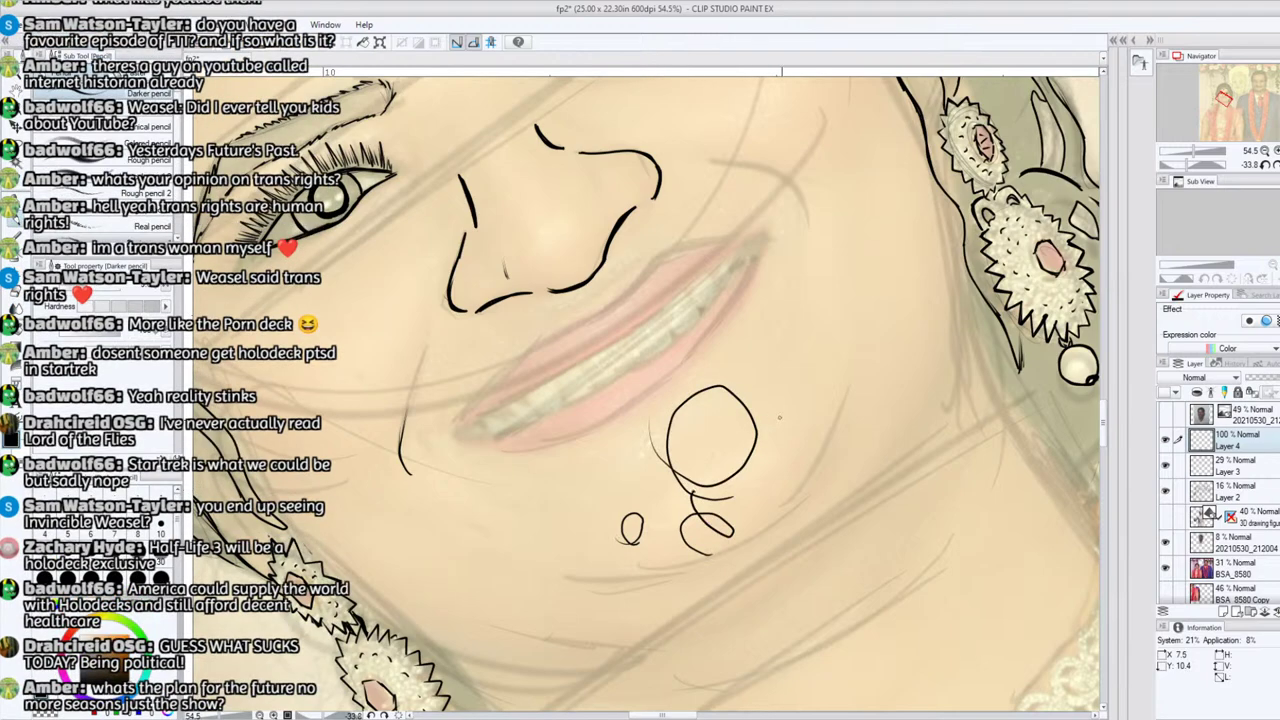
{"action": "mouse_move", "coordinate": [772, 416]}
{"action": "left_mouse_down"}
{"action": "mouse_move", "coordinate": [818, 431]}
{"action": "mouse_move", "coordinate": [793, 370]}
{"action": "mouse_move", "coordinate": [775, 390]}
{"action": "left_mouse_up"}
{"action": "mouse_move", "coordinate": [846, 364]}
{"action": "left_mouse_down"}
{"action": "mouse_move", "coordinate": [822, 321]}
{"action": "mouse_move", "coordinate": [845, 308]}
{"action": "mouse_move", "coordinate": [863, 319]}
{"action": "mouse_move", "coordinate": [843, 366]}
{"action": "left_mouse_up"}
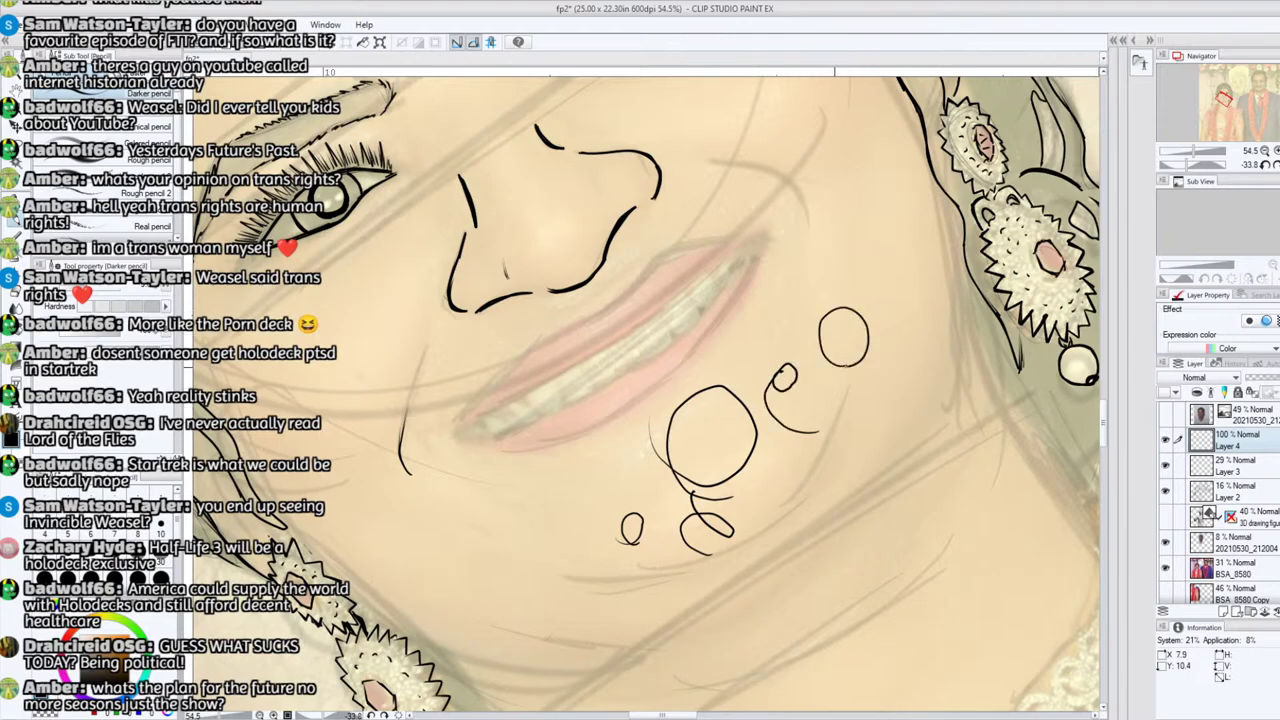
{"action": "key", "text": "e"}
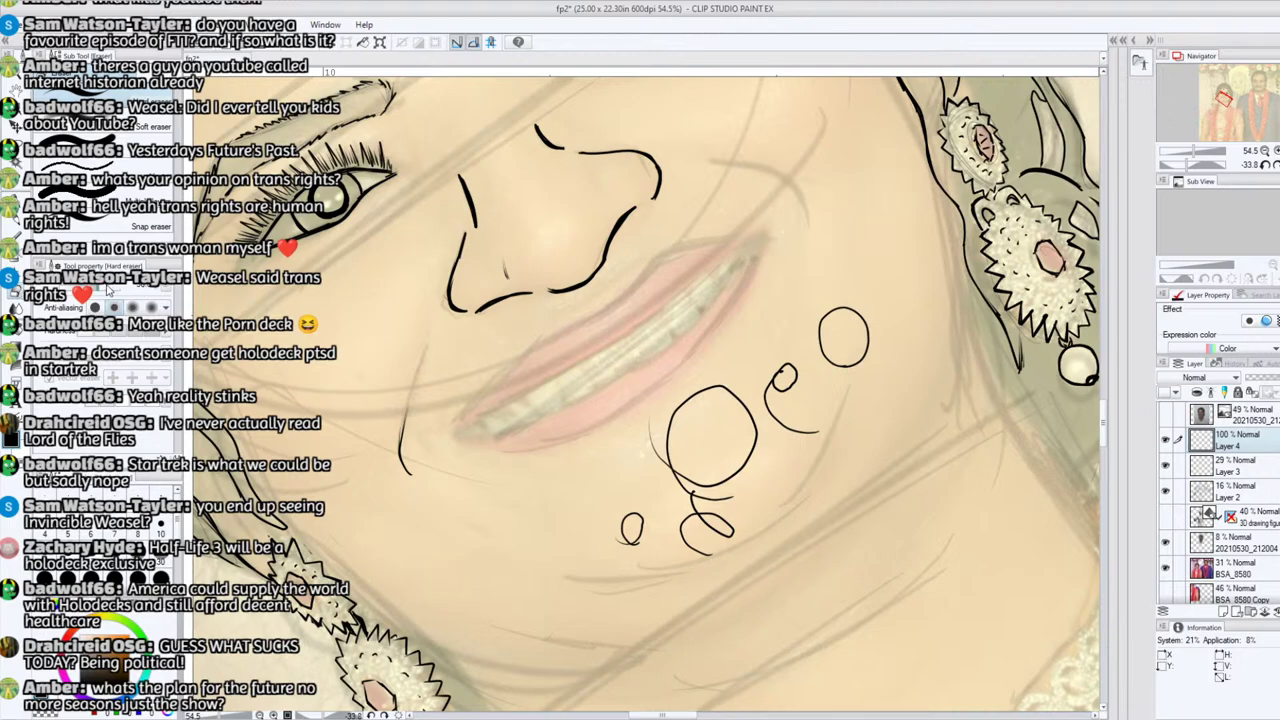
{"action": "mouse_move", "coordinate": [645, 392]}
{"action": "left_mouse_down"}
{"action": "mouse_move", "coordinate": [641, 551]}
{"action": "mouse_move", "coordinate": [742, 375]}
{"action": "mouse_move", "coordinate": [685, 506]}
{"action": "mouse_move", "coordinate": [814, 360]}
{"action": "left_mouse_up"}
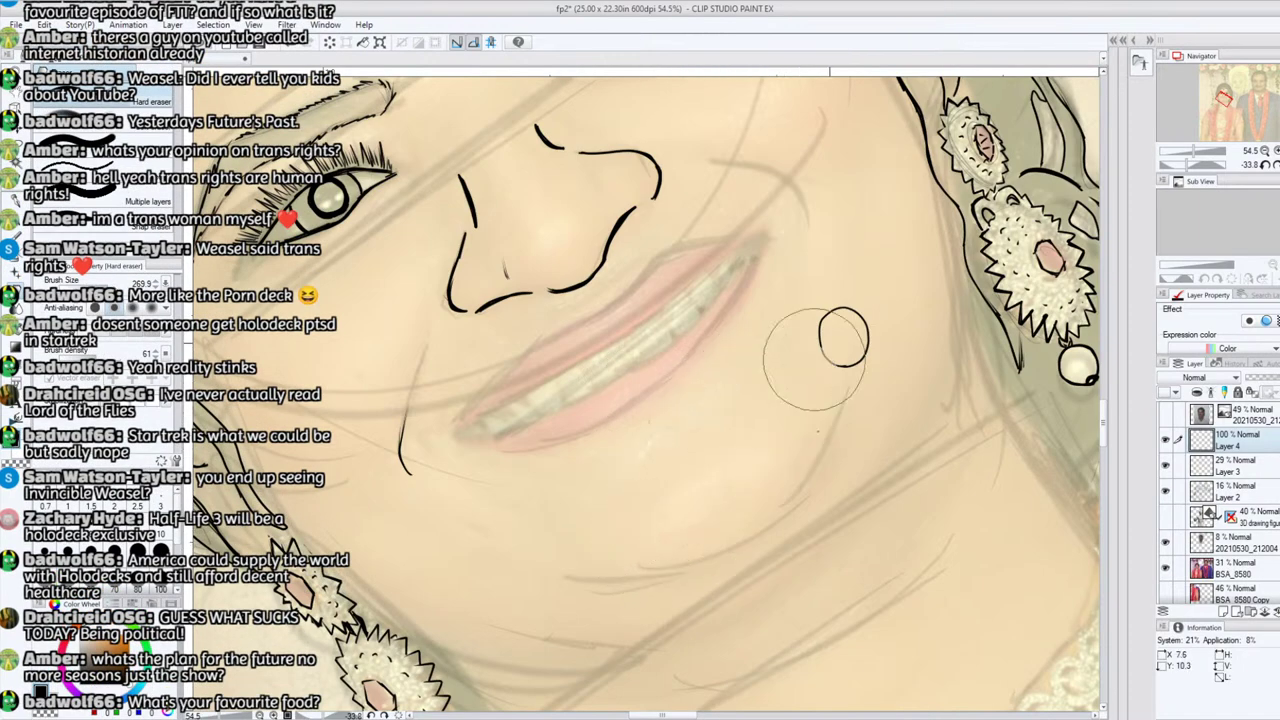
Step: Trace the mouth's left end with the lower lip's outer and inner edges and the start of the upper lip's inner edge
{"action": "key", "text": "p"}
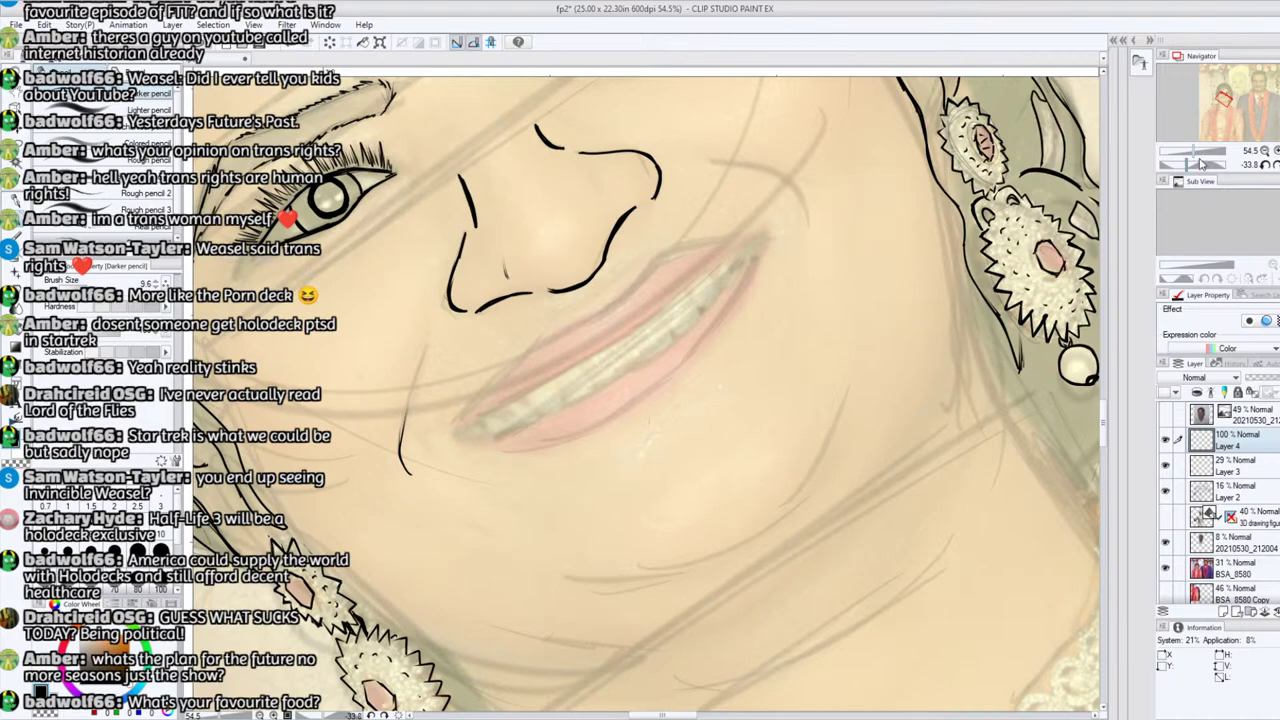
{"action": "left_click_drag", "start_coordinate": [1187, 164], "coordinate": [1194, 164]}
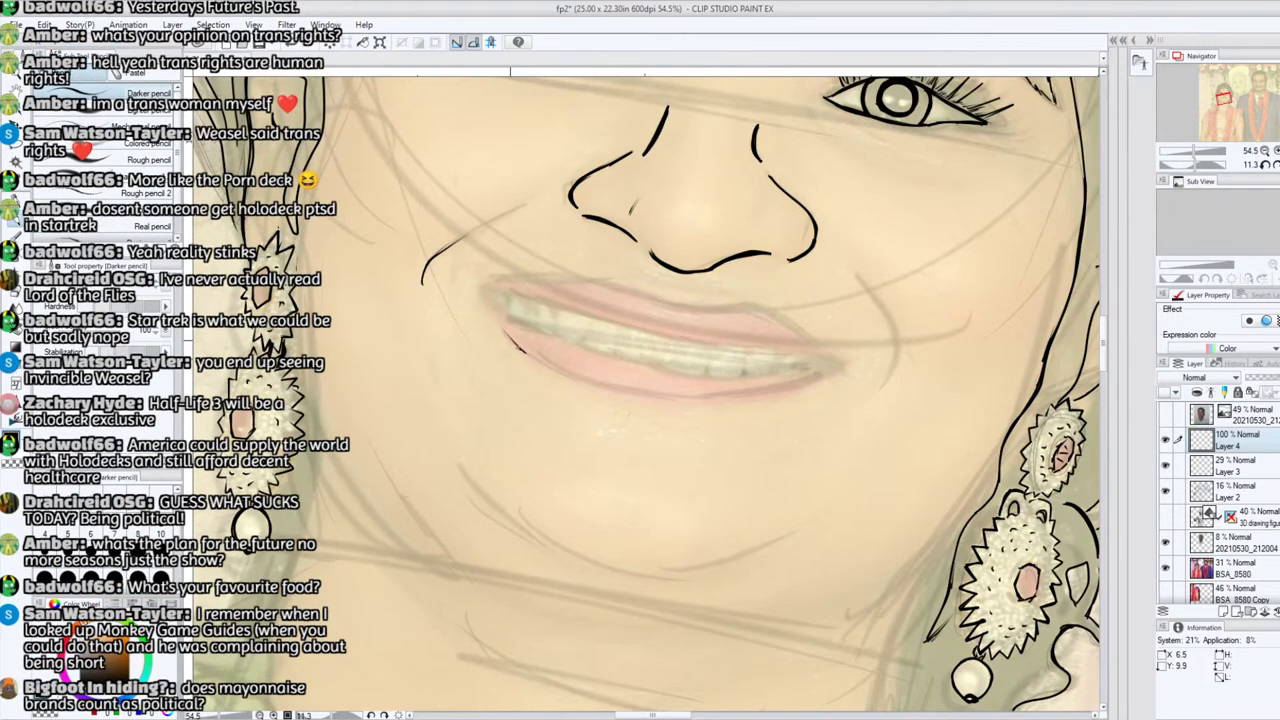
{"action": "left_click_drag", "start_coordinate": [520, 349], "coordinate": [484, 300]}
{"action": "left_click_drag", "start_coordinate": [1193, 165], "coordinate": [1177, 172]}
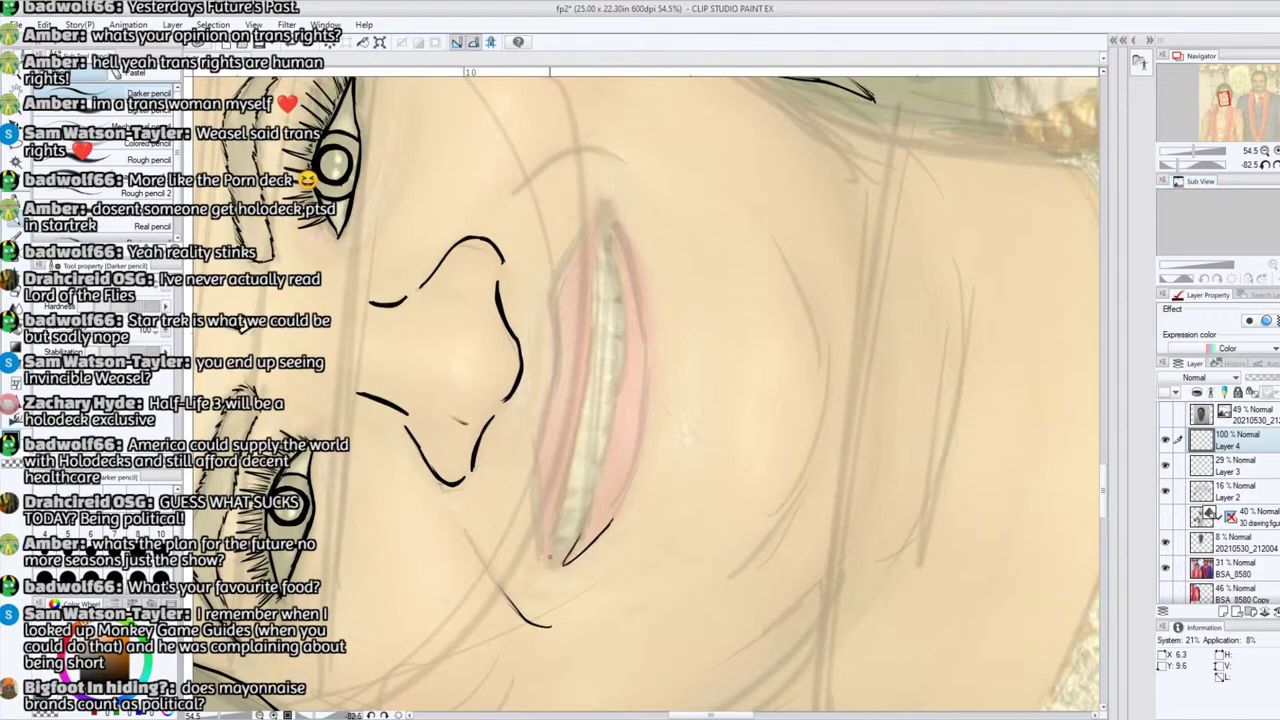
{"action": "left_click_drag", "start_coordinate": [550, 554], "coordinate": [564, 507]}
{"action": "mouse_move", "coordinate": [552, 550]}
{"action": "left_mouse_down"}
{"action": "mouse_move", "coordinate": [563, 499]}
{"action": "mouse_move", "coordinate": [556, 532]}
{"action": "mouse_move", "coordinate": [620, 507]}
{"action": "mouse_move", "coordinate": [633, 472]}
{"action": "left_mouse_up"}
{"action": "left_click_drag", "start_coordinate": [580, 540], "coordinate": [604, 463]}
{"action": "left_click_drag", "start_coordinate": [594, 502], "coordinate": [600, 486]}
{"action": "mouse_move", "coordinate": [616, 424]}
{"action": "left_mouse_down"}
{"action": "mouse_move", "coordinate": [597, 492]}
{"action": "mouse_move", "coordinate": [605, 456]}
{"action": "left_mouse_up"}
{"action": "left_click_drag", "start_coordinate": [585, 532], "coordinate": [601, 483]}
{"action": "mouse_move", "coordinate": [579, 543]}
{"action": "left_mouse_down"}
{"action": "mouse_move", "coordinate": [586, 529]}
{"action": "mouse_move", "coordinate": [577, 544]}
{"action": "left_mouse_up"}
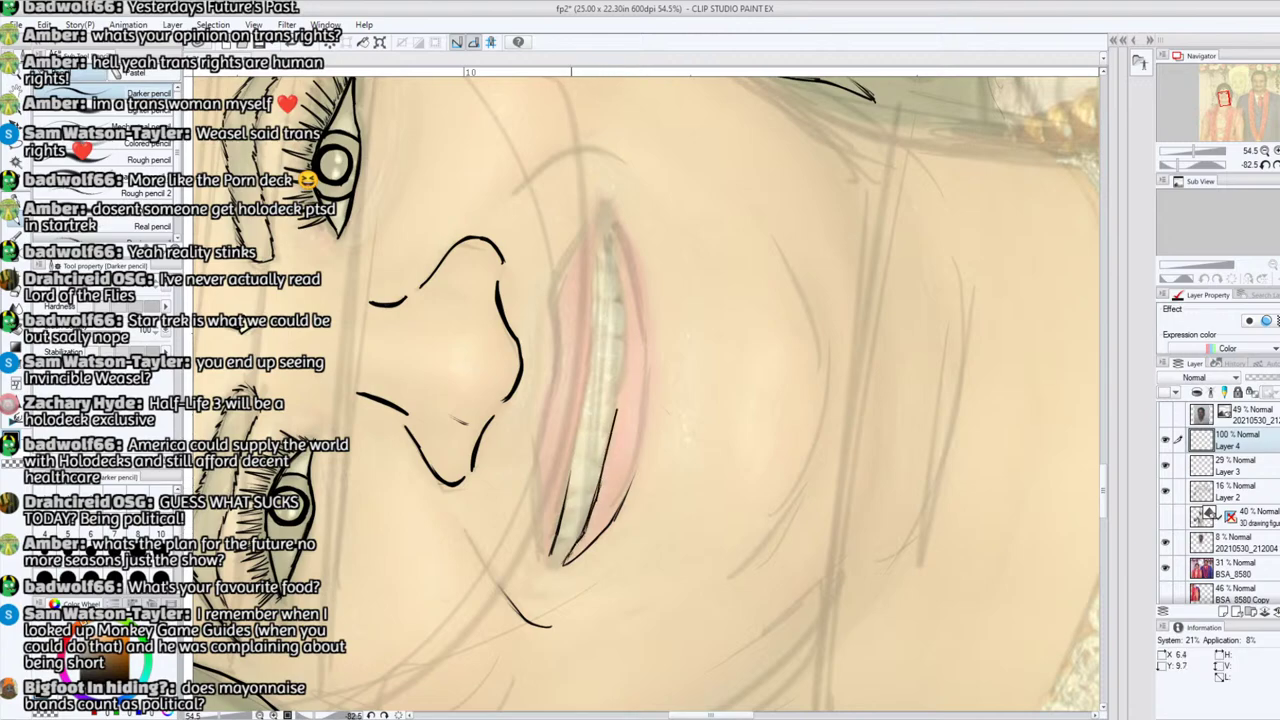
Step: Erase the pointed tip where the lower lip's lines meet at the left corner of the mouth
{"action": "key", "text": "e"}
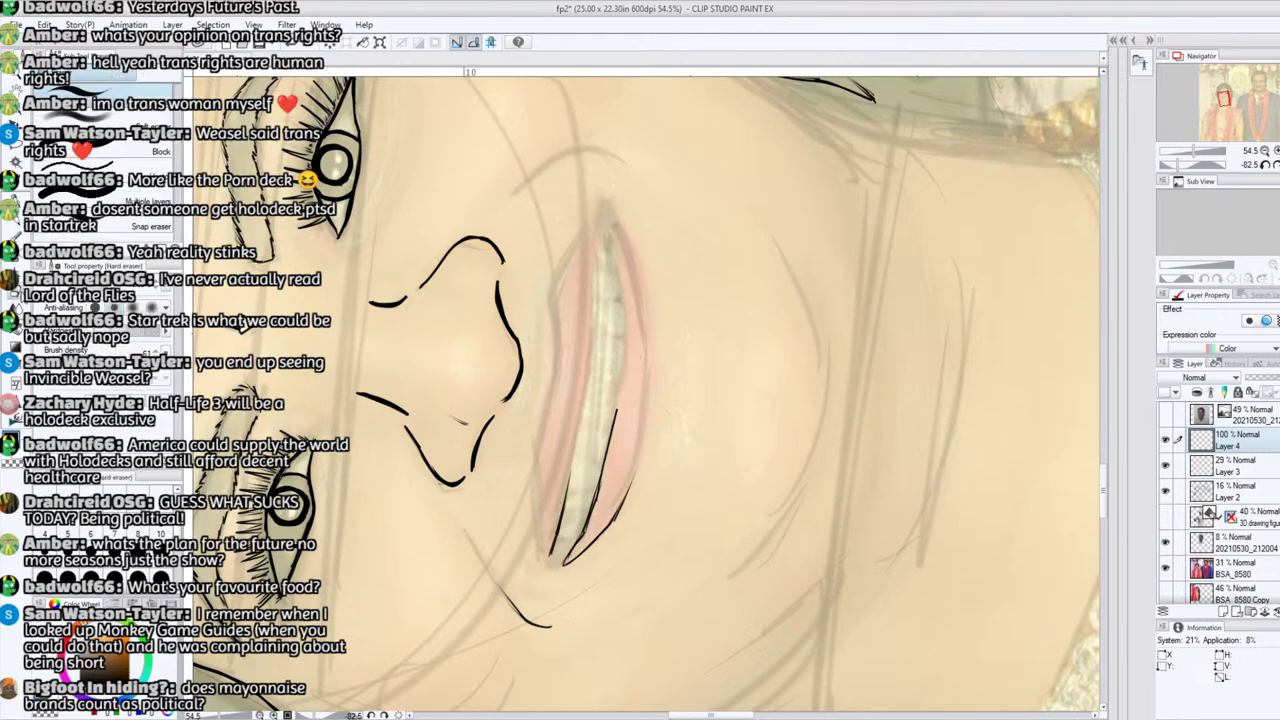
{"action": "left_click", "coordinate": [104, 295]}
{"action": "left_click_drag", "start_coordinate": [565, 575], "coordinate": [561, 569]}
{"action": "key", "text": "p"}
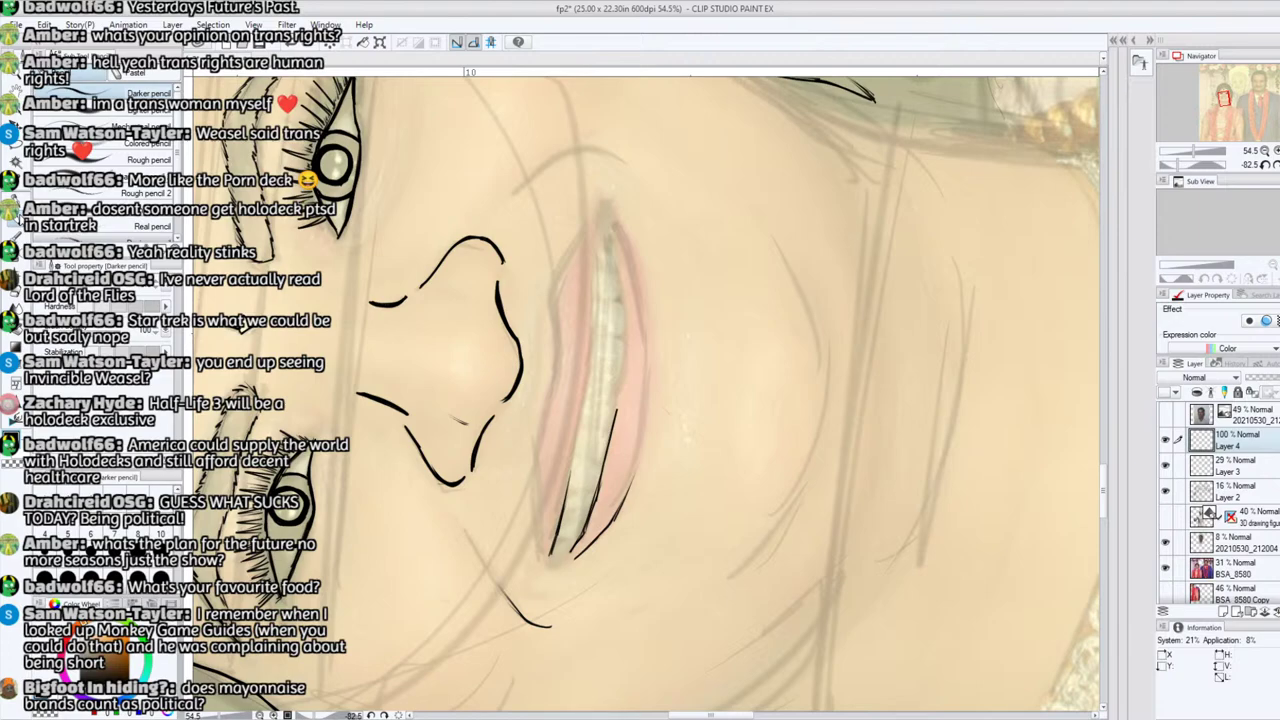
{"action": "key", "text": "p"}
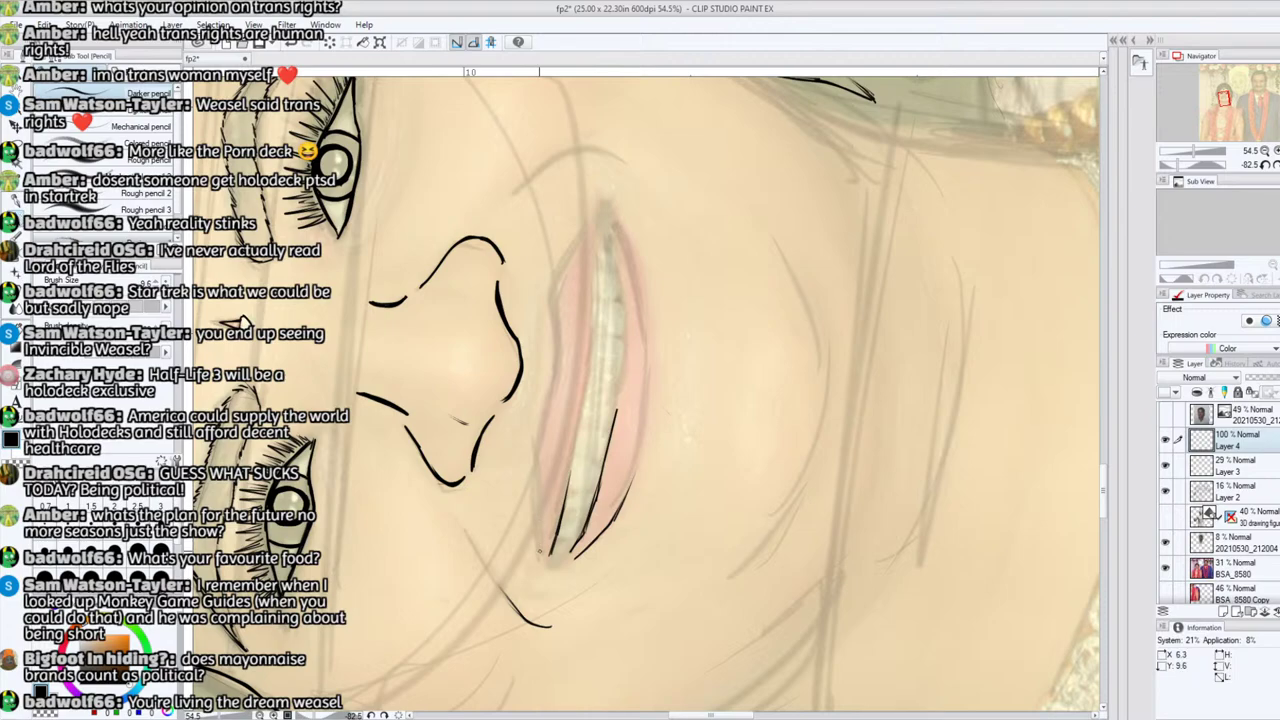
Step: Trace the upper lip's outer contour from the left corner over the cupid's bow to the right end
{"action": "left_click_drag", "start_coordinate": [541, 556], "coordinate": [542, 412]}
{"action": "left_click_drag", "start_coordinate": [539, 488], "coordinate": [559, 332]}
{"action": "mouse_move", "coordinate": [555, 390]}
{"action": "left_mouse_down"}
{"action": "mouse_move", "coordinate": [552, 304]}
{"action": "mouse_move", "coordinate": [566, 262]}
{"action": "left_mouse_up"}
{"action": "left_click_drag", "start_coordinate": [555, 308], "coordinate": [583, 225]}
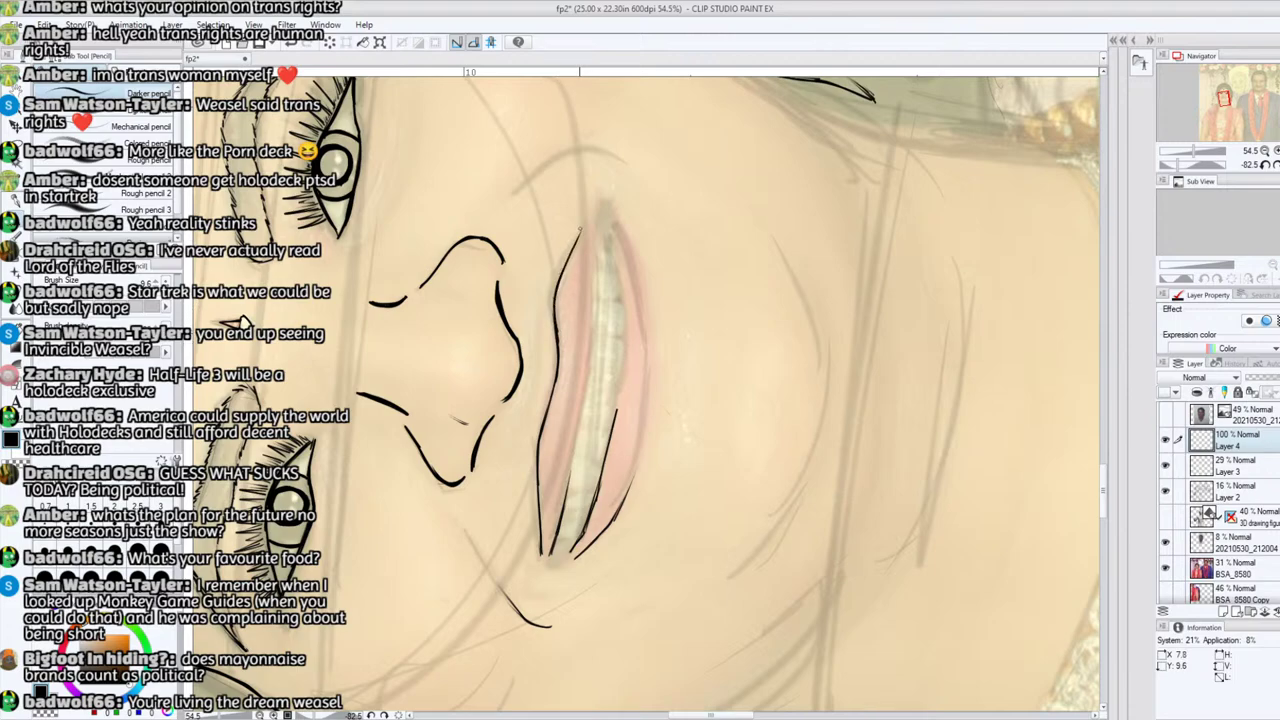
Step: Trace the upper lip's inner edge along the teeth through to the right end of the mouth
{"action": "mouse_move", "coordinate": [568, 487]}
{"action": "left_mouse_down"}
{"action": "mouse_move", "coordinate": [580, 428]}
{"action": "mouse_move", "coordinate": [576, 446]}
{"action": "left_mouse_up"}
{"action": "mouse_move", "coordinate": [573, 452]}
{"action": "left_mouse_down"}
{"action": "mouse_move", "coordinate": [585, 396]}
{"action": "mouse_move", "coordinate": [583, 408]}
{"action": "left_mouse_up"}
{"action": "left_click_drag", "start_coordinate": [579, 414], "coordinate": [593, 310]}
{"action": "left_click_drag", "start_coordinate": [592, 316], "coordinate": [596, 268]}
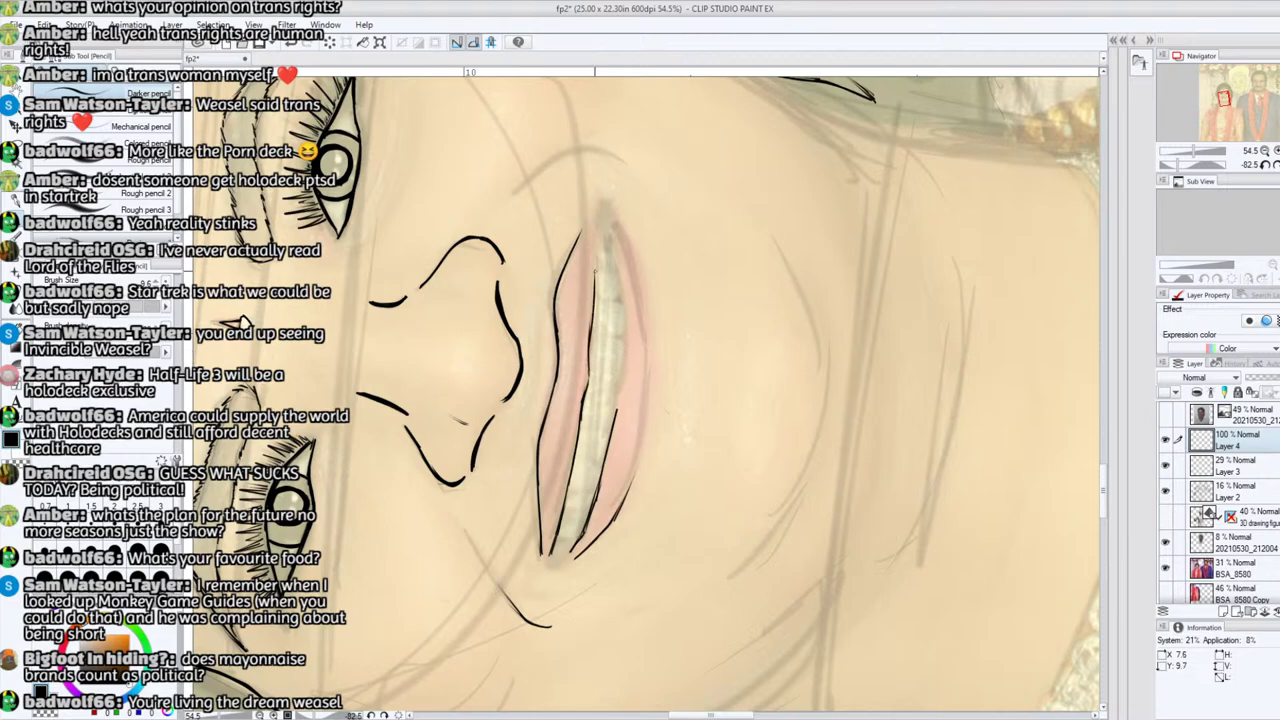
{"action": "left_click_drag", "start_coordinate": [590, 336], "coordinate": [594, 224]}
{"action": "left_click_drag", "start_coordinate": [593, 280], "coordinate": [597, 224]}
Step: Erase the line along the lower lip's inner edge below the teeth
{"action": "left_click_drag", "start_coordinate": [614, 418], "coordinate": [621, 345]}
{"action": "left_click_drag", "start_coordinate": [617, 413], "coordinate": [618, 403]}
{"action": "key", "text": "e"}
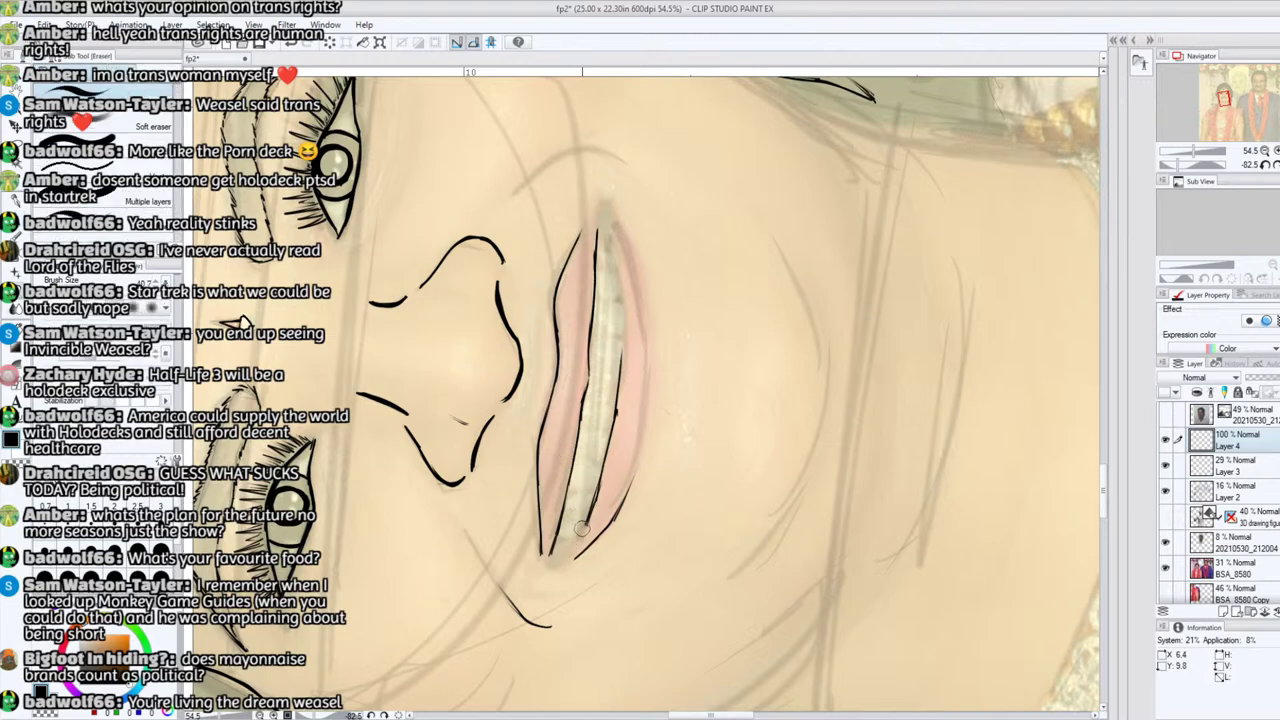
{"action": "mouse_move", "coordinate": [582, 529]}
{"action": "left_mouse_down"}
{"action": "mouse_move", "coordinate": [609, 453]}
{"action": "mouse_move", "coordinate": [621, 349]}
{"action": "left_mouse_up"}
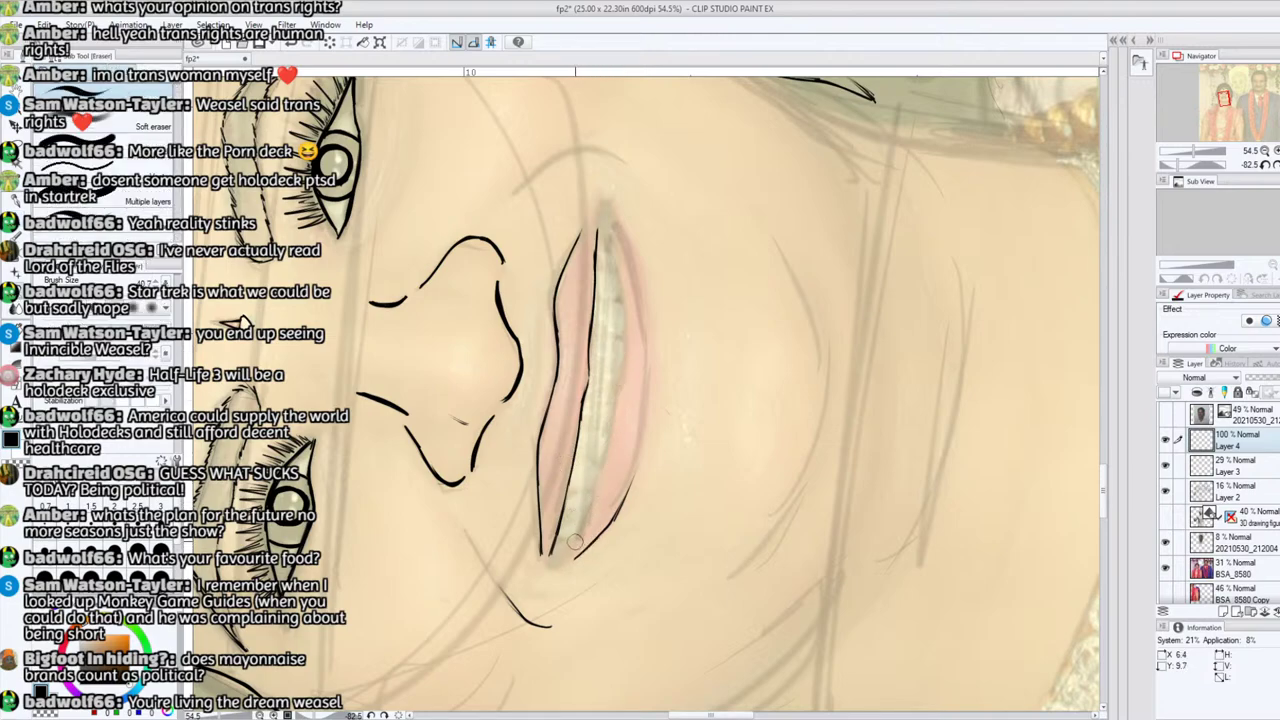
{"action": "left_click_drag", "start_coordinate": [575, 541], "coordinate": [595, 484]}
Step: Trace the rest of the lower lip's outer contour up to the right corner of the mouth
{"action": "key", "text": "p"}
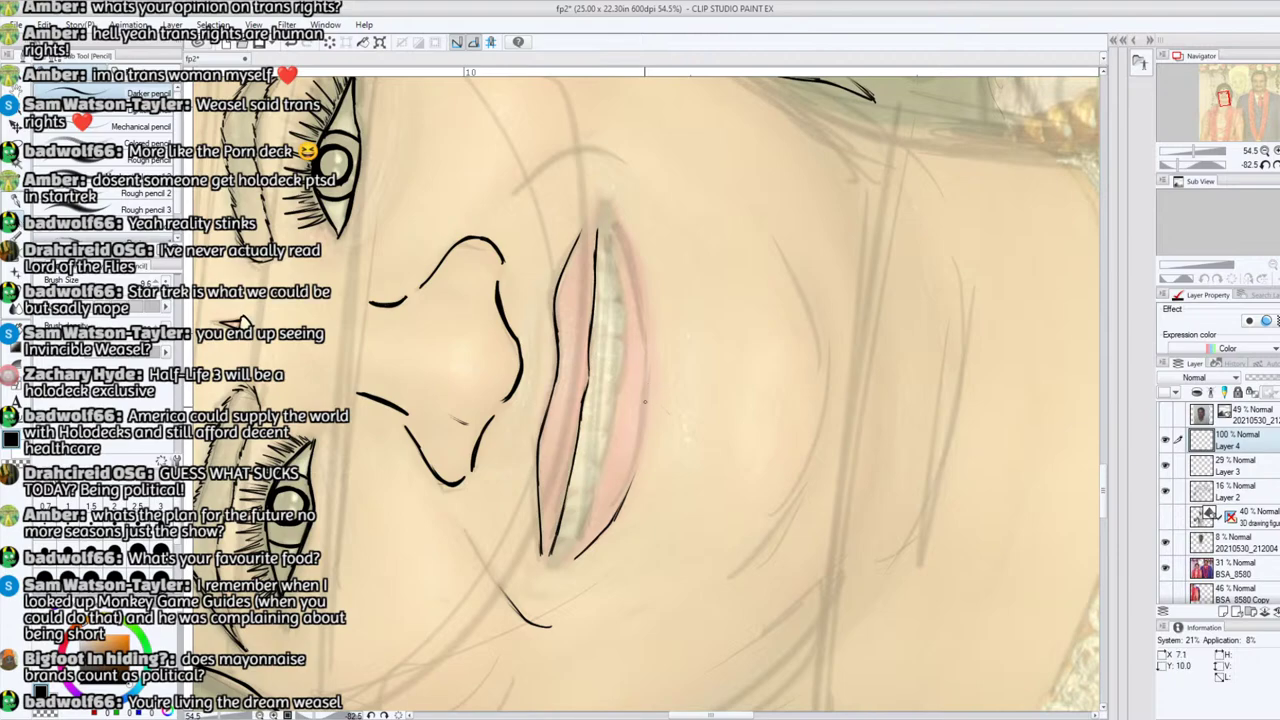
{"action": "mouse_move", "coordinate": [624, 504]}
{"action": "left_mouse_down"}
{"action": "mouse_move", "coordinate": [649, 378]}
{"action": "mouse_move", "coordinate": [647, 410]}
{"action": "mouse_move", "coordinate": [640, 337]}
{"action": "mouse_move", "coordinate": [653, 371]}
{"action": "mouse_move", "coordinate": [638, 262]}
{"action": "left_mouse_up"}
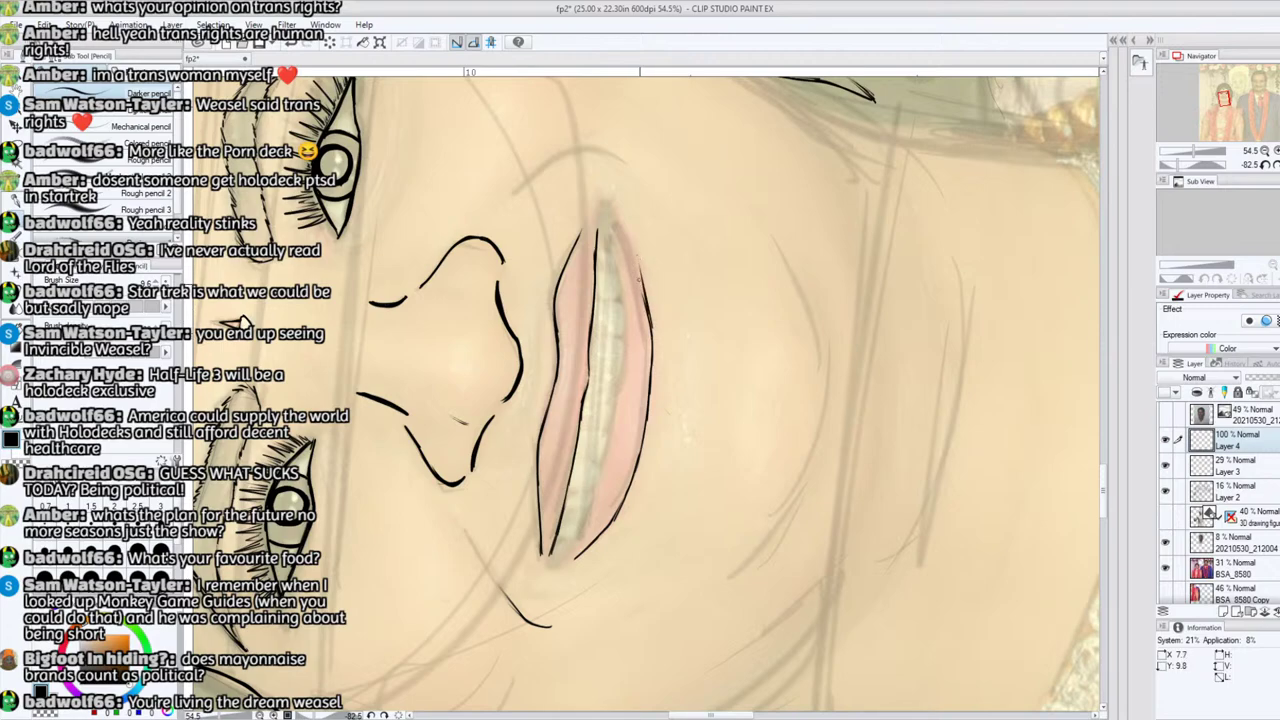
{"action": "left_click_drag", "start_coordinate": [653, 336], "coordinate": [622, 230]}
{"action": "left_click_drag", "start_coordinate": [1189, 172], "coordinate": [1200, 162]}
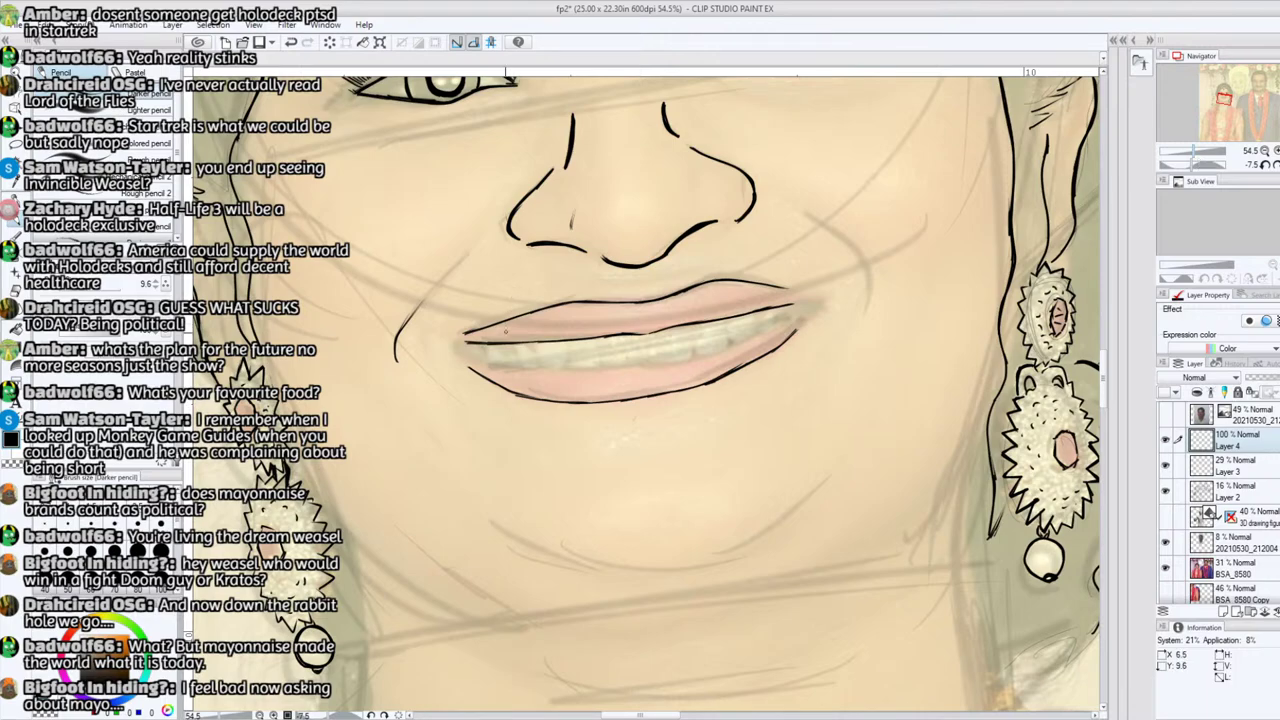
{"action": "left_click_drag", "start_coordinate": [1189, 152], "coordinate": [1202, 152]}
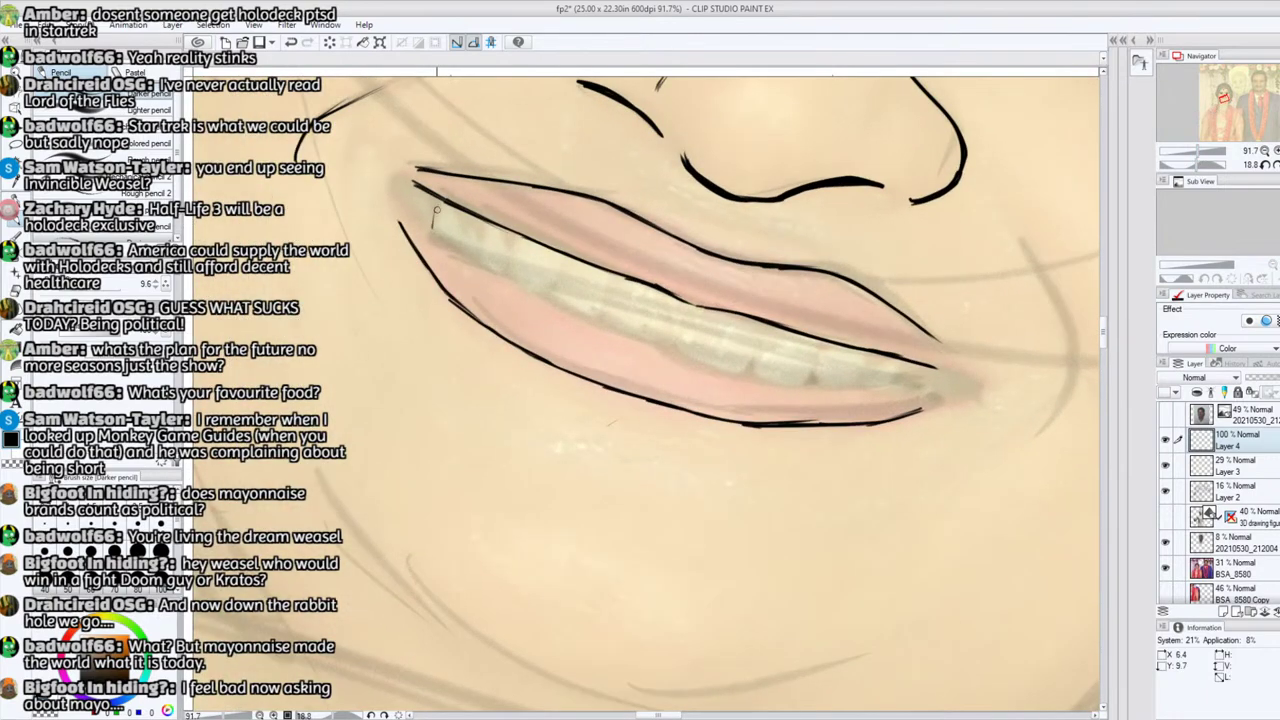
{"action": "mouse_move", "coordinate": [432, 228]}
{"action": "left_mouse_down"}
{"action": "mouse_move", "coordinate": [437, 203]}
{"action": "mouse_move", "coordinate": [446, 245]}
{"action": "mouse_move", "coordinate": [465, 240]}
{"action": "left_mouse_up"}
{"action": "mouse_move", "coordinate": [467, 258]}
{"action": "left_mouse_down"}
{"action": "mouse_move", "coordinate": [469, 237]}
{"action": "mouse_move", "coordinate": [478, 264]}
{"action": "mouse_move", "coordinate": [503, 274]}
{"action": "mouse_move", "coordinate": [509, 247]}
{"action": "mouse_move", "coordinate": [497, 272]}
{"action": "left_mouse_up"}
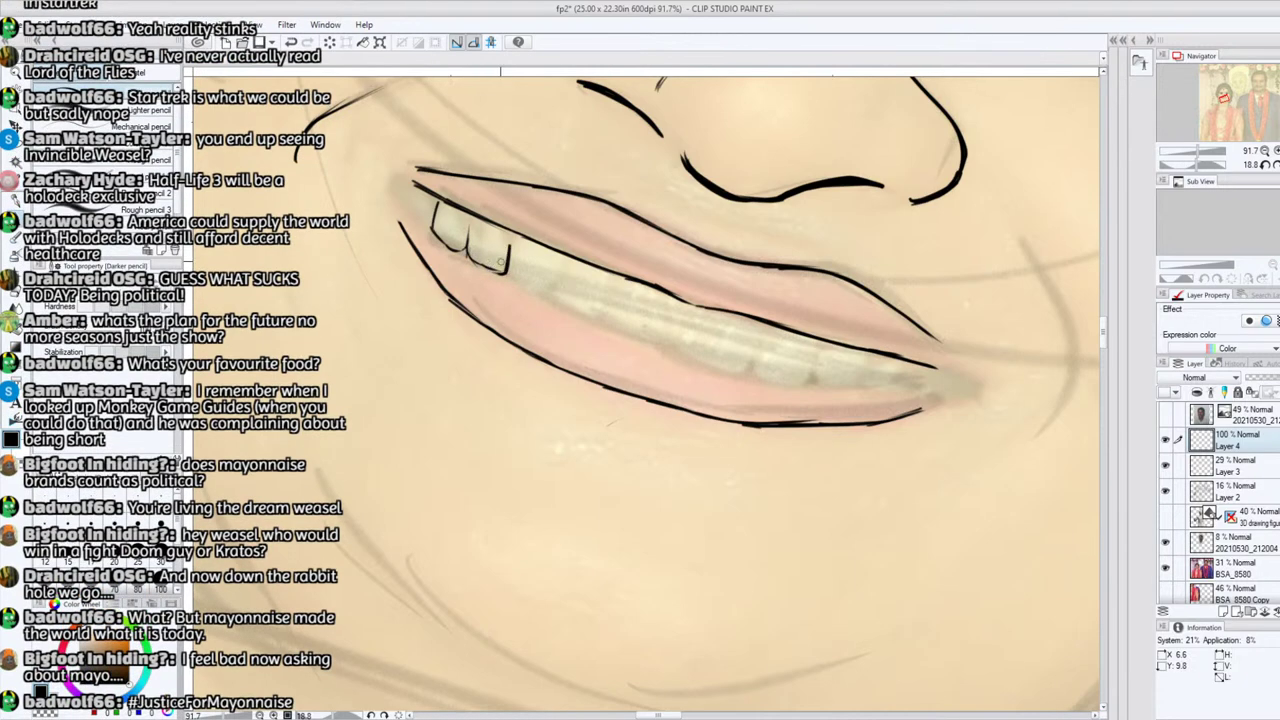
{"action": "left_click_drag", "start_coordinate": [1196, 164], "coordinate": [1178, 164]}
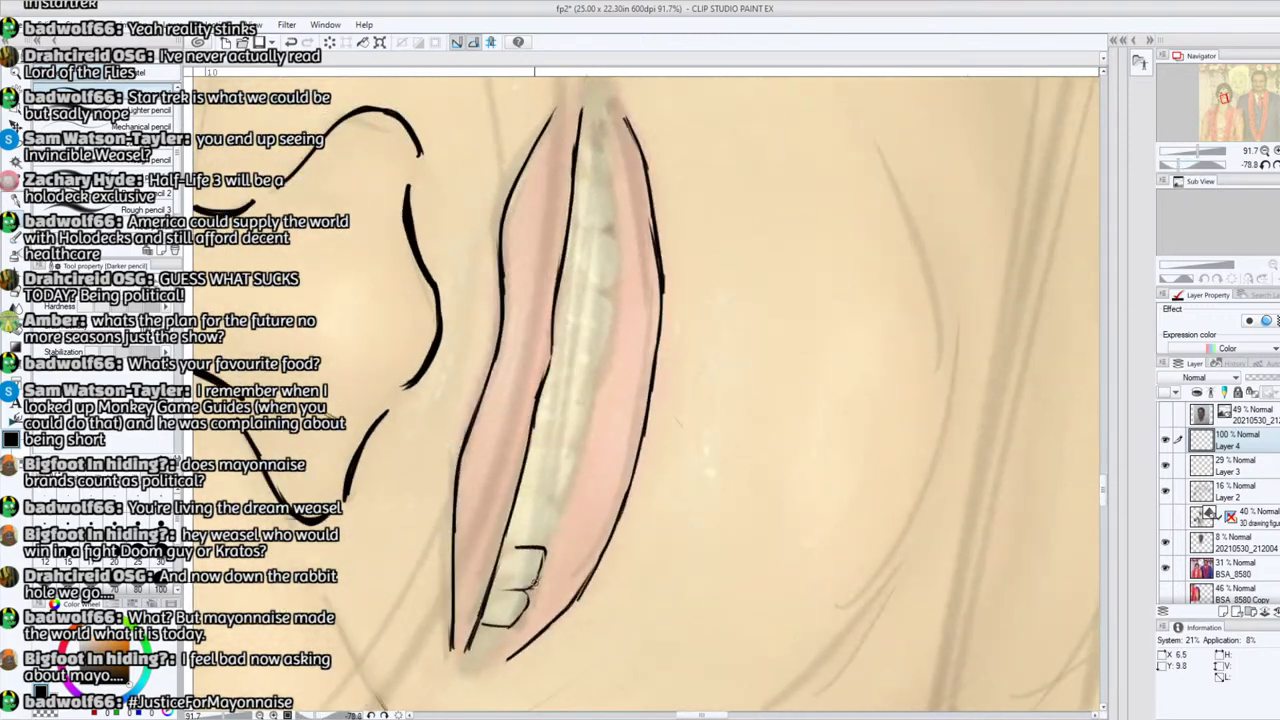
{"action": "left_click_drag", "start_coordinate": [534, 581], "coordinate": [550, 501]}
{"action": "left_click_drag", "start_coordinate": [1178, 164], "coordinate": [1194, 164]}
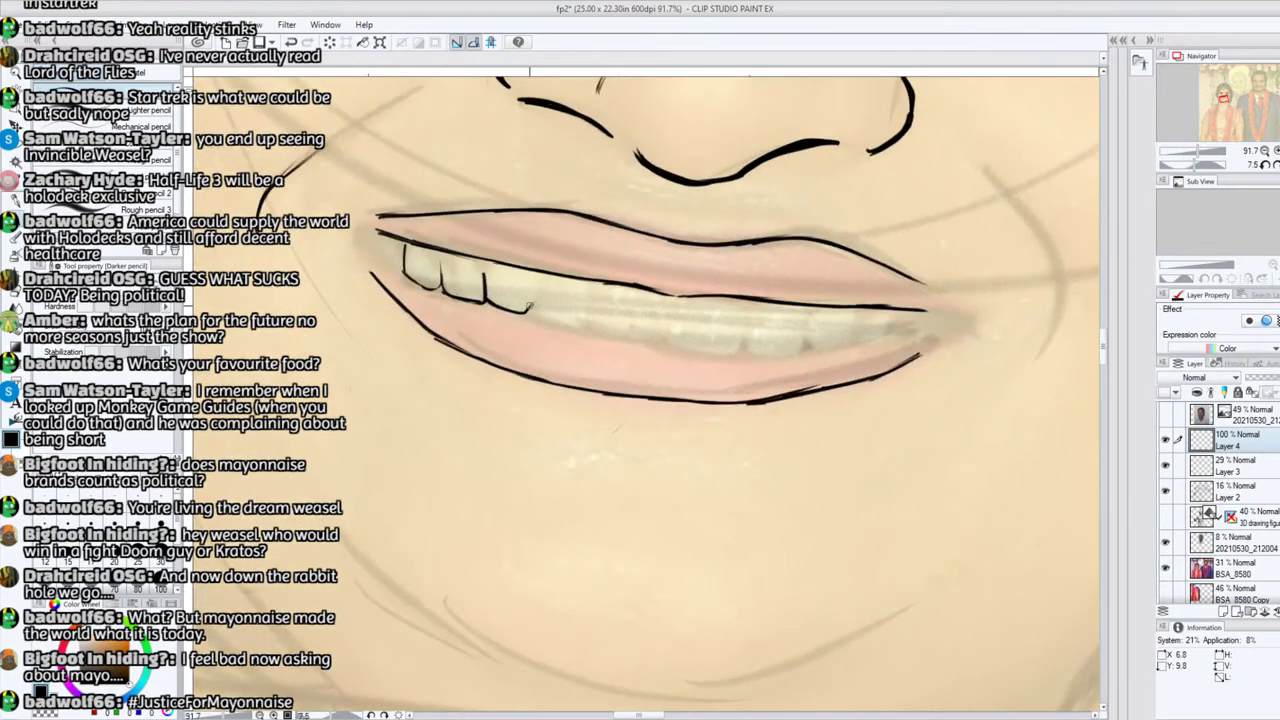
{"action": "mouse_move", "coordinate": [529, 308]}
{"action": "left_mouse_down"}
{"action": "mouse_move", "coordinate": [539, 283]}
{"action": "mouse_move", "coordinate": [488, 300]}
{"action": "mouse_move", "coordinate": [546, 314]}
{"action": "left_mouse_up"}
{"action": "mouse_move", "coordinate": [1196, 164]}
{"action": "left_mouse_down"}
{"action": "mouse_move", "coordinate": [1185, 151]}
{"action": "mouse_move", "coordinate": [1215, 152]}
{"action": "left_mouse_up"}
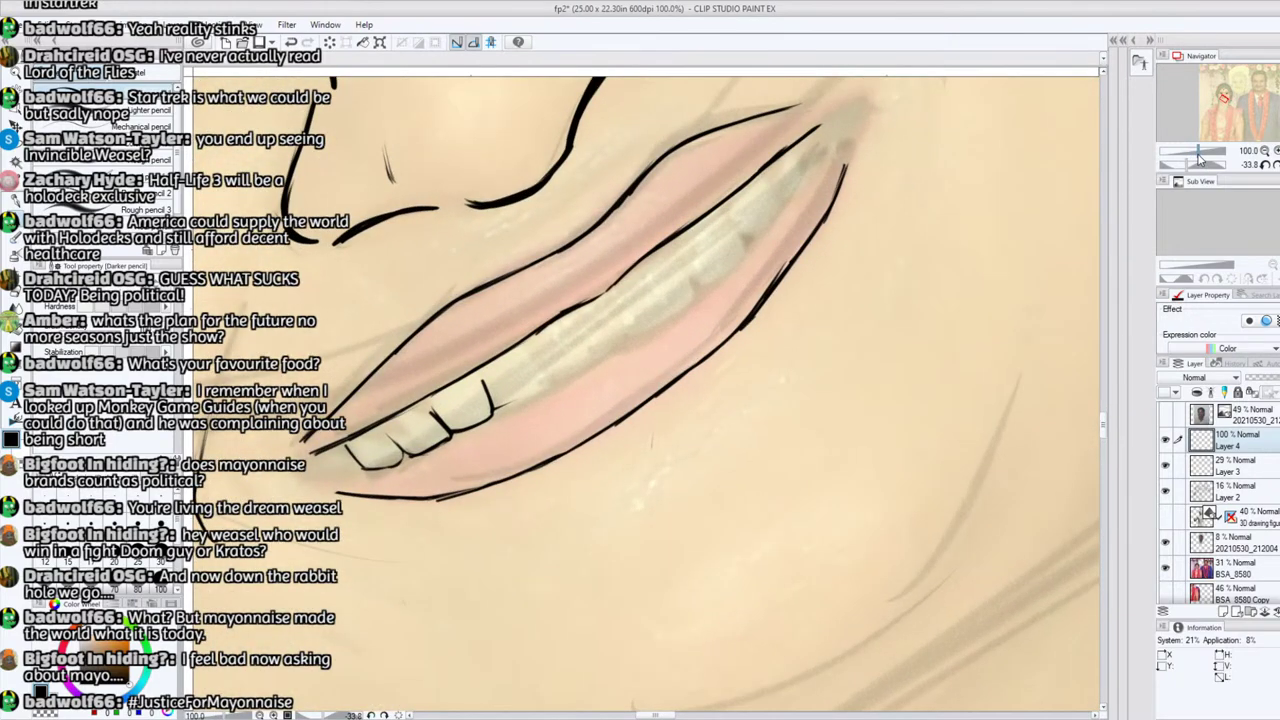
{"action": "mouse_move", "coordinate": [368, 457]}
{"action": "left_mouse_down"}
{"action": "mouse_move", "coordinate": [459, 410]}
{"action": "mouse_move", "coordinate": [388, 455]}
{"action": "mouse_move", "coordinate": [457, 432]}
{"action": "mouse_move", "coordinate": [489, 392]}
{"action": "mouse_move", "coordinate": [357, 470]}
{"action": "mouse_move", "coordinate": [442, 434]}
{"action": "left_mouse_up"}
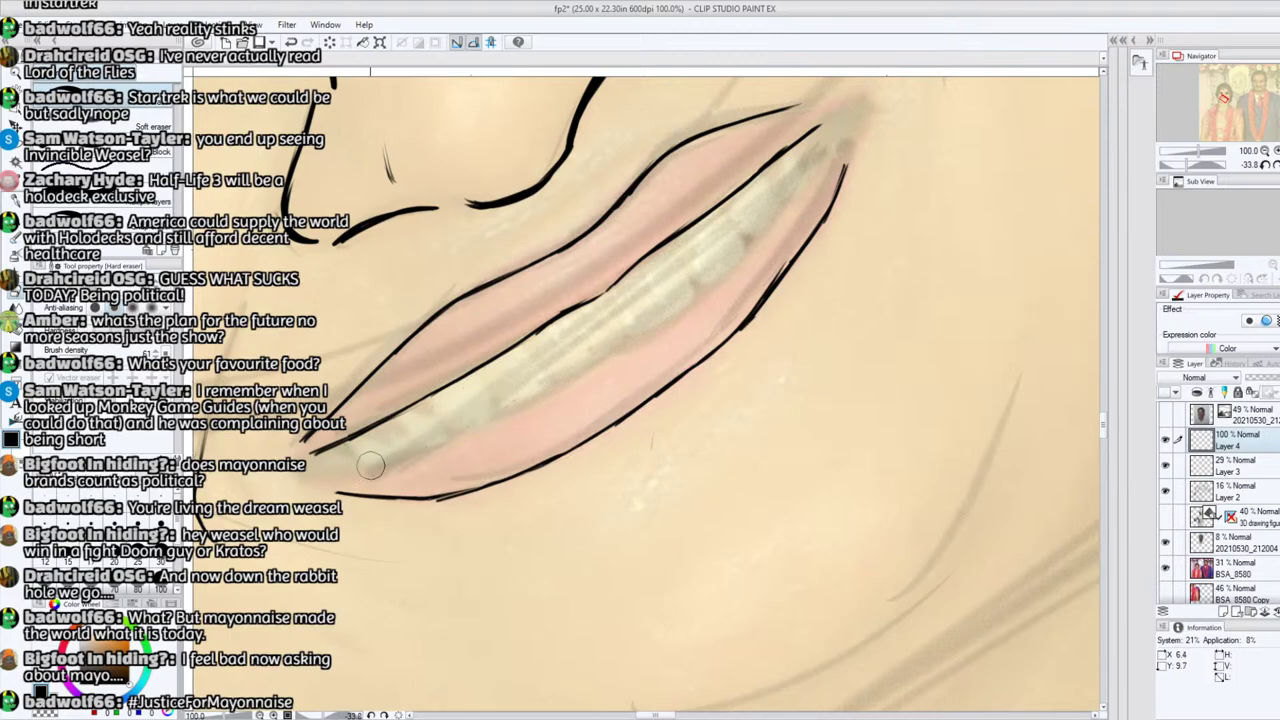
Step: Raise the opacity of the BSA_8580 photo layer to 61% and make Layer 4 active again for drawing
{"action": "left_click", "coordinate": [1238, 567]}
{"action": "left_click", "coordinate": [1276, 377]}
{"action": "left_click_drag", "start_coordinate": [1276, 377], "coordinate": [1264, 377]}
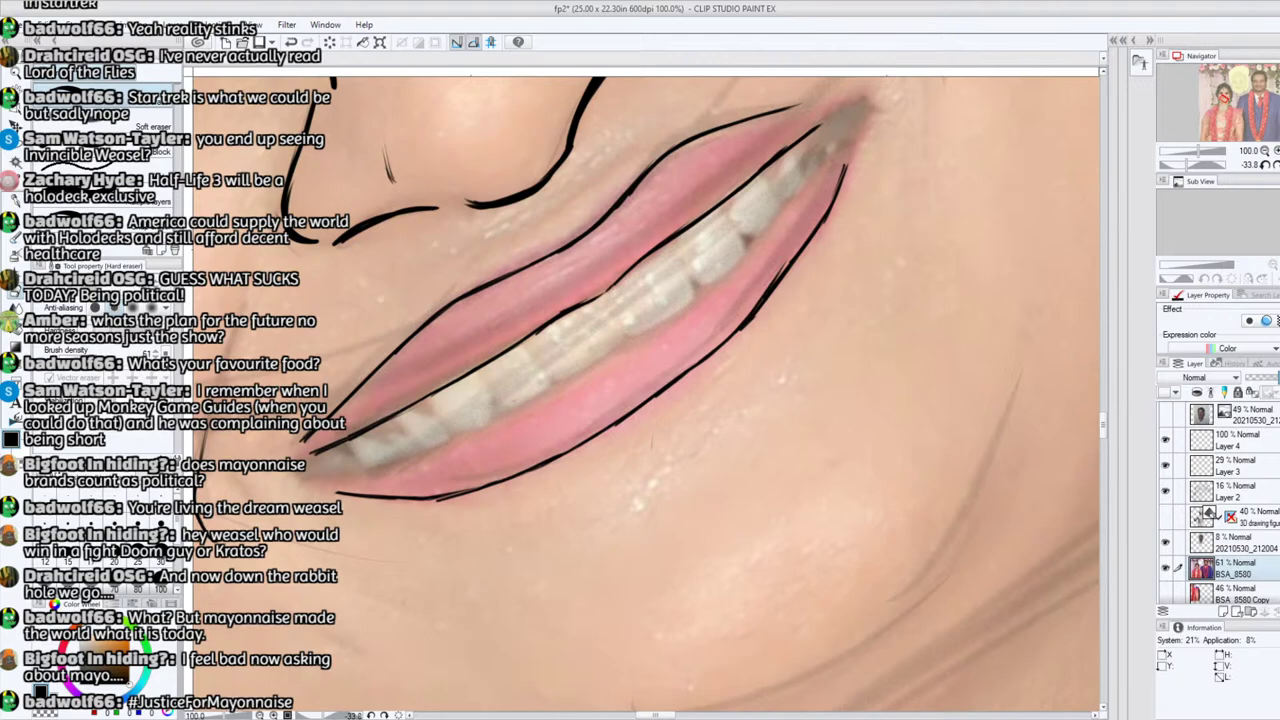
{"action": "key", "text": "p"}
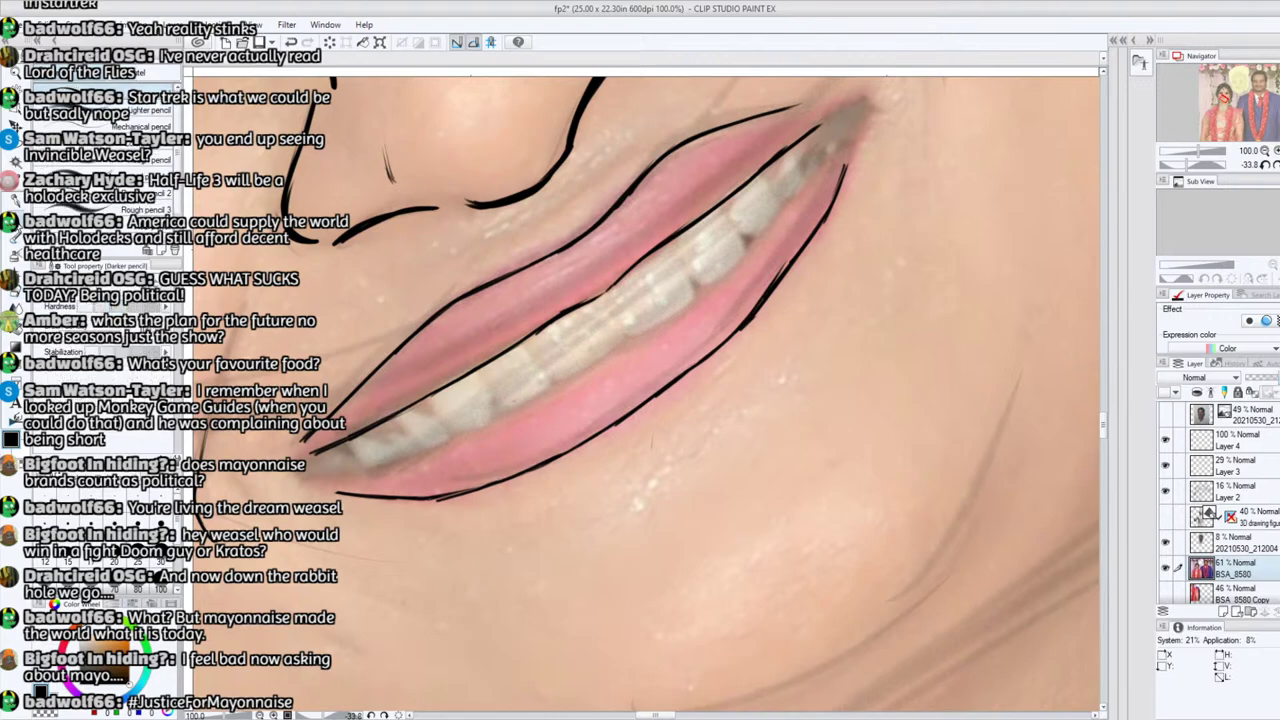
{"action": "left_click_drag", "start_coordinate": [350, 449], "coordinate": [366, 470]}
{"action": "left_click", "coordinate": [1166, 441]}
{"action": "left_click", "coordinate": [1166, 441]}
{"action": "left_click", "coordinate": [1263, 447]}
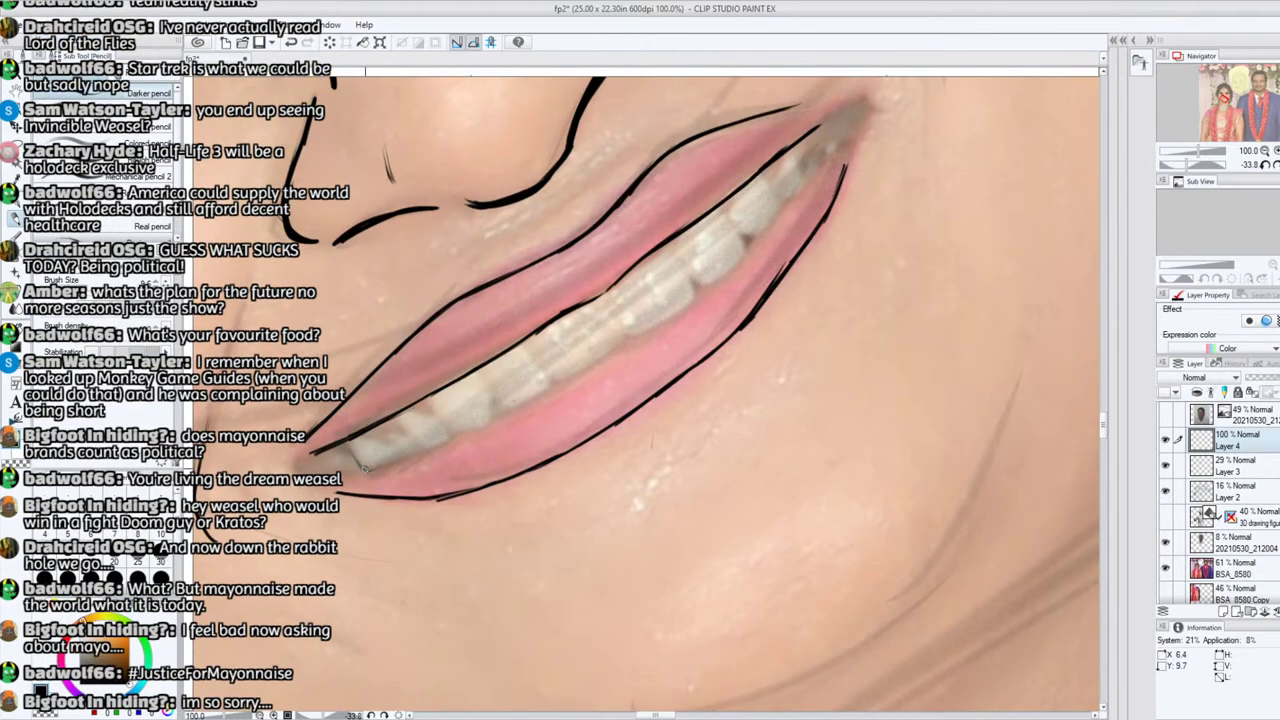
Step: Outline the three small back teeth near the left corner of the mouth and the lower edge of the tooth beside them
{"action": "left_click_drag", "start_coordinate": [374, 469], "coordinate": [344, 446]}
{"action": "left_click_drag", "start_coordinate": [394, 433], "coordinate": [394, 455]}
{"action": "left_click_drag", "start_coordinate": [1186, 164], "coordinate": [1205, 164]}
{"action": "left_click_drag", "start_coordinate": [1219, 95], "coordinate": [1217, 93]}
{"action": "mouse_move", "coordinate": [553, 351]}
{"action": "left_mouse_down"}
{"action": "mouse_move", "coordinate": [538, 336]}
{"action": "mouse_move", "coordinate": [560, 367]}
{"action": "mouse_move", "coordinate": [545, 370]}
{"action": "mouse_move", "coordinate": [542, 345]}
{"action": "left_mouse_up"}
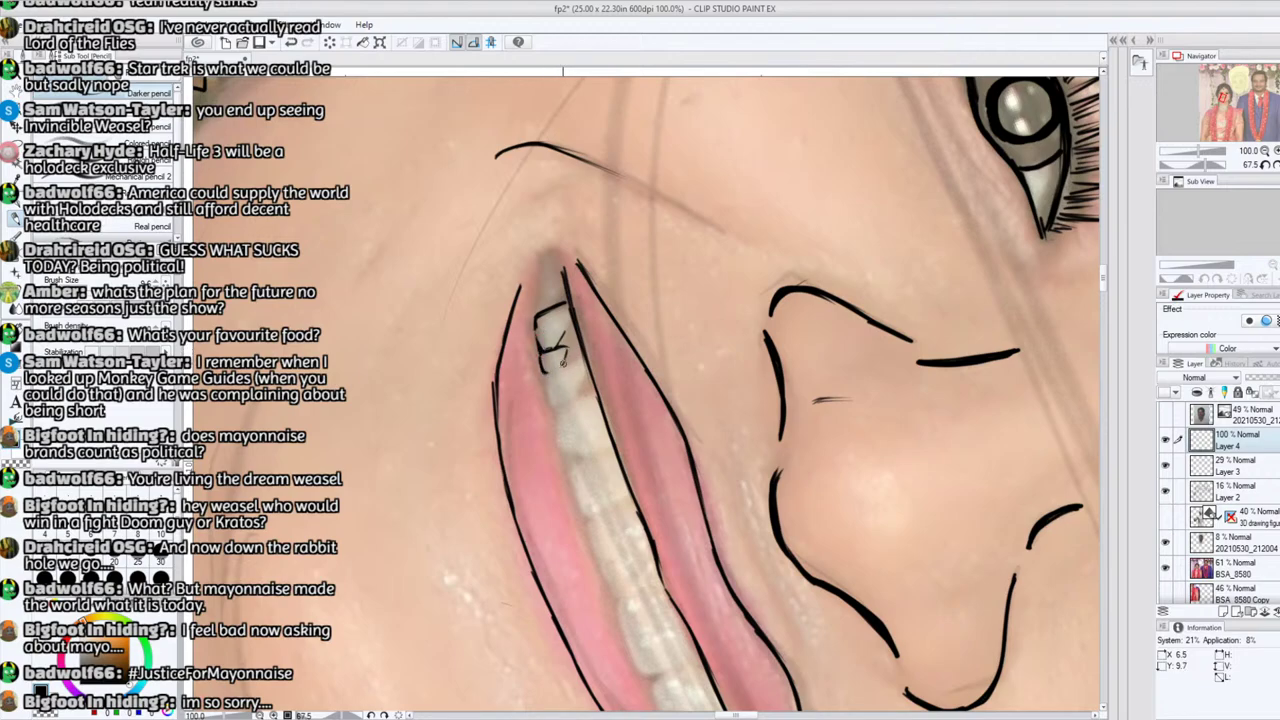
{"action": "mouse_move", "coordinate": [553, 407]}
{"action": "left_mouse_down"}
{"action": "mouse_move", "coordinate": [546, 374]}
{"action": "mouse_move", "coordinate": [551, 403]}
{"action": "mouse_move", "coordinate": [543, 376]}
{"action": "mouse_move", "coordinate": [570, 362]}
{"action": "mouse_move", "coordinate": [585, 374]}
{"action": "mouse_move", "coordinate": [554, 405]}
{"action": "left_mouse_up"}
{"action": "mouse_move", "coordinate": [585, 459]}
{"action": "left_mouse_down"}
{"action": "mouse_move", "coordinate": [557, 451]}
{"action": "mouse_move", "coordinate": [553, 414]}
{"action": "left_mouse_up"}
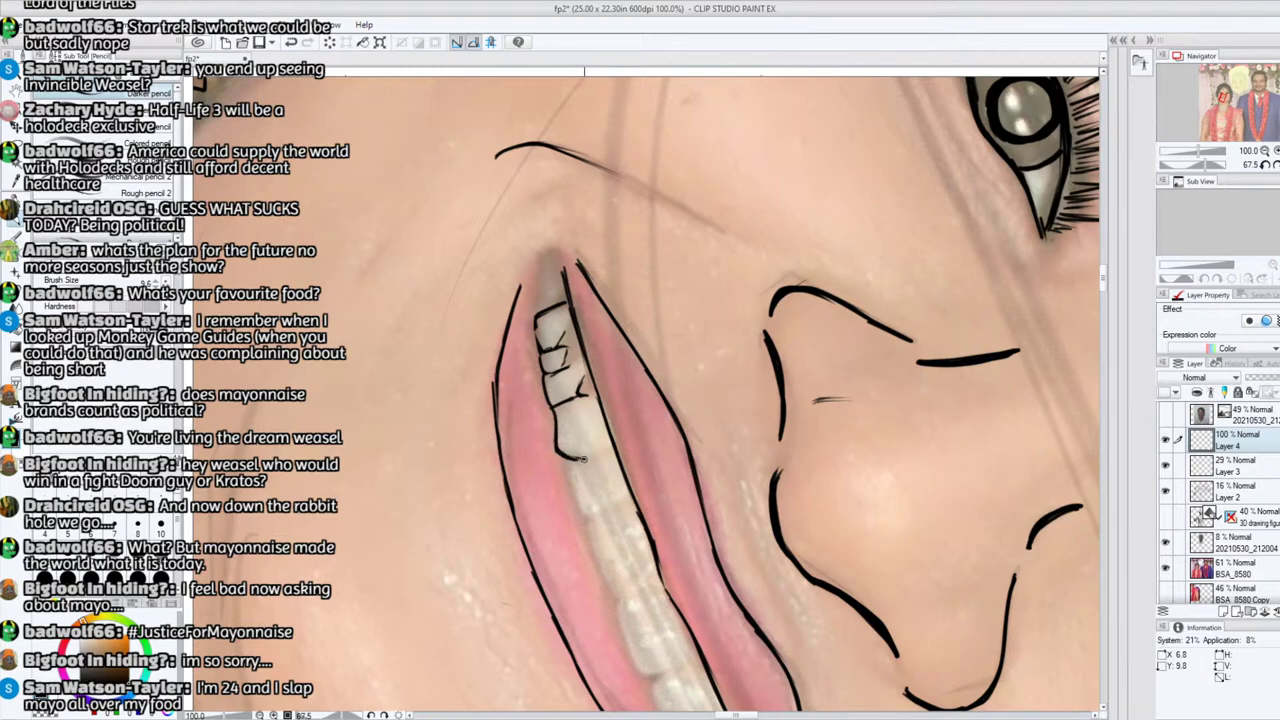
Step: Draw the right side of the fourth tooth from the left and outline the fifth tooth beside it
{"action": "left_click_drag", "start_coordinate": [1205, 165], "coordinate": [1184, 165]}
{"action": "left_click_drag", "start_coordinate": [721, 462], "coordinate": [708, 426]}
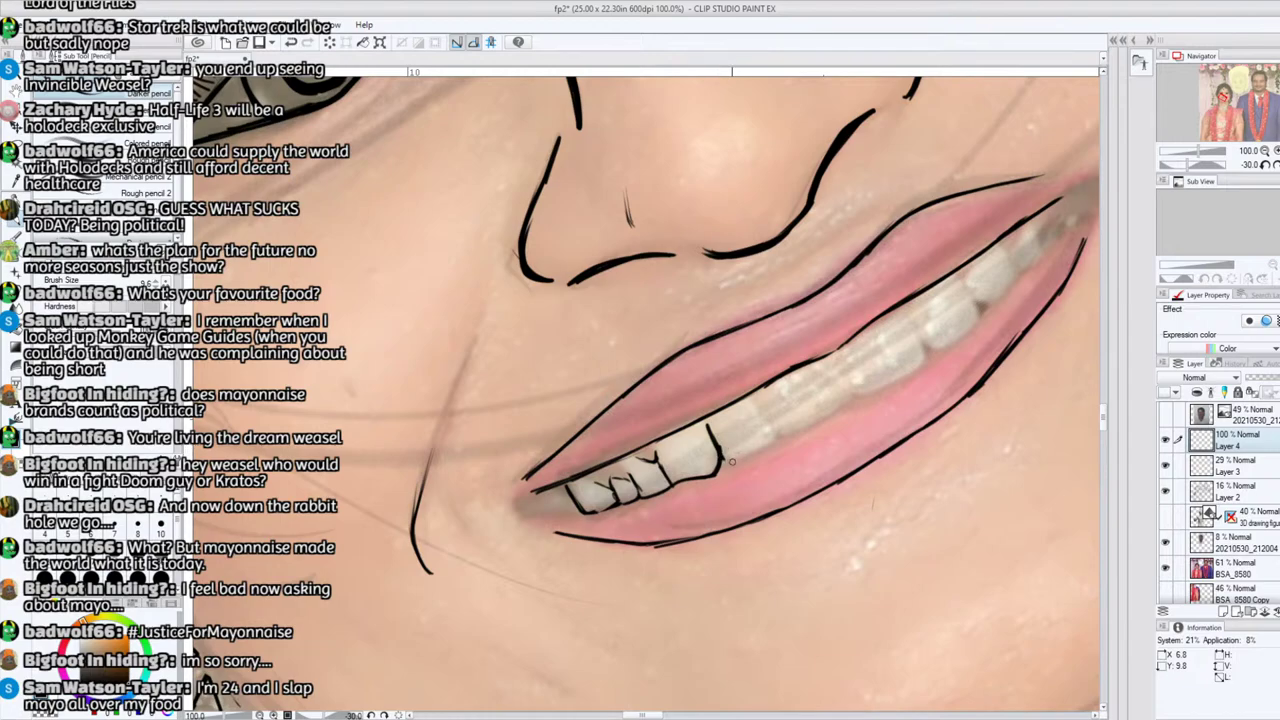
{"action": "left_click_drag", "start_coordinate": [723, 461], "coordinate": [776, 436]}
{"action": "left_click_drag", "start_coordinate": [1187, 164], "coordinate": [1198, 164]}
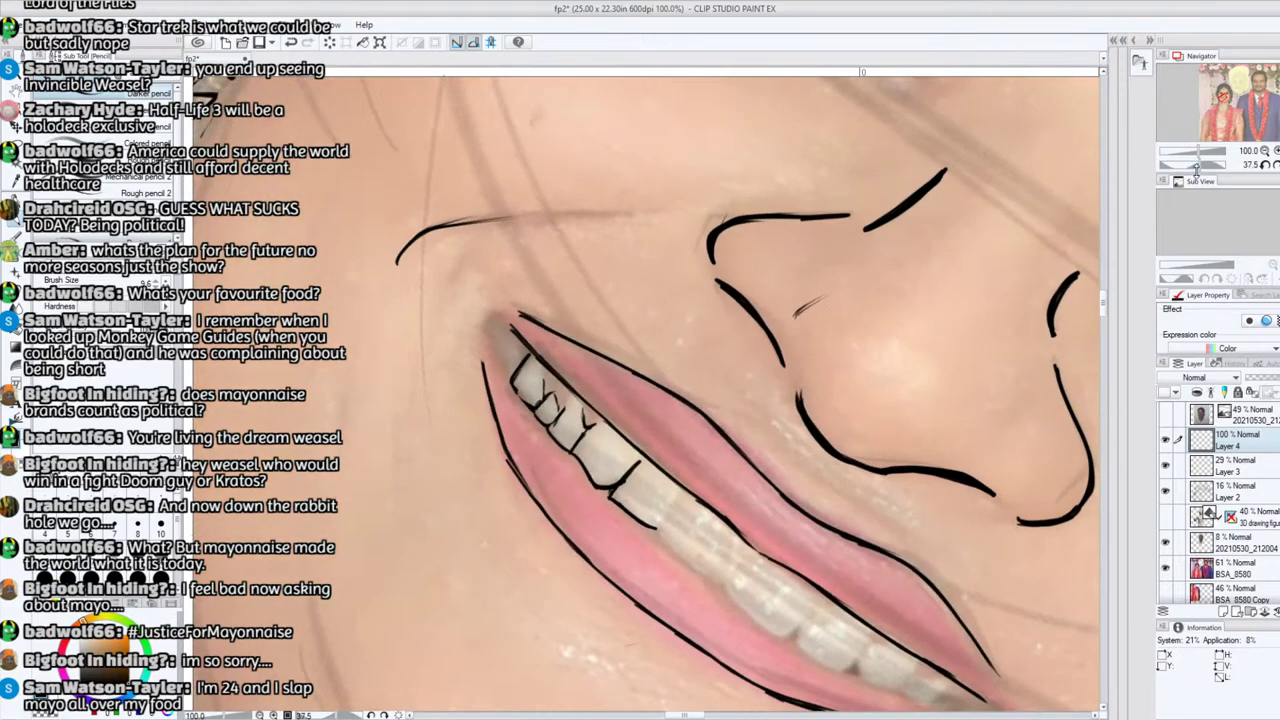
{"action": "left_click_drag", "start_coordinate": [656, 527], "coordinate": [681, 497]}
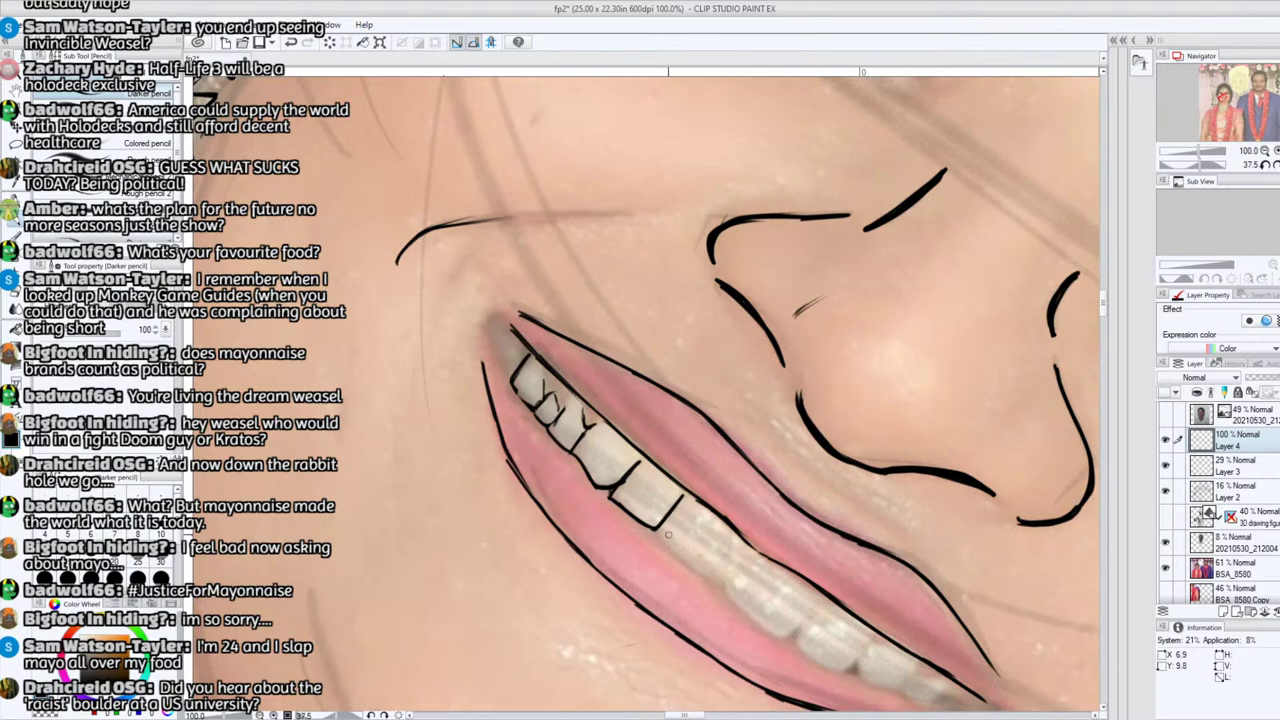
Step: Trace the lower edge of the left front tooth
{"action": "left_click_drag", "start_coordinate": [1199, 164], "coordinate": [1206, 164]}
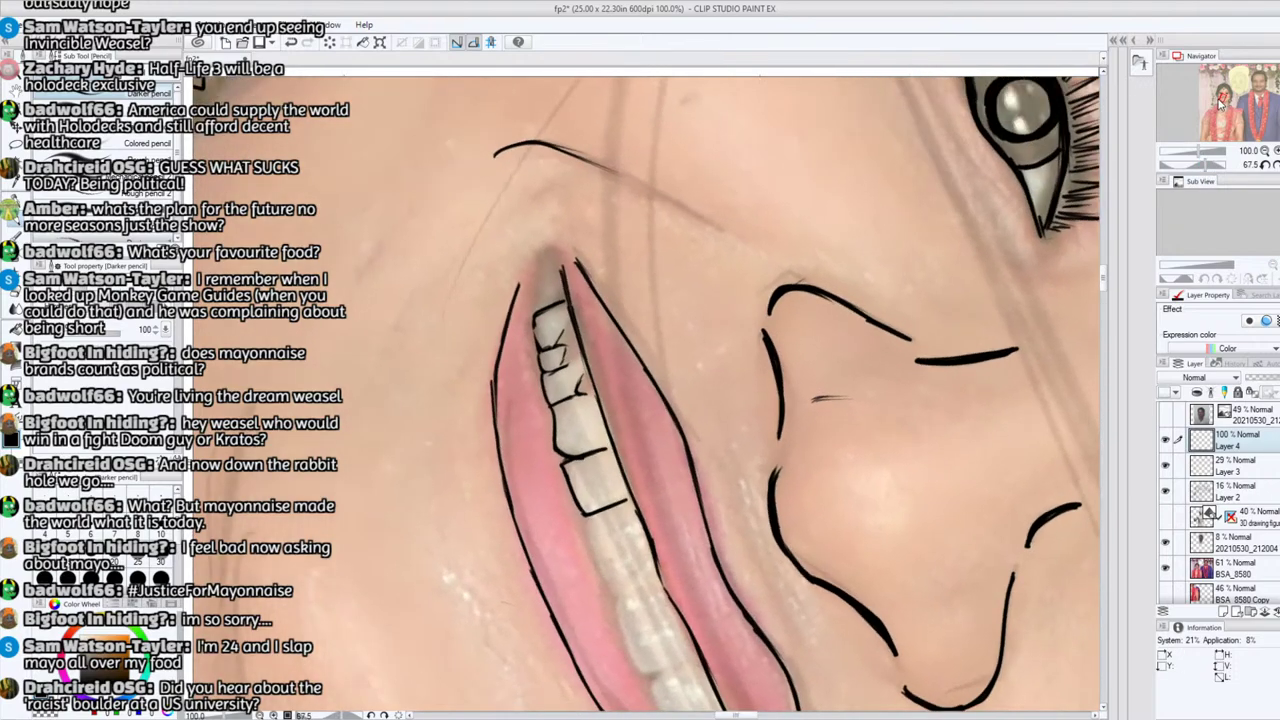
{"action": "left_click_drag", "start_coordinate": [1221, 104], "coordinate": [1221, 89]}
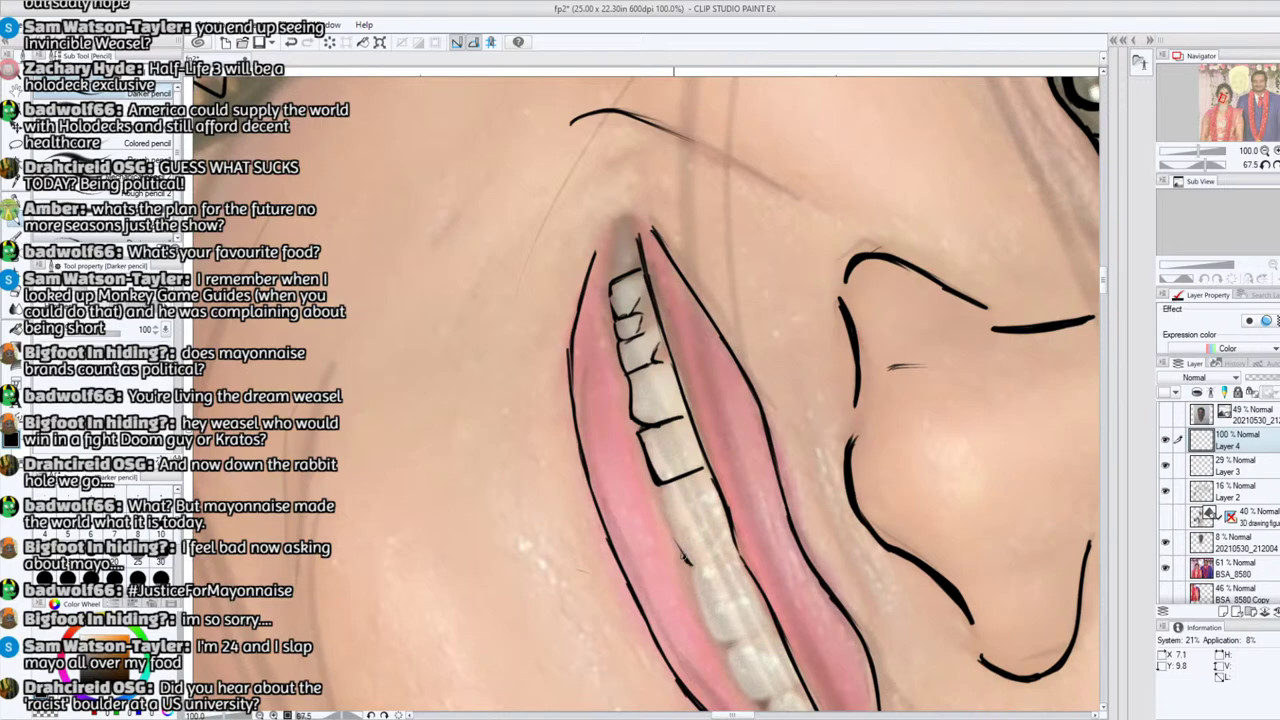
{"action": "mouse_move", "coordinate": [670, 528]}
{"action": "left_mouse_down"}
{"action": "mouse_move", "coordinate": [689, 561]}
{"action": "mouse_move", "coordinate": [664, 490]}
{"action": "left_mouse_up"}
{"action": "key", "text": "e"}
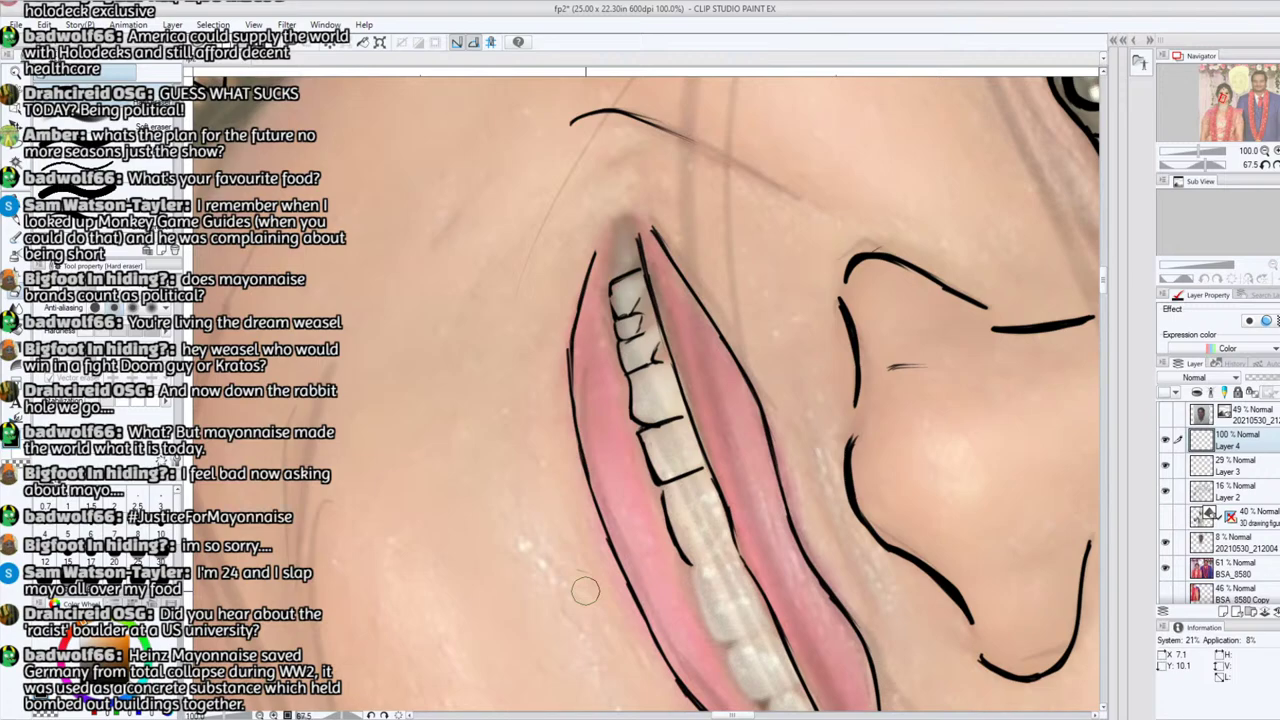
{"action": "key", "text": "p"}
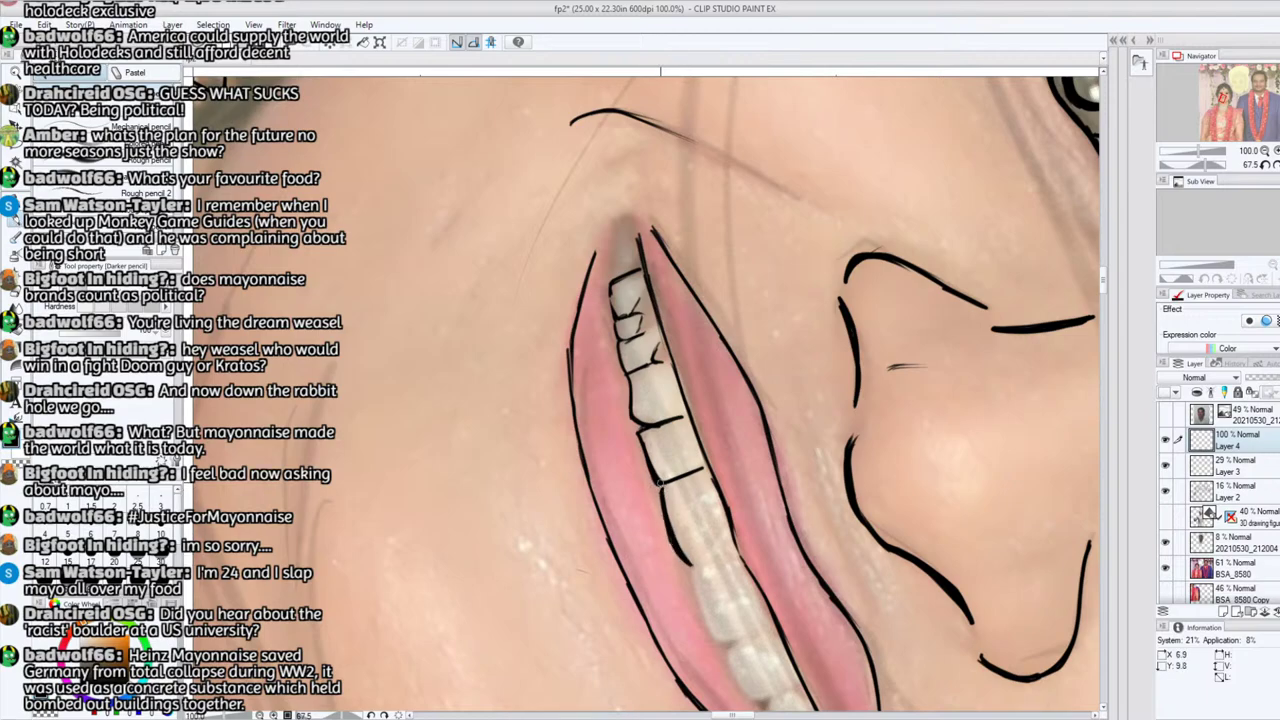
Step: Draw the dividing line between the two front teeth and outline the right front tooth and its right-hand neighbour
{"action": "left_click_drag", "start_coordinate": [1230, 118], "coordinate": [1226, 96]}
{"action": "left_click_drag", "start_coordinate": [1205, 164], "coordinate": [1180, 164]}
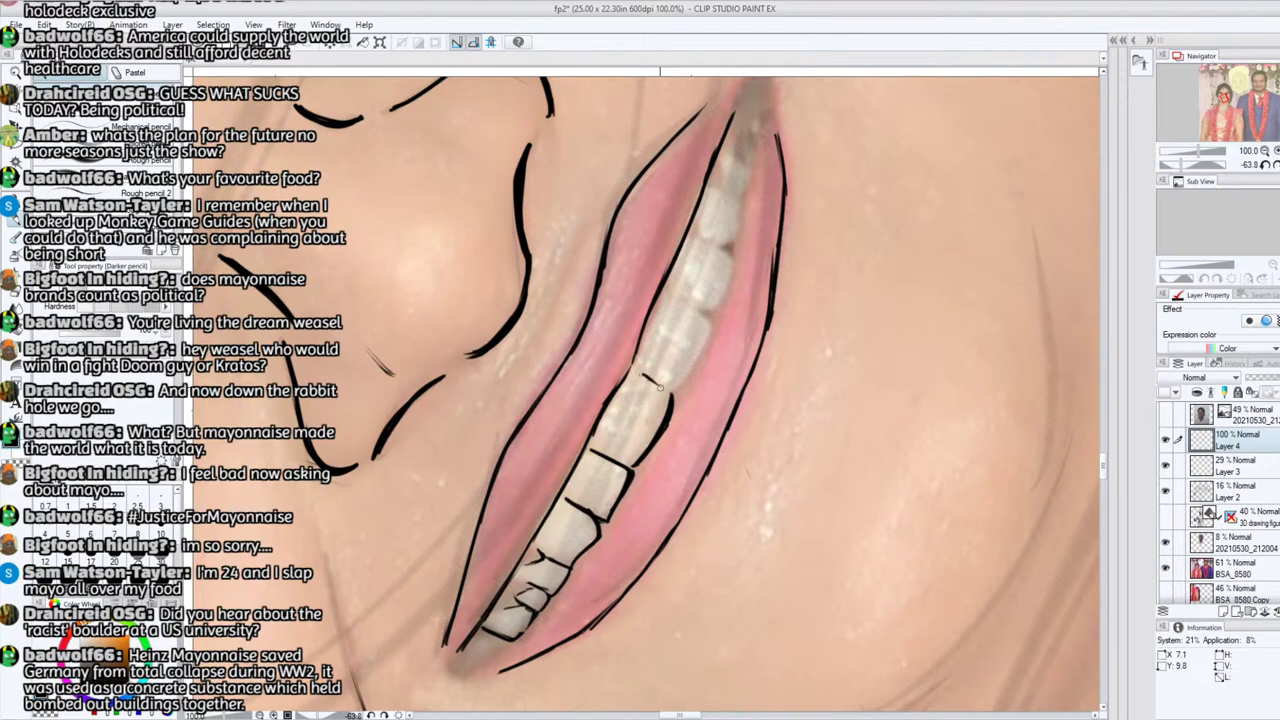
{"action": "mouse_move", "coordinate": [644, 377]}
{"action": "left_mouse_down"}
{"action": "mouse_move", "coordinate": [670, 393]}
{"action": "mouse_move", "coordinate": [638, 371]}
{"action": "left_mouse_up"}
{"action": "mouse_move", "coordinate": [686, 376]}
{"action": "left_mouse_down"}
{"action": "mouse_move", "coordinate": [712, 316]}
{"action": "mouse_move", "coordinate": [685, 305]}
{"action": "mouse_move", "coordinate": [719, 302]}
{"action": "mouse_move", "coordinate": [734, 247]}
{"action": "left_mouse_up"}
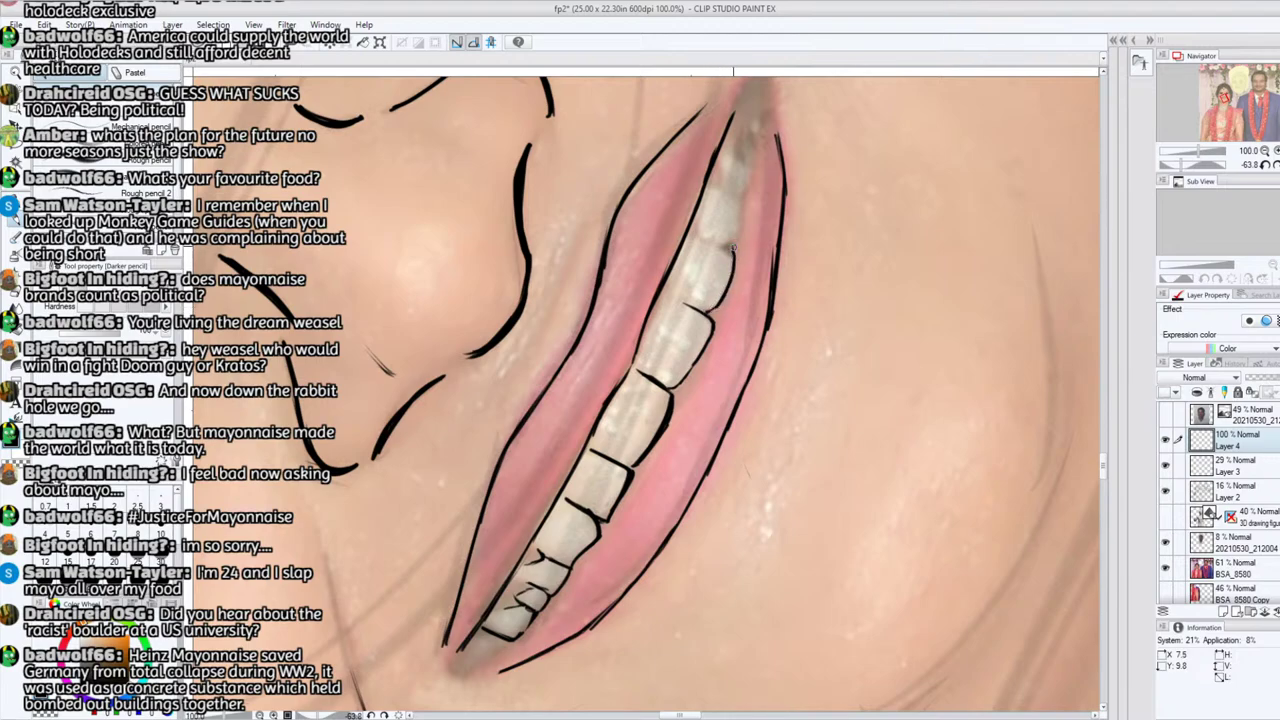
{"action": "left_click", "coordinate": [1194, 166]}
{"action": "left_click_drag", "start_coordinate": [1194, 166], "coordinate": [1197, 166]}
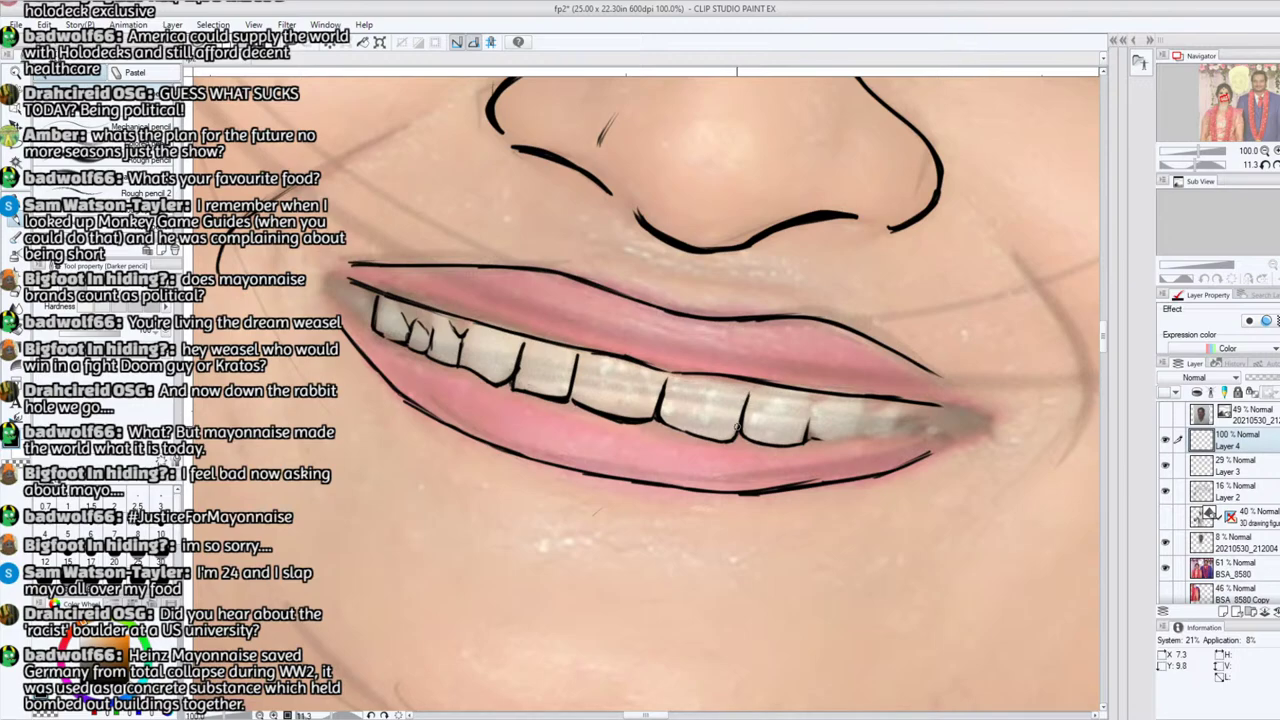
Step: Erase and redraw the lower edge of the right front tooth, and refine the left front tooth's edge
{"action": "left_click_drag", "start_coordinate": [1199, 166], "coordinate": [1208, 181]}
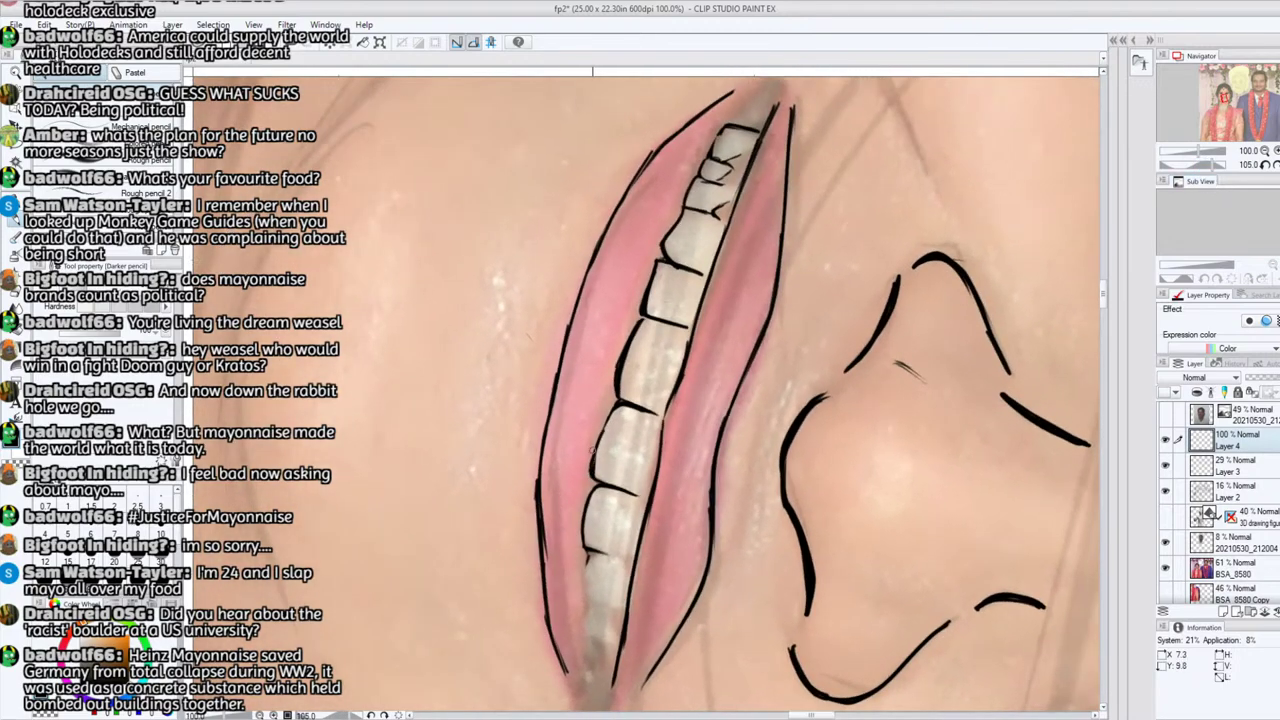
{"action": "key", "text": "e"}
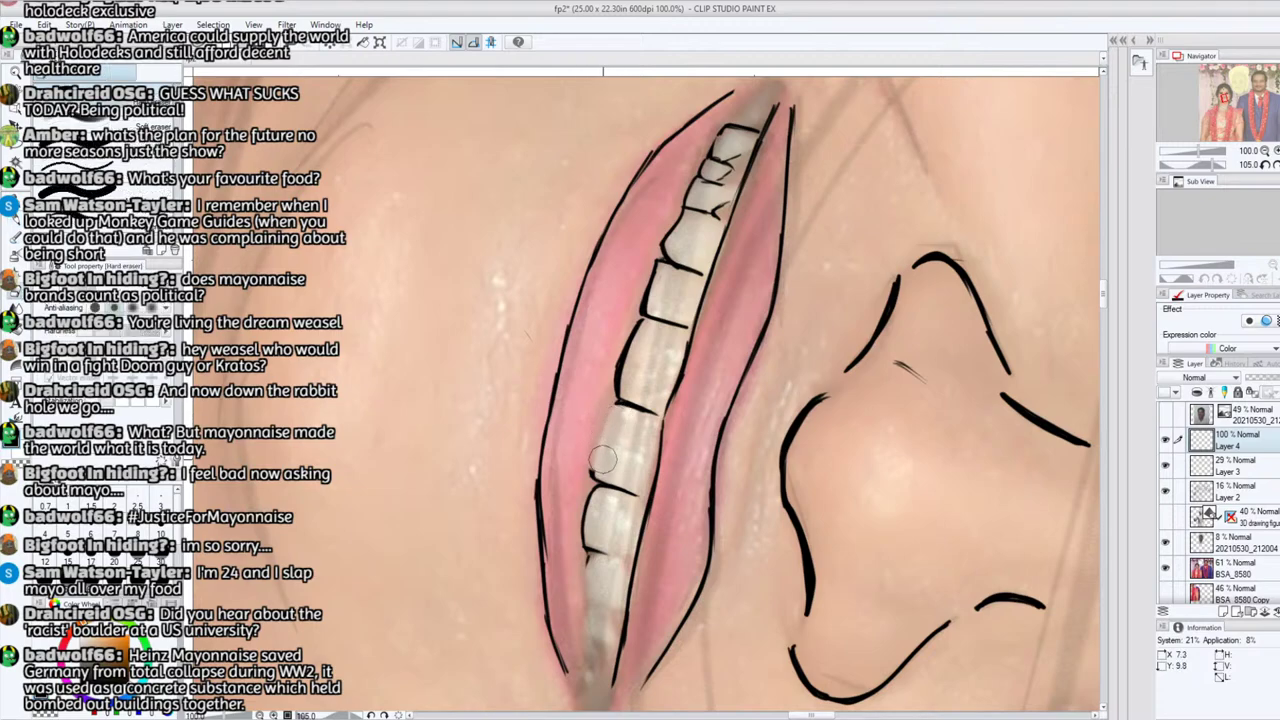
{"action": "key", "text": "p"}
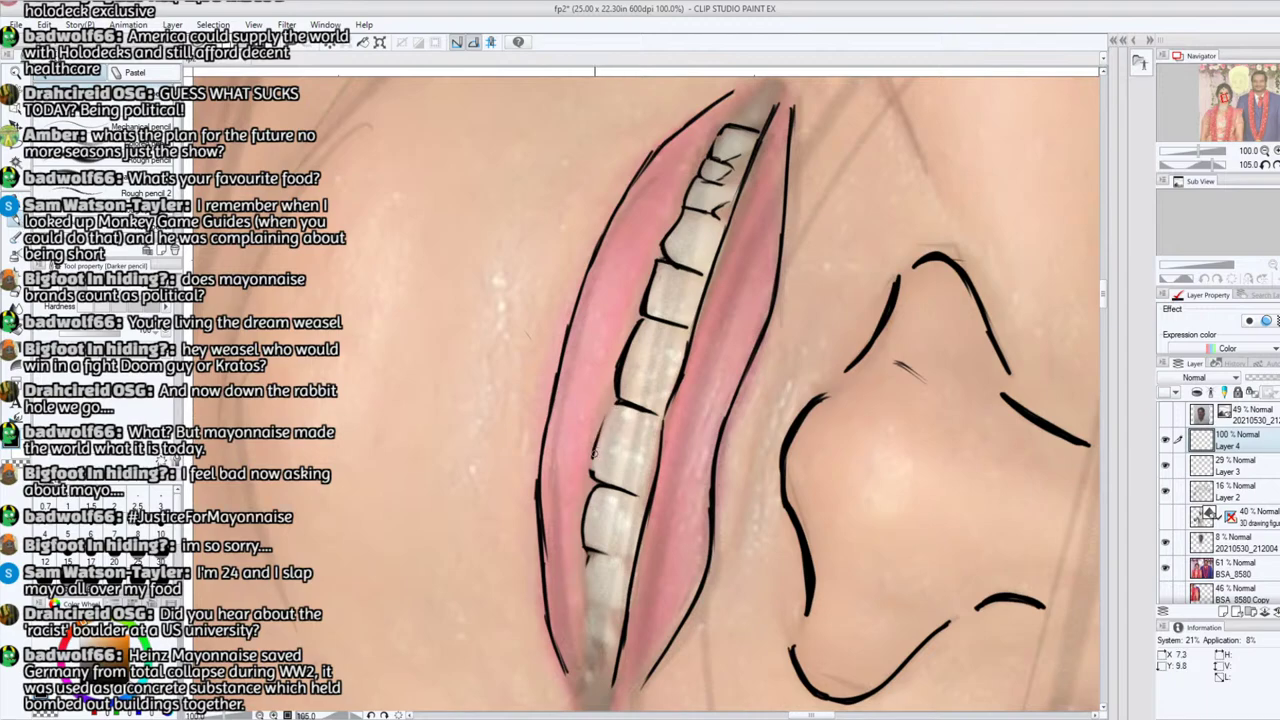
{"action": "left_click_drag", "start_coordinate": [619, 401], "coordinate": [594, 451]}
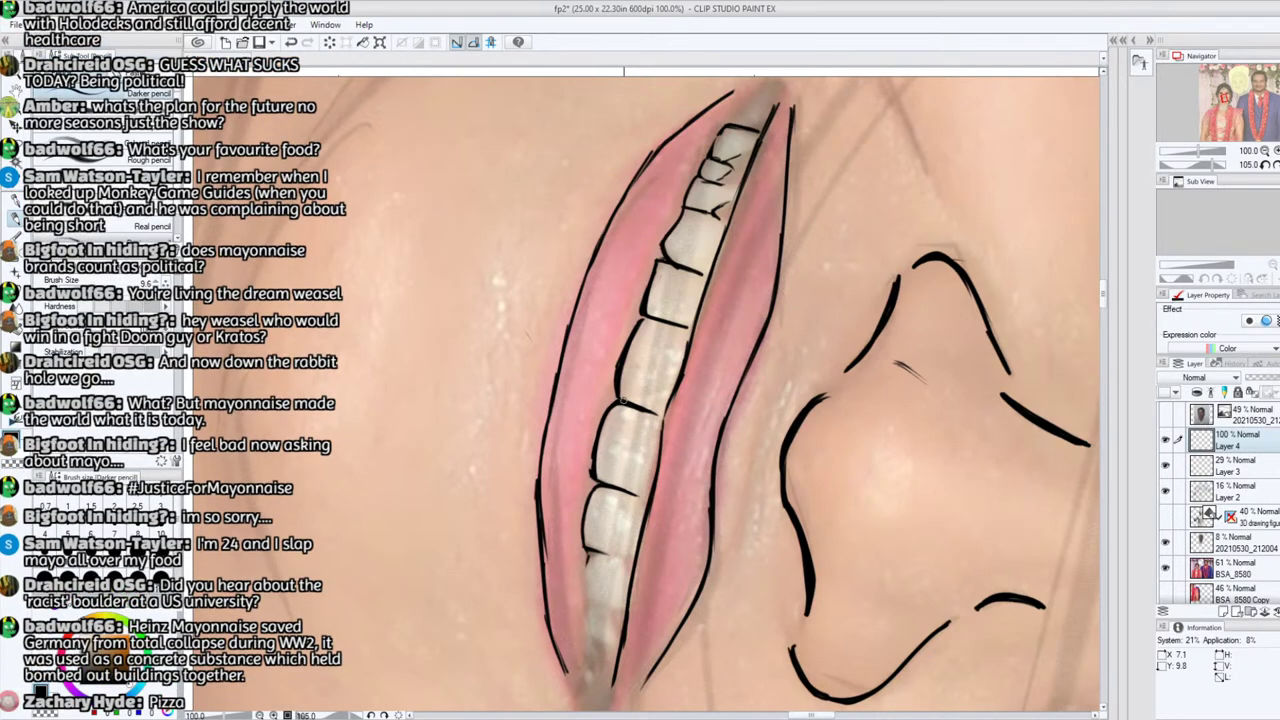
{"action": "key", "text": "e"}
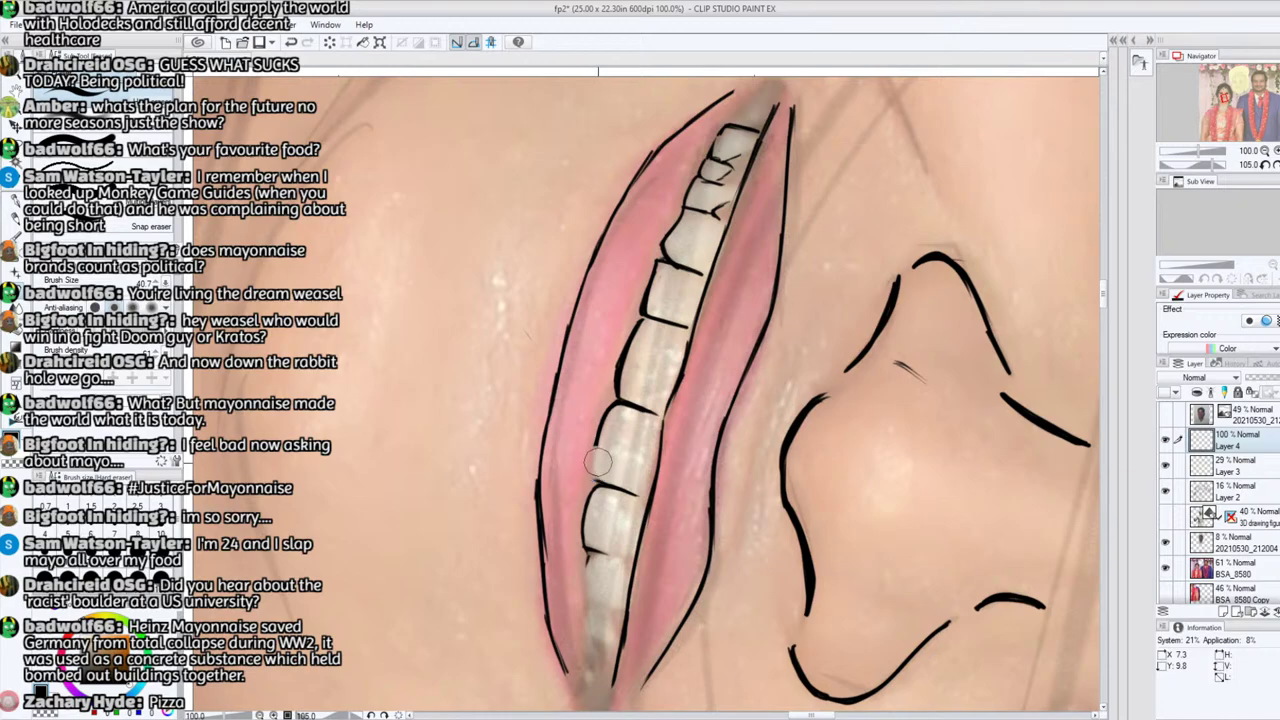
{"action": "key", "text": "p"}
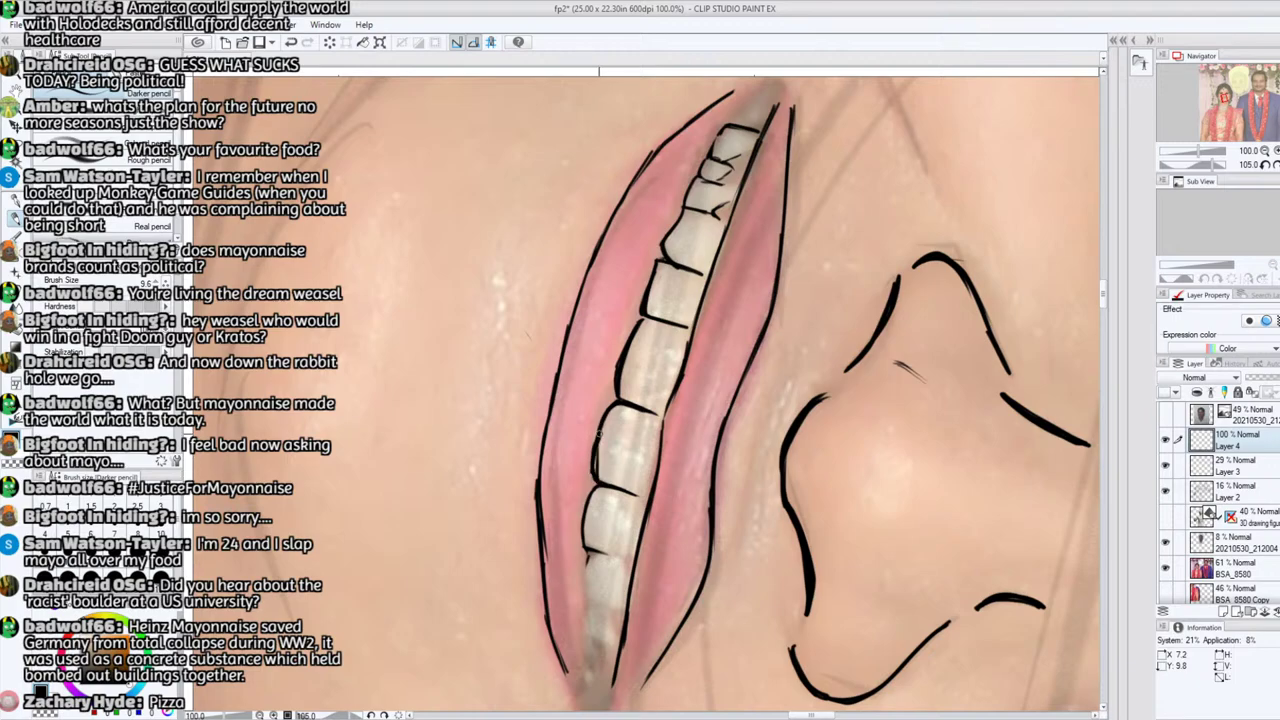
{"action": "key", "text": "e"}
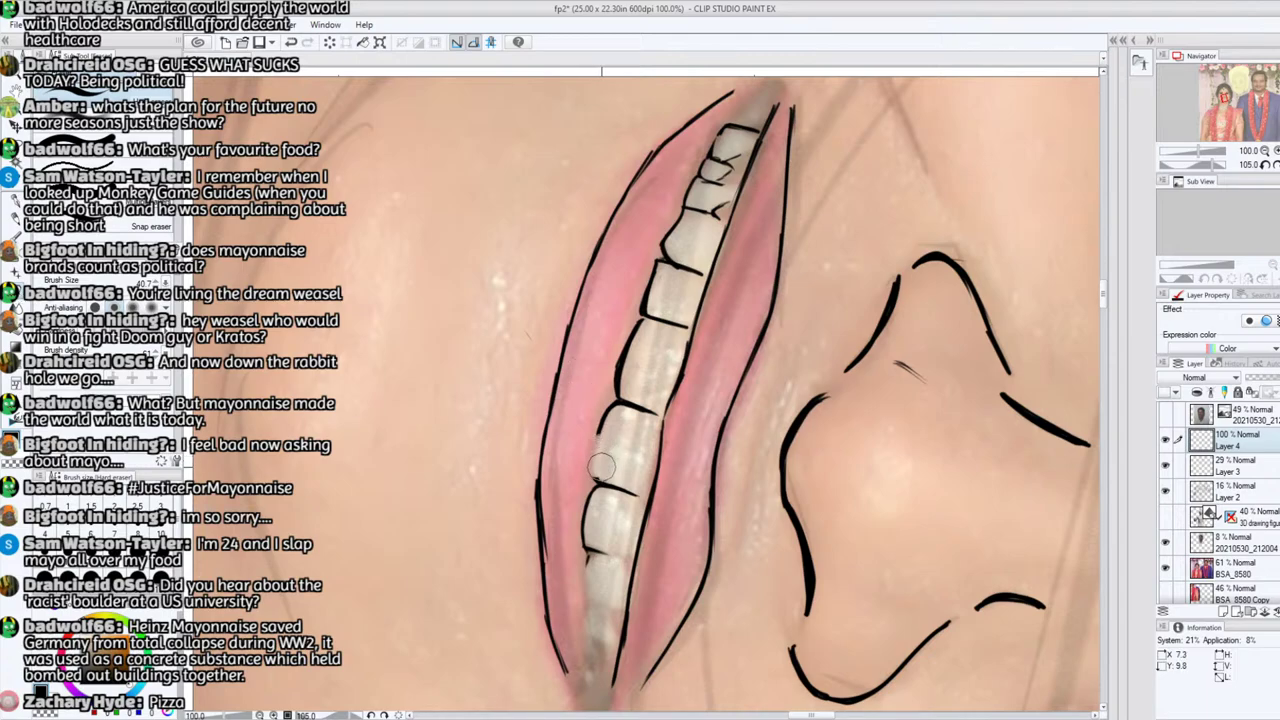
{"action": "key", "text": "p"}
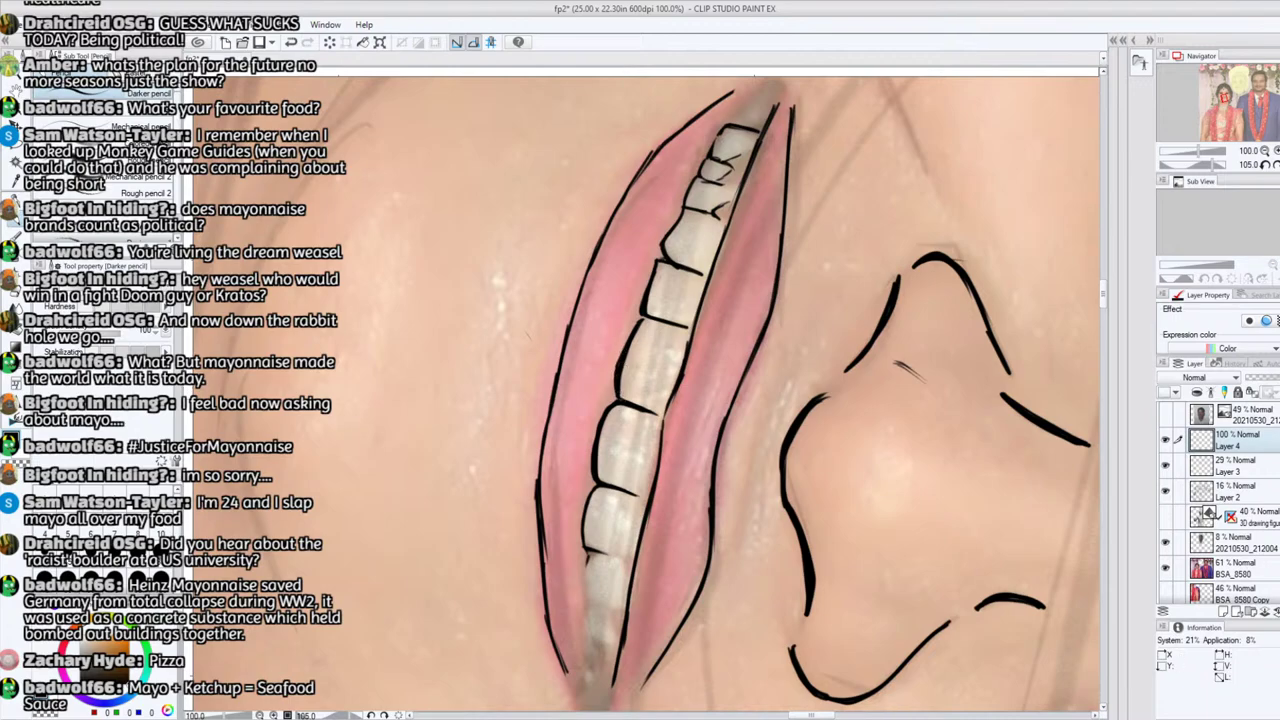
{"action": "left_click", "coordinate": [18, 295]}
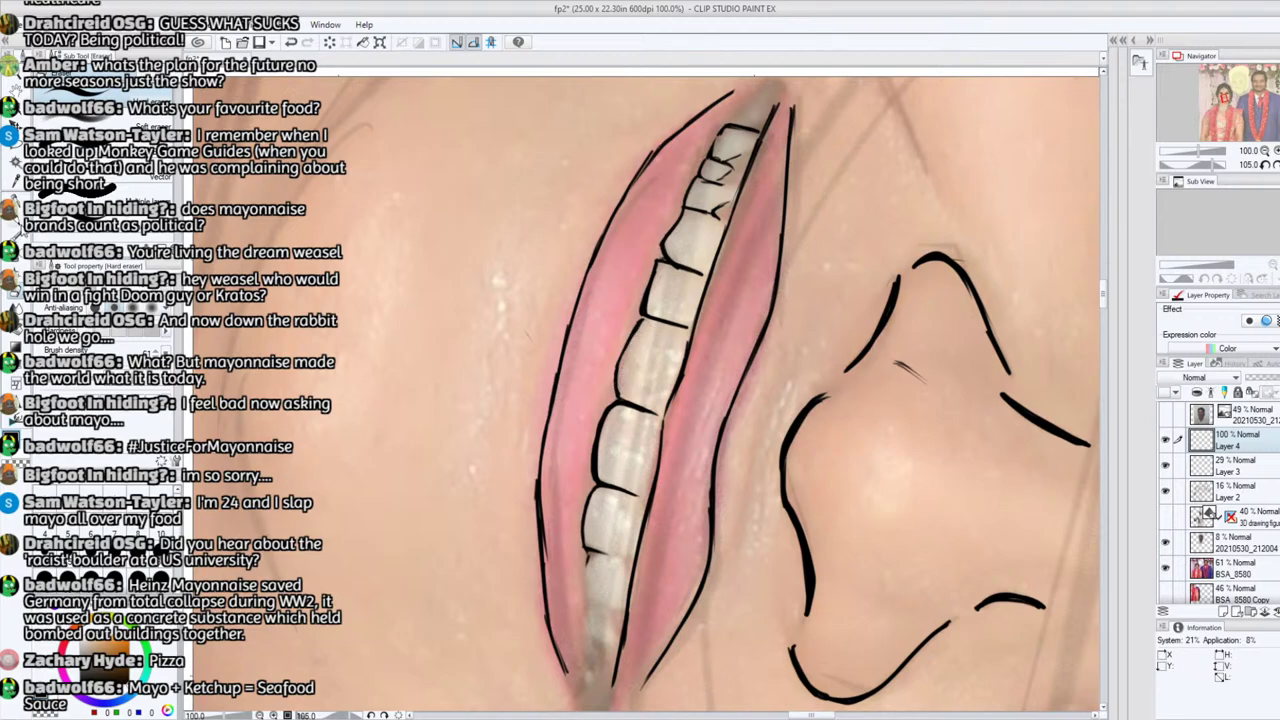
{"action": "left_click", "coordinate": [17, 224]}
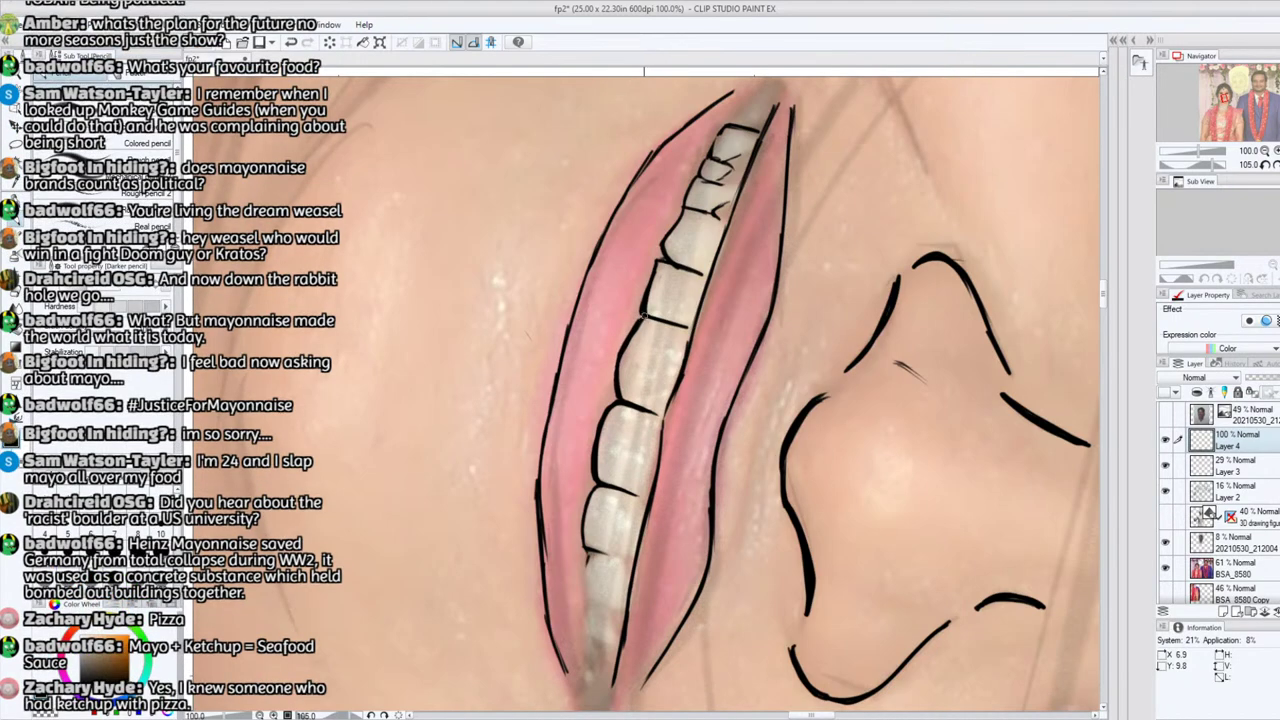
Step: Outline the remaining teeth toward the right corner of the mouth, including the small back teeth
{"action": "left_click_drag", "start_coordinate": [1220, 167], "coordinate": [1186, 170]}
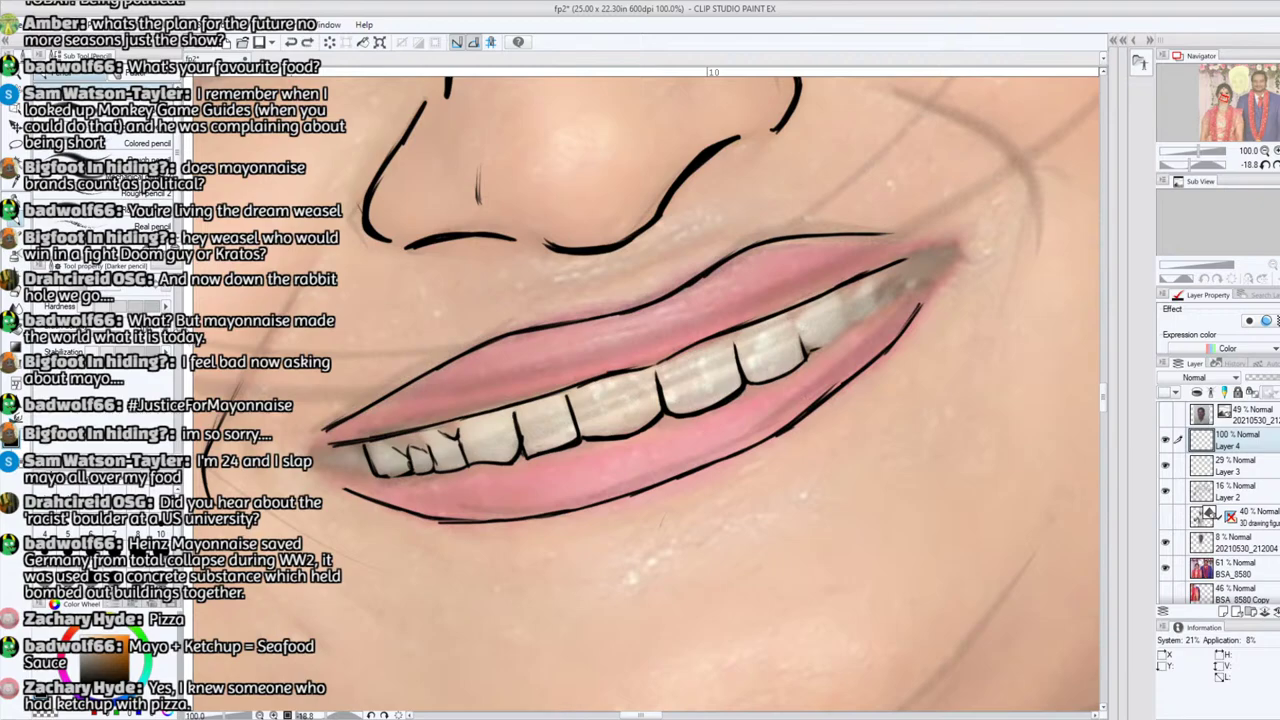
{"action": "left_click_drag", "start_coordinate": [806, 356], "coordinate": [793, 322]}
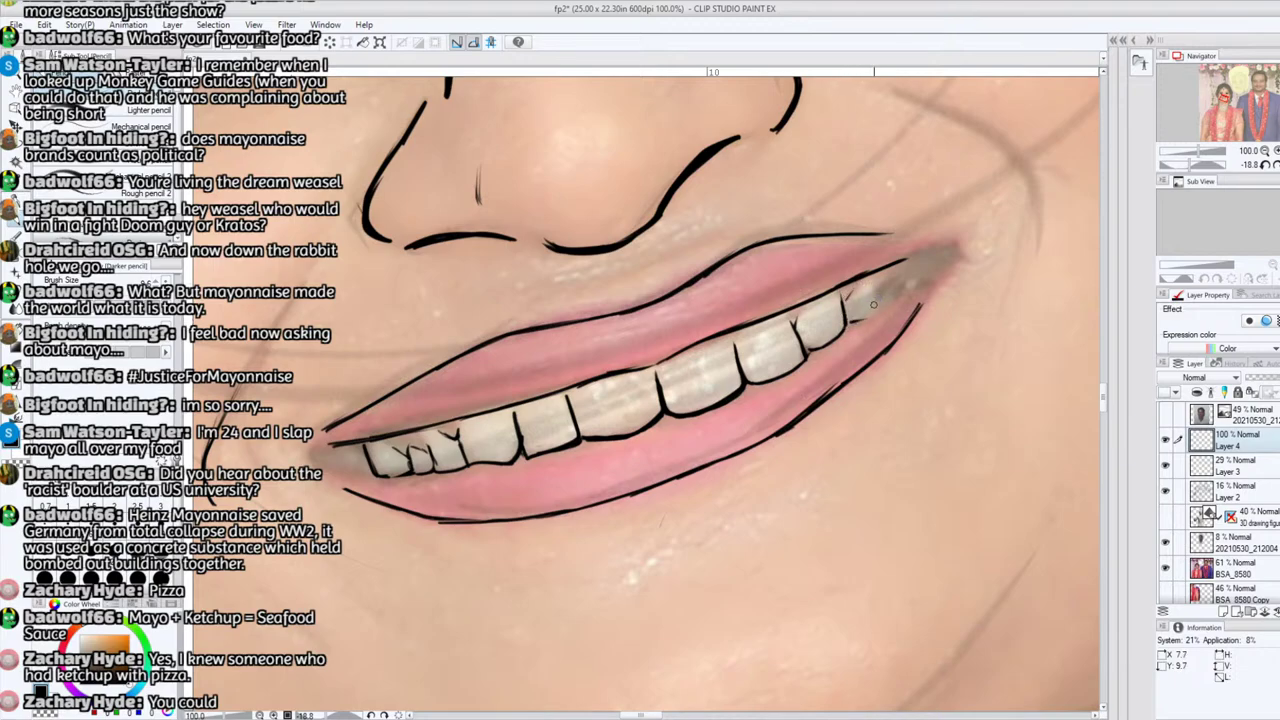
{"action": "mouse_move", "coordinate": [848, 320]}
{"action": "left_mouse_down"}
{"action": "mouse_move", "coordinate": [874, 304]}
{"action": "mouse_move", "coordinate": [871, 278]}
{"action": "left_mouse_up"}
{"action": "mouse_move", "coordinate": [896, 277]}
{"action": "left_mouse_down"}
{"action": "mouse_move", "coordinate": [894, 294]}
{"action": "mouse_move", "coordinate": [874, 287]}
{"action": "mouse_move", "coordinate": [910, 281]}
{"action": "mouse_move", "coordinate": [899, 267]}
{"action": "mouse_move", "coordinate": [912, 281]}
{"action": "mouse_move", "coordinate": [881, 298]}
{"action": "left_mouse_up"}
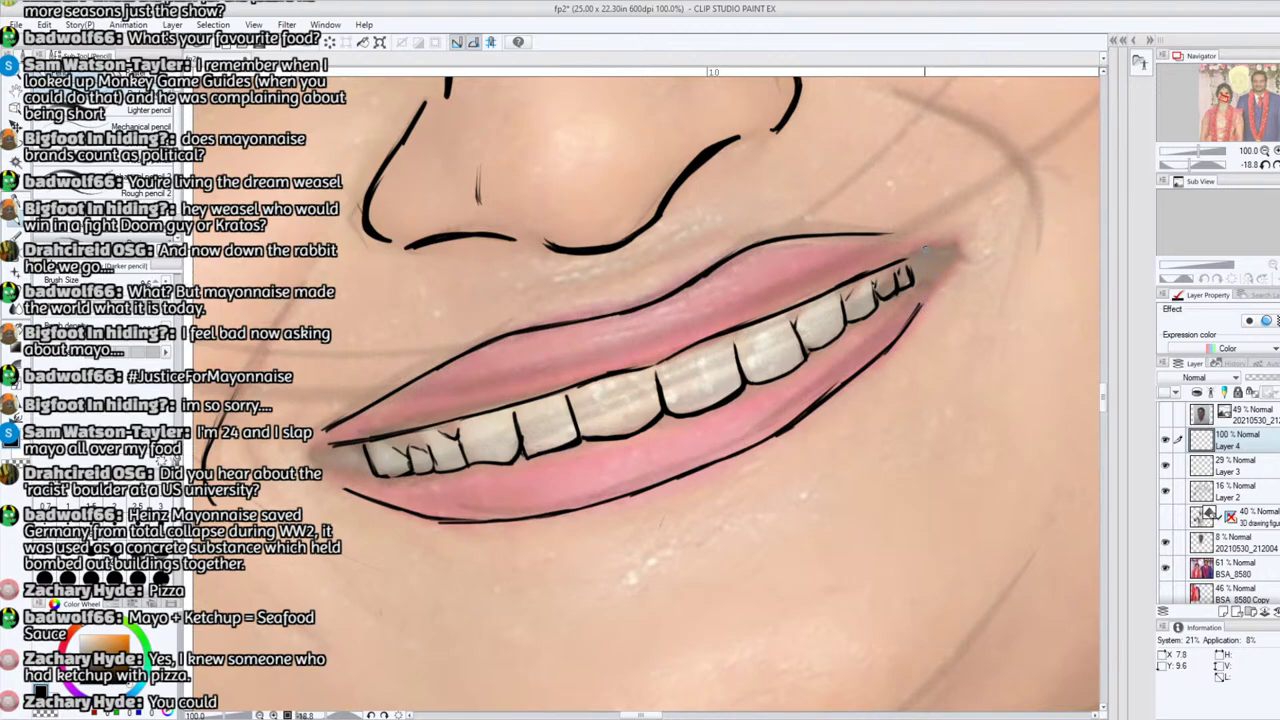
Step: Erase and redraw the lower edges of the two front teeth with cleaner pencil lines
{"action": "mouse_move", "coordinate": [1222, 152]}
{"action": "left_mouse_down"}
{"action": "mouse_move", "coordinate": [1180, 160]}
{"action": "mouse_move", "coordinate": [1210, 170]}
{"action": "left_mouse_up"}
{"action": "key", "text": "e"}
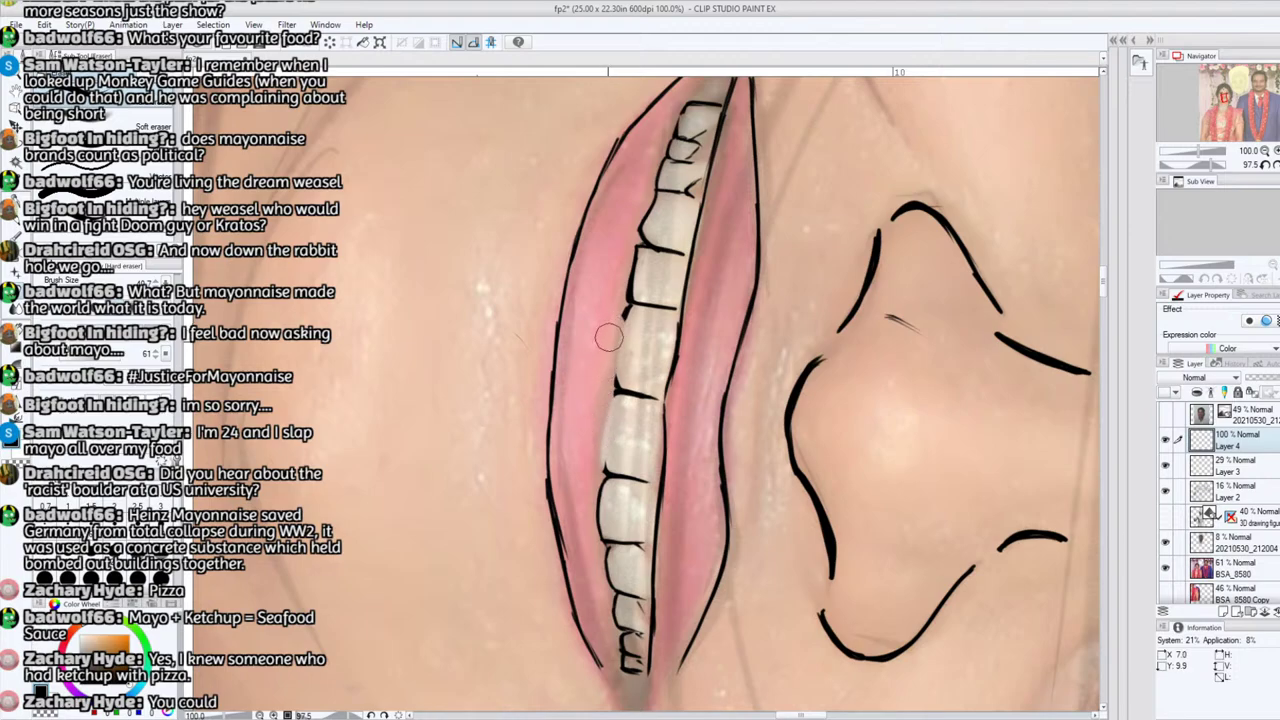
{"action": "key", "text": "p"}
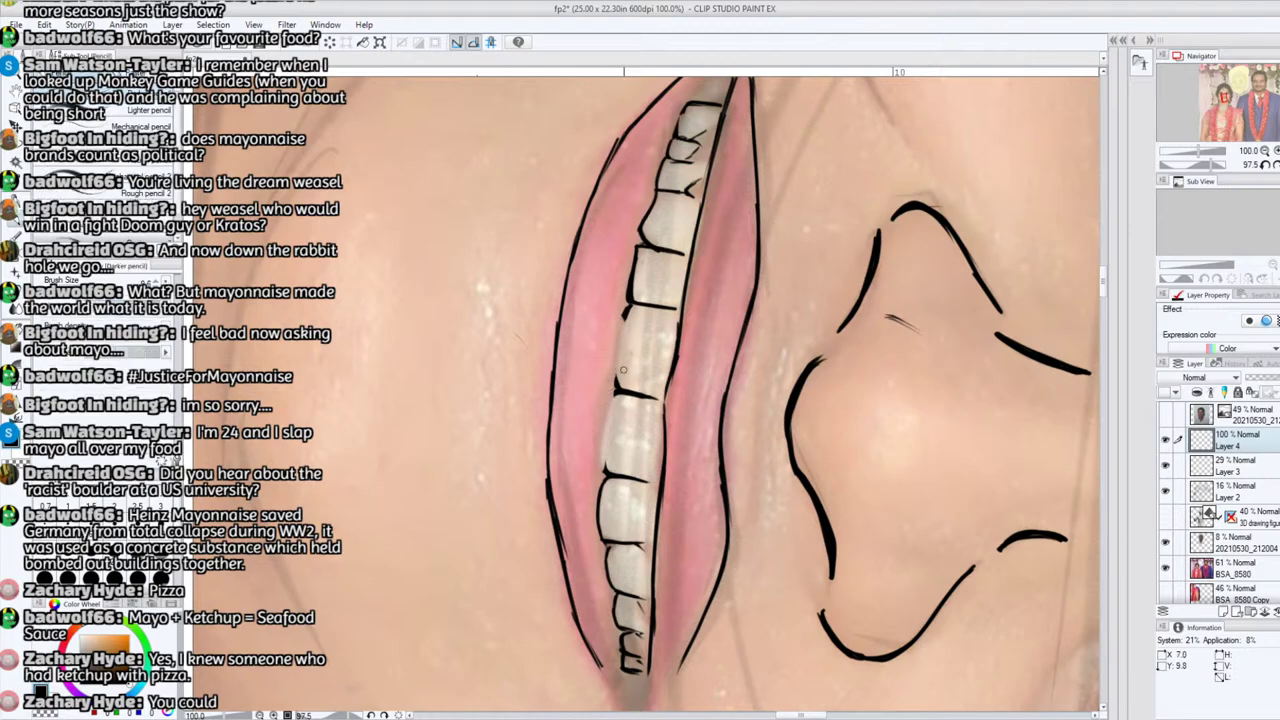
{"action": "mouse_move", "coordinate": [616, 372]}
{"action": "left_mouse_down"}
{"action": "mouse_move", "coordinate": [624, 310]}
{"action": "mouse_move", "coordinate": [617, 386]}
{"action": "mouse_move", "coordinate": [625, 306]}
{"action": "mouse_move", "coordinate": [607, 467]}
{"action": "left_mouse_up"}
Step: Try a curved crease line between the lower lip and the chin twice, erasing each attempt
{"action": "left_click_drag", "start_coordinate": [1209, 164], "coordinate": [1187, 164]}
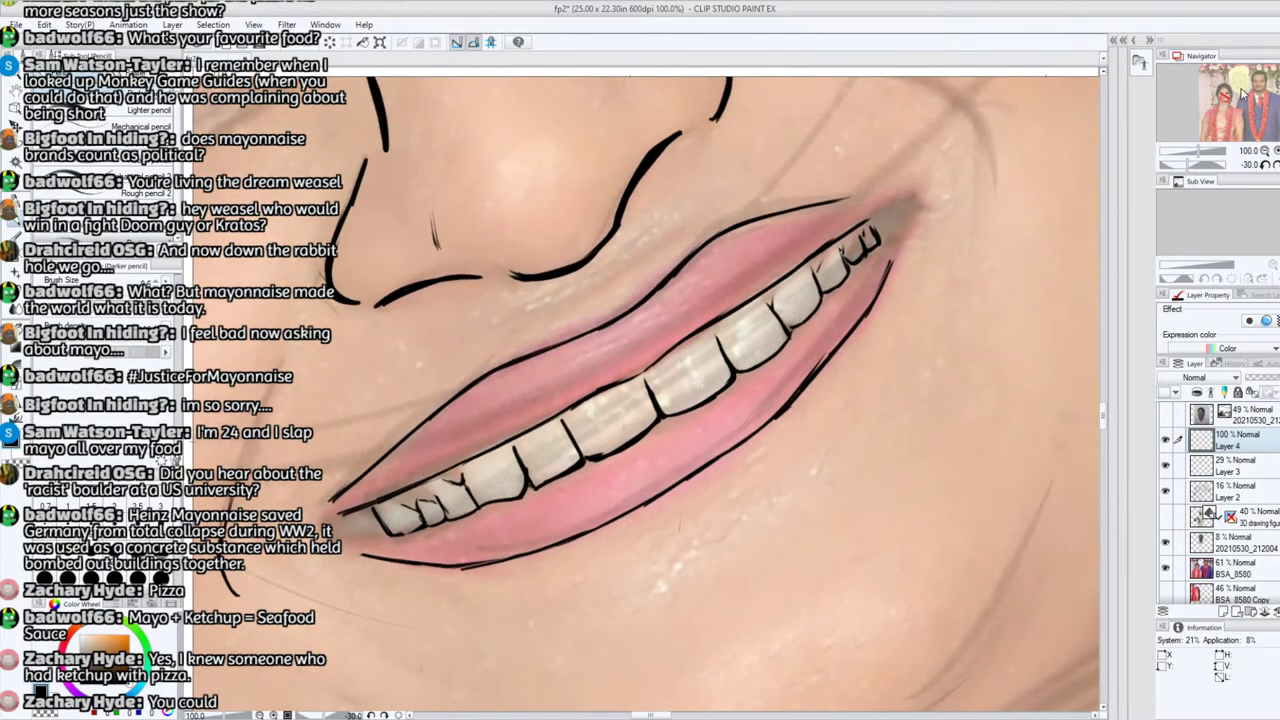
{"action": "left_click_drag", "start_coordinate": [1223, 97], "coordinate": [1223, 101]}
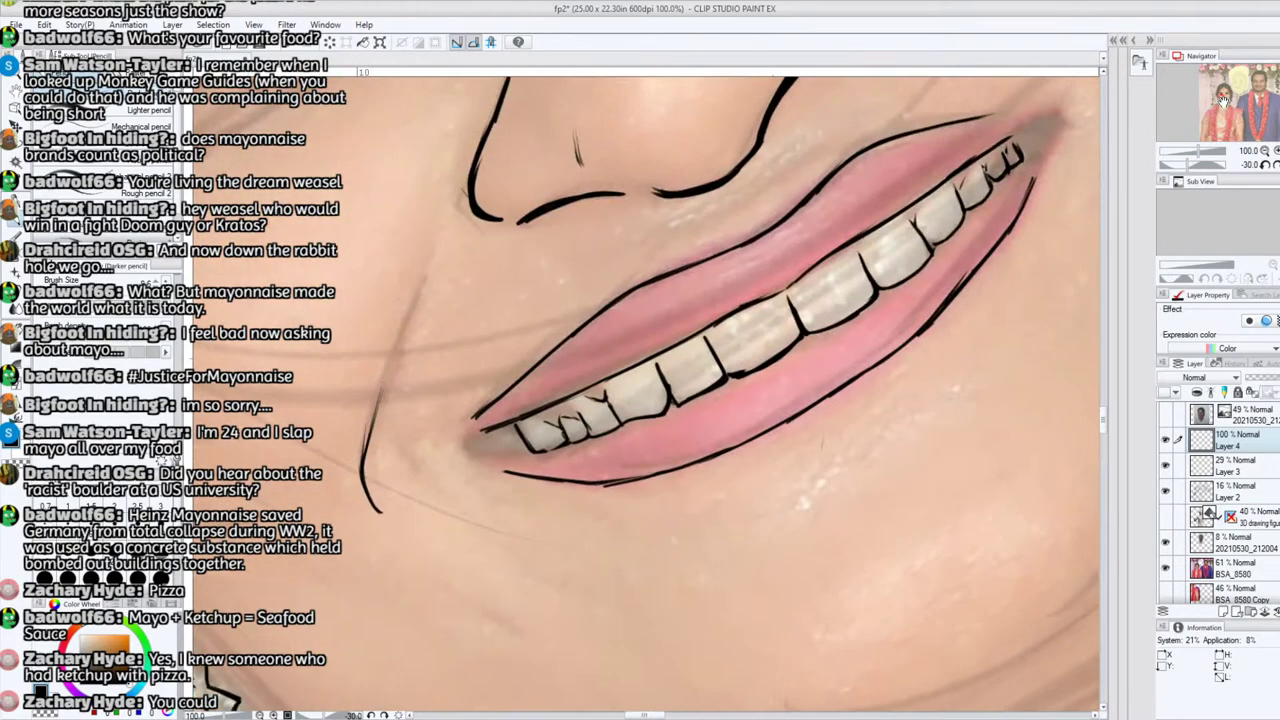
{"action": "left_click", "coordinate": [1223, 99]}
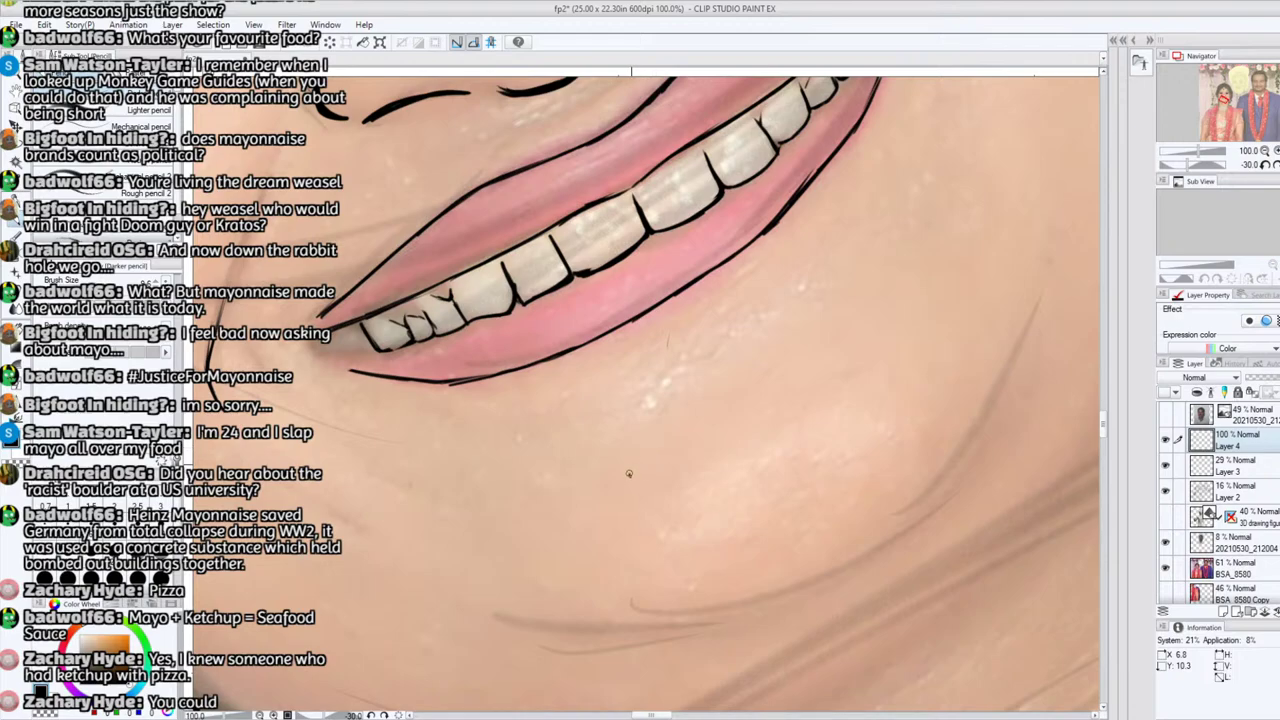
{"action": "left_click_drag", "start_coordinate": [629, 474], "coordinate": [777, 349]}
{"action": "key", "text": "e"}
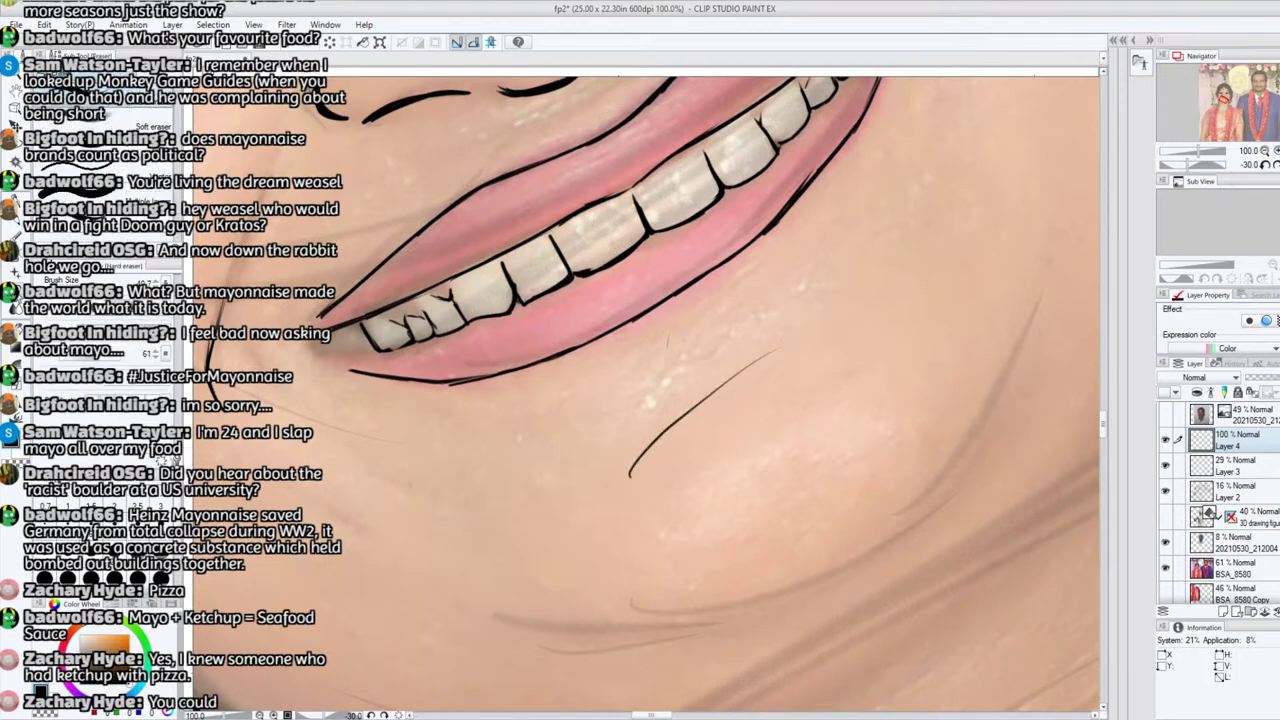
{"action": "left_click_drag", "start_coordinate": [640, 468], "coordinate": [647, 461]}
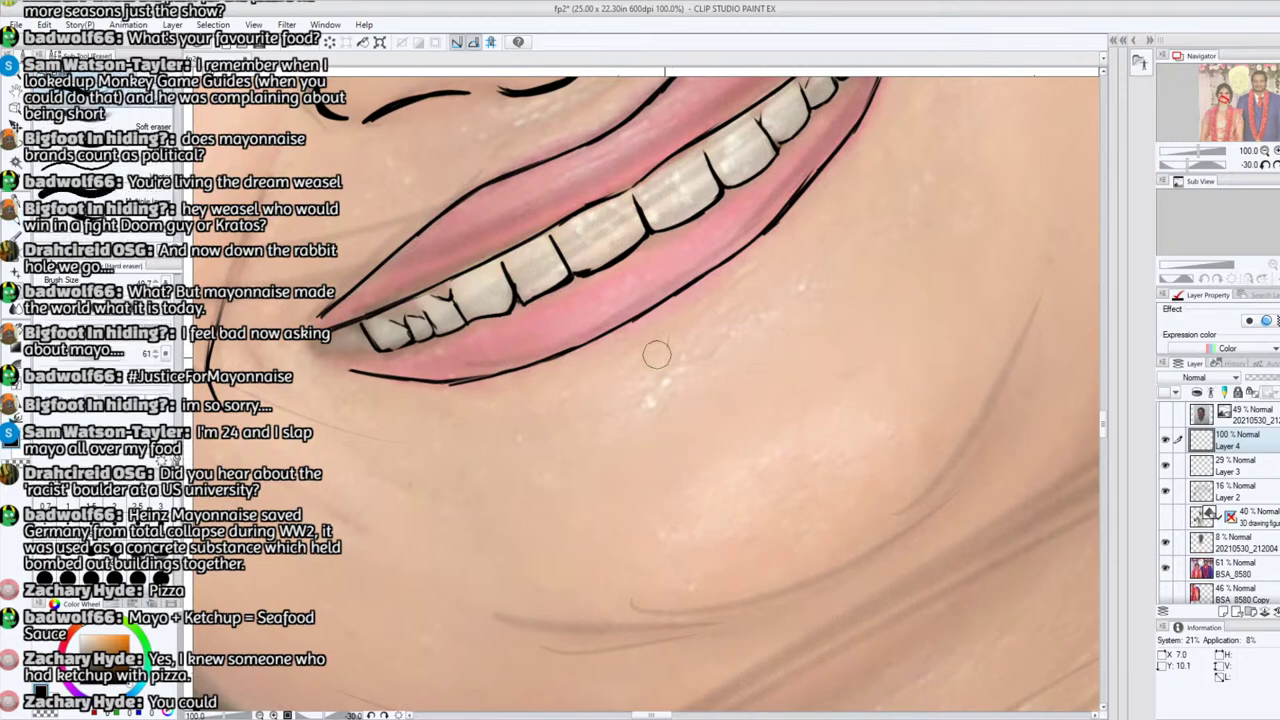
{"action": "left_click_drag", "start_coordinate": [657, 355], "coordinate": [691, 339]}
{"action": "key", "text": "p"}
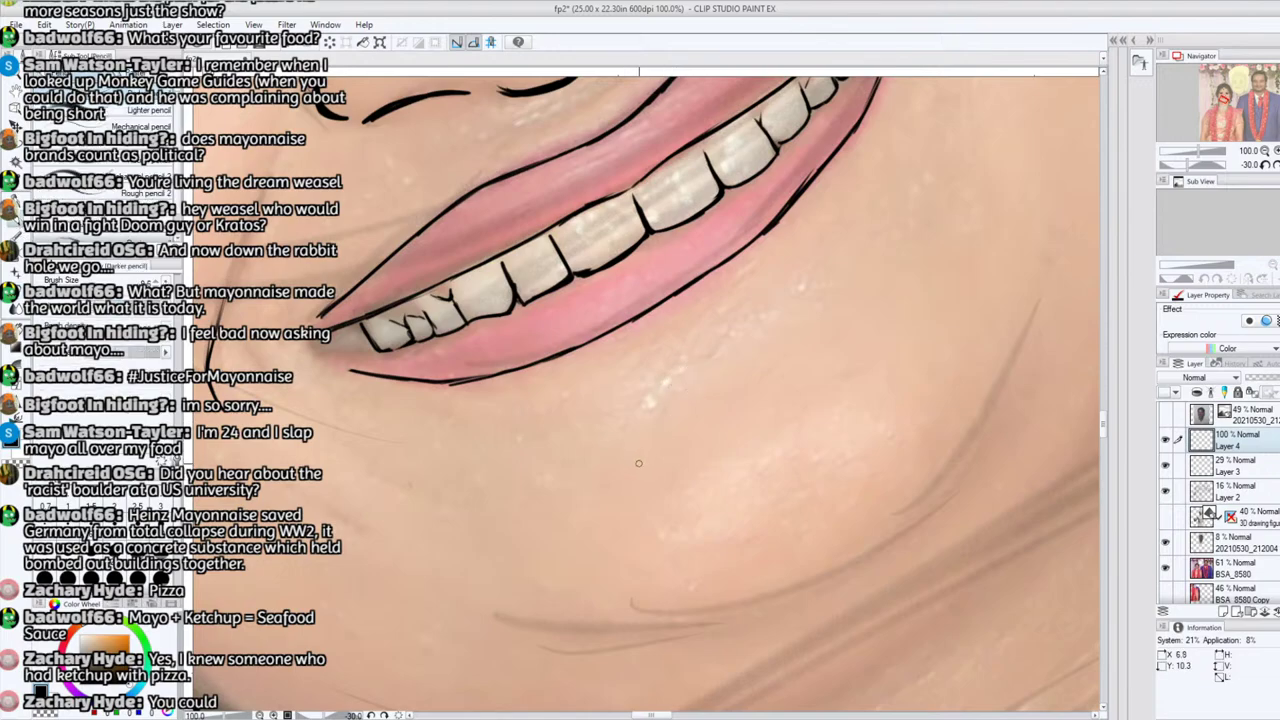
{"action": "mouse_move", "coordinate": [641, 459]}
{"action": "left_mouse_down"}
{"action": "mouse_move", "coordinate": [743, 378]}
{"action": "mouse_move", "coordinate": [893, 333]}
{"action": "left_mouse_up"}
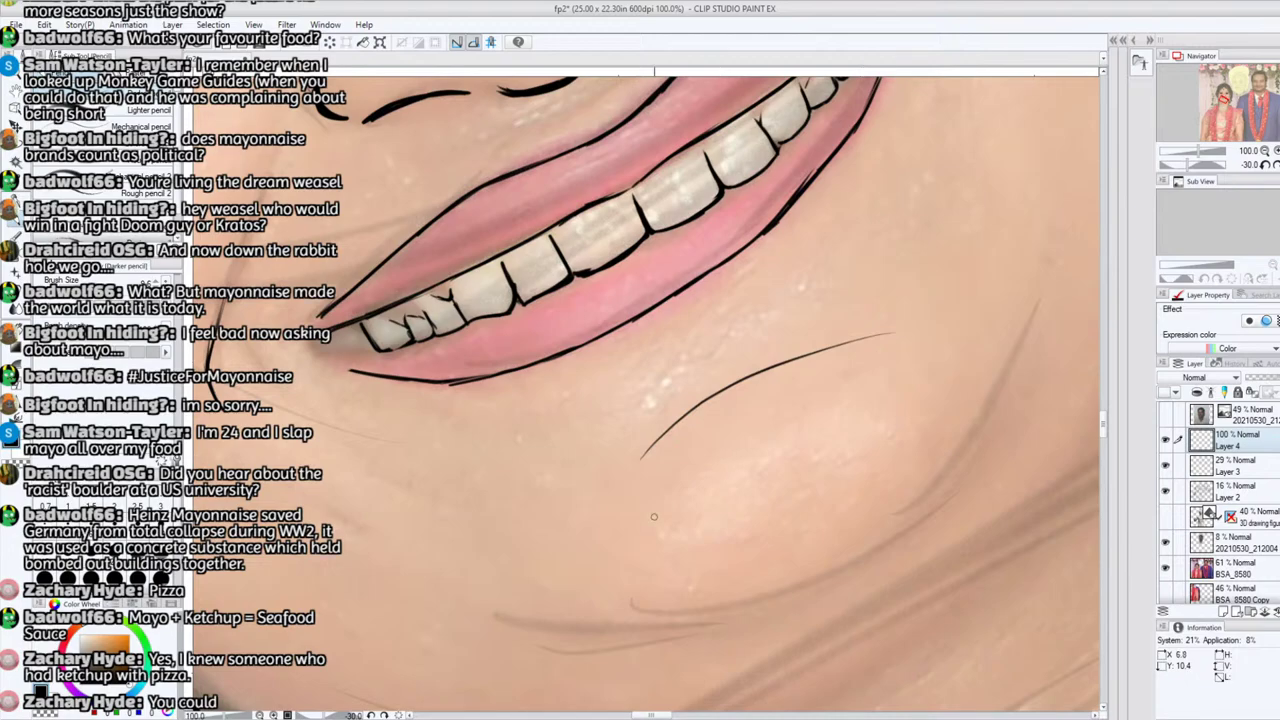
{"action": "key", "text": "e"}
{"action": "mouse_move", "coordinate": [644, 454]}
{"action": "left_mouse_down"}
{"action": "mouse_move", "coordinate": [648, 438]}
{"action": "mouse_move", "coordinate": [917, 338]}
{"action": "left_mouse_up"}
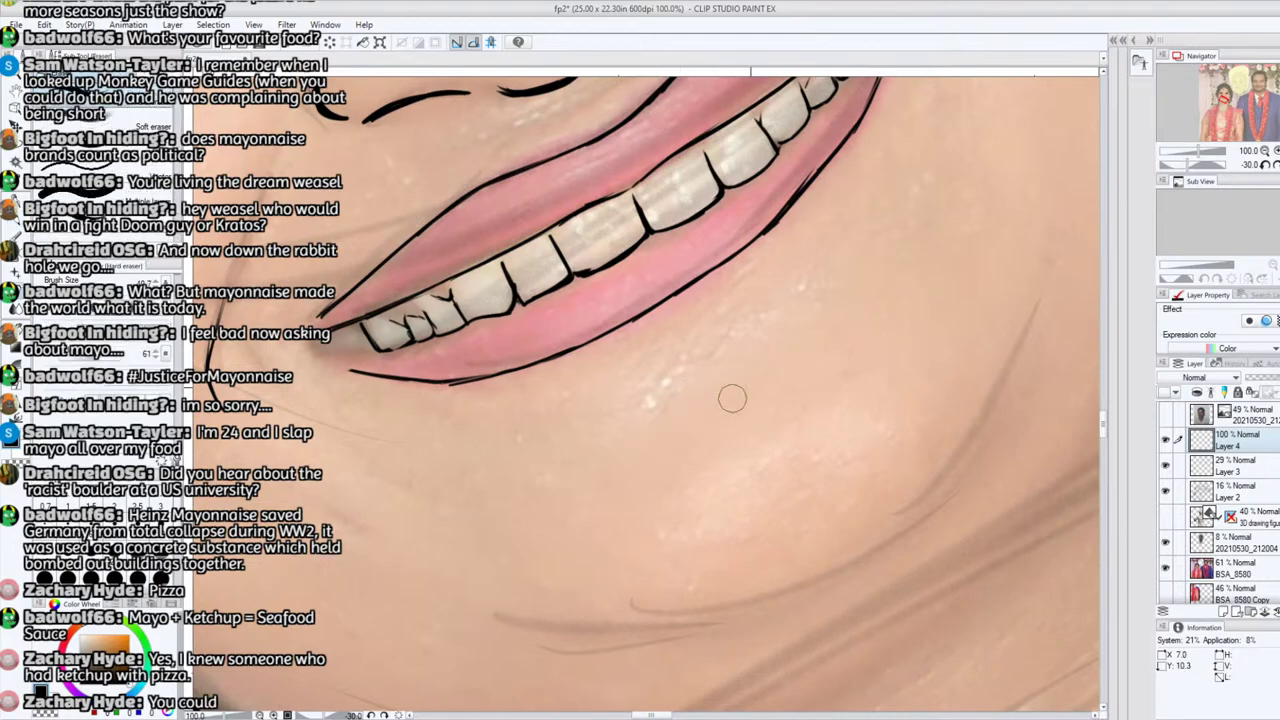
Step: Trace the woman's chin contour over the faded sketch in overlapping pencil strokes, from the underside of the chin up its right side
{"action": "left_click", "coordinate": [17, 214]}
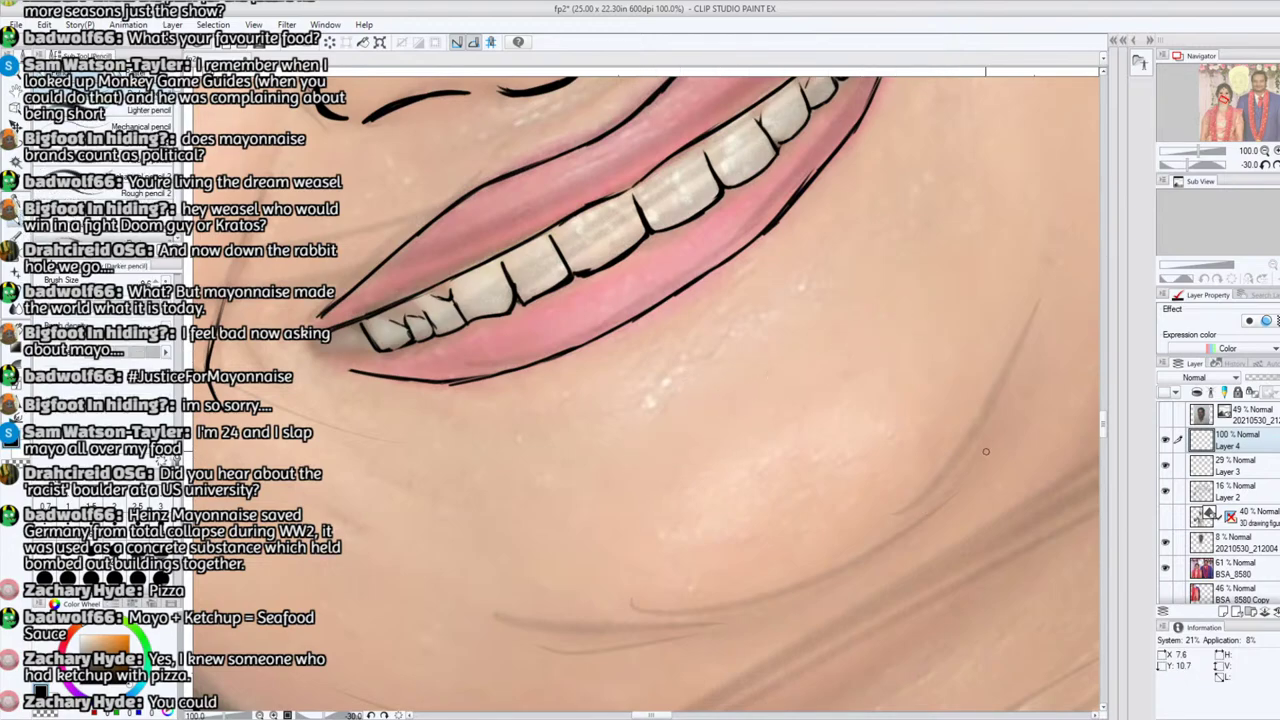
{"action": "left_click_drag", "start_coordinate": [1187, 165], "coordinate": [1210, 168]}
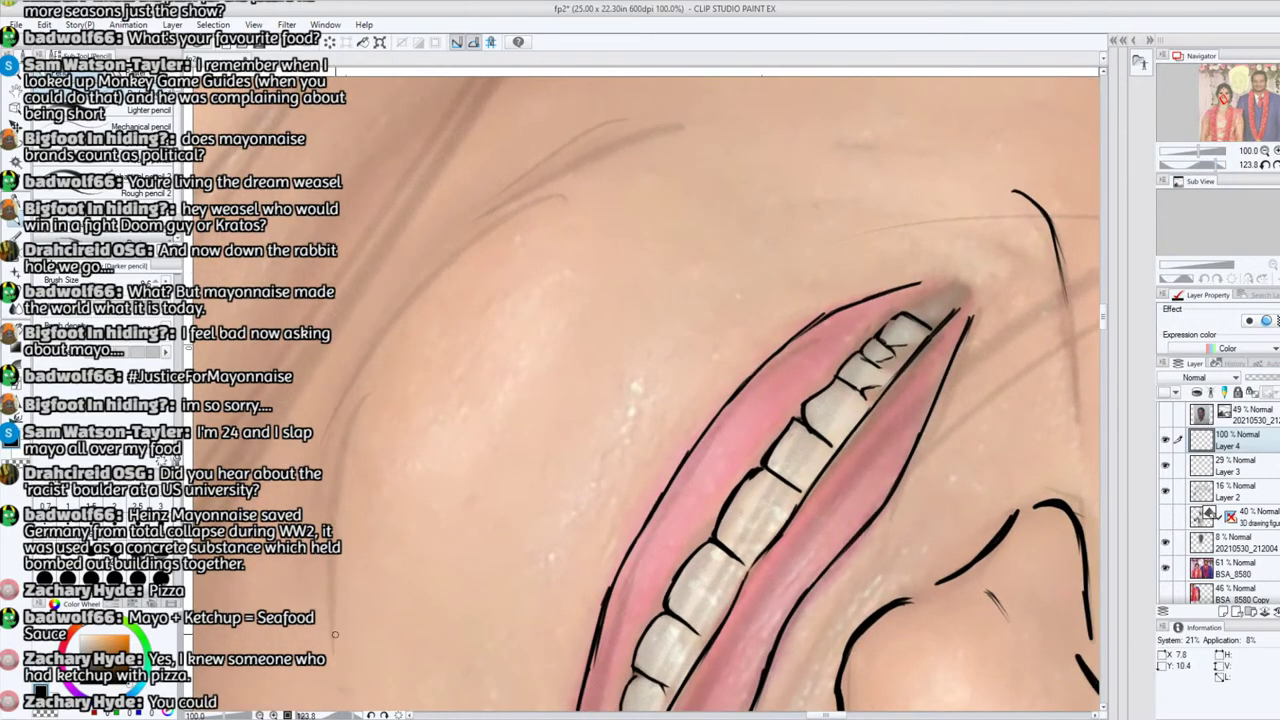
{"action": "left_click_drag", "start_coordinate": [334, 634], "coordinate": [333, 512]}
{"action": "left_click_drag", "start_coordinate": [331, 613], "coordinate": [343, 450]}
{"action": "left_click_drag", "start_coordinate": [336, 630], "coordinate": [340, 476]}
{"action": "left_click_drag", "start_coordinate": [333, 543], "coordinate": [383, 360]}
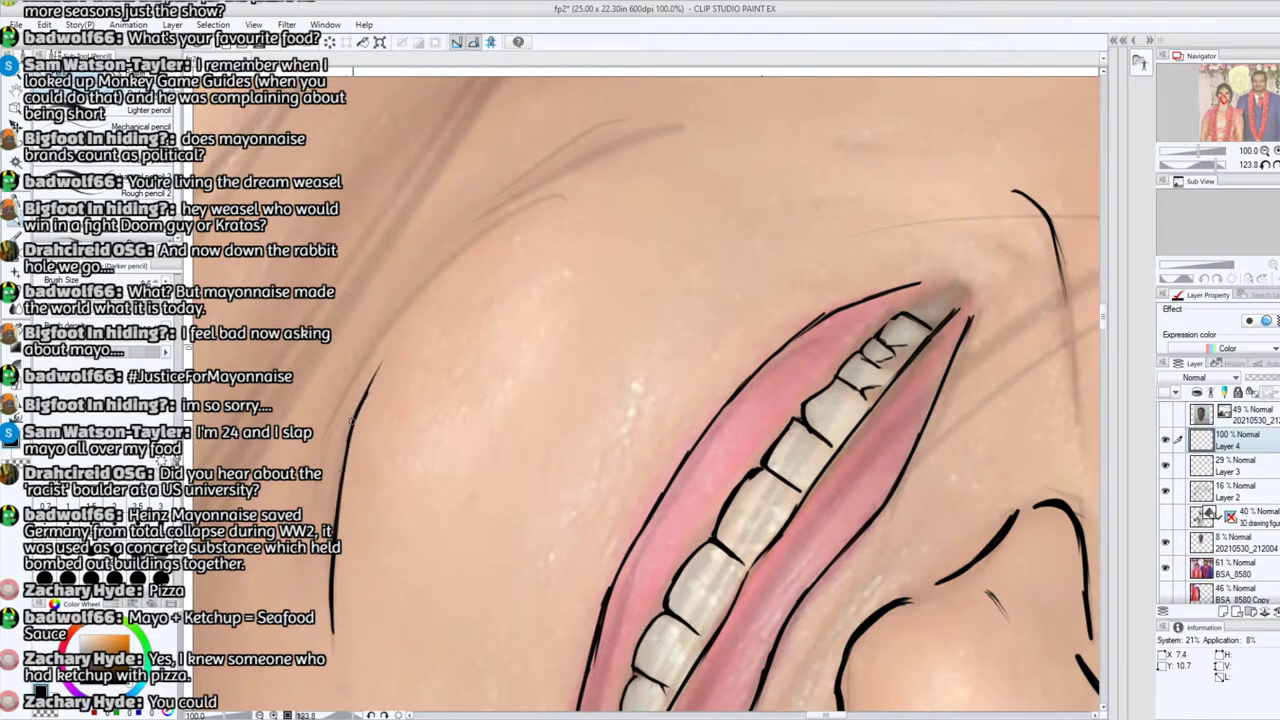
{"action": "left_click_drag", "start_coordinate": [352, 420], "coordinate": [436, 286]}
{"action": "mouse_move", "coordinate": [360, 405]}
{"action": "left_mouse_down"}
{"action": "mouse_move", "coordinate": [424, 298]}
{"action": "mouse_move", "coordinate": [501, 225]}
{"action": "mouse_move", "coordinate": [447, 270]}
{"action": "mouse_move", "coordinate": [523, 212]}
{"action": "mouse_move", "coordinate": [594, 181]}
{"action": "left_mouse_up"}
{"action": "mouse_move", "coordinate": [1215, 165]}
{"action": "left_mouse_down"}
{"action": "mouse_move", "coordinate": [1189, 172]}
{"action": "mouse_move", "coordinate": [1184, 152]}
{"action": "mouse_move", "coordinate": [1204, 153]}
{"action": "left_mouse_up"}
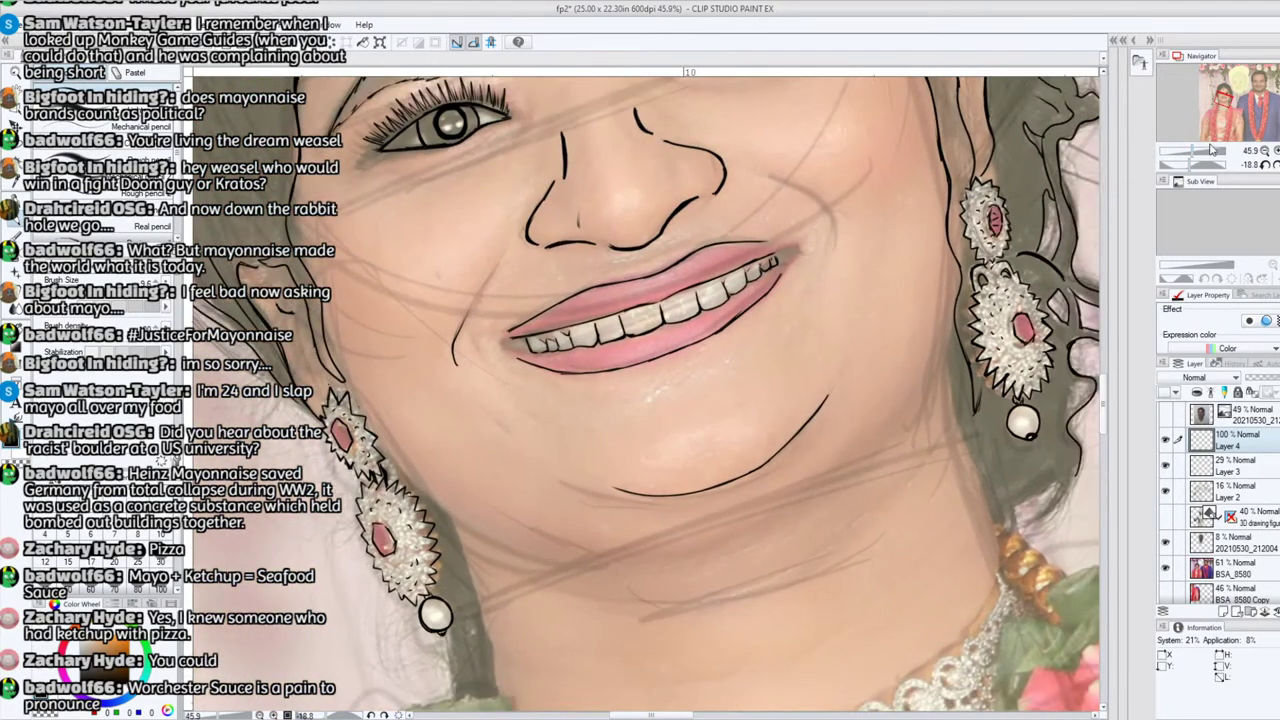
{"action": "left_click_drag", "start_coordinate": [1222, 100], "coordinate": [1224, 98]}
{"action": "left_click_drag", "start_coordinate": [1190, 163], "coordinate": [1218, 110]}
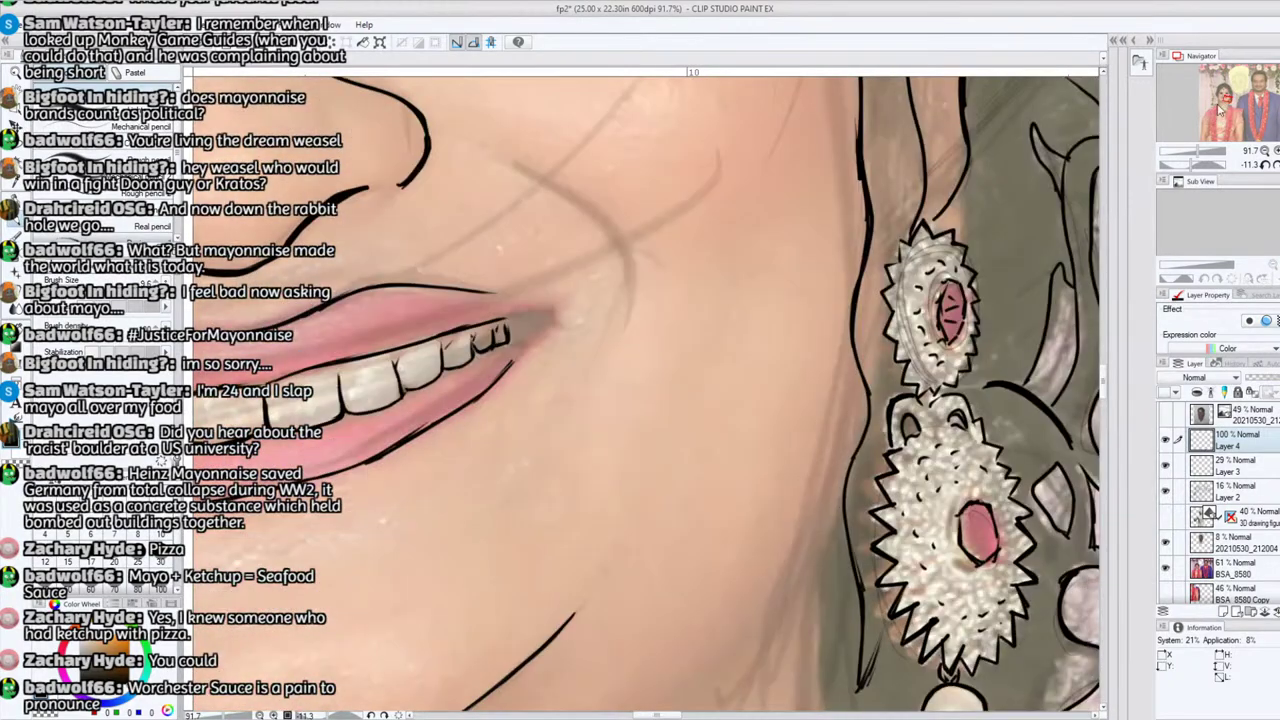
{"action": "left_click_drag", "start_coordinate": [1194, 162], "coordinate": [1200, 158]}
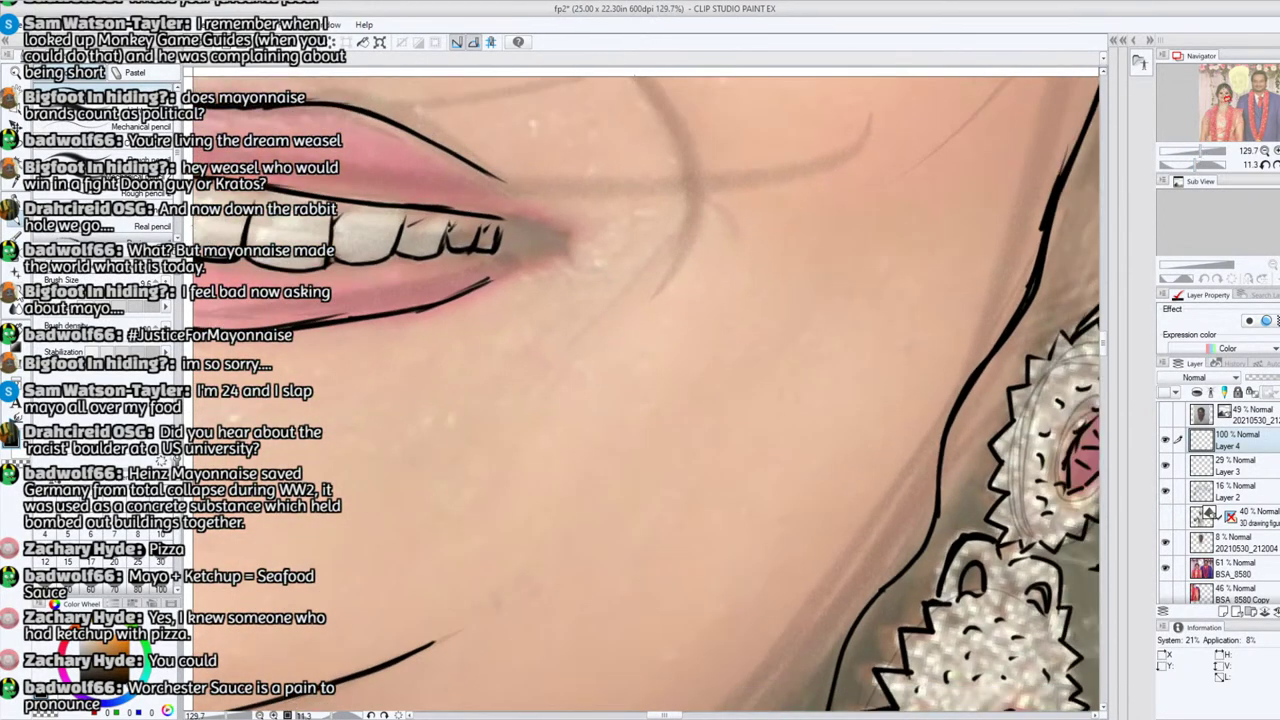
{"action": "key", "text": "e"}
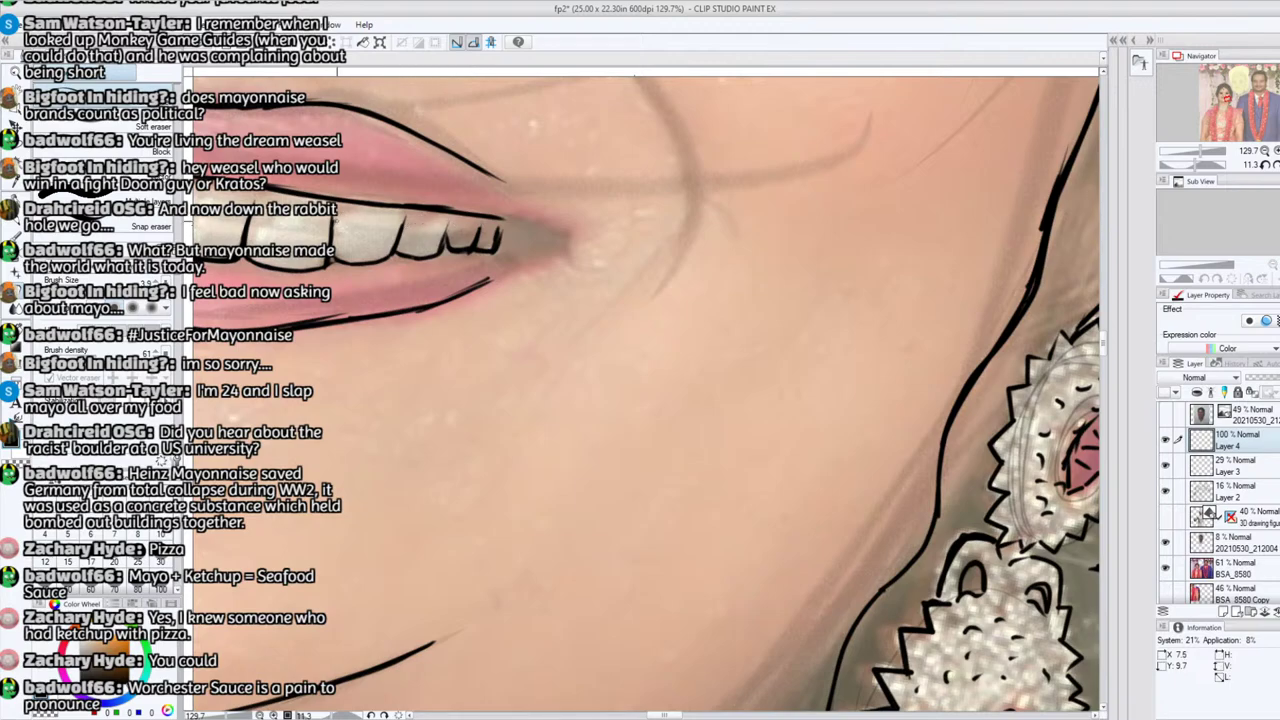
{"action": "key", "text": "p"}
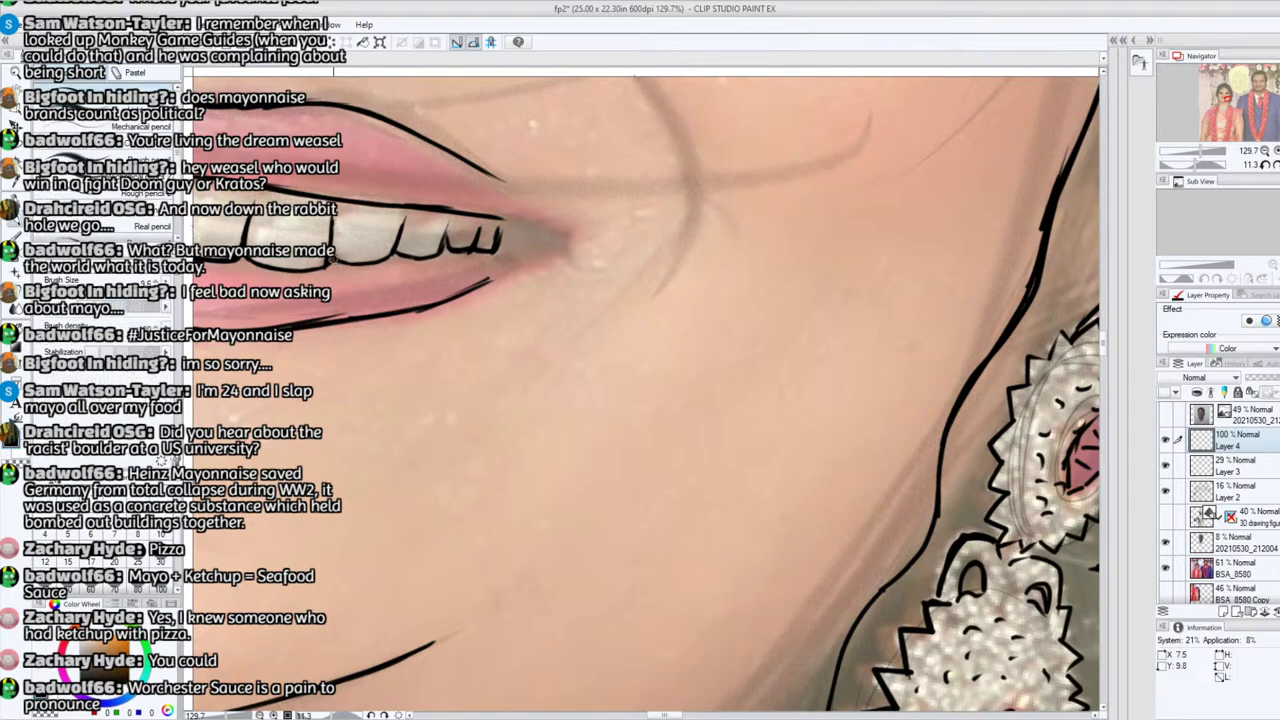
{"action": "left_click_drag", "start_coordinate": [1236, 98], "coordinate": [1226, 96]}
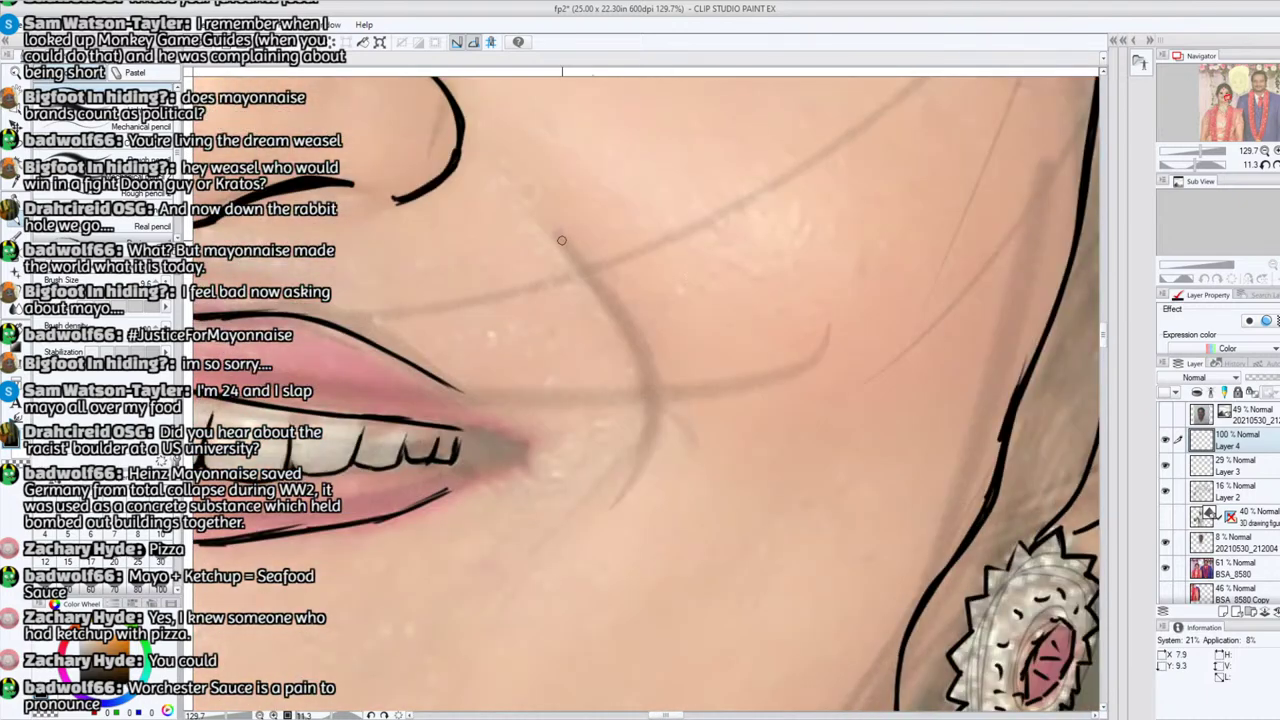
{"action": "mouse_move", "coordinate": [570, 250]}
{"action": "left_mouse_down"}
{"action": "mouse_move", "coordinate": [590, 276]}
{"action": "mouse_move", "coordinate": [608, 518]}
{"action": "mouse_move", "coordinate": [632, 462]}
{"action": "left_mouse_up"}
{"action": "left_click", "coordinate": [14, 306]}
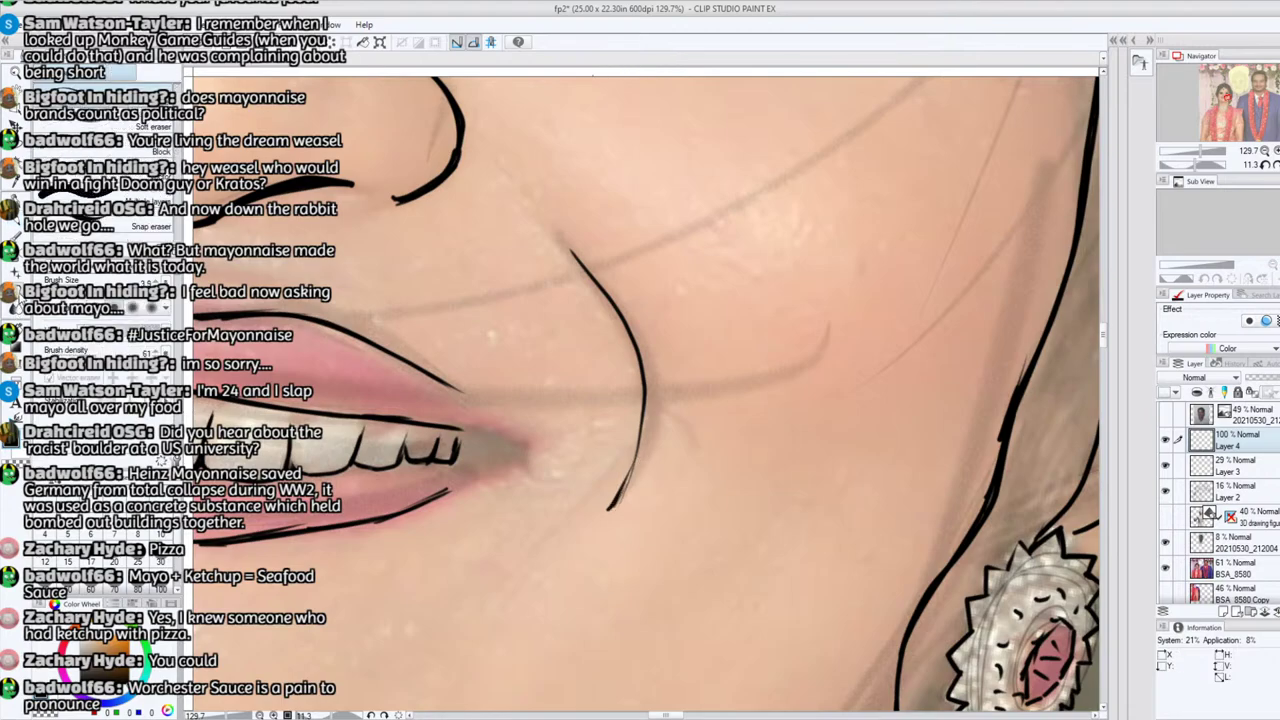
{"action": "left_click_drag", "start_coordinate": [612, 508], "coordinate": [645, 430]}
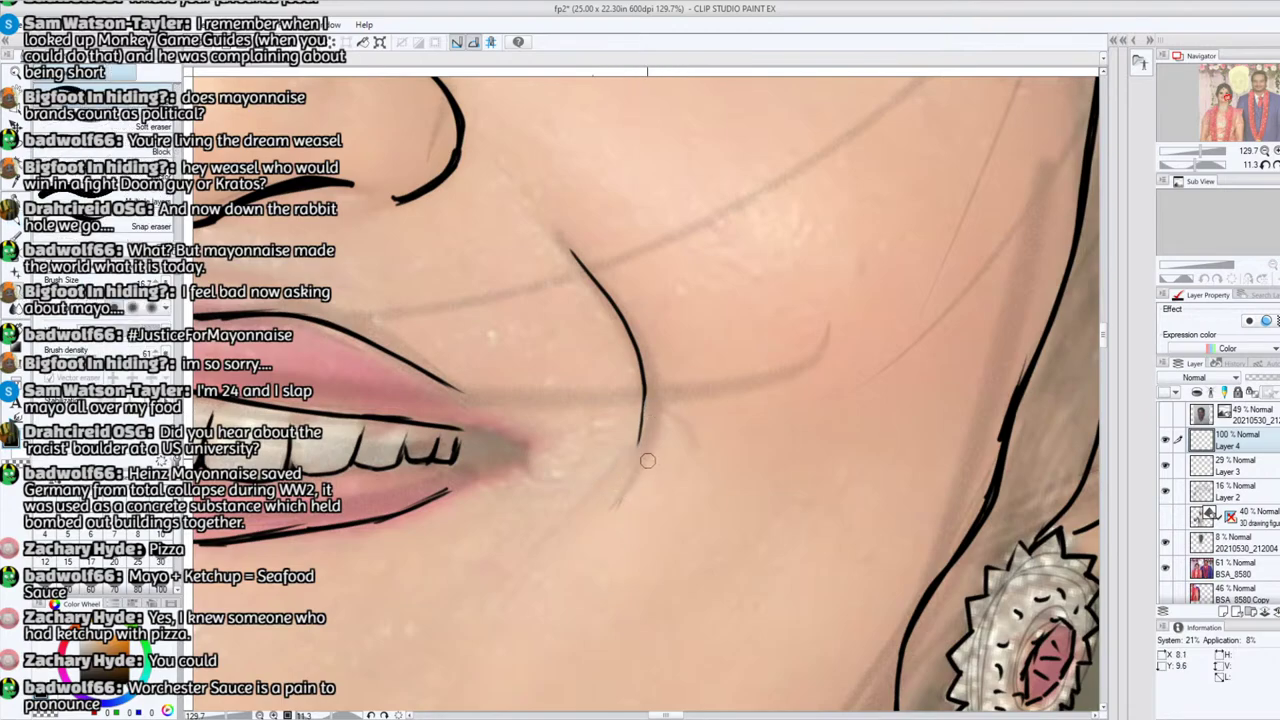
{"action": "left_click_drag", "start_coordinate": [580, 251], "coordinate": [634, 434]}
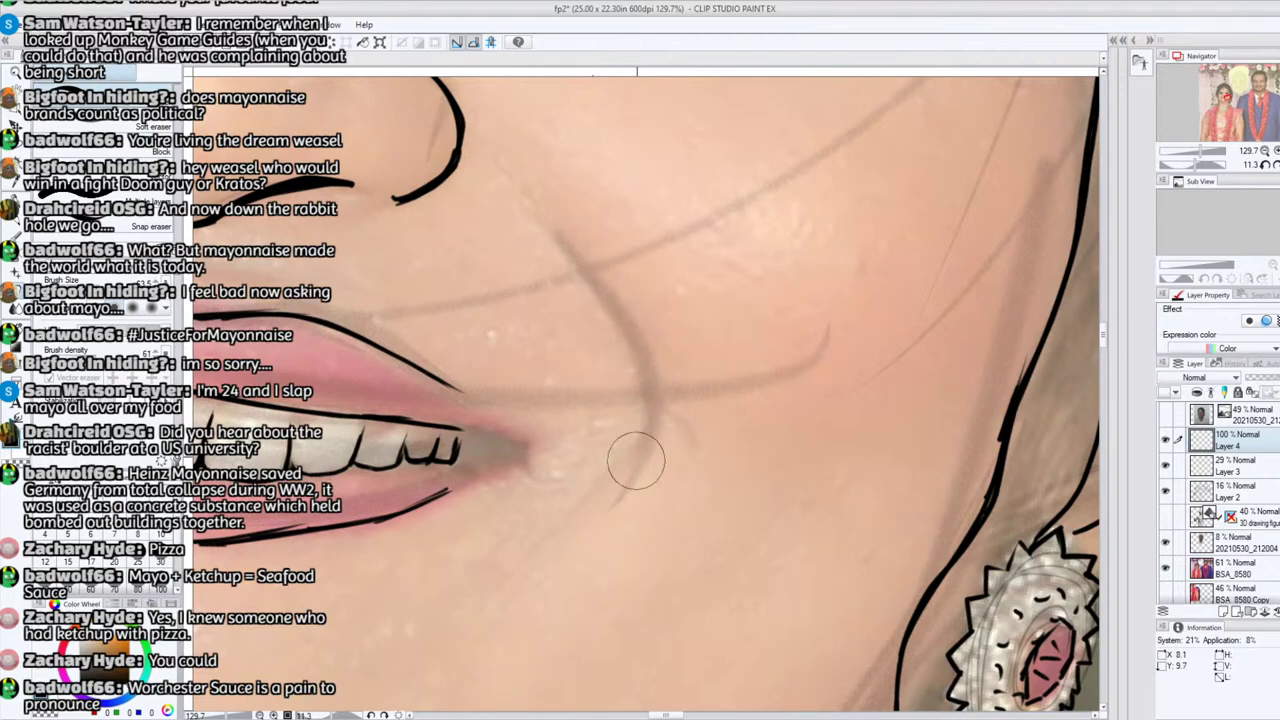
Step: Ink the curved smile creases on the woman's cheeks at both sides of her mouth with the Darker pencil
{"action": "left_click", "coordinate": [27, 239]}
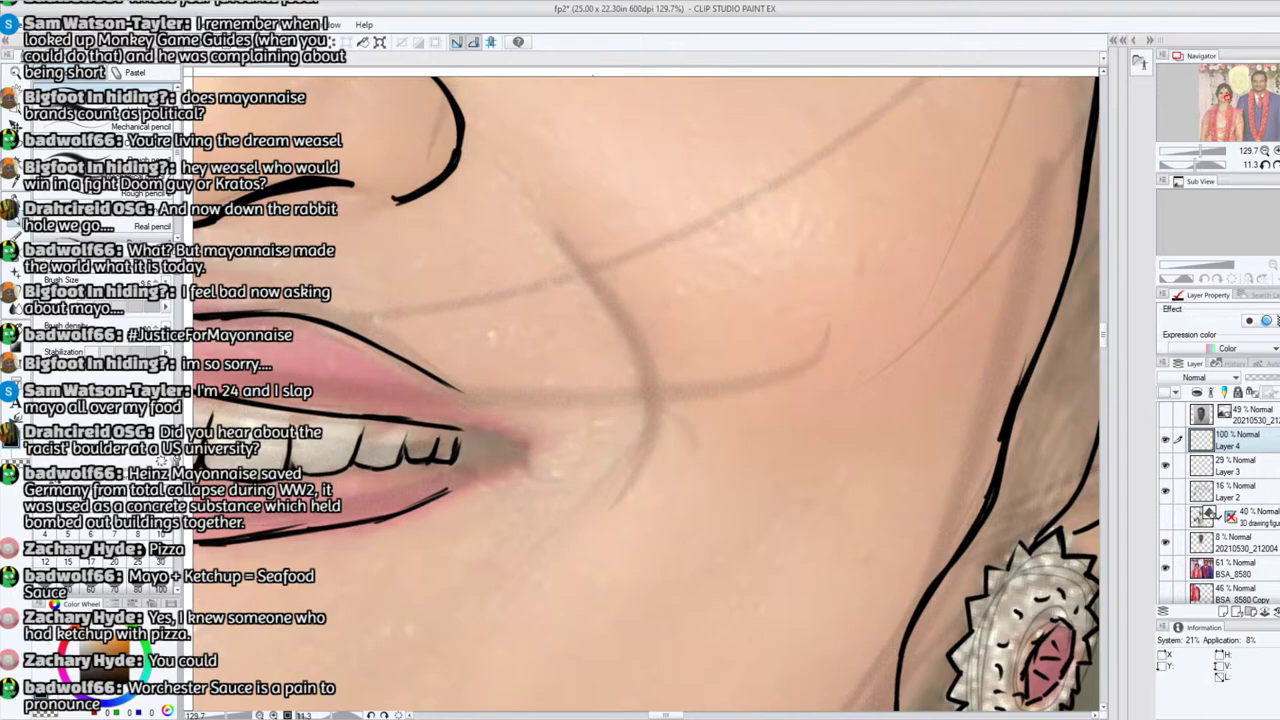
{"action": "mouse_move", "coordinate": [563, 250]}
{"action": "left_mouse_down"}
{"action": "mouse_move", "coordinate": [625, 331]}
{"action": "mouse_move", "coordinate": [648, 405]}
{"action": "mouse_move", "coordinate": [589, 525]}
{"action": "left_mouse_up"}
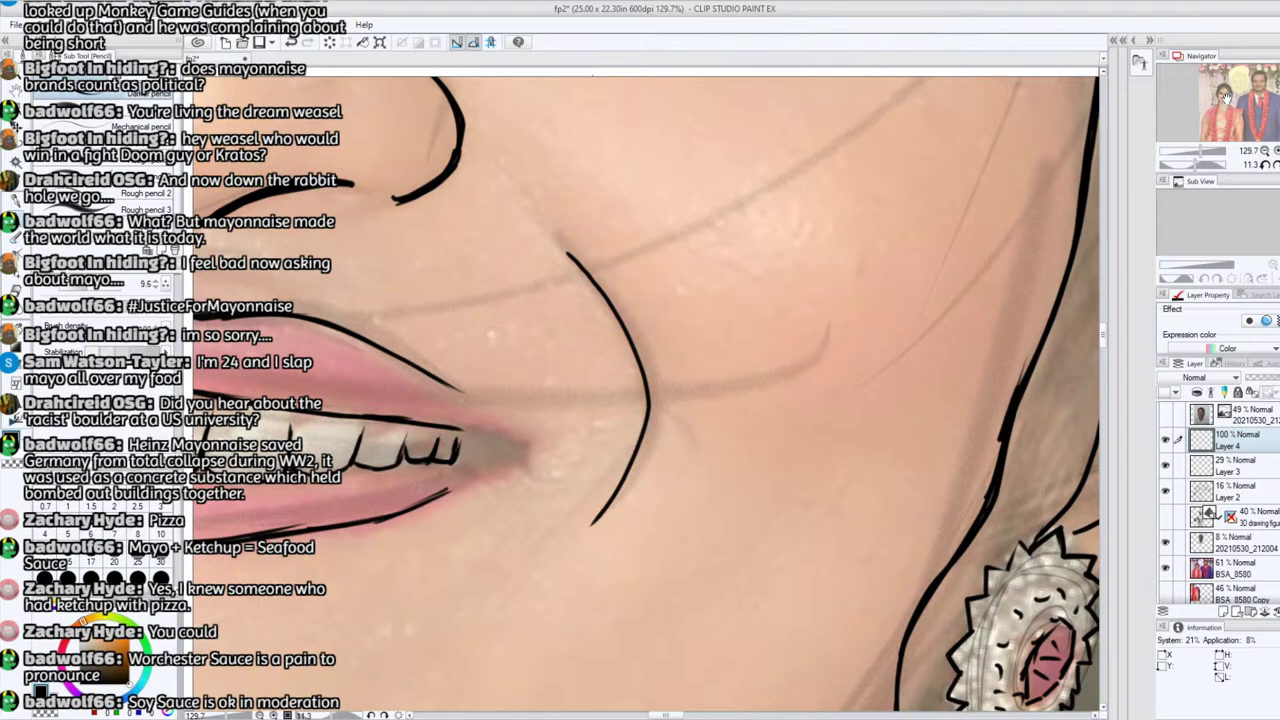
{"action": "left_click_drag", "start_coordinate": [1228, 98], "coordinate": [1222, 97]}
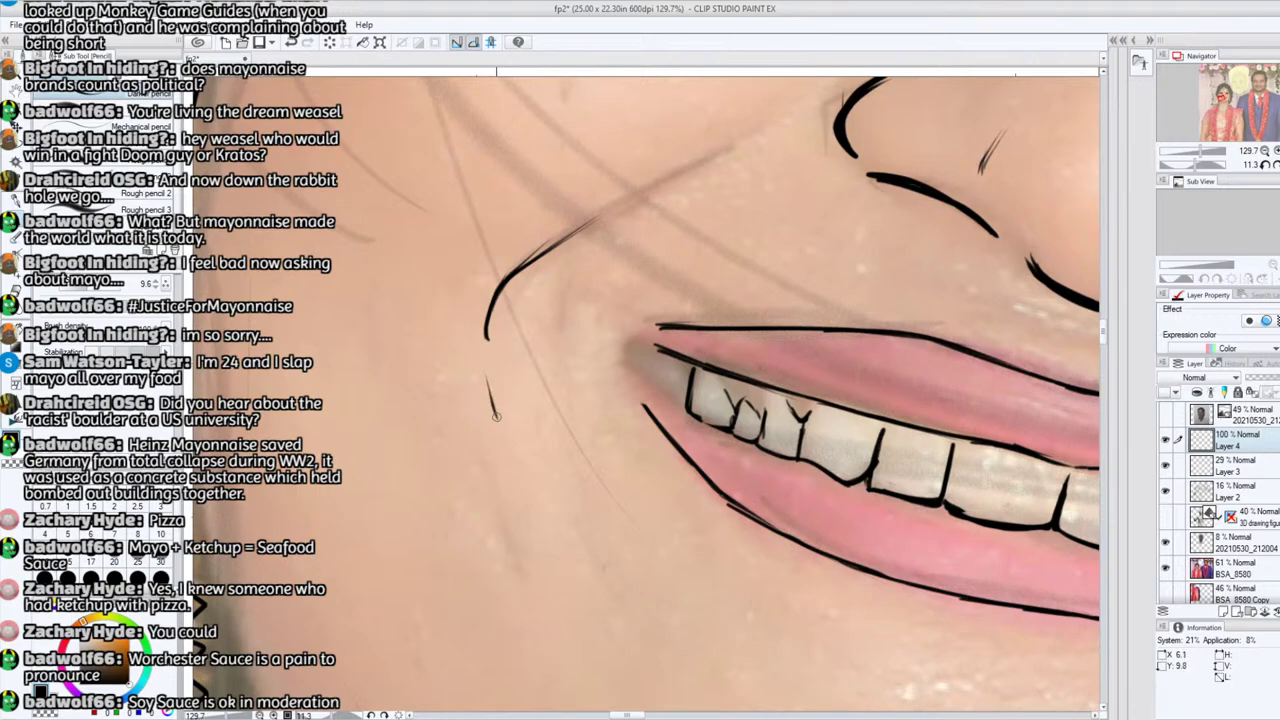
{"action": "left_click_drag", "start_coordinate": [495, 412], "coordinate": [486, 338]}
{"action": "mouse_move", "coordinate": [495, 410]}
{"action": "left_mouse_down"}
{"action": "mouse_move", "coordinate": [487, 316]}
{"action": "mouse_move", "coordinate": [514, 269]}
{"action": "mouse_move", "coordinate": [590, 219]}
{"action": "left_mouse_up"}
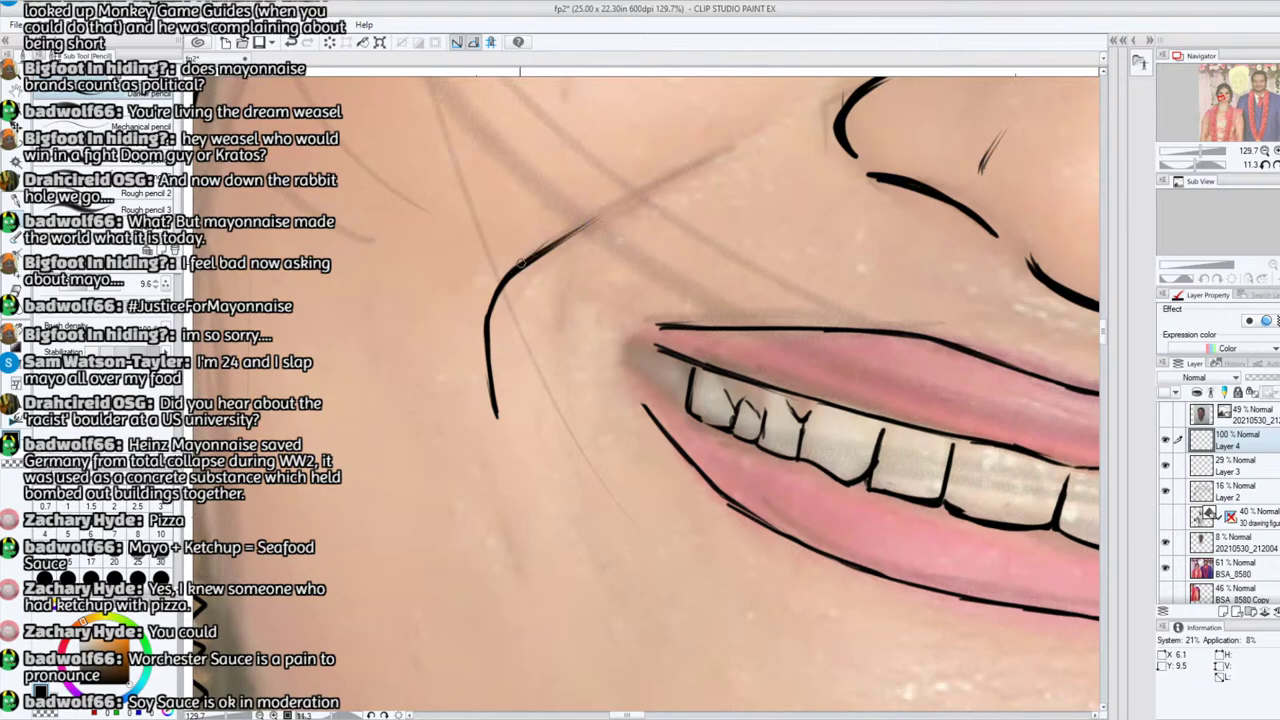
{"action": "left_click_drag", "start_coordinate": [519, 265], "coordinate": [676, 175]}
Step: Ink the cheek edge beside the large beaded earring nearest the plain pink backdrop, from the earring joint to below its red stone
{"action": "left_click_drag", "start_coordinate": [1200, 151], "coordinate": [1193, 151]}
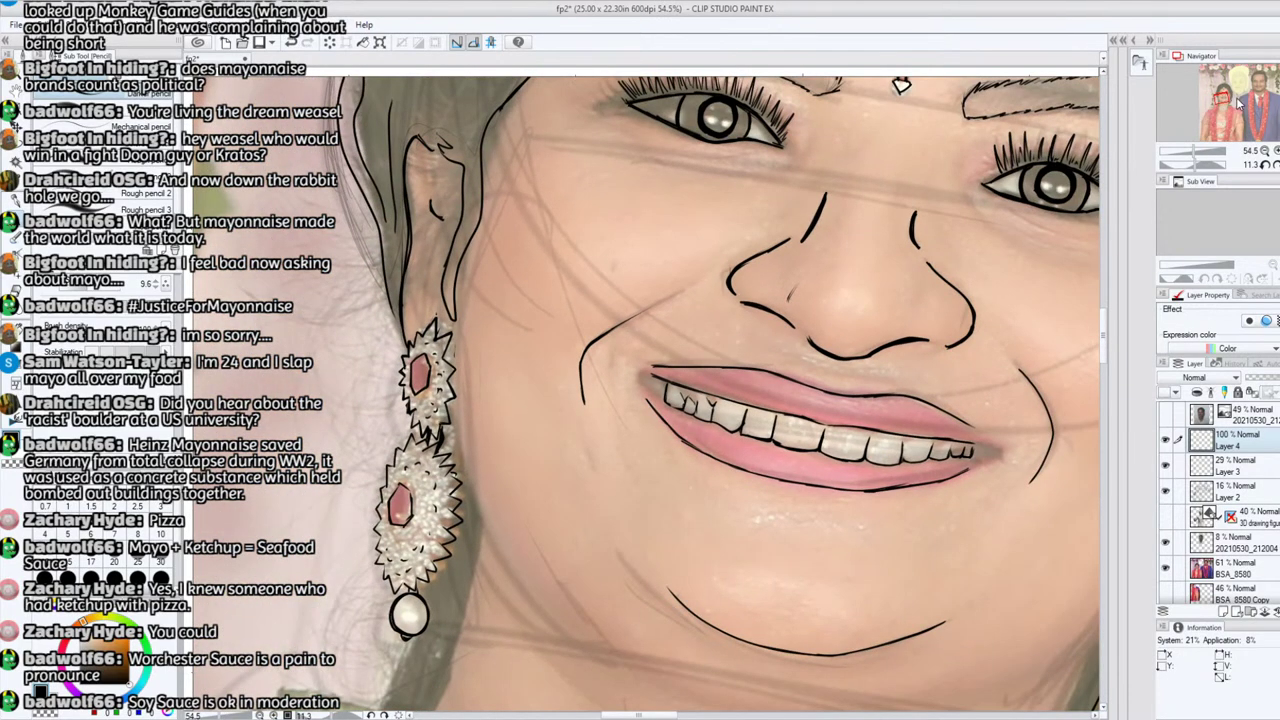
{"action": "left_click_drag", "start_coordinate": [1226, 103], "coordinate": [1198, 151]}
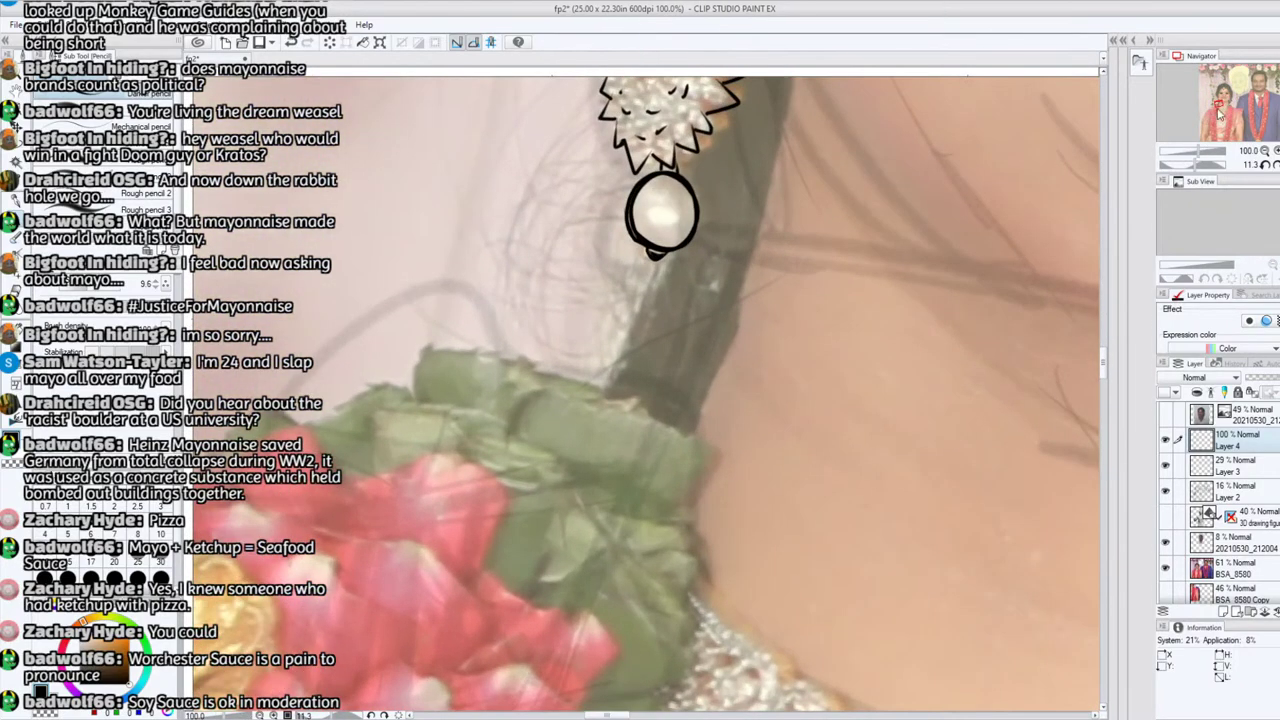
{"action": "left_click_drag", "start_coordinate": [1220, 102], "coordinate": [1220, 100]}
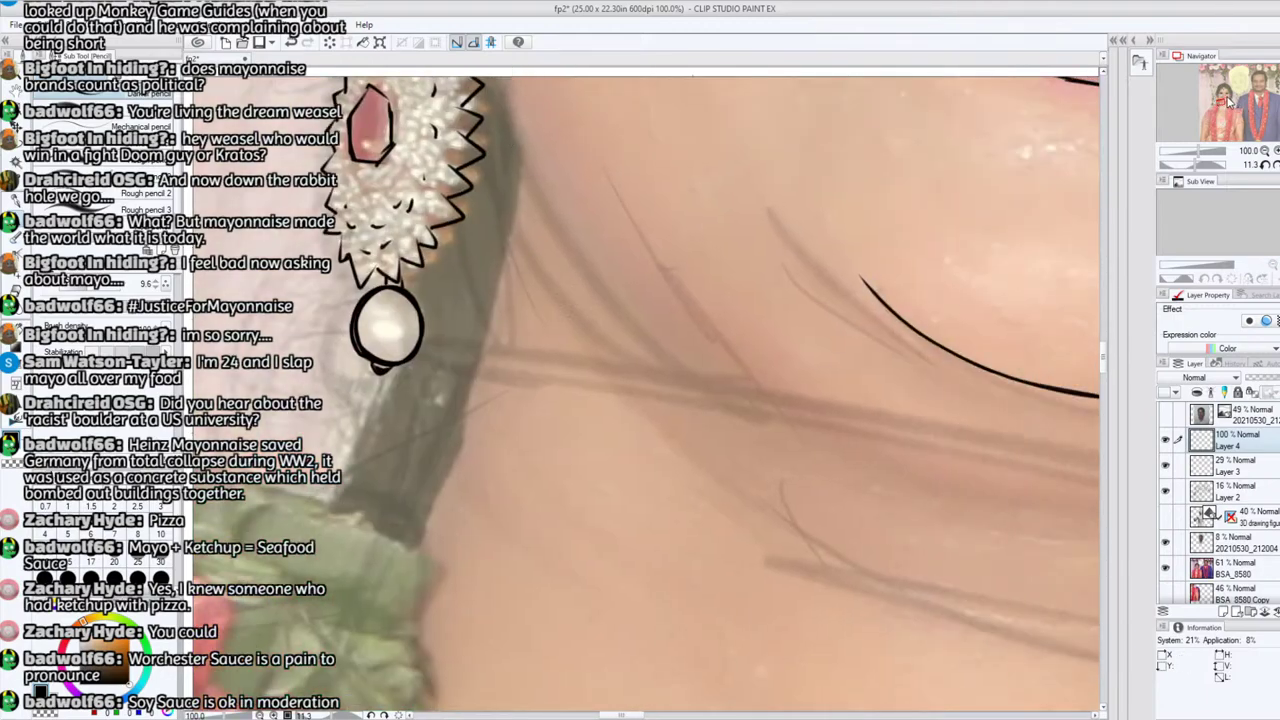
{"action": "left_click_drag", "start_coordinate": [1225, 98], "coordinate": [1217, 98]}
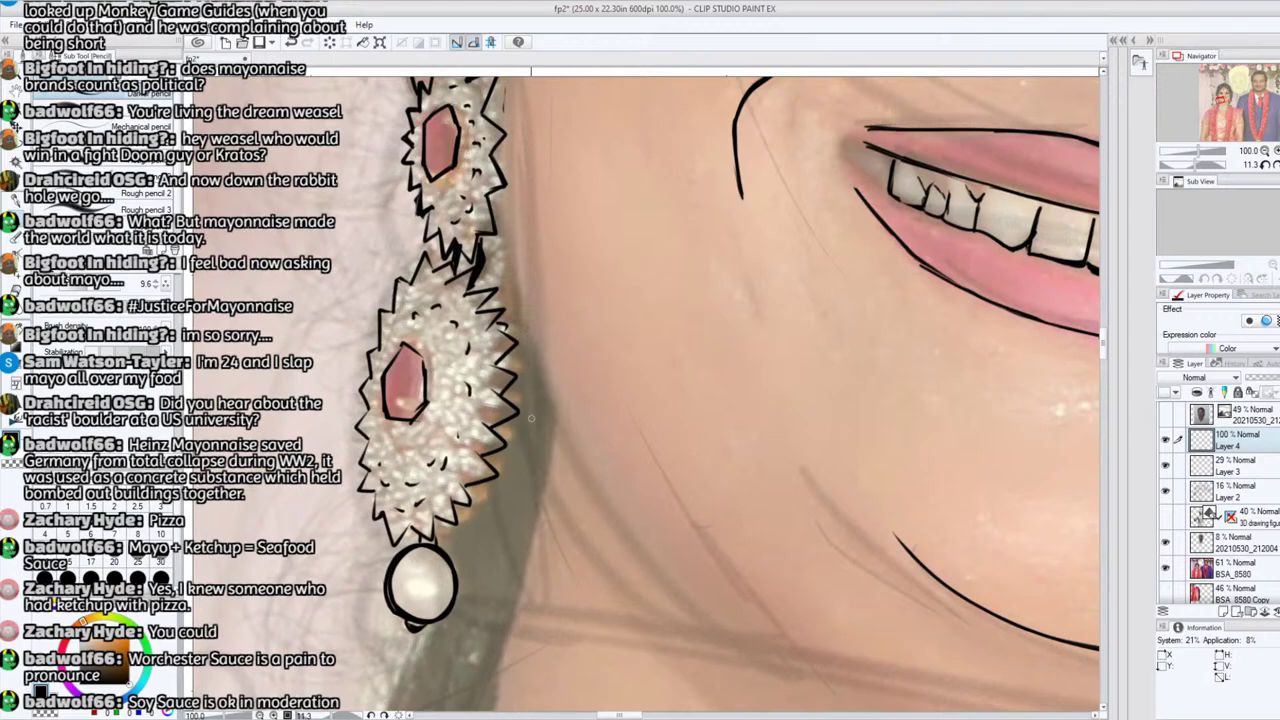
{"action": "left_click_drag", "start_coordinate": [567, 451], "coordinate": [545, 403]}
{"action": "mouse_move", "coordinate": [567, 451]}
{"action": "left_mouse_down"}
{"action": "mouse_move", "coordinate": [516, 305]}
{"action": "mouse_move", "coordinate": [520, 323]}
{"action": "mouse_move", "coordinate": [510, 236]}
{"action": "left_mouse_up"}
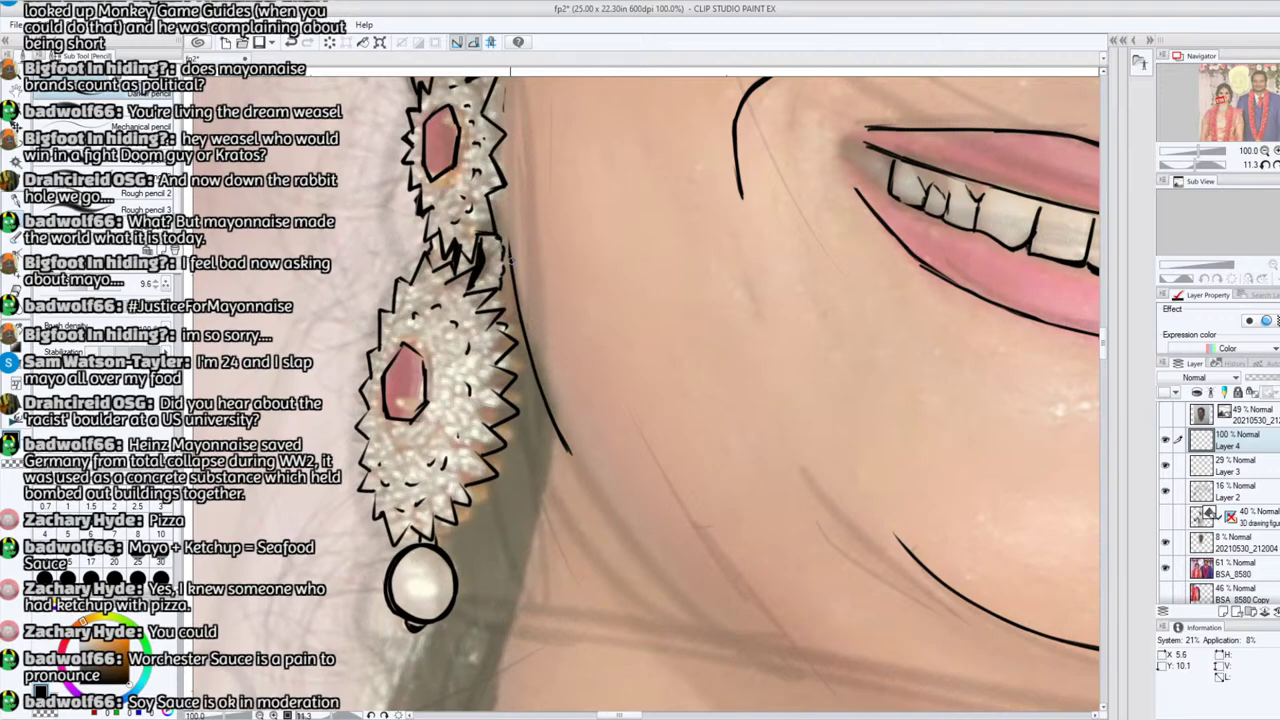
Step: Ink the jawline curve under the cheek up to the hair edge beside the other earring, erasing and redrawing the first stroke
{"action": "left_click_drag", "start_coordinate": [1226, 102], "coordinate": [1228, 98]}
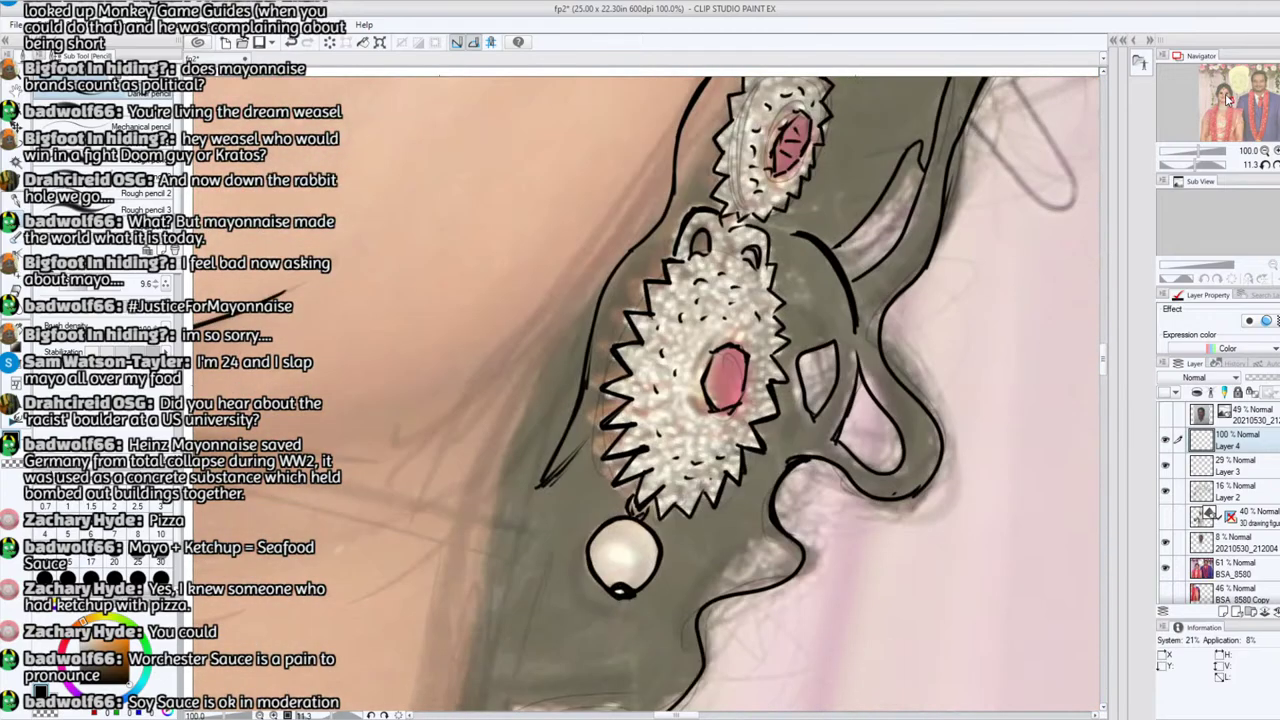
{"action": "left_click_drag", "start_coordinate": [382, 417], "coordinate": [523, 331]}
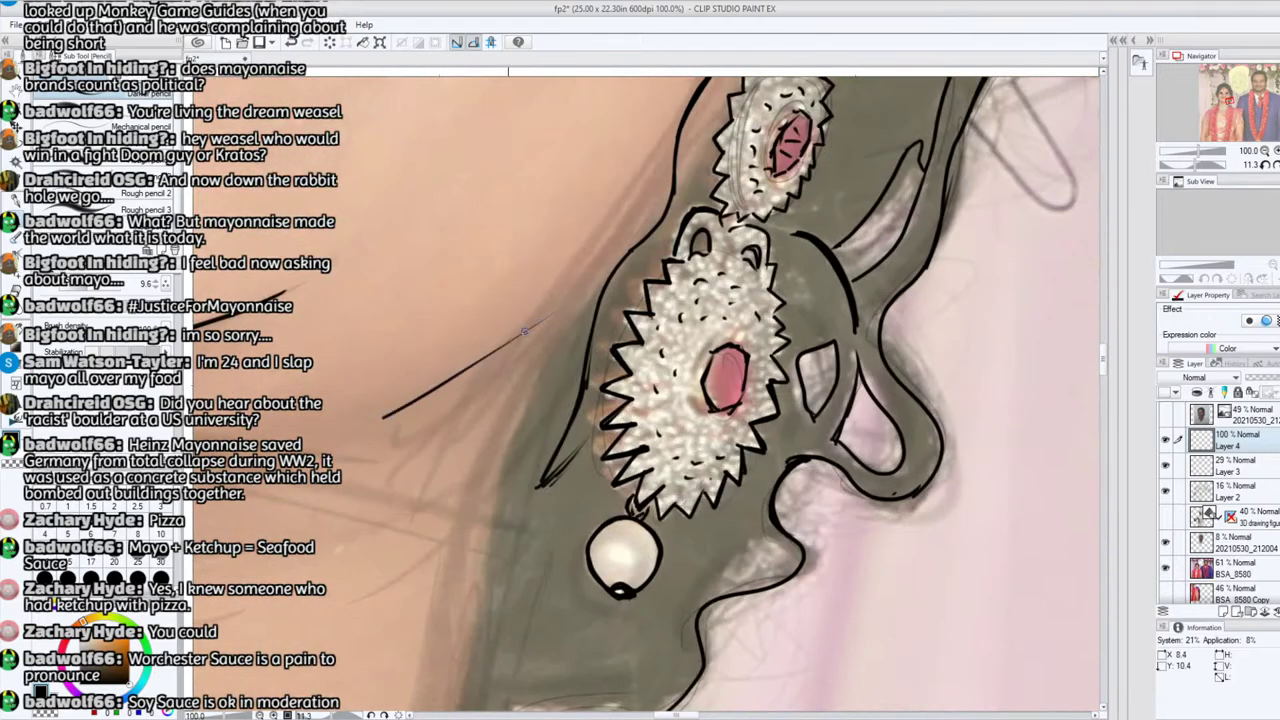
{"action": "key", "text": "e"}
{"action": "mouse_move", "coordinate": [403, 398]}
{"action": "left_mouse_down"}
{"action": "mouse_move", "coordinate": [506, 345]}
{"action": "mouse_move", "coordinate": [503, 331]}
{"action": "left_mouse_up"}
{"action": "key", "text": "p"}
{"action": "mouse_move", "coordinate": [598, 281]}
{"action": "left_mouse_down"}
{"action": "mouse_move", "coordinate": [478, 369]}
{"action": "mouse_move", "coordinate": [360, 420]}
{"action": "left_mouse_up"}
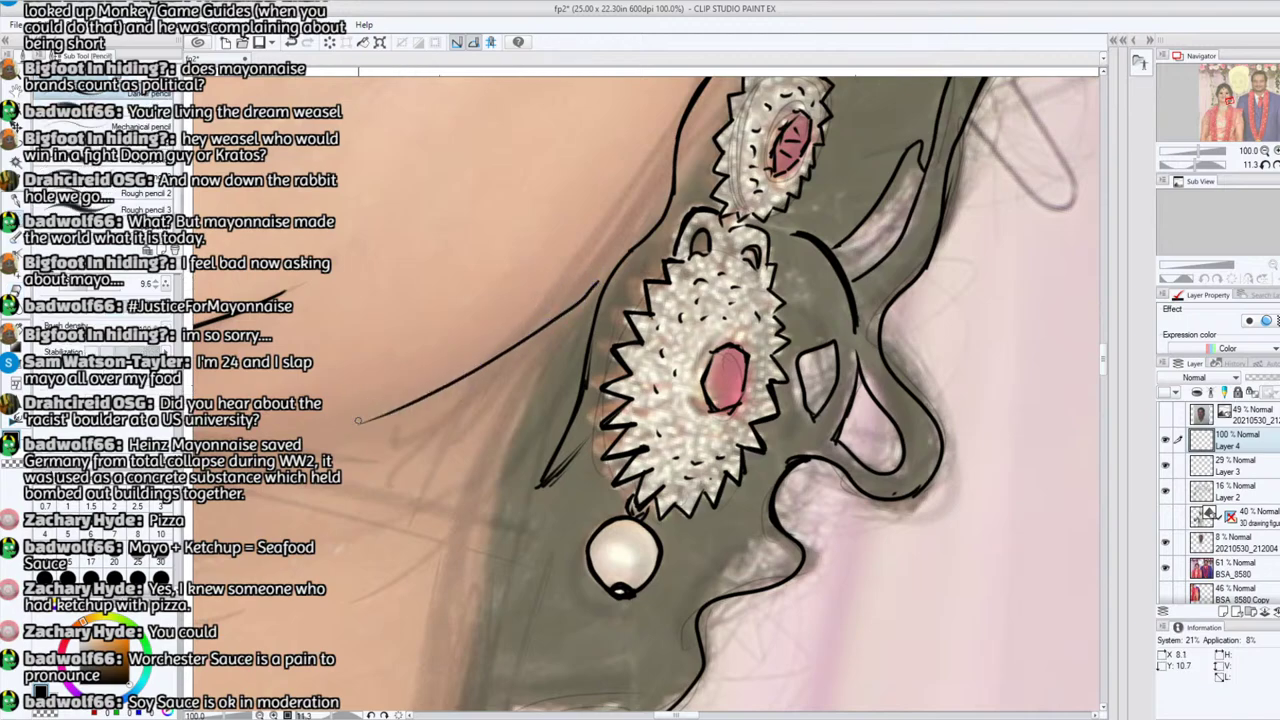
Step: Ink the lower end of the dark hair below the pearl, outlining its hooked tip and the notch down to the gold beads
{"action": "left_click_drag", "start_coordinate": [1210, 166], "coordinate": [1181, 170]}
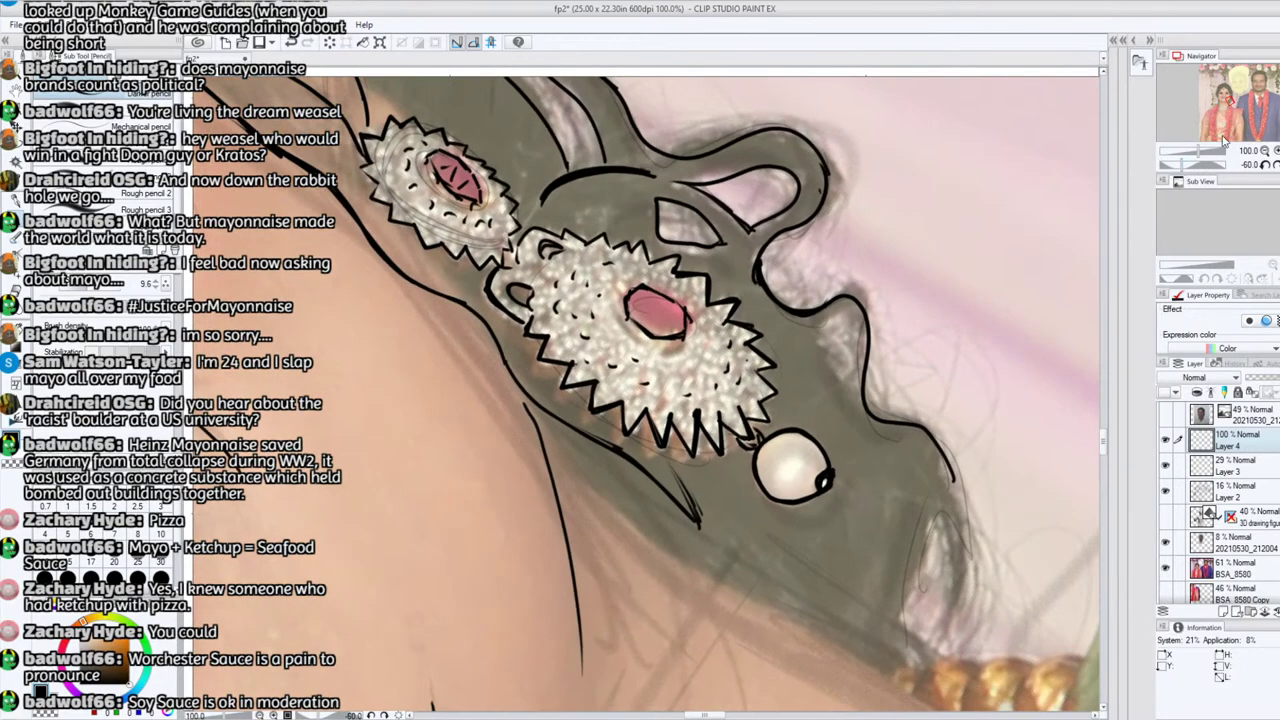
{"action": "left_click", "coordinate": [1226, 102]}
{"action": "left_click_drag", "start_coordinate": [1226, 102], "coordinate": [1242, 103]}
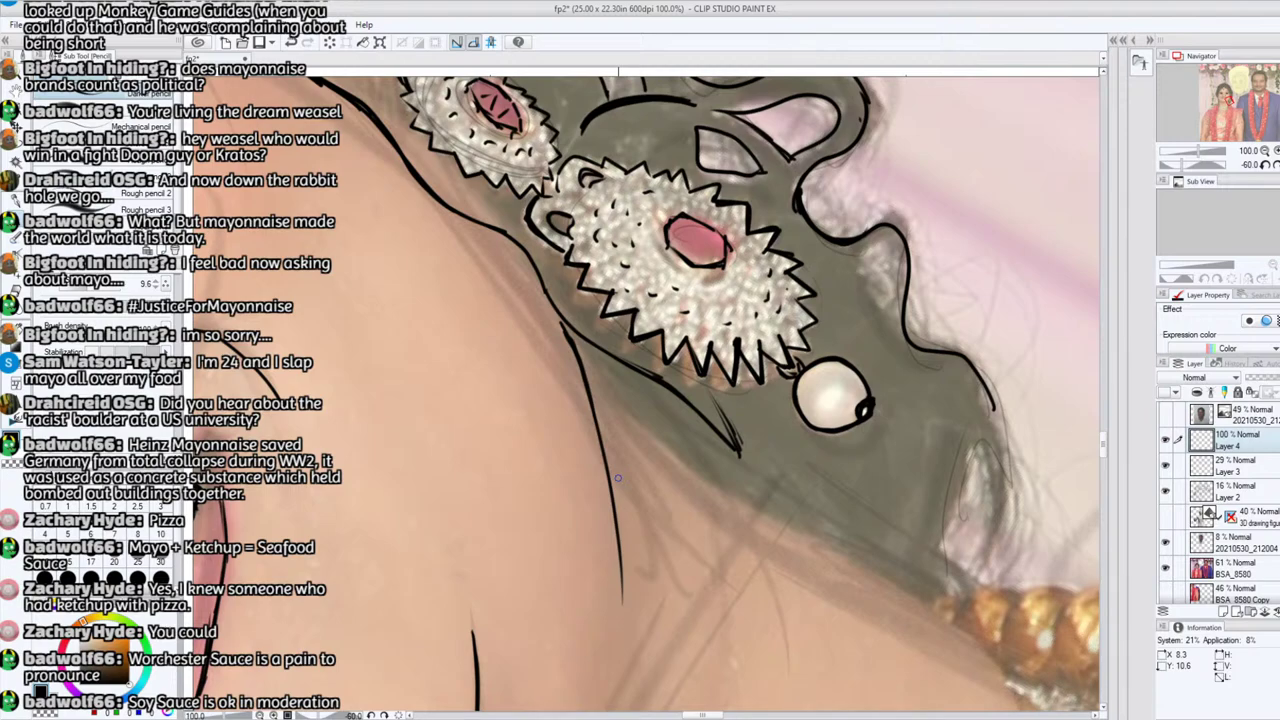
{"action": "left_click", "coordinate": [1240, 81]}
{"action": "left_click_drag", "start_coordinate": [1229, 100], "coordinate": [1230, 103]}
{"action": "left_click_drag", "start_coordinate": [1182, 165], "coordinate": [1189, 165]}
{"action": "left_click", "coordinate": [1230, 105]}
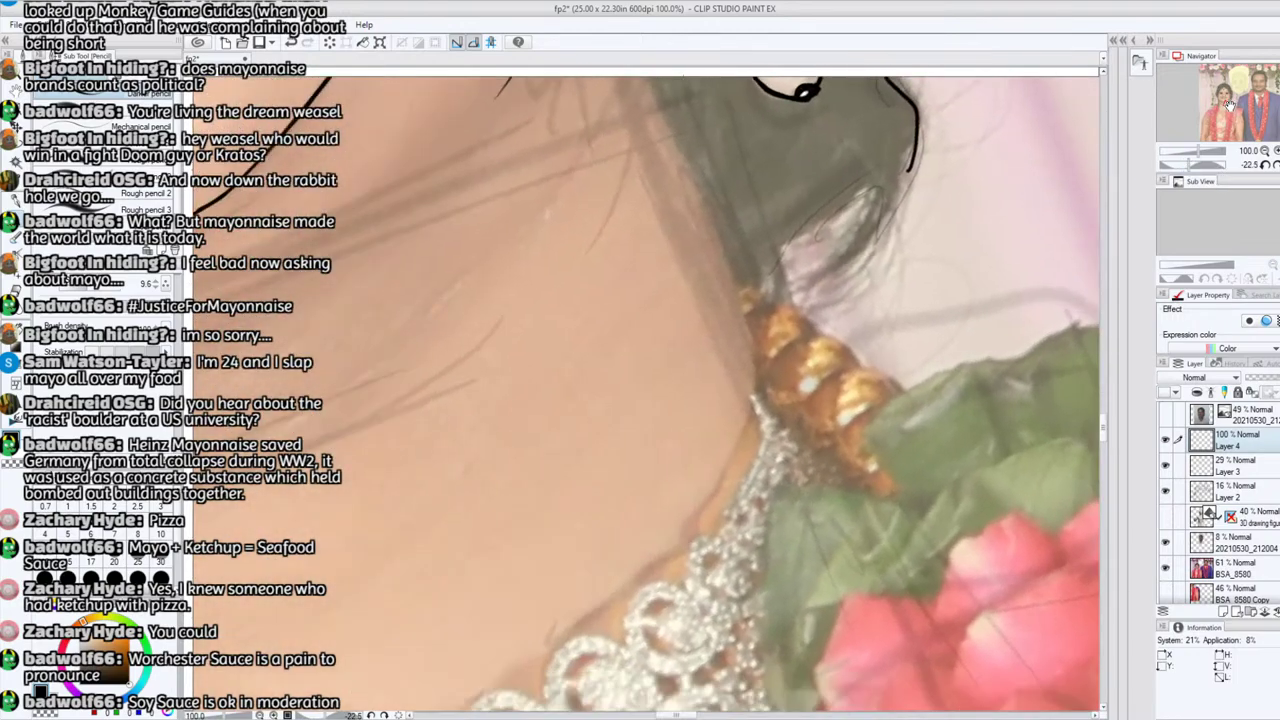
{"action": "left_click_drag", "start_coordinate": [1230, 105], "coordinate": [1232, 103]}
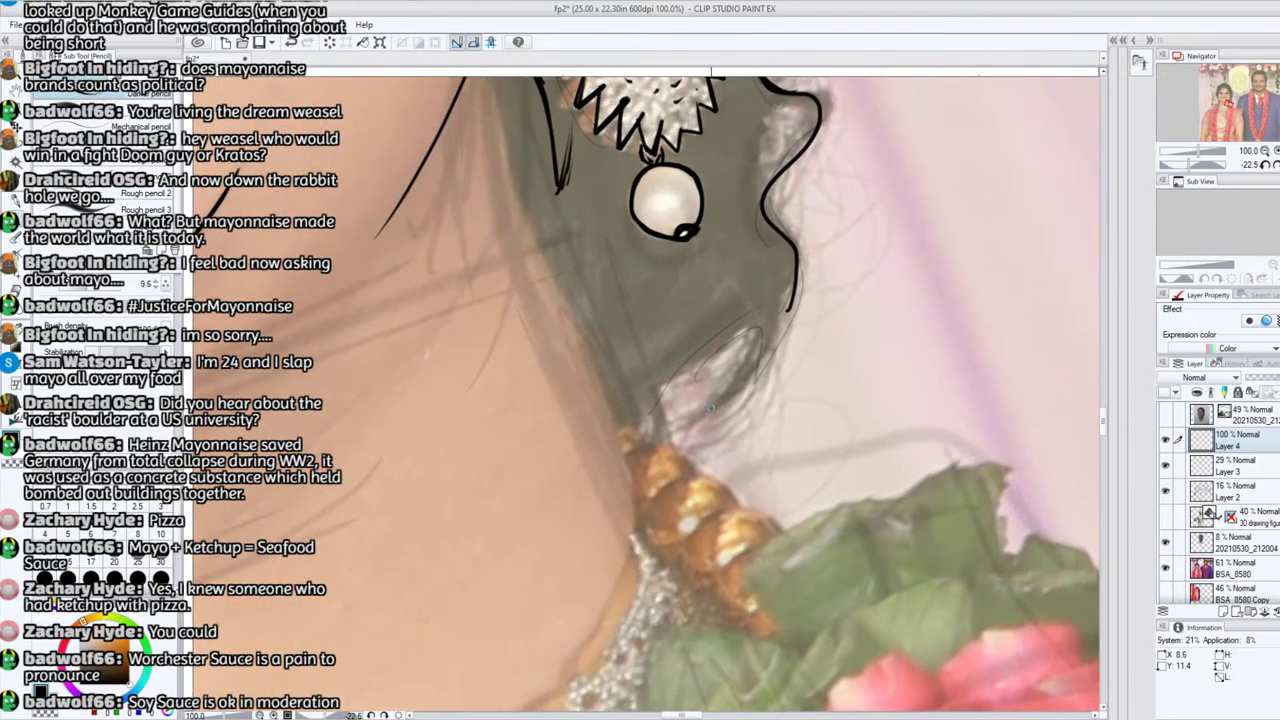
{"action": "mouse_move", "coordinate": [711, 408]}
{"action": "left_mouse_down"}
{"action": "mouse_move", "coordinate": [765, 363]}
{"action": "mouse_move", "coordinate": [788, 306]}
{"action": "left_mouse_up"}
{"action": "key", "text": "ctrl+z"}
{"action": "mouse_move", "coordinate": [710, 406]}
{"action": "left_mouse_down"}
{"action": "mouse_move", "coordinate": [749, 351]}
{"action": "mouse_move", "coordinate": [751, 324]}
{"action": "mouse_move", "coordinate": [662, 388]}
{"action": "mouse_move", "coordinate": [659, 438]}
{"action": "left_mouse_up"}
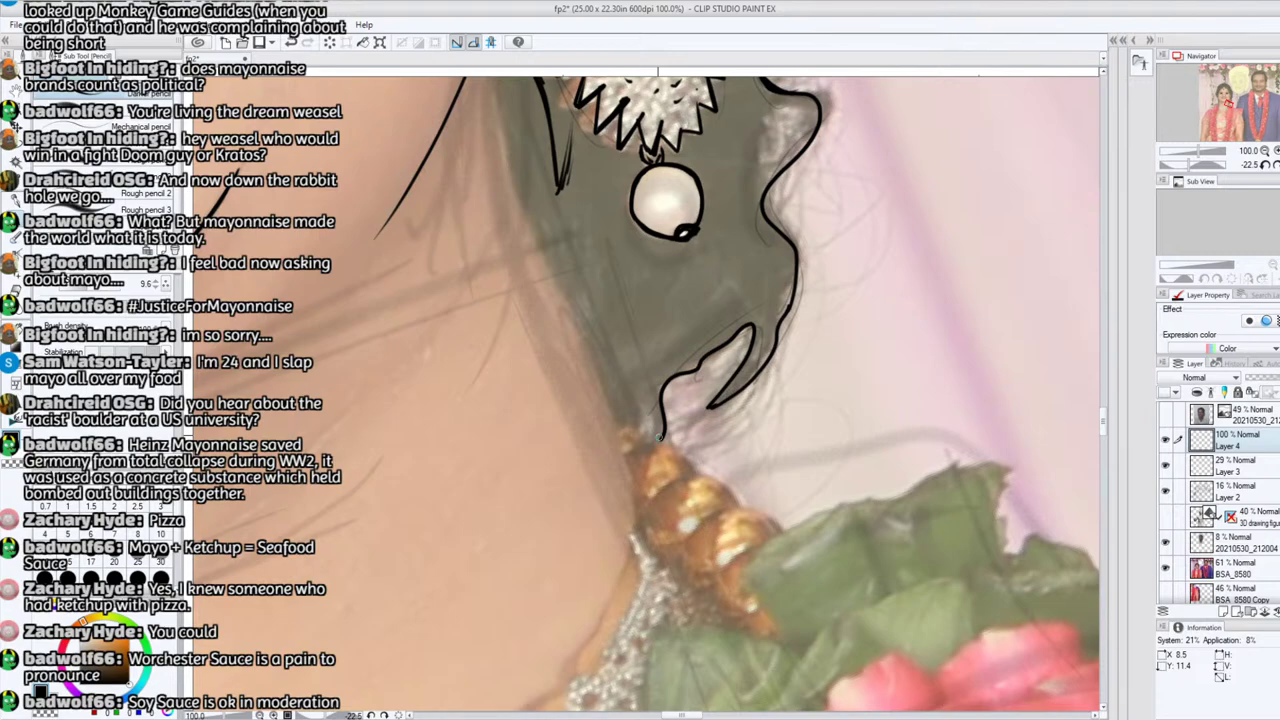
{"action": "mouse_move", "coordinate": [656, 438]}
{"action": "left_mouse_down"}
{"action": "mouse_move", "coordinate": [652, 420]}
{"action": "mouse_move", "coordinate": [642, 430]}
{"action": "left_mouse_up"}
Step: Ink the neck edge against the dark hair, from the silver necklace's end up to the jawline by the earring
{"action": "left_click_drag", "start_coordinate": [1189, 165], "coordinate": [1197, 165]}
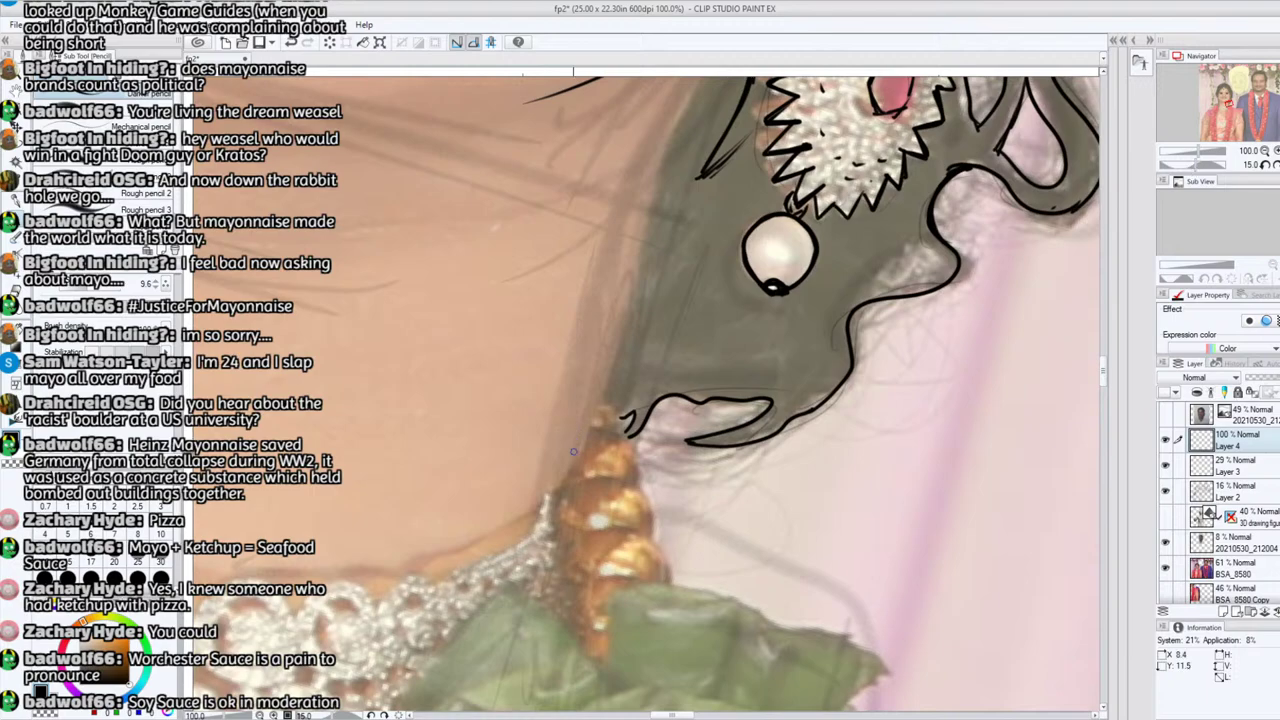
{"action": "mouse_move", "coordinate": [556, 488]}
{"action": "left_mouse_down"}
{"action": "mouse_move", "coordinate": [589, 430]}
{"action": "mouse_move", "coordinate": [565, 471]}
{"action": "mouse_move", "coordinate": [625, 312]}
{"action": "left_mouse_up"}
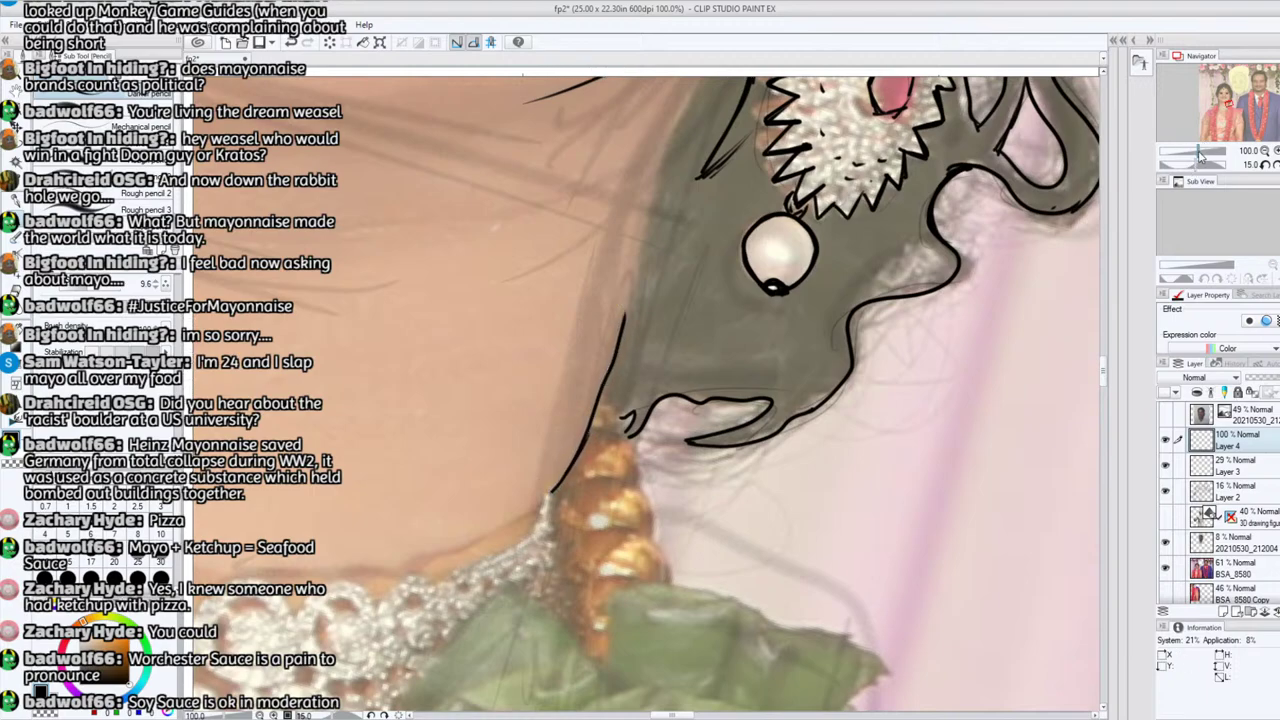
{"action": "left_click", "coordinate": [1225, 105]}
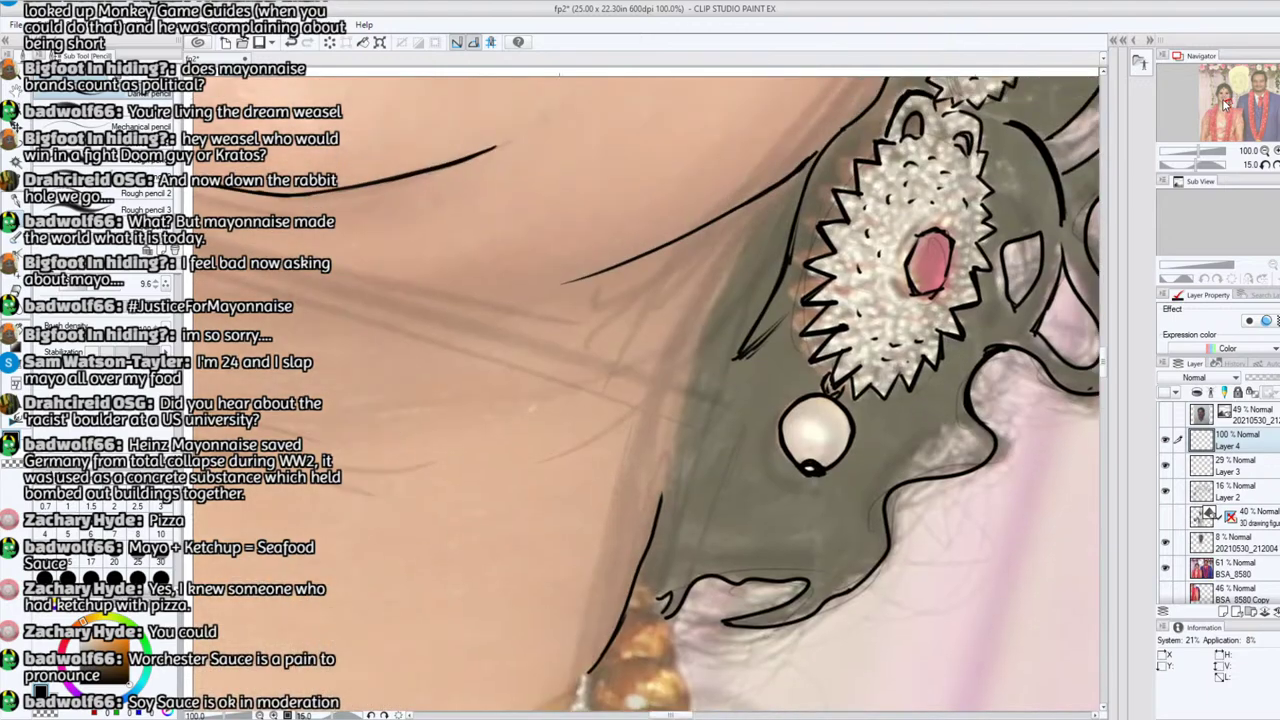
{"action": "mouse_move", "coordinate": [658, 510]}
{"action": "left_mouse_down"}
{"action": "mouse_move", "coordinate": [694, 341]}
{"action": "mouse_move", "coordinate": [810, 165]}
{"action": "left_mouse_up"}
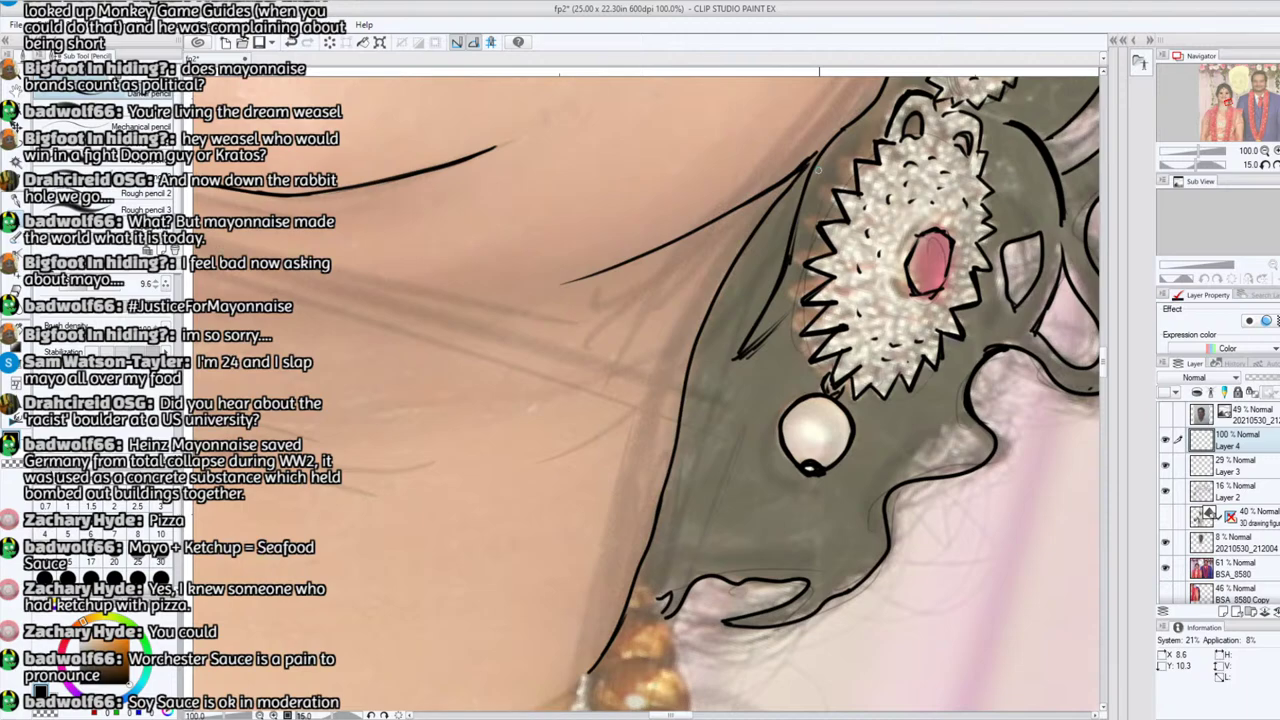
Step: Outline the overlapping gold beads below the hair tip, one after another, towards the garland's green leaf
{"action": "mouse_move", "coordinate": [643, 611]}
{"action": "left_mouse_down"}
{"action": "mouse_move", "coordinate": [738, 168]}
{"action": "mouse_move", "coordinate": [730, 297]}
{"action": "mouse_move", "coordinate": [723, 264]}
{"action": "mouse_move", "coordinate": [739, 294]}
{"action": "mouse_move", "coordinate": [728, 268]}
{"action": "mouse_move", "coordinate": [714, 292]}
{"action": "mouse_move", "coordinate": [752, 310]}
{"action": "mouse_move", "coordinate": [757, 346]}
{"action": "mouse_move", "coordinate": [759, 316]}
{"action": "mouse_move", "coordinate": [730, 293]}
{"action": "left_mouse_up"}
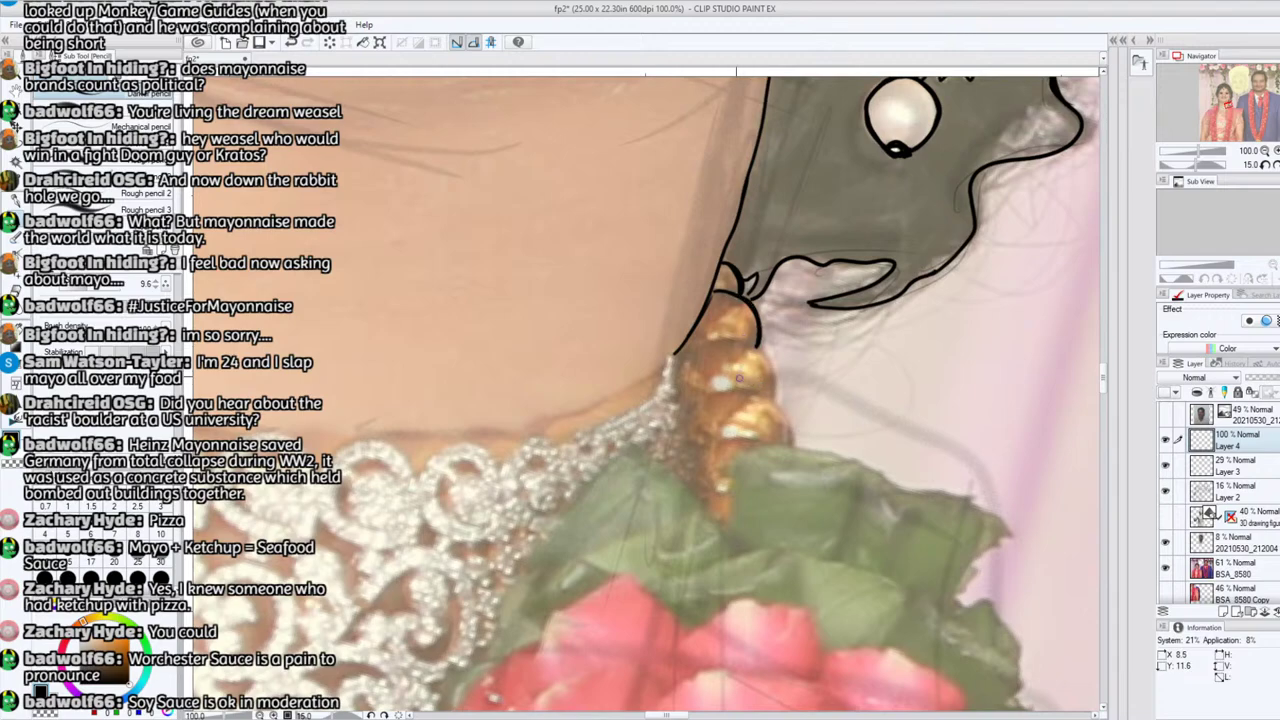
{"action": "mouse_move", "coordinate": [687, 402]}
{"action": "left_mouse_down"}
{"action": "mouse_move", "coordinate": [679, 352]}
{"action": "mouse_move", "coordinate": [721, 336]}
{"action": "mouse_move", "coordinate": [762, 349]}
{"action": "mouse_move", "coordinate": [774, 400]}
{"action": "left_mouse_up"}
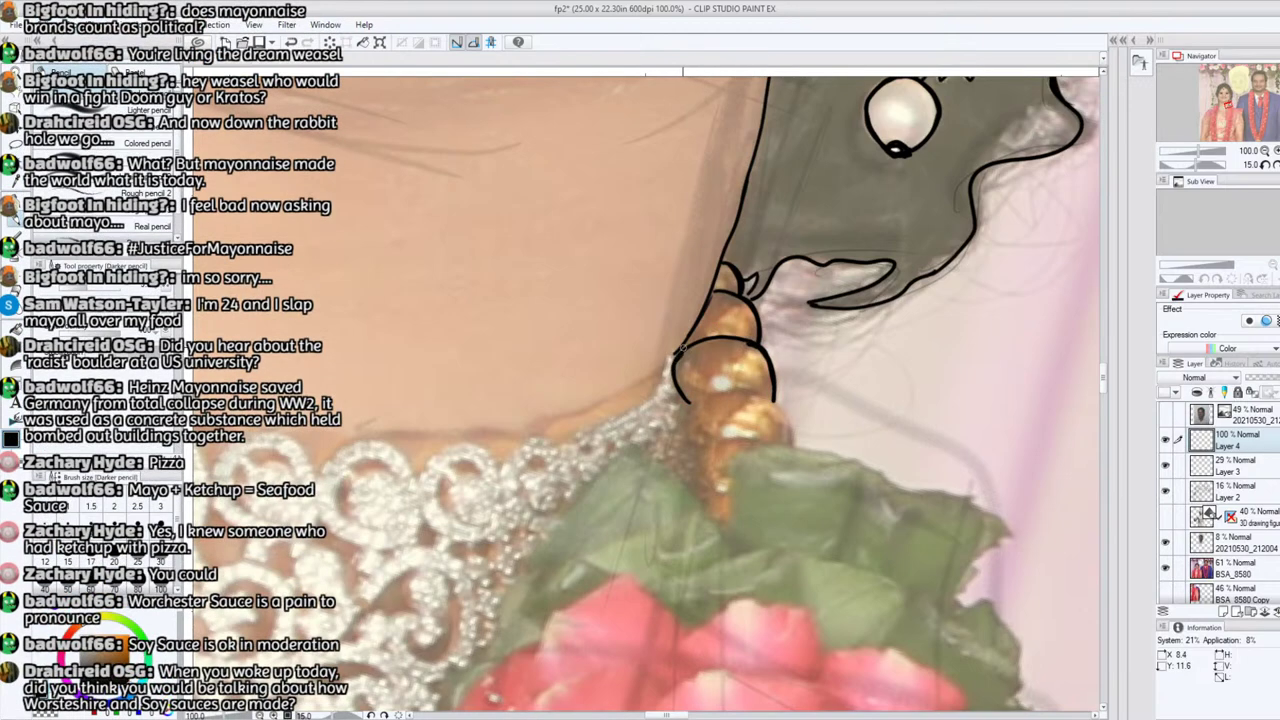
{"action": "left_click_drag", "start_coordinate": [1197, 165], "coordinate": [1177, 165]}
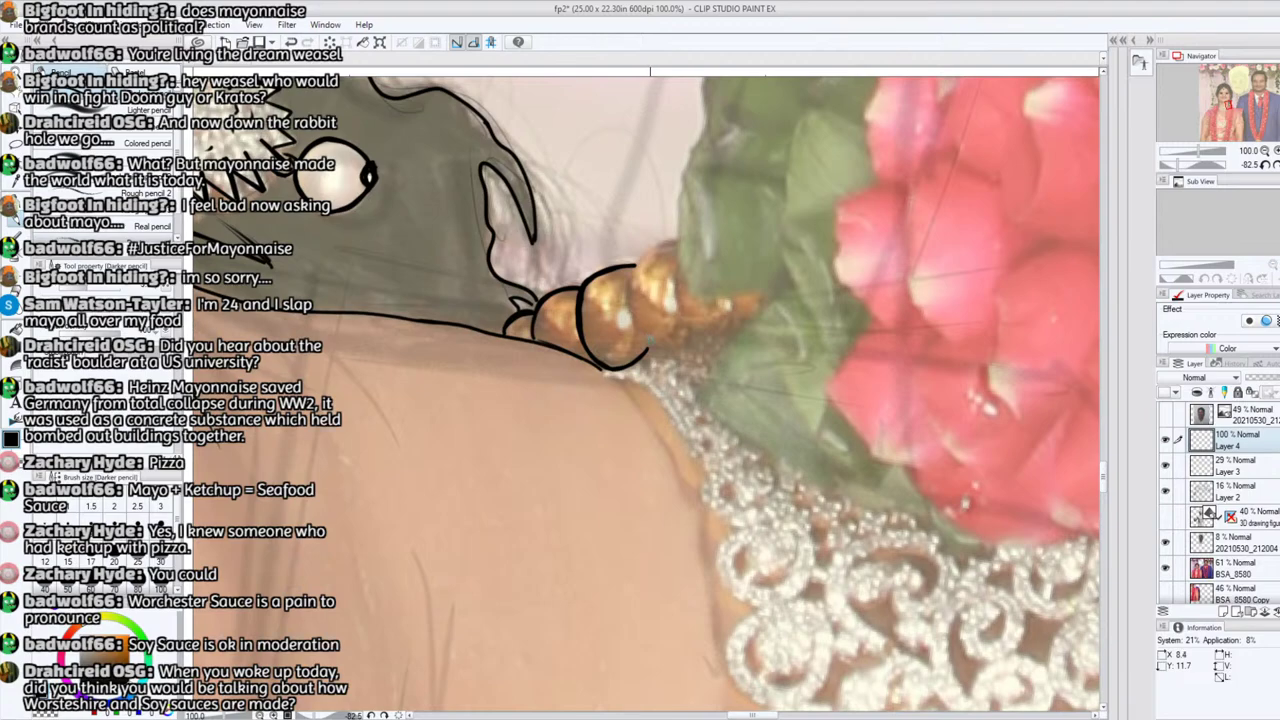
{"action": "mouse_move", "coordinate": [648, 350]}
{"action": "left_mouse_down"}
{"action": "mouse_move", "coordinate": [626, 276]}
{"action": "mouse_move", "coordinate": [642, 252]}
{"action": "mouse_move", "coordinate": [677, 241]}
{"action": "left_mouse_up"}
{"action": "left_click_drag", "start_coordinate": [686, 324], "coordinate": [679, 244]}
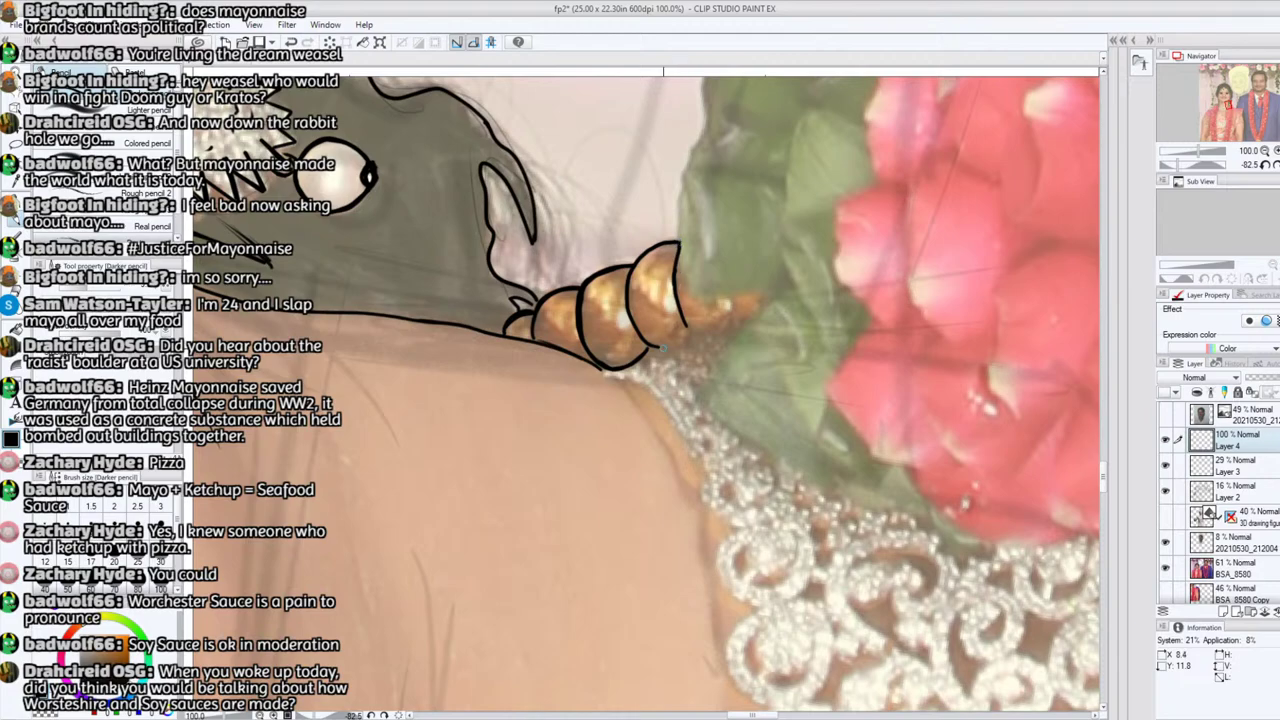
{"action": "mouse_move", "coordinate": [675, 342]}
{"action": "left_mouse_down"}
{"action": "mouse_move", "coordinate": [733, 297]}
{"action": "mouse_move", "coordinate": [748, 316]}
{"action": "left_mouse_up"}
Step: Ink both sides of the lowest gold bead segment where it tapers between the leaf and the silver necklace
{"action": "left_click_drag", "start_coordinate": [1184, 166], "coordinate": [1192, 165]}
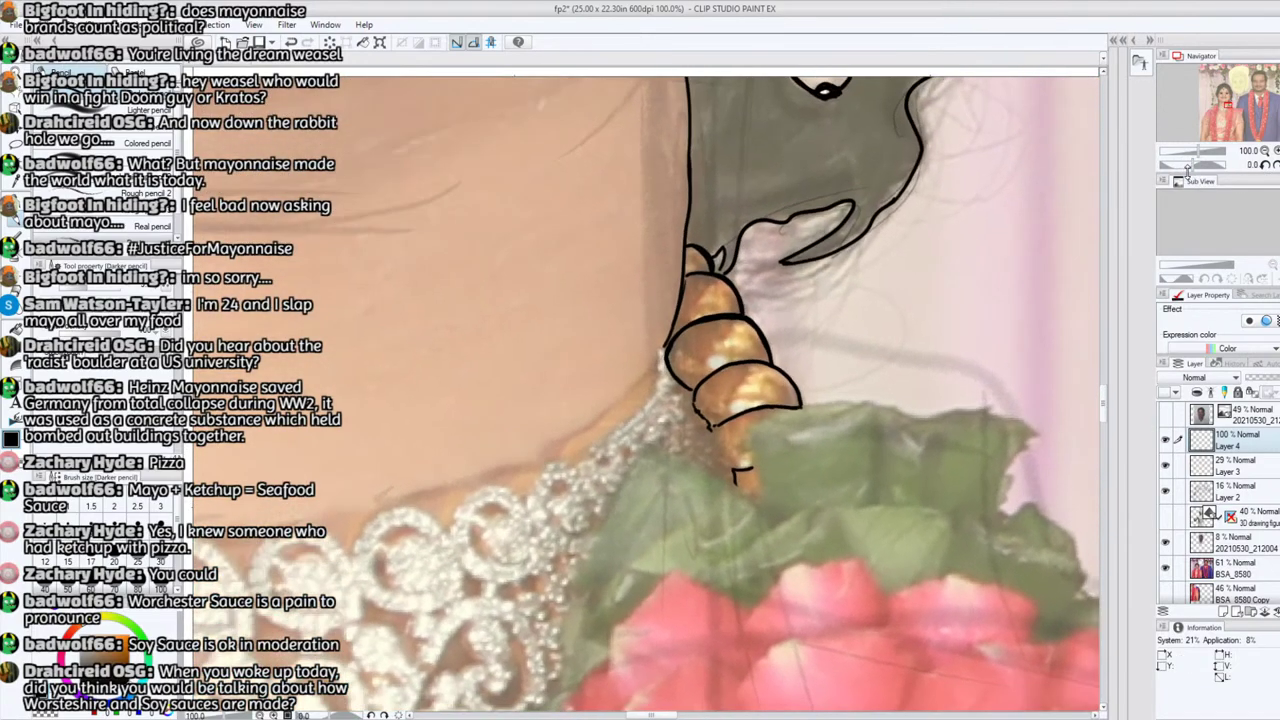
{"action": "left_click_drag", "start_coordinate": [759, 512], "coordinate": [750, 427]}
{"action": "left_click_drag", "start_coordinate": [733, 466], "coordinate": [711, 428]}
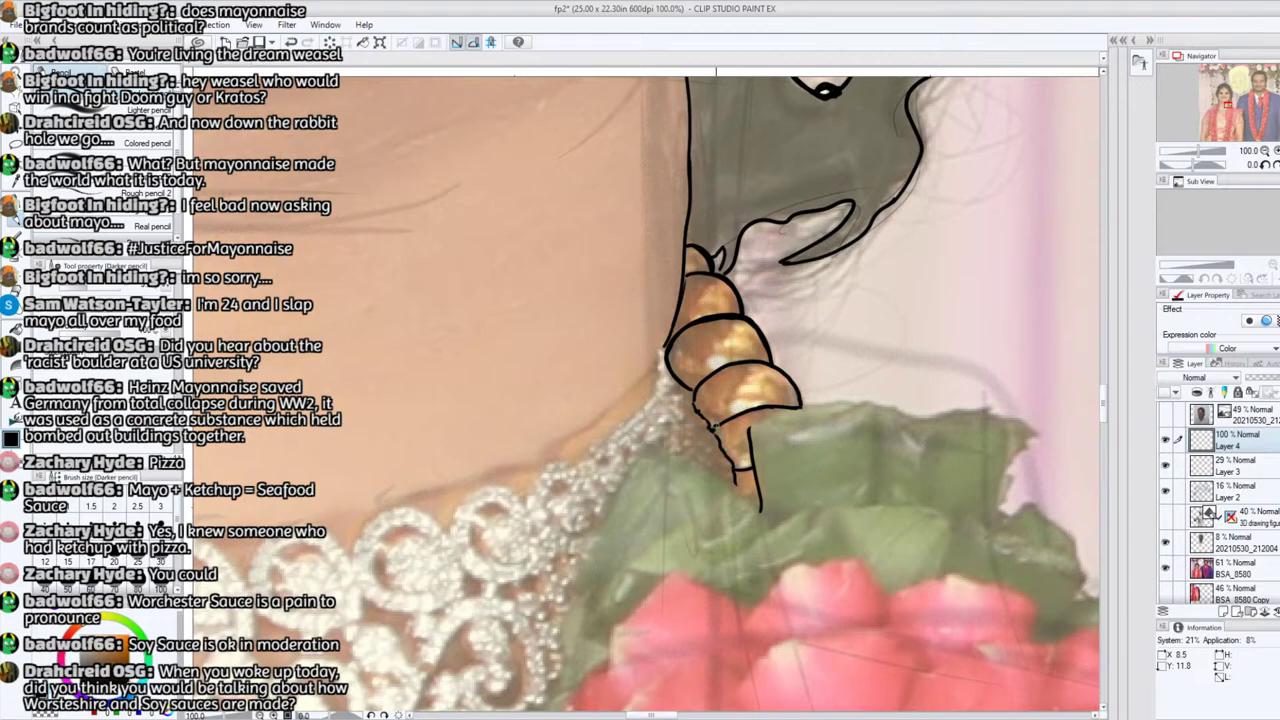
{"action": "left_click_drag", "start_coordinate": [1198, 165], "coordinate": [1182, 165]}
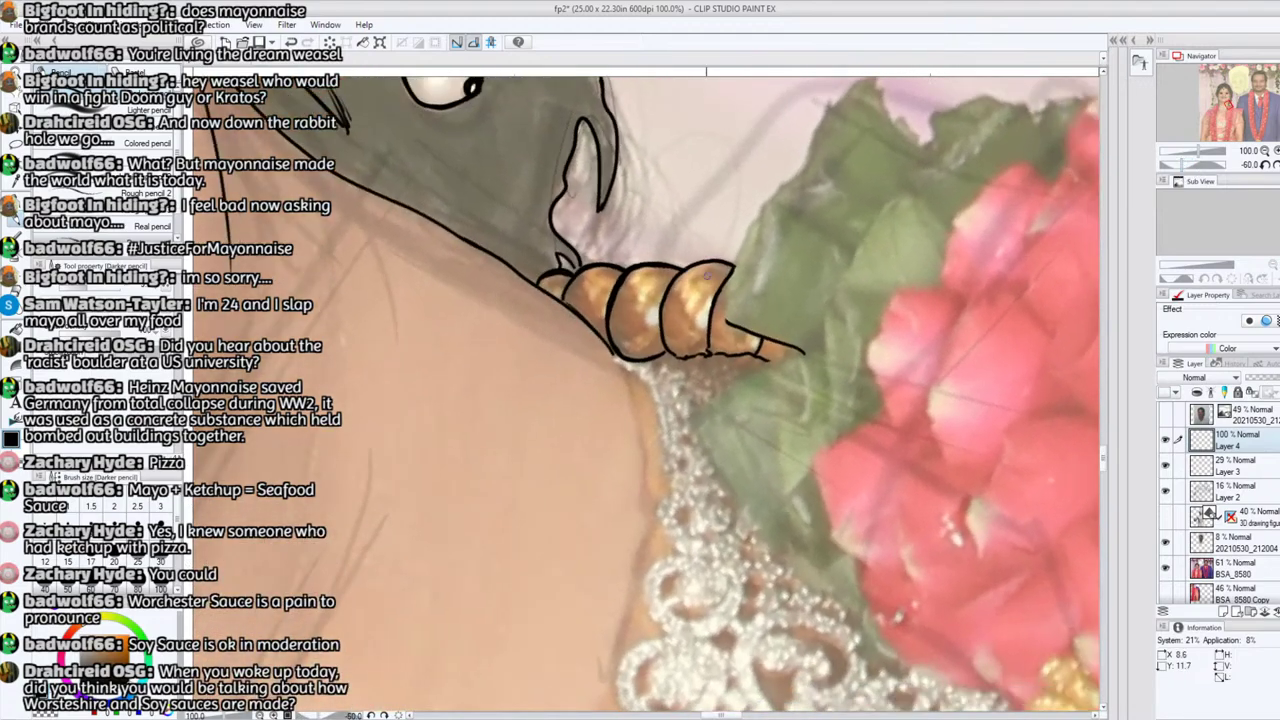
Step: Ink the topmost garland leaf against the gold beads, with its jagged tip and the short fold lines inside it
{"action": "mouse_move", "coordinate": [726, 321]}
{"action": "left_mouse_down"}
{"action": "mouse_move", "coordinate": [761, 212]}
{"action": "mouse_move", "coordinate": [761, 242]}
{"action": "left_mouse_up"}
{"action": "mouse_move", "coordinate": [775, 190]}
{"action": "left_mouse_down"}
{"action": "mouse_move", "coordinate": [836, 412]}
{"action": "mouse_move", "coordinate": [620, 291]}
{"action": "mouse_move", "coordinate": [652, 262]}
{"action": "mouse_move", "coordinate": [671, 204]}
{"action": "mouse_move", "coordinate": [721, 176]}
{"action": "mouse_move", "coordinate": [766, 245]}
{"action": "left_mouse_up"}
{"action": "mouse_move", "coordinate": [634, 315]}
{"action": "left_mouse_down"}
{"action": "mouse_move", "coordinate": [697, 341]}
{"action": "mouse_move", "coordinate": [718, 405]}
{"action": "mouse_move", "coordinate": [720, 362]}
{"action": "left_mouse_up"}
{"action": "left_click_drag", "start_coordinate": [756, 427], "coordinate": [761, 381]}
{"action": "mouse_move", "coordinate": [827, 450]}
{"action": "left_mouse_down"}
{"action": "mouse_move", "coordinate": [793, 450]}
{"action": "mouse_move", "coordinate": [783, 467]}
{"action": "mouse_move", "coordinate": [780, 452]}
{"action": "left_mouse_up"}
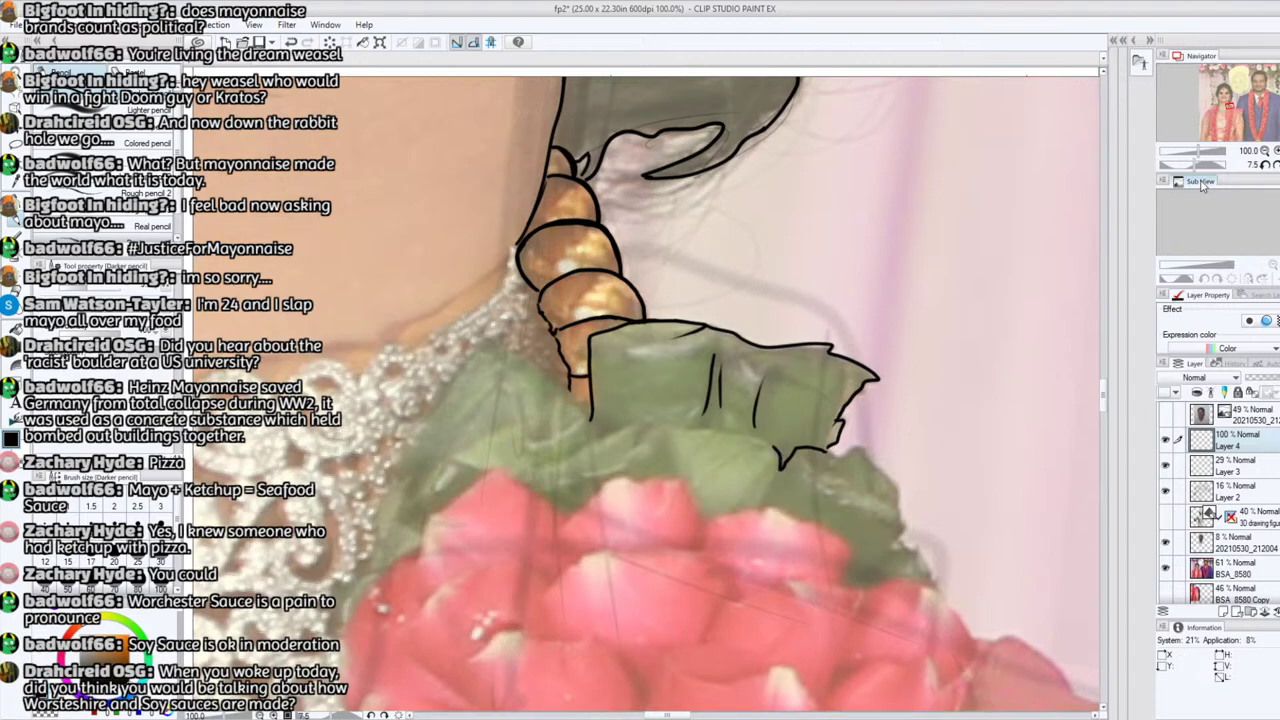
Step: Outline the pale middle leaf and the darker leaf beside it, down to where they meet the pink petals
{"action": "left_click_drag", "start_coordinate": [1192, 164], "coordinate": [1184, 166]}
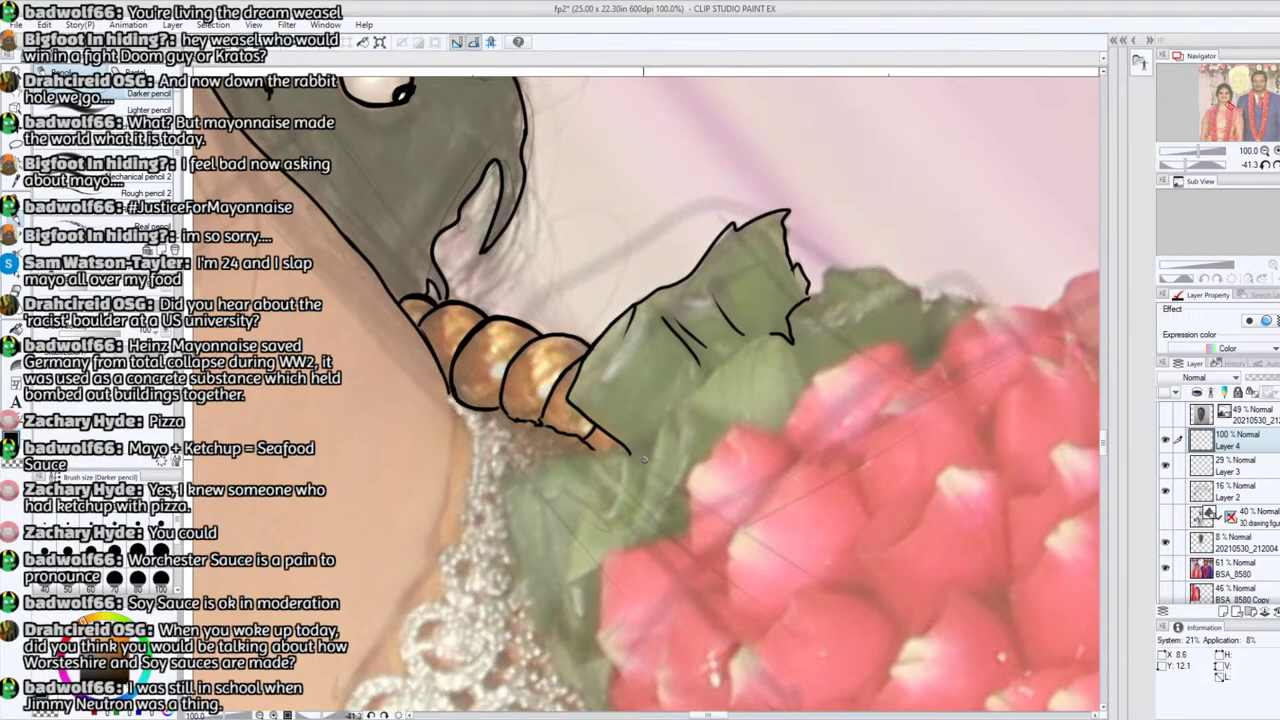
{"action": "mouse_move", "coordinate": [630, 455]}
{"action": "left_mouse_down"}
{"action": "mouse_move", "coordinate": [652, 462]}
{"action": "mouse_move", "coordinate": [660, 428]}
{"action": "mouse_move", "coordinate": [678, 436]}
{"action": "mouse_move", "coordinate": [722, 364]}
{"action": "mouse_move", "coordinate": [768, 334]}
{"action": "mouse_move", "coordinate": [790, 342]}
{"action": "mouse_move", "coordinate": [809, 379]}
{"action": "left_mouse_up"}
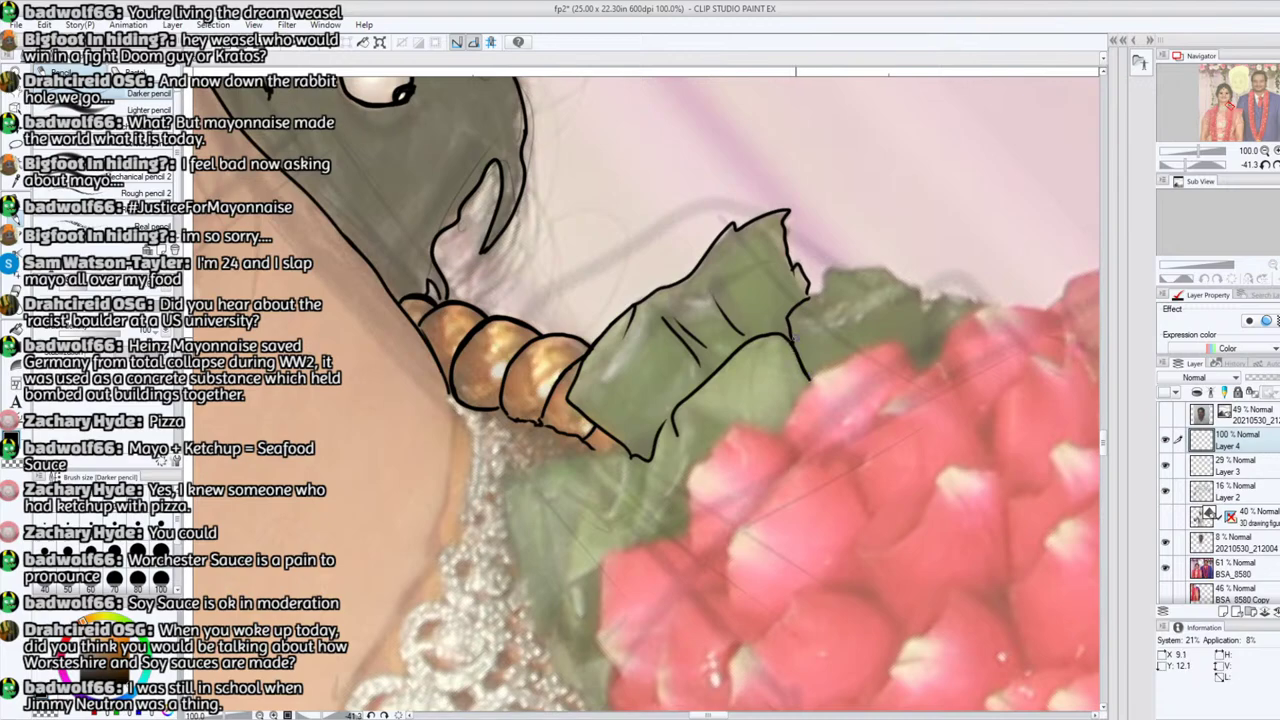
{"action": "mouse_move", "coordinate": [808, 297]}
{"action": "left_mouse_down"}
{"action": "mouse_move", "coordinate": [879, 266]}
{"action": "mouse_move", "coordinate": [923, 305]}
{"action": "mouse_move", "coordinate": [967, 306]}
{"action": "left_mouse_up"}
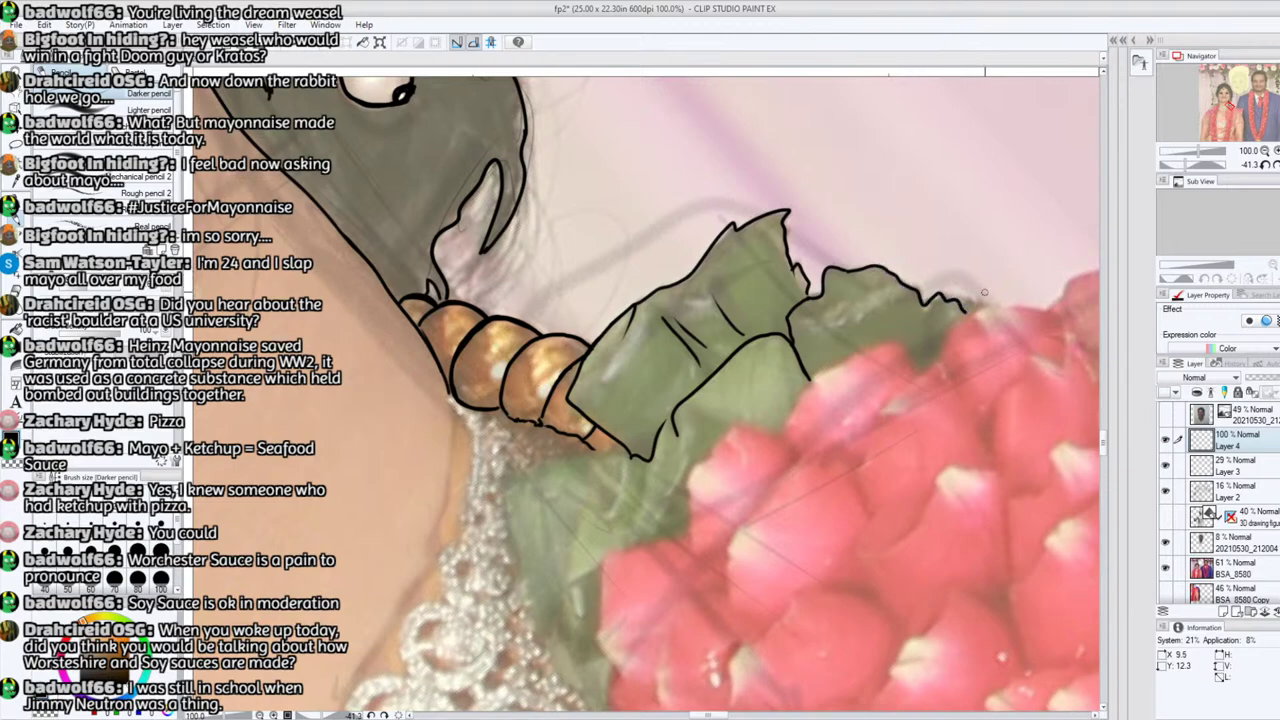
Step: Ink the leaf bordering the silver necklace, including its folds, ragged lower tip and the leaf edge continuing down the lace
{"action": "mouse_move", "coordinate": [628, 528]}
{"action": "left_mouse_down"}
{"action": "mouse_move", "coordinate": [651, 462]}
{"action": "mouse_move", "coordinate": [555, 458]}
{"action": "mouse_move", "coordinate": [503, 494]}
{"action": "mouse_move", "coordinate": [522, 484]}
{"action": "mouse_move", "coordinate": [517, 542]}
{"action": "mouse_move", "coordinate": [542, 635]}
{"action": "mouse_move", "coordinate": [552, 620]}
{"action": "mouse_move", "coordinate": [578, 662]}
{"action": "mouse_move", "coordinate": [603, 660]}
{"action": "left_mouse_up"}
{"action": "left_click_drag", "start_coordinate": [584, 618], "coordinate": [600, 563]}
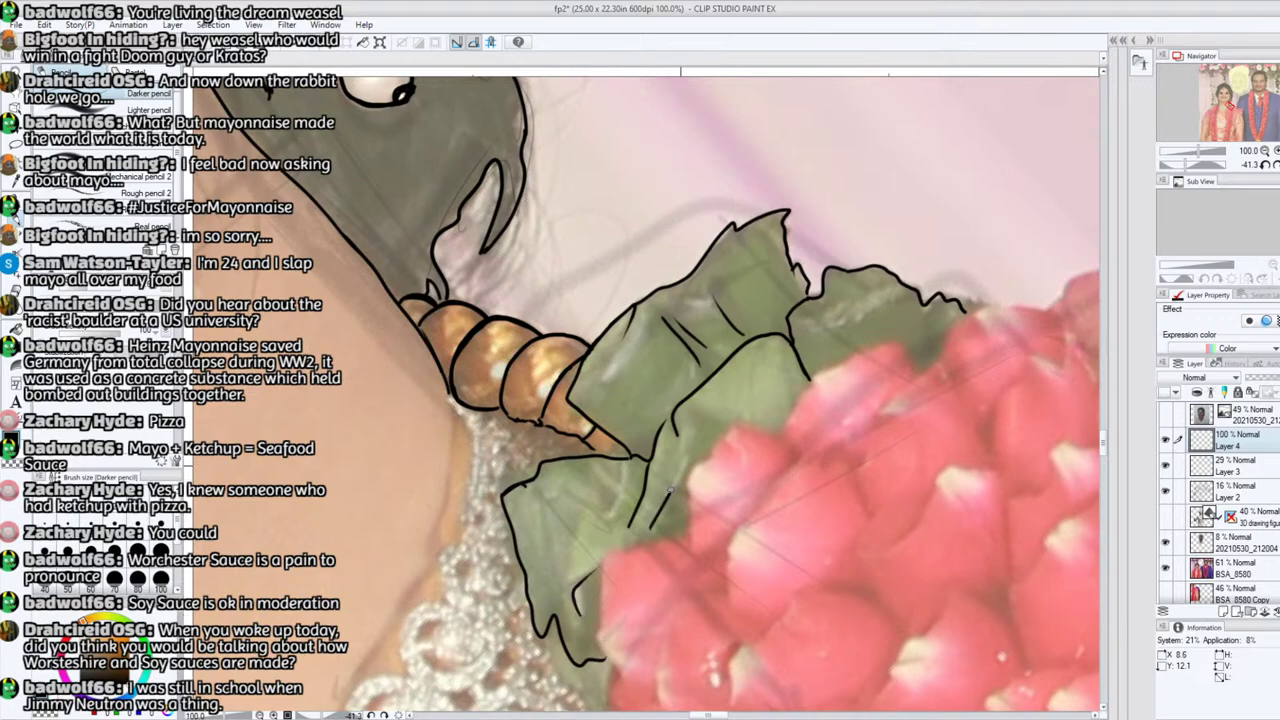
{"action": "left_click_drag", "start_coordinate": [1195, 164], "coordinate": [1194, 166]}
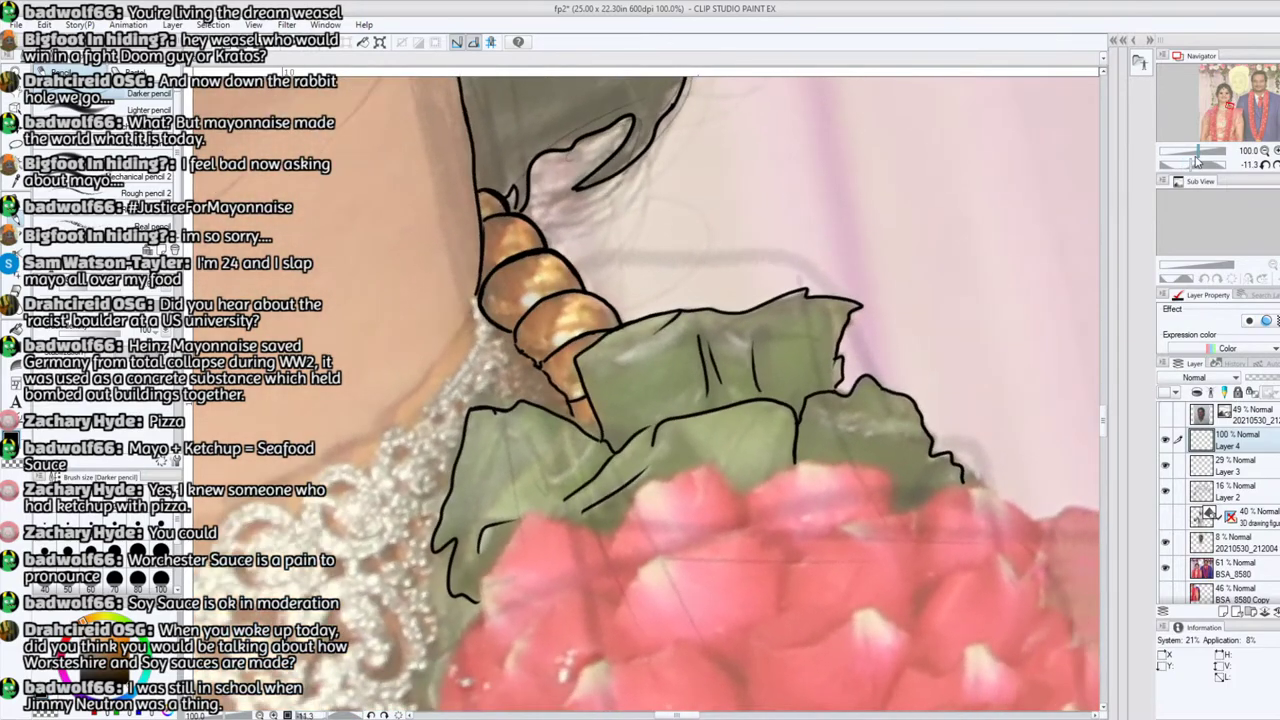
{"action": "left_click_drag", "start_coordinate": [1224, 111], "coordinate": [1227, 109]}
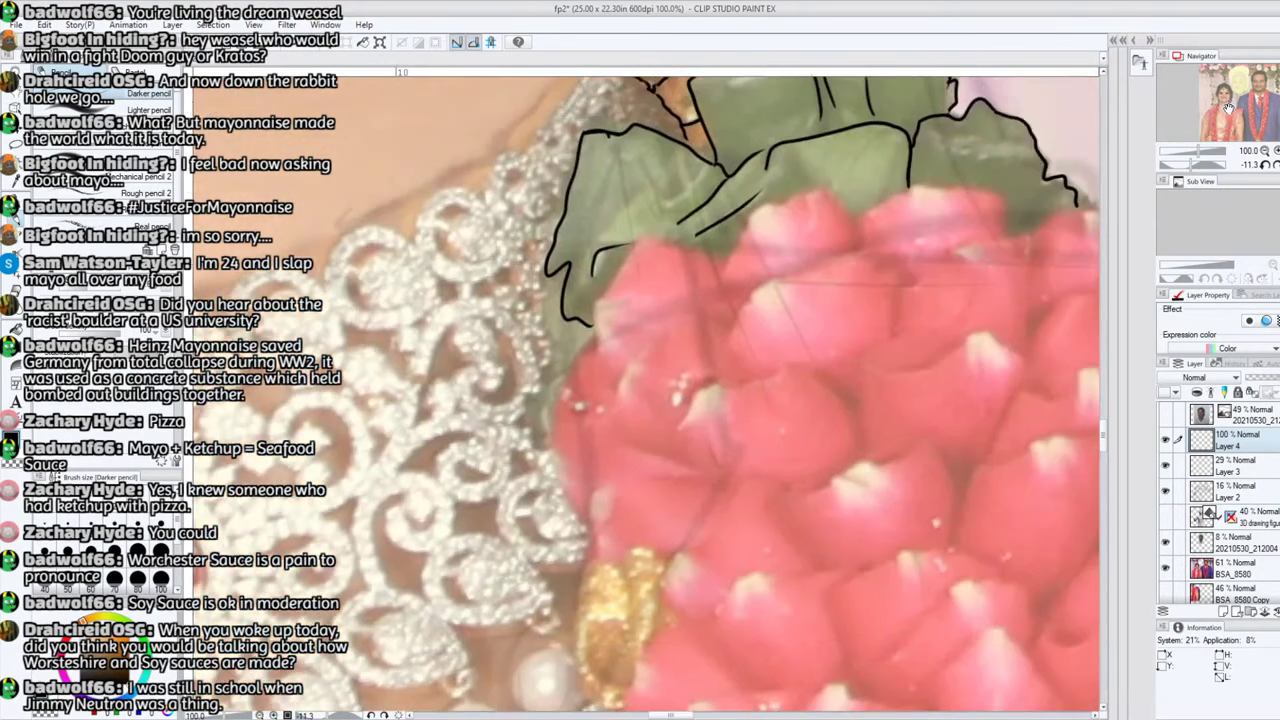
{"action": "mouse_move", "coordinate": [534, 412]}
{"action": "left_mouse_down"}
{"action": "mouse_move", "coordinate": [562, 371]}
{"action": "mouse_move", "coordinate": [552, 289]}
{"action": "left_mouse_up"}
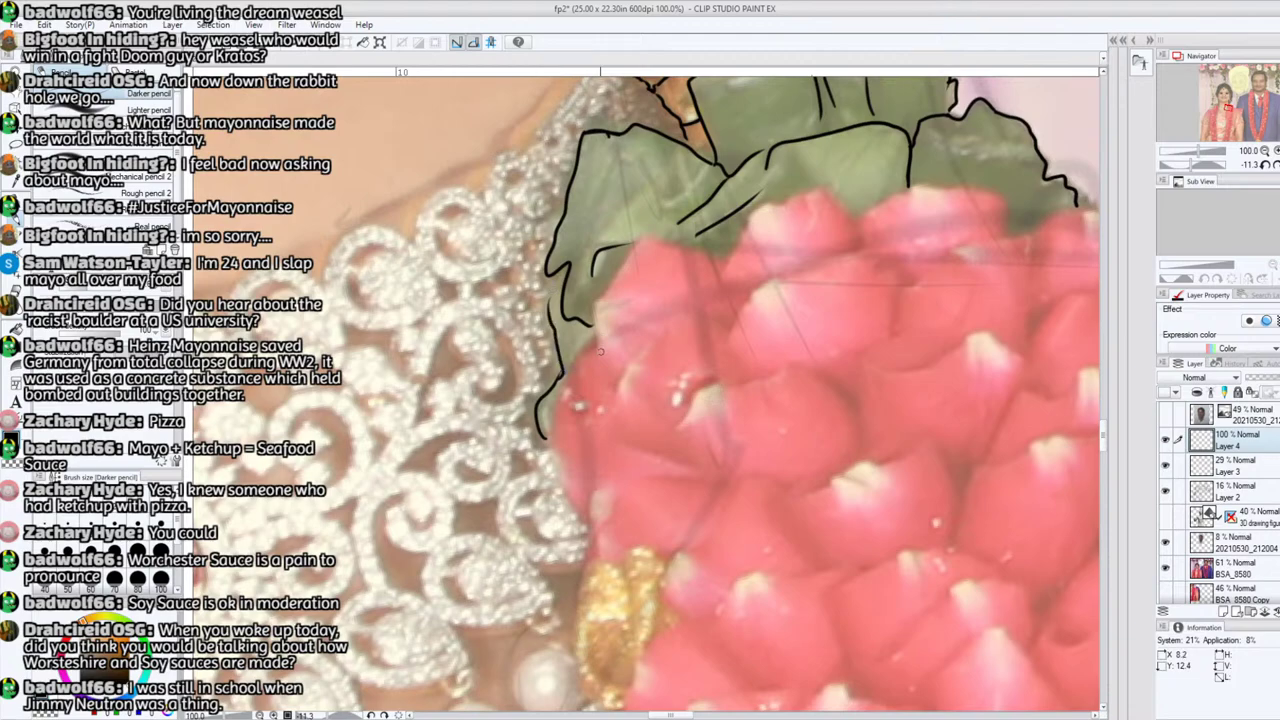
Step: Outline the first row of pink petals directly beneath the green leaves
{"action": "mouse_move", "coordinate": [605, 358]}
{"action": "left_mouse_down"}
{"action": "mouse_move", "coordinate": [596, 303]}
{"action": "mouse_move", "coordinate": [632, 253]}
{"action": "mouse_move", "coordinate": [646, 242]}
{"action": "mouse_move", "coordinate": [693, 254]}
{"action": "mouse_move", "coordinate": [719, 277]}
{"action": "mouse_move", "coordinate": [760, 204]}
{"action": "left_mouse_up"}
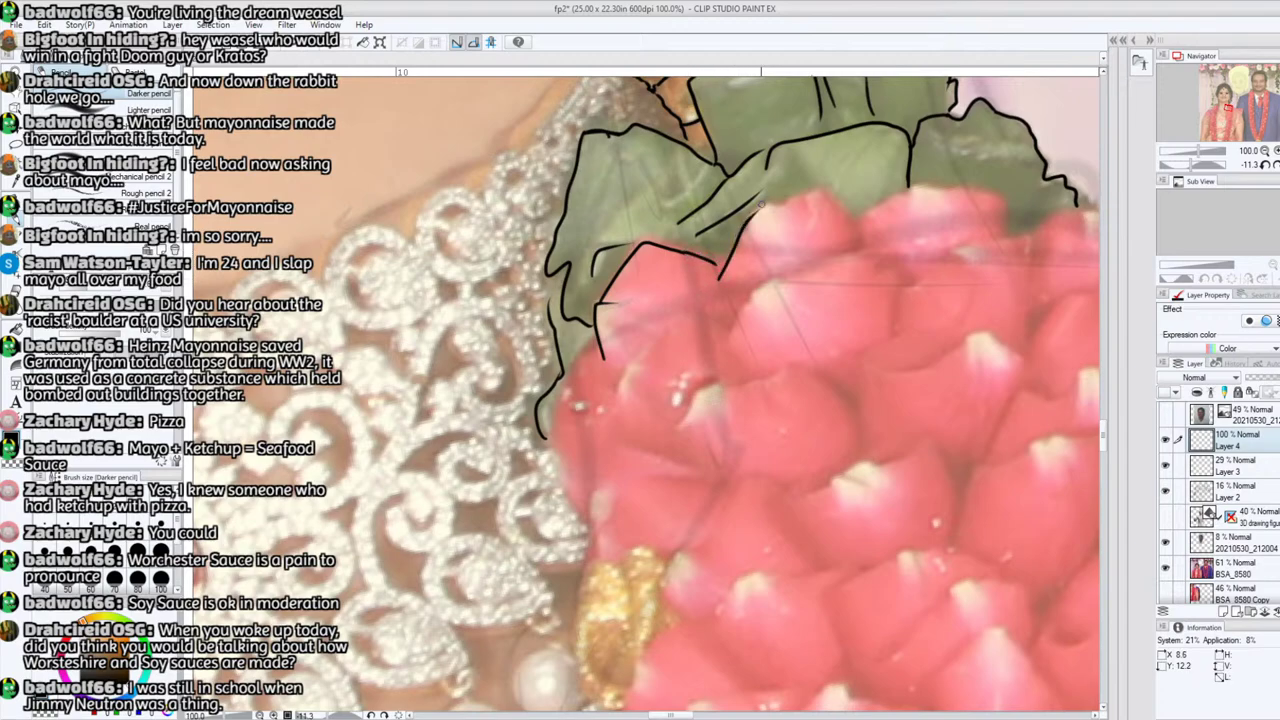
{"action": "mouse_move", "coordinate": [748, 362]}
{"action": "left_mouse_down"}
{"action": "mouse_move", "coordinate": [731, 329]}
{"action": "mouse_move", "coordinate": [747, 303]}
{"action": "mouse_move", "coordinate": [853, 241]}
{"action": "left_mouse_up"}
{"action": "mouse_move", "coordinate": [763, 205]}
{"action": "left_mouse_down"}
{"action": "mouse_move", "coordinate": [816, 189]}
{"action": "mouse_move", "coordinate": [870, 238]}
{"action": "mouse_move", "coordinate": [864, 249]}
{"action": "mouse_move", "coordinate": [857, 222]}
{"action": "mouse_move", "coordinate": [923, 184]}
{"action": "mouse_move", "coordinate": [995, 195]}
{"action": "mouse_move", "coordinate": [1003, 236]}
{"action": "left_mouse_up"}
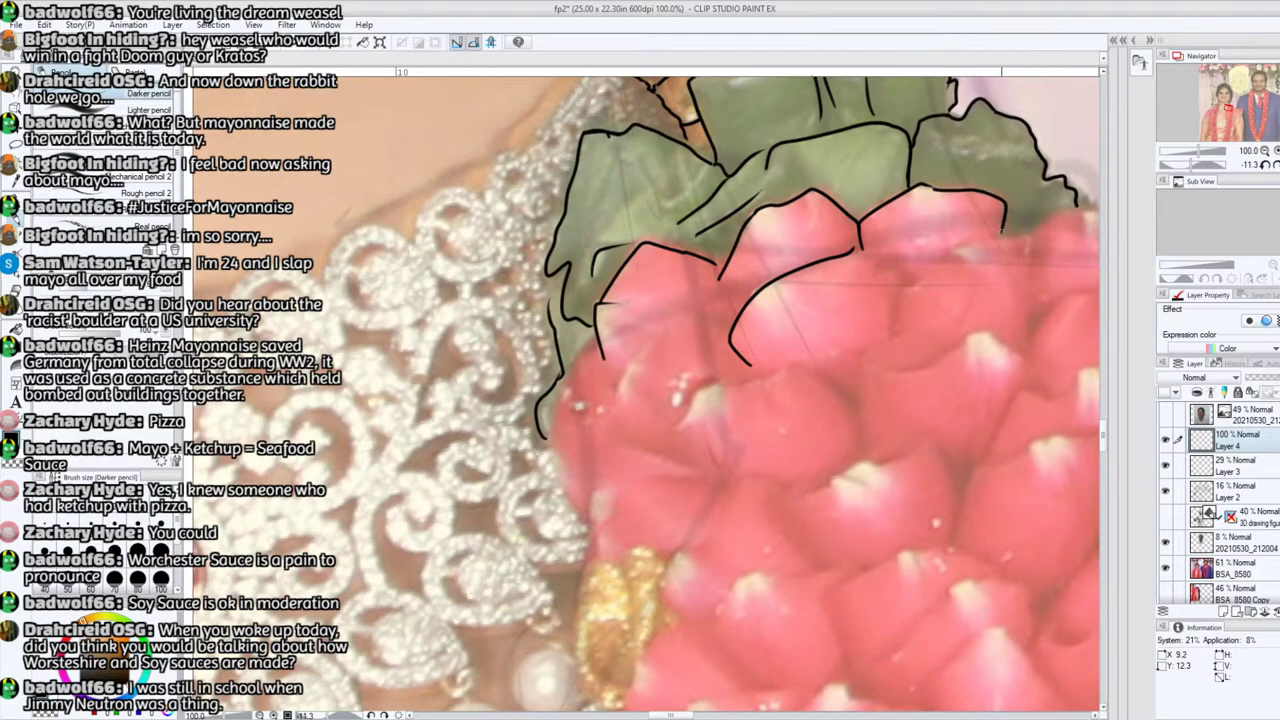
Step: Ink the edges of the second-row petals below the dark leaf, extending down to the next petal's white tip
{"action": "left_click", "coordinate": [1229, 105]}
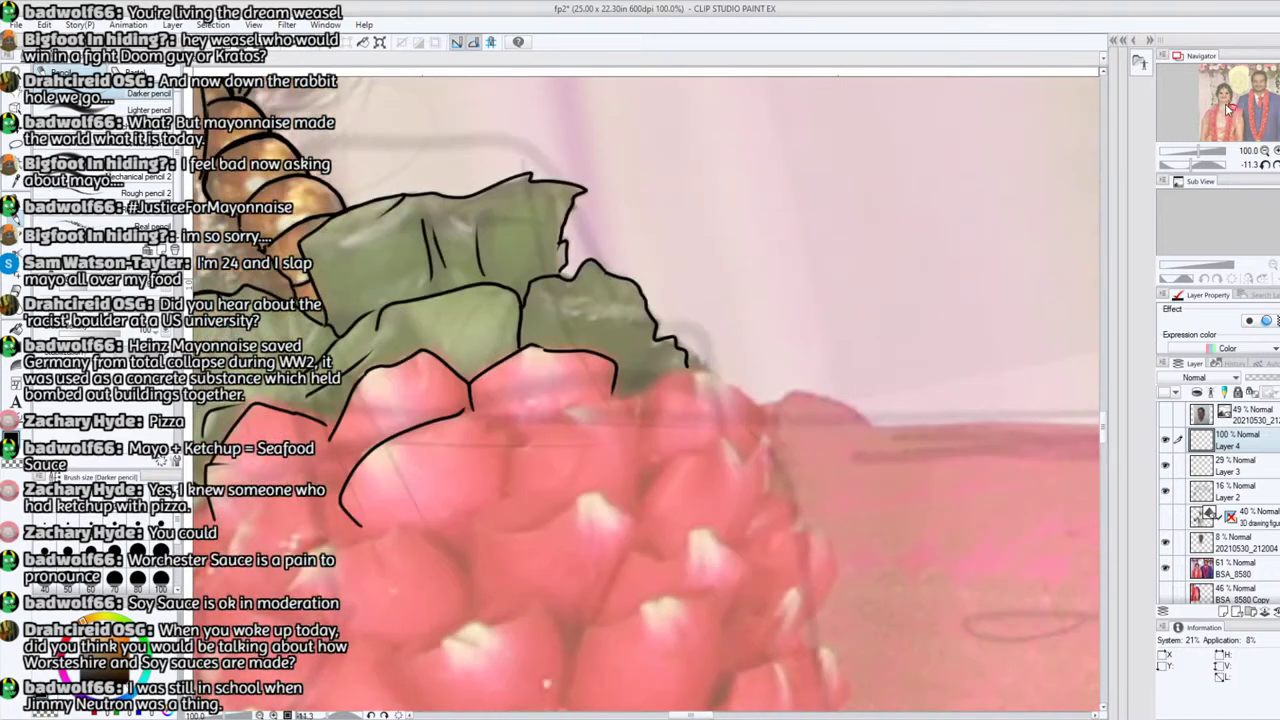
{"action": "mouse_move", "coordinate": [557, 410]}
{"action": "left_mouse_down"}
{"action": "mouse_move", "coordinate": [600, 399]}
{"action": "mouse_move", "coordinate": [642, 410]}
{"action": "left_mouse_up"}
{"action": "mouse_move", "coordinate": [476, 617]}
{"action": "left_mouse_down"}
{"action": "mouse_move", "coordinate": [470, 535]}
{"action": "mouse_move", "coordinate": [508, 494]}
{"action": "mouse_move", "coordinate": [512, 452]}
{"action": "mouse_move", "coordinate": [549, 426]}
{"action": "left_mouse_up"}
{"action": "mouse_move", "coordinate": [471, 417]}
{"action": "left_mouse_down"}
{"action": "mouse_move", "coordinate": [508, 429]}
{"action": "mouse_move", "coordinate": [512, 444]}
{"action": "left_mouse_up"}
Step: Outline the upper petals on the garland's necklace side, with their inner creases, down to the small gold ornament
{"action": "left_click_drag", "start_coordinate": [1191, 165], "coordinate": [1197, 164]}
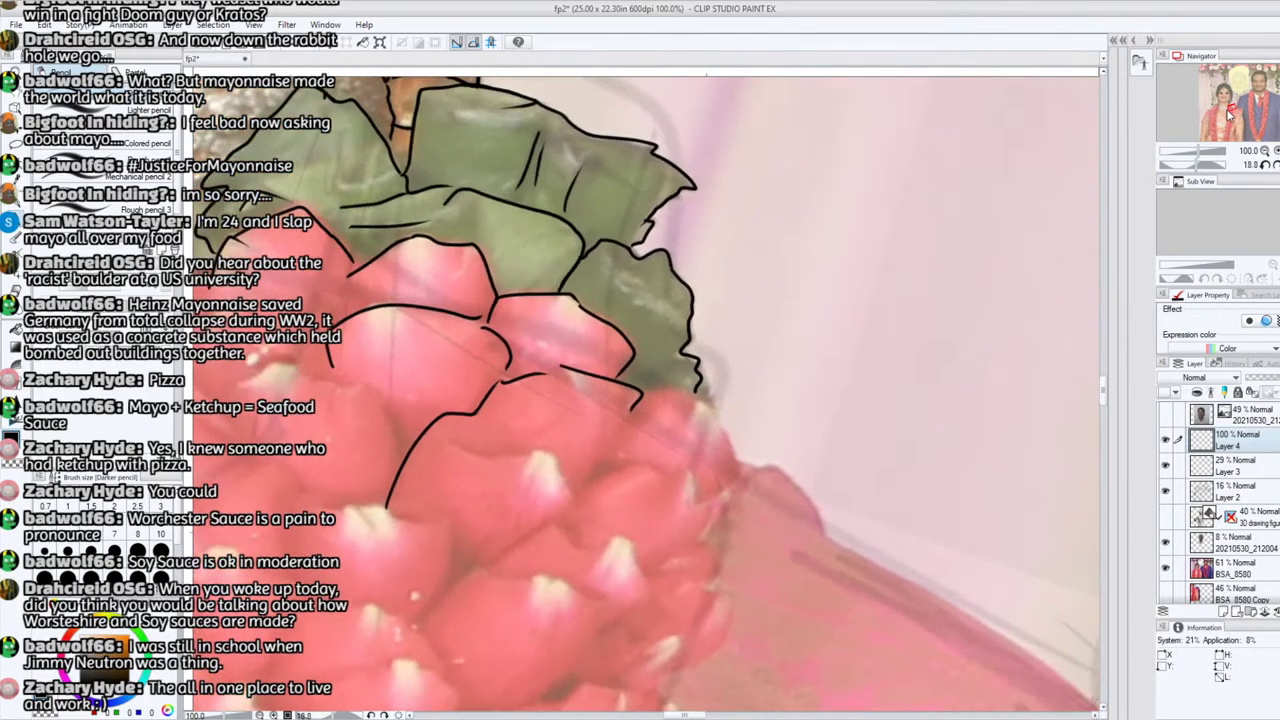
{"action": "left_click_drag", "start_coordinate": [1230, 110], "coordinate": [1230, 112]}
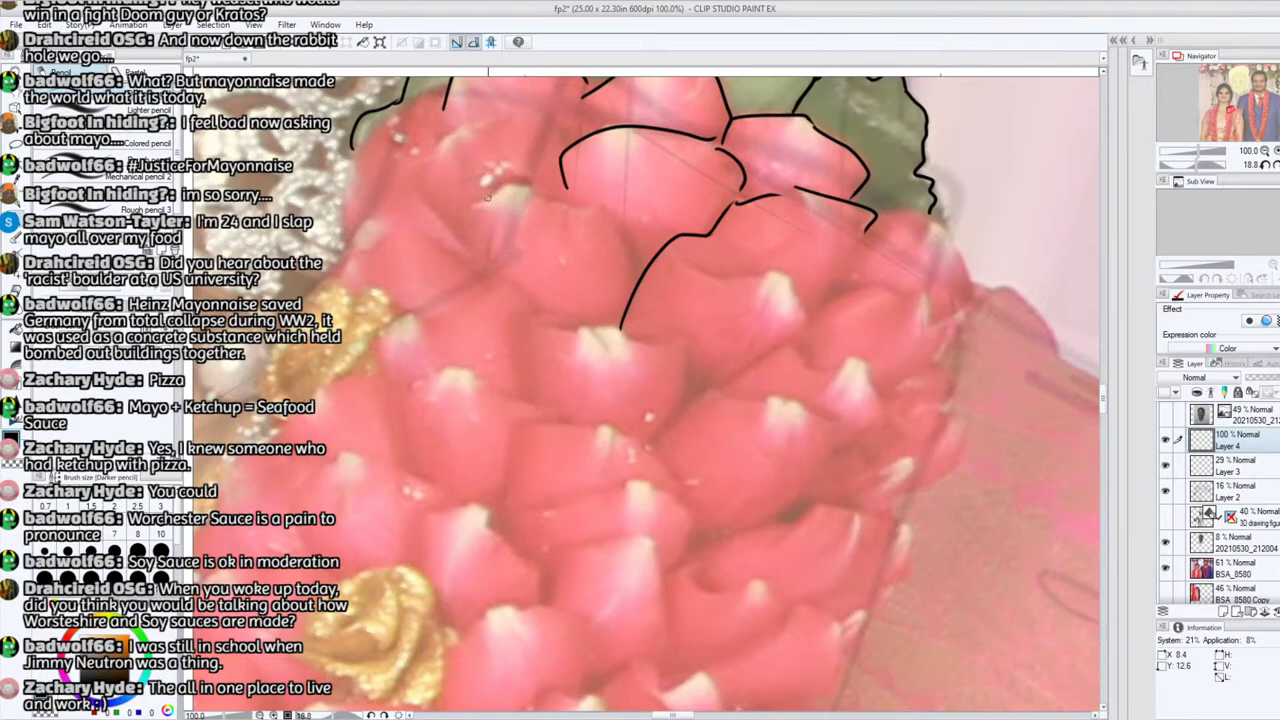
{"action": "mouse_move", "coordinate": [472, 254]}
{"action": "left_mouse_down"}
{"action": "mouse_move", "coordinate": [473, 209]}
{"action": "mouse_move", "coordinate": [507, 180]}
{"action": "mouse_move", "coordinate": [595, 206]}
{"action": "mouse_move", "coordinate": [631, 270]}
{"action": "left_mouse_up"}
{"action": "mouse_move", "coordinate": [472, 258]}
{"action": "left_mouse_down"}
{"action": "mouse_move", "coordinate": [360, 222]}
{"action": "mouse_move", "coordinate": [341, 280]}
{"action": "mouse_move", "coordinate": [360, 147]}
{"action": "mouse_move", "coordinate": [372, 128]}
{"action": "mouse_move", "coordinate": [440, 100]}
{"action": "left_mouse_up"}
{"action": "left_click_drag", "start_coordinate": [442, 148], "coordinate": [474, 126]}
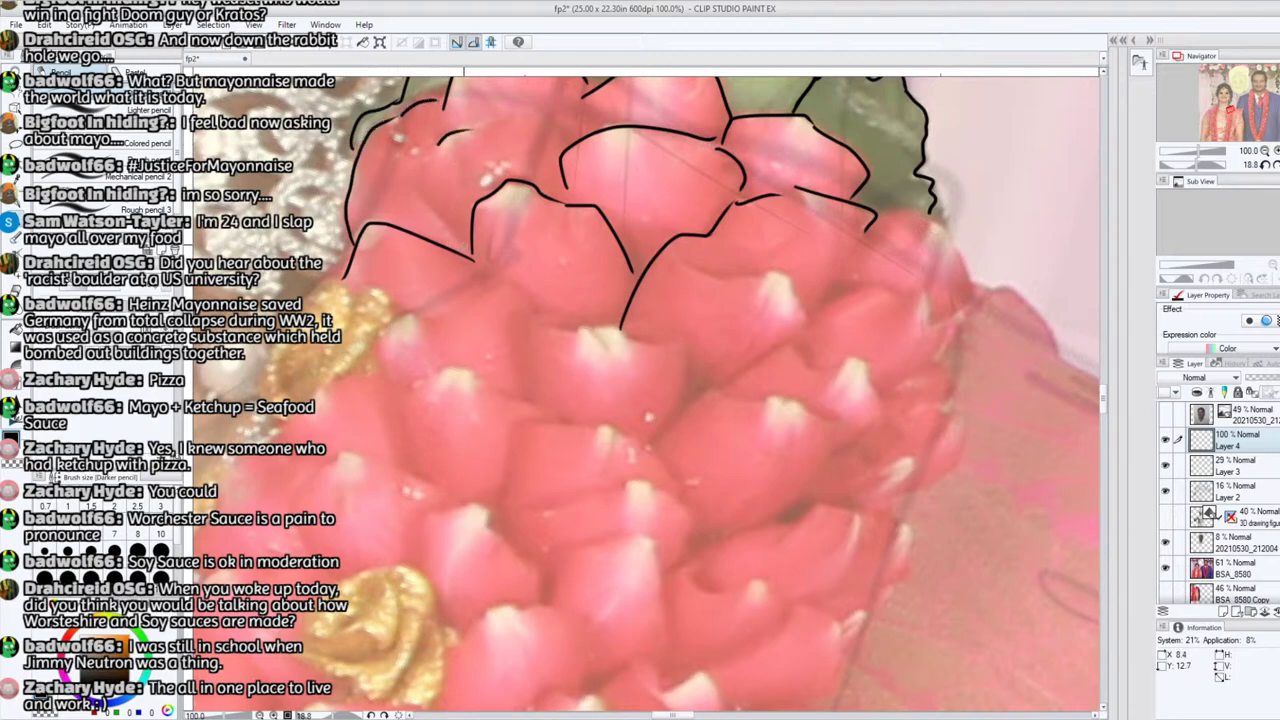
{"action": "left_click_drag", "start_coordinate": [467, 248], "coordinate": [415, 183]}
Step: Outline the small gold ornament at the garland's edge by the pearls, including its inner fold lines
{"action": "mouse_move", "coordinate": [334, 366]}
{"action": "left_mouse_down"}
{"action": "mouse_move", "coordinate": [341, 322]}
{"action": "mouse_move", "coordinate": [372, 292]}
{"action": "mouse_move", "coordinate": [392, 313]}
{"action": "mouse_move", "coordinate": [336, 284]}
{"action": "mouse_move", "coordinate": [306, 302]}
{"action": "left_mouse_up"}
{"action": "left_click_drag", "start_coordinate": [286, 344], "coordinate": [268, 392]}
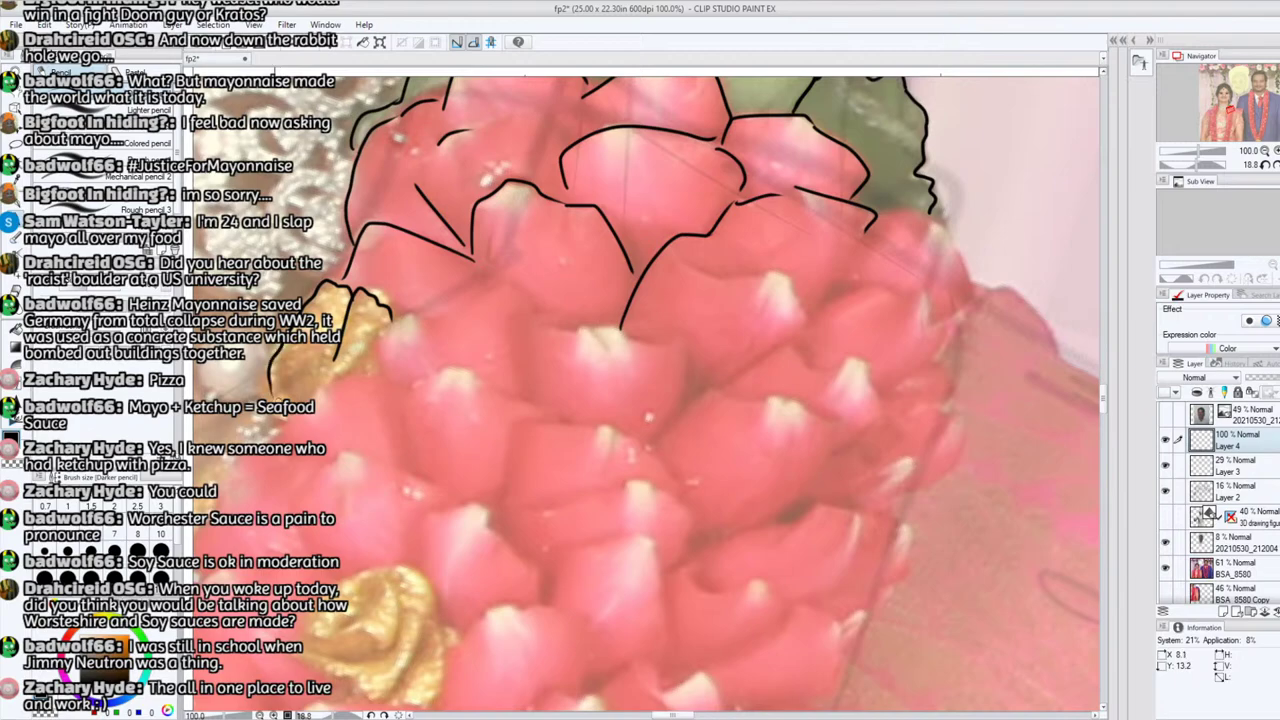
{"action": "mouse_move", "coordinate": [299, 336]}
{"action": "left_mouse_down"}
{"action": "mouse_move", "coordinate": [314, 332]}
{"action": "mouse_move", "coordinate": [334, 356]}
{"action": "mouse_move", "coordinate": [332, 377]}
{"action": "mouse_move", "coordinate": [376, 377]}
{"action": "mouse_move", "coordinate": [392, 321]}
{"action": "left_mouse_up"}
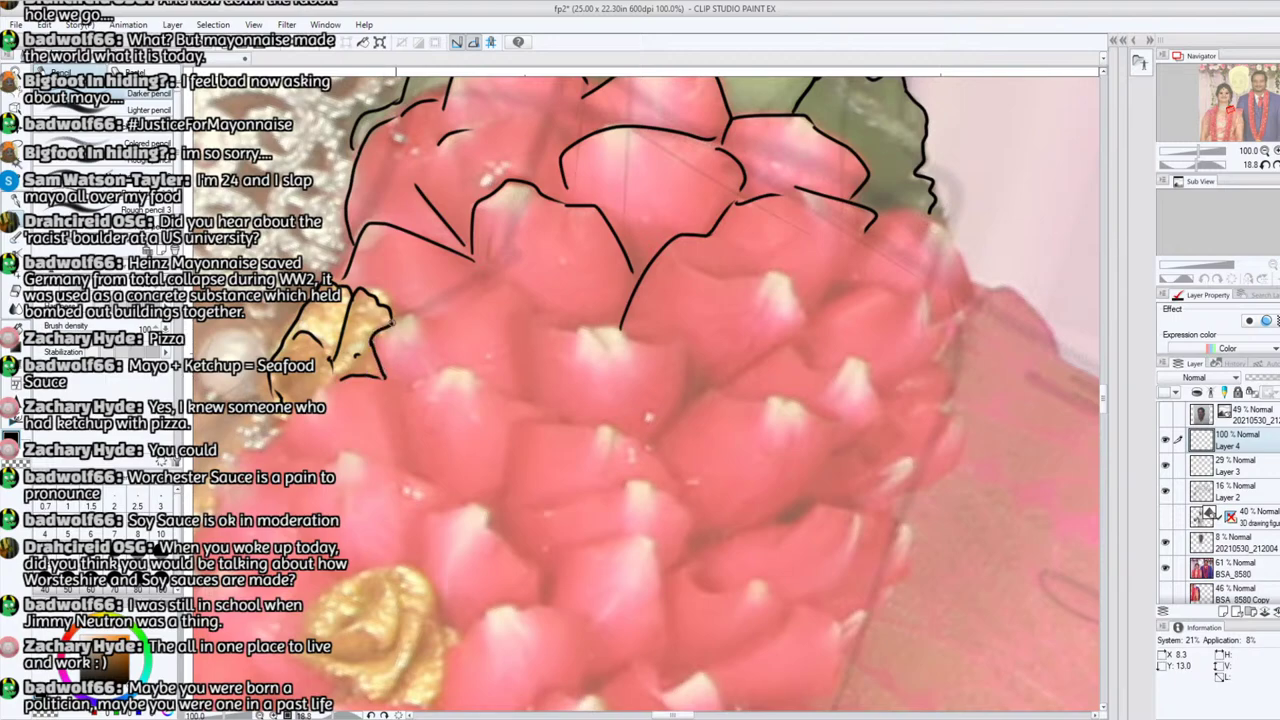
Step: Ink the petal edges beneath and beside the small gold ornament, plus the white-tipped petal top in the garland's centre
{"action": "left_click_drag", "start_coordinate": [347, 377], "coordinate": [288, 438]}
{"action": "left_click_drag", "start_coordinate": [414, 313], "coordinate": [456, 319]}
{"action": "mouse_move", "coordinate": [579, 331]}
{"action": "left_mouse_down"}
{"action": "mouse_move", "coordinate": [555, 334]}
{"action": "mouse_move", "coordinate": [533, 315]}
{"action": "mouse_move", "coordinate": [618, 329]}
{"action": "mouse_move", "coordinate": [650, 351]}
{"action": "left_mouse_up"}
Step: Outline the overlapping petals from the garland's centre to its outer edge at the shoulder, below the dark leaf
{"action": "left_click_drag", "start_coordinate": [1197, 151], "coordinate": [1189, 152]}
{"action": "left_click_drag", "start_coordinate": [1229, 110], "coordinate": [1225, 116]}
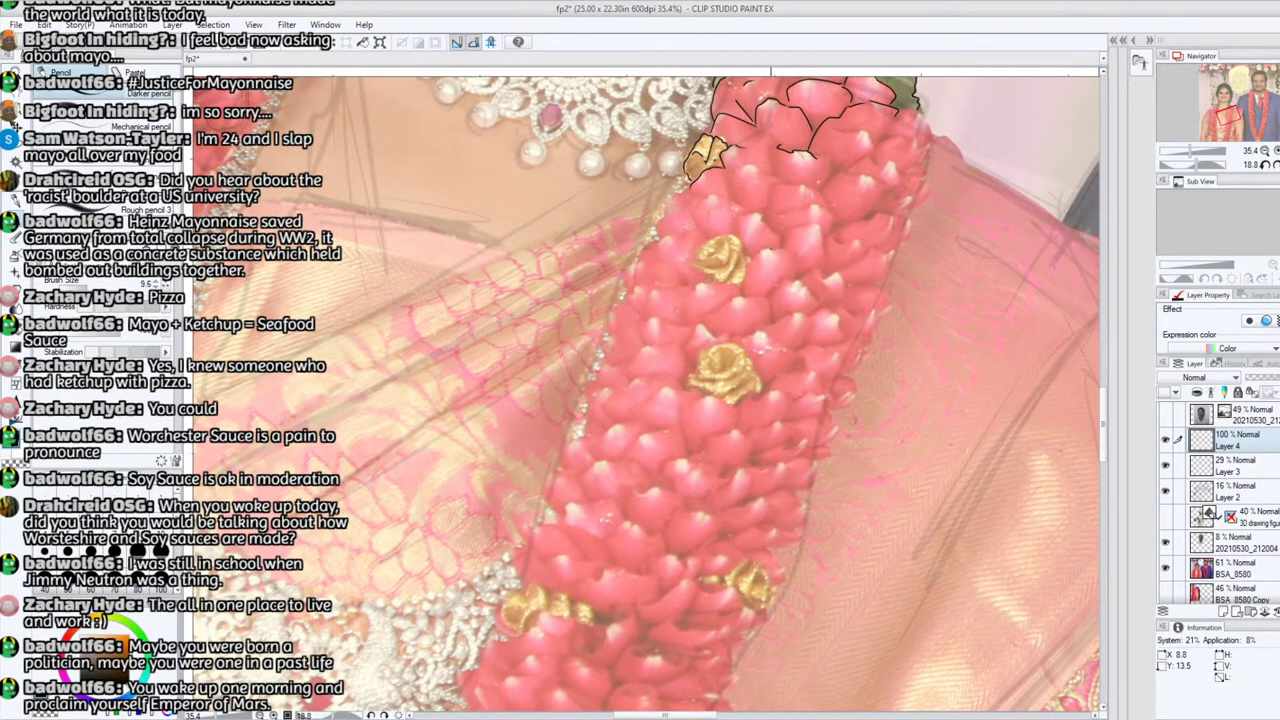
{"action": "left_click_drag", "start_coordinate": [1189, 150], "coordinate": [1228, 110]}
{"action": "left_click", "coordinate": [1226, 117]}
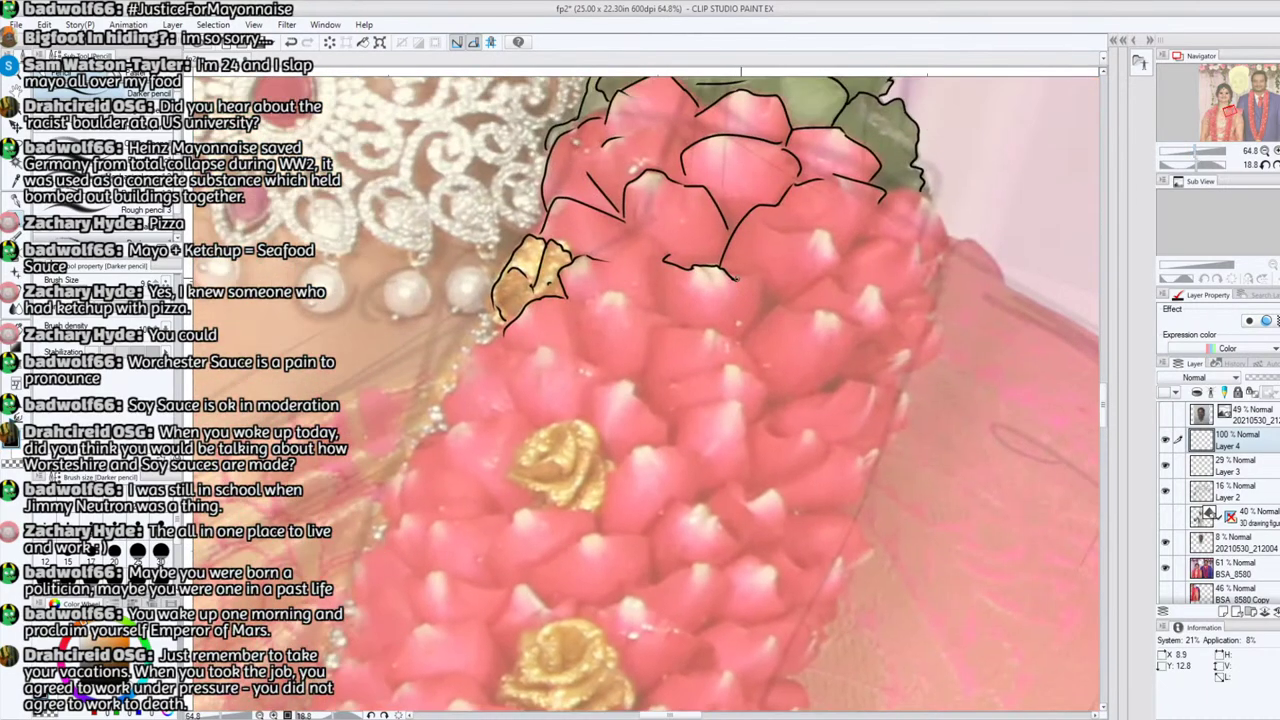
{"action": "mouse_move", "coordinate": [736, 274]}
{"action": "left_mouse_down"}
{"action": "mouse_move", "coordinate": [760, 276]}
{"action": "mouse_move", "coordinate": [763, 316]}
{"action": "mouse_move", "coordinate": [822, 282]}
{"action": "mouse_move", "coordinate": [834, 246]}
{"action": "mouse_move", "coordinate": [820, 230]}
{"action": "mouse_move", "coordinate": [773, 236]}
{"action": "mouse_move", "coordinate": [754, 219]}
{"action": "left_mouse_up"}
{"action": "mouse_move", "coordinate": [838, 262]}
{"action": "left_mouse_down"}
{"action": "mouse_move", "coordinate": [895, 242]}
{"action": "mouse_move", "coordinate": [941, 262]}
{"action": "left_mouse_up"}
{"action": "mouse_move", "coordinate": [880, 186]}
{"action": "left_mouse_down"}
{"action": "mouse_move", "coordinate": [916, 192]}
{"action": "mouse_move", "coordinate": [950, 238]}
{"action": "left_mouse_up"}
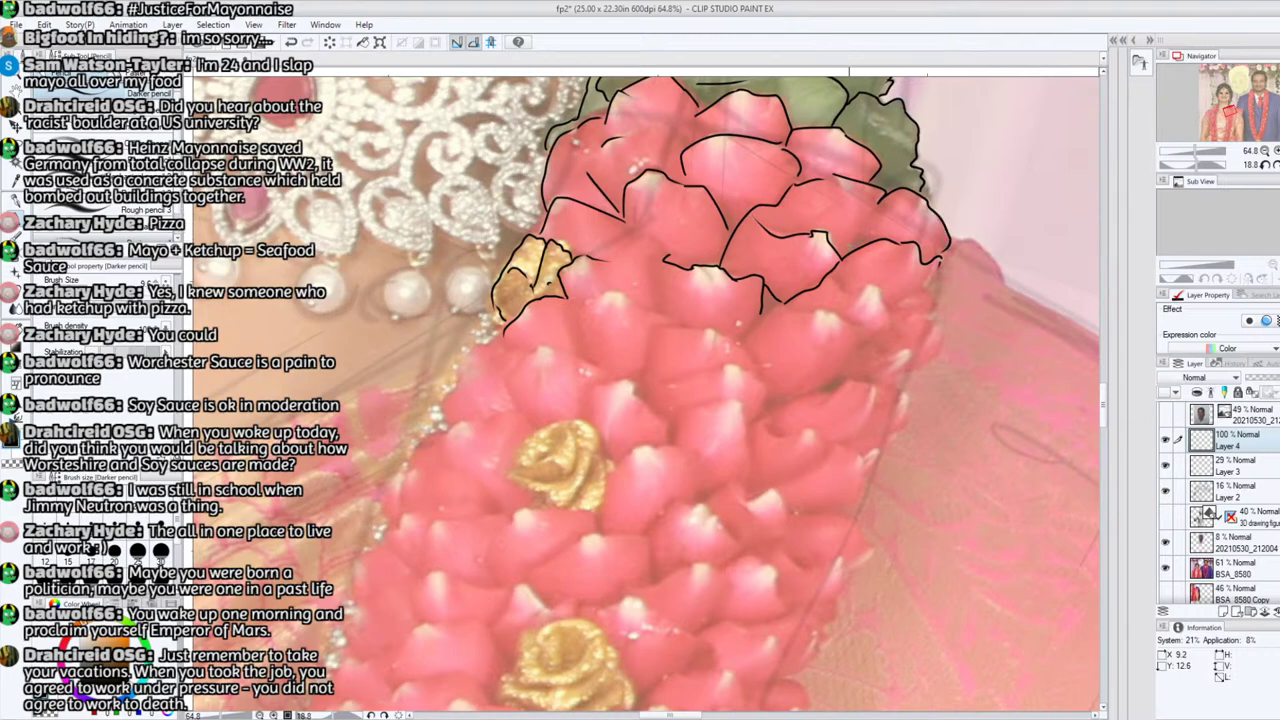
{"action": "left_click_drag", "start_coordinate": [854, 238], "coordinate": [878, 204]}
{"action": "mouse_move", "coordinate": [830, 273]}
{"action": "left_mouse_down"}
{"action": "mouse_move", "coordinate": [880, 292]}
{"action": "mouse_move", "coordinate": [888, 319]}
{"action": "mouse_move", "coordinate": [932, 302]}
{"action": "mouse_move", "coordinate": [944, 324]}
{"action": "mouse_move", "coordinate": [929, 361]}
{"action": "mouse_move", "coordinate": [899, 374]}
{"action": "mouse_move", "coordinate": [908, 352]}
{"action": "mouse_move", "coordinate": [856, 340]}
{"action": "left_mouse_up"}
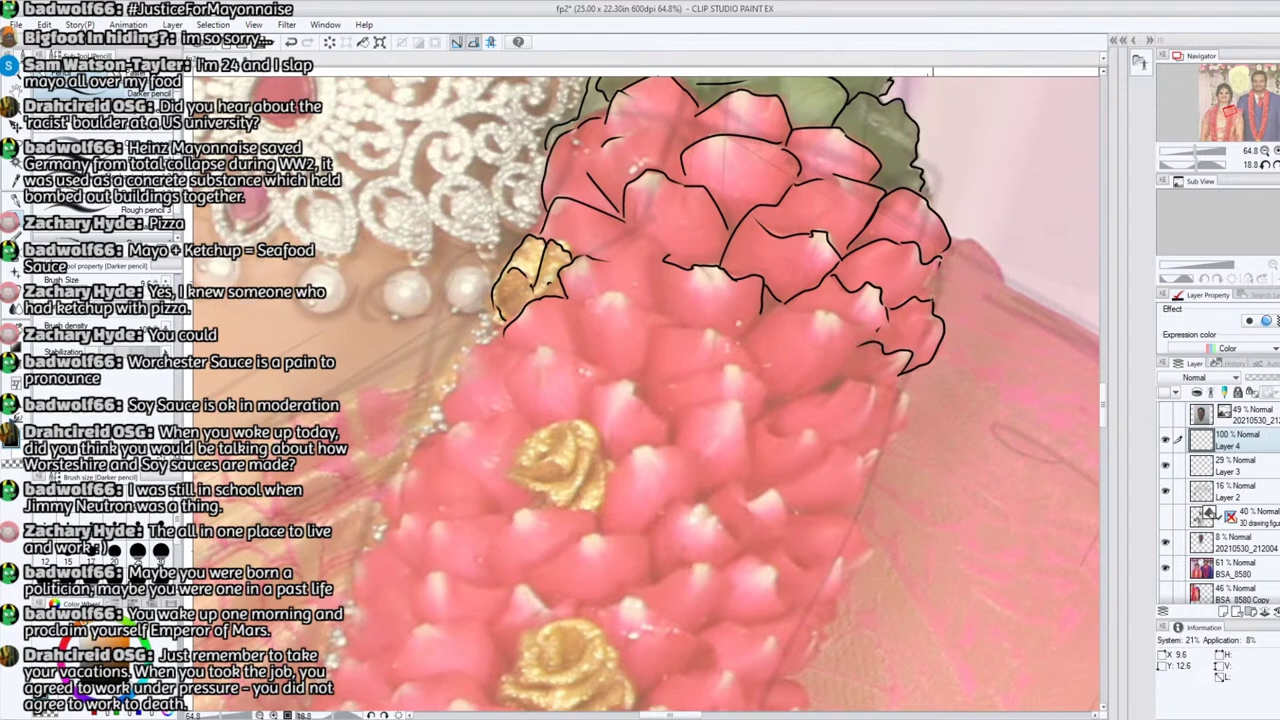
{"action": "left_click_drag", "start_coordinate": [928, 302], "coordinate": [938, 264]}
Step: Ink the central petals between the small gold ornament and the outer shoulder-side petals
{"action": "mouse_move", "coordinate": [661, 306]}
{"action": "left_mouse_down"}
{"action": "mouse_move", "coordinate": [658, 260]}
{"action": "mouse_move", "coordinate": [723, 277]}
{"action": "mouse_move", "coordinate": [635, 245]}
{"action": "left_mouse_up"}
{"action": "mouse_move", "coordinate": [586, 305]}
{"action": "left_mouse_down"}
{"action": "mouse_move", "coordinate": [624, 290]}
{"action": "mouse_move", "coordinate": [706, 332]}
{"action": "mouse_move", "coordinate": [656, 322]}
{"action": "mouse_move", "coordinate": [648, 378]}
{"action": "left_mouse_up"}
{"action": "mouse_move", "coordinate": [708, 328]}
{"action": "left_mouse_down"}
{"action": "mouse_move", "coordinate": [753, 363]}
{"action": "mouse_move", "coordinate": [778, 293]}
{"action": "mouse_move", "coordinate": [759, 310]}
{"action": "mouse_move", "coordinate": [834, 315]}
{"action": "mouse_move", "coordinate": [861, 333]}
{"action": "mouse_move", "coordinate": [824, 387]}
{"action": "mouse_move", "coordinate": [788, 395]}
{"action": "mouse_move", "coordinate": [726, 363]}
{"action": "mouse_move", "coordinate": [668, 381]}
{"action": "left_mouse_up"}
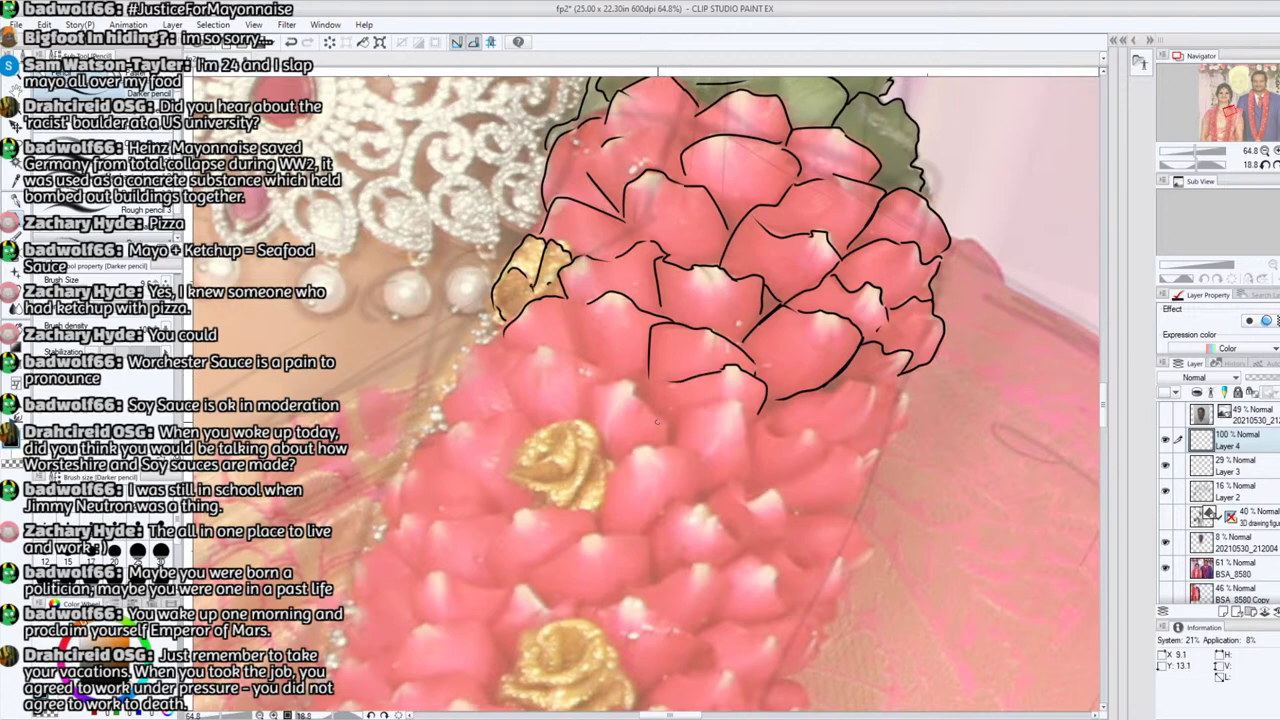
Step: Outline the upper gold rose with its inner folds and the white-tipped petals above and beside it
{"action": "mouse_move", "coordinate": [669, 444]}
{"action": "left_mouse_down"}
{"action": "mouse_move", "coordinate": [632, 386]}
{"action": "mouse_move", "coordinate": [592, 385]}
{"action": "left_mouse_up"}
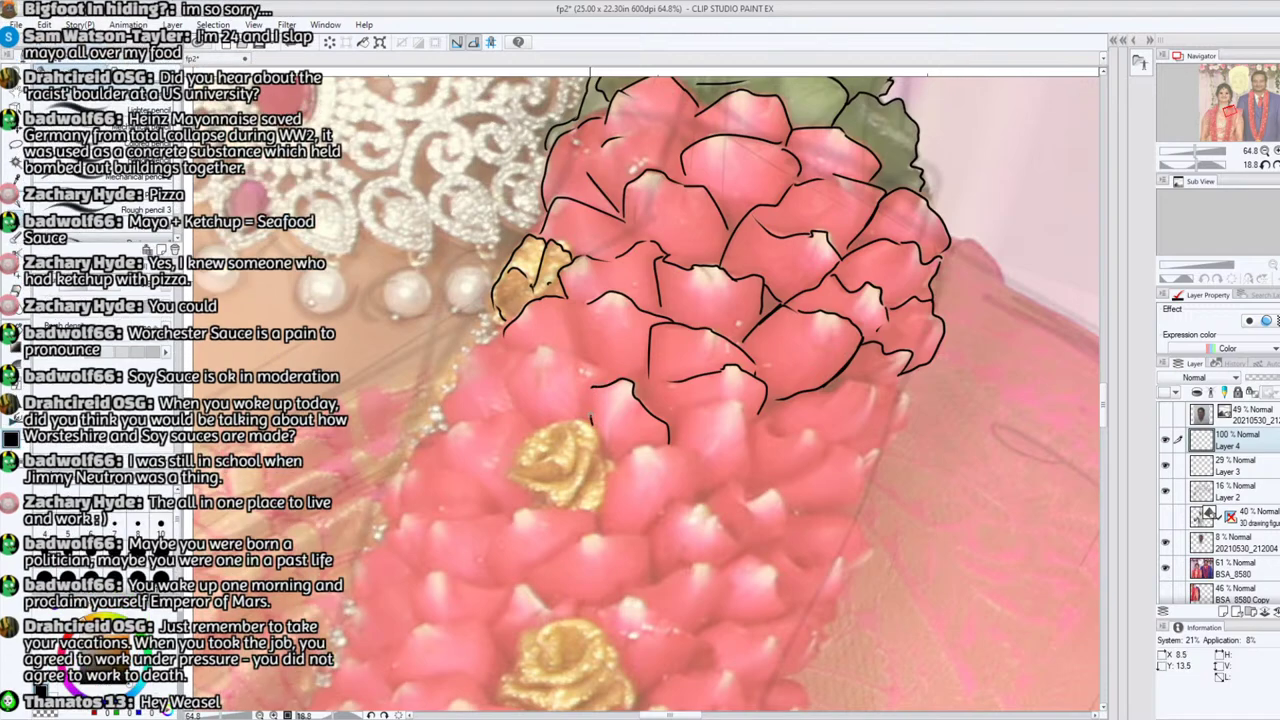
{"action": "mouse_move", "coordinate": [557, 466]}
{"action": "left_mouse_down"}
{"action": "mouse_move", "coordinate": [518, 466]}
{"action": "mouse_move", "coordinate": [538, 481]}
{"action": "mouse_move", "coordinate": [571, 462]}
{"action": "mouse_move", "coordinate": [576, 438]}
{"action": "mouse_move", "coordinate": [547, 428]}
{"action": "mouse_move", "coordinate": [510, 474]}
{"action": "mouse_move", "coordinate": [560, 506]}
{"action": "mouse_move", "coordinate": [598, 438]}
{"action": "mouse_move", "coordinate": [578, 420]}
{"action": "mouse_move", "coordinate": [548, 426]}
{"action": "mouse_move", "coordinate": [601, 462]}
{"action": "mouse_move", "coordinate": [605, 498]}
{"action": "mouse_move", "coordinate": [573, 510]}
{"action": "mouse_move", "coordinate": [608, 458]}
{"action": "mouse_move", "coordinate": [660, 444]}
{"action": "mouse_move", "coordinate": [610, 476]}
{"action": "mouse_move", "coordinate": [688, 455]}
{"action": "mouse_move", "coordinate": [696, 505]}
{"action": "mouse_move", "coordinate": [672, 430]}
{"action": "mouse_move", "coordinate": [706, 400]}
{"action": "mouse_move", "coordinate": [742, 398]}
{"action": "mouse_move", "coordinate": [748, 474]}
{"action": "mouse_move", "coordinate": [698, 507]}
{"action": "mouse_move", "coordinate": [766, 492]}
{"action": "mouse_move", "coordinate": [784, 504]}
{"action": "mouse_move", "coordinate": [770, 540]}
{"action": "left_mouse_up"}
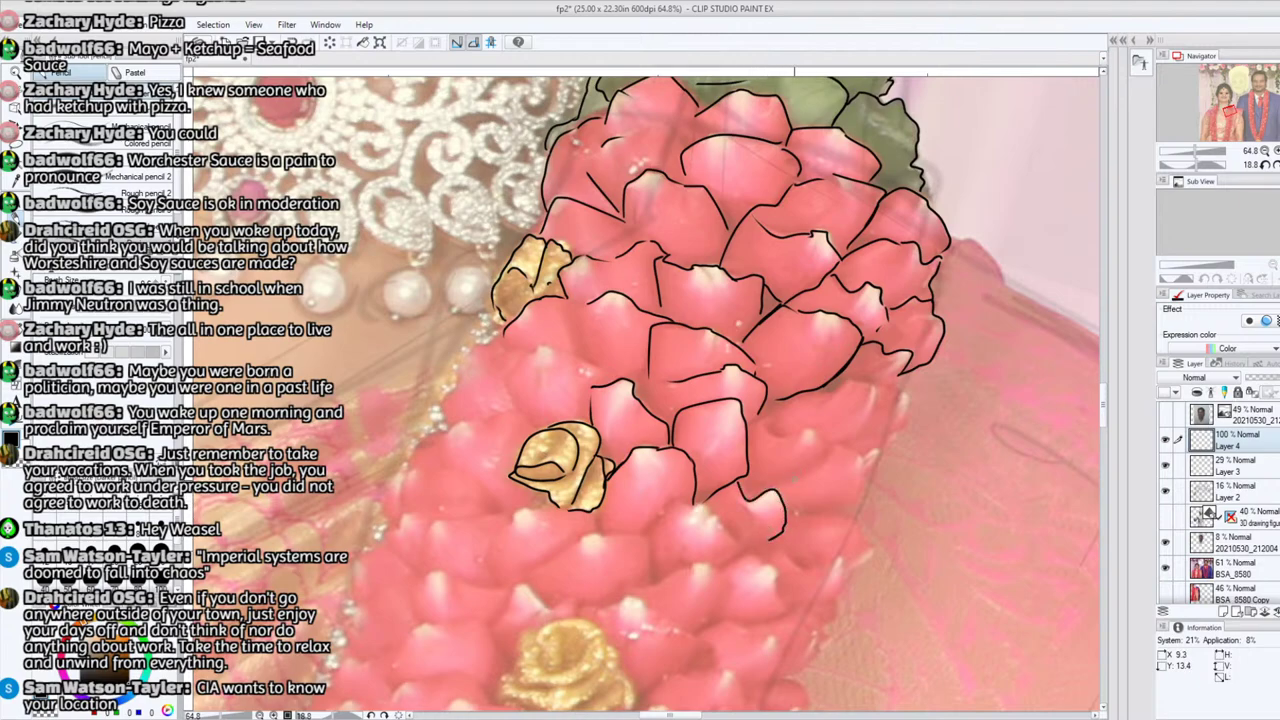
Step: Ink the layered petals along the garland's outer edge, level with the upper gold rose
{"action": "mouse_move", "coordinate": [775, 490]}
{"action": "left_mouse_down"}
{"action": "mouse_move", "coordinate": [831, 449]}
{"action": "mouse_move", "coordinate": [862, 466]}
{"action": "left_mouse_up"}
{"action": "mouse_move", "coordinate": [824, 514]}
{"action": "left_mouse_down"}
{"action": "mouse_move", "coordinate": [858, 494]}
{"action": "mouse_move", "coordinate": [863, 464]}
{"action": "left_mouse_up"}
{"action": "left_click_drag", "start_coordinate": [762, 418], "coordinate": [828, 450]}
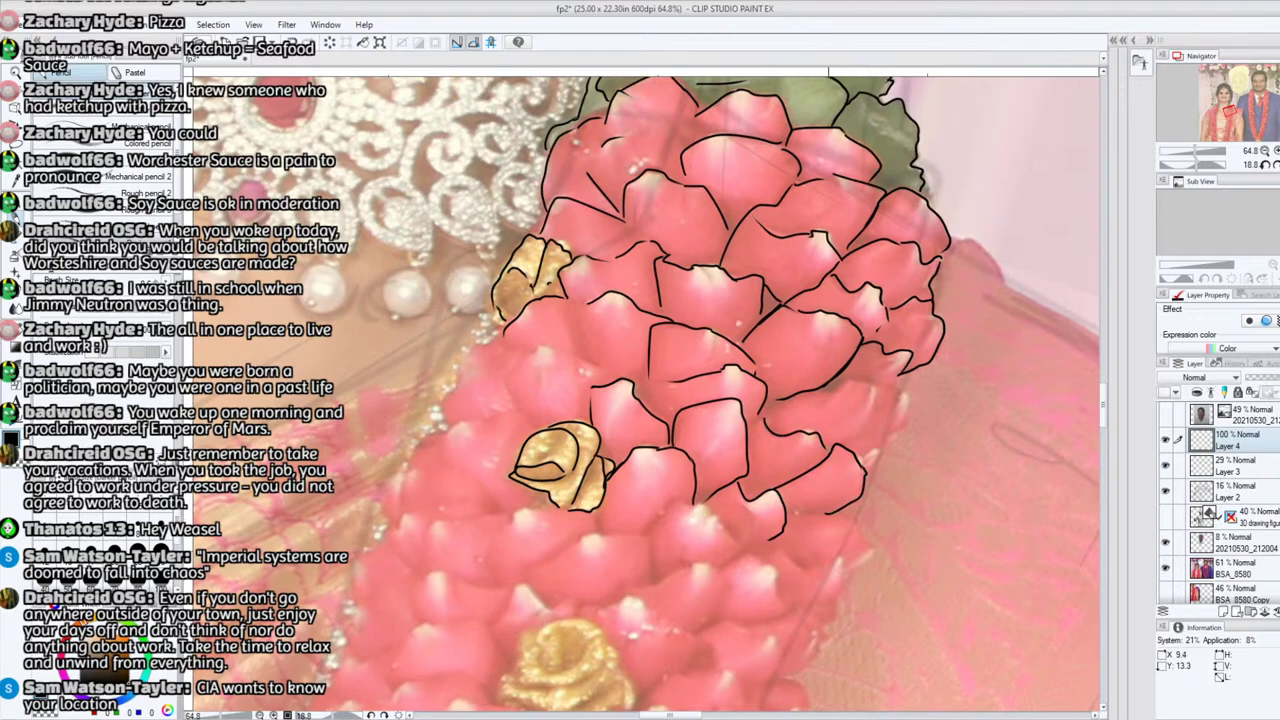
{"action": "mouse_move", "coordinate": [802, 397]}
{"action": "left_mouse_down"}
{"action": "mouse_move", "coordinate": [858, 380]}
{"action": "mouse_move", "coordinate": [902, 391]}
{"action": "mouse_move", "coordinate": [907, 417]}
{"action": "mouse_move", "coordinate": [864, 476]}
{"action": "left_mouse_up"}
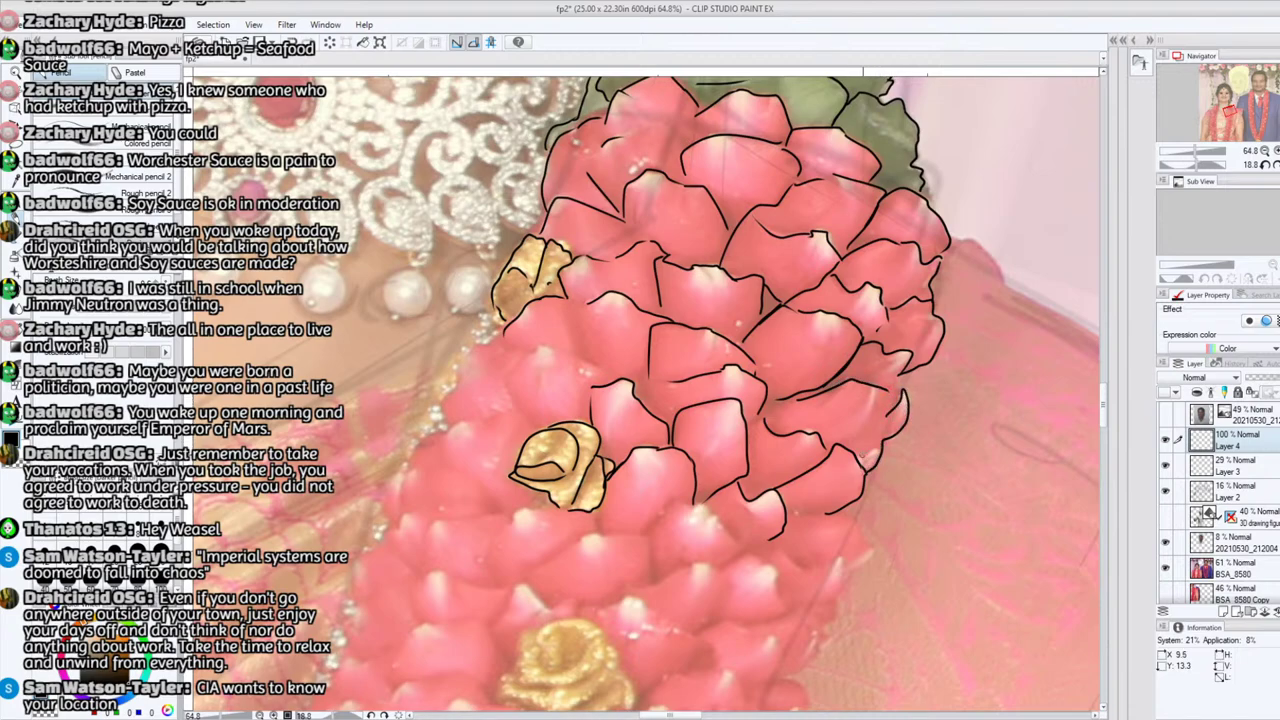
{"action": "left_click_drag", "start_coordinate": [890, 410], "coordinate": [874, 434]}
{"action": "left_click_drag", "start_coordinate": [886, 390], "coordinate": [901, 389]}
Step: Ink the petal just above the upper gold rose, and outline the second gold rose with its spiral and ruffled base
{"action": "left_click_drag", "start_coordinate": [1229, 111], "coordinate": [1227, 110]}
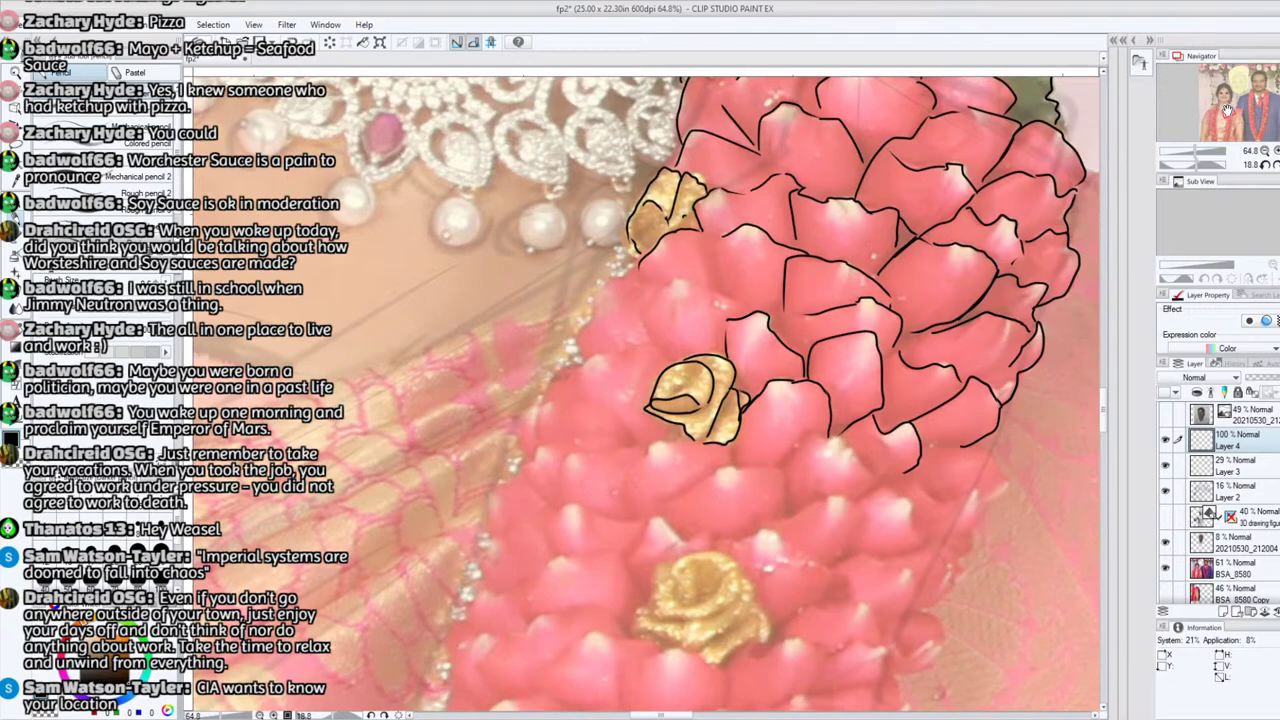
{"action": "mouse_move", "coordinate": [660, 350]}
{"action": "left_mouse_down"}
{"action": "mouse_move", "coordinate": [643, 313]}
{"action": "mouse_move", "coordinate": [651, 299]}
{"action": "mouse_move", "coordinate": [681, 280]}
{"action": "mouse_move", "coordinate": [718, 307]}
{"action": "left_mouse_up"}
{"action": "left_click_drag", "start_coordinate": [1205, 151], "coordinate": [1190, 152]}
{"action": "mouse_move", "coordinate": [1221, 100]}
{"action": "left_mouse_down"}
{"action": "mouse_move", "coordinate": [1220, 123]}
{"action": "mouse_move", "coordinate": [1252, 95]}
{"action": "mouse_move", "coordinate": [1233, 89]}
{"action": "mouse_move", "coordinate": [1250, 124]}
{"action": "mouse_move", "coordinate": [1226, 121]}
{"action": "mouse_move", "coordinate": [1187, 151]}
{"action": "mouse_move", "coordinate": [1228, 108]}
{"action": "left_mouse_up"}
{"action": "mouse_move", "coordinate": [546, 379]}
{"action": "left_mouse_down"}
{"action": "mouse_move", "coordinate": [529, 358]}
{"action": "mouse_move", "coordinate": [567, 334]}
{"action": "mouse_move", "coordinate": [594, 362]}
{"action": "mouse_move", "coordinate": [562, 390]}
{"action": "mouse_move", "coordinate": [526, 397]}
{"action": "mouse_move", "coordinate": [516, 378]}
{"action": "left_mouse_up"}
{"action": "mouse_move", "coordinate": [594, 363]}
{"action": "left_mouse_down"}
{"action": "mouse_move", "coordinate": [606, 373]}
{"action": "mouse_move", "coordinate": [562, 421]}
{"action": "mouse_move", "coordinate": [500, 398]}
{"action": "mouse_move", "coordinate": [514, 387]}
{"action": "left_mouse_up"}
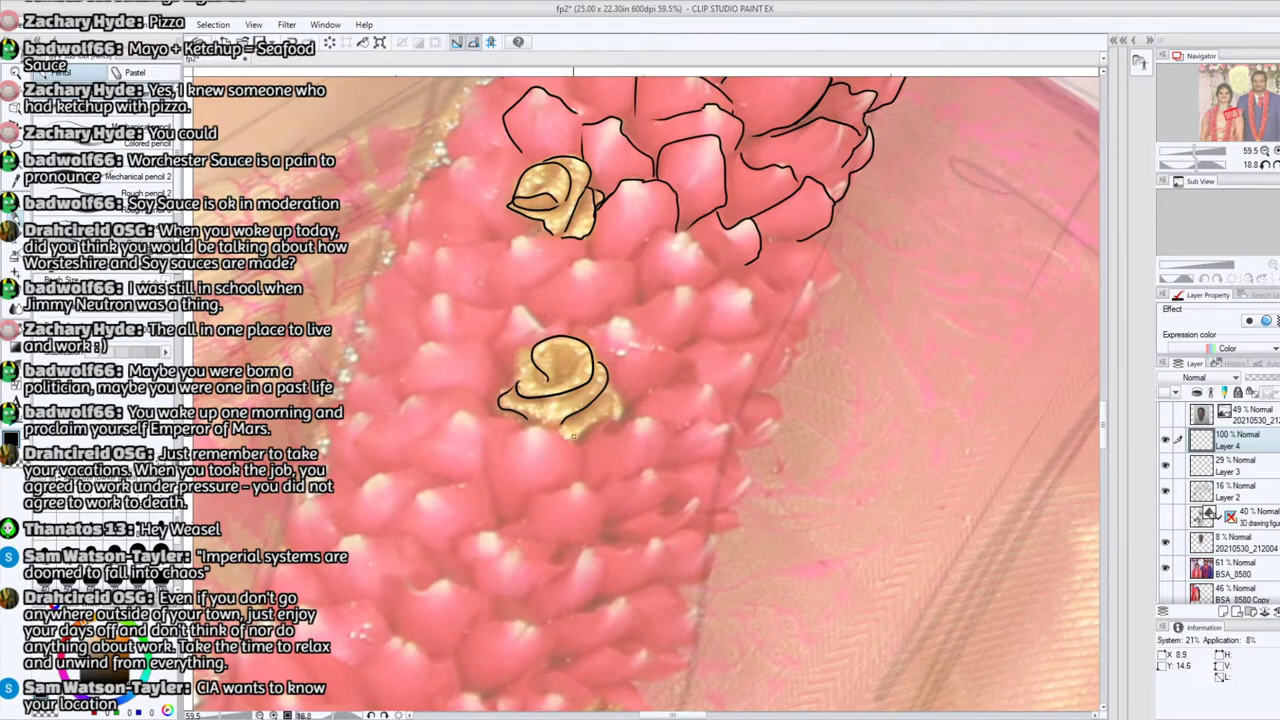
{"action": "mouse_move", "coordinate": [563, 424]}
{"action": "left_mouse_down"}
{"action": "mouse_move", "coordinate": [566, 440]}
{"action": "mouse_move", "coordinate": [617, 401]}
{"action": "mouse_move", "coordinate": [608, 393]}
{"action": "mouse_move", "coordinate": [619, 418]}
{"action": "mouse_move", "coordinate": [524, 423]}
{"action": "left_mouse_up"}
Step: Outline the petals between the two gold roses and across to the garland's outer edge
{"action": "mouse_move", "coordinate": [638, 298]}
{"action": "left_mouse_down"}
{"action": "mouse_move", "coordinate": [639, 272]}
{"action": "mouse_move", "coordinate": [620, 261]}
{"action": "mouse_move", "coordinate": [586, 260]}
{"action": "mouse_move", "coordinate": [524, 291]}
{"action": "left_mouse_up"}
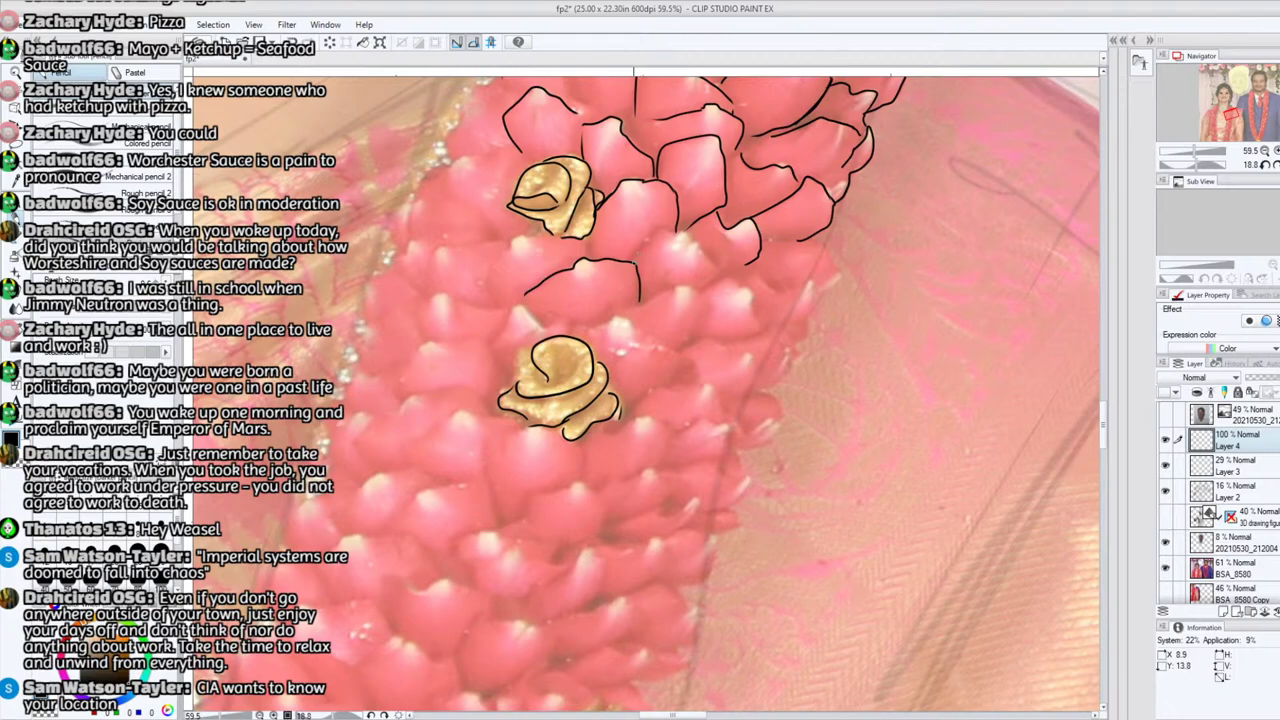
{"action": "mouse_move", "coordinate": [636, 262]}
{"action": "left_mouse_down"}
{"action": "mouse_move", "coordinate": [655, 237]}
{"action": "mouse_move", "coordinate": [683, 231]}
{"action": "mouse_move", "coordinate": [720, 268]}
{"action": "mouse_move", "coordinate": [708, 286]}
{"action": "left_mouse_up"}
{"action": "mouse_move", "coordinate": [626, 308]}
{"action": "left_mouse_down"}
{"action": "mouse_move", "coordinate": [698, 285]}
{"action": "mouse_move", "coordinate": [708, 300]}
{"action": "mouse_move", "coordinate": [736, 280]}
{"action": "mouse_move", "coordinate": [765, 334]}
{"action": "mouse_move", "coordinate": [701, 338]}
{"action": "mouse_move", "coordinate": [751, 355]}
{"action": "mouse_move", "coordinate": [757, 390]}
{"action": "mouse_move", "coordinate": [775, 386]}
{"action": "mouse_move", "coordinate": [793, 365]}
{"action": "mouse_move", "coordinate": [770, 336]}
{"action": "mouse_move", "coordinate": [795, 347]}
{"action": "mouse_move", "coordinate": [777, 333]}
{"action": "mouse_move", "coordinate": [820, 298]}
{"action": "mouse_move", "coordinate": [765, 285]}
{"action": "mouse_move", "coordinate": [838, 276]}
{"action": "mouse_move", "coordinate": [828, 244]}
{"action": "mouse_move", "coordinate": [768, 240]}
{"action": "left_mouse_up"}
Step: Ink the petals along the garland's necklace-side edge, from the small gold ornament down past the upper gold rose
{"action": "left_click_drag", "start_coordinate": [1233, 114], "coordinate": [1228, 109]}
{"action": "mouse_move", "coordinate": [543, 505]}
{"action": "left_mouse_down"}
{"action": "mouse_move", "coordinate": [550, 452]}
{"action": "mouse_move", "coordinate": [598, 410]}
{"action": "left_mouse_up"}
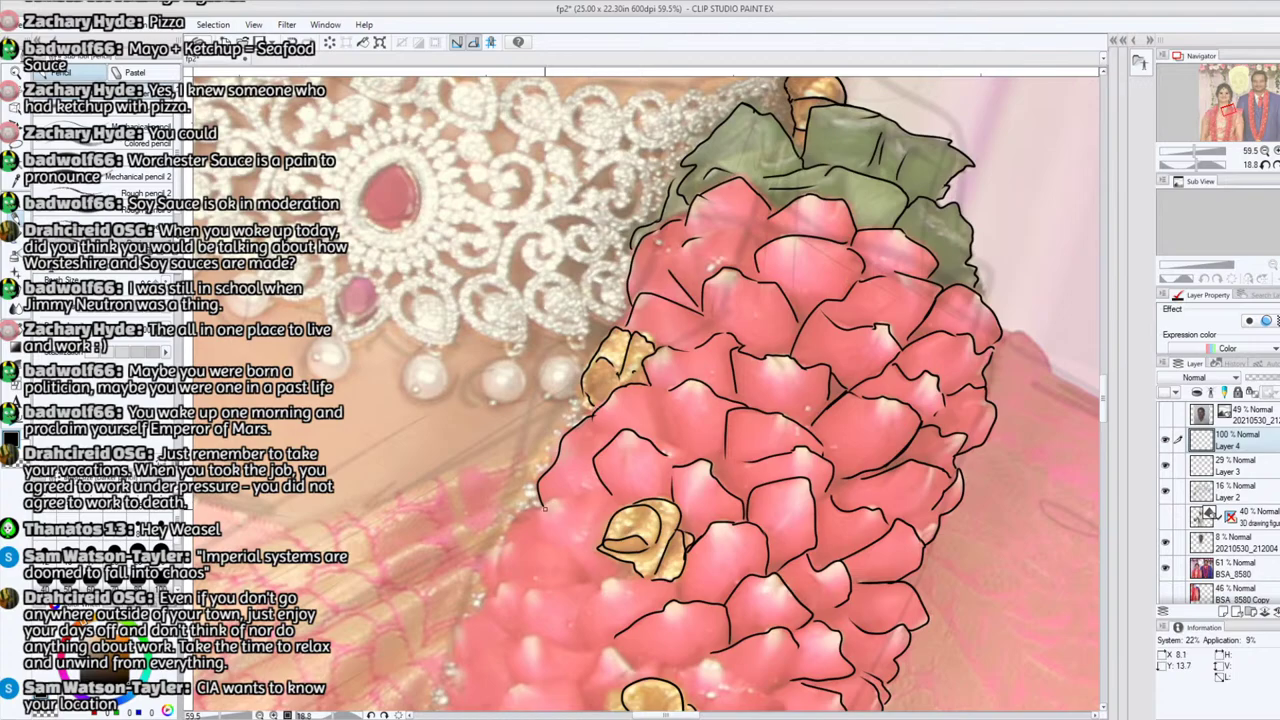
{"action": "left_click_drag", "start_coordinate": [545, 508], "coordinate": [606, 490]}
{"action": "left_click_drag", "start_coordinate": [1228, 108], "coordinate": [1229, 114]}
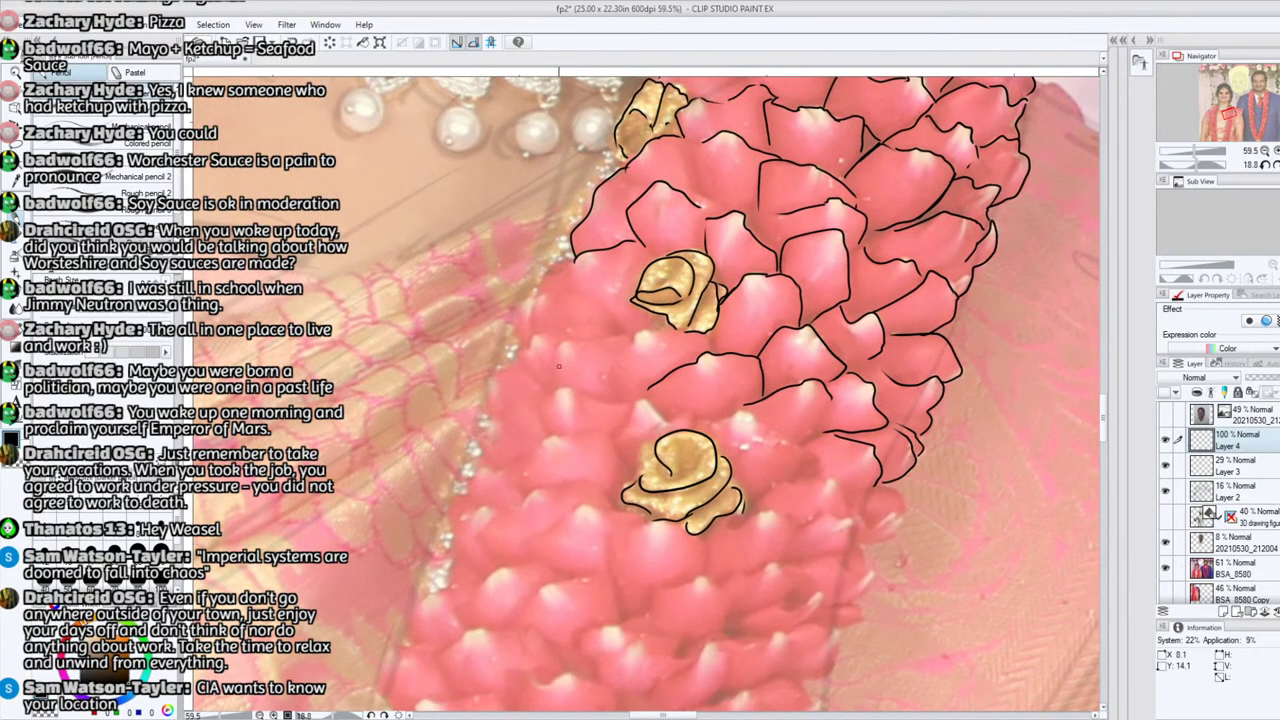
{"action": "mouse_move", "coordinate": [549, 386]}
{"action": "left_mouse_down"}
{"action": "mouse_move", "coordinate": [556, 354]}
{"action": "mouse_move", "coordinate": [618, 329]}
{"action": "mouse_move", "coordinate": [626, 304]}
{"action": "mouse_move", "coordinate": [623, 324]}
{"action": "mouse_move", "coordinate": [607, 332]}
{"action": "mouse_move", "coordinate": [576, 267]}
{"action": "left_mouse_up"}
{"action": "mouse_move", "coordinate": [516, 356]}
{"action": "left_mouse_down"}
{"action": "mouse_move", "coordinate": [582, 336]}
{"action": "mouse_move", "coordinate": [533, 301]}
{"action": "mouse_move", "coordinate": [579, 298]}
{"action": "left_mouse_up"}
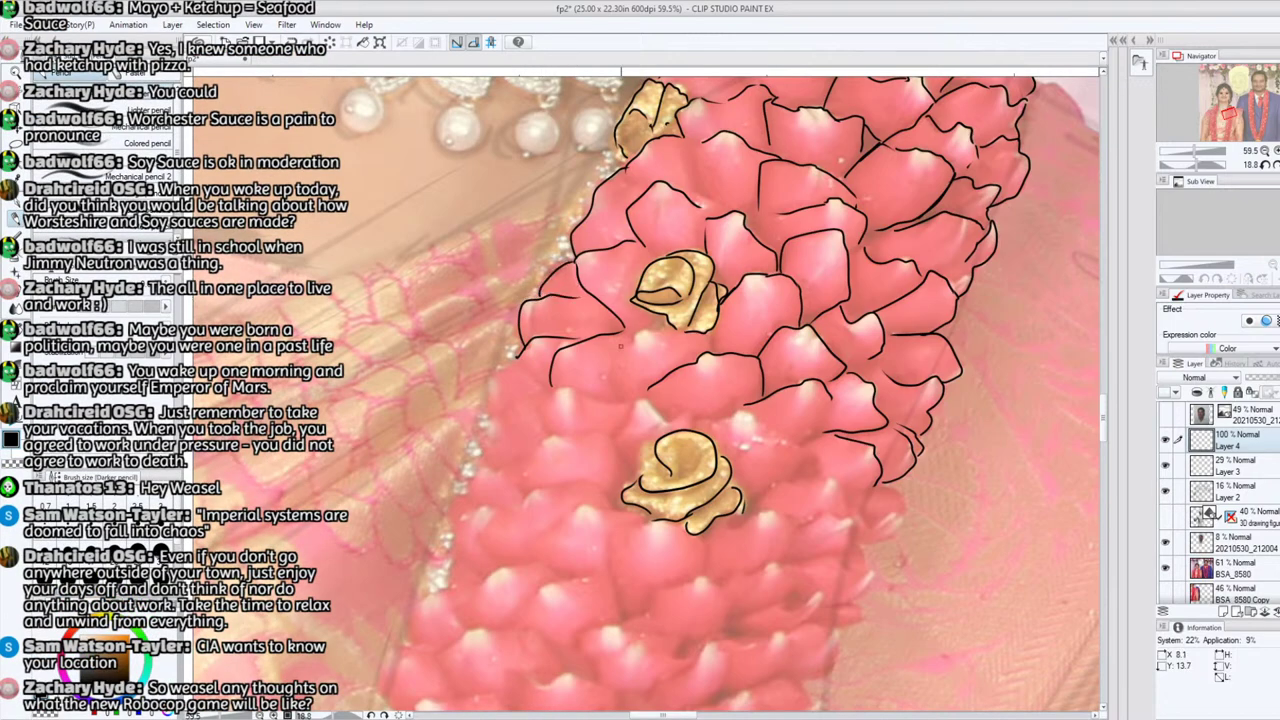
Step: Outline the remaining petals above and around the second gold rose, out to the garland's inner edge
{"action": "mouse_move", "coordinate": [615, 402]}
{"action": "left_mouse_down"}
{"action": "mouse_move", "coordinate": [626, 350]}
{"action": "mouse_move", "coordinate": [682, 325]}
{"action": "left_mouse_up"}
{"action": "mouse_move", "coordinate": [547, 436]}
{"action": "left_mouse_down"}
{"action": "mouse_move", "coordinate": [553, 395]}
{"action": "mouse_move", "coordinate": [569, 390]}
{"action": "mouse_move", "coordinate": [627, 407]}
{"action": "mouse_move", "coordinate": [744, 410]}
{"action": "mouse_move", "coordinate": [812, 462]}
{"action": "left_mouse_up"}
{"action": "mouse_move", "coordinate": [520, 496]}
{"action": "left_mouse_down"}
{"action": "mouse_move", "coordinate": [527, 451]}
{"action": "mouse_move", "coordinate": [559, 436]}
{"action": "mouse_move", "coordinate": [598, 443]}
{"action": "mouse_move", "coordinate": [618, 476]}
{"action": "left_mouse_up"}
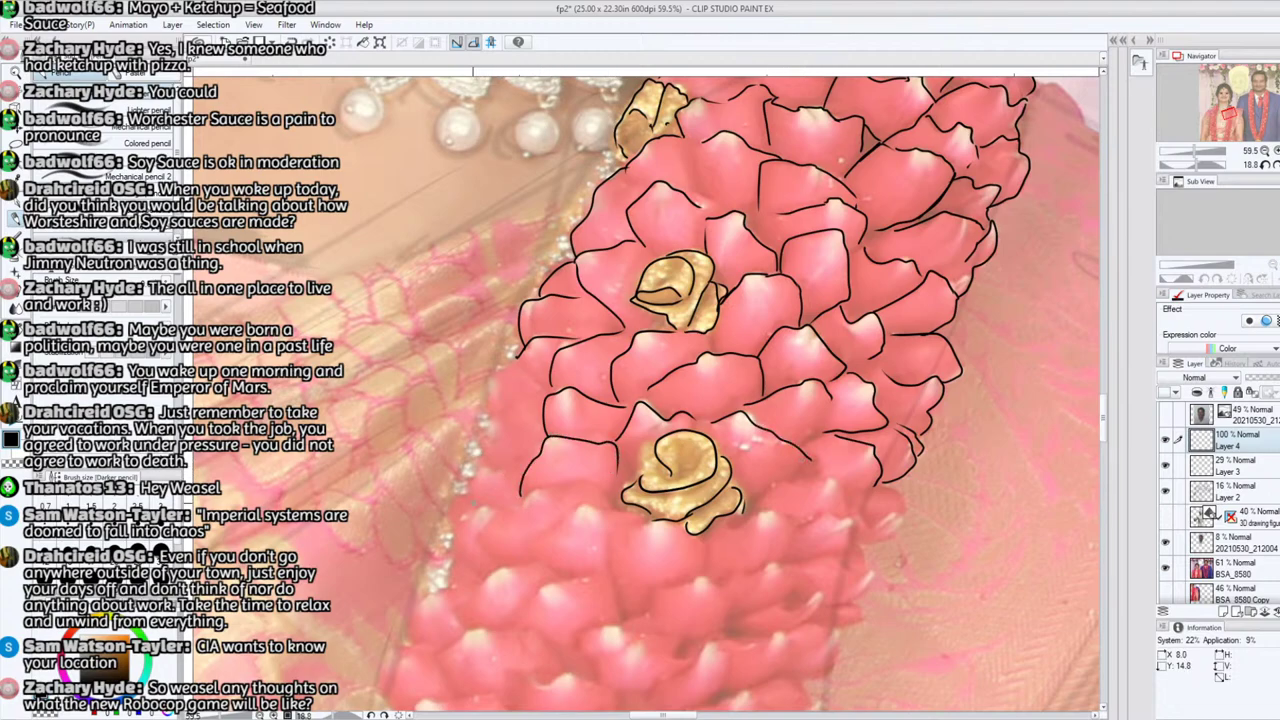
{"action": "mouse_move", "coordinate": [470, 498]}
{"action": "left_mouse_down"}
{"action": "mouse_move", "coordinate": [527, 461]}
{"action": "mouse_move", "coordinate": [480, 446]}
{"action": "mouse_move", "coordinate": [488, 418]}
{"action": "mouse_move", "coordinate": [535, 411]}
{"action": "mouse_move", "coordinate": [500, 374]}
{"action": "mouse_move", "coordinate": [516, 357]}
{"action": "left_mouse_up"}
Step: Ink the petals beside and below the second gold rose, out to the small curled petals on the outer edge
{"action": "left_click_drag", "start_coordinate": [1224, 111], "coordinate": [1225, 115]}
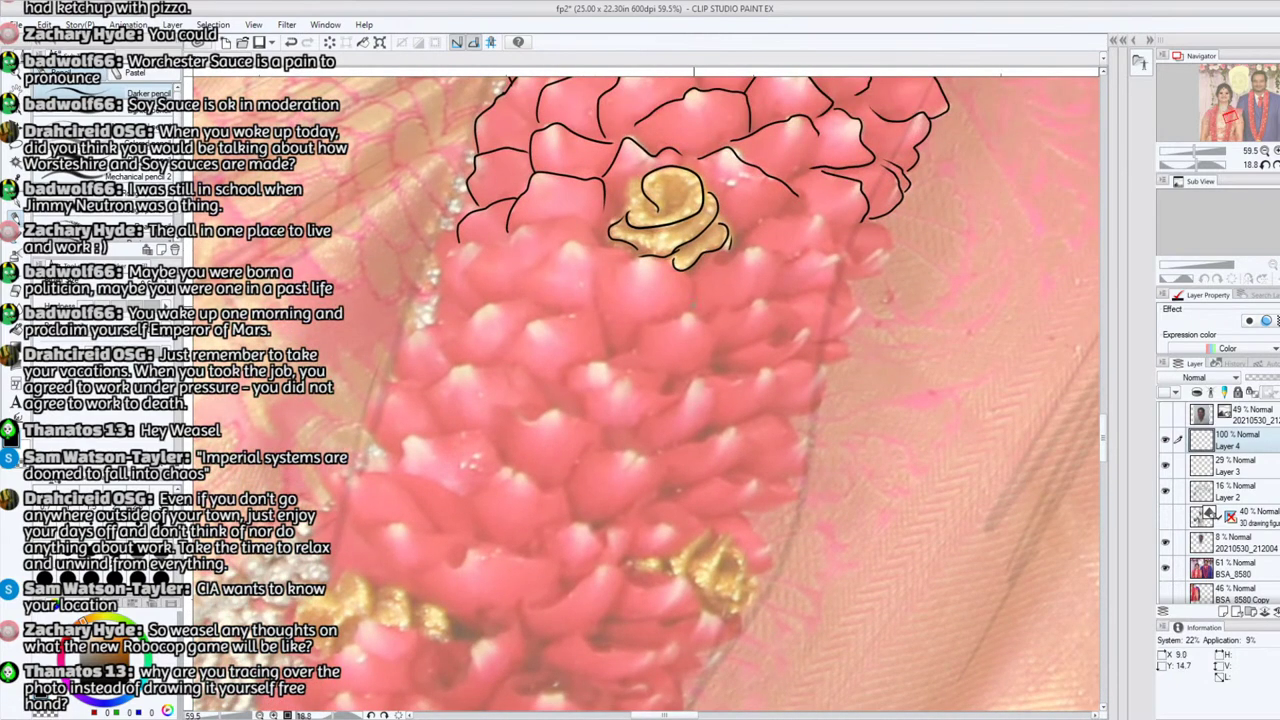
{"action": "mouse_move", "coordinate": [692, 312]}
{"action": "left_mouse_down"}
{"action": "mouse_move", "coordinate": [699, 263]}
{"action": "mouse_move", "coordinate": [745, 247]}
{"action": "mouse_move", "coordinate": [775, 254]}
{"action": "mouse_move", "coordinate": [776, 294]}
{"action": "left_mouse_up"}
{"action": "mouse_move", "coordinate": [738, 247]}
{"action": "left_mouse_down"}
{"action": "mouse_move", "coordinate": [787, 216]}
{"action": "mouse_move", "coordinate": [826, 225]}
{"action": "mouse_move", "coordinate": [830, 242]}
{"action": "mouse_move", "coordinate": [810, 252]}
{"action": "mouse_move", "coordinate": [839, 276]}
{"action": "mouse_move", "coordinate": [787, 297]}
{"action": "mouse_move", "coordinate": [860, 308]}
{"action": "mouse_move", "coordinate": [828, 338]}
{"action": "left_mouse_up"}
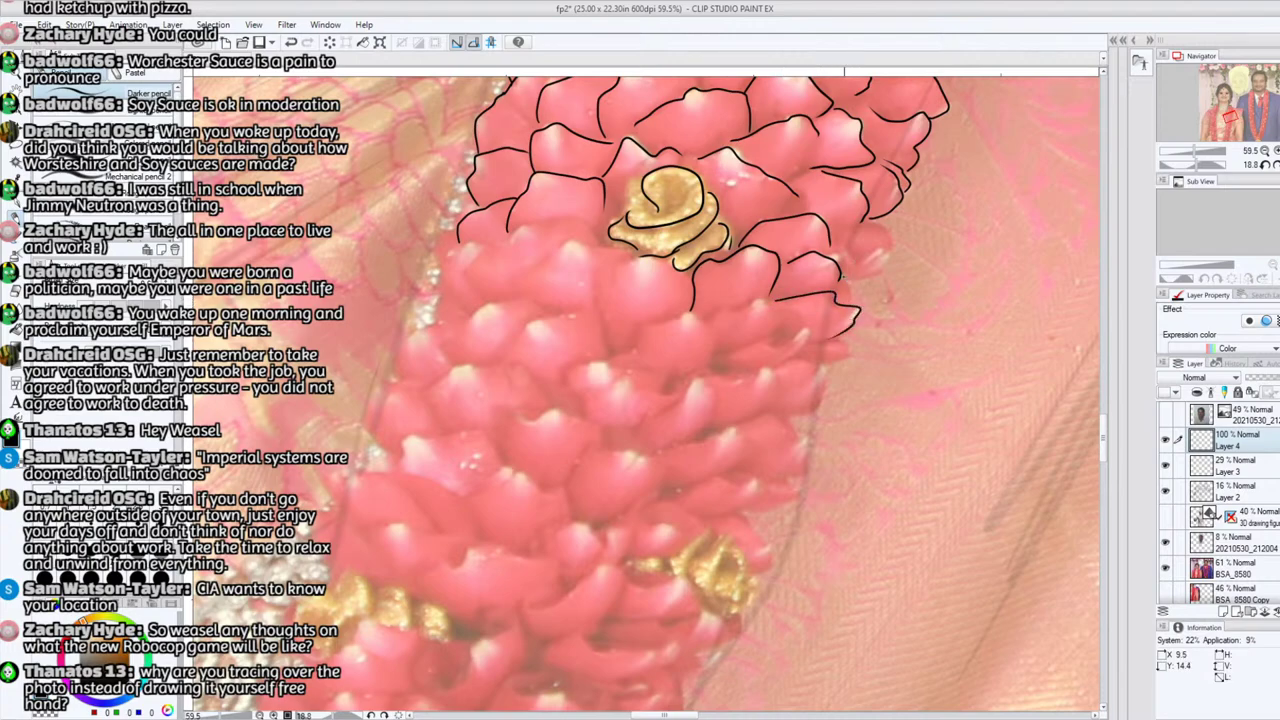
{"action": "mouse_move", "coordinate": [842, 276]}
{"action": "left_mouse_down"}
{"action": "mouse_move", "coordinate": [884, 262]}
{"action": "mouse_move", "coordinate": [887, 232]}
{"action": "mouse_move", "coordinate": [862, 221]}
{"action": "left_mouse_up"}
{"action": "left_click_drag", "start_coordinate": [844, 282], "coordinate": [850, 300]}
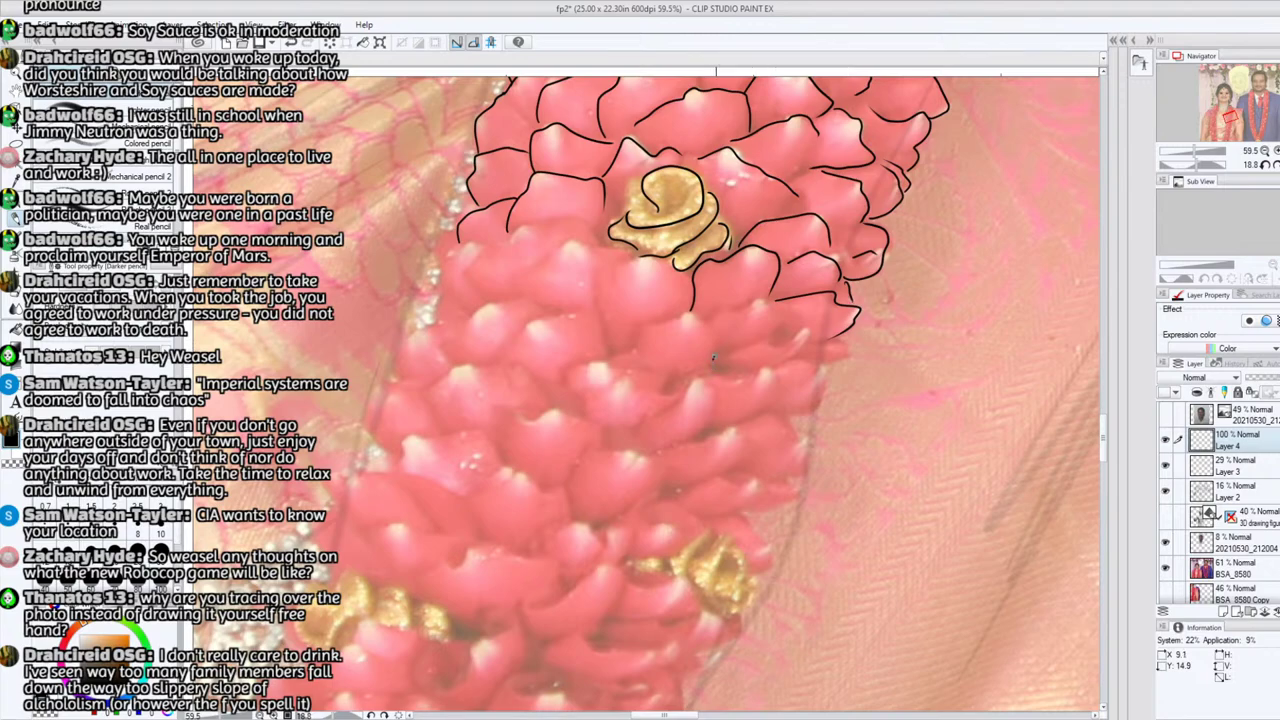
Step: Ink the petals below the second gold rose on the garland's outer half, down to the gold rose on the outer edge
{"action": "left_click_drag", "start_coordinate": [712, 358], "coordinate": [810, 340]}
{"action": "mouse_move", "coordinate": [710, 377]}
{"action": "left_mouse_down"}
{"action": "mouse_move", "coordinate": [768, 368]}
{"action": "mouse_move", "coordinate": [769, 394]}
{"action": "mouse_move", "coordinate": [740, 421]}
{"action": "left_mouse_up"}
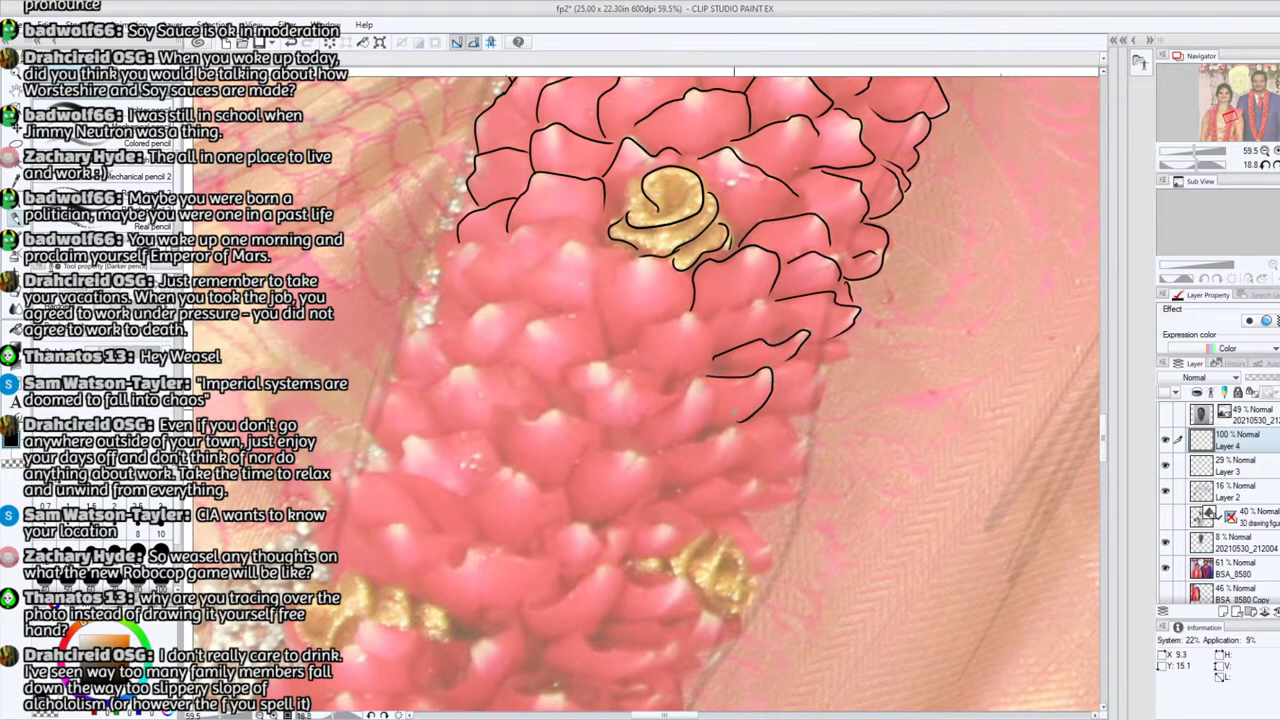
{"action": "mouse_move", "coordinate": [648, 418]}
{"action": "left_mouse_down"}
{"action": "mouse_move", "coordinate": [705, 380]}
{"action": "mouse_move", "coordinate": [707, 421]}
{"action": "mouse_move", "coordinate": [683, 440]}
{"action": "left_mouse_up"}
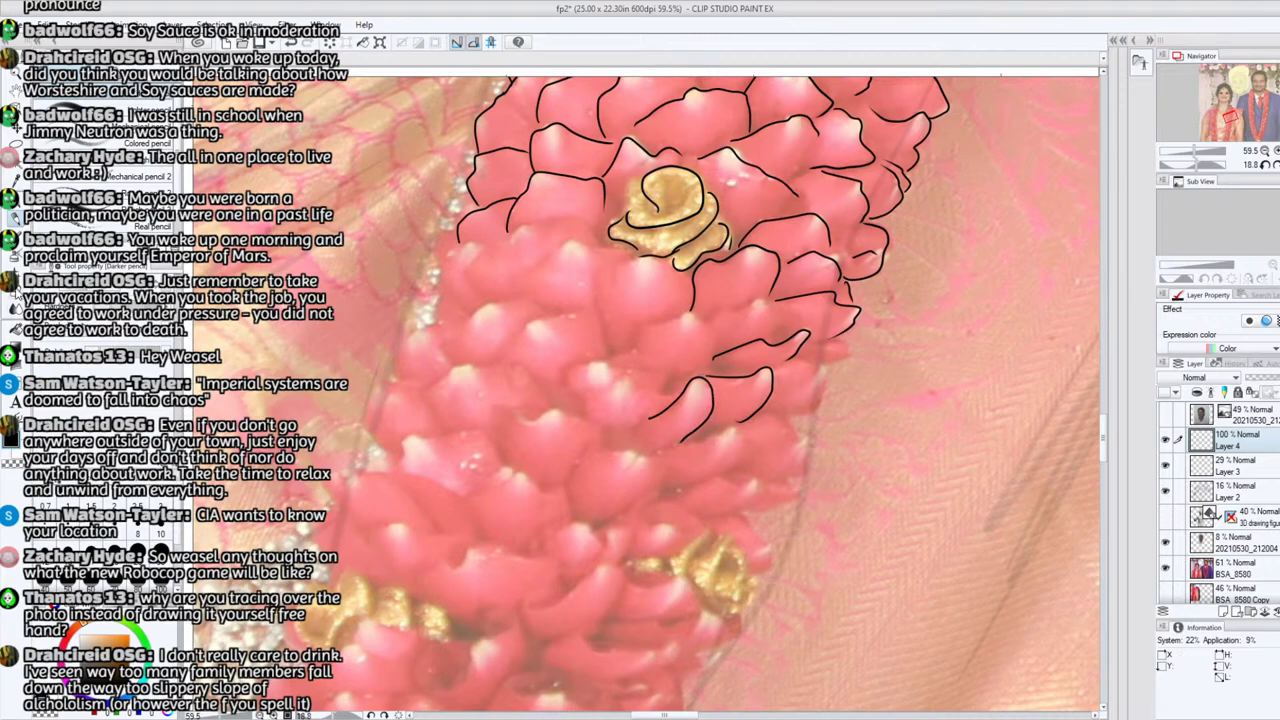
{"action": "key", "text": "e"}
{"action": "mouse_move", "coordinate": [700, 397]}
{"action": "left_mouse_down"}
{"action": "mouse_move", "coordinate": [686, 432]}
{"action": "mouse_move", "coordinate": [704, 395]}
{"action": "mouse_move", "coordinate": [656, 410]}
{"action": "mouse_move", "coordinate": [697, 378]}
{"action": "mouse_move", "coordinate": [712, 390]}
{"action": "mouse_move", "coordinate": [674, 446]}
{"action": "mouse_move", "coordinate": [728, 427]}
{"action": "mouse_move", "coordinate": [742, 446]}
{"action": "mouse_move", "coordinate": [724, 471]}
{"action": "left_mouse_up"}
{"action": "left_click", "coordinate": [18, 222]}
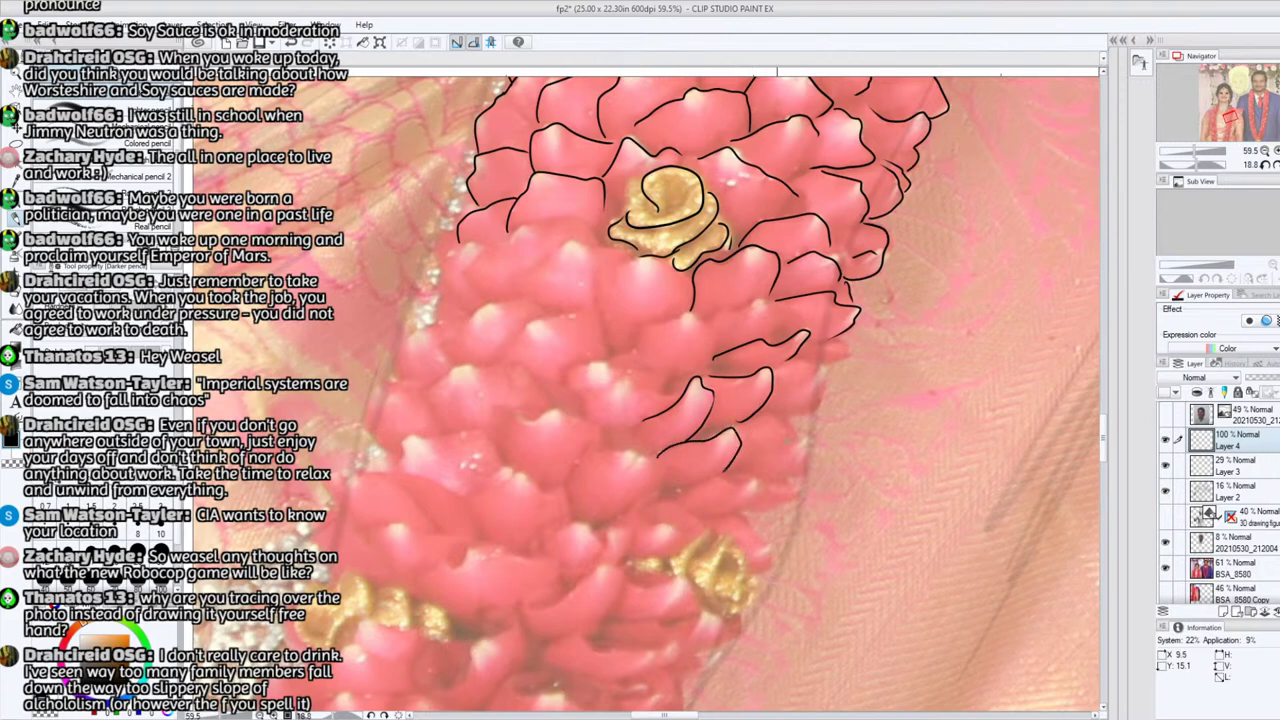
{"action": "mouse_move", "coordinate": [767, 412]}
{"action": "left_mouse_down"}
{"action": "mouse_move", "coordinate": [800, 441]}
{"action": "mouse_move", "coordinate": [784, 480]}
{"action": "mouse_move", "coordinate": [796, 440]}
{"action": "left_mouse_up"}
{"action": "mouse_move", "coordinate": [707, 518]}
{"action": "left_mouse_down"}
{"action": "mouse_move", "coordinate": [752, 484]}
{"action": "mouse_move", "coordinate": [726, 479]}
{"action": "mouse_move", "coordinate": [682, 503]}
{"action": "mouse_move", "coordinate": [700, 483]}
{"action": "mouse_move", "coordinate": [770, 508]}
{"action": "mouse_move", "coordinate": [786, 479]}
{"action": "mouse_move", "coordinate": [730, 478]}
{"action": "left_mouse_up"}
{"action": "mouse_move", "coordinate": [780, 414]}
{"action": "left_mouse_down"}
{"action": "mouse_move", "coordinate": [814, 405]}
{"action": "mouse_move", "coordinate": [824, 367]}
{"action": "mouse_move", "coordinate": [791, 362]}
{"action": "mouse_move", "coordinate": [830, 358]}
{"action": "mouse_move", "coordinate": [848, 340]}
{"action": "left_mouse_up"}
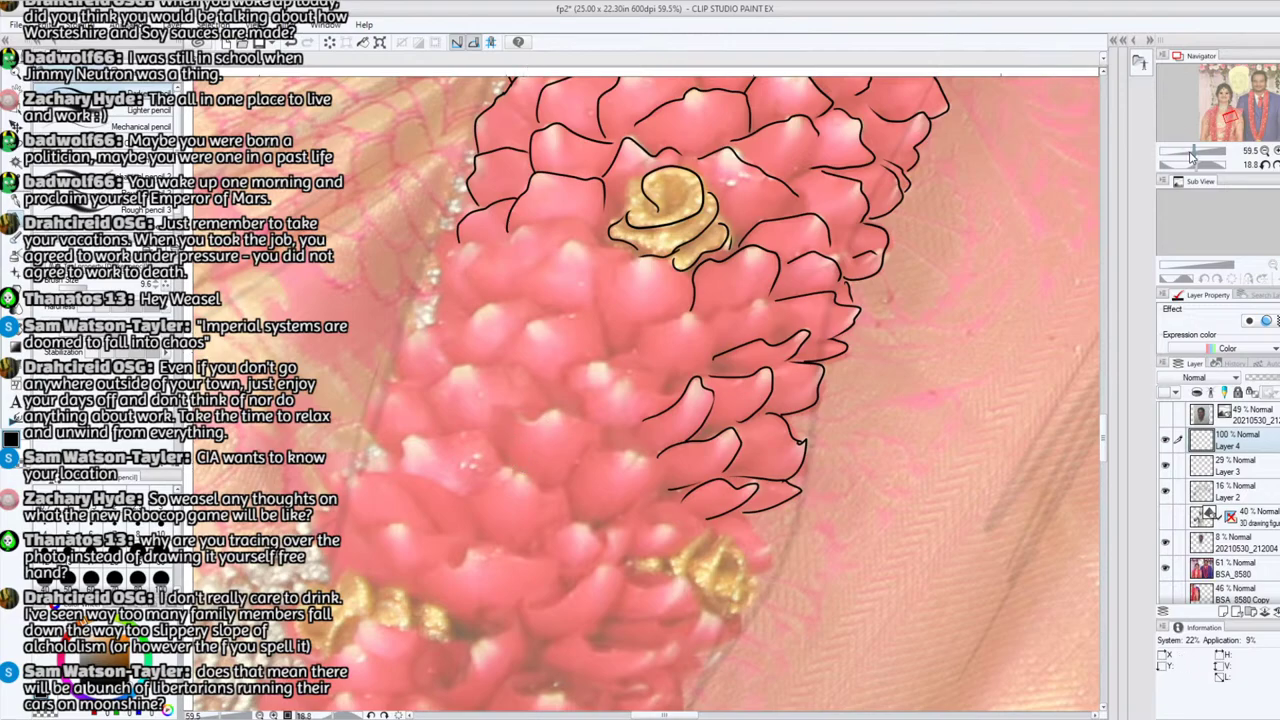
Step: Outline the folded gold rose at the garland's outer edge, just below the newly inked petals
{"action": "mouse_move", "coordinate": [1192, 152]}
{"action": "left_mouse_down"}
{"action": "mouse_move", "coordinate": [1206, 148]}
{"action": "mouse_move", "coordinate": [1190, 151]}
{"action": "left_mouse_up"}
{"action": "left_click_drag", "start_coordinate": [1231, 105], "coordinate": [1223, 126]}
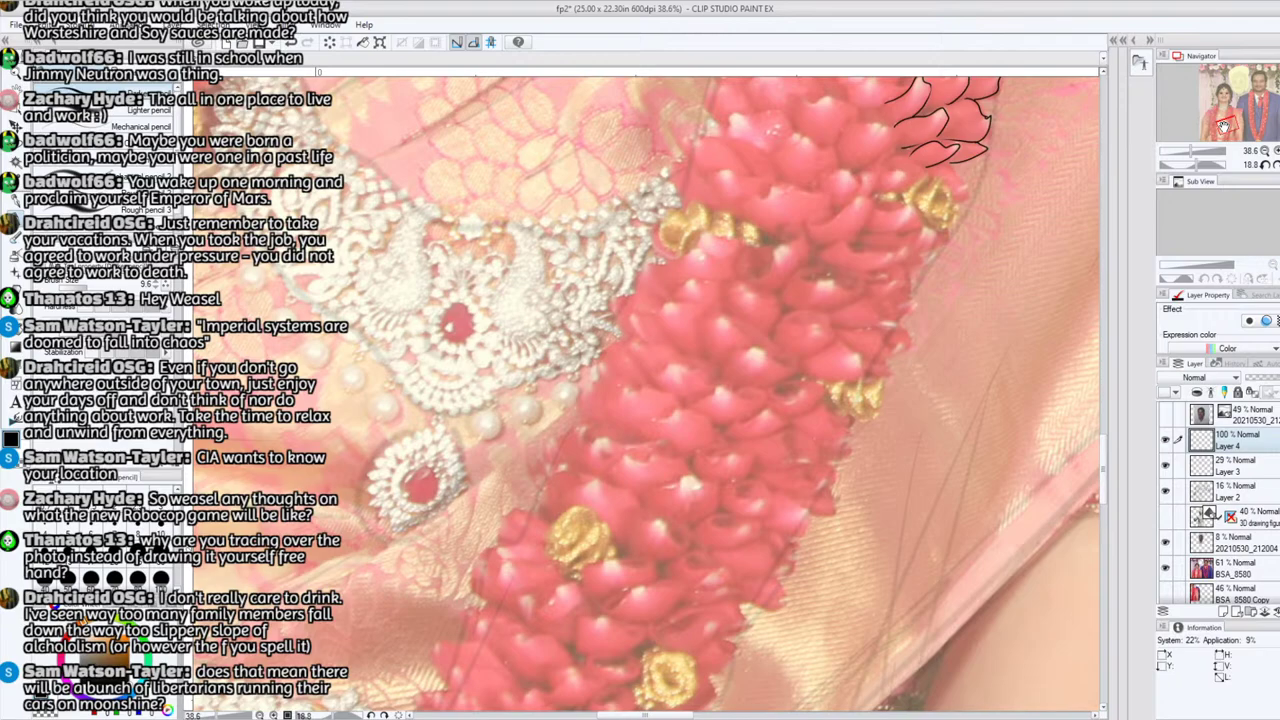
{"action": "left_click_drag", "start_coordinate": [1207, 155], "coordinate": [1227, 111]}
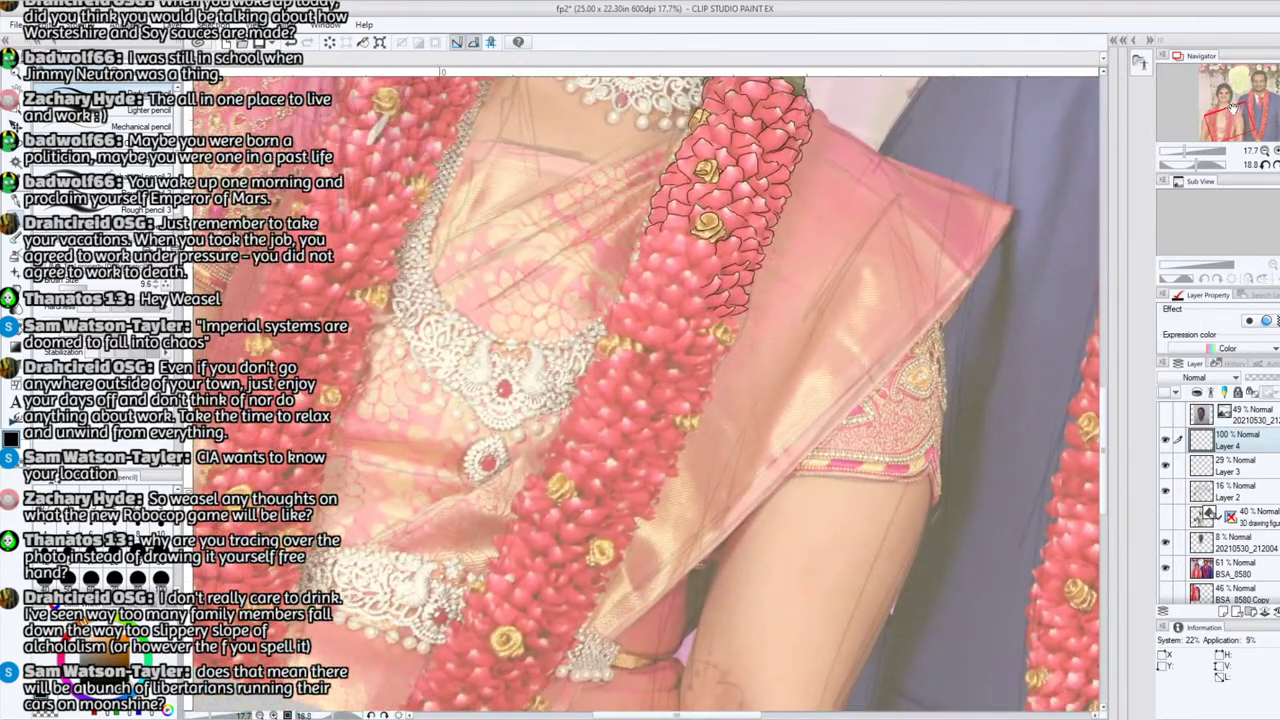
{"action": "left_click_drag", "start_coordinate": [1187, 157], "coordinate": [1224, 120]}
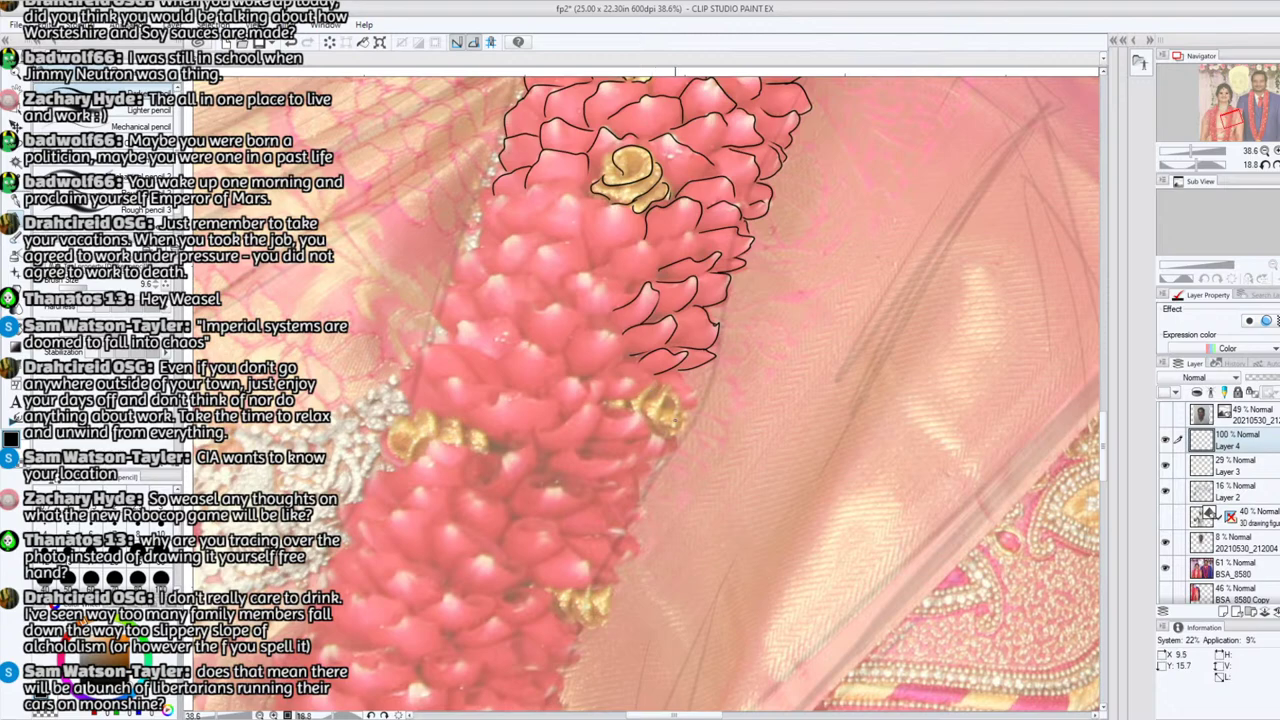
{"action": "mouse_move", "coordinate": [675, 424]}
{"action": "left_mouse_down"}
{"action": "mouse_move", "coordinate": [676, 401]}
{"action": "mouse_move", "coordinate": [658, 425]}
{"action": "mouse_move", "coordinate": [655, 396]}
{"action": "mouse_move", "coordinate": [668, 389]}
{"action": "left_mouse_up"}
{"action": "mouse_move", "coordinate": [676, 432]}
{"action": "left_mouse_down"}
{"action": "mouse_move", "coordinate": [690, 388]}
{"action": "mouse_move", "coordinate": [674, 374]}
{"action": "mouse_move", "coordinate": [648, 387]}
{"action": "left_mouse_up"}
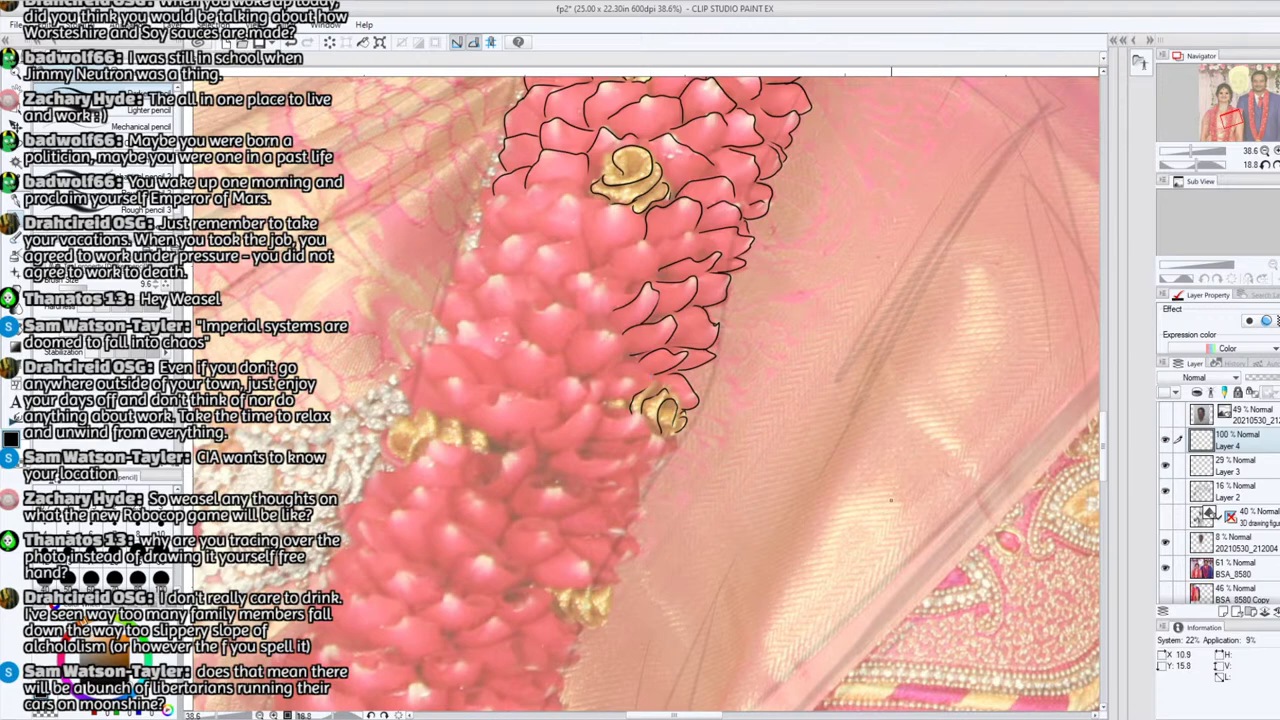
{"action": "mouse_move", "coordinate": [898, 526]}
{"action": "left_mouse_down"}
{"action": "mouse_move", "coordinate": [815, 546]}
{"action": "mouse_move", "coordinate": [803, 405]}
{"action": "mouse_move", "coordinate": [930, 515]}
{"action": "mouse_move", "coordinate": [808, 470]}
{"action": "left_mouse_up"}
{"action": "mouse_move", "coordinate": [946, 392]}
{"action": "left_mouse_down"}
{"action": "mouse_move", "coordinate": [852, 300]}
{"action": "mouse_move", "coordinate": [888, 376]}
{"action": "left_mouse_up"}
{"action": "mouse_move", "coordinate": [931, 618]}
{"action": "left_mouse_down"}
{"action": "mouse_move", "coordinate": [959, 501]}
{"action": "mouse_move", "coordinate": [1002, 621]}
{"action": "mouse_move", "coordinate": [891, 596]}
{"action": "mouse_move", "coordinate": [855, 519]}
{"action": "left_mouse_up"}
{"action": "mouse_move", "coordinate": [746, 636]}
{"action": "left_mouse_down"}
{"action": "mouse_move", "coordinate": [804, 590]}
{"action": "mouse_move", "coordinate": [722, 584]}
{"action": "left_mouse_up"}
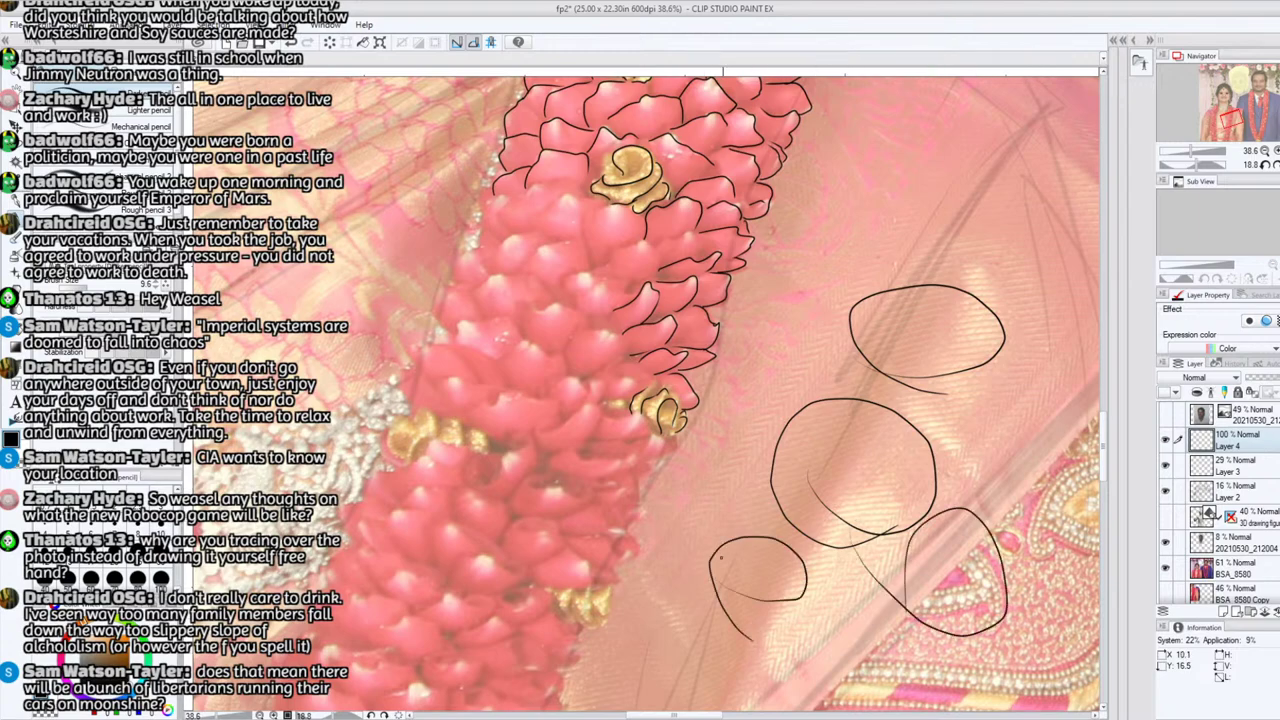
{"action": "mouse_move", "coordinate": [896, 250]}
{"action": "left_mouse_down"}
{"action": "mouse_move", "coordinate": [857, 195]}
{"action": "mouse_move", "coordinate": [891, 174]}
{"action": "mouse_move", "coordinate": [930, 226]}
{"action": "left_mouse_up"}
{"action": "mouse_move", "coordinate": [974, 466]}
{"action": "left_mouse_down"}
{"action": "mouse_move", "coordinate": [960, 421]}
{"action": "mouse_move", "coordinate": [990, 402]}
{"action": "mouse_move", "coordinate": [1018, 410]}
{"action": "mouse_move", "coordinate": [1022, 456]}
{"action": "mouse_move", "coordinate": [975, 469]}
{"action": "left_mouse_up"}
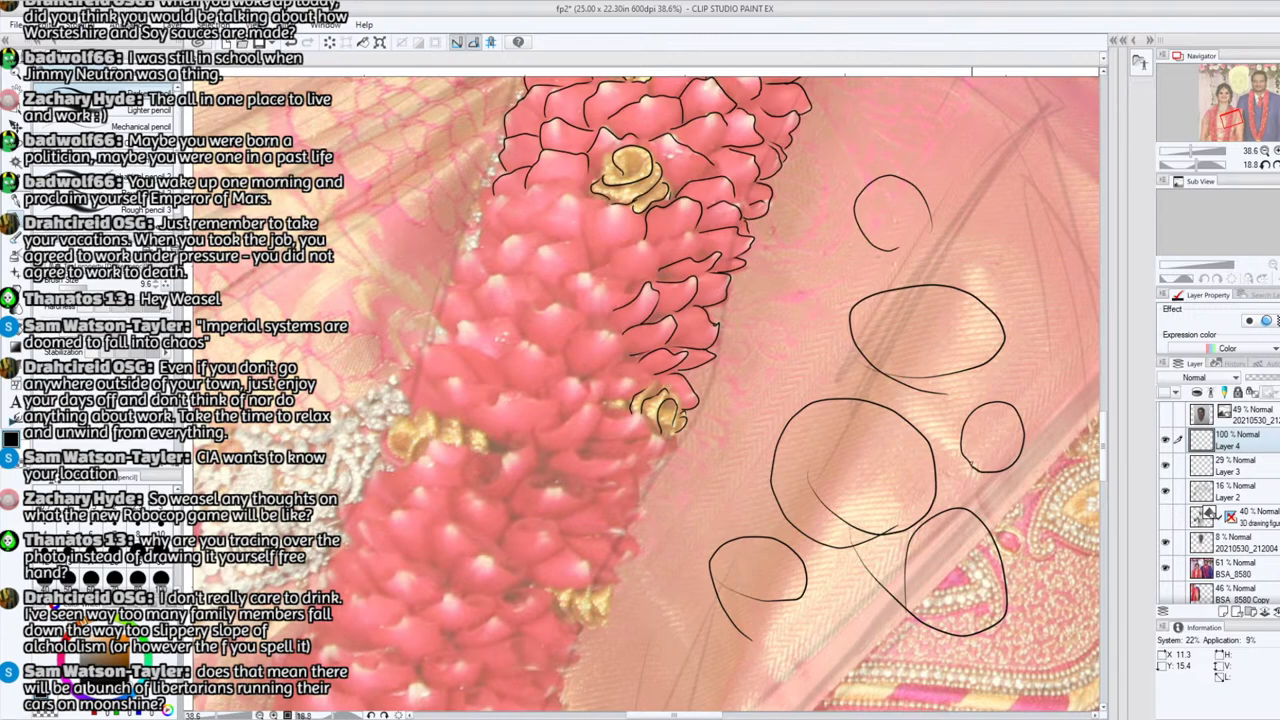
{"action": "key", "text": "e"}
{"action": "mouse_move", "coordinate": [718, 614]}
{"action": "left_mouse_down"}
{"action": "mouse_move", "coordinate": [825, 410]}
{"action": "mouse_move", "coordinate": [950, 250]}
{"action": "mouse_move", "coordinate": [800, 600]}
{"action": "mouse_move", "coordinate": [955, 457]}
{"action": "mouse_move", "coordinate": [995, 635]}
{"action": "left_mouse_up"}
{"action": "left_click", "coordinate": [108, 284]}
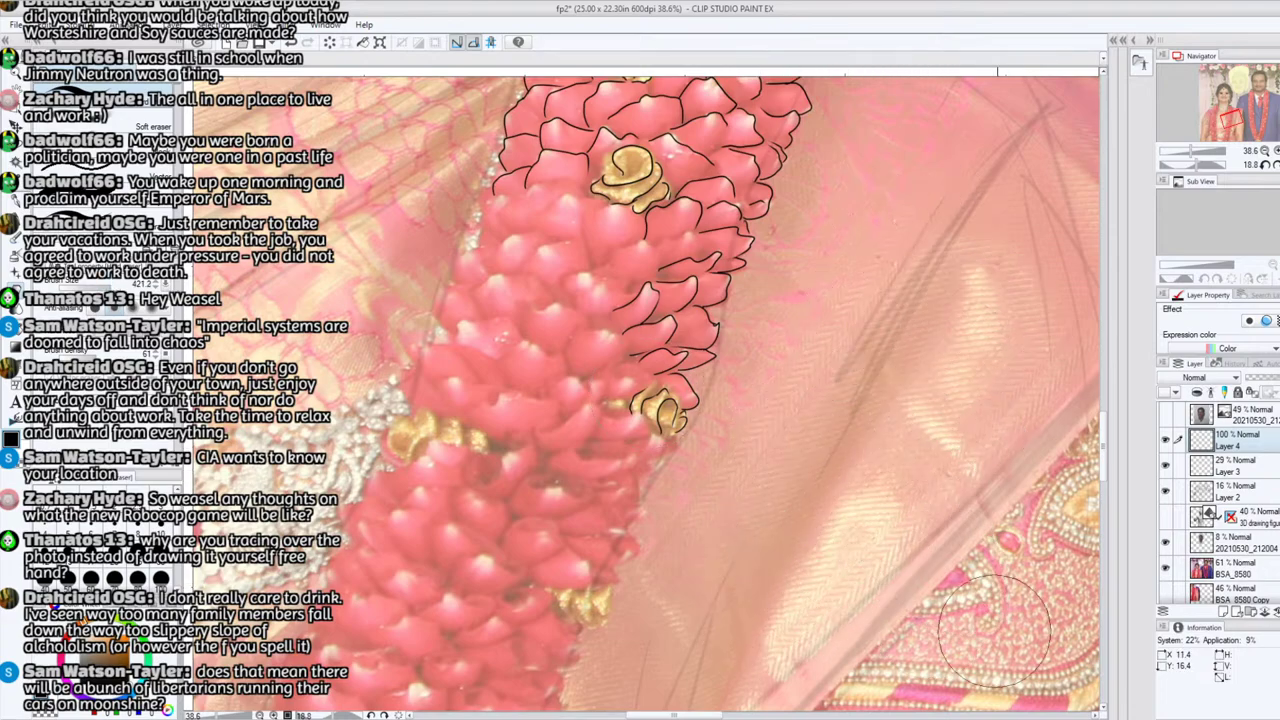
{"action": "left_click_drag", "start_coordinate": [1237, 122], "coordinate": [1235, 125]}
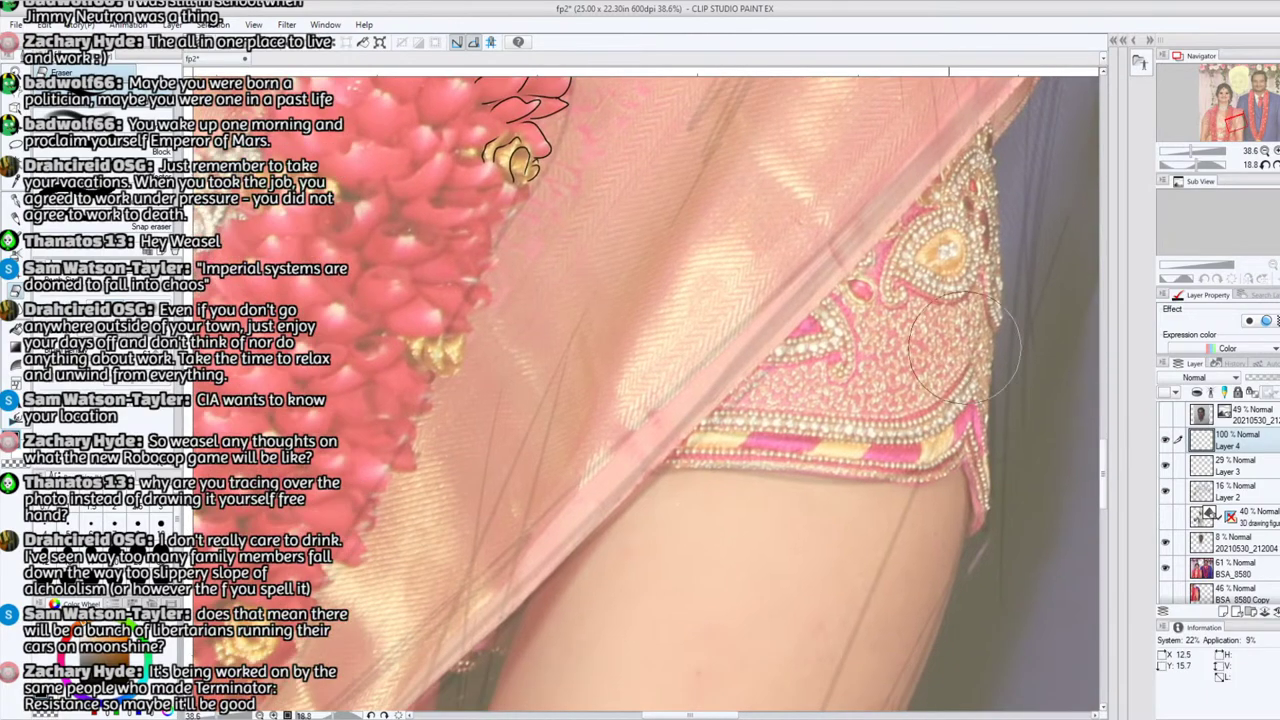
{"action": "key", "text": "p"}
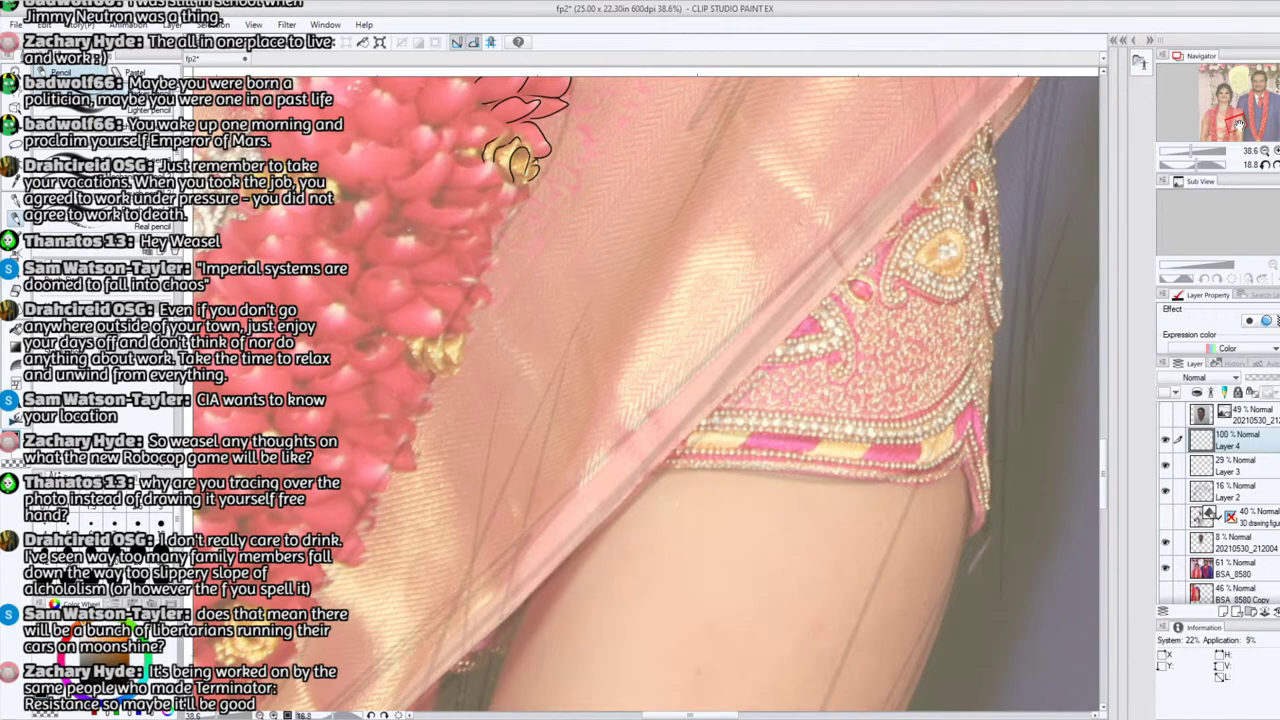
Step: Hide the BSA_8580 photo layer to check the line art on its own, and show the photo again
{"action": "mouse_move", "coordinate": [1240, 126]}
{"action": "left_mouse_down"}
{"action": "mouse_move", "coordinate": [1226, 140]}
{"action": "mouse_move", "coordinate": [1228, 113]}
{"action": "left_mouse_up"}
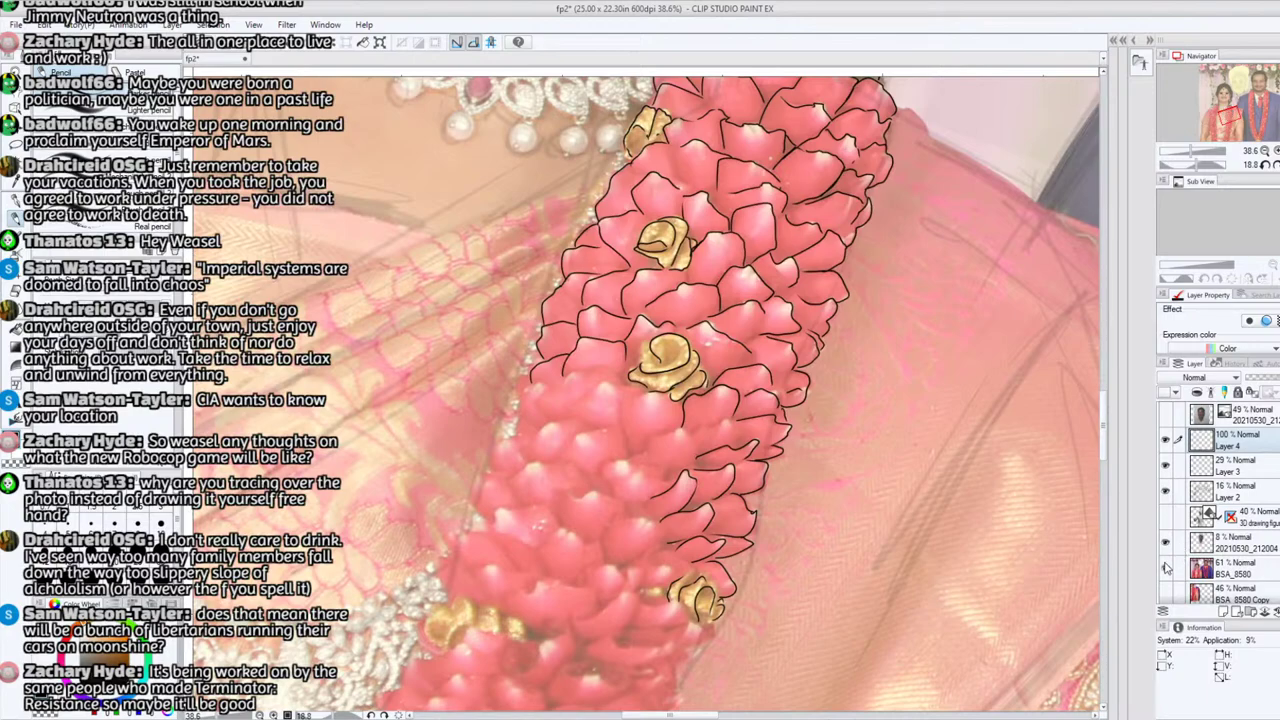
{"action": "left_click", "coordinate": [1165, 566]}
{"action": "left_click", "coordinate": [1175, 152]}
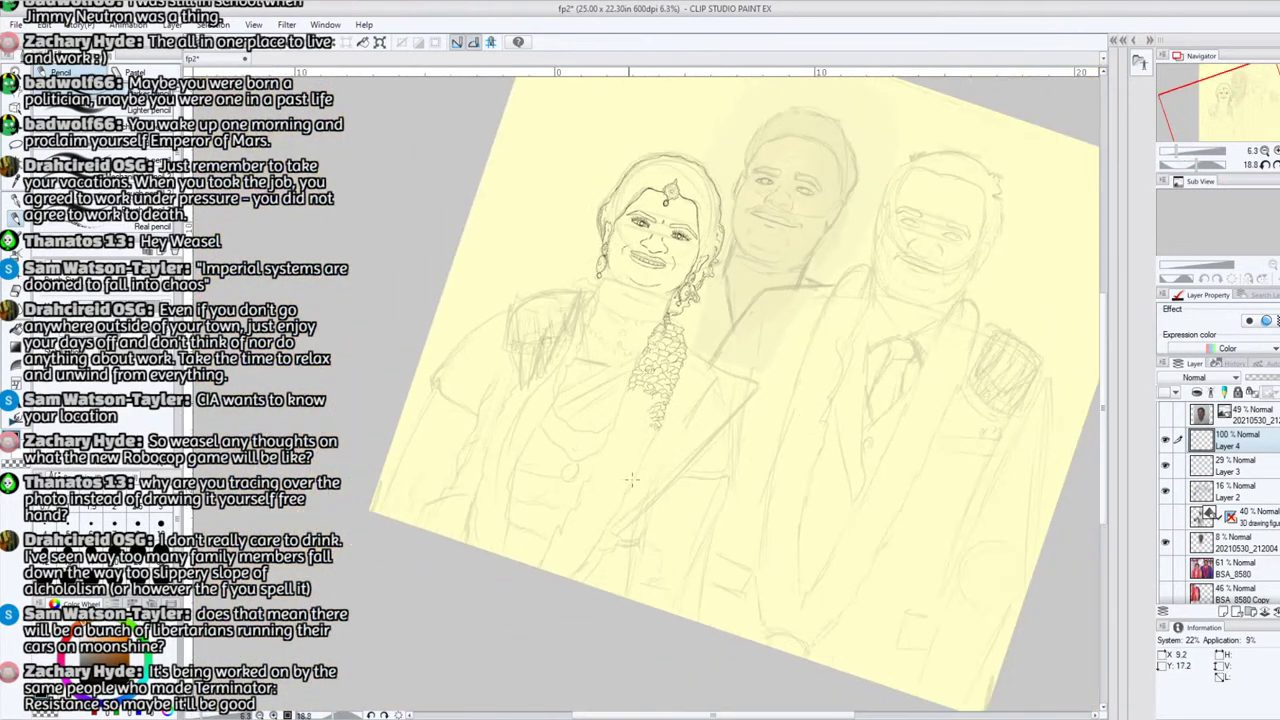
{"action": "left_click", "coordinate": [1182, 152]}
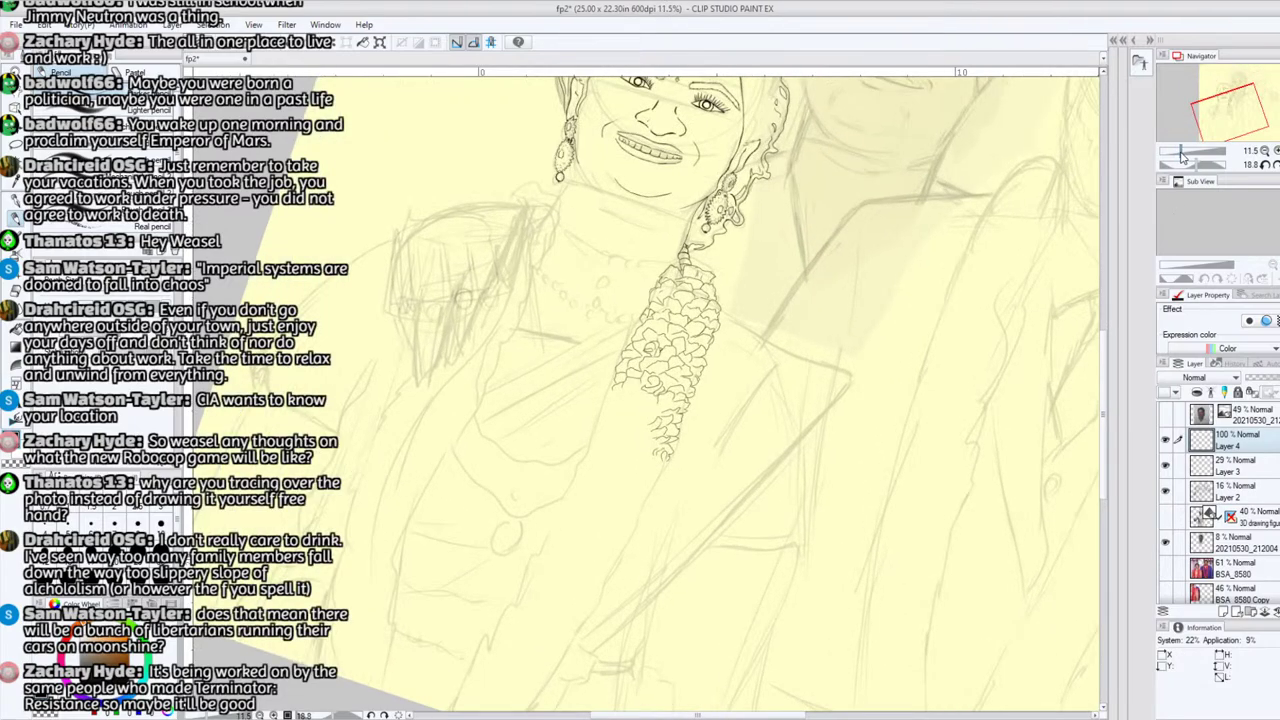
{"action": "left_click", "coordinate": [1165, 567]}
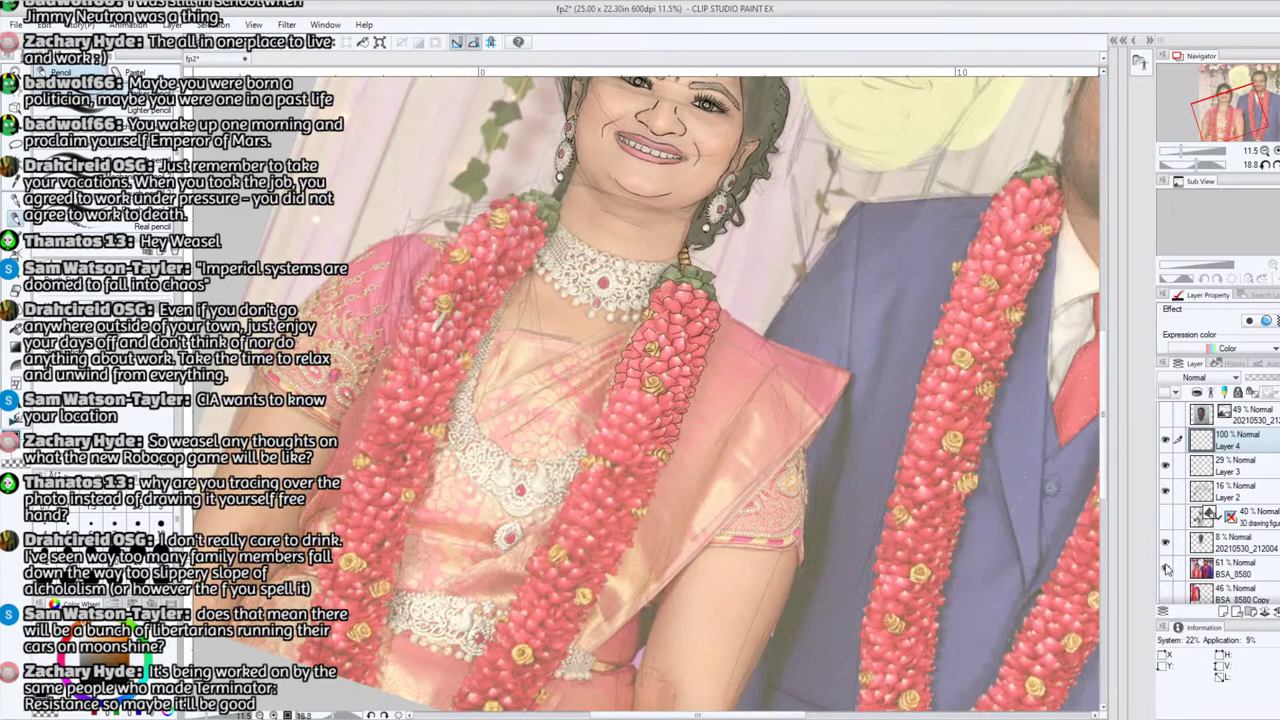
Step: Outline the rows of petals below the second gold rose, from the garland's necklace-side edge across to the inked outer petals
{"action": "left_click", "coordinate": [1190, 152]}
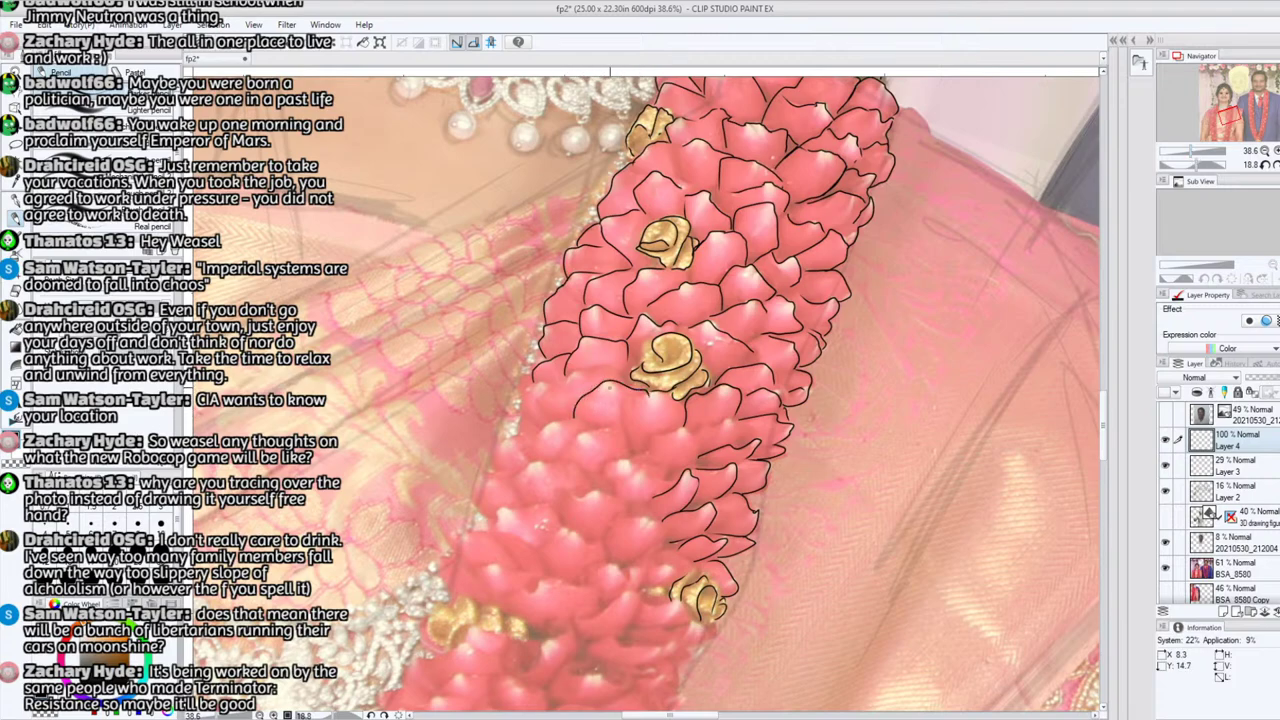
{"action": "mouse_move", "coordinate": [580, 371]}
{"action": "left_mouse_down"}
{"action": "mouse_move", "coordinate": [555, 386]}
{"action": "mouse_move", "coordinate": [545, 425]}
{"action": "mouse_move", "coordinate": [521, 414]}
{"action": "mouse_move", "coordinate": [528, 388]}
{"action": "mouse_move", "coordinate": [545, 384]}
{"action": "left_mouse_up"}
{"action": "mouse_move", "coordinate": [530, 437]}
{"action": "left_mouse_down"}
{"action": "mouse_move", "coordinate": [497, 448]}
{"action": "mouse_move", "coordinate": [493, 474]}
{"action": "mouse_move", "coordinate": [571, 418]}
{"action": "mouse_move", "coordinate": [622, 432]}
{"action": "mouse_move", "coordinate": [625, 404]}
{"action": "left_mouse_up"}
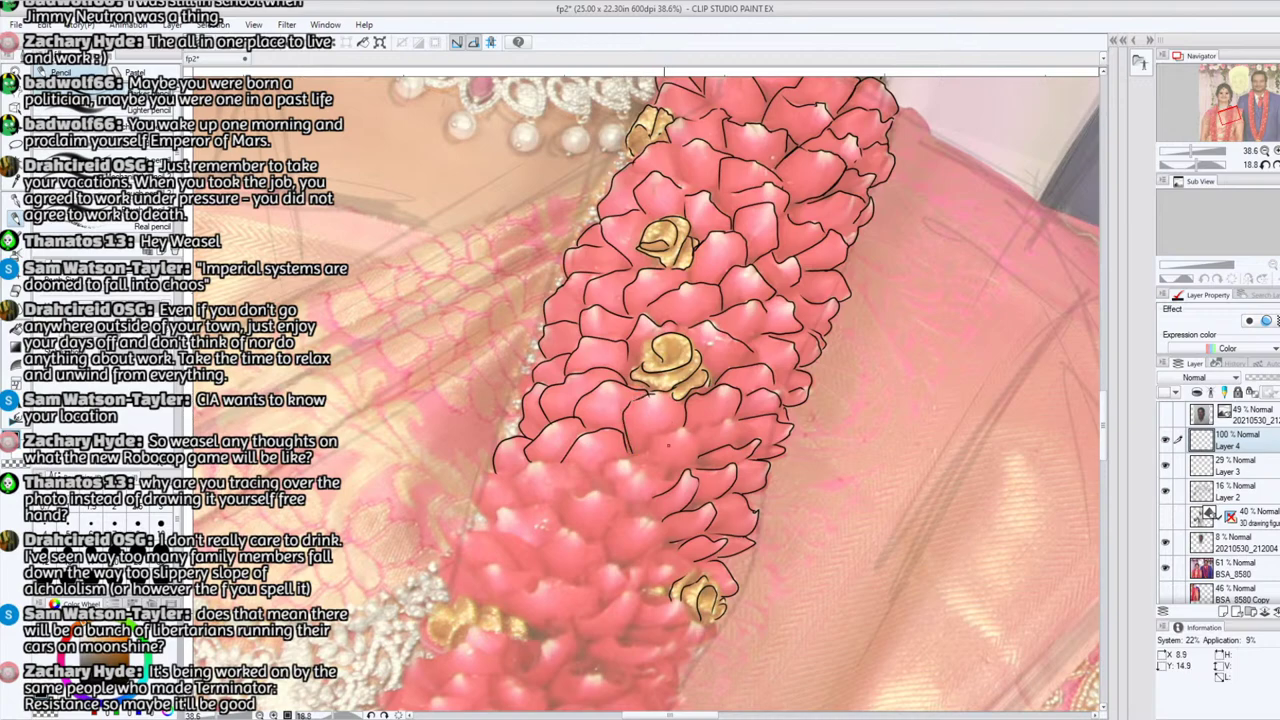
{"action": "mouse_move", "coordinate": [650, 451]}
{"action": "left_mouse_down"}
{"action": "mouse_move", "coordinate": [682, 430]}
{"action": "mouse_move", "coordinate": [697, 445]}
{"action": "left_mouse_up"}
{"action": "mouse_move", "coordinate": [493, 528]}
{"action": "left_mouse_down"}
{"action": "mouse_move", "coordinate": [504, 507]}
{"action": "mouse_move", "coordinate": [554, 508]}
{"action": "mouse_move", "coordinate": [561, 524]}
{"action": "mouse_move", "coordinate": [580, 492]}
{"action": "mouse_move", "coordinate": [618, 500]}
{"action": "mouse_move", "coordinate": [630, 460]}
{"action": "mouse_move", "coordinate": [661, 478]}
{"action": "left_mouse_up"}
{"action": "mouse_move", "coordinate": [603, 543]}
{"action": "left_mouse_down"}
{"action": "mouse_move", "coordinate": [639, 518]}
{"action": "mouse_move", "coordinate": [663, 537]}
{"action": "left_mouse_up"}
{"action": "mouse_move", "coordinate": [510, 502]}
{"action": "left_mouse_down"}
{"action": "mouse_move", "coordinate": [528, 464]}
{"action": "mouse_move", "coordinate": [582, 478]}
{"action": "left_mouse_up"}
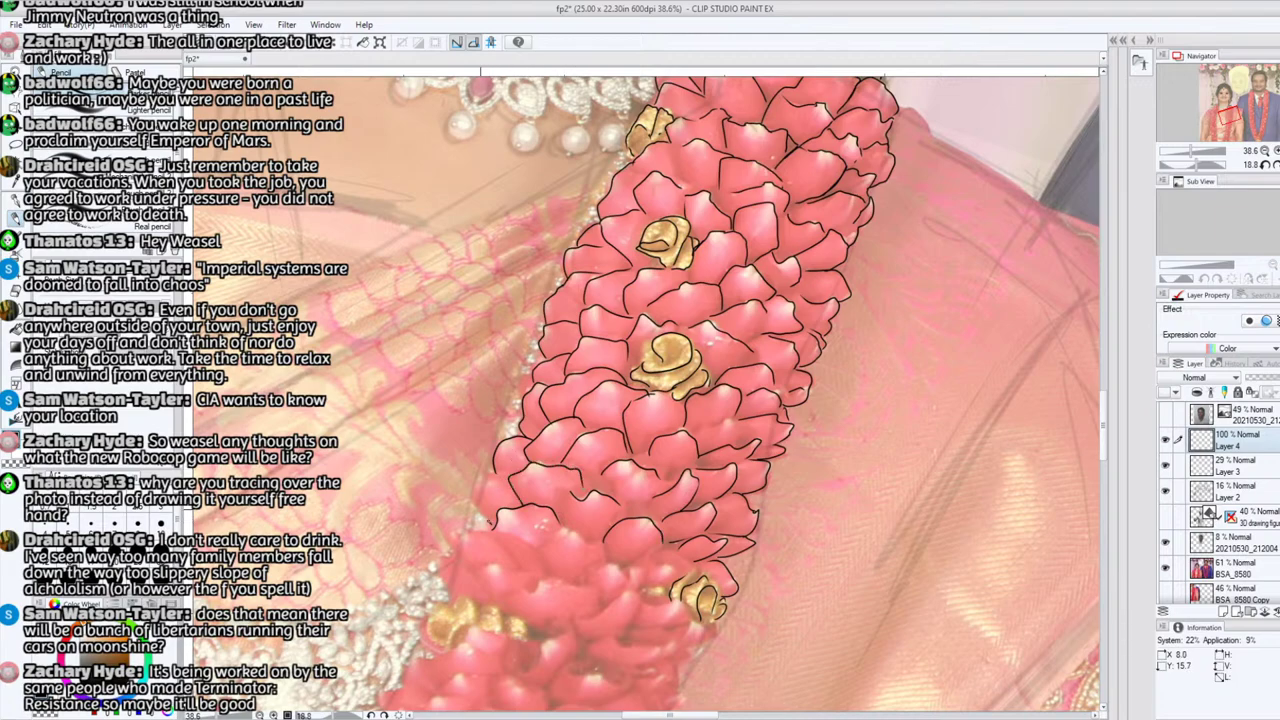
{"action": "mouse_move", "coordinate": [488, 521]}
{"action": "left_mouse_down"}
{"action": "mouse_move", "coordinate": [476, 482]}
{"action": "mouse_move", "coordinate": [514, 476]}
{"action": "left_mouse_up"}
Step: Ink the gold ornament beside the necklace, the next one down the outer edge, and the gold rose farther down the inner edge
{"action": "mouse_move", "coordinate": [445, 645]}
{"action": "left_mouse_down"}
{"action": "mouse_move", "coordinate": [478, 424]}
{"action": "mouse_move", "coordinate": [504, 378]}
{"action": "mouse_move", "coordinate": [511, 402]}
{"action": "mouse_move", "coordinate": [486, 385]}
{"action": "mouse_move", "coordinate": [537, 385]}
{"action": "mouse_move", "coordinate": [568, 419]}
{"action": "left_mouse_up"}
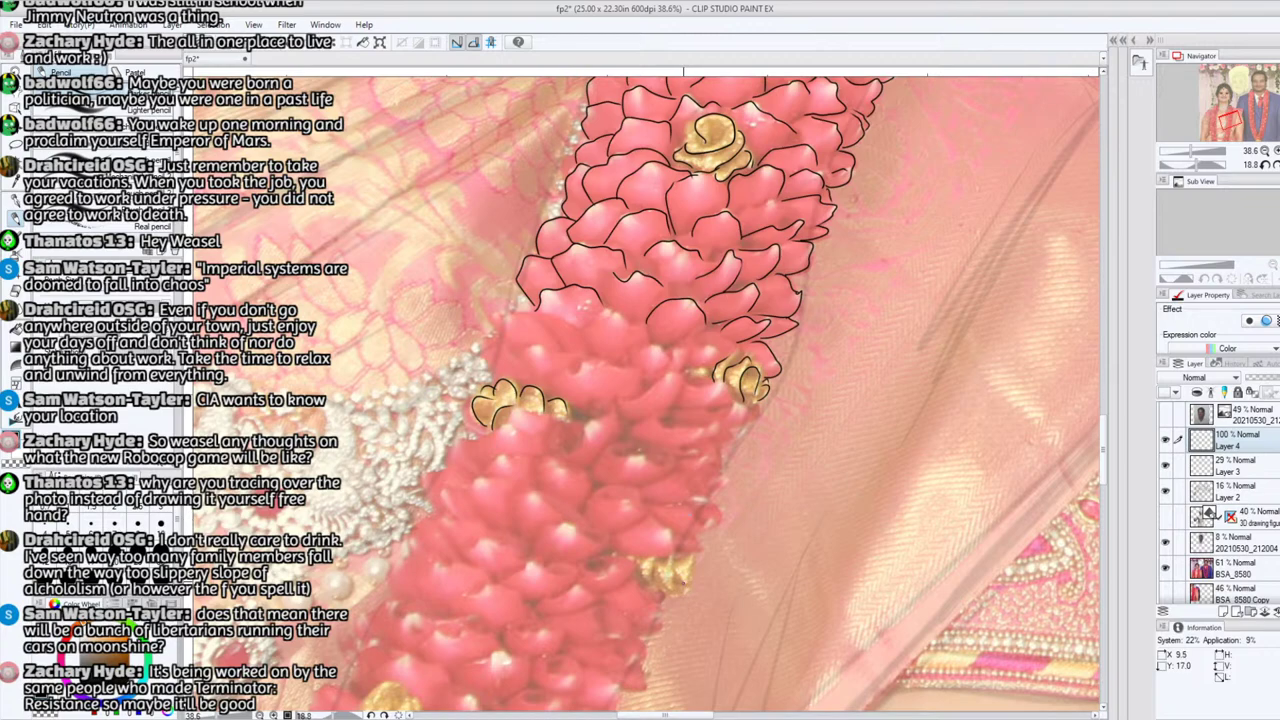
{"action": "mouse_move", "coordinate": [683, 574]}
{"action": "left_mouse_down"}
{"action": "mouse_move", "coordinate": [705, 415]}
{"action": "mouse_move", "coordinate": [719, 420]}
{"action": "mouse_move", "coordinate": [690, 432]}
{"action": "mouse_move", "coordinate": [696, 404]}
{"action": "mouse_move", "coordinate": [684, 437]}
{"action": "mouse_move", "coordinate": [664, 428]}
{"action": "left_mouse_up"}
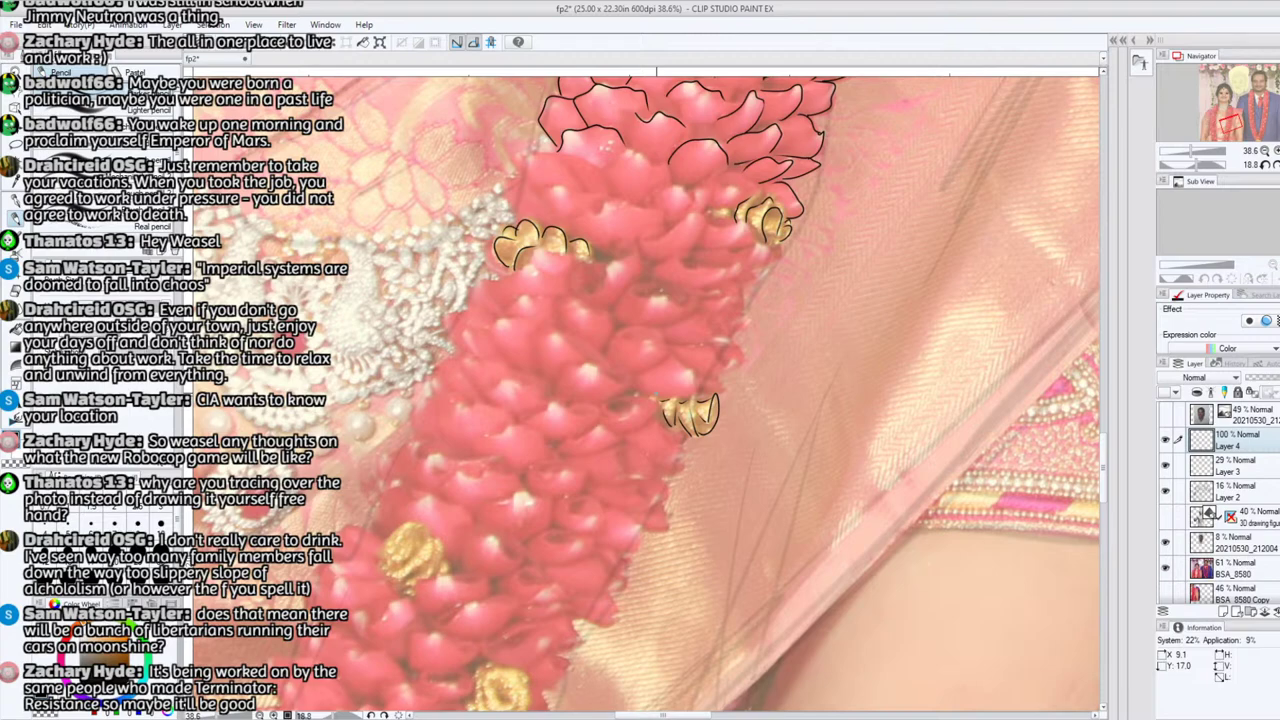
{"action": "left_click_drag", "start_coordinate": [650, 400], "coordinate": [770, 342]}
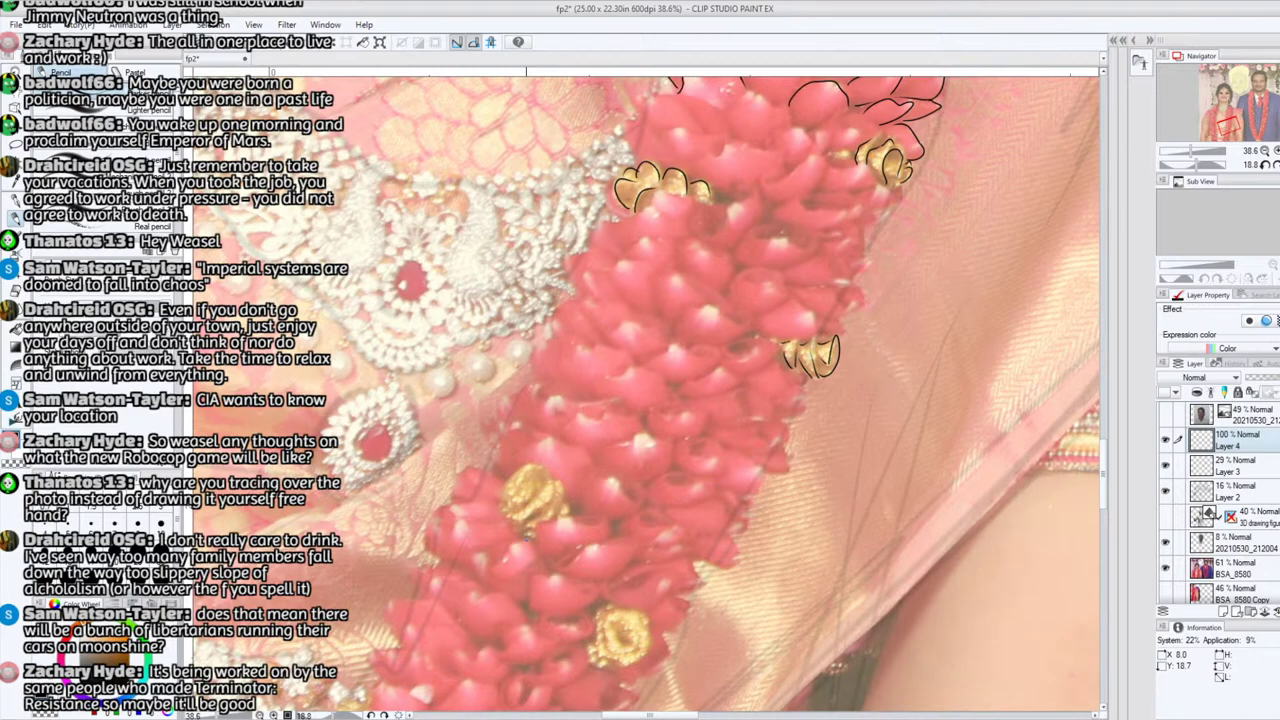
{"action": "mouse_move", "coordinate": [526, 505]}
{"action": "left_mouse_down"}
{"action": "mouse_move", "coordinate": [540, 469]}
{"action": "mouse_move", "coordinate": [550, 492]}
{"action": "mouse_move", "coordinate": [518, 514]}
{"action": "mouse_move", "coordinate": [518, 476]}
{"action": "mouse_move", "coordinate": [537, 466]}
{"action": "left_mouse_up"}
{"action": "mouse_move", "coordinate": [552, 522]}
{"action": "left_mouse_down"}
{"action": "mouse_move", "coordinate": [563, 504]}
{"action": "mouse_move", "coordinate": [550, 480]}
{"action": "left_mouse_up"}
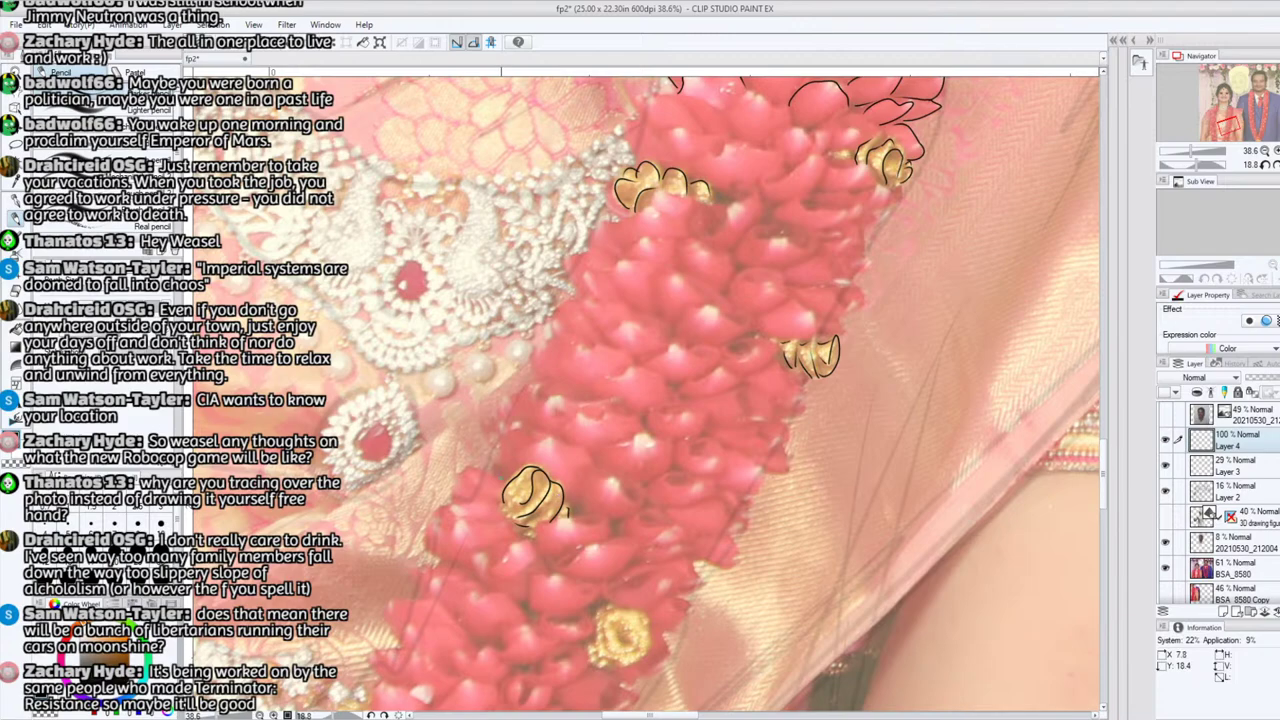
Step: Ink the petals directly above the lower inner-edge gold rose, rising diagonally towards the lower outer-edge gold ornament
{"action": "mouse_move", "coordinate": [500, 480]}
{"action": "left_mouse_down"}
{"action": "mouse_move", "coordinate": [512, 424]}
{"action": "mouse_move", "coordinate": [540, 439]}
{"action": "mouse_move", "coordinate": [502, 401]}
{"action": "mouse_move", "coordinate": [512, 387]}
{"action": "mouse_move", "coordinate": [532, 388]}
{"action": "mouse_move", "coordinate": [548, 416]}
{"action": "mouse_move", "coordinate": [565, 399]}
{"action": "mouse_move", "coordinate": [625, 410]}
{"action": "left_mouse_up"}
{"action": "mouse_move", "coordinate": [540, 390]}
{"action": "left_mouse_down"}
{"action": "mouse_move", "coordinate": [532, 355]}
{"action": "mouse_move", "coordinate": [546, 340]}
{"action": "left_mouse_up"}
{"action": "mouse_move", "coordinate": [600, 397]}
{"action": "left_mouse_down"}
{"action": "mouse_move", "coordinate": [637, 370]}
{"action": "mouse_move", "coordinate": [657, 381]}
{"action": "mouse_move", "coordinate": [647, 374]}
{"action": "mouse_move", "coordinate": [668, 353]}
{"action": "mouse_move", "coordinate": [717, 353]}
{"action": "mouse_move", "coordinate": [744, 328]}
{"action": "mouse_move", "coordinate": [673, 338]}
{"action": "left_mouse_up"}
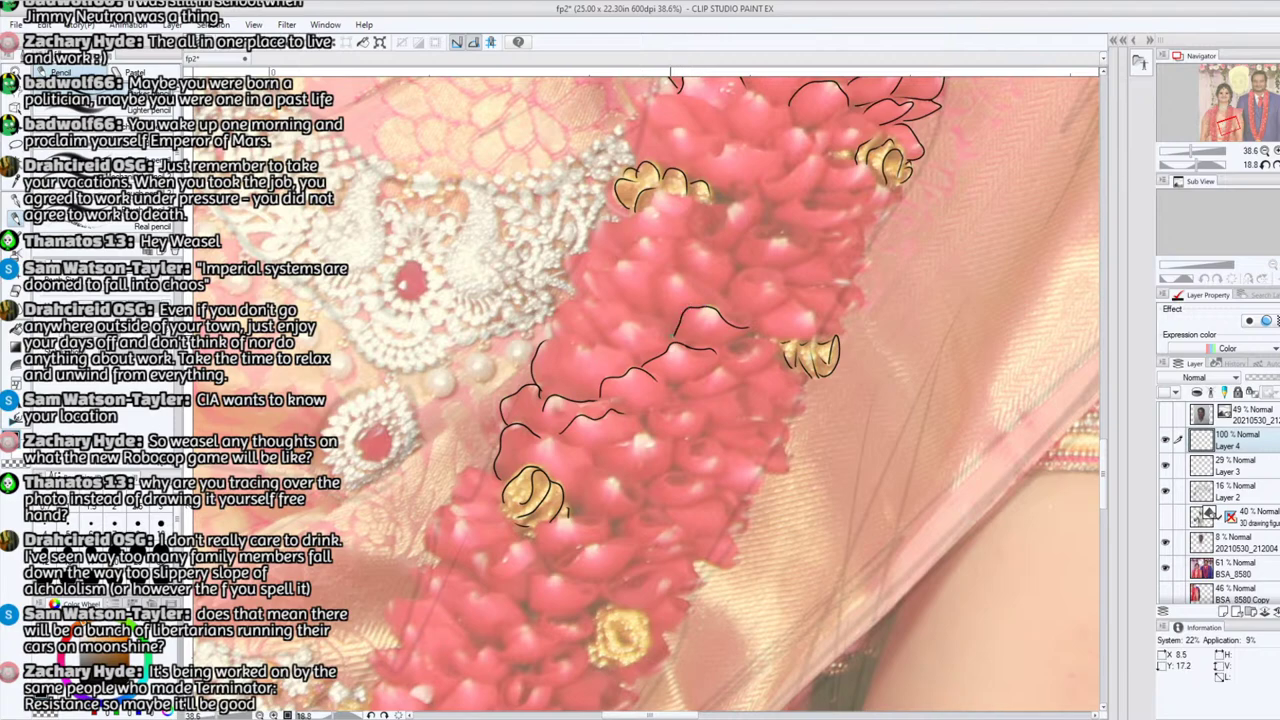
{"action": "mouse_move", "coordinate": [728, 296]}
{"action": "left_mouse_down"}
{"action": "mouse_move", "coordinate": [753, 268]}
{"action": "mouse_move", "coordinate": [778, 273]}
{"action": "mouse_move", "coordinate": [770, 310]}
{"action": "left_mouse_up"}
Step: Outline the petals above the necklace-side gold ornament and across towards the gold rose on the outer edge
{"action": "left_click_drag", "start_coordinate": [1230, 122], "coordinate": [1227, 117]}
{"action": "left_click_drag", "start_coordinate": [694, 286], "coordinate": [750, 302]}
{"action": "mouse_move", "coordinate": [622, 285]}
{"action": "left_mouse_down"}
{"action": "mouse_move", "coordinate": [611, 309]}
{"action": "mouse_move", "coordinate": [644, 286]}
{"action": "mouse_move", "coordinate": [661, 292]}
{"action": "mouse_move", "coordinate": [597, 318]}
{"action": "mouse_move", "coordinate": [602, 348]}
{"action": "left_mouse_up"}
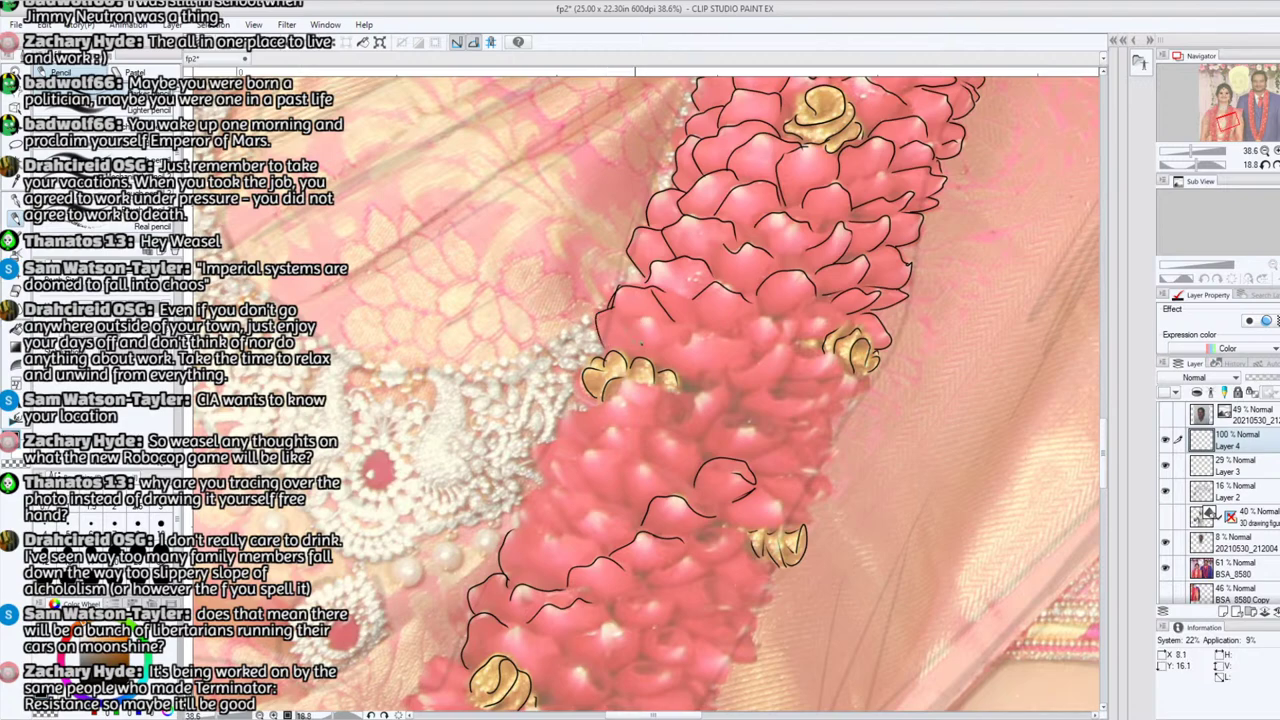
{"action": "mouse_move", "coordinate": [640, 344]}
{"action": "left_mouse_down"}
{"action": "mouse_move", "coordinate": [628, 320]}
{"action": "mouse_move", "coordinate": [656, 317]}
{"action": "mouse_move", "coordinate": [598, 329]}
{"action": "mouse_move", "coordinate": [621, 286]}
{"action": "left_mouse_up"}
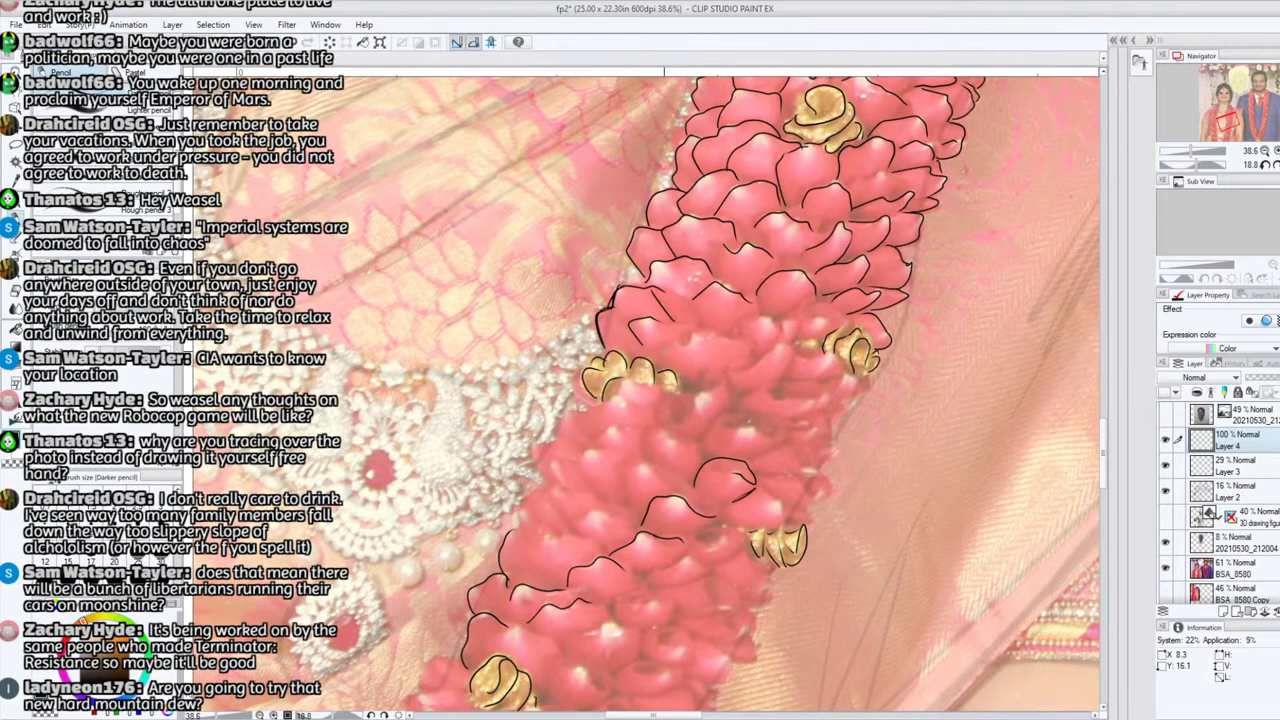
{"action": "mouse_move", "coordinate": [666, 348]}
{"action": "left_mouse_down"}
{"action": "mouse_move", "coordinate": [700, 332]}
{"action": "mouse_move", "coordinate": [740, 346]}
{"action": "mouse_move", "coordinate": [746, 367]}
{"action": "mouse_move", "coordinate": [784, 344]}
{"action": "mouse_move", "coordinate": [768, 316]}
{"action": "mouse_move", "coordinate": [744, 330]}
{"action": "mouse_move", "coordinate": [798, 319]}
{"action": "left_mouse_up"}
Step: Ink the petals between the two gold ornaments on the garland's outer edge, including the small curled ones
{"action": "left_click_drag", "start_coordinate": [1227, 117], "coordinate": [1222, 121]}
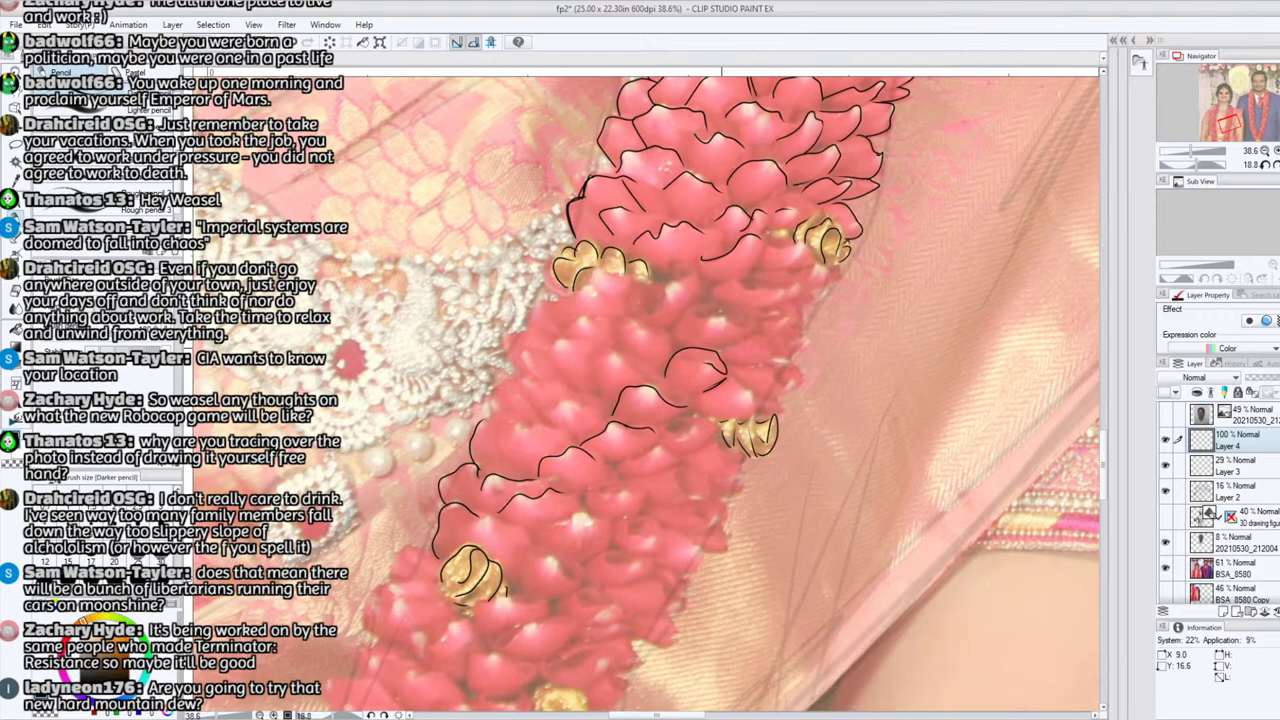
{"action": "mouse_move", "coordinate": [720, 350]}
{"action": "left_mouse_down"}
{"action": "mouse_move", "coordinate": [754, 317]}
{"action": "mouse_move", "coordinate": [676, 330]}
{"action": "mouse_move", "coordinate": [718, 300]}
{"action": "left_mouse_up"}
{"action": "mouse_move", "coordinate": [751, 413]}
{"action": "left_mouse_down"}
{"action": "mouse_move", "coordinate": [737, 382]}
{"action": "mouse_move", "coordinate": [798, 382]}
{"action": "mouse_move", "coordinate": [790, 362]}
{"action": "mouse_move", "coordinate": [742, 366]}
{"action": "left_mouse_up"}
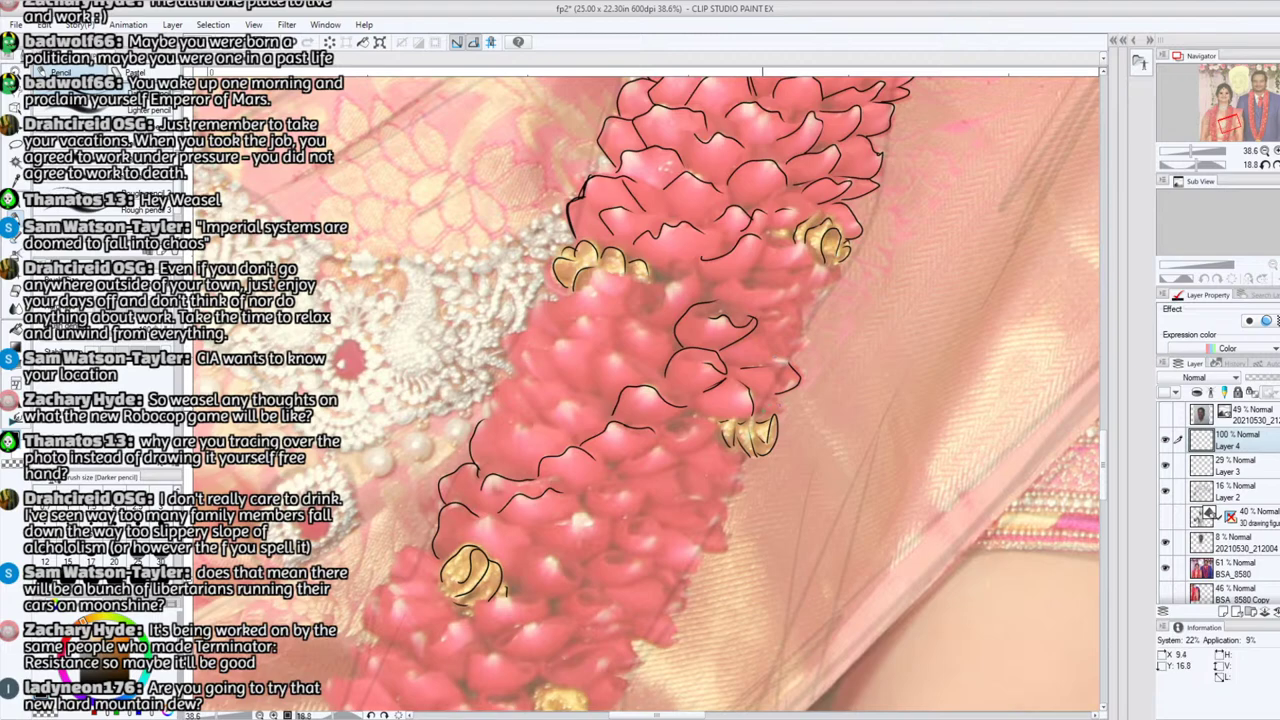
{"action": "mouse_move", "coordinate": [764, 414]}
{"action": "left_mouse_down"}
{"action": "mouse_move", "coordinate": [802, 340]}
{"action": "mouse_move", "coordinate": [776, 336]}
{"action": "mouse_move", "coordinate": [804, 306]}
{"action": "mouse_move", "coordinate": [790, 294]}
{"action": "left_mouse_up"}
{"action": "mouse_move", "coordinate": [792, 285]}
{"action": "left_mouse_down"}
{"action": "mouse_move", "coordinate": [744, 292]}
{"action": "mouse_move", "coordinate": [814, 292]}
{"action": "mouse_move", "coordinate": [823, 266]}
{"action": "mouse_move", "coordinate": [790, 265]}
{"action": "left_mouse_up"}
{"action": "mouse_move", "coordinate": [794, 267]}
{"action": "left_mouse_down"}
{"action": "mouse_move", "coordinate": [772, 269]}
{"action": "mouse_move", "coordinate": [796, 256]}
{"action": "mouse_move", "coordinate": [780, 246]}
{"action": "left_mouse_up"}
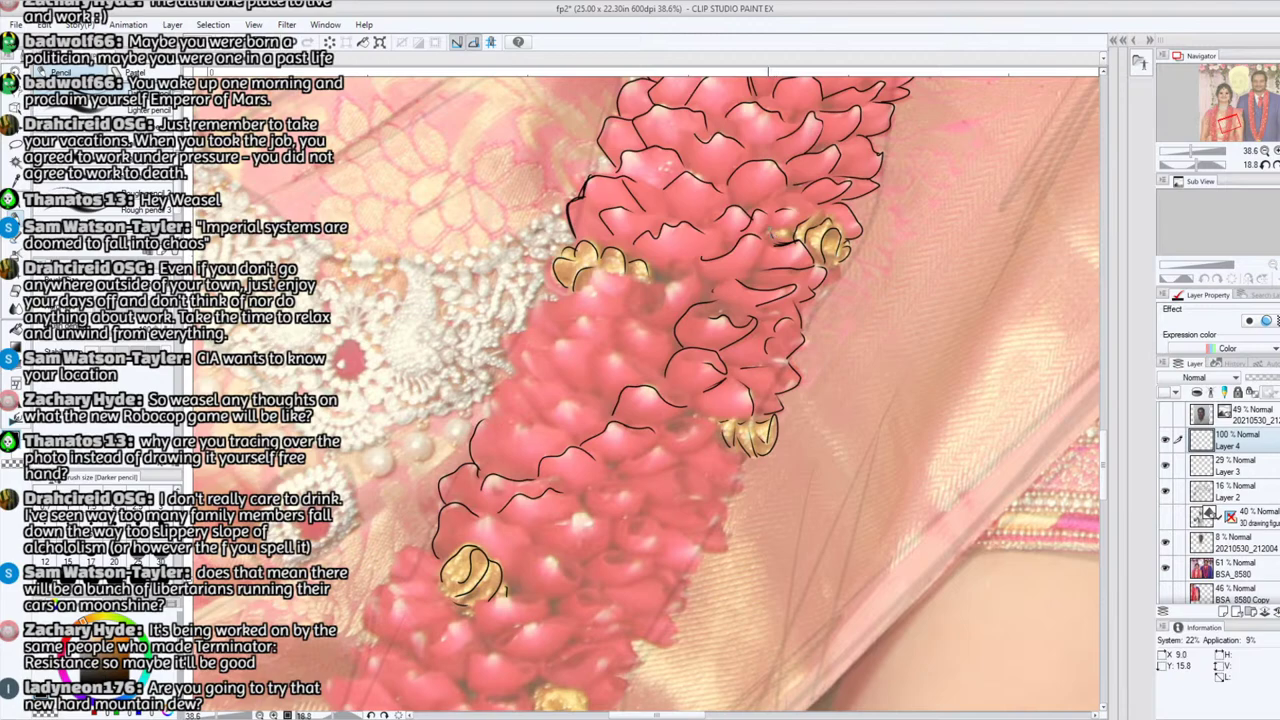
Step: Outline the petals along the garland's inner edge between the necklace-side gold ornament and the lower gold rose
{"action": "mouse_move", "coordinate": [502, 450]}
{"action": "left_mouse_down"}
{"action": "mouse_move", "coordinate": [536, 424]}
{"action": "mouse_move", "coordinate": [568, 438]}
{"action": "mouse_move", "coordinate": [580, 406]}
{"action": "left_mouse_up"}
{"action": "mouse_move", "coordinate": [504, 426]}
{"action": "left_mouse_down"}
{"action": "mouse_move", "coordinate": [491, 403]}
{"action": "mouse_move", "coordinate": [506, 382]}
{"action": "mouse_move", "coordinate": [534, 382]}
{"action": "mouse_move", "coordinate": [522, 352]}
{"action": "mouse_move", "coordinate": [546, 352]}
{"action": "mouse_move", "coordinate": [506, 338]}
{"action": "mouse_move", "coordinate": [596, 338]}
{"action": "left_mouse_up"}
{"action": "mouse_move", "coordinate": [596, 390]}
{"action": "left_mouse_down"}
{"action": "mouse_move", "coordinate": [588, 348]}
{"action": "mouse_move", "coordinate": [620, 350]}
{"action": "left_mouse_up"}
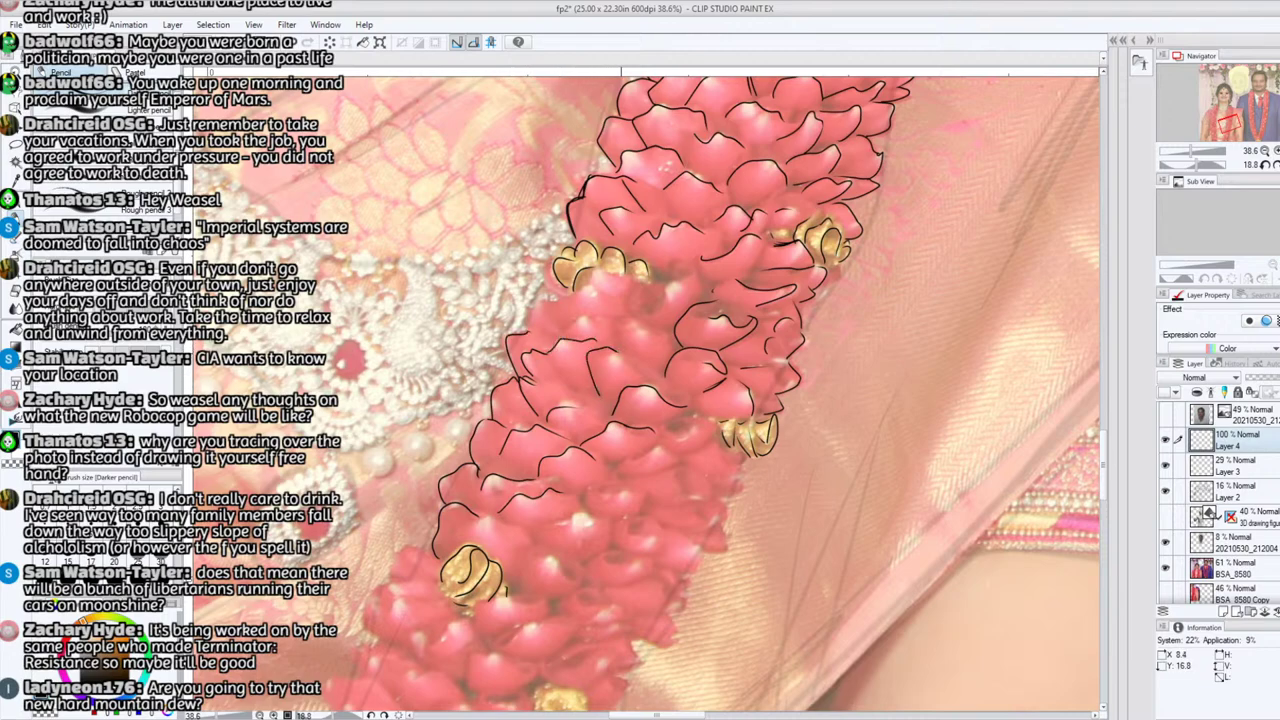
{"action": "mouse_move", "coordinate": [584, 392]}
{"action": "left_mouse_down"}
{"action": "mouse_move", "coordinate": [550, 366]}
{"action": "mouse_move", "coordinate": [562, 386]}
{"action": "left_mouse_up"}
{"action": "mouse_move", "coordinate": [530, 334]}
{"action": "left_mouse_down"}
{"action": "mouse_move", "coordinate": [530, 314]}
{"action": "mouse_move", "coordinate": [588, 286]}
{"action": "left_mouse_up"}
{"action": "mouse_move", "coordinate": [562, 334]}
{"action": "left_mouse_down"}
{"action": "mouse_move", "coordinate": [590, 316]}
{"action": "mouse_move", "coordinate": [633, 332]}
{"action": "mouse_move", "coordinate": [690, 268]}
{"action": "mouse_move", "coordinate": [697, 299]}
{"action": "left_mouse_up"}
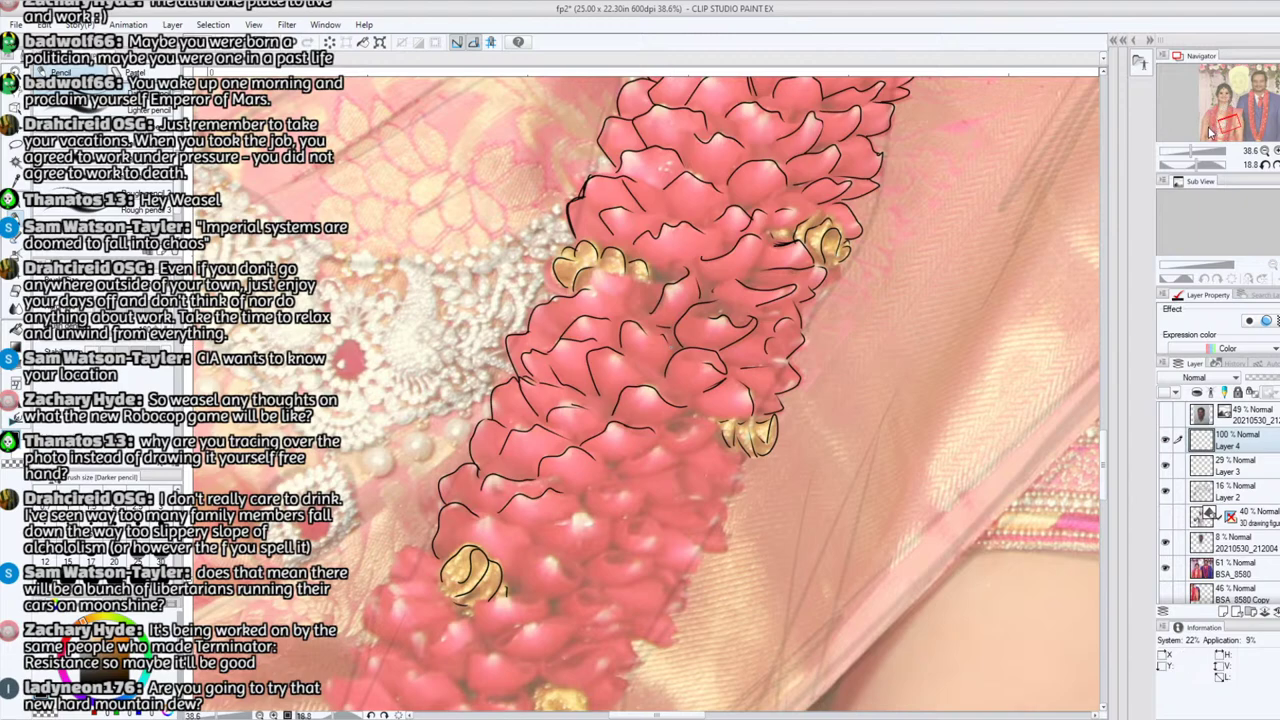
{"action": "left_click_drag", "start_coordinate": [588, 291], "coordinate": [620, 270]}
Step: Outline the petals crossing the garland from beside the lower inner-edge gold rose to the outer edge
{"action": "mouse_move", "coordinate": [662, 432]}
{"action": "left_mouse_down"}
{"action": "mouse_move", "coordinate": [706, 418]}
{"action": "mouse_move", "coordinate": [716, 430]}
{"action": "mouse_move", "coordinate": [684, 453]}
{"action": "mouse_move", "coordinate": [658, 447]}
{"action": "mouse_move", "coordinate": [671, 458]}
{"action": "mouse_move", "coordinate": [606, 485]}
{"action": "mouse_move", "coordinate": [638, 484]}
{"action": "mouse_move", "coordinate": [648, 512]}
{"action": "mouse_move", "coordinate": [536, 528]}
{"action": "mouse_move", "coordinate": [606, 550]}
{"action": "mouse_move", "coordinate": [589, 558]}
{"action": "left_mouse_up"}
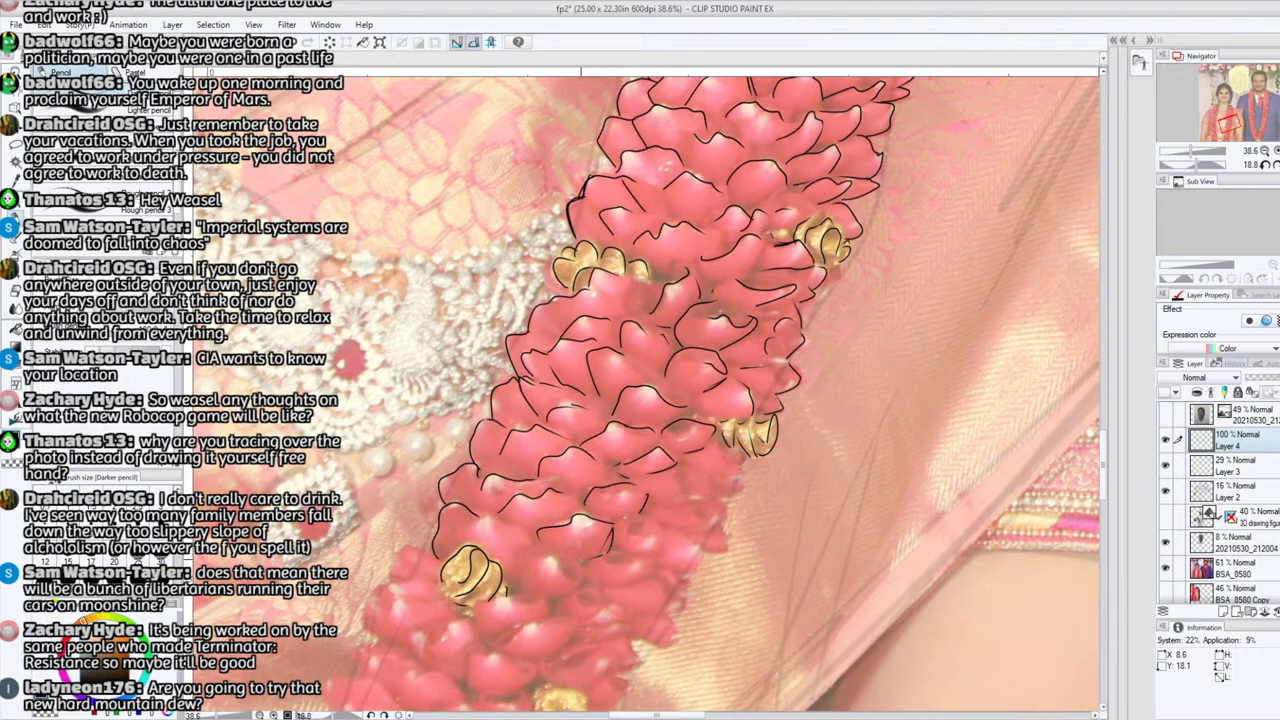
{"action": "left_click_drag", "start_coordinate": [1228, 128], "coordinate": [1226, 130]}
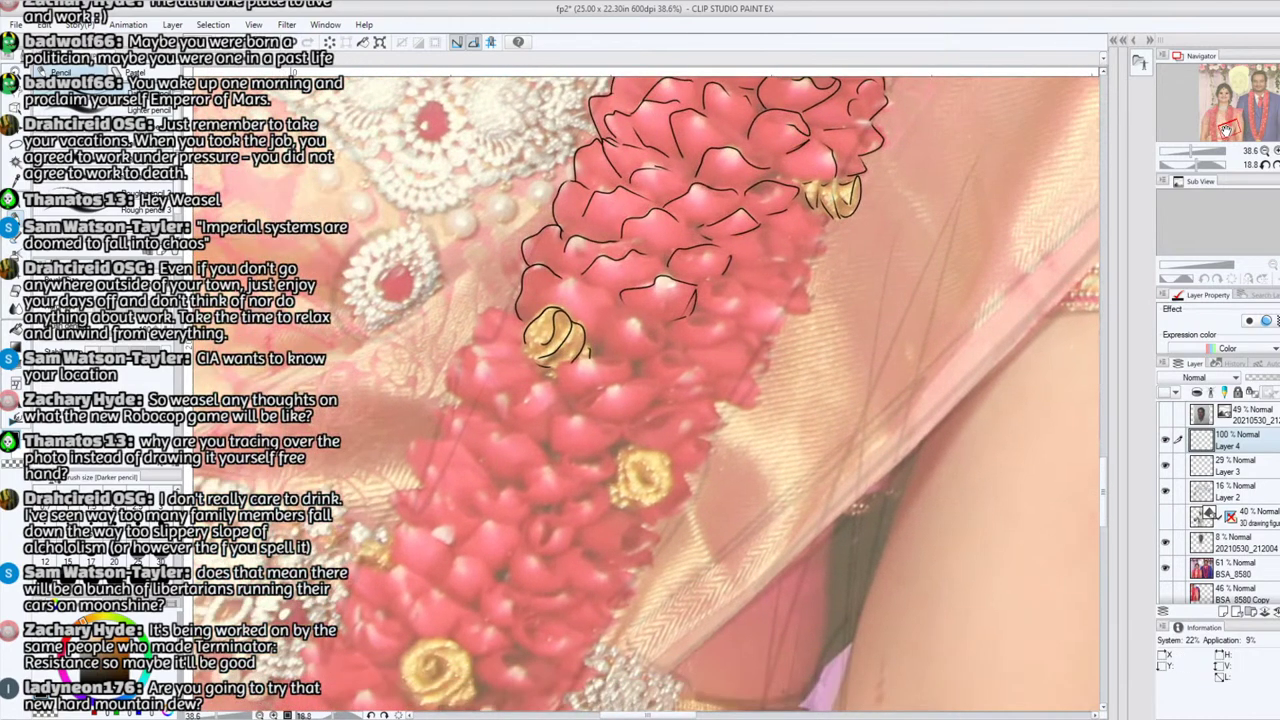
{"action": "left_click_drag", "start_coordinate": [642, 375], "coordinate": [732, 285]}
{"action": "mouse_move", "coordinate": [776, 334]}
{"action": "left_mouse_down"}
{"action": "mouse_move", "coordinate": [786, 318]}
{"action": "mouse_move", "coordinate": [768, 296]}
{"action": "mouse_move", "coordinate": [757, 336]}
{"action": "left_mouse_up"}
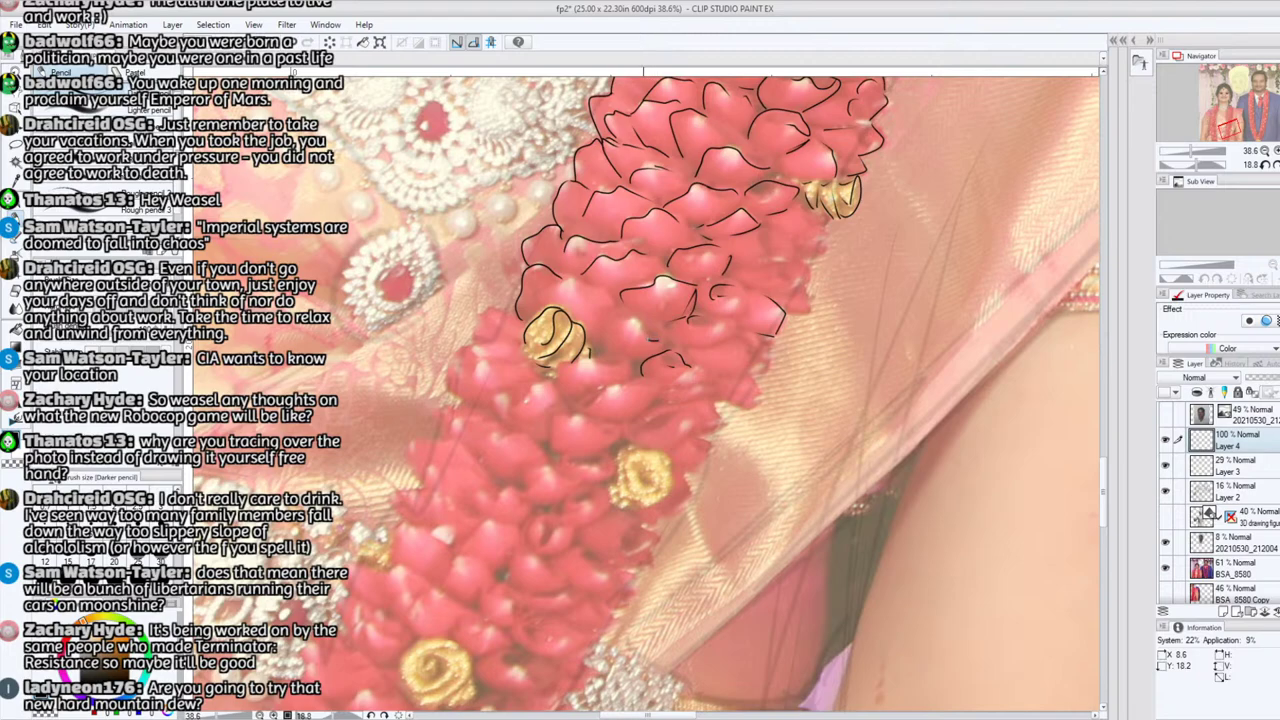
Step: Ink the petals surrounding the lower inner-edge gold rose, including the ones on the garland edge behind it
{"action": "mouse_move", "coordinate": [648, 340]}
{"action": "left_mouse_down"}
{"action": "mouse_move", "coordinate": [620, 322]}
{"action": "mouse_move", "coordinate": [657, 342]}
{"action": "mouse_move", "coordinate": [606, 366]}
{"action": "left_mouse_up"}
{"action": "left_click_drag", "start_coordinate": [612, 304], "coordinate": [568, 284]}
{"action": "mouse_move", "coordinate": [536, 375]}
{"action": "left_mouse_down"}
{"action": "mouse_move", "coordinate": [476, 364]}
{"action": "mouse_move", "coordinate": [475, 390]}
{"action": "mouse_move", "coordinate": [448, 360]}
{"action": "mouse_move", "coordinate": [466, 348]}
{"action": "mouse_move", "coordinate": [462, 382]}
{"action": "mouse_move", "coordinate": [495, 305]}
{"action": "mouse_move", "coordinate": [522, 318]}
{"action": "left_mouse_up"}
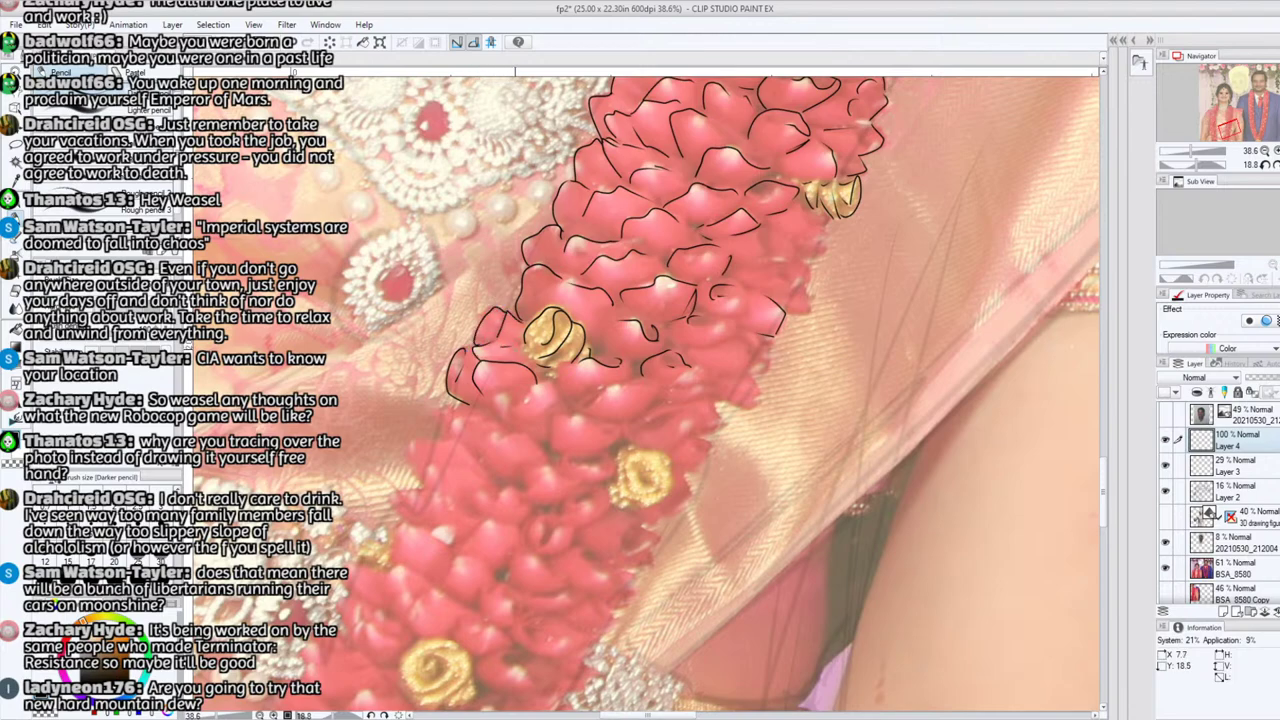
Step: Outline the petals below the lower inner-edge gold rose, running down the inner edge and across towards the next gold rose
{"action": "left_click_drag", "start_coordinate": [507, 428], "coordinate": [570, 360]}
{"action": "mouse_move", "coordinate": [550, 452]}
{"action": "left_mouse_down"}
{"action": "mouse_move", "coordinate": [568, 417]}
{"action": "mouse_move", "coordinate": [615, 430]}
{"action": "mouse_move", "coordinate": [595, 424]}
{"action": "left_mouse_up"}
{"action": "mouse_move", "coordinate": [564, 476]}
{"action": "left_mouse_down"}
{"action": "mouse_move", "coordinate": [609, 451]}
{"action": "mouse_move", "coordinate": [613, 476]}
{"action": "mouse_move", "coordinate": [532, 475]}
{"action": "mouse_move", "coordinate": [476, 506]}
{"action": "mouse_move", "coordinate": [424, 474]}
{"action": "mouse_move", "coordinate": [478, 476]}
{"action": "mouse_move", "coordinate": [496, 496]}
{"action": "mouse_move", "coordinate": [438, 464]}
{"action": "mouse_move", "coordinate": [448, 446]}
{"action": "mouse_move", "coordinate": [409, 446]}
{"action": "mouse_move", "coordinate": [420, 488]}
{"action": "left_mouse_up"}
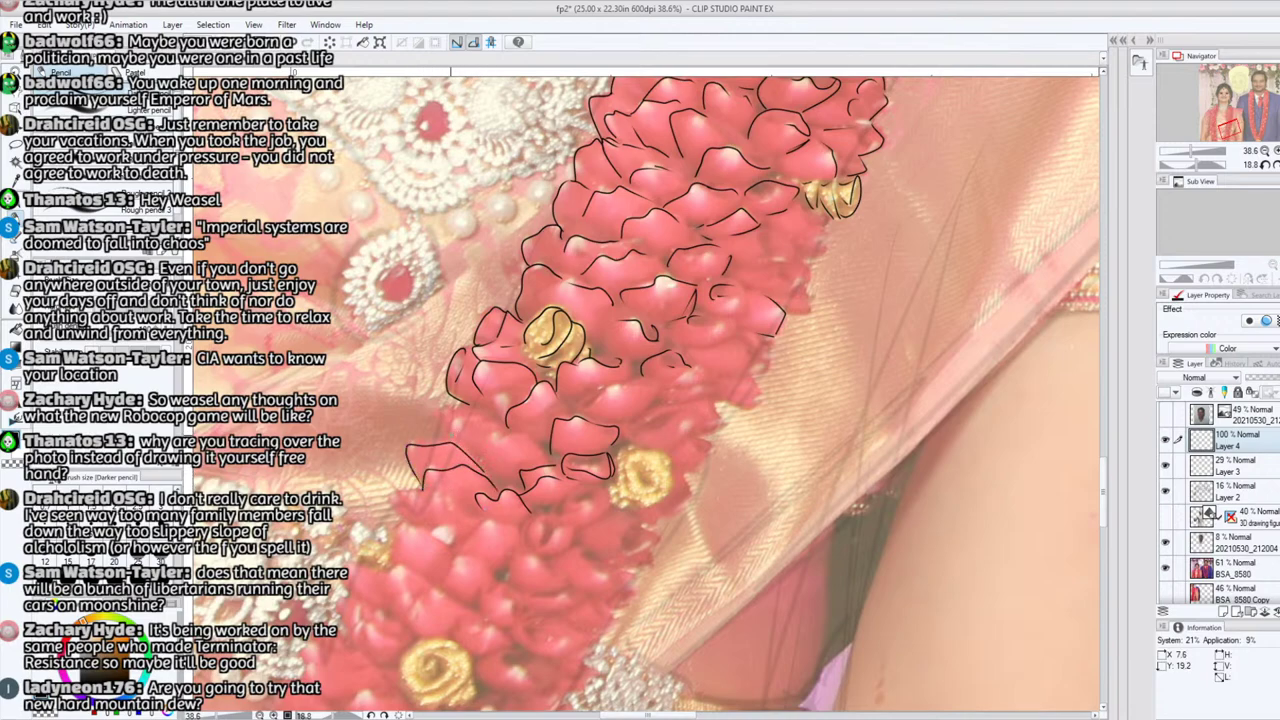
{"action": "mouse_move", "coordinate": [448, 430]}
{"action": "left_mouse_down"}
{"action": "mouse_move", "coordinate": [478, 420]}
{"action": "mouse_move", "coordinate": [548, 461]}
{"action": "mouse_move", "coordinate": [489, 471]}
{"action": "left_mouse_up"}
{"action": "left_click_drag", "start_coordinate": [446, 430], "coordinate": [468, 408]}
Step: Ink the spiral of the lower outer-edge gold rose and the petals above it, up the outer edge to the gold ornament
{"action": "left_click", "coordinate": [1186, 165]}
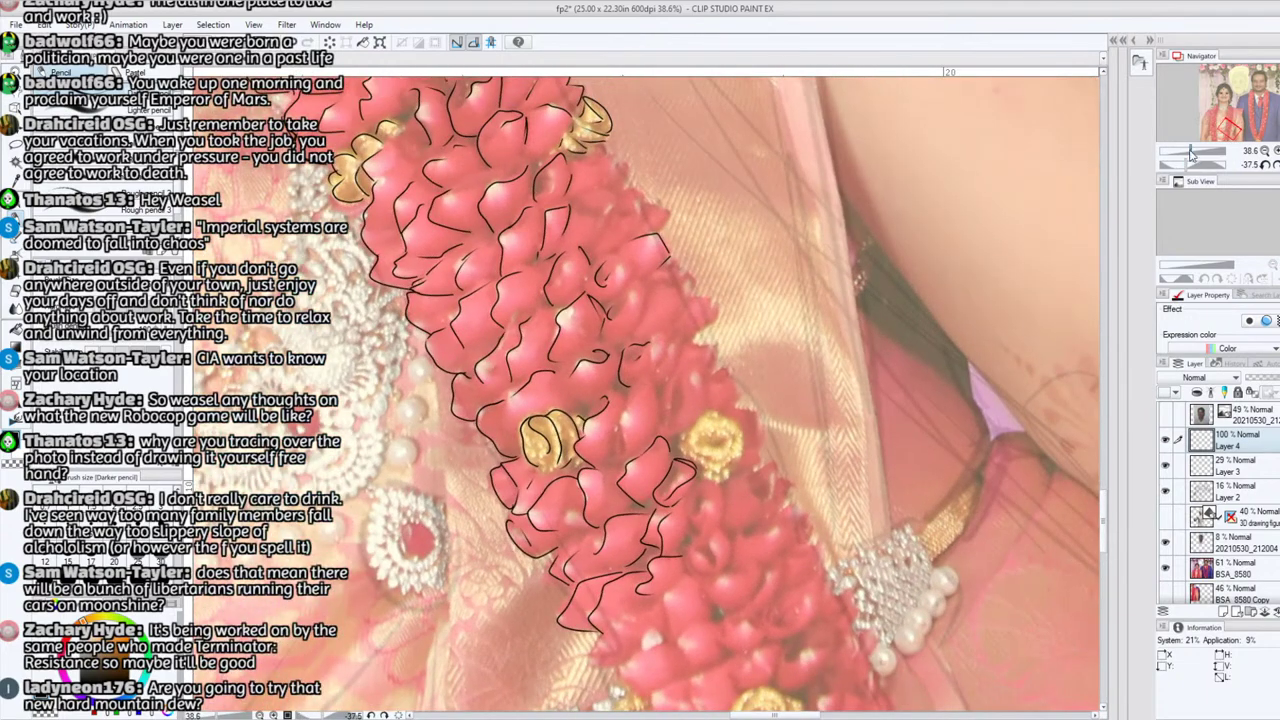
{"action": "mouse_move", "coordinate": [625, 452]}
{"action": "left_mouse_down"}
{"action": "mouse_move", "coordinate": [637, 395]}
{"action": "mouse_move", "coordinate": [682, 368]}
{"action": "left_mouse_up"}
{"action": "left_click_drag", "start_coordinate": [684, 430], "coordinate": [704, 374]}
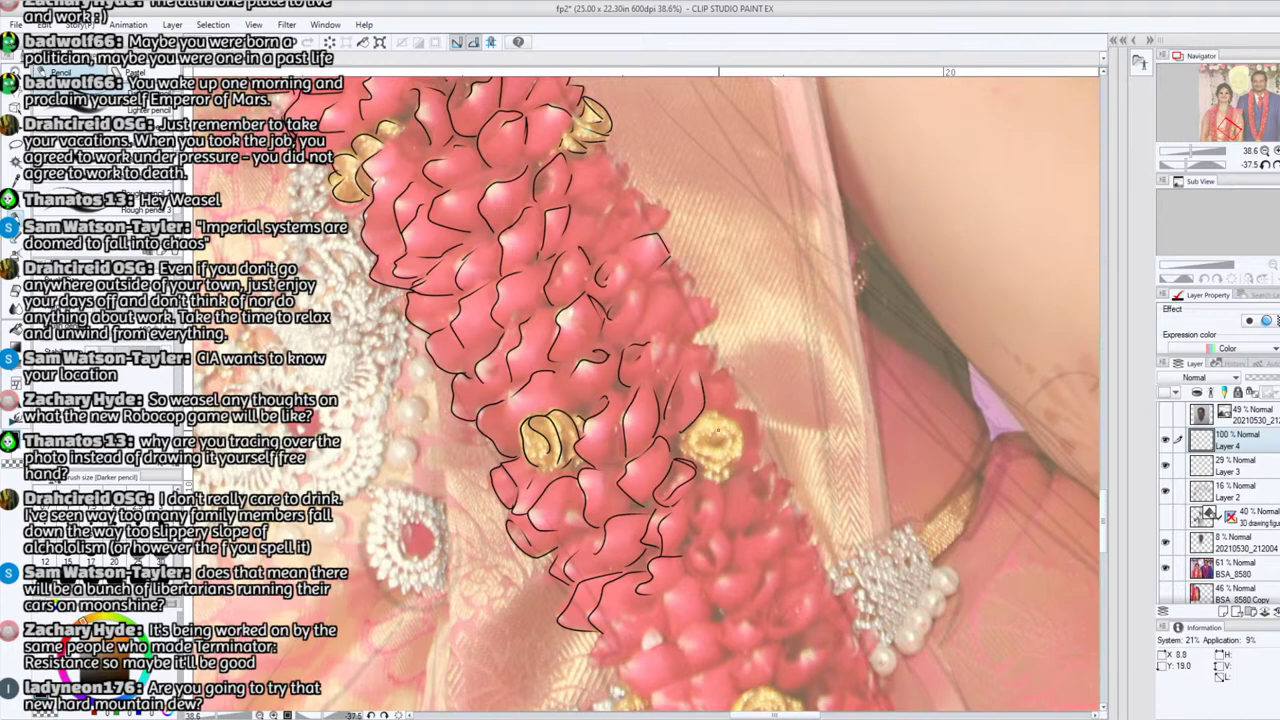
{"action": "mouse_move", "coordinate": [717, 430]}
{"action": "left_mouse_down"}
{"action": "mouse_move", "coordinate": [730, 446]}
{"action": "mouse_move", "coordinate": [702, 444]}
{"action": "mouse_move", "coordinate": [718, 428]}
{"action": "mouse_move", "coordinate": [730, 464]}
{"action": "mouse_move", "coordinate": [716, 419]}
{"action": "mouse_move", "coordinate": [718, 470]}
{"action": "mouse_move", "coordinate": [736, 460]}
{"action": "mouse_move", "coordinate": [739, 424]}
{"action": "mouse_move", "coordinate": [722, 375]}
{"action": "mouse_move", "coordinate": [706, 380]}
{"action": "mouse_move", "coordinate": [704, 345]}
{"action": "mouse_move", "coordinate": [690, 342]}
{"action": "left_mouse_up"}
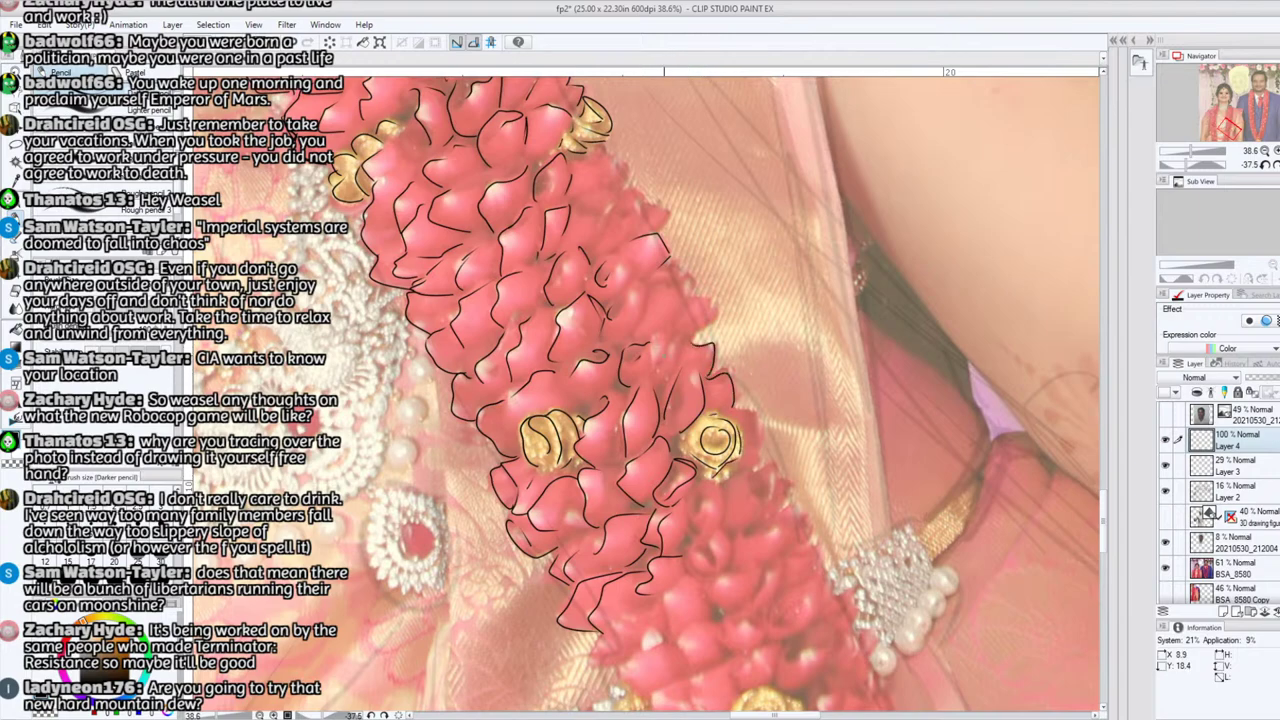
{"action": "mouse_move", "coordinate": [662, 388]}
{"action": "left_mouse_down"}
{"action": "mouse_move", "coordinate": [668, 336]}
{"action": "mouse_move", "coordinate": [716, 306]}
{"action": "mouse_move", "coordinate": [684, 298]}
{"action": "mouse_move", "coordinate": [669, 325]}
{"action": "mouse_move", "coordinate": [650, 288]}
{"action": "mouse_move", "coordinate": [686, 268]}
{"action": "mouse_move", "coordinate": [660, 268]}
{"action": "left_mouse_up"}
{"action": "mouse_move", "coordinate": [590, 248]}
{"action": "left_mouse_down"}
{"action": "mouse_move", "coordinate": [610, 212]}
{"action": "mouse_move", "coordinate": [632, 210]}
{"action": "mouse_move", "coordinate": [640, 240]}
{"action": "mouse_move", "coordinate": [644, 197]}
{"action": "mouse_move", "coordinate": [577, 214]}
{"action": "mouse_move", "coordinate": [613, 192]}
{"action": "mouse_move", "coordinate": [606, 154]}
{"action": "mouse_move", "coordinate": [619, 167]}
{"action": "left_mouse_up"}
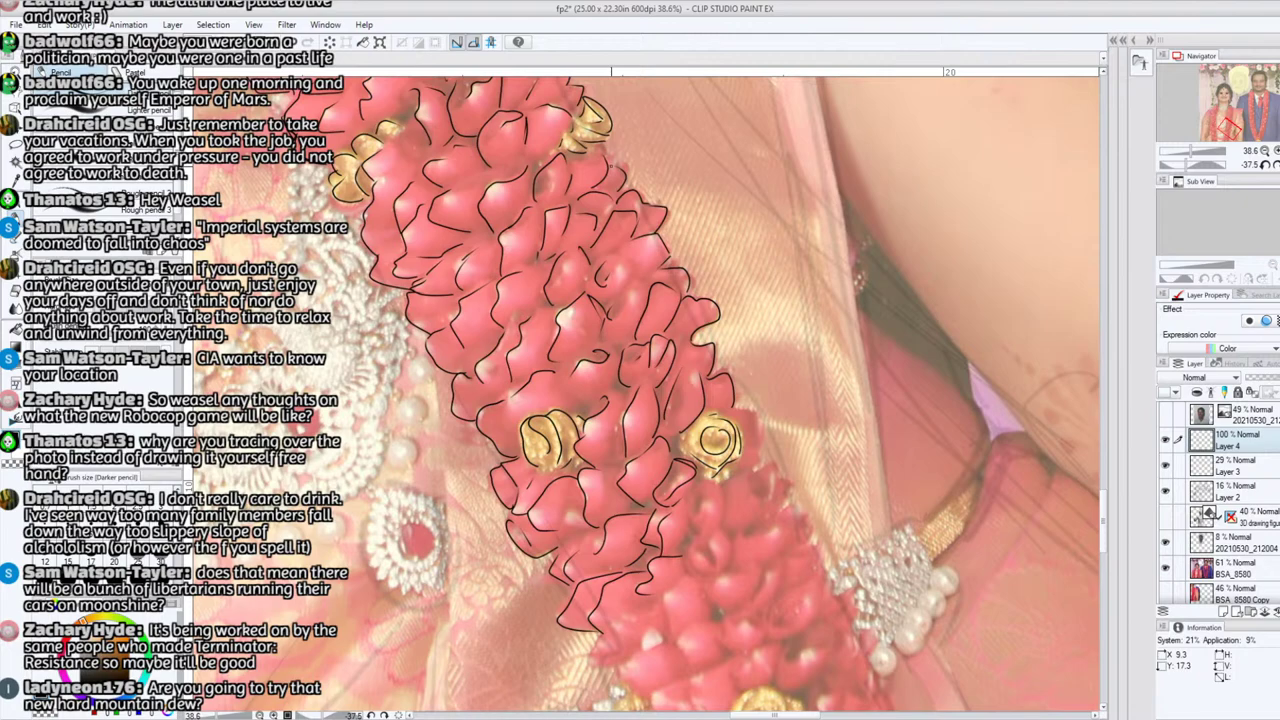
Step: Outline the first petals below the outer-edge gold rose, down to those at the level of the jewelled waist belt
{"action": "left_click_drag", "start_coordinate": [1224, 135], "coordinate": [1221, 135]}
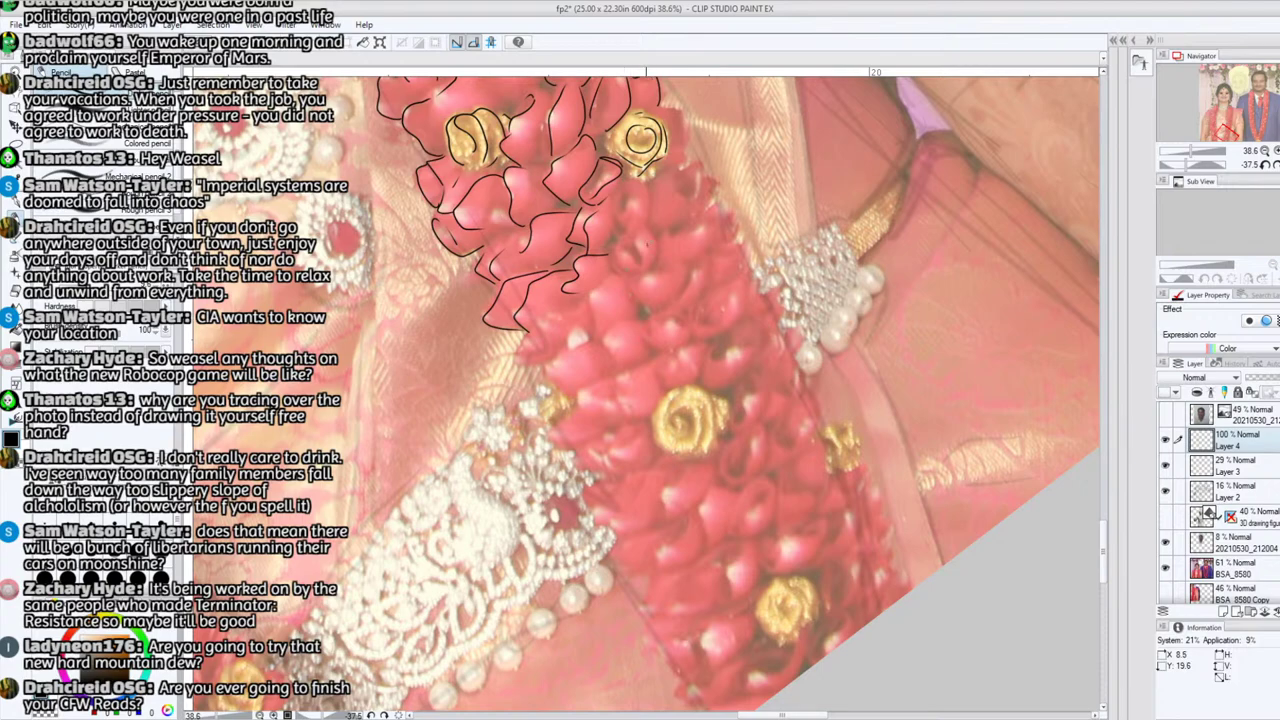
{"action": "mouse_move", "coordinate": [638, 264]}
{"action": "left_mouse_down"}
{"action": "mouse_move", "coordinate": [617, 252]}
{"action": "mouse_move", "coordinate": [638, 250]}
{"action": "mouse_move", "coordinate": [646, 213]}
{"action": "mouse_move", "coordinate": [618, 216]}
{"action": "mouse_move", "coordinate": [640, 268]}
{"action": "mouse_move", "coordinate": [688, 233]}
{"action": "left_mouse_up"}
{"action": "left_click_drag", "start_coordinate": [1184, 166], "coordinate": [1201, 167]}
{"action": "left_click_drag", "start_coordinate": [629, 317], "coordinate": [669, 298]}
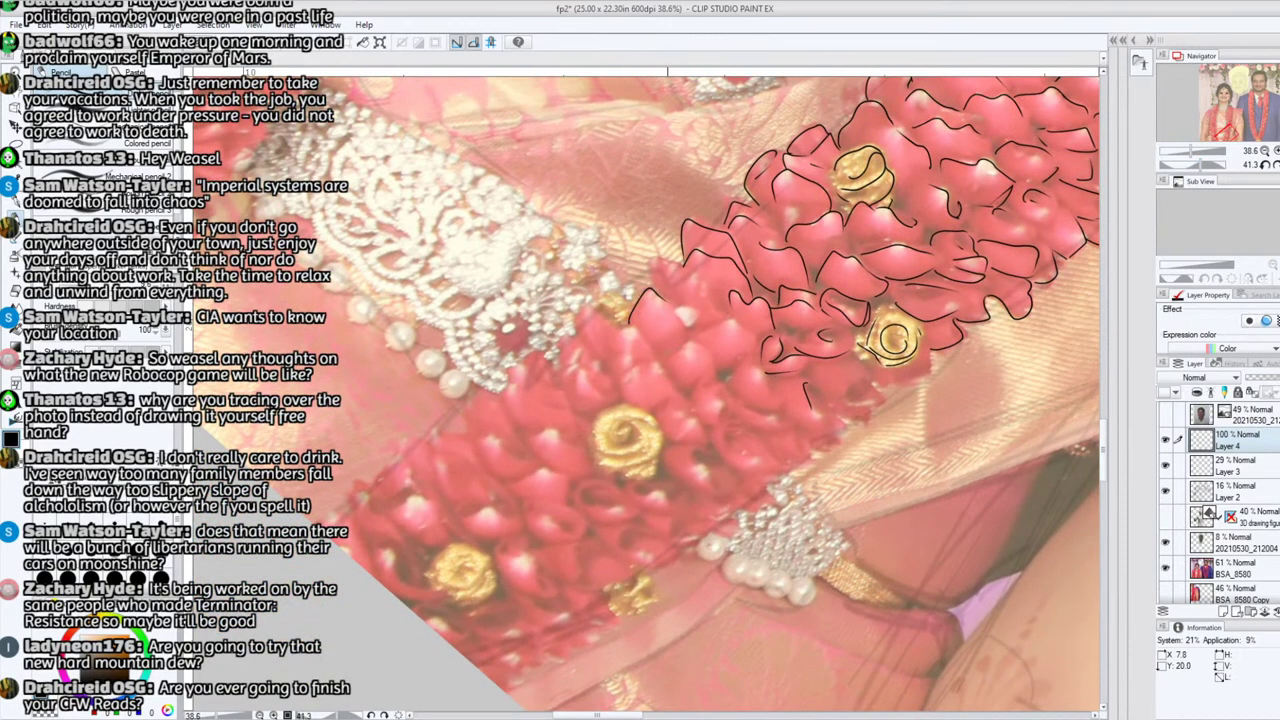
{"action": "mouse_move", "coordinate": [670, 352]}
{"action": "left_mouse_down"}
{"action": "mouse_move", "coordinate": [687, 324]}
{"action": "mouse_move", "coordinate": [712, 356]}
{"action": "left_mouse_up"}
{"action": "left_click_drag", "start_coordinate": [697, 410], "coordinate": [692, 386]}
Step: Ink the two spiral gold roses at and below the waist belt and the small gold ornaments on both garland edges
{"action": "mouse_move", "coordinate": [620, 432]}
{"action": "left_mouse_down"}
{"action": "mouse_move", "coordinate": [638, 427]}
{"action": "mouse_move", "coordinate": [608, 450]}
{"action": "mouse_move", "coordinate": [601, 414]}
{"action": "mouse_move", "coordinate": [652, 422]}
{"action": "mouse_move", "coordinate": [612, 456]}
{"action": "mouse_move", "coordinate": [650, 469]}
{"action": "mouse_move", "coordinate": [650, 419]}
{"action": "left_mouse_up"}
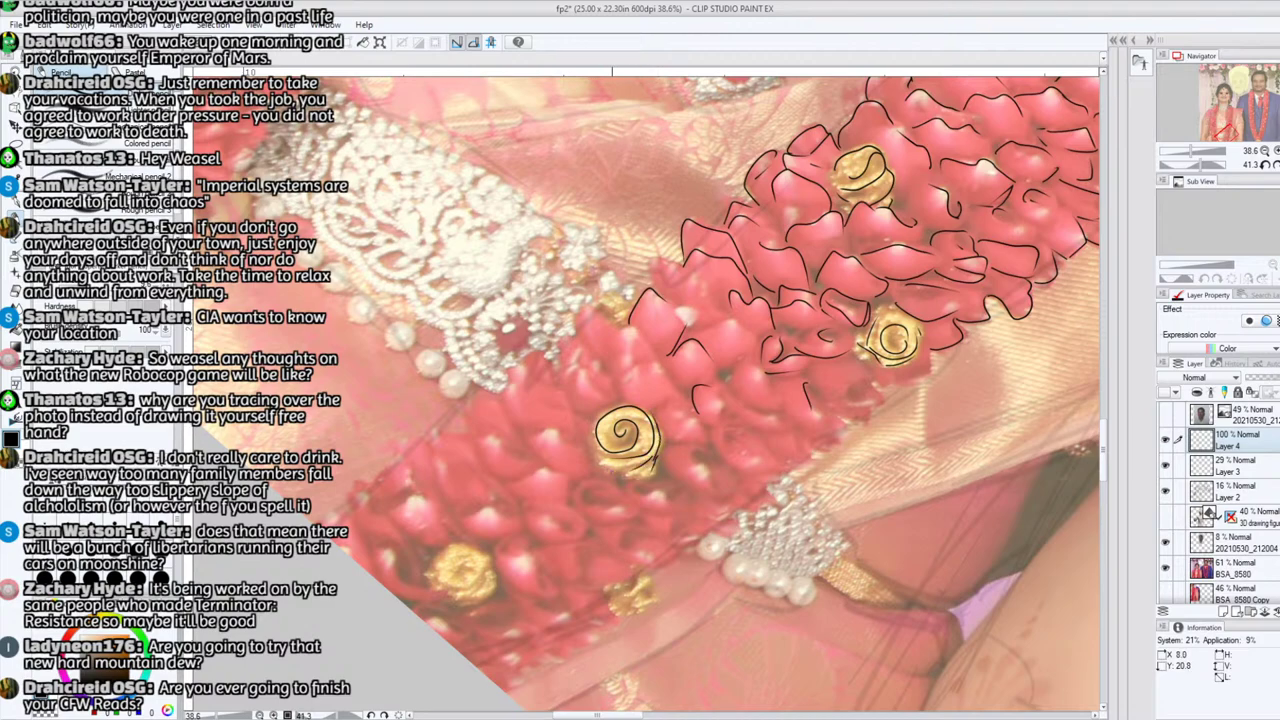
{"action": "mouse_move", "coordinate": [606, 470]}
{"action": "left_mouse_down"}
{"action": "mouse_move", "coordinate": [594, 420]}
{"action": "mouse_move", "coordinate": [638, 482]}
{"action": "left_mouse_up"}
{"action": "mouse_move", "coordinate": [466, 577]}
{"action": "left_mouse_down"}
{"action": "mouse_move", "coordinate": [454, 563]}
{"action": "mouse_move", "coordinate": [472, 586]}
{"action": "mouse_move", "coordinate": [486, 576]}
{"action": "mouse_move", "coordinate": [474, 556]}
{"action": "left_mouse_up"}
{"action": "left_click_drag", "start_coordinate": [436, 570], "coordinate": [472, 554]}
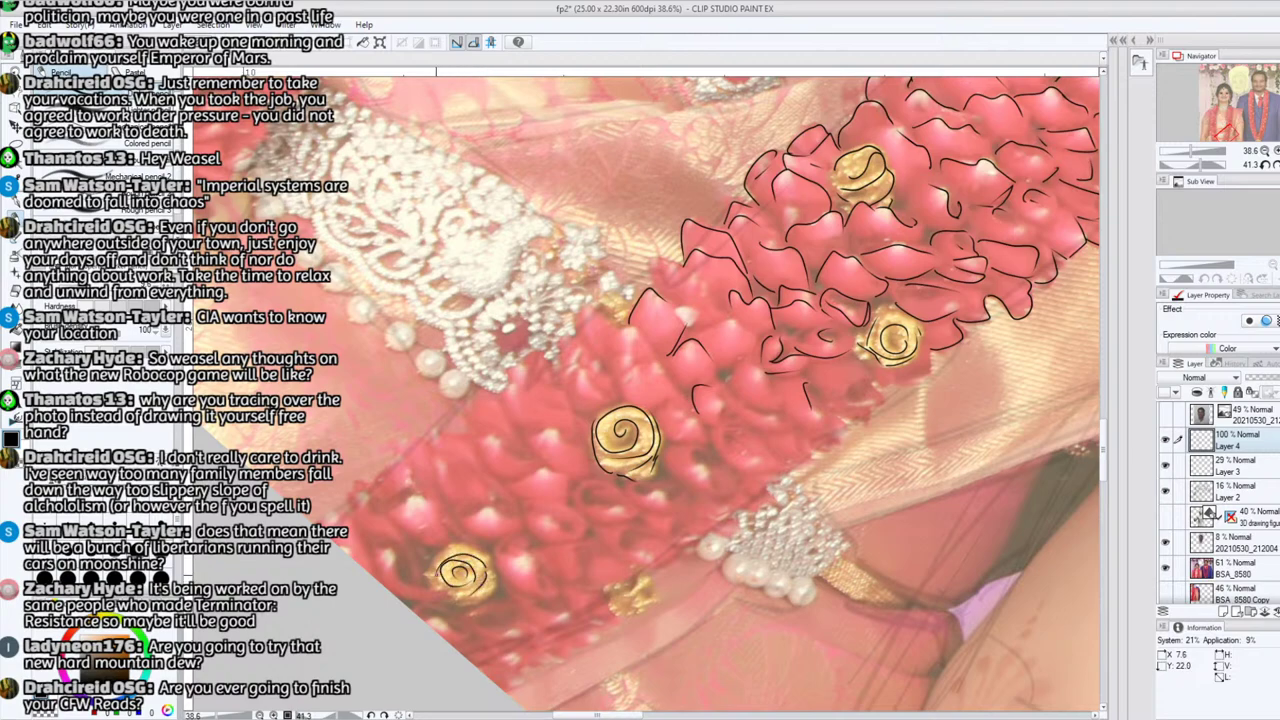
{"action": "left_click_drag", "start_coordinate": [428, 590], "coordinate": [437, 556]}
{"action": "mouse_move", "coordinate": [473, 549]}
{"action": "left_mouse_down"}
{"action": "mouse_move", "coordinate": [494, 584]}
{"action": "mouse_move", "coordinate": [461, 606]}
{"action": "left_mouse_up"}
{"action": "mouse_move", "coordinate": [636, 605]}
{"action": "left_mouse_down"}
{"action": "mouse_move", "coordinate": [652, 584]}
{"action": "mouse_move", "coordinate": [632, 602]}
{"action": "mouse_move", "coordinate": [630, 582]}
{"action": "mouse_move", "coordinate": [652, 576]}
{"action": "mouse_move", "coordinate": [634, 617]}
{"action": "mouse_move", "coordinate": [611, 600]}
{"action": "mouse_move", "coordinate": [616, 585]}
{"action": "left_mouse_up"}
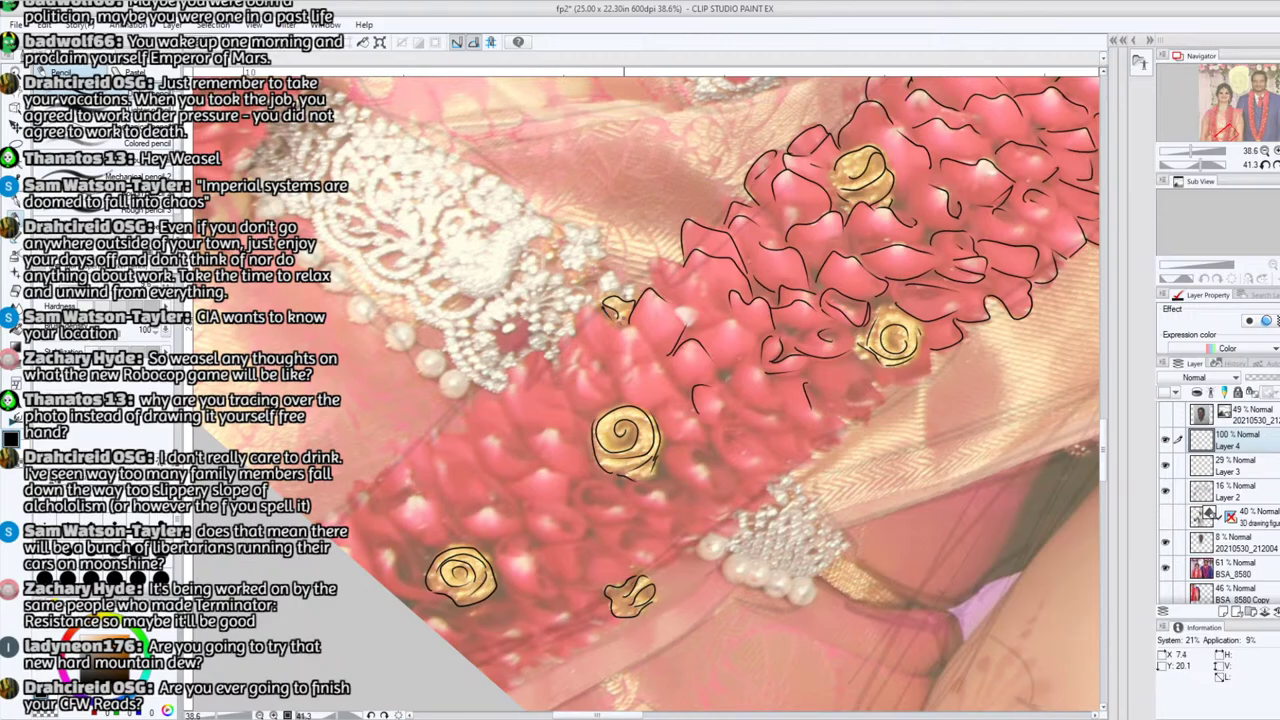
Step: Check the whole garland's line art by hiding the BSA_8580 photo layer and showing it again
{"action": "left_click_drag", "start_coordinate": [1189, 151], "coordinate": [1221, 129]}
{"action": "left_click", "coordinate": [1197, 165]}
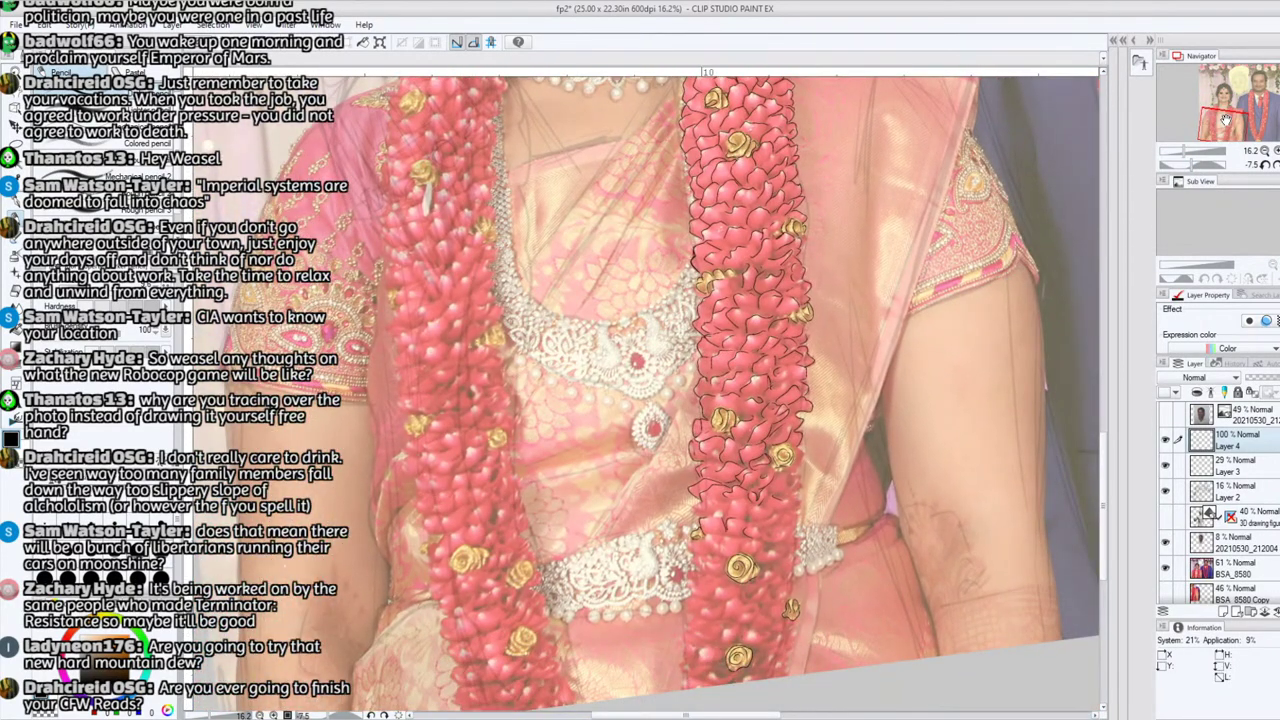
{"action": "left_click", "coordinate": [1165, 567]}
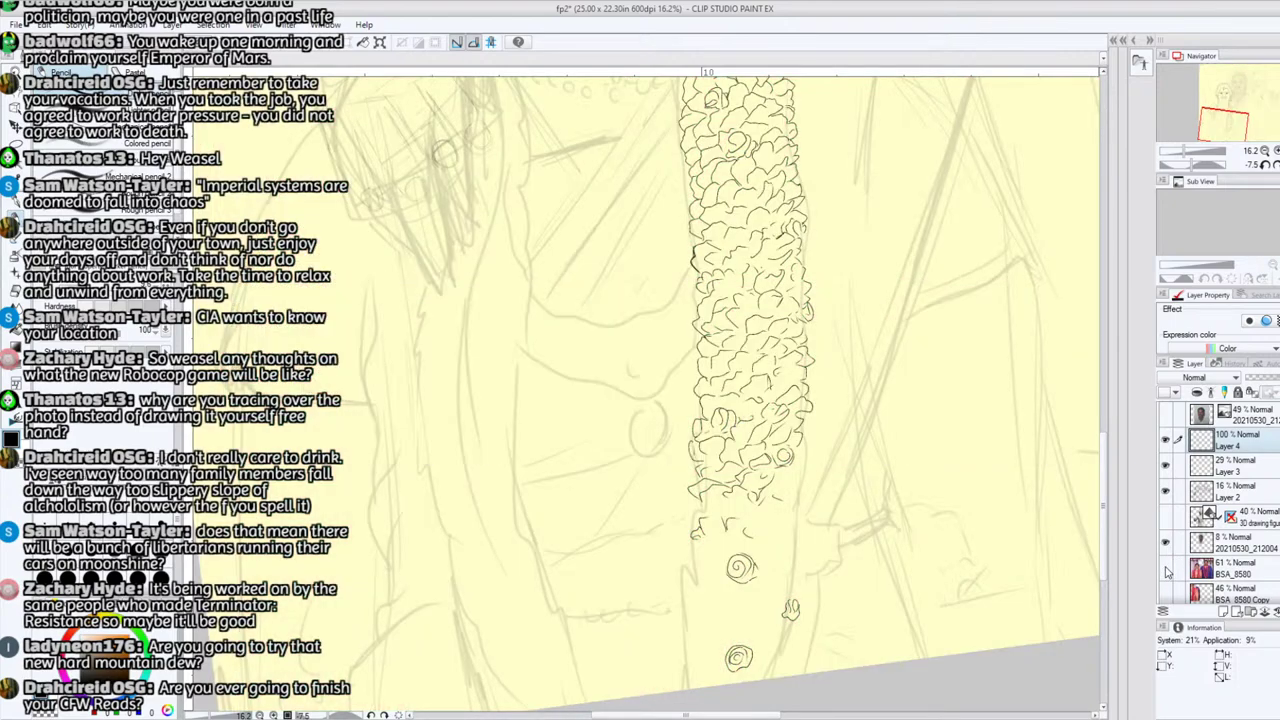
{"action": "left_click", "coordinate": [1165, 567]}
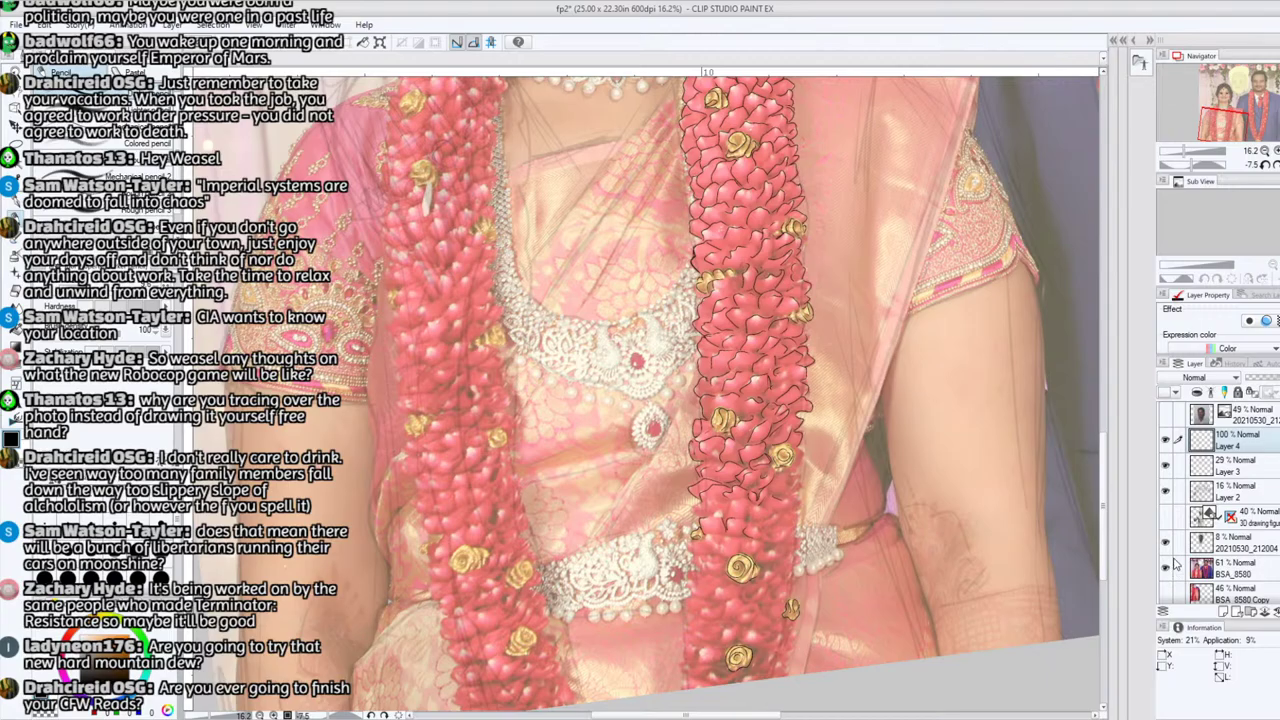
{"action": "mouse_move", "coordinate": [1235, 118]}
{"action": "left_mouse_down"}
{"action": "mouse_move", "coordinate": [1255, 113]}
{"action": "mouse_move", "coordinate": [1265, 84]}
{"action": "mouse_move", "coordinate": [1268, 147]}
{"action": "mouse_move", "coordinate": [1266, 112]}
{"action": "mouse_move", "coordinate": [1225, 118]}
{"action": "mouse_move", "coordinate": [1262, 113]}
{"action": "mouse_move", "coordinate": [1264, 92]}
{"action": "mouse_move", "coordinate": [1268, 132]}
{"action": "mouse_move", "coordinate": [1265, 110]}
{"action": "mouse_move", "coordinate": [1221, 133]}
{"action": "mouse_move", "coordinate": [1235, 123]}
{"action": "left_mouse_up"}
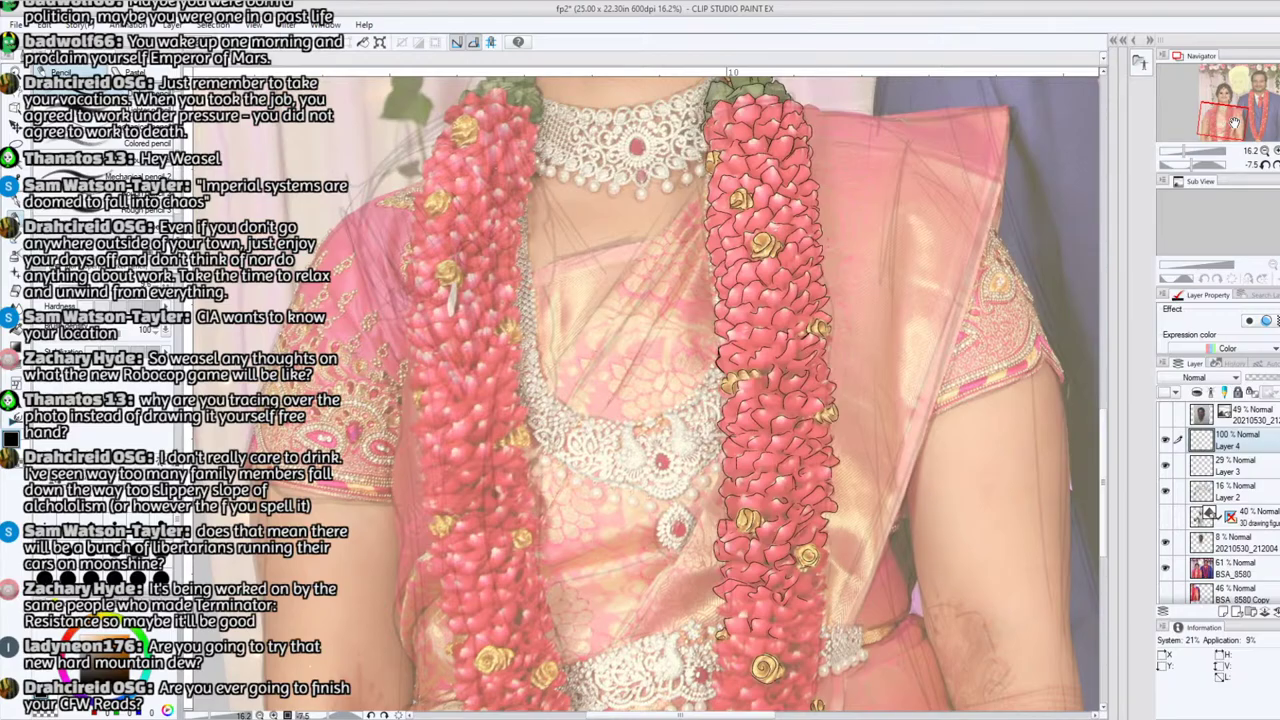
Step: Outline the petals above the belt-level gold rose, including the rolled one near the outer edge, and the inner-edge petals beside it
{"action": "scroll", "coordinate": [1235, 123], "scroll_direction": "up", "scroll_amount": 5}
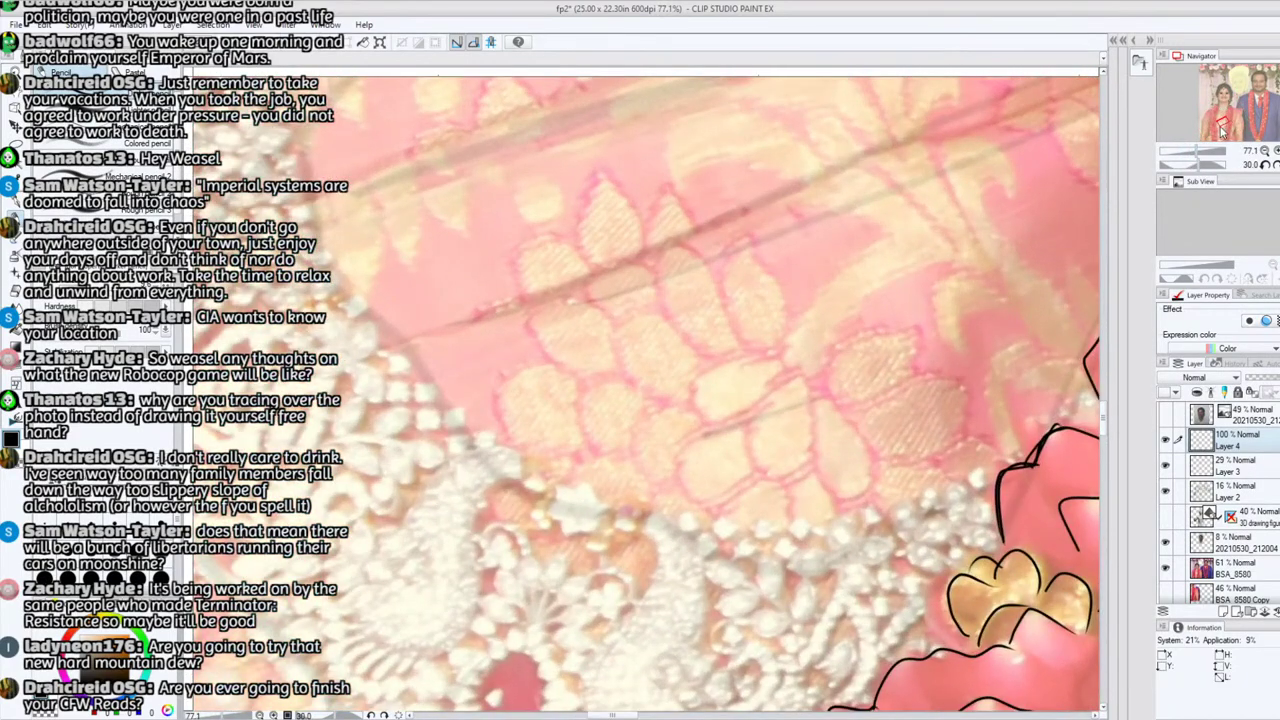
{"action": "left_click_drag", "start_coordinate": [1221, 130], "coordinate": [1191, 164]}
{"action": "left_click_drag", "start_coordinate": [1197, 151], "coordinate": [1187, 151]}
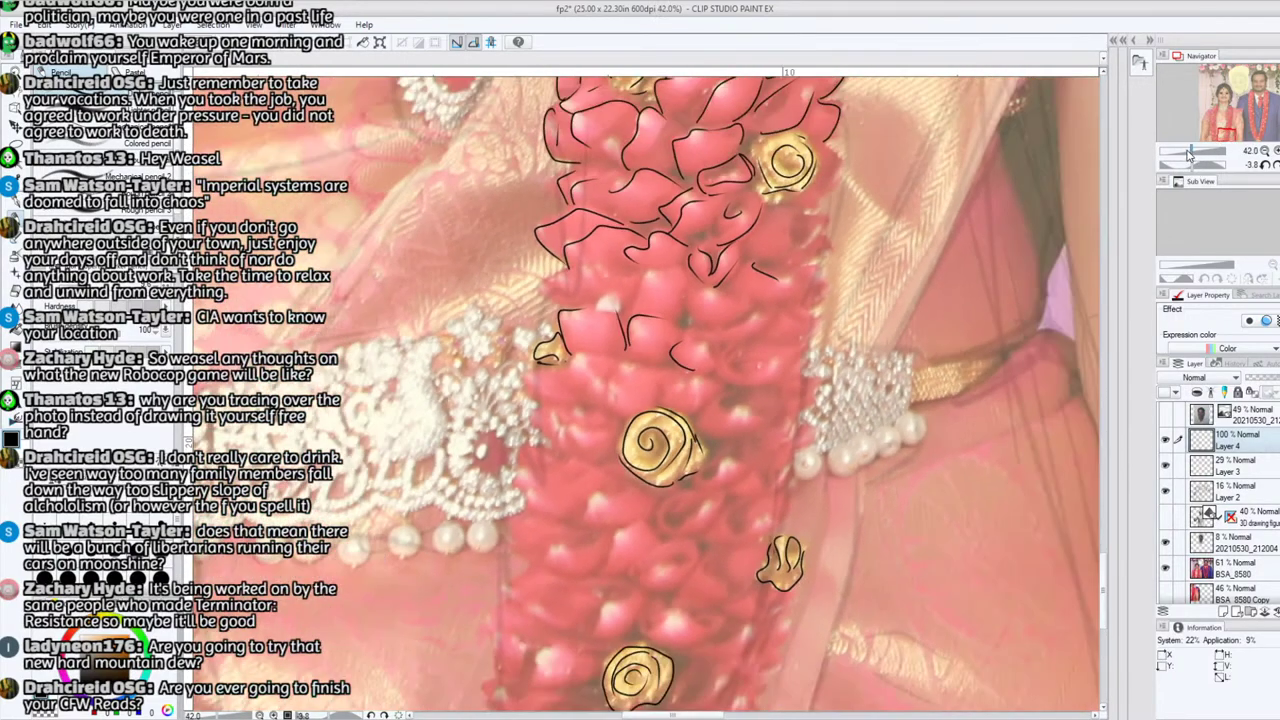
{"action": "mouse_move", "coordinate": [738, 366]}
{"action": "left_mouse_down"}
{"action": "mouse_move", "coordinate": [767, 351]}
{"action": "mouse_move", "coordinate": [752, 376]}
{"action": "mouse_move", "coordinate": [729, 358]}
{"action": "mouse_move", "coordinate": [740, 375]}
{"action": "mouse_move", "coordinate": [800, 352]}
{"action": "mouse_move", "coordinate": [755, 345]}
{"action": "mouse_move", "coordinate": [745, 319]}
{"action": "mouse_move", "coordinate": [800, 326]}
{"action": "mouse_move", "coordinate": [710, 288]}
{"action": "mouse_move", "coordinate": [688, 315]}
{"action": "mouse_move", "coordinate": [664, 268]}
{"action": "left_mouse_up"}
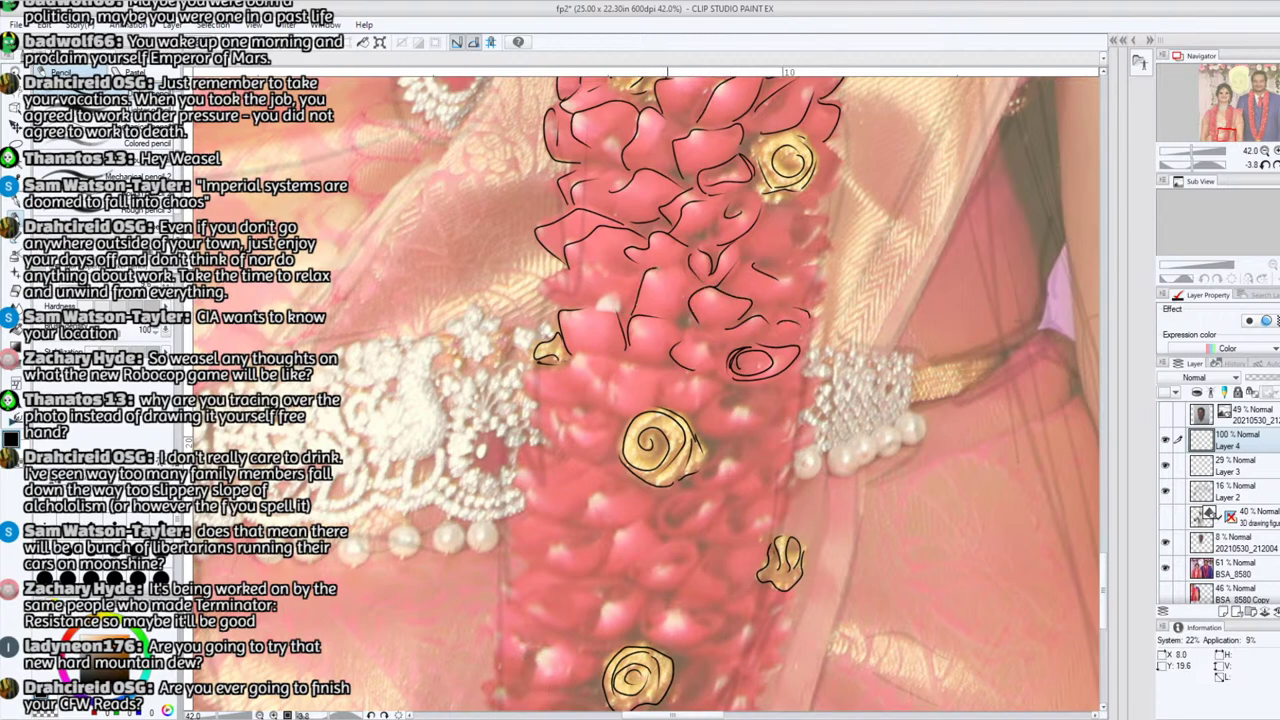
{"action": "mouse_move", "coordinate": [600, 308]}
{"action": "left_mouse_down"}
{"action": "mouse_move", "coordinate": [608, 296]}
{"action": "mouse_move", "coordinate": [604, 308]}
{"action": "left_mouse_up"}
{"action": "mouse_move", "coordinate": [558, 426]}
{"action": "left_mouse_down"}
{"action": "mouse_move", "coordinate": [552, 407]}
{"action": "mouse_move", "coordinate": [541, 428]}
{"action": "mouse_move", "coordinate": [556, 368]}
{"action": "mouse_move", "coordinate": [574, 366]}
{"action": "left_mouse_up"}
Step: Ink the petal below the belt-level gold rose, erasing its first outline and redrawing it
{"action": "mouse_move", "coordinate": [580, 521]}
{"action": "left_mouse_down"}
{"action": "mouse_move", "coordinate": [594, 492]}
{"action": "mouse_move", "coordinate": [636, 489]}
{"action": "left_mouse_up"}
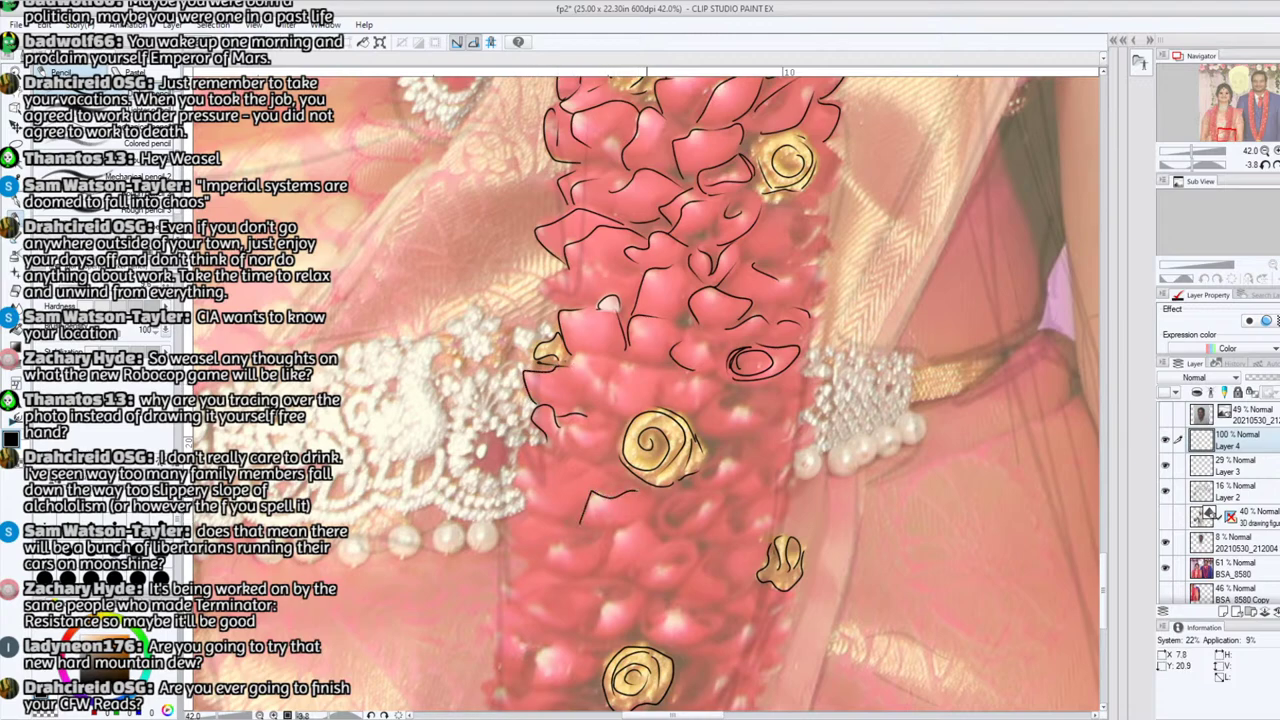
{"action": "key", "text": "e"}
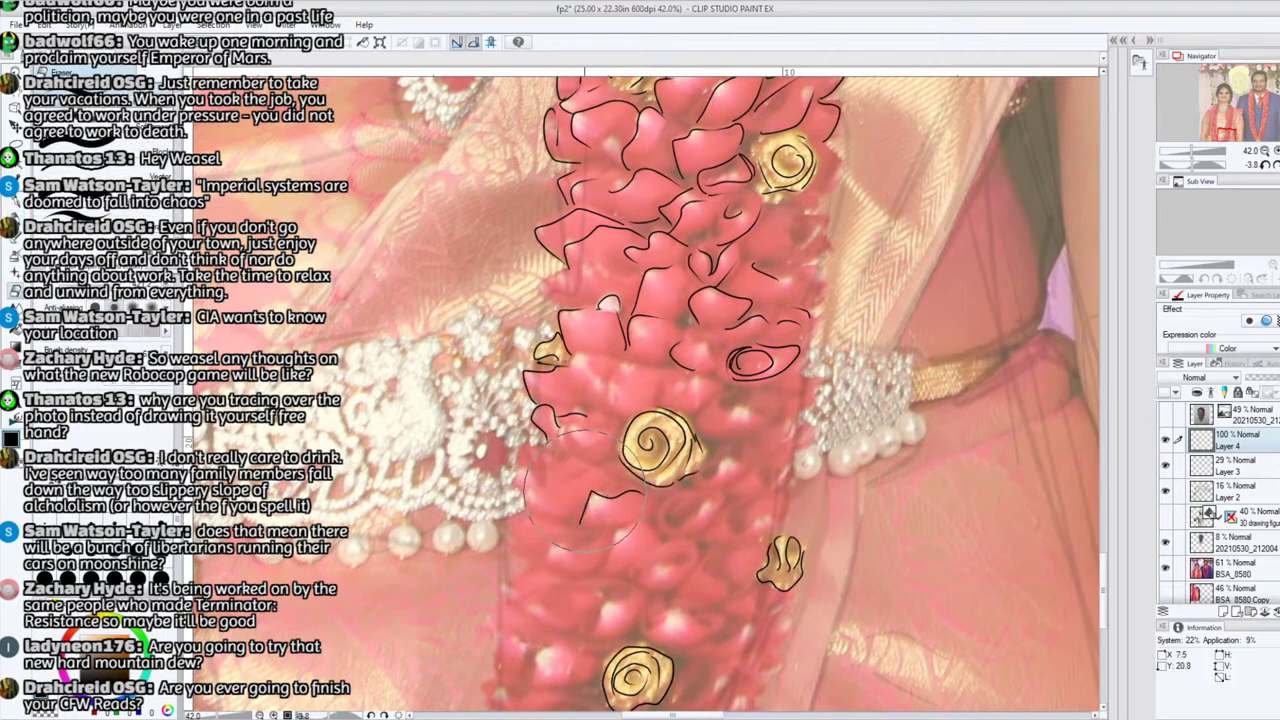
{"action": "mouse_move", "coordinate": [579, 503]}
{"action": "left_mouse_down"}
{"action": "mouse_move", "coordinate": [610, 500]}
{"action": "mouse_move", "coordinate": [590, 505]}
{"action": "mouse_move", "coordinate": [600, 510]}
{"action": "left_mouse_up"}
{"action": "key", "text": "p"}
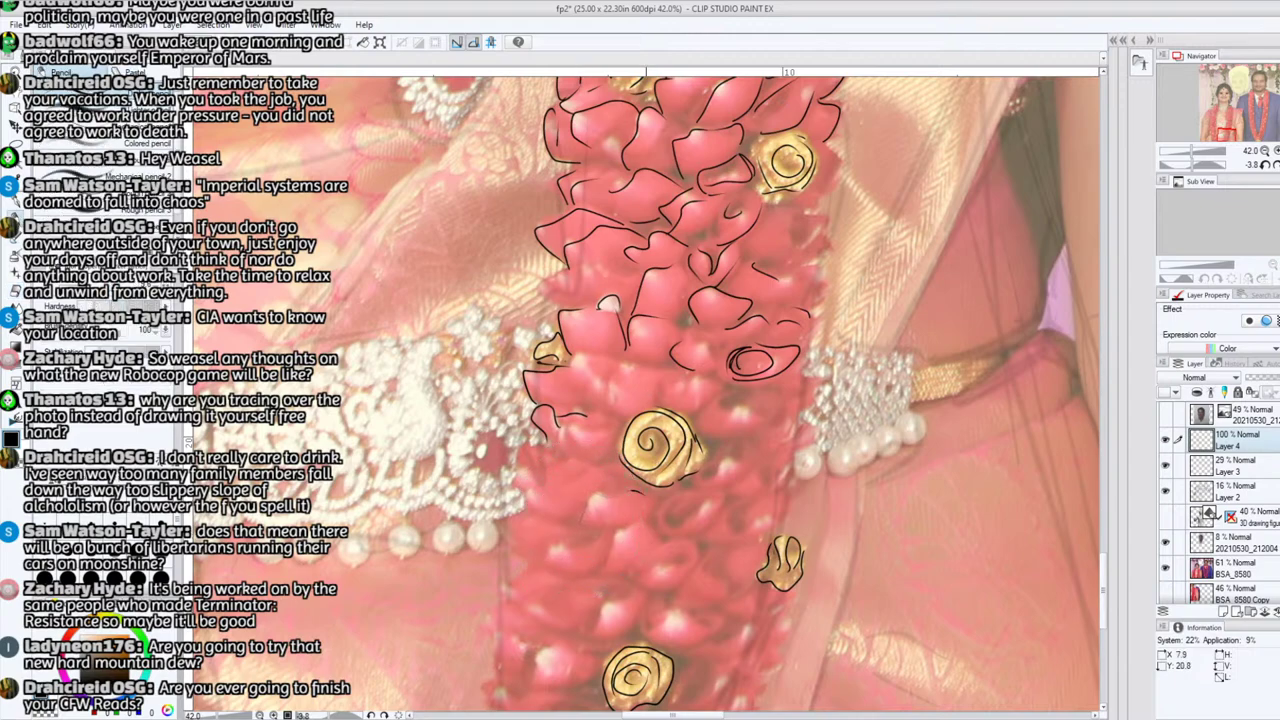
{"action": "mouse_move", "coordinate": [636, 497]}
{"action": "left_mouse_down"}
{"action": "mouse_move", "coordinate": [598, 494]}
{"action": "mouse_move", "coordinate": [586, 509]}
{"action": "left_mouse_up"}
Step: Outline the curled petal below the belt-level gold rose and the petals between that rose and the garland's outer edge
{"action": "mouse_move", "coordinate": [668, 517]}
{"action": "left_mouse_down"}
{"action": "mouse_move", "coordinate": [687, 499]}
{"action": "mouse_move", "coordinate": [690, 520]}
{"action": "mouse_move", "coordinate": [706, 501]}
{"action": "mouse_move", "coordinate": [664, 508]}
{"action": "mouse_move", "coordinate": [665, 531]}
{"action": "mouse_move", "coordinate": [724, 500]}
{"action": "mouse_move", "coordinate": [680, 496]}
{"action": "mouse_move", "coordinate": [662, 532]}
{"action": "left_mouse_up"}
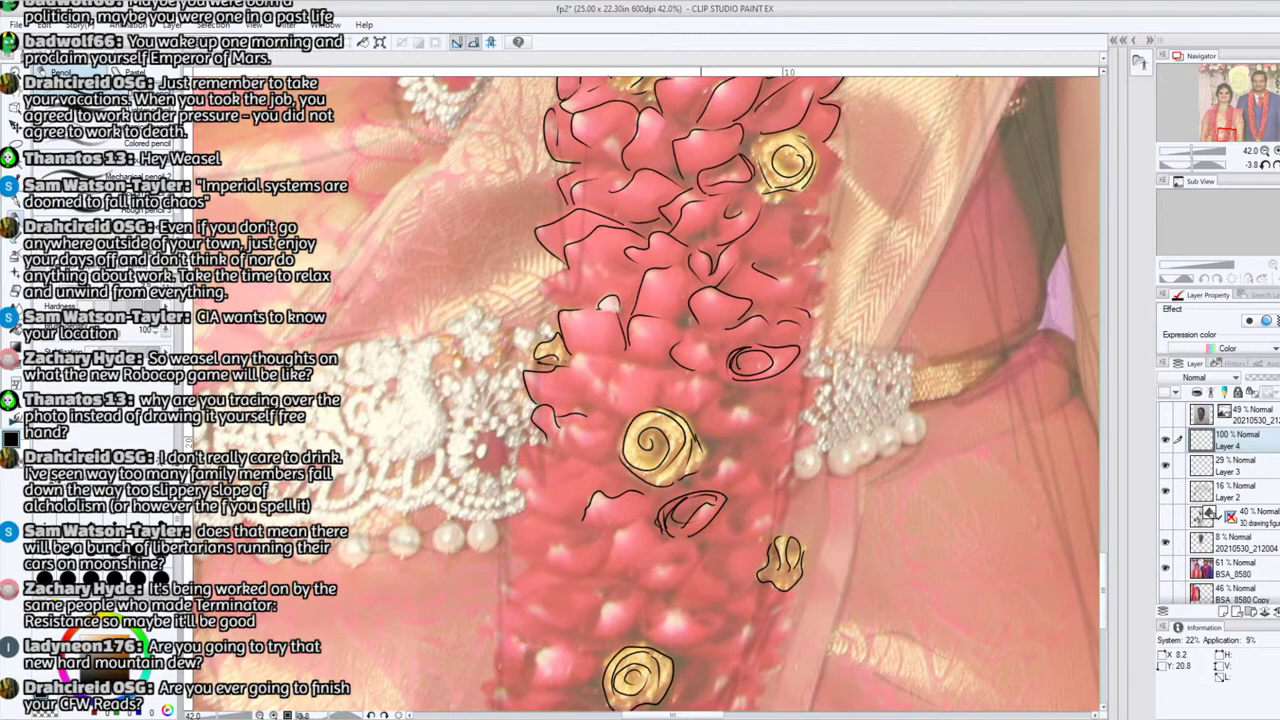
{"action": "left_click_drag", "start_coordinate": [702, 485], "coordinate": [727, 457]}
{"action": "mouse_move", "coordinate": [771, 527]}
{"action": "left_mouse_down"}
{"action": "mouse_move", "coordinate": [737, 519]}
{"action": "mouse_move", "coordinate": [701, 537]}
{"action": "mouse_move", "coordinate": [734, 506]}
{"action": "left_mouse_up"}
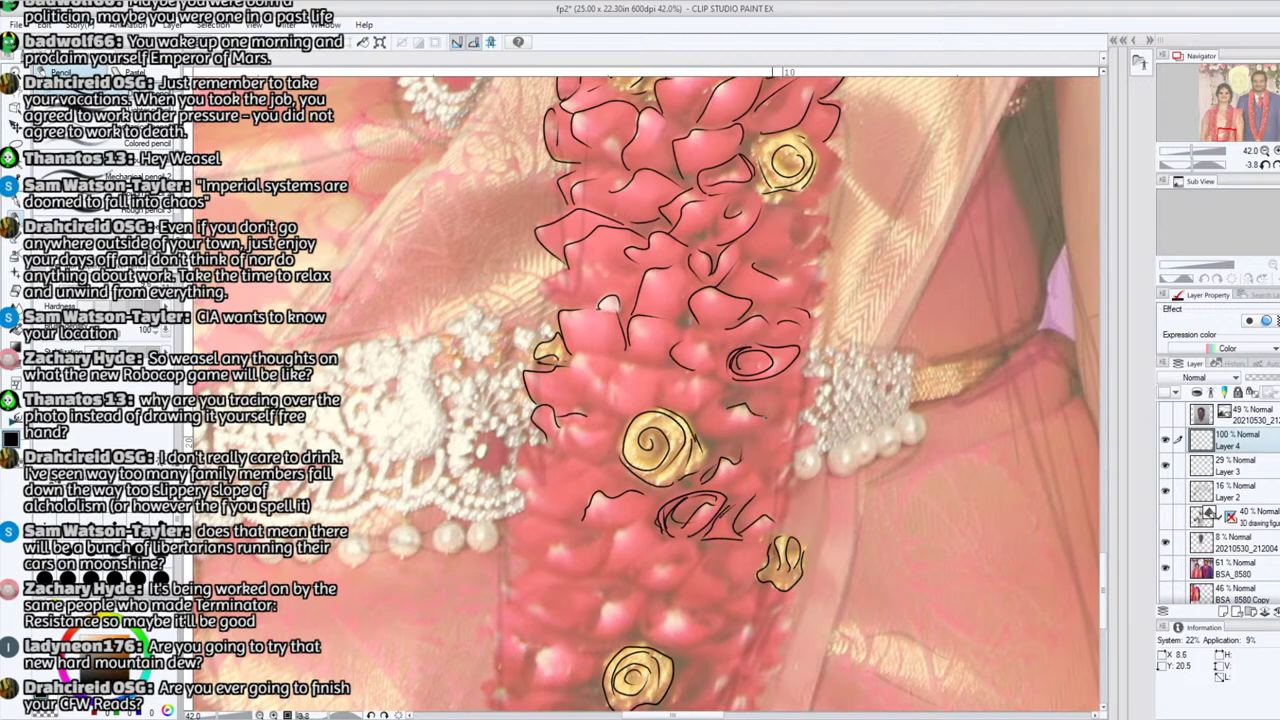
{"action": "left_click_drag", "start_coordinate": [765, 398], "coordinate": [770, 418]}
Step: Ink the petals from the inner edge beside the belt-level gold rose down to the lowest gold rose
{"action": "left_click_drag", "start_coordinate": [1192, 164], "coordinate": [1201, 164]}
{"action": "mouse_move", "coordinate": [655, 476]}
{"action": "left_mouse_down"}
{"action": "mouse_move", "coordinate": [670, 502]}
{"action": "mouse_move", "coordinate": [653, 475]}
{"action": "mouse_move", "coordinate": [682, 450]}
{"action": "mouse_move", "coordinate": [679, 407]}
{"action": "mouse_move", "coordinate": [652, 398]}
{"action": "mouse_move", "coordinate": [632, 357]}
{"action": "mouse_move", "coordinate": [660, 376]}
{"action": "mouse_move", "coordinate": [630, 318]}
{"action": "mouse_move", "coordinate": [604, 374]}
{"action": "mouse_move", "coordinate": [552, 376]}
{"action": "mouse_move", "coordinate": [559, 430]}
{"action": "left_mouse_up"}
{"action": "mouse_move", "coordinate": [548, 372]}
{"action": "left_mouse_down"}
{"action": "mouse_move", "coordinate": [526, 331]}
{"action": "mouse_move", "coordinate": [494, 345]}
{"action": "mouse_move", "coordinate": [494, 408]}
{"action": "left_mouse_up"}
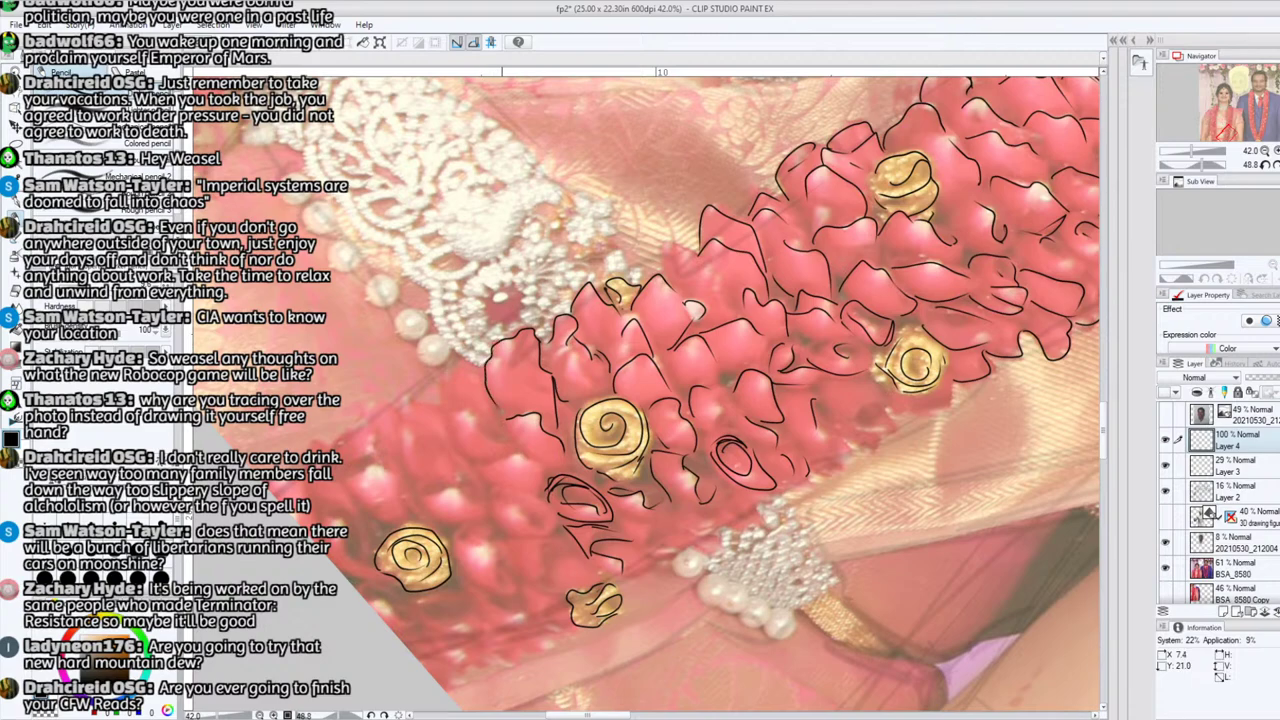
{"action": "left_click_drag", "start_coordinate": [516, 448], "coordinate": [450, 418]}
{"action": "left_click_drag", "start_coordinate": [540, 468], "coordinate": [500, 455]}
{"action": "mouse_move", "coordinate": [538, 497]}
{"action": "left_mouse_down"}
{"action": "mouse_move", "coordinate": [542, 473]}
{"action": "mouse_move", "coordinate": [477, 471]}
{"action": "left_mouse_up"}
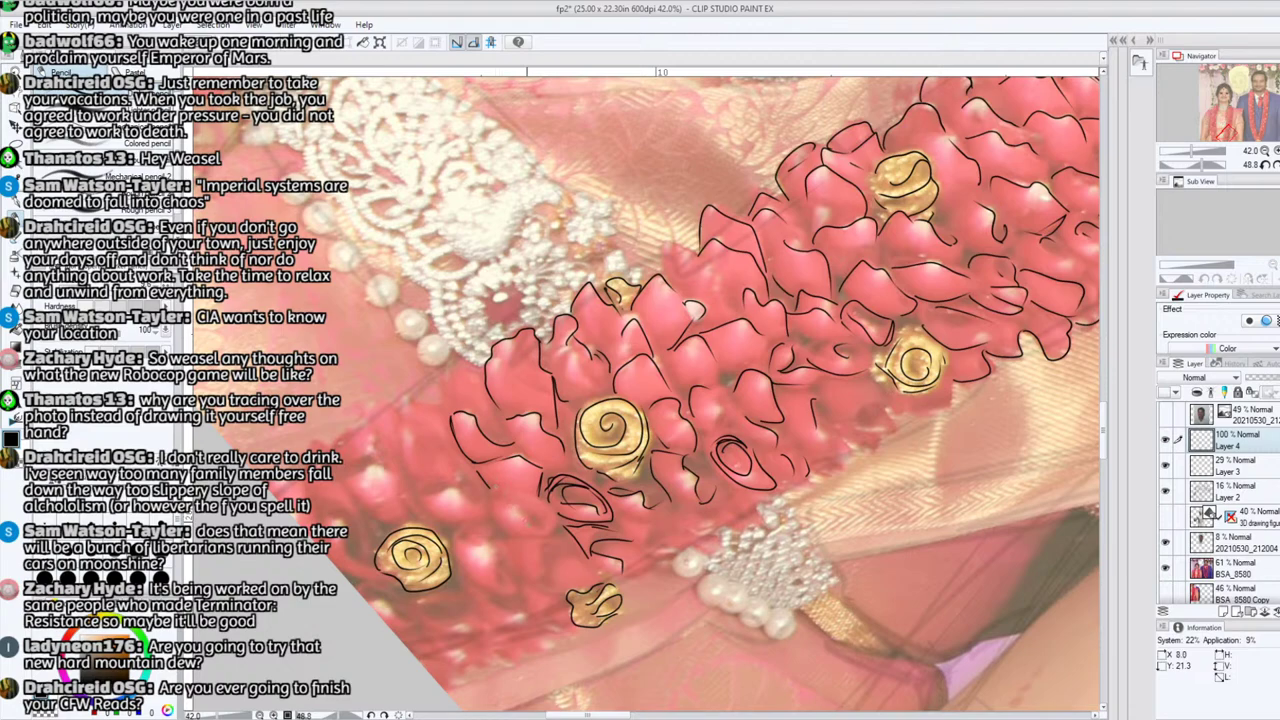
{"action": "mouse_move", "coordinate": [528, 525]}
{"action": "left_mouse_down"}
{"action": "mouse_move", "coordinate": [501, 506]}
{"action": "mouse_move", "coordinate": [508, 495]}
{"action": "mouse_move", "coordinate": [549, 521]}
{"action": "mouse_move", "coordinate": [492, 520]}
{"action": "mouse_move", "coordinate": [490, 496]}
{"action": "mouse_move", "coordinate": [436, 488]}
{"action": "mouse_move", "coordinate": [422, 492]}
{"action": "mouse_move", "coordinate": [466, 518]}
{"action": "mouse_move", "coordinate": [434, 515]}
{"action": "mouse_move", "coordinate": [424, 505]}
{"action": "mouse_move", "coordinate": [446, 462]}
{"action": "mouse_move", "coordinate": [406, 424]}
{"action": "mouse_move", "coordinate": [403, 466]}
{"action": "mouse_move", "coordinate": [418, 484]}
{"action": "left_mouse_up"}
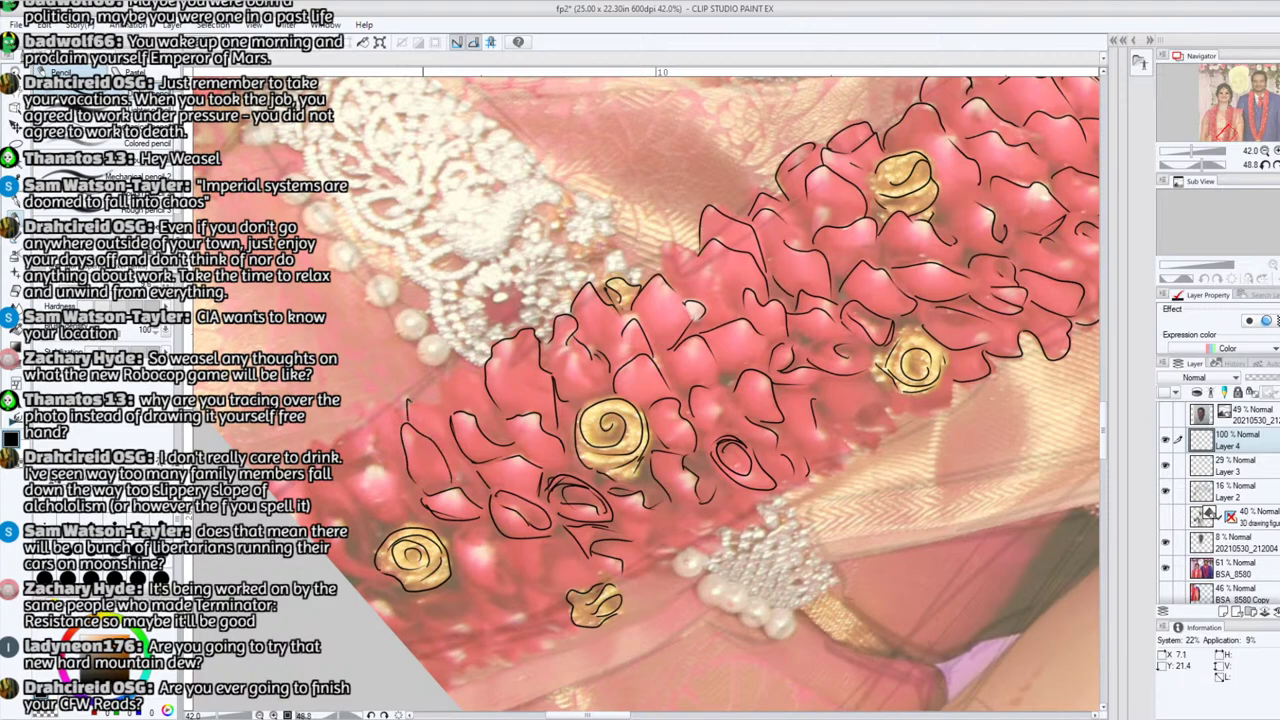
Step: Outline the remaining petals along the garland's inner edge, past the lowest gold rose to the canvas border
{"action": "mouse_move", "coordinate": [410, 408]}
{"action": "left_mouse_down"}
{"action": "mouse_move", "coordinate": [439, 402]}
{"action": "mouse_move", "coordinate": [446, 371]}
{"action": "left_mouse_up"}
{"action": "mouse_move", "coordinate": [490, 425]}
{"action": "left_mouse_down"}
{"action": "mouse_move", "coordinate": [458, 383]}
{"action": "mouse_move", "coordinate": [466, 365]}
{"action": "left_mouse_up"}
{"action": "mouse_move", "coordinate": [406, 427]}
{"action": "left_mouse_down"}
{"action": "mouse_move", "coordinate": [373, 408]}
{"action": "mouse_move", "coordinate": [380, 461]}
{"action": "mouse_move", "coordinate": [363, 419]}
{"action": "left_mouse_up"}
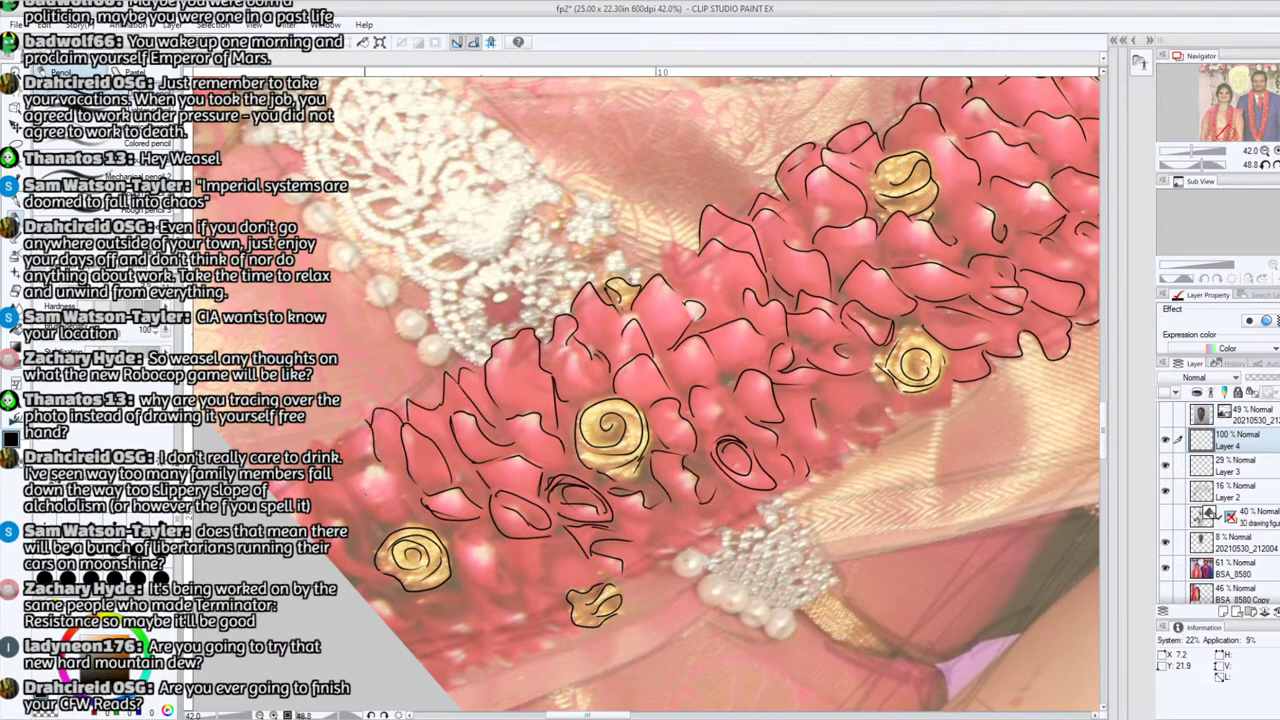
{"action": "mouse_move", "coordinate": [358, 474]}
{"action": "left_mouse_down"}
{"action": "mouse_move", "coordinate": [389, 465]}
{"action": "mouse_move", "coordinate": [402, 521]}
{"action": "mouse_move", "coordinate": [352, 489]}
{"action": "left_mouse_up"}
{"action": "left_click_drag", "start_coordinate": [356, 430], "coordinate": [338, 446]}
{"action": "left_click_drag", "start_coordinate": [360, 556], "coordinate": [310, 482]}
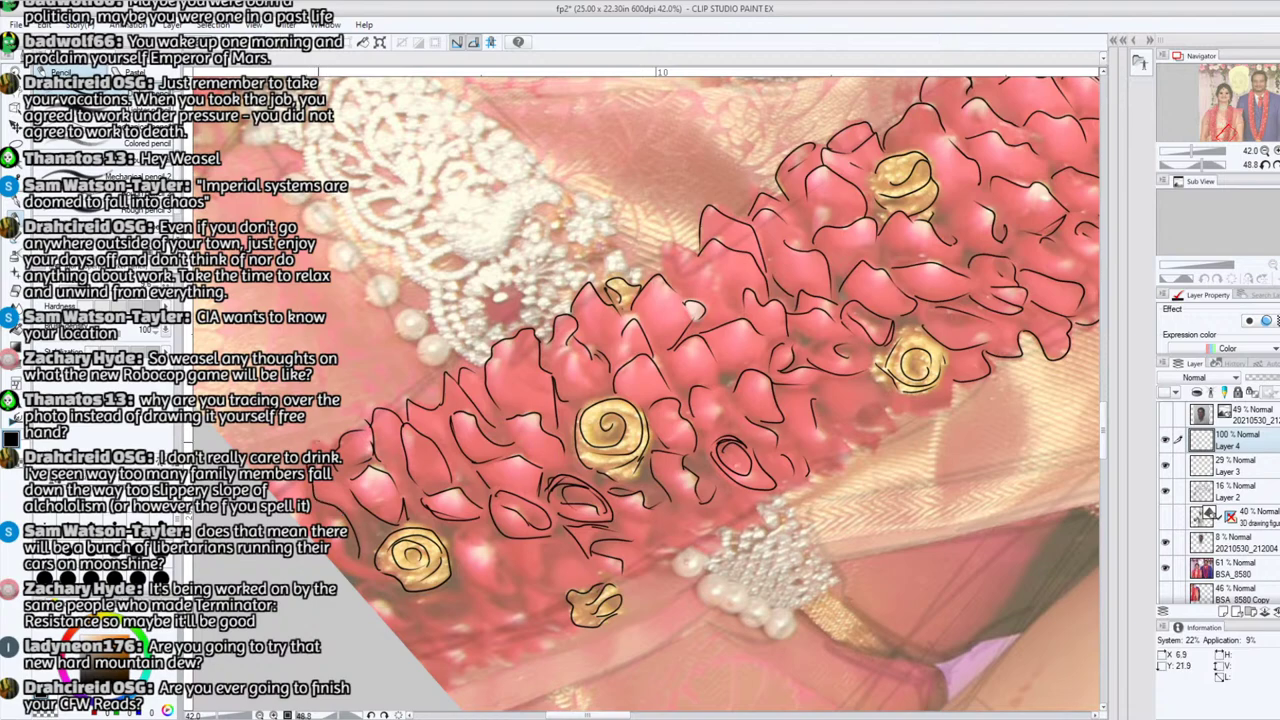
{"action": "left_click_drag", "start_coordinate": [378, 575], "coordinate": [330, 521]}
Step: Ink the petals along the garland's outer edge from the small gold ornament down to the canvas border
{"action": "left_click_drag", "start_coordinate": [1192, 165], "coordinate": [1178, 165]}
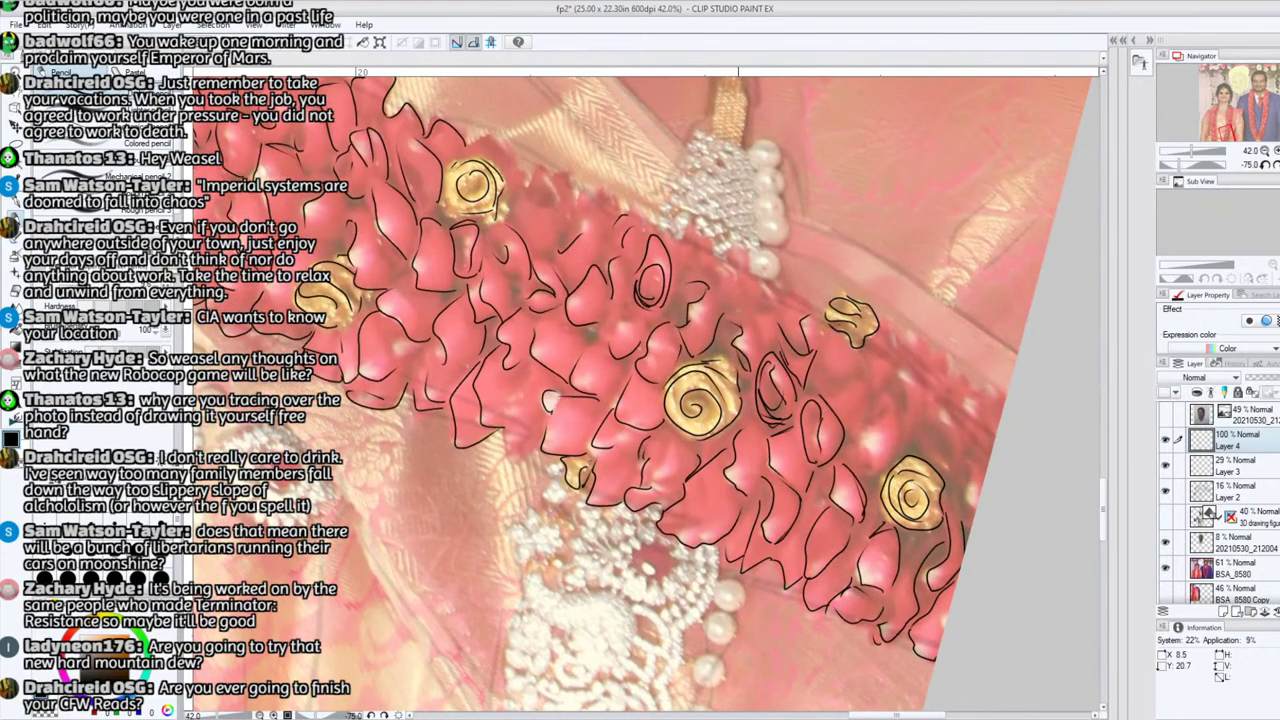
{"action": "left_click", "coordinate": [1222, 135]}
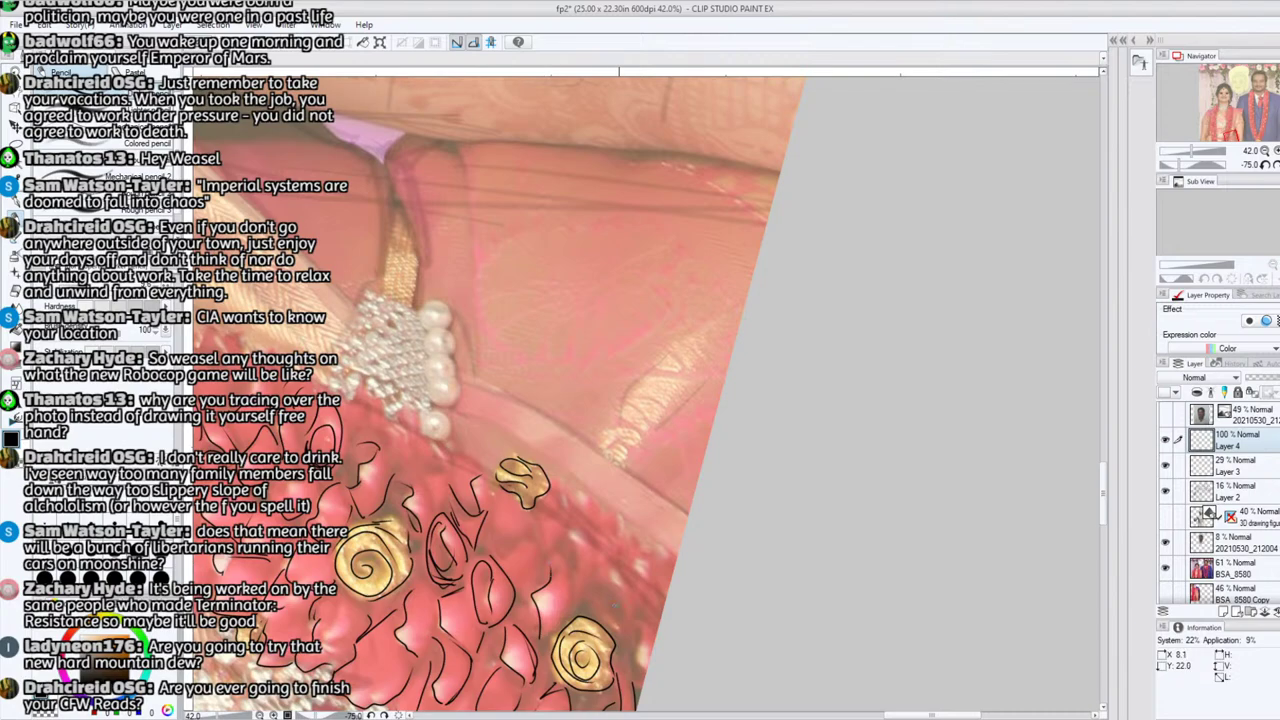
{"action": "left_click_drag", "start_coordinate": [620, 615], "coordinate": [611, 567]}
{"action": "mouse_move", "coordinate": [641, 672]}
{"action": "left_mouse_down"}
{"action": "mouse_move", "coordinate": [639, 559]}
{"action": "mouse_move", "coordinate": [665, 556]}
{"action": "mouse_move", "coordinate": [574, 499]}
{"action": "left_mouse_up"}
{"action": "left_click_drag", "start_coordinate": [578, 590], "coordinate": [566, 533]}
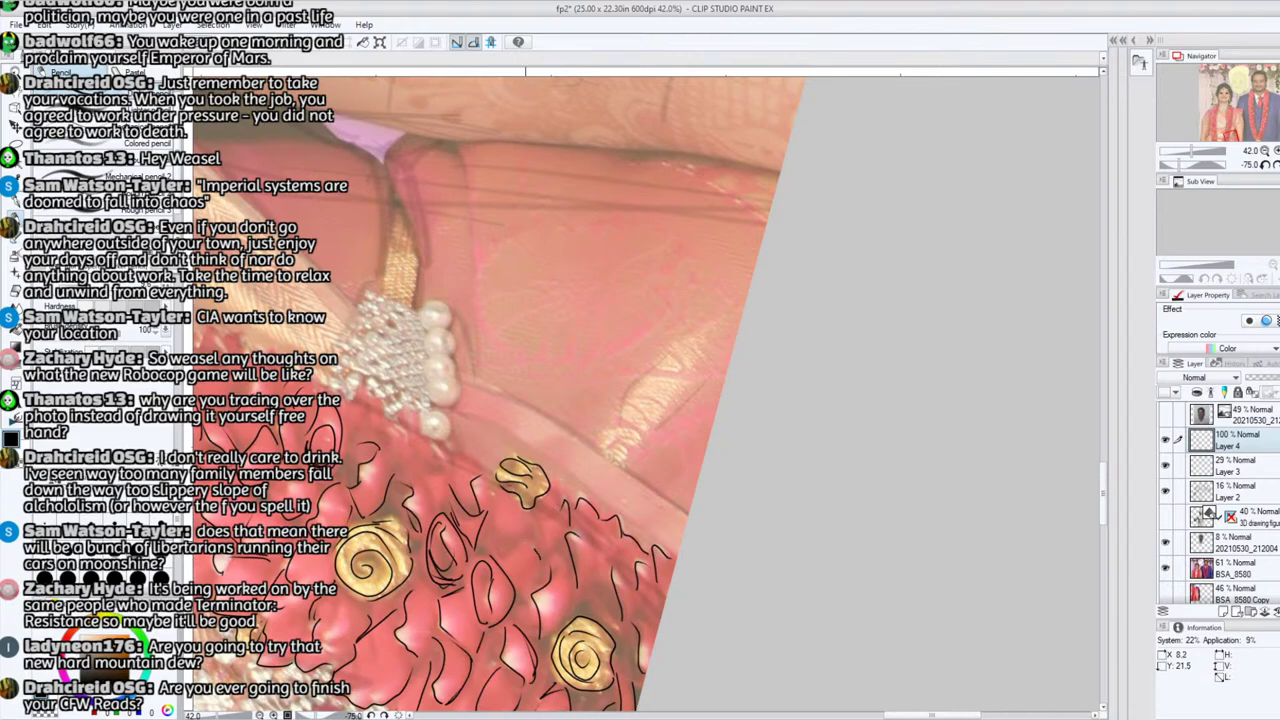
{"action": "mouse_move", "coordinate": [544, 548]}
{"action": "left_mouse_down"}
{"action": "mouse_move", "coordinate": [537, 521]}
{"action": "mouse_move", "coordinate": [503, 515]}
{"action": "left_mouse_up"}
{"action": "left_click", "coordinate": [1188, 167]}
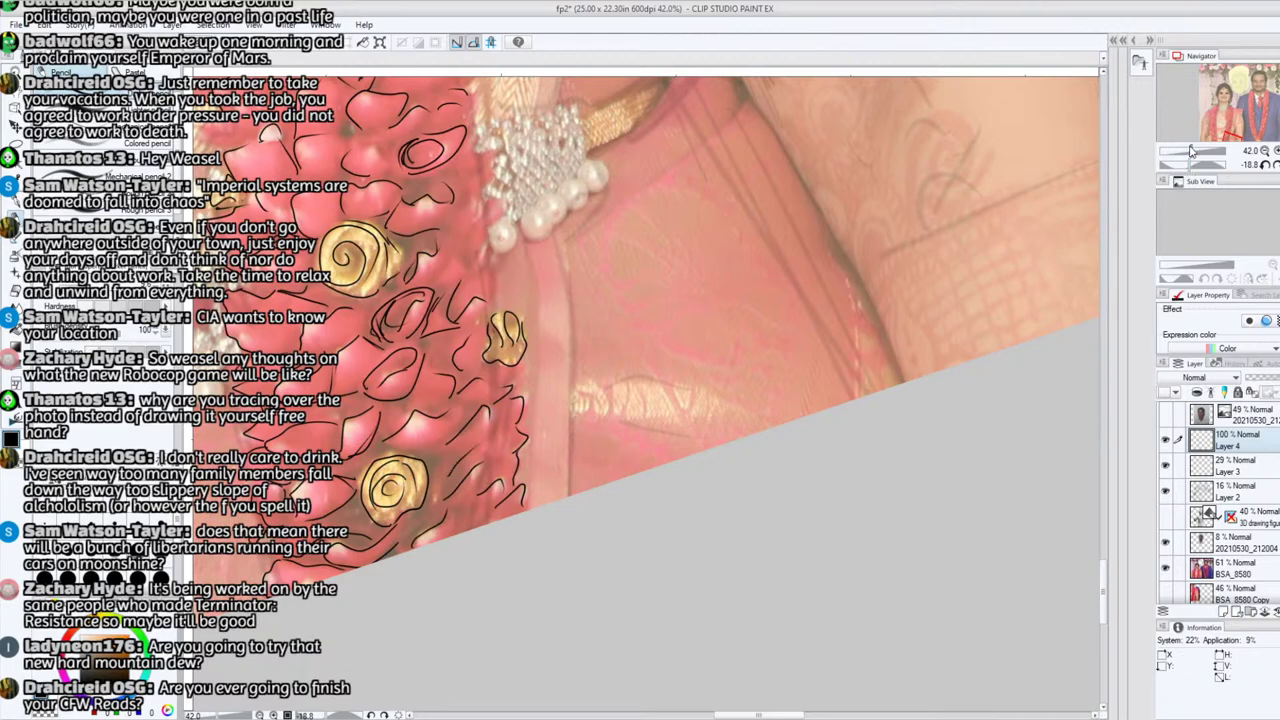
Step: Inspect the finished garland line art with the BSA_8580 photo layer hidden, and show the photo again
{"action": "left_click_drag", "start_coordinate": [1193, 152], "coordinate": [1180, 152]}
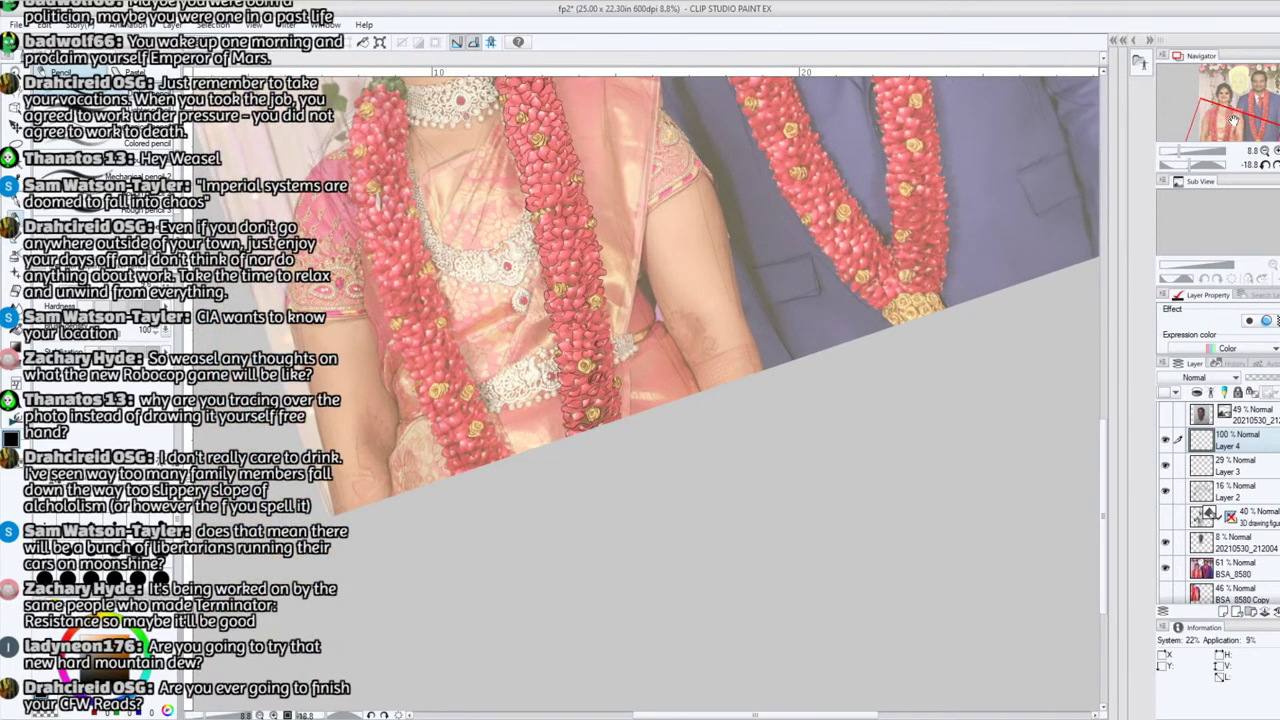
{"action": "left_click_drag", "start_coordinate": [1229, 115], "coordinate": [1228, 104]}
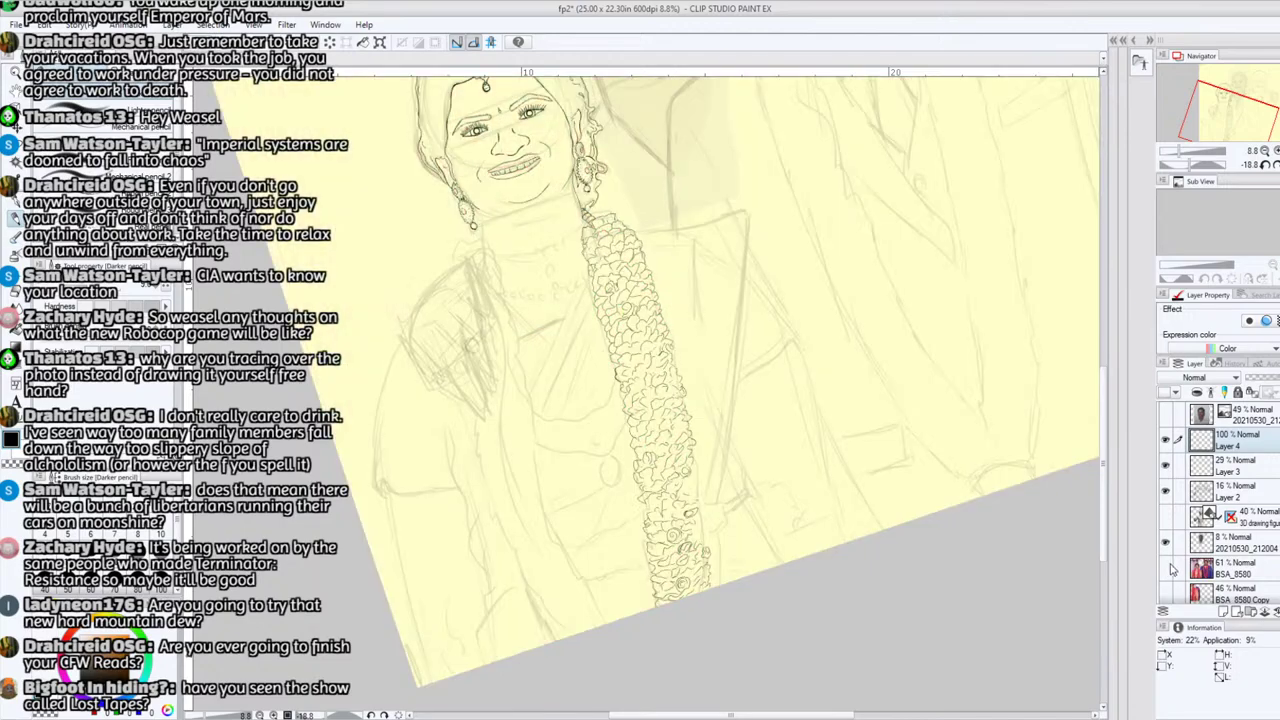
{"action": "left_click", "coordinate": [1166, 567]}
{"action": "left_click", "coordinate": [1166, 567]}
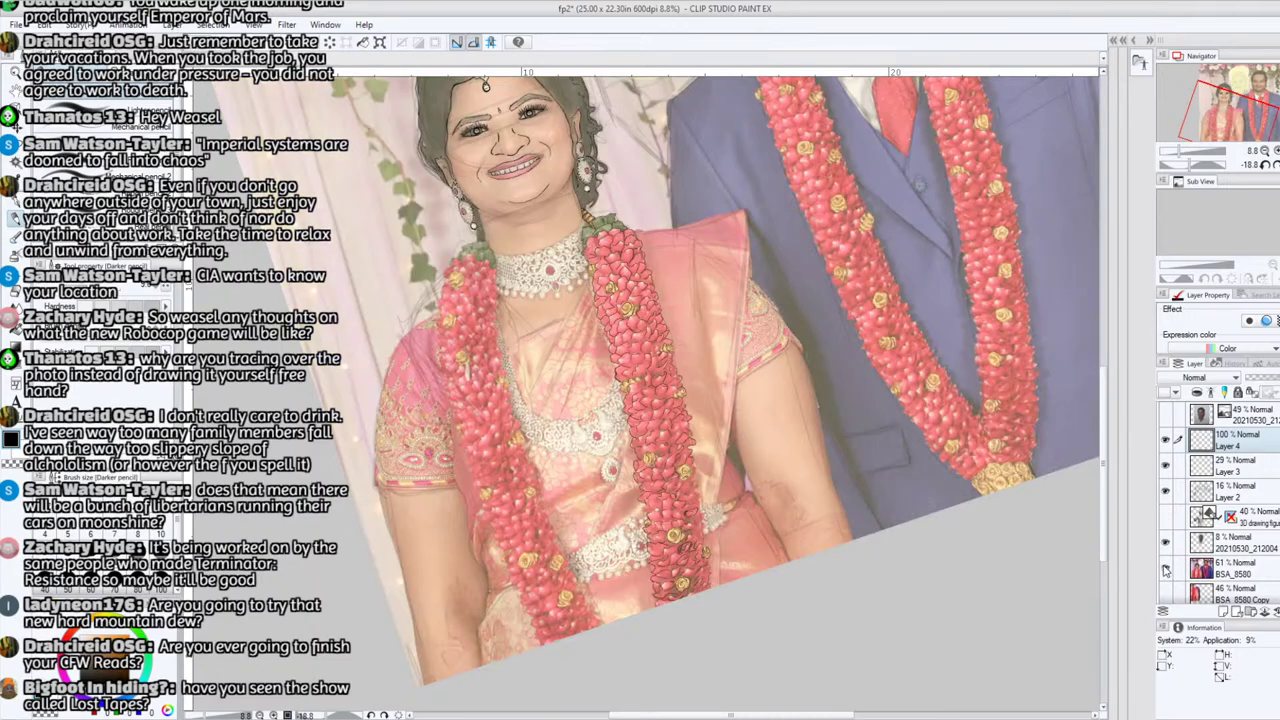
Step: Reset the canvas rotation to 0 and ink the missing outer-edge petals of the finished garland strand beside the beaded belt
{"action": "mouse_move", "coordinate": [1178, 152]}
{"action": "left_mouse_down"}
{"action": "mouse_move", "coordinate": [1222, 131]}
{"action": "mouse_move", "coordinate": [1214, 119]}
{"action": "mouse_move", "coordinate": [1204, 152]}
{"action": "mouse_move", "coordinate": [1180, 160]}
{"action": "left_mouse_up"}
{"action": "left_click", "coordinate": [1275, 164]}
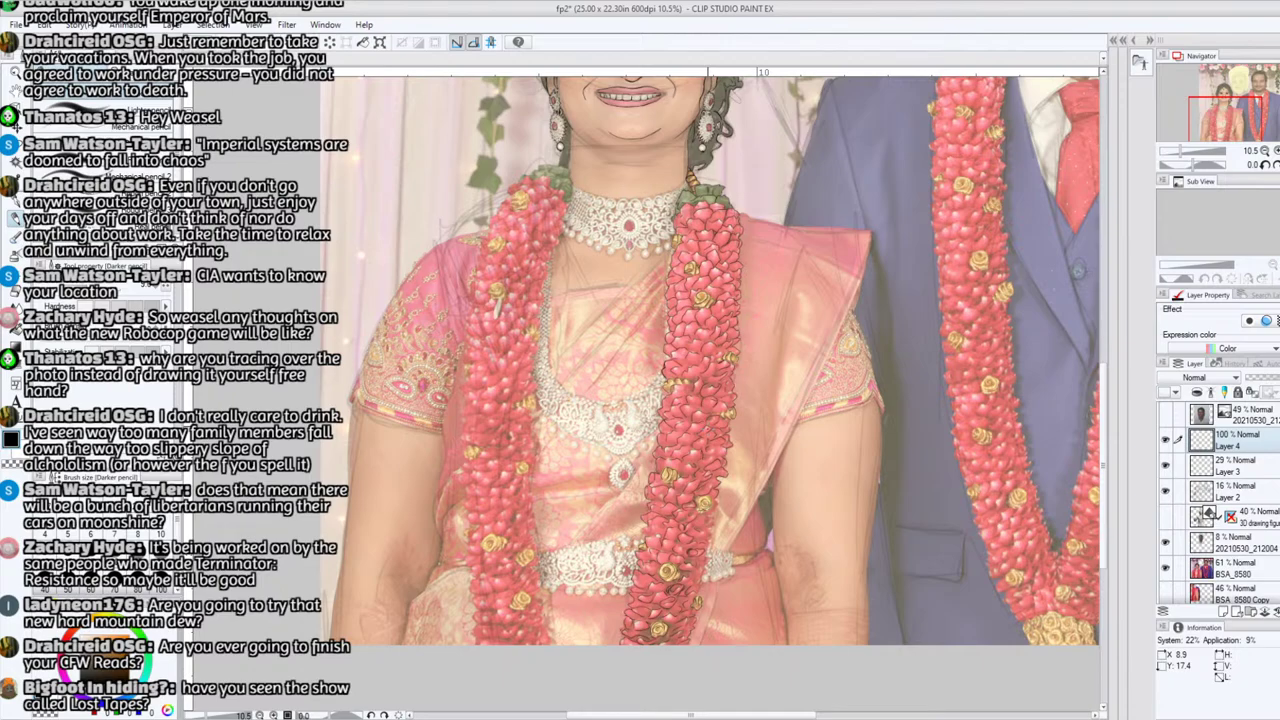
{"action": "left_click_drag", "start_coordinate": [1180, 151], "coordinate": [1219, 129]}
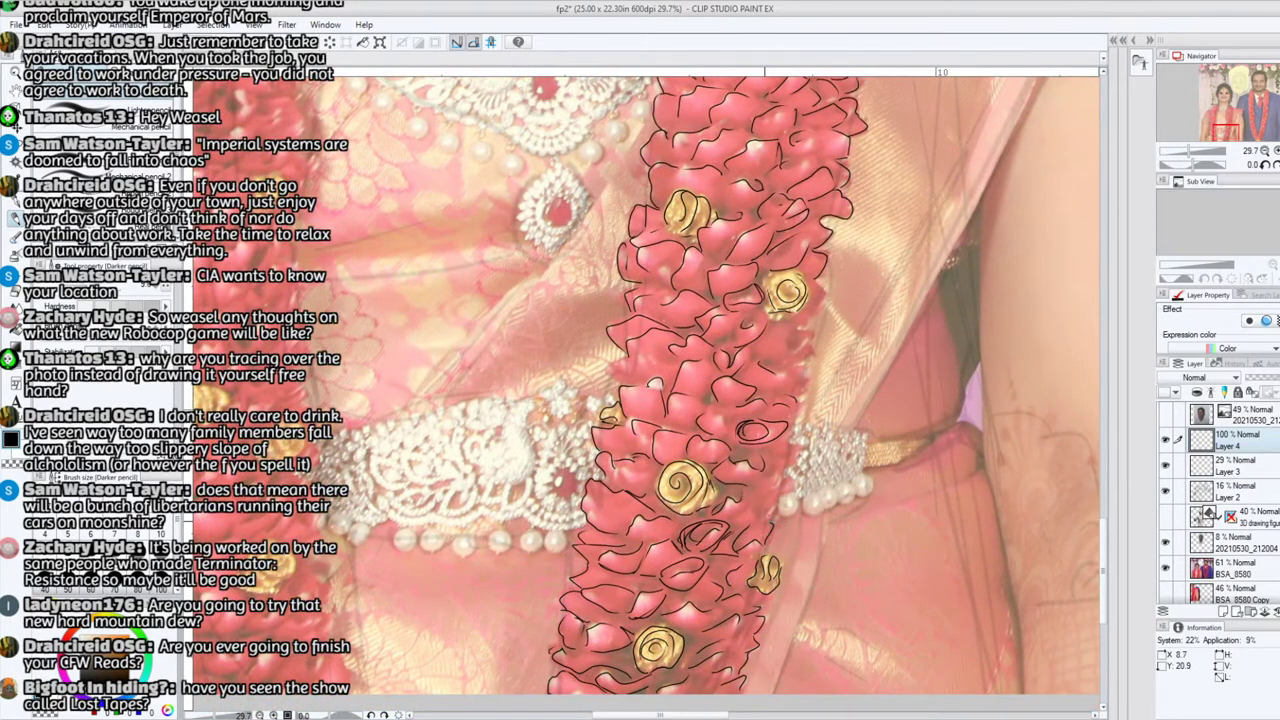
{"action": "mouse_move", "coordinate": [767, 523]}
{"action": "left_mouse_down"}
{"action": "mouse_move", "coordinate": [788, 490]}
{"action": "mouse_move", "coordinate": [771, 475]}
{"action": "mouse_move", "coordinate": [802, 444]}
{"action": "mouse_move", "coordinate": [788, 438]}
{"action": "mouse_move", "coordinate": [804, 384]}
{"action": "mouse_move", "coordinate": [790, 362]}
{"action": "mouse_move", "coordinate": [776, 374]}
{"action": "mouse_move", "coordinate": [812, 340]}
{"action": "mouse_move", "coordinate": [798, 328]}
{"action": "mouse_move", "coordinate": [802, 362]}
{"action": "mouse_move", "coordinate": [828, 282]}
{"action": "left_mouse_up"}
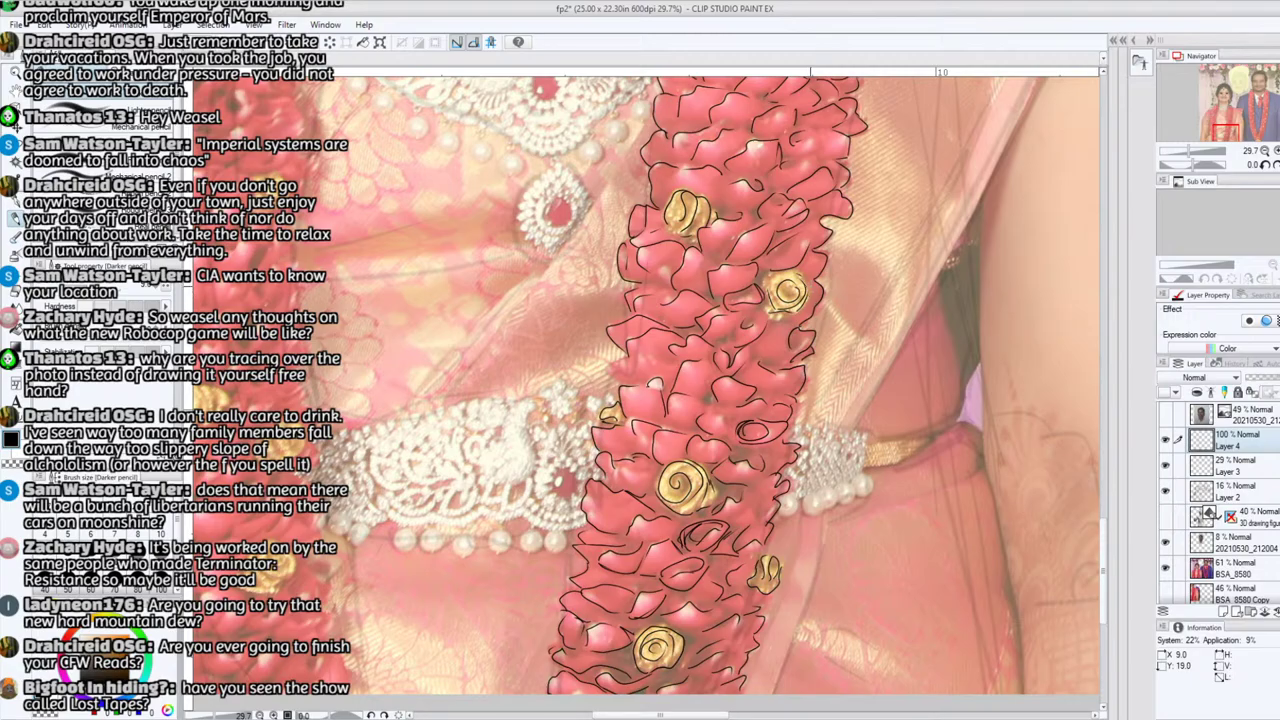
Step: Outline the gold roses at belt level on the bride's other garland strand, including the small one on its outer edge
{"action": "left_click_drag", "start_coordinate": [1227, 132], "coordinate": [1220, 131]}
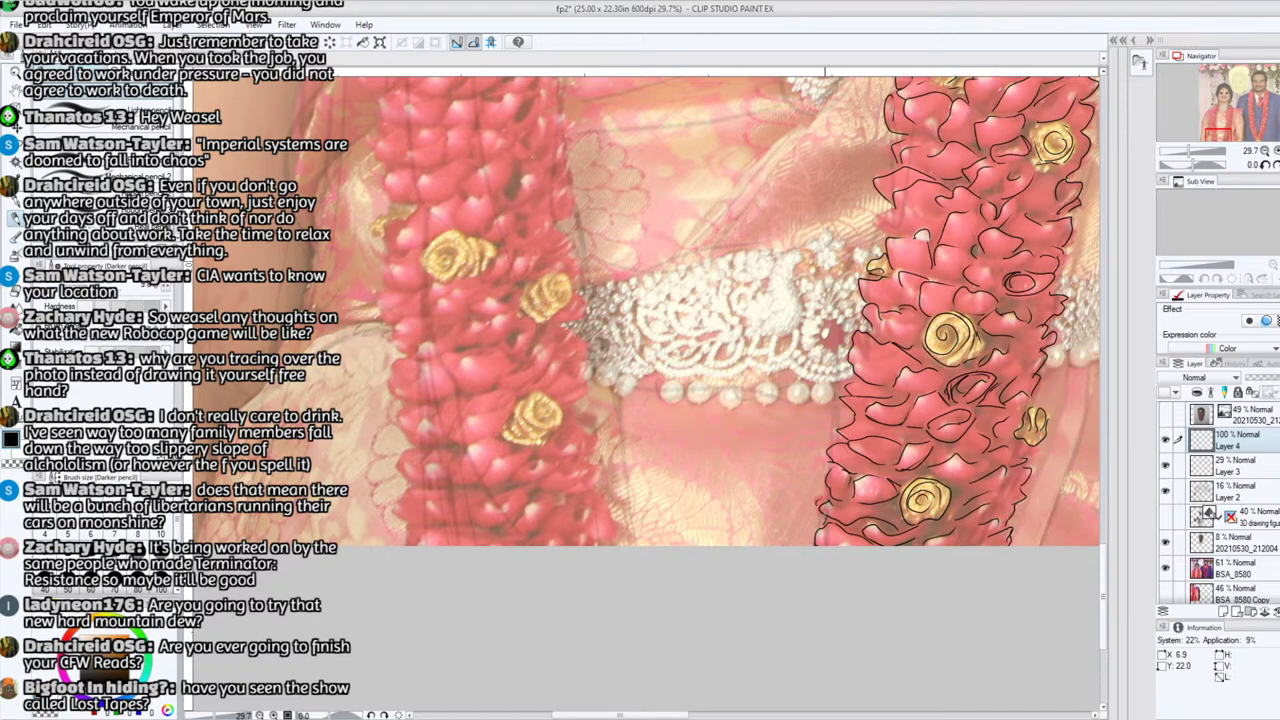
{"action": "mouse_move", "coordinate": [544, 412]}
{"action": "left_mouse_down"}
{"action": "mouse_move", "coordinate": [530, 395]}
{"action": "mouse_move", "coordinate": [550, 425]}
{"action": "mouse_move", "coordinate": [520, 402]}
{"action": "mouse_move", "coordinate": [540, 444]}
{"action": "mouse_move", "coordinate": [518, 428]}
{"action": "mouse_move", "coordinate": [506, 440]}
{"action": "mouse_move", "coordinate": [540, 441]}
{"action": "left_mouse_up"}
{"action": "mouse_move", "coordinate": [560, 288]}
{"action": "left_mouse_down"}
{"action": "mouse_move", "coordinate": [540, 310]}
{"action": "mouse_move", "coordinate": [538, 282]}
{"action": "mouse_move", "coordinate": [522, 310]}
{"action": "mouse_move", "coordinate": [526, 284]}
{"action": "mouse_move", "coordinate": [552, 298]}
{"action": "left_mouse_up"}
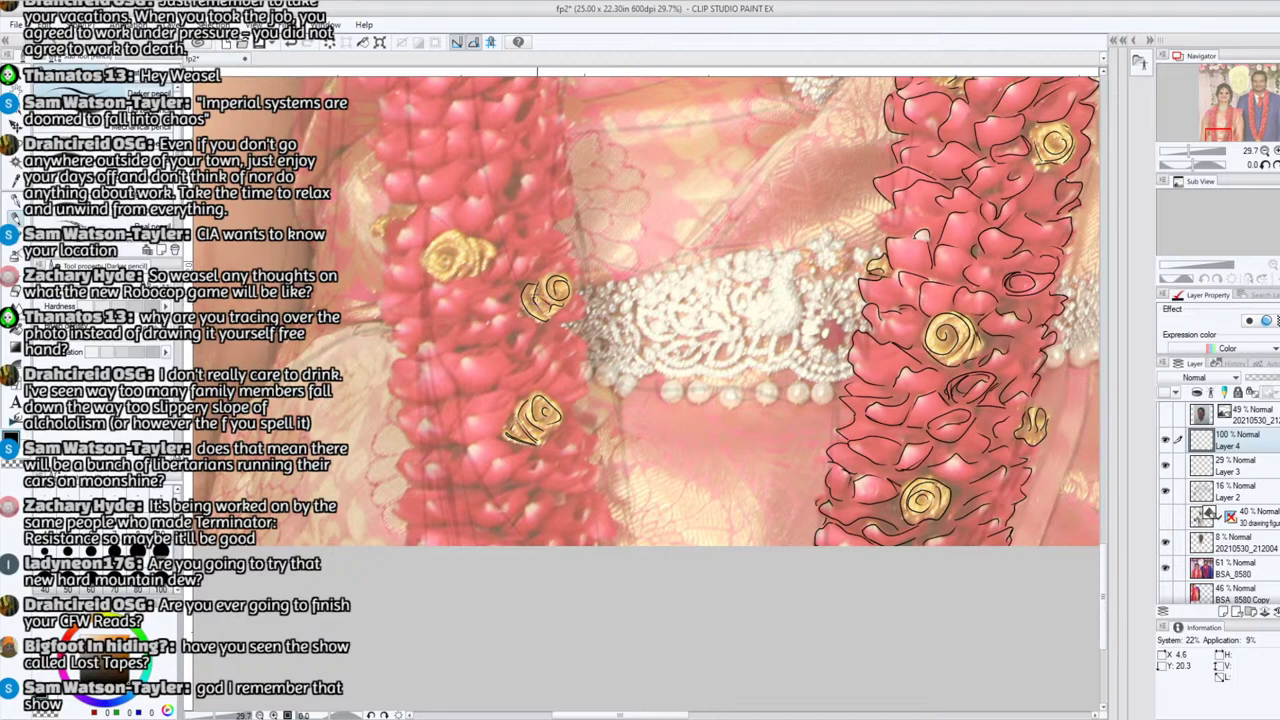
{"action": "mouse_move", "coordinate": [446, 264]}
{"action": "left_mouse_down"}
{"action": "mouse_move", "coordinate": [432, 268]}
{"action": "mouse_move", "coordinate": [436, 250]}
{"action": "mouse_move", "coordinate": [460, 262]}
{"action": "mouse_move", "coordinate": [428, 276]}
{"action": "mouse_move", "coordinate": [422, 242]}
{"action": "mouse_move", "coordinate": [466, 238]}
{"action": "mouse_move", "coordinate": [478, 276]}
{"action": "mouse_move", "coordinate": [474, 242]}
{"action": "mouse_move", "coordinate": [496, 256]}
{"action": "mouse_move", "coordinate": [484, 266]}
{"action": "left_mouse_up"}
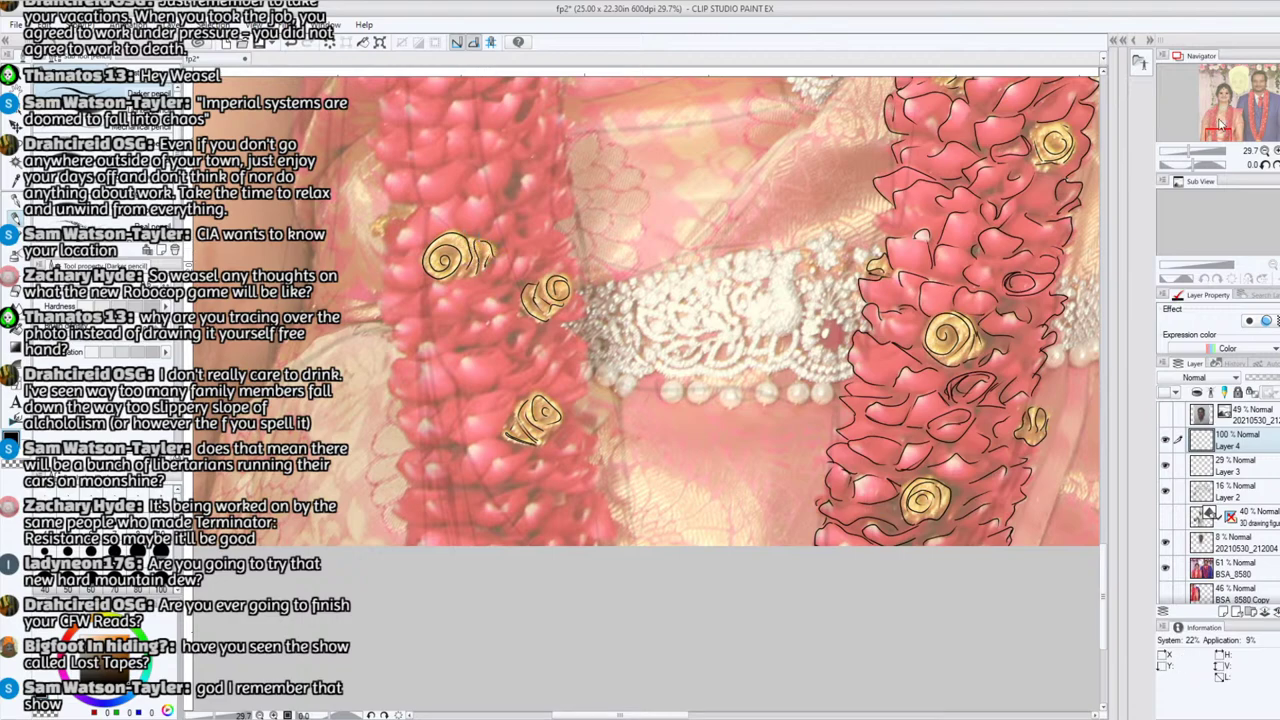
{"action": "mouse_move", "coordinate": [372, 218]}
{"action": "left_mouse_down"}
{"action": "mouse_move", "coordinate": [493, 398]}
{"action": "mouse_move", "coordinate": [469, 362]}
{"action": "mouse_move", "coordinate": [470, 376]}
{"action": "mouse_move", "coordinate": [494, 353]}
{"action": "mouse_move", "coordinate": [506, 359]}
{"action": "mouse_move", "coordinate": [480, 374]}
{"action": "mouse_move", "coordinate": [487, 366]}
{"action": "left_mouse_up"}
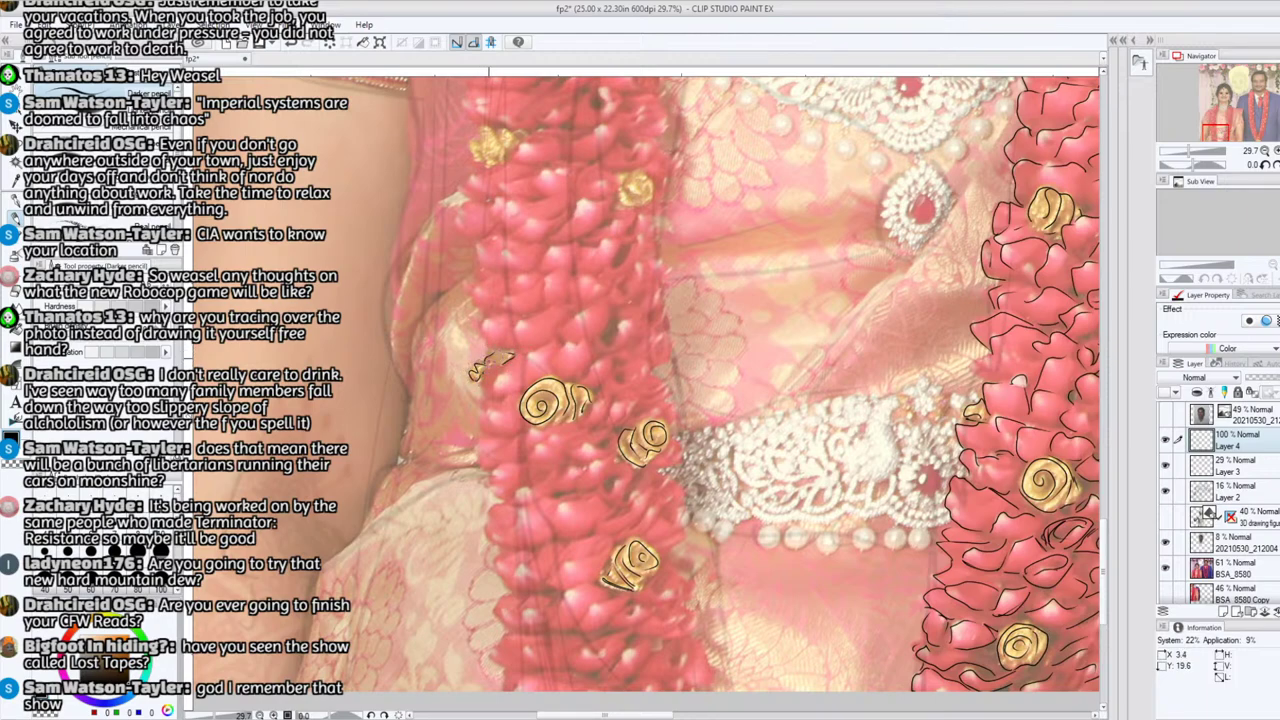
Step: Outline the gold roses on the un-inked strand from above the belt up to the small outer-edge one beside the embroidered sleeve
{"action": "mouse_move", "coordinate": [484, 142]}
{"action": "left_mouse_down"}
{"action": "mouse_move", "coordinate": [581, 434]}
{"action": "mouse_move", "coordinate": [570, 450]}
{"action": "mouse_move", "coordinate": [580, 420]}
{"action": "mouse_move", "coordinate": [596, 450]}
{"action": "mouse_move", "coordinate": [623, 421]}
{"action": "left_mouse_up"}
{"action": "mouse_move", "coordinate": [730, 478]}
{"action": "left_mouse_down"}
{"action": "mouse_move", "coordinate": [746, 490]}
{"action": "mouse_move", "coordinate": [730, 466]}
{"action": "mouse_move", "coordinate": [716, 498]}
{"action": "mouse_move", "coordinate": [718, 464]}
{"action": "left_mouse_up"}
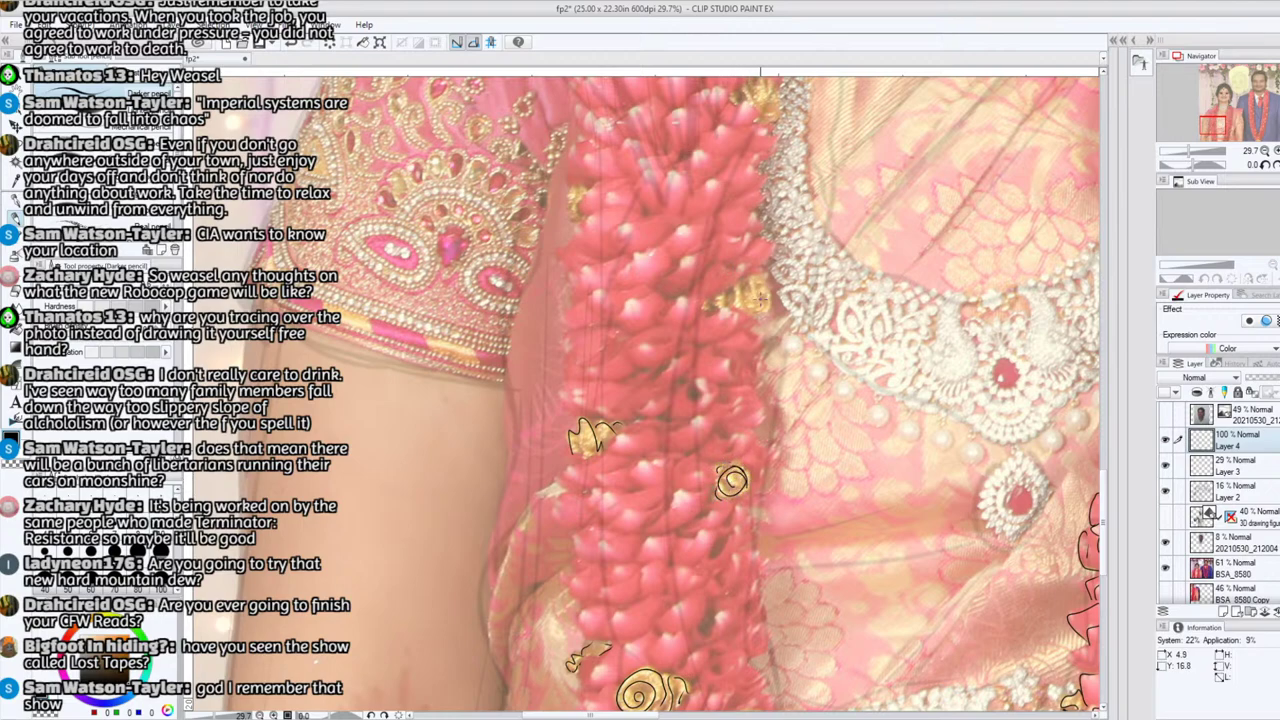
{"action": "mouse_move", "coordinate": [762, 299]}
{"action": "left_mouse_down"}
{"action": "mouse_move", "coordinate": [710, 310]}
{"action": "mouse_move", "coordinate": [752, 275]}
{"action": "mouse_move", "coordinate": [760, 290]}
{"action": "left_mouse_up"}
{"action": "left_click_drag", "start_coordinate": [1213, 126], "coordinate": [1213, 122]}
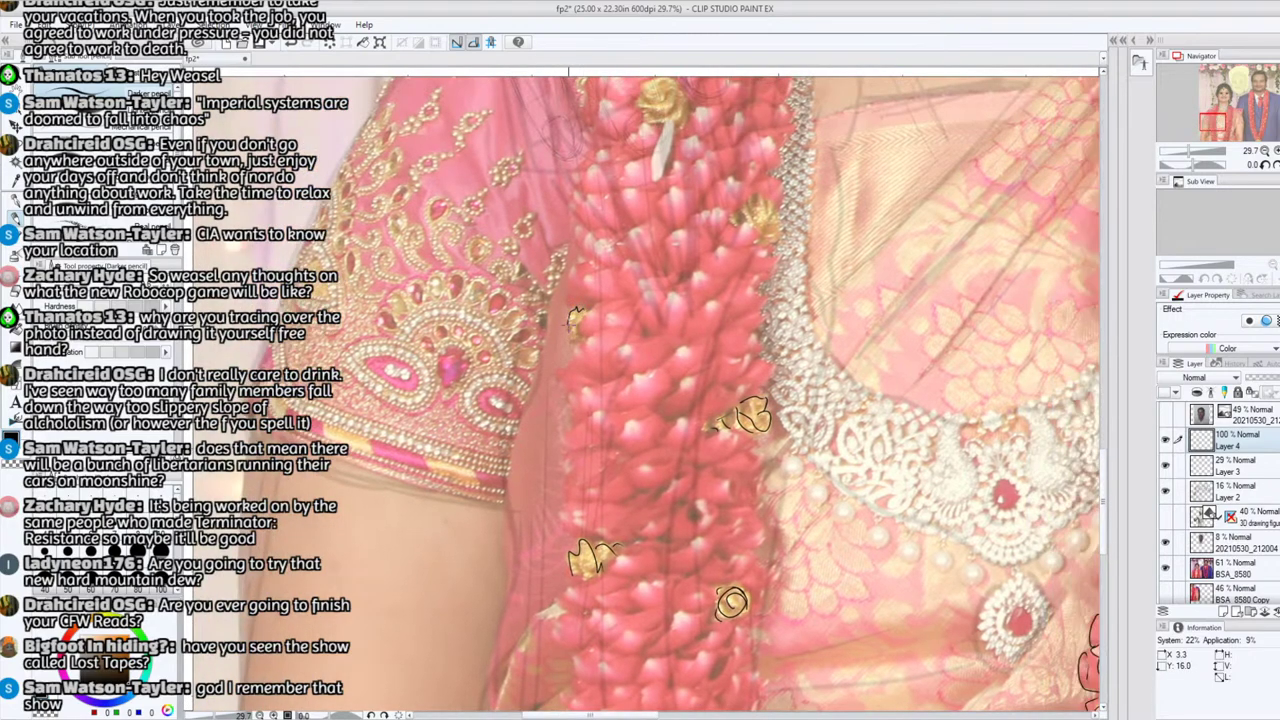
{"action": "left_click_drag", "start_coordinate": [569, 322], "coordinate": [576, 338]}
Step: Outline the remaining gold roses up the strand, from the inner-edge one beside the long necklace to the topmost one at the shoulder
{"action": "mouse_move", "coordinate": [765, 216]}
{"action": "left_mouse_down"}
{"action": "mouse_move", "coordinate": [621, 338]}
{"action": "mouse_move", "coordinate": [620, 320]}
{"action": "mouse_move", "coordinate": [630, 348]}
{"action": "mouse_move", "coordinate": [600, 334]}
{"action": "mouse_move", "coordinate": [632, 362]}
{"action": "mouse_move", "coordinate": [588, 340]}
{"action": "mouse_move", "coordinate": [612, 315]}
{"action": "mouse_move", "coordinate": [735, 433]}
{"action": "mouse_move", "coordinate": [807, 457]}
{"action": "left_mouse_up"}
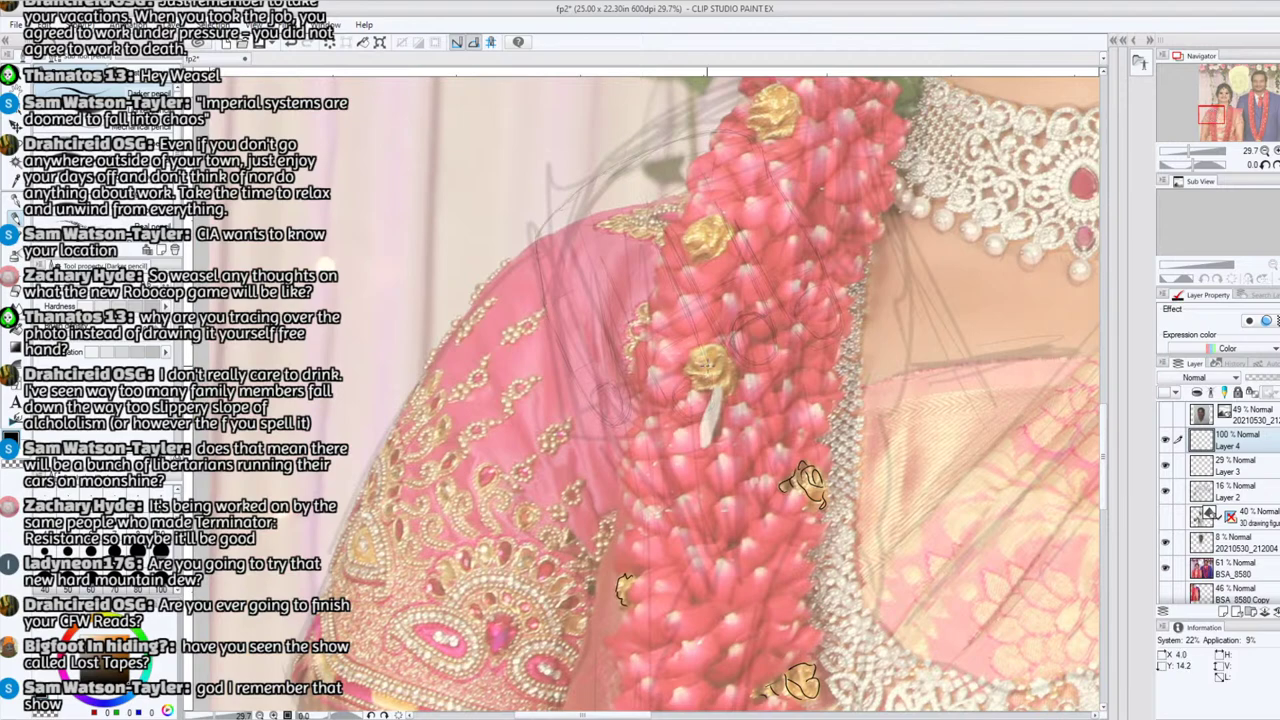
{"action": "mouse_move", "coordinate": [708, 364]}
{"action": "left_mouse_down"}
{"action": "mouse_move", "coordinate": [695, 360]}
{"action": "mouse_move", "coordinate": [700, 344]}
{"action": "mouse_move", "coordinate": [720, 366]}
{"action": "mouse_move", "coordinate": [692, 372]}
{"action": "mouse_move", "coordinate": [686, 354]}
{"action": "mouse_move", "coordinate": [716, 380]}
{"action": "mouse_move", "coordinate": [696, 390]}
{"action": "mouse_move", "coordinate": [732, 378]}
{"action": "mouse_move", "coordinate": [722, 350]}
{"action": "mouse_move", "coordinate": [694, 350]}
{"action": "mouse_move", "coordinate": [700, 362]}
{"action": "left_mouse_up"}
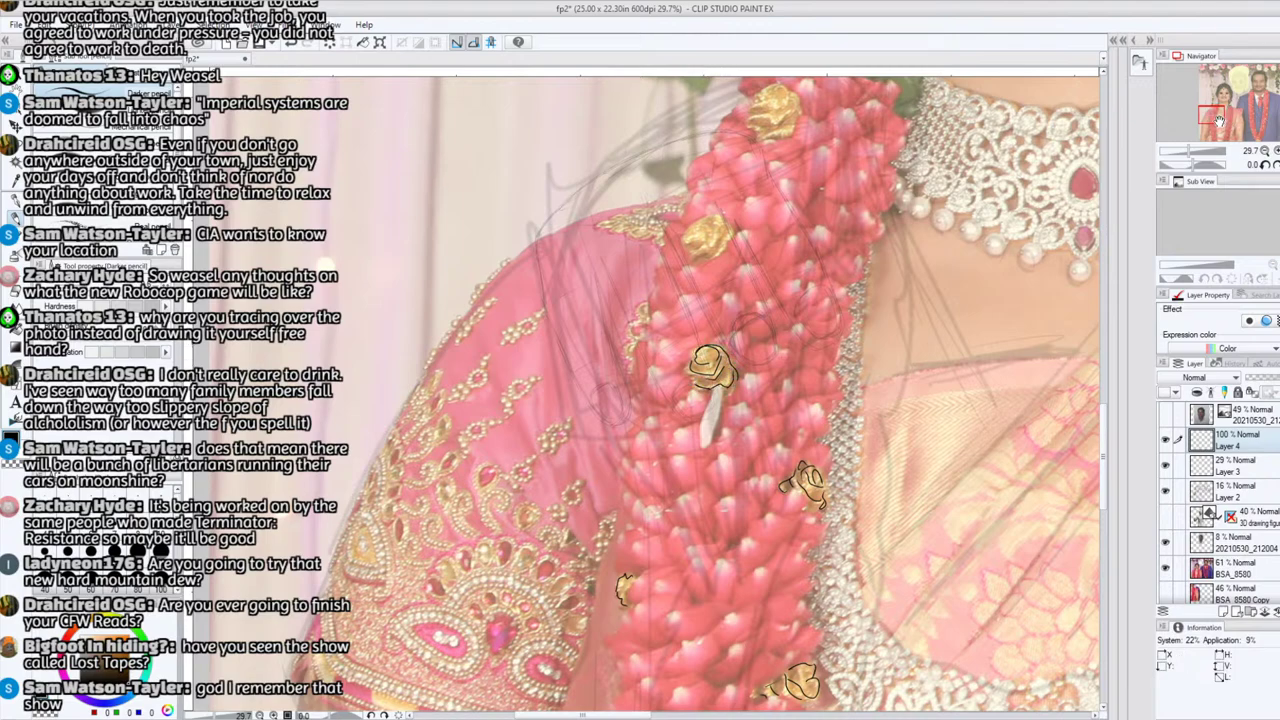
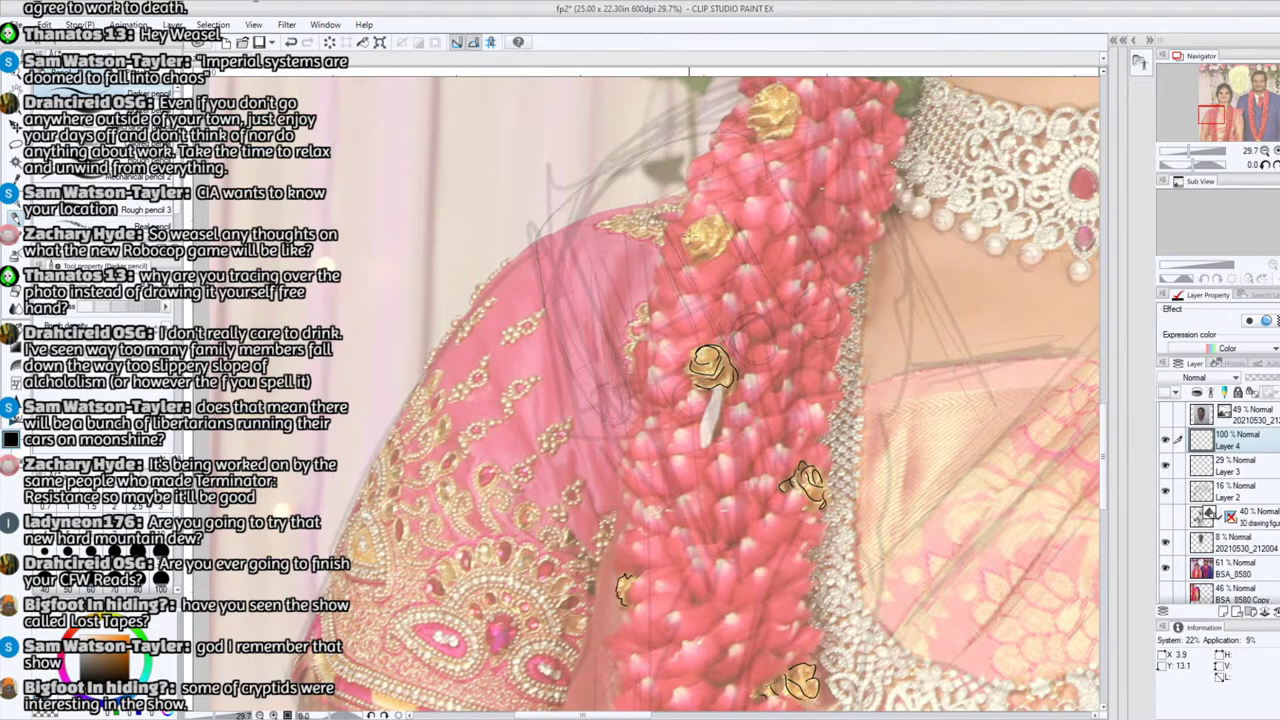
{"action": "mouse_move", "coordinate": [686, 236]}
{"action": "left_mouse_down"}
{"action": "mouse_move", "coordinate": [704, 216]}
{"action": "mouse_move", "coordinate": [716, 238]}
{"action": "mouse_move", "coordinate": [692, 252]}
{"action": "mouse_move", "coordinate": [728, 240]}
{"action": "mouse_move", "coordinate": [721, 211]}
{"action": "left_mouse_up"}
{"action": "left_click_drag", "start_coordinate": [1217, 121], "coordinate": [1213, 105]}
{"action": "mouse_move", "coordinate": [676, 378]}
{"action": "left_mouse_down"}
{"action": "mouse_move", "coordinate": [710, 360]}
{"action": "mouse_move", "coordinate": [690, 354]}
{"action": "mouse_move", "coordinate": [720, 355]}
{"action": "mouse_move", "coordinate": [706, 380]}
{"action": "left_mouse_up"}
{"action": "mouse_move", "coordinate": [708, 370]}
{"action": "left_mouse_down"}
{"action": "mouse_move", "coordinate": [690, 382]}
{"action": "mouse_move", "coordinate": [722, 358]}
{"action": "mouse_move", "coordinate": [726, 378]}
{"action": "mouse_move", "coordinate": [700, 395]}
{"action": "mouse_move", "coordinate": [718, 400]}
{"action": "left_mouse_up"}
{"action": "left_click_drag", "start_coordinate": [710, 408], "coordinate": [724, 384]}
{"action": "left_click_drag", "start_coordinate": [718, 392], "coordinate": [732, 374]}
Step: Ink the green leaves at the top of the un-inked strand and the first petals beneath them
{"action": "mouse_move", "coordinate": [1214, 106]}
{"action": "left_mouse_down"}
{"action": "mouse_move", "coordinate": [1215, 137]}
{"action": "mouse_move", "coordinate": [1228, 103]}
{"action": "left_mouse_up"}
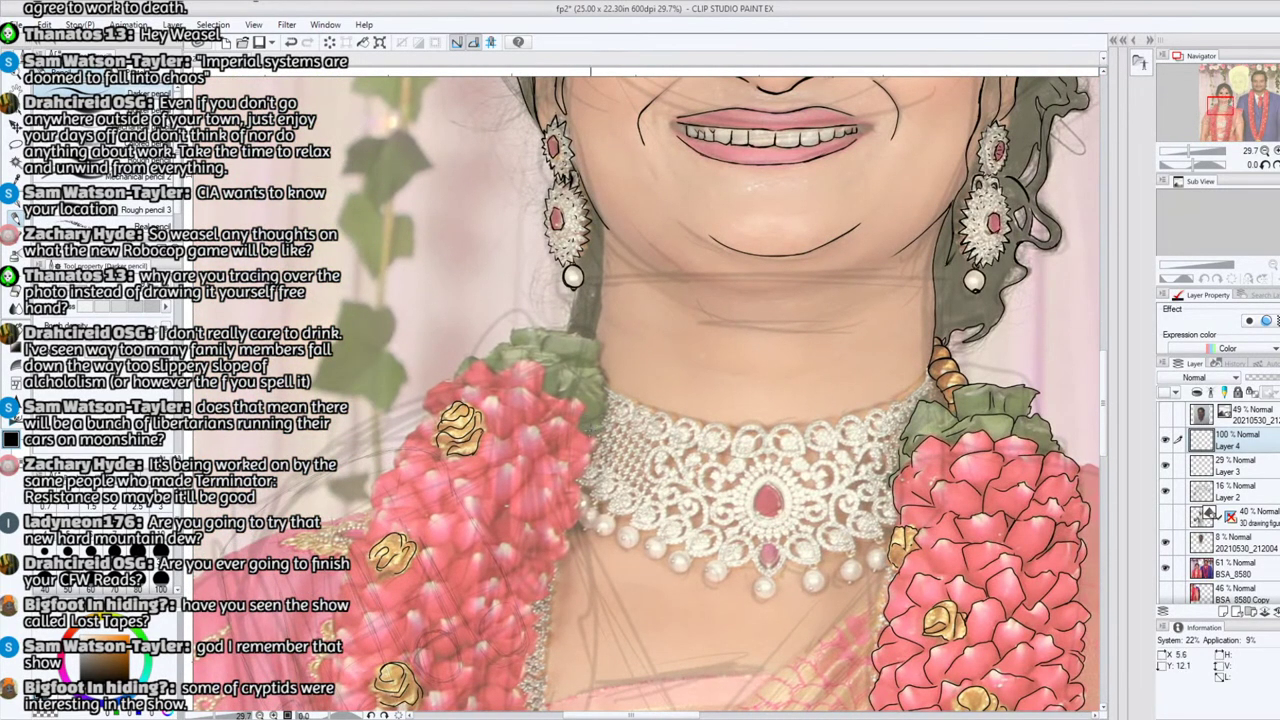
{"action": "mouse_move", "coordinate": [588, 420]}
{"action": "left_mouse_down"}
{"action": "mouse_move", "coordinate": [604, 380]}
{"action": "mouse_move", "coordinate": [590, 369]}
{"action": "mouse_move", "coordinate": [560, 378]}
{"action": "mouse_move", "coordinate": [562, 391]}
{"action": "left_mouse_up"}
{"action": "mouse_move", "coordinate": [592, 438]}
{"action": "left_mouse_down"}
{"action": "mouse_move", "coordinate": [602, 410]}
{"action": "mouse_move", "coordinate": [588, 333]}
{"action": "mouse_move", "coordinate": [537, 342]}
{"action": "mouse_move", "coordinate": [543, 360]}
{"action": "mouse_move", "coordinate": [582, 363]}
{"action": "mouse_move", "coordinate": [505, 342]}
{"action": "mouse_move", "coordinate": [507, 370]}
{"action": "mouse_move", "coordinate": [515, 330]}
{"action": "mouse_move", "coordinate": [575, 332]}
{"action": "left_mouse_up"}
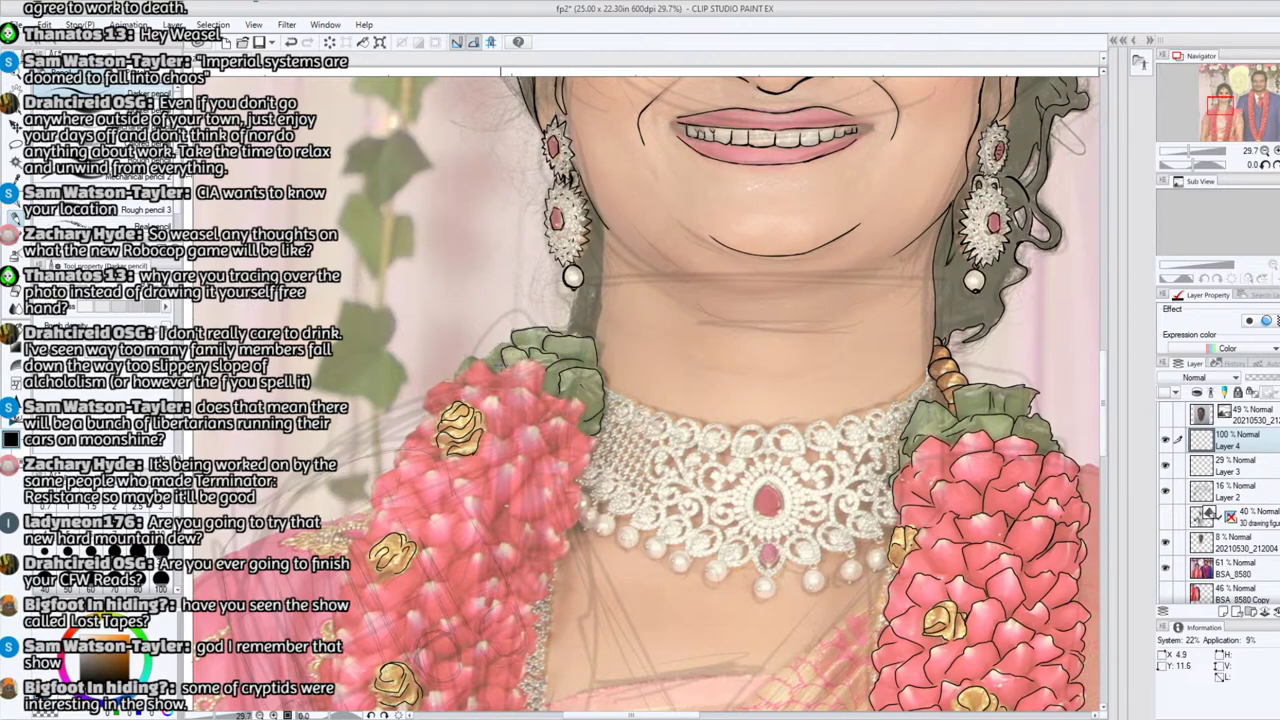
{"action": "mouse_move", "coordinate": [476, 362]}
{"action": "left_mouse_down"}
{"action": "mouse_move", "coordinate": [516, 334]}
{"action": "mouse_move", "coordinate": [452, 375]}
{"action": "mouse_move", "coordinate": [484, 350]}
{"action": "left_mouse_up"}
{"action": "mouse_move", "coordinate": [543, 388]}
{"action": "left_mouse_down"}
{"action": "mouse_move", "coordinate": [536, 362]}
{"action": "mouse_move", "coordinate": [498, 376]}
{"action": "mouse_move", "coordinate": [578, 406]}
{"action": "left_mouse_up"}
{"action": "mouse_move", "coordinate": [592, 394]}
{"action": "left_mouse_down"}
{"action": "mouse_move", "coordinate": [576, 408]}
{"action": "mouse_move", "coordinate": [552, 402]}
{"action": "left_mouse_up"}
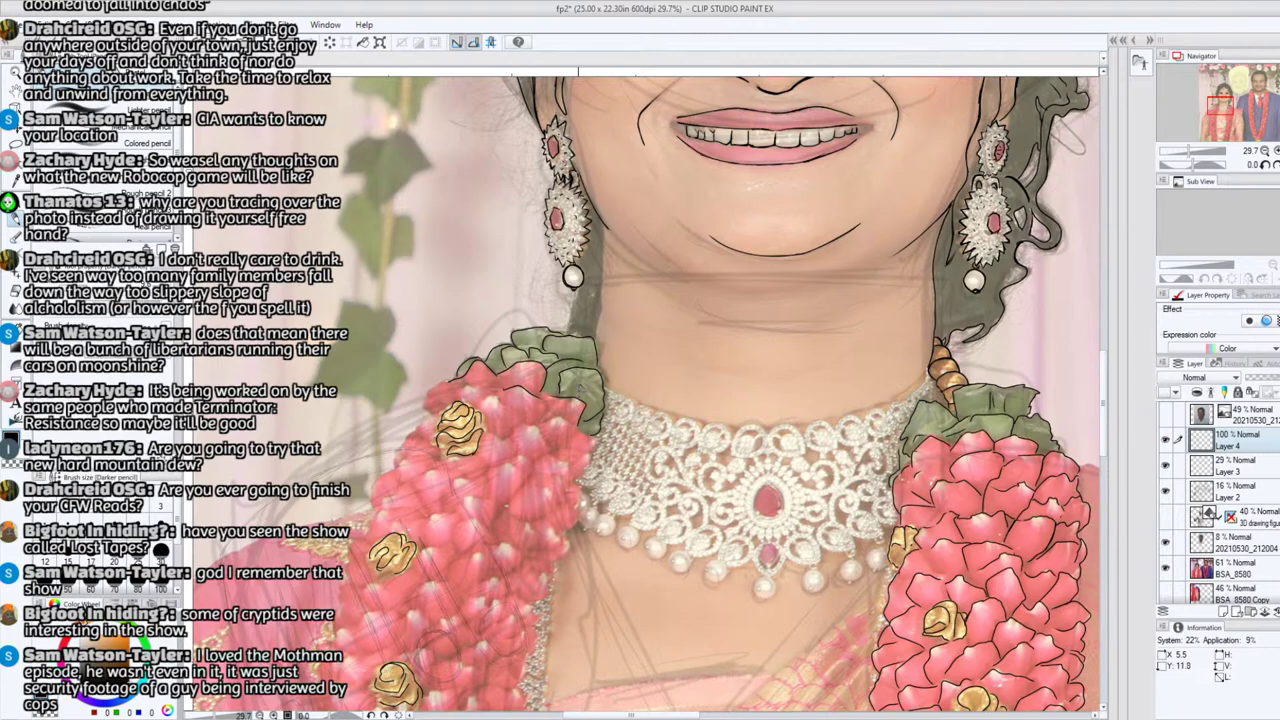
Step: Outline the petals around the topmost gold rose and down the strand's inner edge beside the choker
{"action": "mouse_move", "coordinate": [477, 410]}
{"action": "left_mouse_down"}
{"action": "mouse_move", "coordinate": [487, 398]}
{"action": "mouse_move", "coordinate": [506, 406]}
{"action": "mouse_move", "coordinate": [450, 396]}
{"action": "mouse_move", "coordinate": [427, 423]}
{"action": "mouse_move", "coordinate": [417, 401]}
{"action": "left_mouse_up"}
{"action": "mouse_move", "coordinate": [427, 391]}
{"action": "left_mouse_down"}
{"action": "mouse_move", "coordinate": [418, 409]}
{"action": "mouse_move", "coordinate": [438, 385]}
{"action": "left_mouse_up"}
{"action": "left_click_drag", "start_coordinate": [433, 386], "coordinate": [452, 373]}
{"action": "mouse_move", "coordinate": [482, 440]}
{"action": "left_mouse_down"}
{"action": "mouse_move", "coordinate": [577, 295]}
{"action": "mouse_move", "coordinate": [579, 268]}
{"action": "mouse_move", "coordinate": [614, 274]}
{"action": "mouse_move", "coordinate": [640, 252]}
{"action": "mouse_move", "coordinate": [640, 276]}
{"action": "mouse_move", "coordinate": [666, 248]}
{"action": "mouse_move", "coordinate": [692, 278]}
{"action": "mouse_move", "coordinate": [674, 308]}
{"action": "mouse_move", "coordinate": [658, 282]}
{"action": "mouse_move", "coordinate": [660, 306]}
{"action": "mouse_move", "coordinate": [646, 290]}
{"action": "mouse_move", "coordinate": [658, 328]}
{"action": "mouse_move", "coordinate": [650, 314]}
{"action": "left_mouse_up"}
{"action": "mouse_move", "coordinate": [660, 296]}
{"action": "left_mouse_down"}
{"action": "mouse_move", "coordinate": [632, 308]}
{"action": "mouse_move", "coordinate": [646, 338]}
{"action": "left_mouse_up"}
{"action": "mouse_move", "coordinate": [650, 312]}
{"action": "left_mouse_down"}
{"action": "mouse_move", "coordinate": [624, 322]}
{"action": "mouse_move", "coordinate": [660, 360]}
{"action": "mouse_move", "coordinate": [668, 350]}
{"action": "left_mouse_up"}
{"action": "mouse_move", "coordinate": [674, 330]}
{"action": "left_mouse_down"}
{"action": "mouse_move", "coordinate": [658, 336]}
{"action": "mouse_move", "coordinate": [666, 344]}
{"action": "mouse_move", "coordinate": [666, 326]}
{"action": "left_mouse_up"}
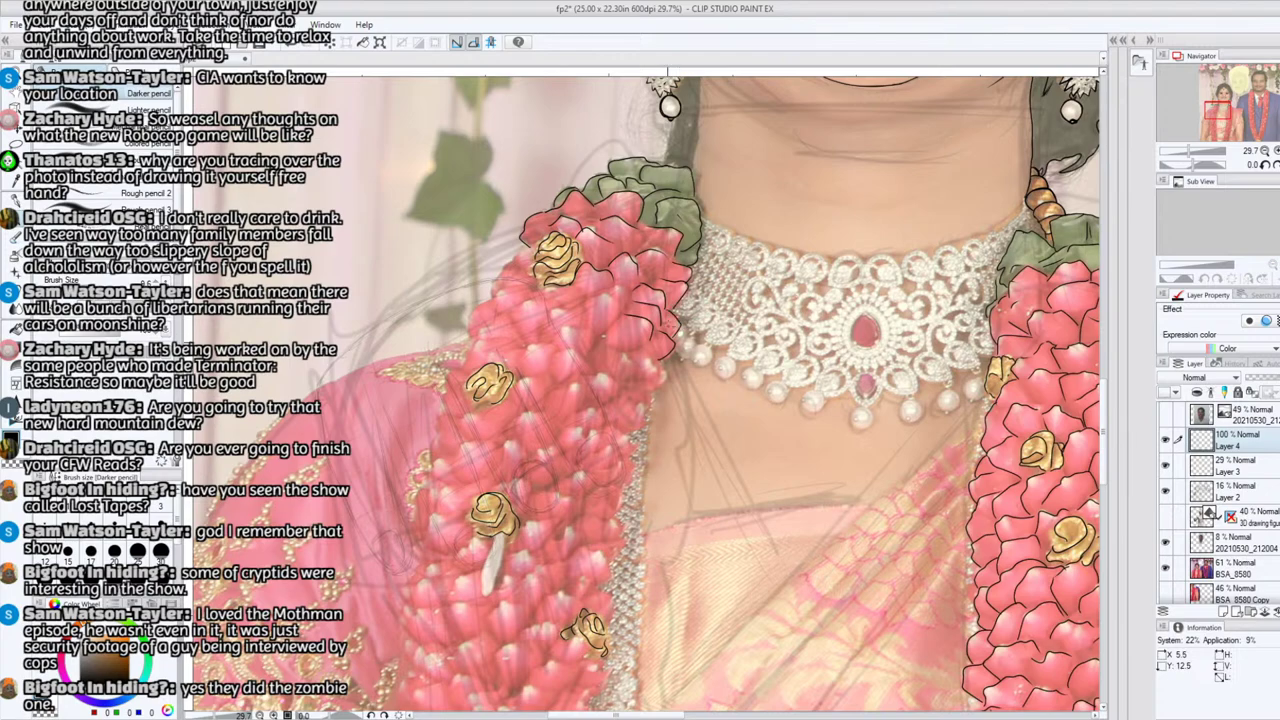
Step: Ink the petals below the topmost gold rose, from the inner edge under the choker across to the outer shoulder edge
{"action": "left_click_drag", "start_coordinate": [664, 376], "coordinate": [646, 382]}
{"action": "mouse_move", "coordinate": [656, 358]}
{"action": "left_mouse_down"}
{"action": "mouse_move", "coordinate": [617, 351]}
{"action": "mouse_move", "coordinate": [639, 331]}
{"action": "mouse_move", "coordinate": [647, 351]}
{"action": "mouse_move", "coordinate": [632, 361]}
{"action": "mouse_move", "coordinate": [595, 311]}
{"action": "mouse_move", "coordinate": [607, 336]}
{"action": "mouse_move", "coordinate": [608, 303]}
{"action": "mouse_move", "coordinate": [583, 306]}
{"action": "mouse_move", "coordinate": [629, 311]}
{"action": "mouse_move", "coordinate": [606, 288]}
{"action": "left_mouse_up"}
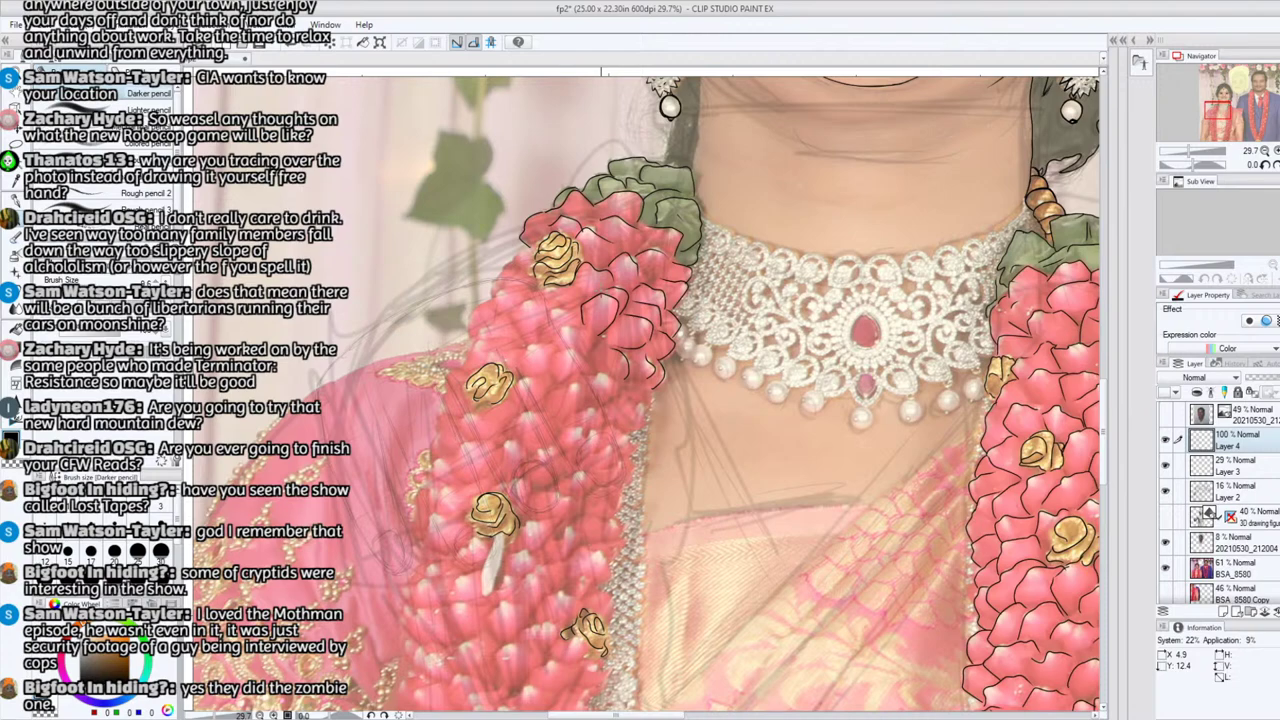
{"action": "mouse_move", "coordinate": [497, 316]}
{"action": "left_mouse_down"}
{"action": "mouse_move", "coordinate": [499, 292]}
{"action": "mouse_move", "coordinate": [522, 288]}
{"action": "mouse_move", "coordinate": [518, 306]}
{"action": "mouse_move", "coordinate": [542, 303]}
{"action": "mouse_move", "coordinate": [581, 327]}
{"action": "left_mouse_up"}
{"action": "left_click_drag", "start_coordinate": [495, 298], "coordinate": [516, 250]}
{"action": "mouse_move", "coordinate": [470, 343]}
{"action": "left_mouse_down"}
{"action": "mouse_move", "coordinate": [466, 314]}
{"action": "mouse_move", "coordinate": [486, 302]}
{"action": "mouse_move", "coordinate": [482, 330]}
{"action": "mouse_move", "coordinate": [506, 318]}
{"action": "left_mouse_up"}
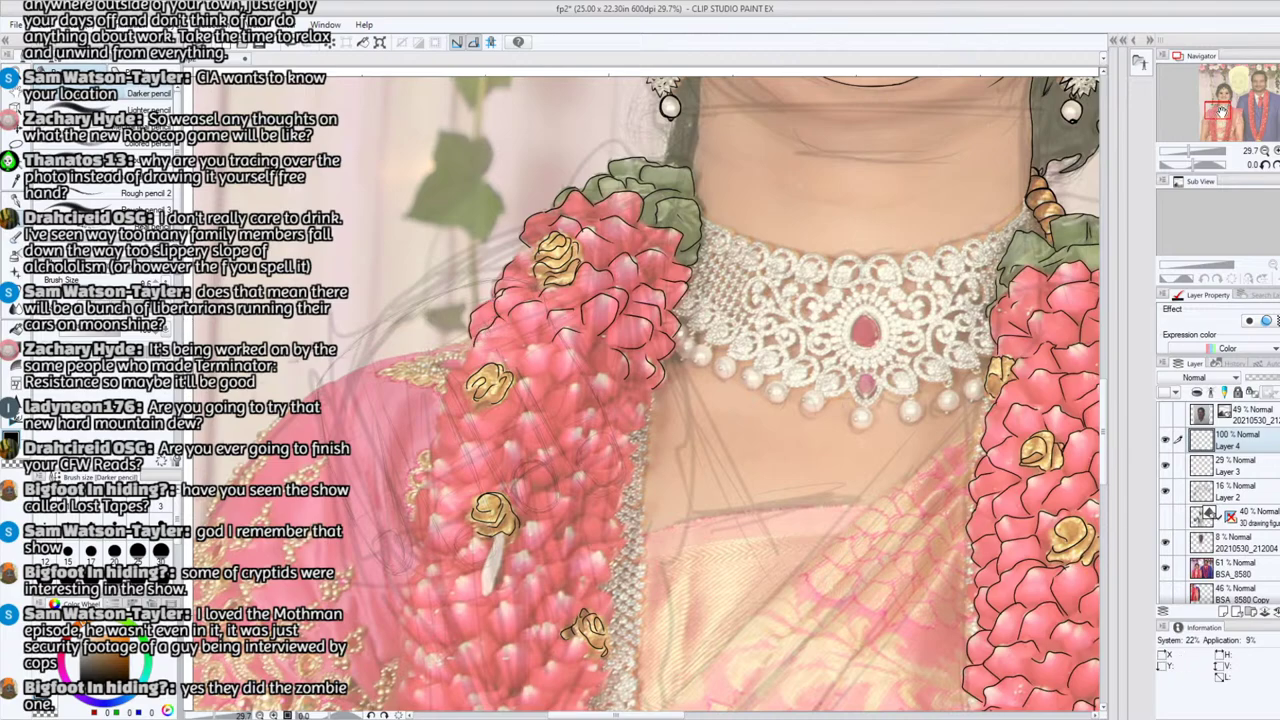
Step: Outline the petals level with the second gold rose, from the strand's middle and inner edge across to its outer edge
{"action": "left_click_drag", "start_coordinate": [1223, 110], "coordinate": [1216, 107]}
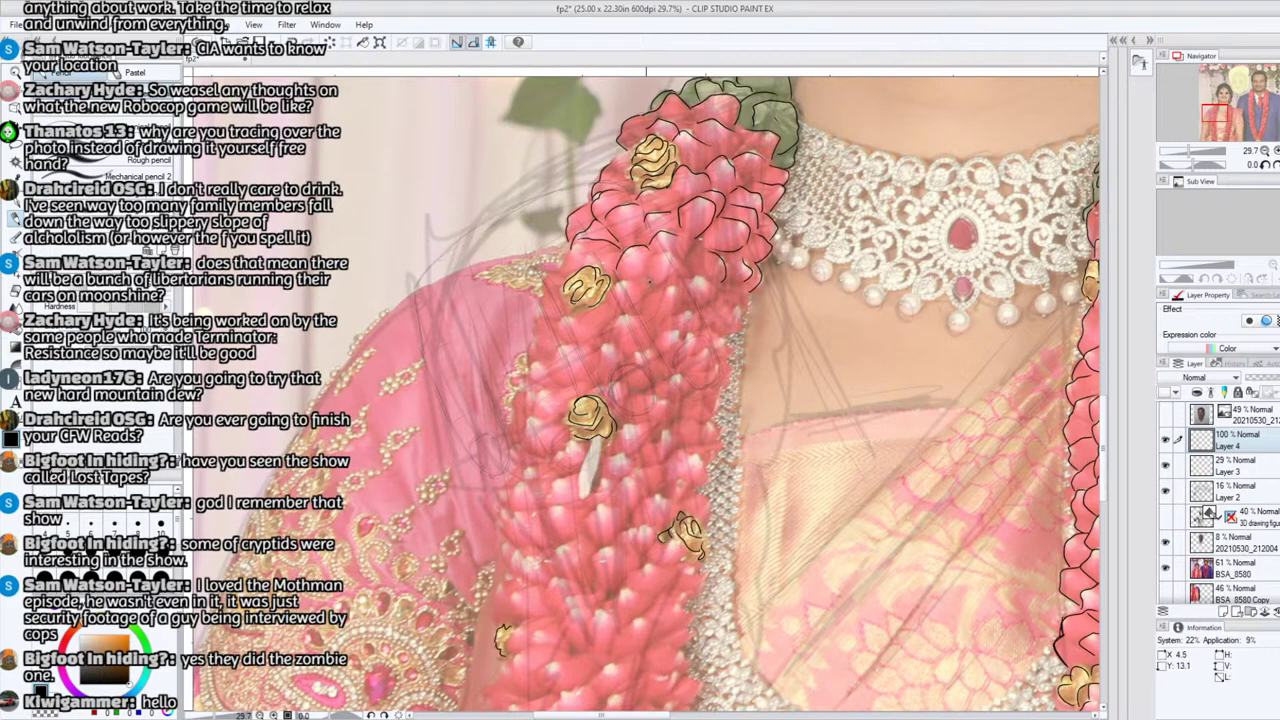
{"action": "mouse_move", "coordinate": [648, 286]}
{"action": "left_mouse_down"}
{"action": "mouse_move", "coordinate": [666, 251]}
{"action": "mouse_move", "coordinate": [679, 264]}
{"action": "mouse_move", "coordinate": [658, 288]}
{"action": "mouse_move", "coordinate": [678, 302]}
{"action": "mouse_move", "coordinate": [701, 276]}
{"action": "mouse_move", "coordinate": [715, 294]}
{"action": "mouse_move", "coordinate": [700, 240]}
{"action": "left_mouse_up"}
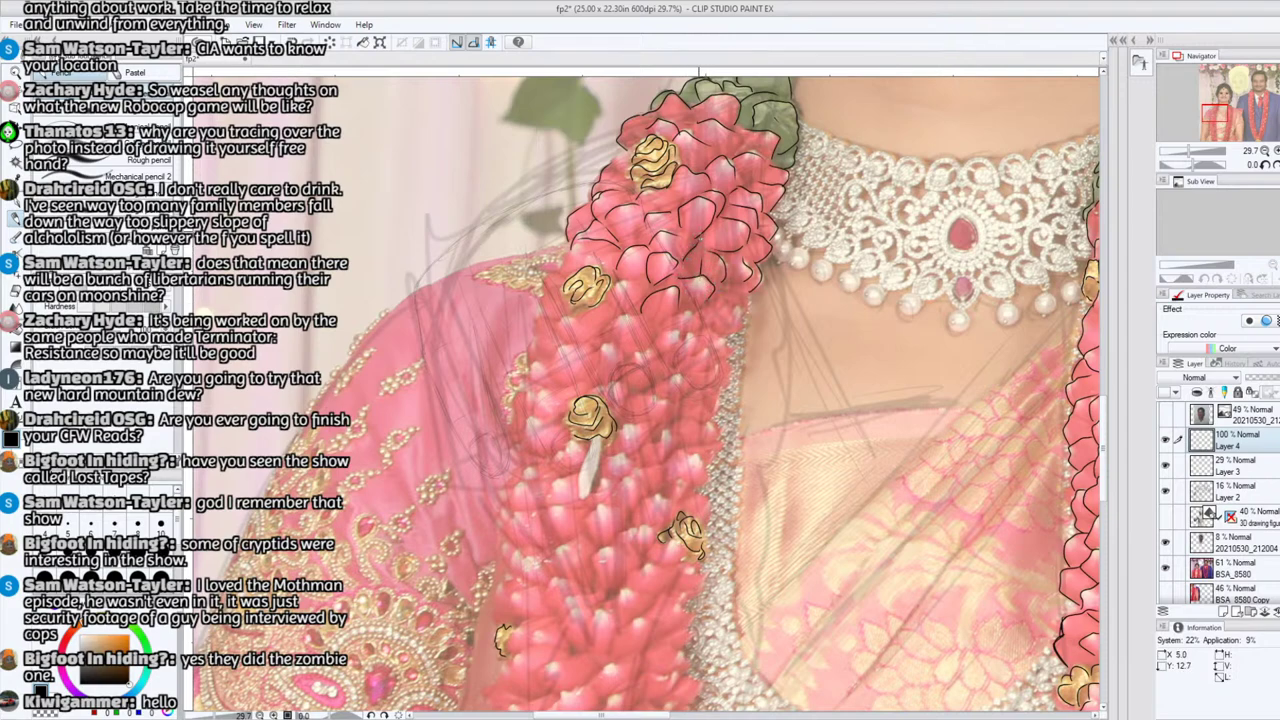
{"action": "mouse_move", "coordinate": [719, 301]}
{"action": "left_mouse_down"}
{"action": "mouse_move", "coordinate": [749, 303]}
{"action": "mouse_move", "coordinate": [724, 337]}
{"action": "left_mouse_up"}
{"action": "left_click_drag", "start_coordinate": [546, 312], "coordinate": [572, 243]}
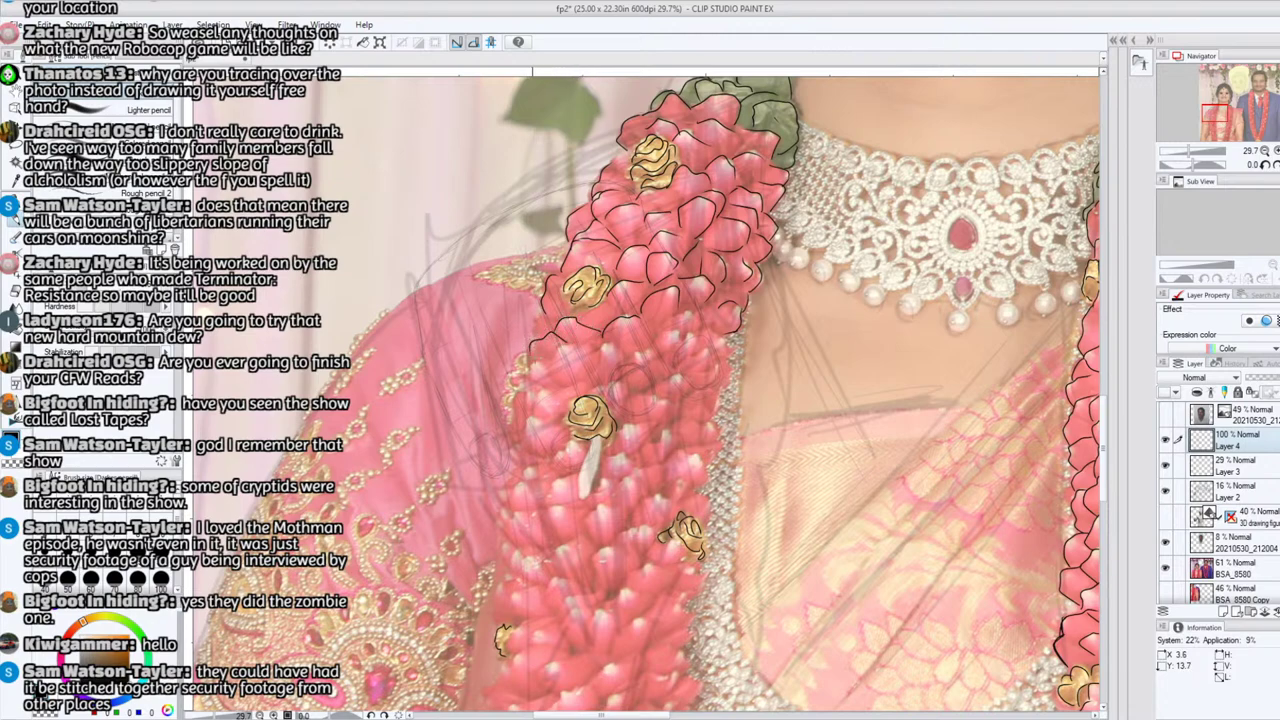
Step: Ink the outer-edge petals between the second gold rose and the rose above the loose white petal
{"action": "mouse_move", "coordinate": [543, 377]}
{"action": "left_mouse_down"}
{"action": "mouse_move", "coordinate": [585, 342]}
{"action": "mouse_move", "coordinate": [604, 366]}
{"action": "left_mouse_up"}
{"action": "mouse_move", "coordinate": [536, 420]}
{"action": "left_mouse_down"}
{"action": "mouse_move", "coordinate": [543, 392]}
{"action": "mouse_move", "coordinate": [567, 390]}
{"action": "mouse_move", "coordinate": [529, 372]}
{"action": "mouse_move", "coordinate": [539, 359]}
{"action": "left_mouse_up"}
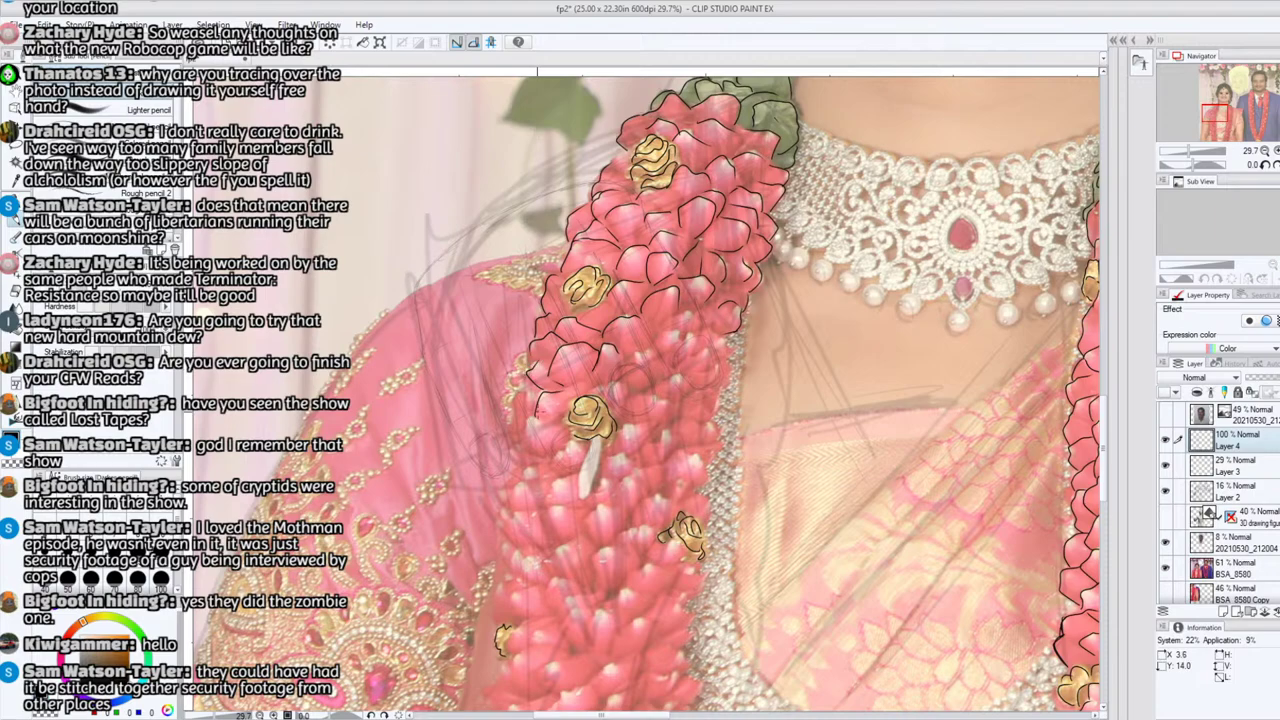
{"action": "mouse_move", "coordinate": [524, 452]}
{"action": "left_mouse_down"}
{"action": "mouse_move", "coordinate": [552, 419]}
{"action": "mouse_move", "coordinate": [512, 420]}
{"action": "mouse_move", "coordinate": [536, 393]}
{"action": "left_mouse_up"}
Step: Outline the petals from the rose above the white petal across to the strand's inner edge beside the long necklace
{"action": "left_click_drag", "start_coordinate": [1214, 114], "coordinate": [1210, 116]}
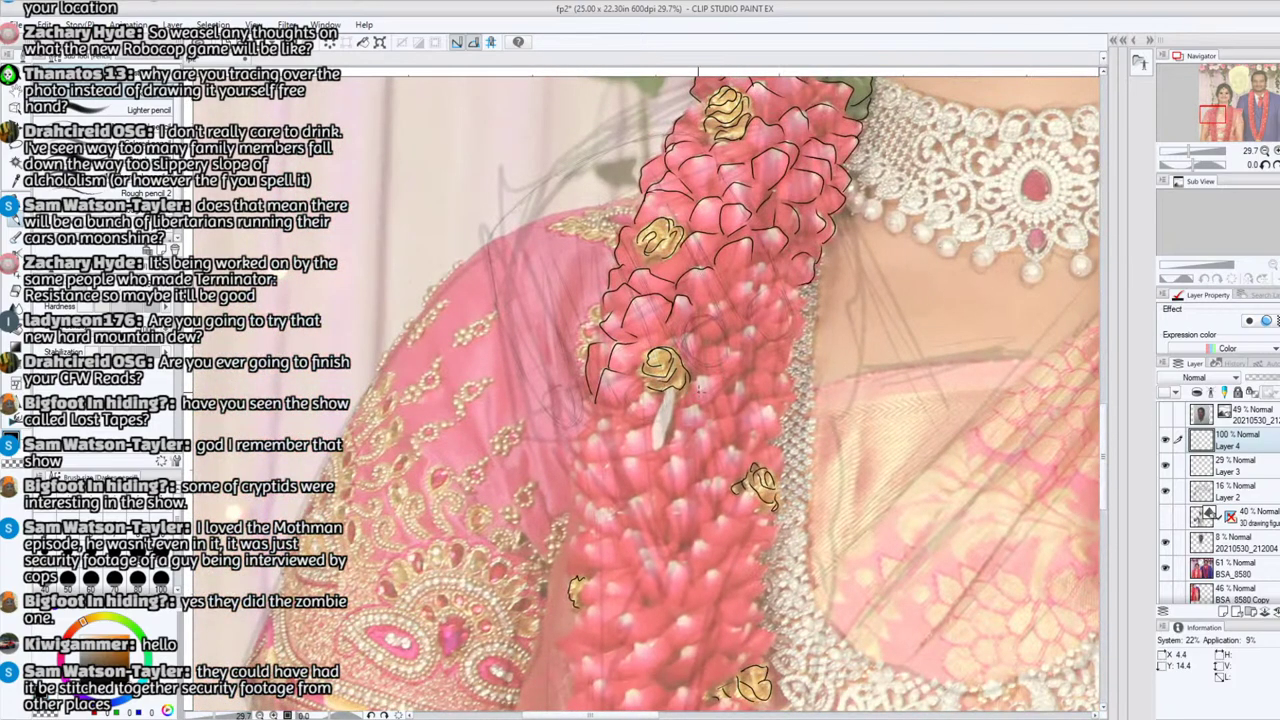
{"action": "mouse_move", "coordinate": [689, 391]}
{"action": "left_mouse_down"}
{"action": "mouse_move", "coordinate": [719, 378]}
{"action": "mouse_move", "coordinate": [734, 334]}
{"action": "mouse_move", "coordinate": [754, 330]}
{"action": "mouse_move", "coordinate": [707, 305]}
{"action": "left_mouse_up"}
{"action": "mouse_move", "coordinate": [705, 309]}
{"action": "left_mouse_down"}
{"action": "mouse_move", "coordinate": [766, 284]}
{"action": "mouse_move", "coordinate": [772, 260]}
{"action": "left_mouse_up"}
{"action": "mouse_move", "coordinate": [758, 308]}
{"action": "left_mouse_down"}
{"action": "mouse_move", "coordinate": [782, 298]}
{"action": "mouse_move", "coordinate": [800, 344]}
{"action": "mouse_move", "coordinate": [801, 296]}
{"action": "mouse_move", "coordinate": [787, 286]}
{"action": "left_mouse_up"}
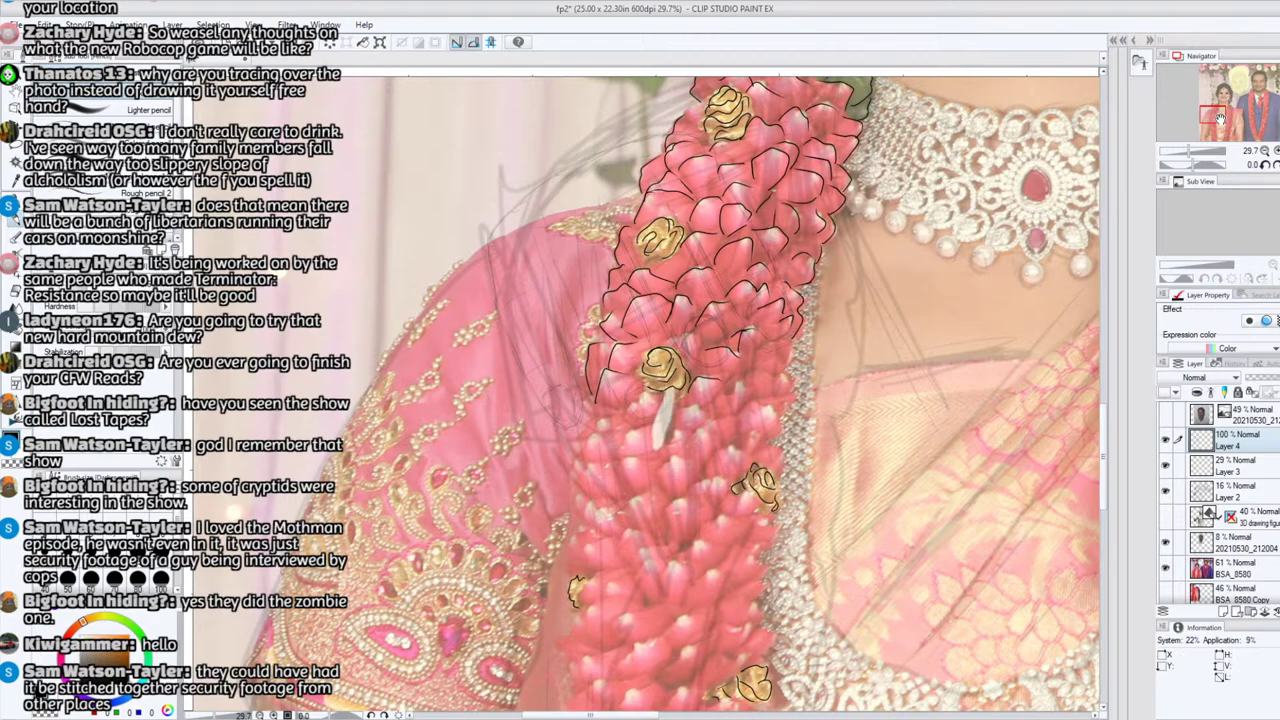
{"action": "left_click_drag", "start_coordinate": [1218, 119], "coordinate": [1222, 115]}
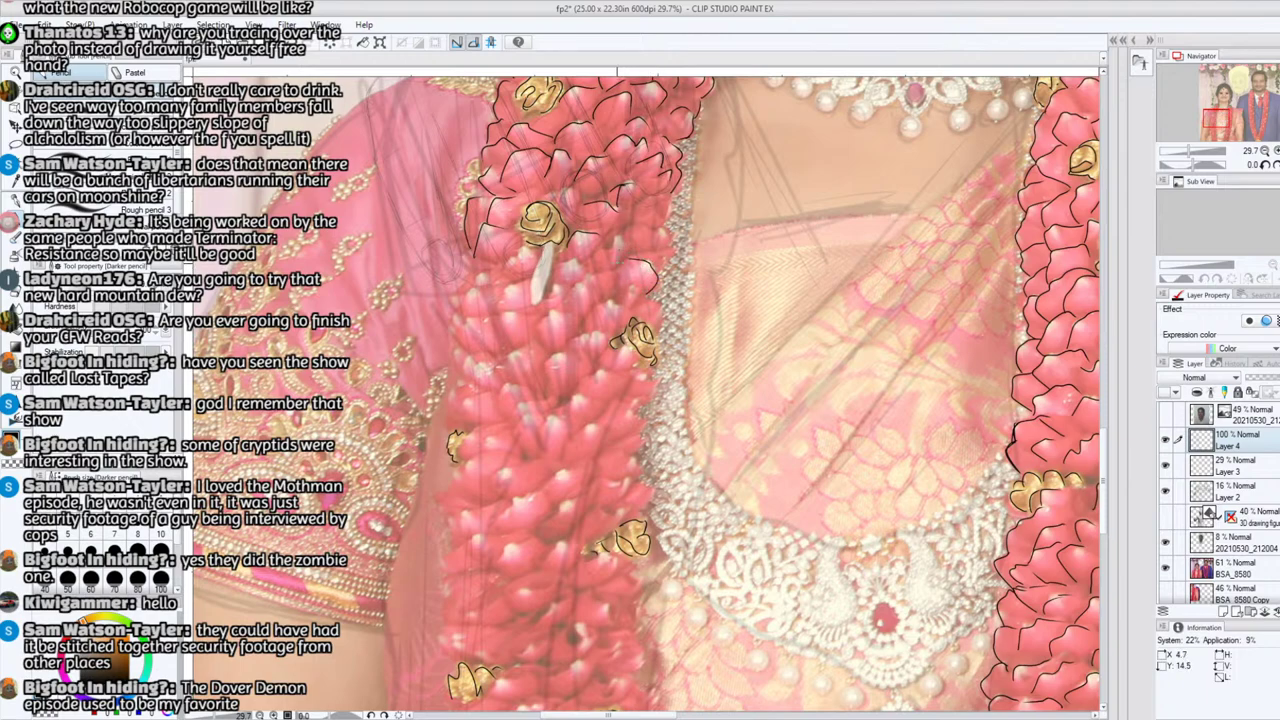
{"action": "mouse_move", "coordinate": [617, 263]}
{"action": "left_mouse_down"}
{"action": "mouse_move", "coordinate": [622, 240]}
{"action": "mouse_move", "coordinate": [604, 250]}
{"action": "mouse_move", "coordinate": [640, 227]}
{"action": "mouse_move", "coordinate": [672, 250]}
{"action": "mouse_move", "coordinate": [652, 273]}
{"action": "left_mouse_up"}
{"action": "mouse_move", "coordinate": [662, 226]}
{"action": "left_mouse_down"}
{"action": "mouse_move", "coordinate": [652, 192]}
{"action": "mouse_move", "coordinate": [632, 193]}
{"action": "left_mouse_up"}
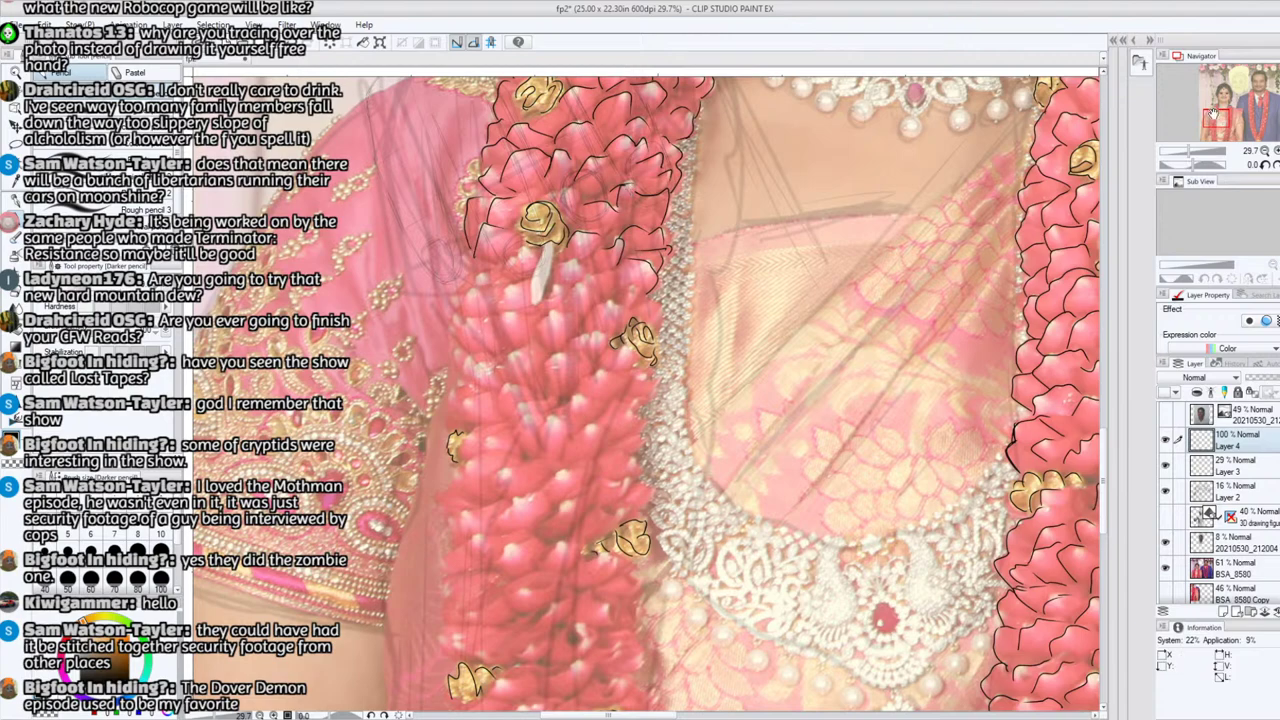
Step: Ink the petals around the loose white petal and the row beneath it, starting from the strand's outer edge
{"action": "left_click_drag", "start_coordinate": [1212, 115], "coordinate": [1209, 116]}
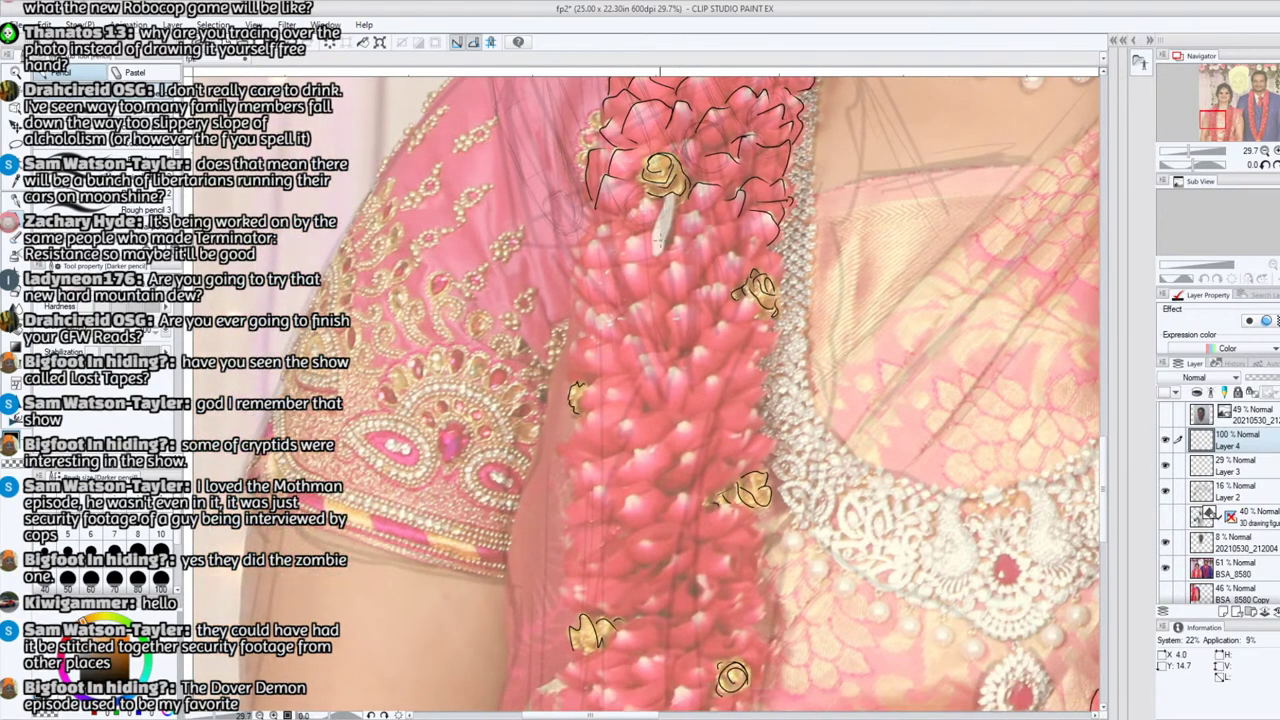
{"action": "mouse_move", "coordinate": [572, 268]}
{"action": "left_mouse_down"}
{"action": "mouse_move", "coordinate": [604, 240]}
{"action": "mouse_move", "coordinate": [596, 222]}
{"action": "mouse_move", "coordinate": [646, 230]}
{"action": "mouse_move", "coordinate": [655, 200]}
{"action": "left_mouse_up"}
{"action": "mouse_move", "coordinate": [658, 254]}
{"action": "left_mouse_down"}
{"action": "mouse_move", "coordinate": [694, 240]}
{"action": "mouse_move", "coordinate": [698, 216]}
{"action": "left_mouse_up"}
{"action": "left_click_drag", "start_coordinate": [582, 312], "coordinate": [584, 276]}
{"action": "mouse_move", "coordinate": [578, 276]}
{"action": "left_mouse_down"}
{"action": "mouse_move", "coordinate": [598, 260]}
{"action": "mouse_move", "coordinate": [650, 258]}
{"action": "mouse_move", "coordinate": [624, 298]}
{"action": "mouse_move", "coordinate": [632, 260]}
{"action": "mouse_move", "coordinate": [666, 278]}
{"action": "left_mouse_up"}
{"action": "left_click_drag", "start_coordinate": [662, 276], "coordinate": [682, 264]}
{"action": "left_click_drag", "start_coordinate": [674, 266], "coordinate": [688, 262]}
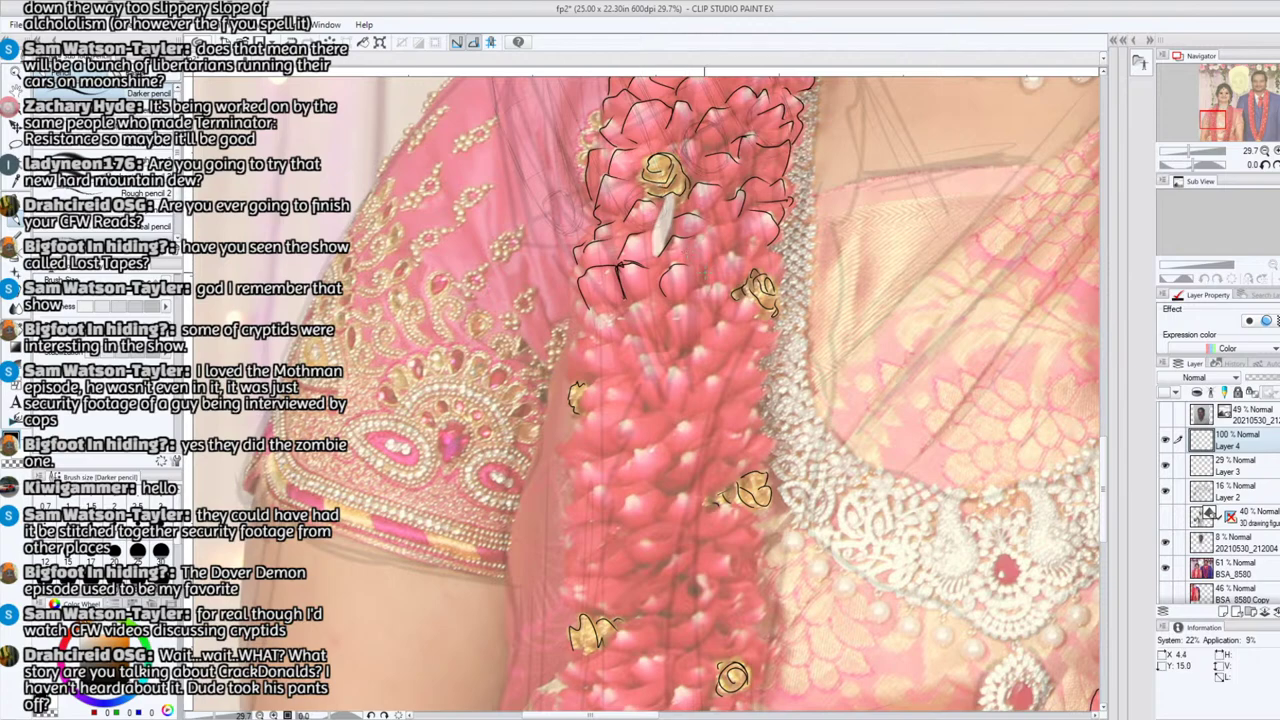
Step: Outline the petals around the inner-edge gold rose and the rows beneath it down to the small outer-edge rose
{"action": "left_click_drag", "start_coordinate": [704, 274], "coordinate": [750, 241]}
{"action": "left_click_drag", "start_coordinate": [718, 289], "coordinate": [685, 292]}
{"action": "mouse_move", "coordinate": [668, 338]}
{"action": "left_mouse_down"}
{"action": "mouse_move", "coordinate": [666, 321]}
{"action": "mouse_move", "coordinate": [702, 304]}
{"action": "left_mouse_up"}
{"action": "mouse_move", "coordinate": [622, 328]}
{"action": "left_mouse_down"}
{"action": "mouse_move", "coordinate": [639, 299]}
{"action": "mouse_move", "coordinate": [660, 304]}
{"action": "left_mouse_up"}
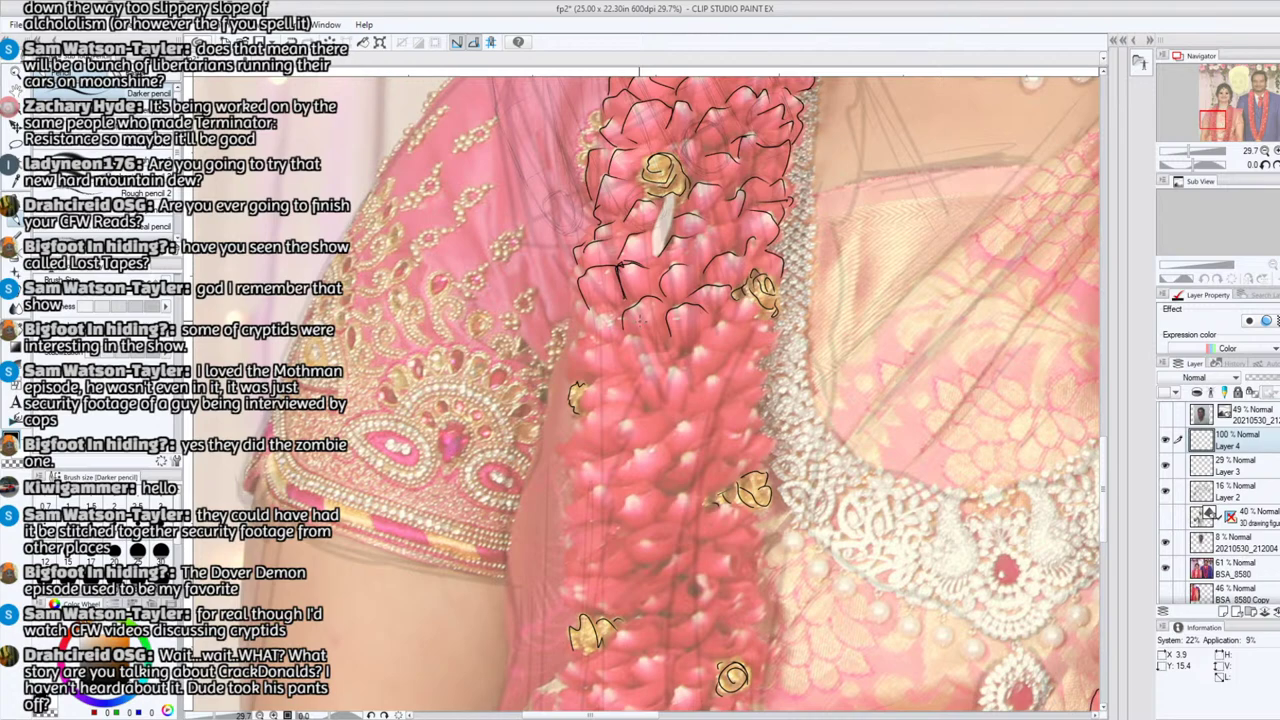
{"action": "mouse_move", "coordinate": [620, 368]}
{"action": "left_mouse_down"}
{"action": "mouse_move", "coordinate": [648, 337]}
{"action": "mouse_move", "coordinate": [593, 337]}
{"action": "mouse_move", "coordinate": [615, 347]}
{"action": "mouse_move", "coordinate": [585, 349]}
{"action": "mouse_move", "coordinate": [576, 341]}
{"action": "mouse_move", "coordinate": [617, 306]}
{"action": "left_mouse_up"}
{"action": "mouse_move", "coordinate": [583, 411]}
{"action": "left_mouse_down"}
{"action": "mouse_move", "coordinate": [582, 396]}
{"action": "mouse_move", "coordinate": [676, 364]}
{"action": "mouse_move", "coordinate": [652, 352]}
{"action": "mouse_move", "coordinate": [672, 351]}
{"action": "mouse_move", "coordinate": [683, 371]}
{"action": "mouse_move", "coordinate": [728, 321]}
{"action": "mouse_move", "coordinate": [746, 324]}
{"action": "left_mouse_up"}
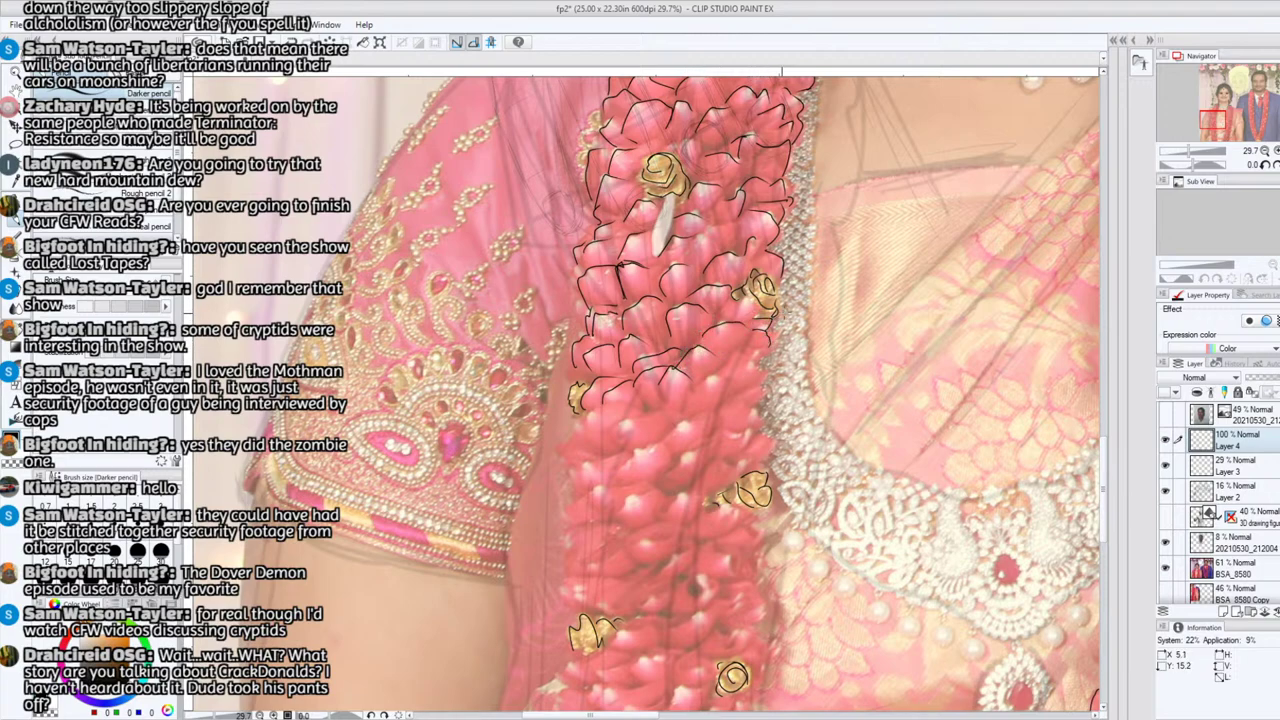
{"action": "mouse_move", "coordinate": [757, 361]}
{"action": "left_mouse_down"}
{"action": "mouse_move", "coordinate": [771, 358]}
{"action": "mouse_move", "coordinate": [738, 354]}
{"action": "mouse_move", "coordinate": [727, 399]}
{"action": "mouse_move", "coordinate": [689, 396]}
{"action": "mouse_move", "coordinate": [764, 369]}
{"action": "mouse_move", "coordinate": [724, 366]}
{"action": "left_mouse_up"}
Step: Ink the petal rows from the small outer-edge rose past the inner-edge gold rose down to the next outer-edge rose
{"action": "left_click_drag", "start_coordinate": [1208, 117], "coordinate": [1208, 121]}
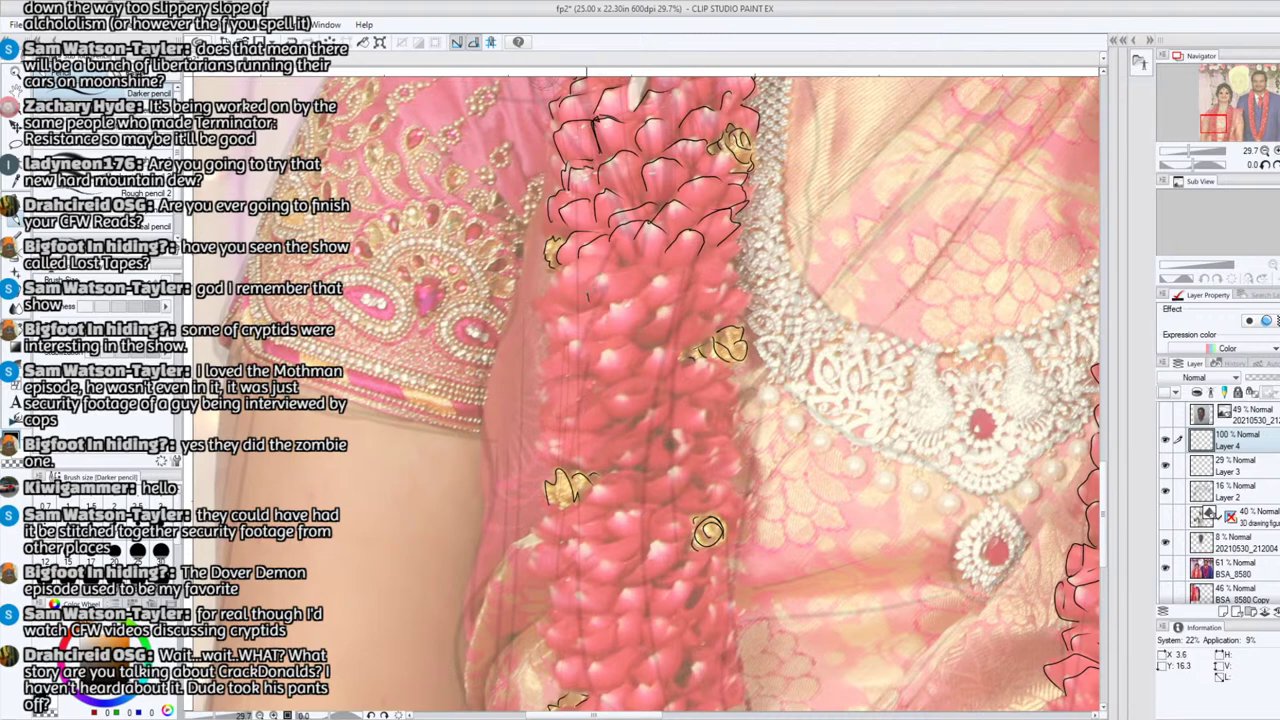
{"action": "left_click_drag", "start_coordinate": [588, 294], "coordinate": [640, 268]}
{"action": "mouse_move", "coordinate": [546, 300]}
{"action": "left_mouse_down"}
{"action": "mouse_move", "coordinate": [550, 272]}
{"action": "mouse_move", "coordinate": [602, 252]}
{"action": "left_mouse_up"}
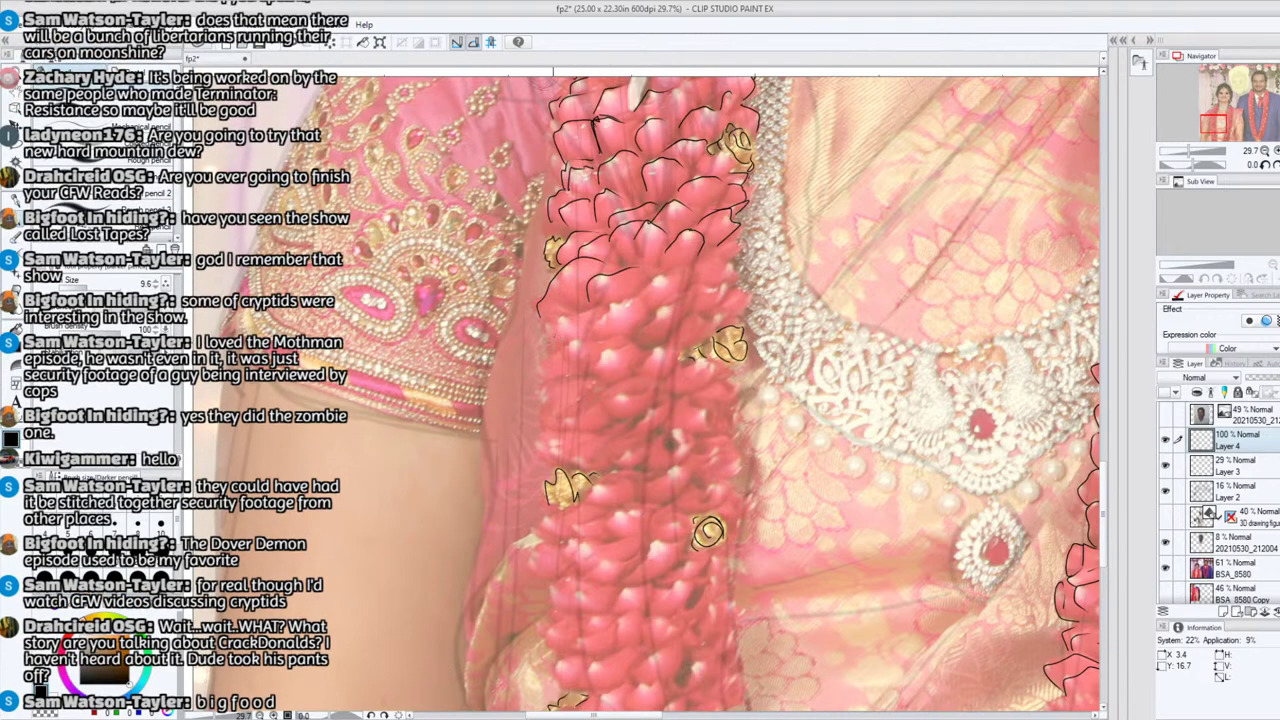
{"action": "mouse_move", "coordinate": [553, 346]}
{"action": "left_mouse_down"}
{"action": "mouse_move", "coordinate": [568, 318]}
{"action": "mouse_move", "coordinate": [598, 312]}
{"action": "mouse_move", "coordinate": [589, 330]}
{"action": "mouse_move", "coordinate": [674, 271]}
{"action": "left_mouse_up"}
{"action": "left_click_drag", "start_coordinate": [641, 337], "coordinate": [679, 306]}
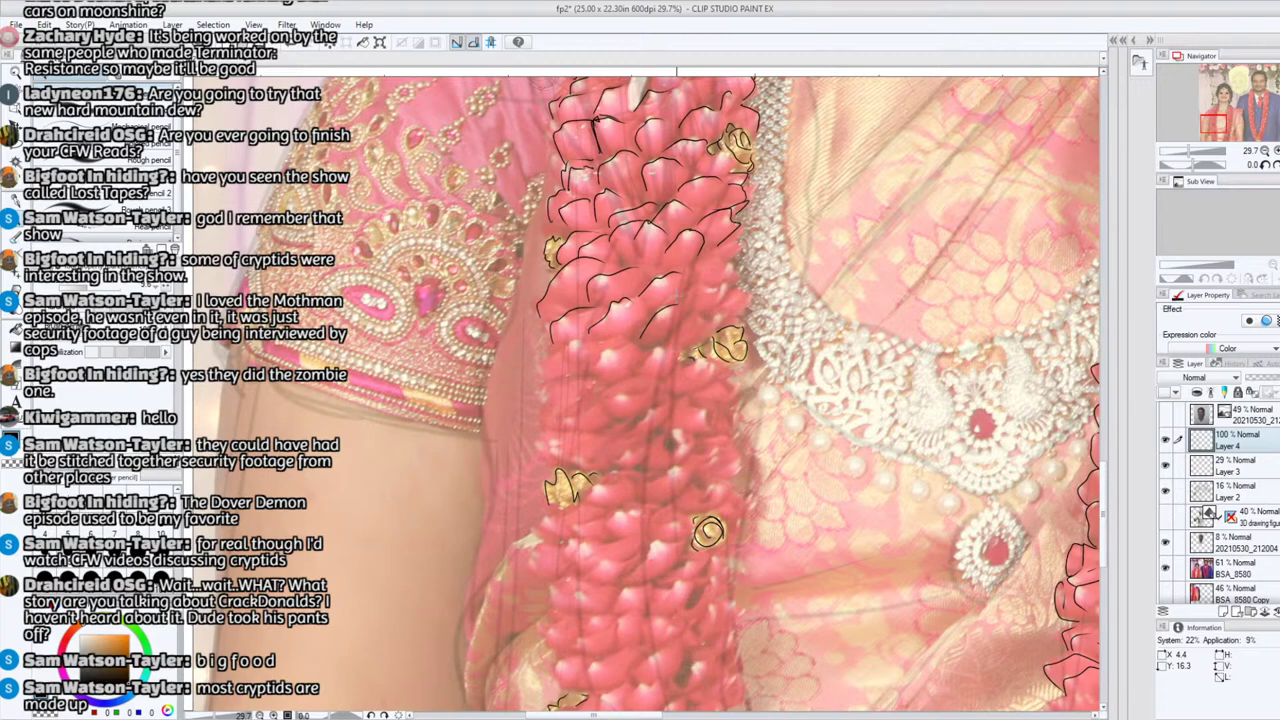
{"action": "mouse_move", "coordinate": [668, 332]}
{"action": "left_mouse_down"}
{"action": "mouse_move", "coordinate": [694, 312]}
{"action": "mouse_move", "coordinate": [722, 326]}
{"action": "mouse_move", "coordinate": [730, 289]}
{"action": "mouse_move", "coordinate": [717, 308]}
{"action": "mouse_move", "coordinate": [726, 285]}
{"action": "mouse_move", "coordinate": [702, 286]}
{"action": "mouse_move", "coordinate": [735, 272]}
{"action": "mouse_move", "coordinate": [710, 258]}
{"action": "mouse_move", "coordinate": [732, 238]}
{"action": "left_mouse_up"}
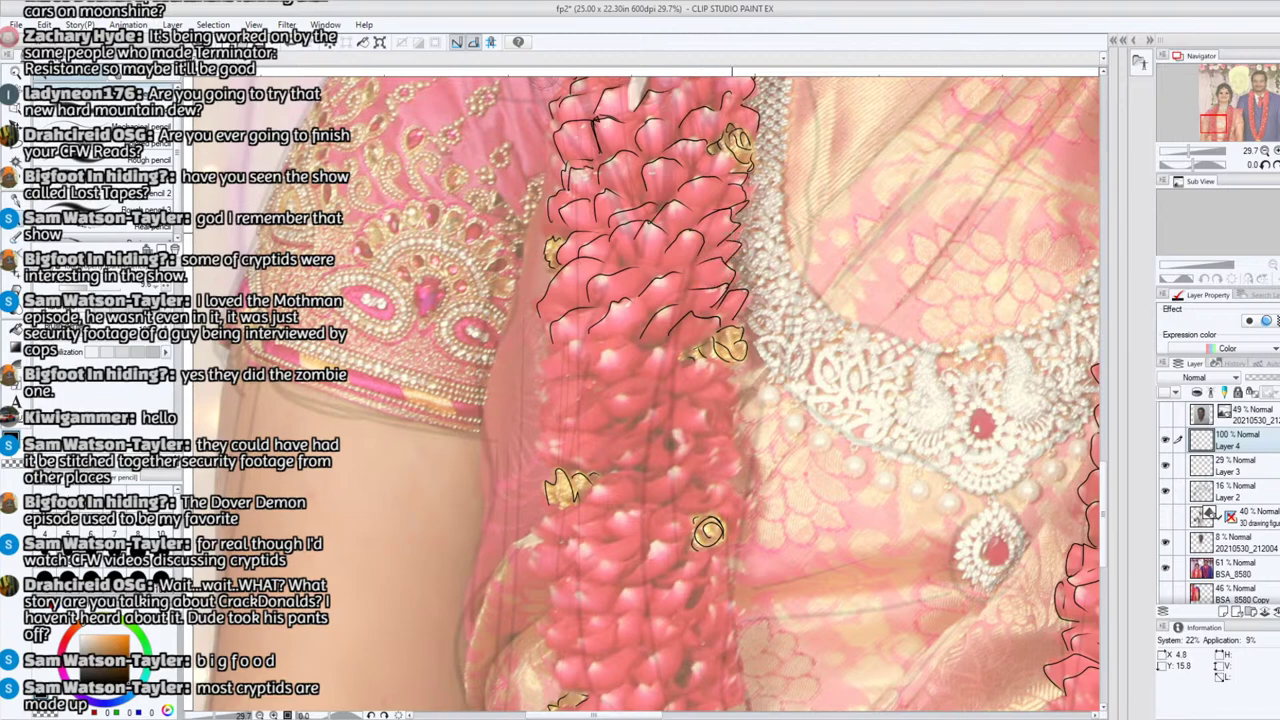
{"action": "mouse_move", "coordinate": [542, 380]}
{"action": "left_mouse_down"}
{"action": "mouse_move", "coordinate": [558, 349]}
{"action": "mouse_move", "coordinate": [598, 336]}
{"action": "mouse_move", "coordinate": [630, 347]}
{"action": "mouse_move", "coordinate": [638, 366]}
{"action": "mouse_move", "coordinate": [716, 358]}
{"action": "mouse_move", "coordinate": [728, 406]}
{"action": "mouse_move", "coordinate": [716, 388]}
{"action": "mouse_move", "coordinate": [706, 432]}
{"action": "mouse_move", "coordinate": [688, 399]}
{"action": "mouse_move", "coordinate": [636, 430]}
{"action": "mouse_move", "coordinate": [623, 380]}
{"action": "mouse_move", "coordinate": [649, 381]}
{"action": "mouse_move", "coordinate": [638, 404]}
{"action": "mouse_move", "coordinate": [570, 416]}
{"action": "mouse_move", "coordinate": [560, 406]}
{"action": "mouse_move", "coordinate": [540, 424]}
{"action": "mouse_move", "coordinate": [550, 380]}
{"action": "left_mouse_up"}
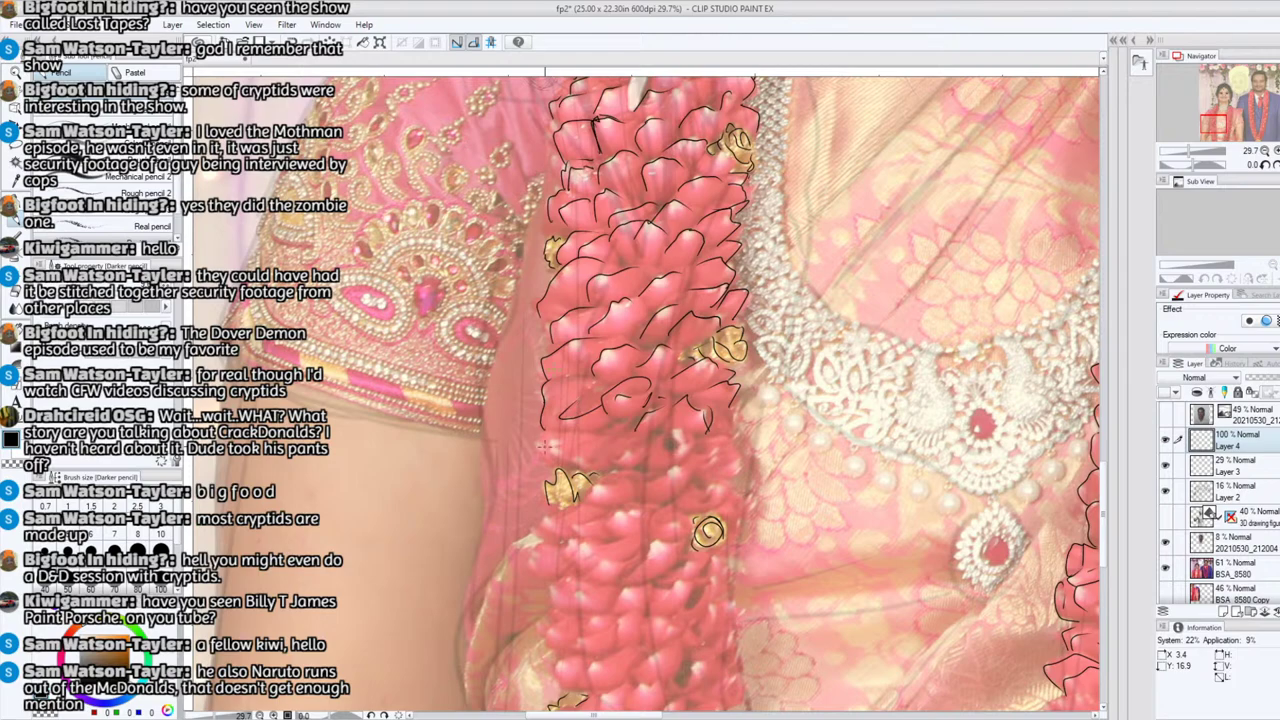
{"action": "mouse_move", "coordinate": [550, 463]}
{"action": "left_mouse_down"}
{"action": "mouse_move", "coordinate": [539, 435]}
{"action": "mouse_move", "coordinate": [604, 436]}
{"action": "mouse_move", "coordinate": [570, 463]}
{"action": "mouse_move", "coordinate": [548, 449]}
{"action": "mouse_move", "coordinate": [595, 467]}
{"action": "mouse_move", "coordinate": [646, 445]}
{"action": "left_mouse_up"}
Step: Outline the petals between the outer-edge gold rose and the round inner-edge rose, including the row beneath the outer-edge rose
{"action": "left_click_drag", "start_coordinate": [1206, 122], "coordinate": [1207, 128]}
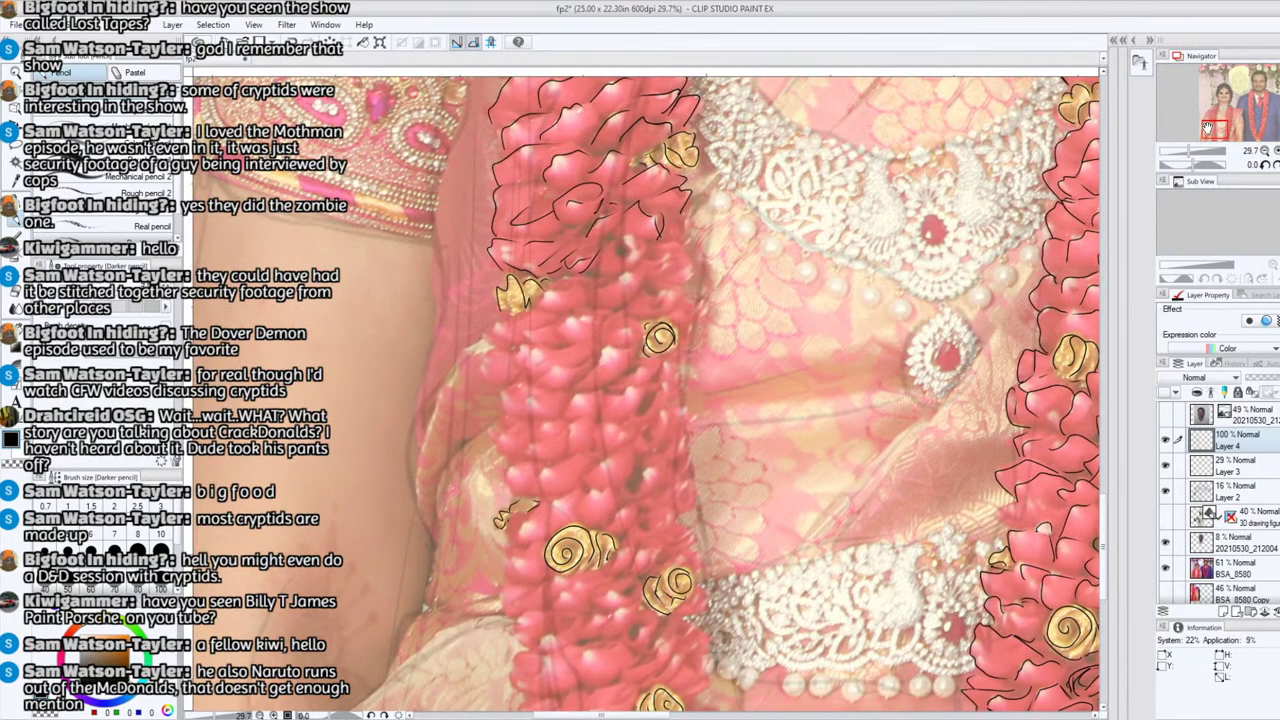
{"action": "left_click_drag", "start_coordinate": [578, 385], "coordinate": [630, 347]}
{"action": "mouse_move", "coordinate": [586, 390]}
{"action": "left_mouse_down"}
{"action": "mouse_move", "coordinate": [630, 360]}
{"action": "mouse_move", "coordinate": [536, 383]}
{"action": "left_mouse_up"}
{"action": "mouse_move", "coordinate": [592, 336]}
{"action": "left_mouse_down"}
{"action": "mouse_move", "coordinate": [526, 366]}
{"action": "mouse_move", "coordinate": [568, 322]}
{"action": "mouse_move", "coordinate": [597, 315]}
{"action": "mouse_move", "coordinate": [485, 362]}
{"action": "mouse_move", "coordinate": [513, 351]}
{"action": "mouse_move", "coordinate": [488, 335]}
{"action": "mouse_move", "coordinate": [566, 290]}
{"action": "mouse_move", "coordinate": [641, 269]}
{"action": "mouse_move", "coordinate": [621, 302]}
{"action": "mouse_move", "coordinate": [667, 263]}
{"action": "mouse_move", "coordinate": [678, 290]}
{"action": "mouse_move", "coordinate": [664, 257]}
{"action": "left_mouse_up"}
{"action": "mouse_move", "coordinate": [681, 258]}
{"action": "left_mouse_down"}
{"action": "mouse_move", "coordinate": [672, 243]}
{"action": "mouse_move", "coordinate": [643, 243]}
{"action": "mouse_move", "coordinate": [627, 269]}
{"action": "left_mouse_up"}
{"action": "mouse_move", "coordinate": [631, 265]}
{"action": "left_mouse_down"}
{"action": "mouse_move", "coordinate": [641, 246]}
{"action": "mouse_move", "coordinate": [598, 267]}
{"action": "mouse_move", "coordinate": [607, 248]}
{"action": "left_mouse_up"}
{"action": "mouse_move", "coordinate": [660, 309]}
{"action": "left_mouse_down"}
{"action": "mouse_move", "coordinate": [679, 290]}
{"action": "mouse_move", "coordinate": [646, 293]}
{"action": "mouse_move", "coordinate": [605, 346]}
{"action": "left_mouse_up"}
{"action": "left_click_drag", "start_coordinate": [694, 310], "coordinate": [682, 334]}
{"action": "mouse_move", "coordinate": [696, 310]}
{"action": "left_mouse_down"}
{"action": "mouse_move", "coordinate": [676, 314]}
{"action": "mouse_move", "coordinate": [688, 324]}
{"action": "mouse_move", "coordinate": [680, 316]}
{"action": "left_mouse_up"}
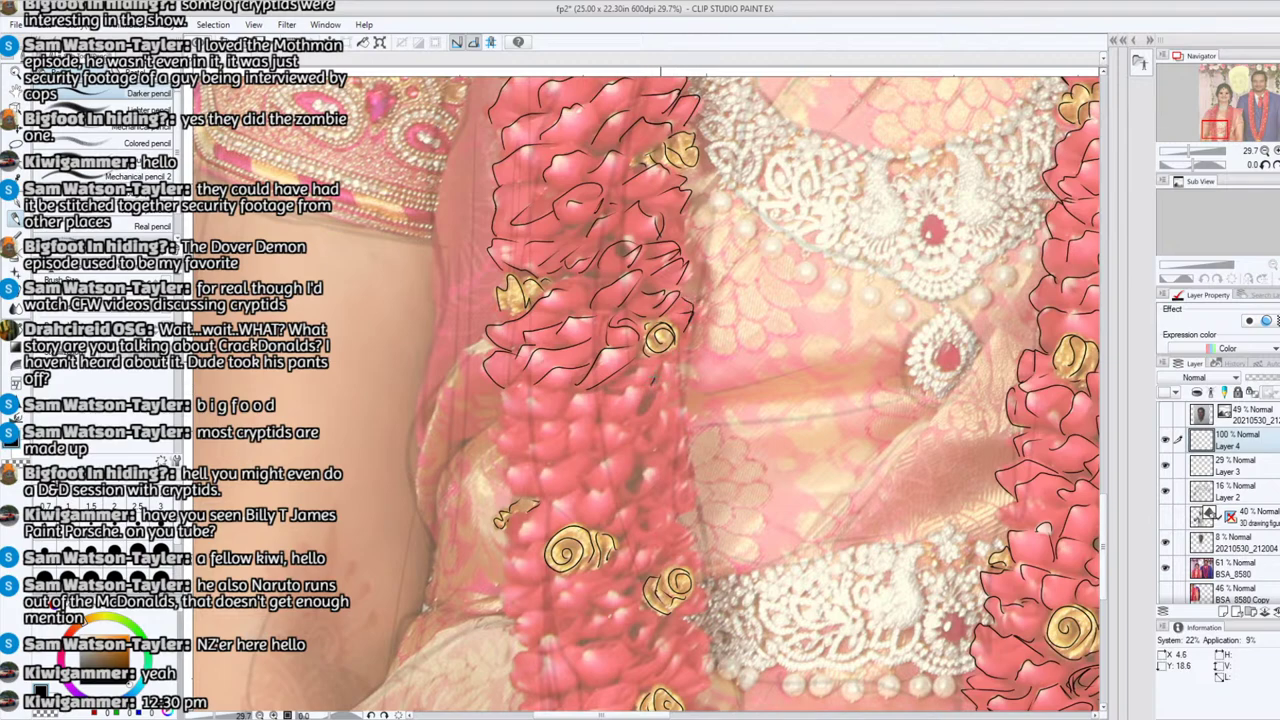
Step: Ink the petal rows beneath the round inner-edge rose, working across to the strand's outer edge
{"action": "mouse_move", "coordinate": [666, 360]}
{"action": "left_mouse_down"}
{"action": "mouse_move", "coordinate": [656, 378]}
{"action": "mouse_move", "coordinate": [674, 382]}
{"action": "mouse_move", "coordinate": [641, 418]}
{"action": "mouse_move", "coordinate": [666, 406]}
{"action": "left_mouse_up"}
{"action": "left_click_drag", "start_coordinate": [676, 382], "coordinate": [631, 415]}
{"action": "mouse_move", "coordinate": [641, 386]}
{"action": "left_mouse_down"}
{"action": "mouse_move", "coordinate": [613, 409]}
{"action": "mouse_move", "coordinate": [635, 379]}
{"action": "mouse_move", "coordinate": [620, 383]}
{"action": "left_mouse_up"}
{"action": "mouse_move", "coordinate": [652, 364]}
{"action": "left_mouse_down"}
{"action": "mouse_move", "coordinate": [566, 417]}
{"action": "mouse_move", "coordinate": [576, 403]}
{"action": "mouse_move", "coordinate": [525, 411]}
{"action": "left_mouse_up"}
{"action": "mouse_move", "coordinate": [550, 410]}
{"action": "left_mouse_down"}
{"action": "mouse_move", "coordinate": [506, 418]}
{"action": "mouse_move", "coordinate": [517, 388]}
{"action": "mouse_move", "coordinate": [535, 386]}
{"action": "left_mouse_up"}
{"action": "mouse_move", "coordinate": [513, 456]}
{"action": "left_mouse_down"}
{"action": "mouse_move", "coordinate": [499, 452]}
{"action": "mouse_move", "coordinate": [525, 423]}
{"action": "mouse_move", "coordinate": [524, 462]}
{"action": "left_mouse_up"}
{"action": "left_click_drag", "start_coordinate": [528, 450], "coordinate": [552, 428]}
{"action": "left_click_drag", "start_coordinate": [544, 430], "coordinate": [630, 434]}
{"action": "left_click_drag", "start_coordinate": [584, 496], "coordinate": [598, 466]}
{"action": "left_click_drag", "start_coordinate": [600, 472], "coordinate": [630, 452]}
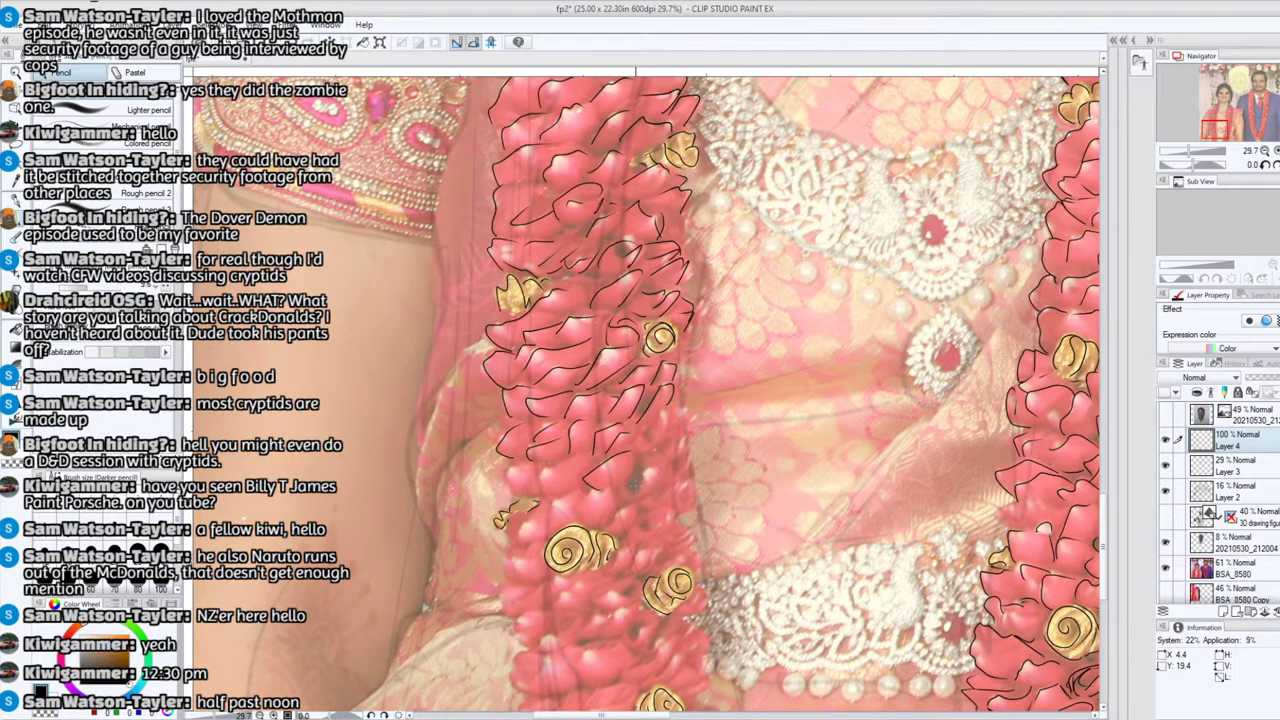
Step: Rotate the canvas about 26 degrees and outline the petals above the large spiral rose across to the inner edge
{"action": "left_click", "coordinate": [1210, 136]}
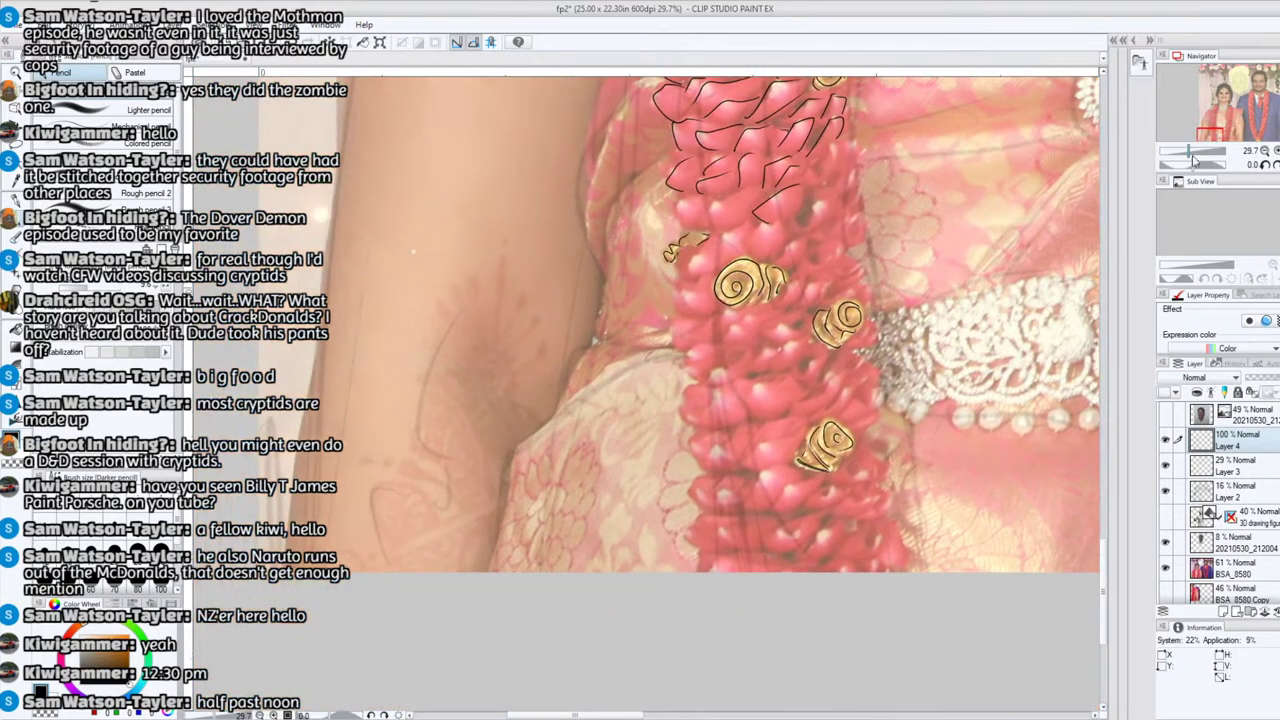
{"action": "left_click_drag", "start_coordinate": [1192, 164], "coordinate": [1216, 125]}
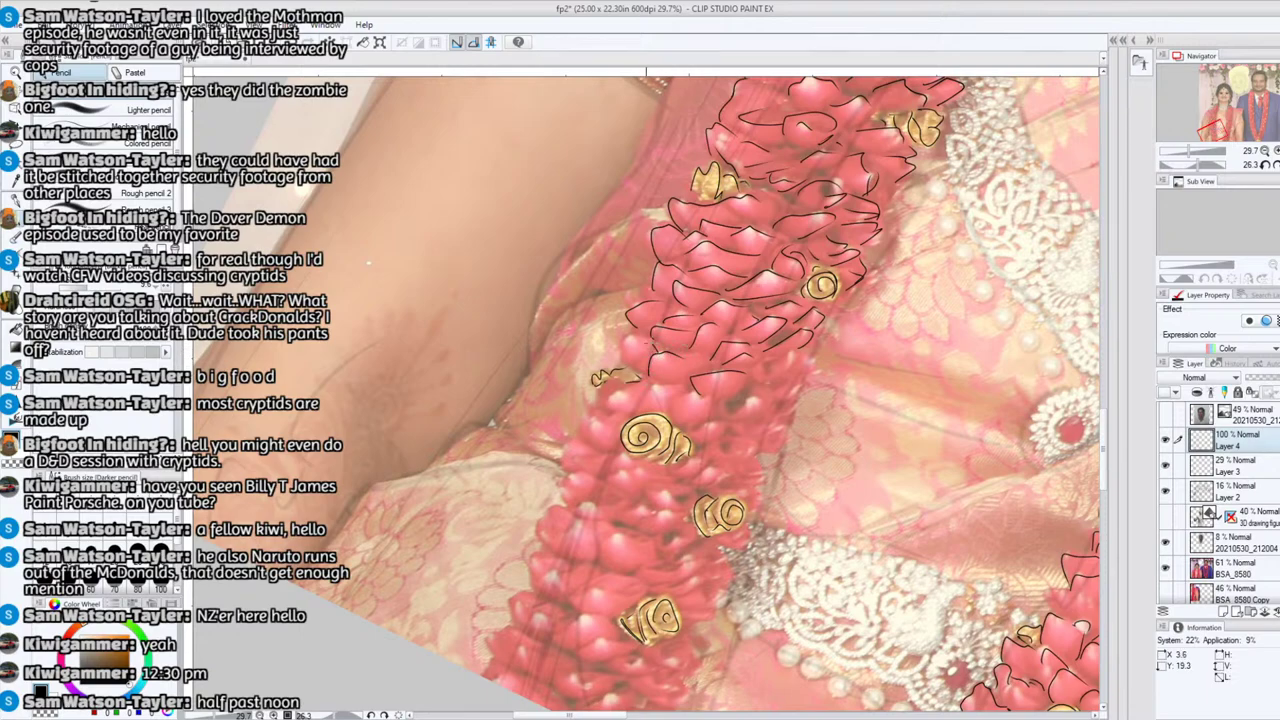
{"action": "mouse_move", "coordinate": [650, 343]}
{"action": "left_mouse_down"}
{"action": "mouse_move", "coordinate": [625, 342]}
{"action": "mouse_move", "coordinate": [623, 360]}
{"action": "left_mouse_up"}
{"action": "mouse_move", "coordinate": [638, 407]}
{"action": "left_mouse_down"}
{"action": "mouse_move", "coordinate": [679, 387]}
{"action": "mouse_move", "coordinate": [723, 421]}
{"action": "mouse_move", "coordinate": [800, 359]}
{"action": "left_mouse_up"}
{"action": "mouse_move", "coordinate": [756, 452]}
{"action": "left_mouse_down"}
{"action": "mouse_move", "coordinate": [780, 438]}
{"action": "mouse_move", "coordinate": [731, 440]}
{"action": "mouse_move", "coordinate": [730, 456]}
{"action": "mouse_move", "coordinate": [683, 467]}
{"action": "left_mouse_up"}
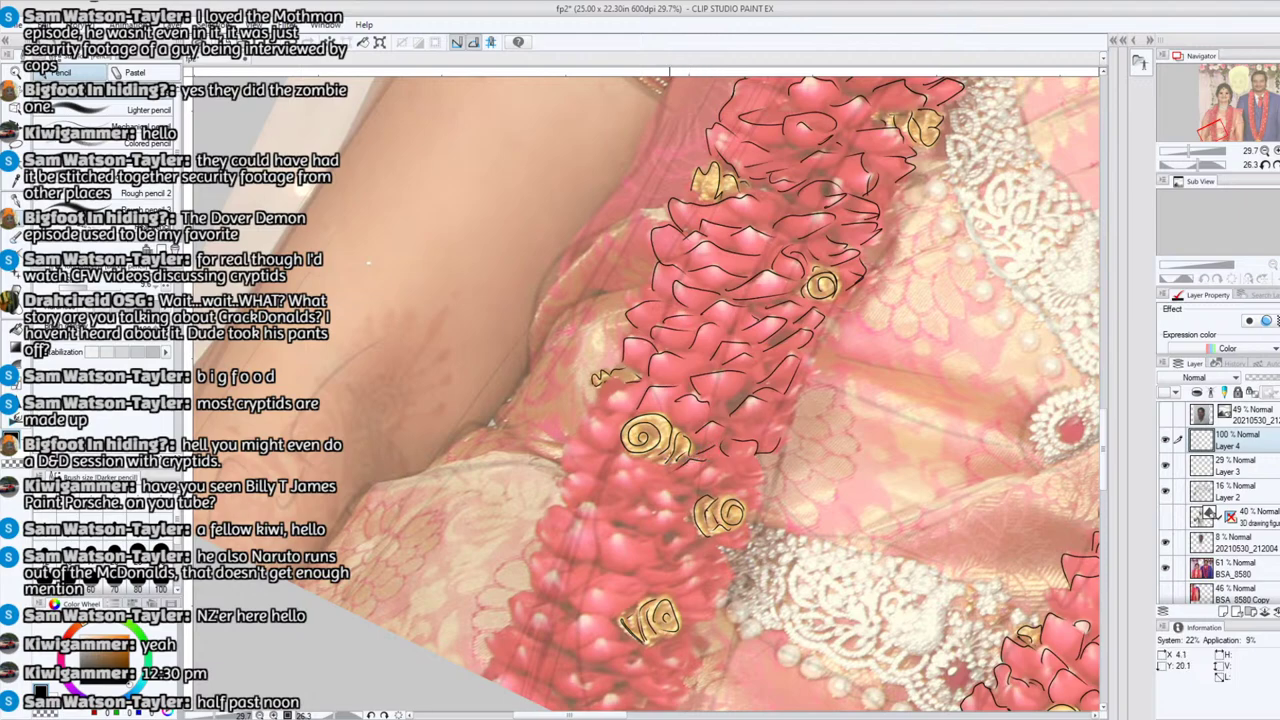
Step: Ink the petals beside the tiny outer-edge rose and around the underside of the large spiral rose
{"action": "mouse_move", "coordinate": [606, 452]}
{"action": "left_mouse_down"}
{"action": "mouse_move", "coordinate": [578, 419]}
{"action": "mouse_move", "coordinate": [603, 396]}
{"action": "left_mouse_up"}
{"action": "left_click_drag", "start_coordinate": [625, 405], "coordinate": [591, 390]}
{"action": "left_click_drag", "start_coordinate": [607, 399], "coordinate": [597, 385]}
{"action": "left_click_drag", "start_coordinate": [572, 468], "coordinate": [563, 449]}
{"action": "mouse_move", "coordinate": [578, 456]}
{"action": "left_mouse_down"}
{"action": "mouse_move", "coordinate": [566, 439]}
{"action": "mouse_move", "coordinate": [577, 441]}
{"action": "left_mouse_up"}
{"action": "left_click_drag", "start_coordinate": [567, 507], "coordinate": [577, 473]}
{"action": "mouse_move", "coordinate": [597, 476]}
{"action": "left_mouse_down"}
{"action": "mouse_move", "coordinate": [571, 472]}
{"action": "mouse_move", "coordinate": [649, 475]}
{"action": "mouse_move", "coordinate": [612, 455]}
{"action": "mouse_move", "coordinate": [670, 494]}
{"action": "left_mouse_up"}
{"action": "mouse_move", "coordinate": [664, 492]}
{"action": "left_mouse_down"}
{"action": "mouse_move", "coordinate": [680, 506]}
{"action": "mouse_move", "coordinate": [664, 490]}
{"action": "mouse_move", "coordinate": [716, 472]}
{"action": "mouse_move", "coordinate": [727, 486]}
{"action": "mouse_move", "coordinate": [730, 461]}
{"action": "left_mouse_up"}
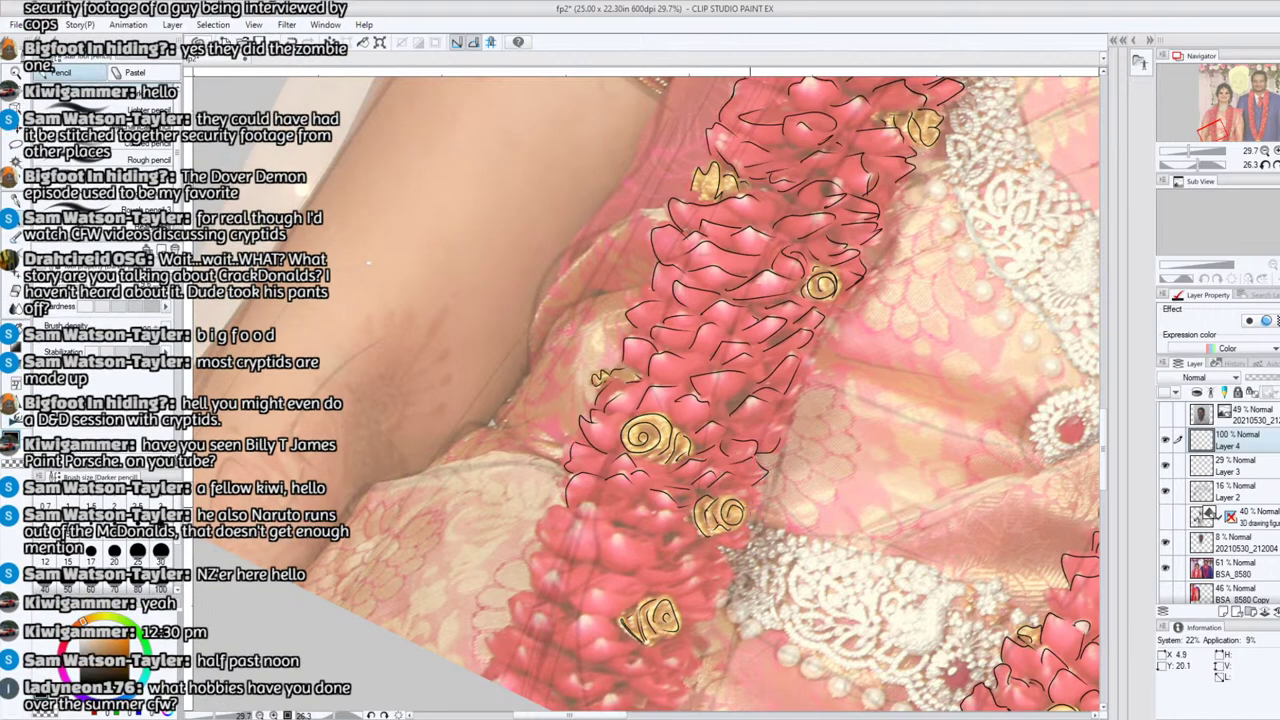
Step: Outline the petals around the rose beside the waist belt and around the lowest gold rose on the strand
{"action": "mouse_move", "coordinate": [752, 506]}
{"action": "left_mouse_down"}
{"action": "mouse_move", "coordinate": [761, 494]}
{"action": "mouse_move", "coordinate": [734, 494]}
{"action": "mouse_move", "coordinate": [726, 550]}
{"action": "mouse_move", "coordinate": [738, 550]}
{"action": "mouse_move", "coordinate": [706, 548]}
{"action": "mouse_move", "coordinate": [668, 592]}
{"action": "left_mouse_up"}
{"action": "mouse_move", "coordinate": [718, 574]}
{"action": "left_mouse_down"}
{"action": "mouse_move", "coordinate": [680, 598]}
{"action": "mouse_move", "coordinate": [676, 574]}
{"action": "left_mouse_up"}
{"action": "left_click_drag", "start_coordinate": [676, 570], "coordinate": [632, 574]}
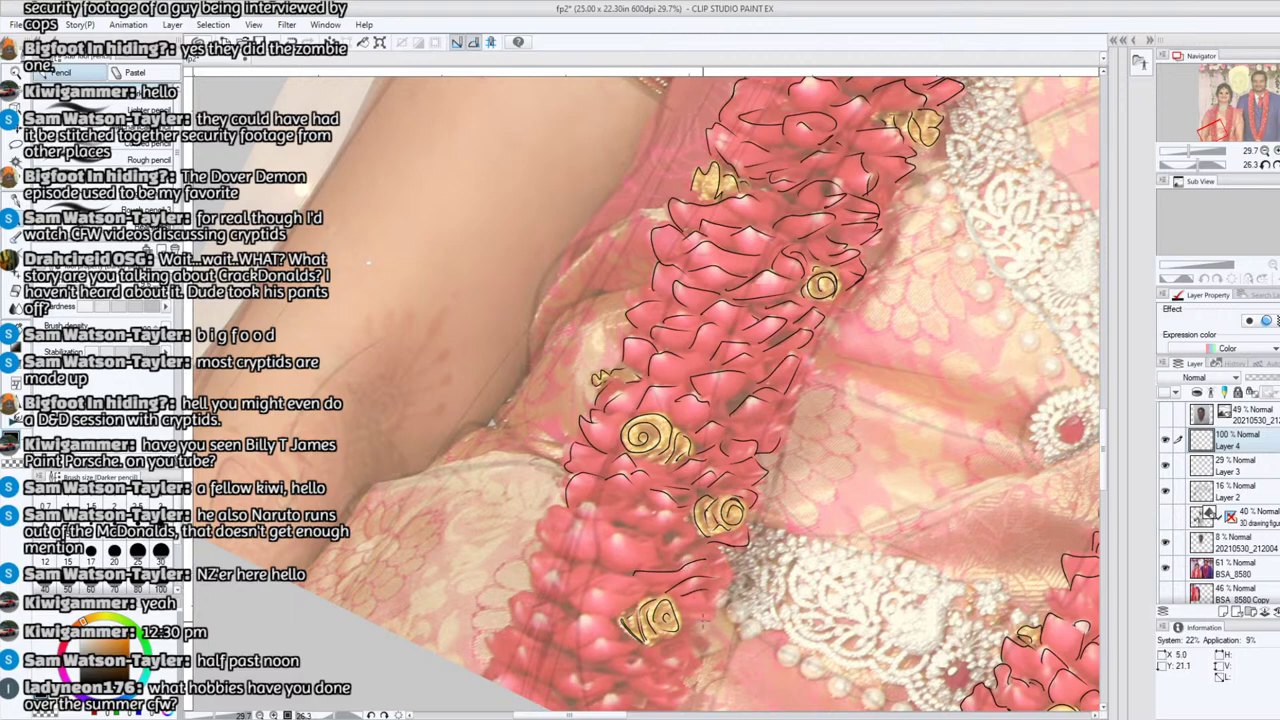
{"action": "mouse_move", "coordinate": [718, 600]}
{"action": "left_mouse_down"}
{"action": "mouse_move", "coordinate": [702, 628]}
{"action": "mouse_move", "coordinate": [716, 552]}
{"action": "mouse_move", "coordinate": [781, 474]}
{"action": "mouse_move", "coordinate": [857, 424]}
{"action": "left_mouse_up"}
{"action": "left_click_drag", "start_coordinate": [697, 411], "coordinate": [720, 402]}
{"action": "mouse_move", "coordinate": [724, 382]}
{"action": "left_mouse_down"}
{"action": "mouse_move", "coordinate": [682, 422]}
{"action": "mouse_move", "coordinate": [716, 390]}
{"action": "mouse_move", "coordinate": [732, 390]}
{"action": "mouse_move", "coordinate": [746, 424]}
{"action": "mouse_move", "coordinate": [780, 391]}
{"action": "mouse_move", "coordinate": [750, 386]}
{"action": "mouse_move", "coordinate": [788, 400]}
{"action": "left_mouse_up"}
{"action": "mouse_move", "coordinate": [818, 386]}
{"action": "left_mouse_down"}
{"action": "mouse_move", "coordinate": [796, 398]}
{"action": "mouse_move", "coordinate": [818, 446]}
{"action": "mouse_move", "coordinate": [666, 444]}
{"action": "left_mouse_up"}
{"action": "mouse_move", "coordinate": [682, 440]}
{"action": "left_mouse_down"}
{"action": "mouse_move", "coordinate": [666, 470]}
{"action": "mouse_move", "coordinate": [704, 454]}
{"action": "mouse_move", "coordinate": [708, 480]}
{"action": "mouse_move", "coordinate": [740, 458]}
{"action": "mouse_move", "coordinate": [762, 480]}
{"action": "mouse_move", "coordinate": [658, 496]}
{"action": "mouse_move", "coordinate": [701, 517]}
{"action": "mouse_move", "coordinate": [749, 497]}
{"action": "mouse_move", "coordinate": [750, 518]}
{"action": "mouse_move", "coordinate": [764, 519]}
{"action": "mouse_move", "coordinate": [744, 535]}
{"action": "mouse_move", "coordinate": [788, 537]}
{"action": "mouse_move", "coordinate": [772, 547]}
{"action": "mouse_move", "coordinate": [820, 539]}
{"action": "mouse_move", "coordinate": [829, 513]}
{"action": "mouse_move", "coordinate": [857, 497]}
{"action": "left_mouse_up"}
{"action": "mouse_move", "coordinate": [818, 566]}
{"action": "left_mouse_down"}
{"action": "mouse_move", "coordinate": [793, 564]}
{"action": "mouse_move", "coordinate": [808, 586]}
{"action": "mouse_move", "coordinate": [821, 571]}
{"action": "left_mouse_up"}
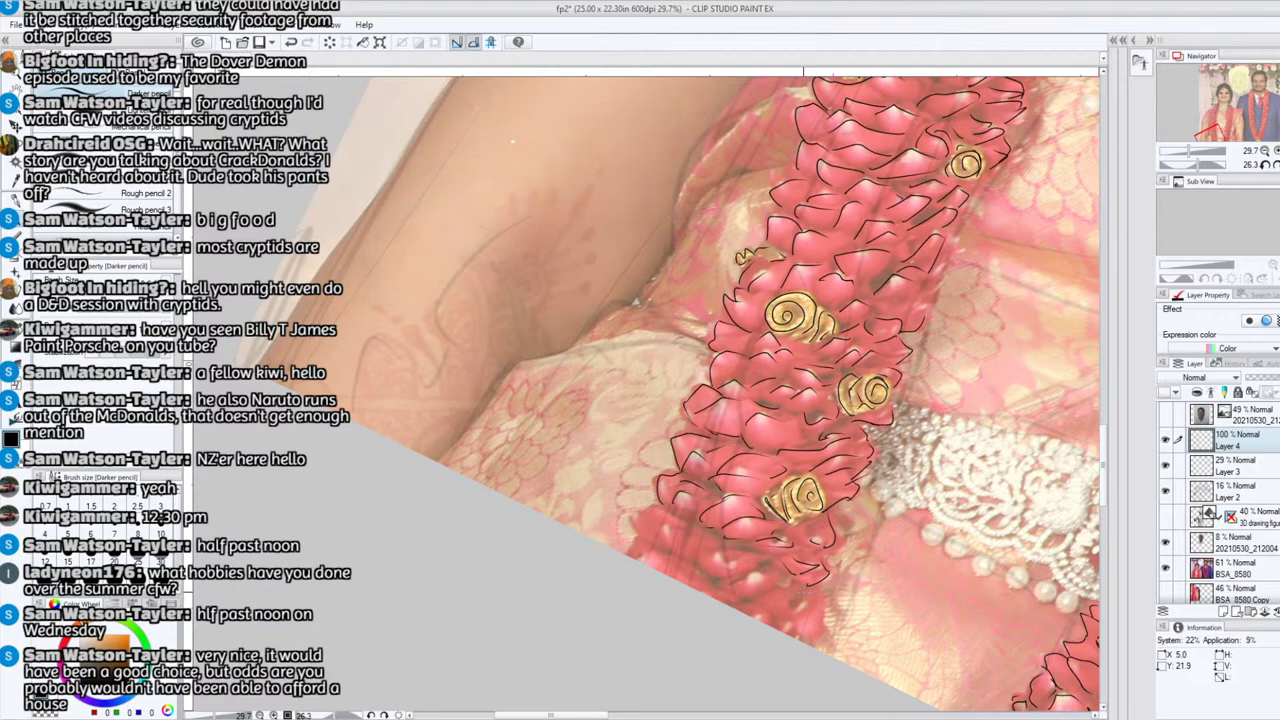
Step: Ink the last petals of the strand along the bottom edge of the photo
{"action": "mouse_move", "coordinate": [639, 536]}
{"action": "left_mouse_down"}
{"action": "mouse_move", "coordinate": [632, 513]}
{"action": "mouse_move", "coordinate": [654, 507]}
{"action": "mouse_move", "coordinate": [664, 524]}
{"action": "mouse_move", "coordinate": [680, 512]}
{"action": "left_mouse_up"}
{"action": "left_click_drag", "start_coordinate": [706, 560], "coordinate": [718, 556]}
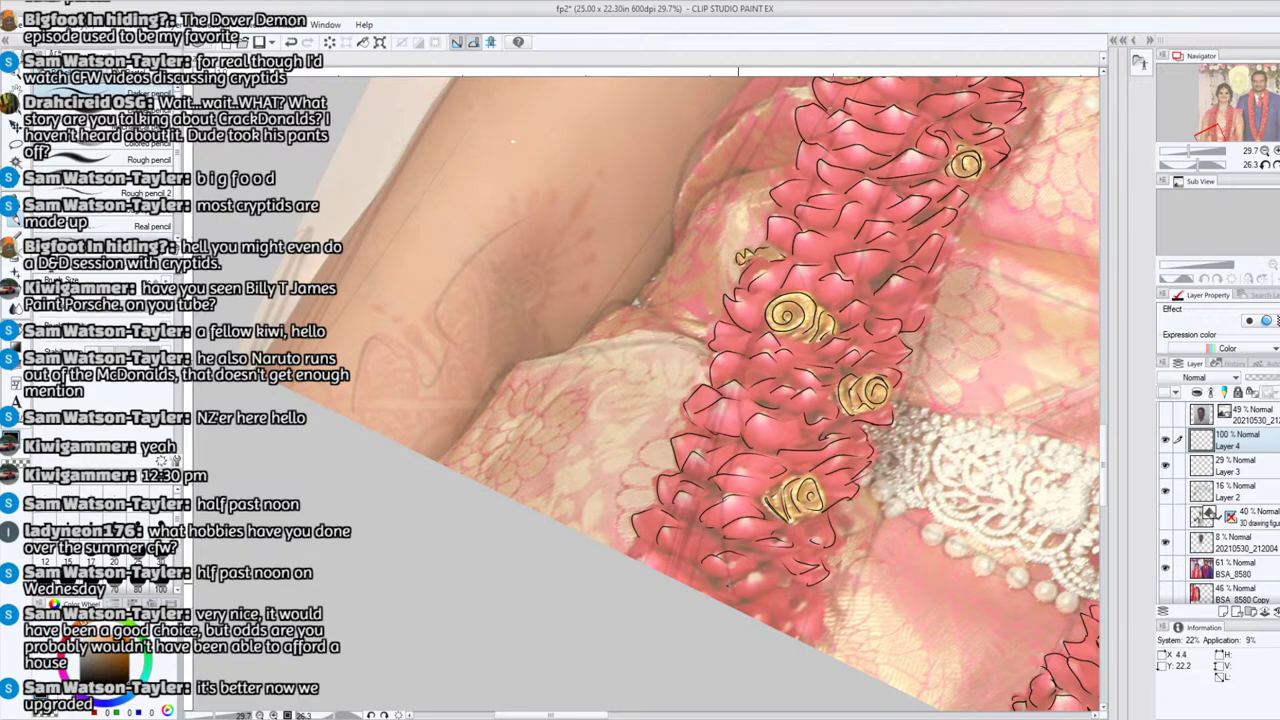
{"action": "mouse_move", "coordinate": [730, 585]}
{"action": "left_mouse_down"}
{"action": "mouse_move", "coordinate": [766, 573]}
{"action": "mouse_move", "coordinate": [750, 596]}
{"action": "mouse_move", "coordinate": [822, 612]}
{"action": "mouse_move", "coordinate": [813, 595]}
{"action": "mouse_move", "coordinate": [796, 623]}
{"action": "mouse_move", "coordinate": [735, 605]}
{"action": "mouse_move", "coordinate": [655, 553]}
{"action": "mouse_move", "coordinate": [718, 550]}
{"action": "left_mouse_up"}
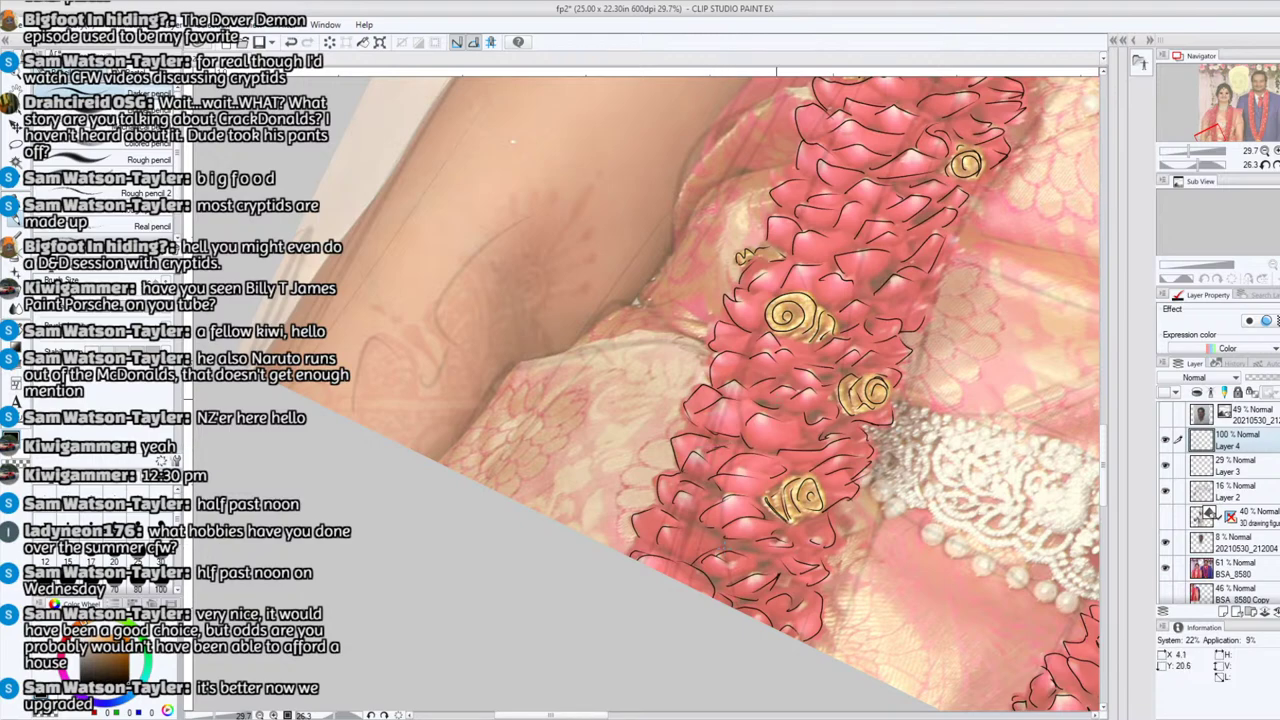
Step: Hide the BSA_8580 photo layer to review the garland line art, and show it again
{"action": "mouse_move", "coordinate": [1216, 128]}
{"action": "left_mouse_down"}
{"action": "mouse_move", "coordinate": [1220, 114]}
{"action": "mouse_move", "coordinate": [1222, 143]}
{"action": "mouse_move", "coordinate": [1168, 155]}
{"action": "mouse_move", "coordinate": [1186, 157]}
{"action": "left_mouse_up"}
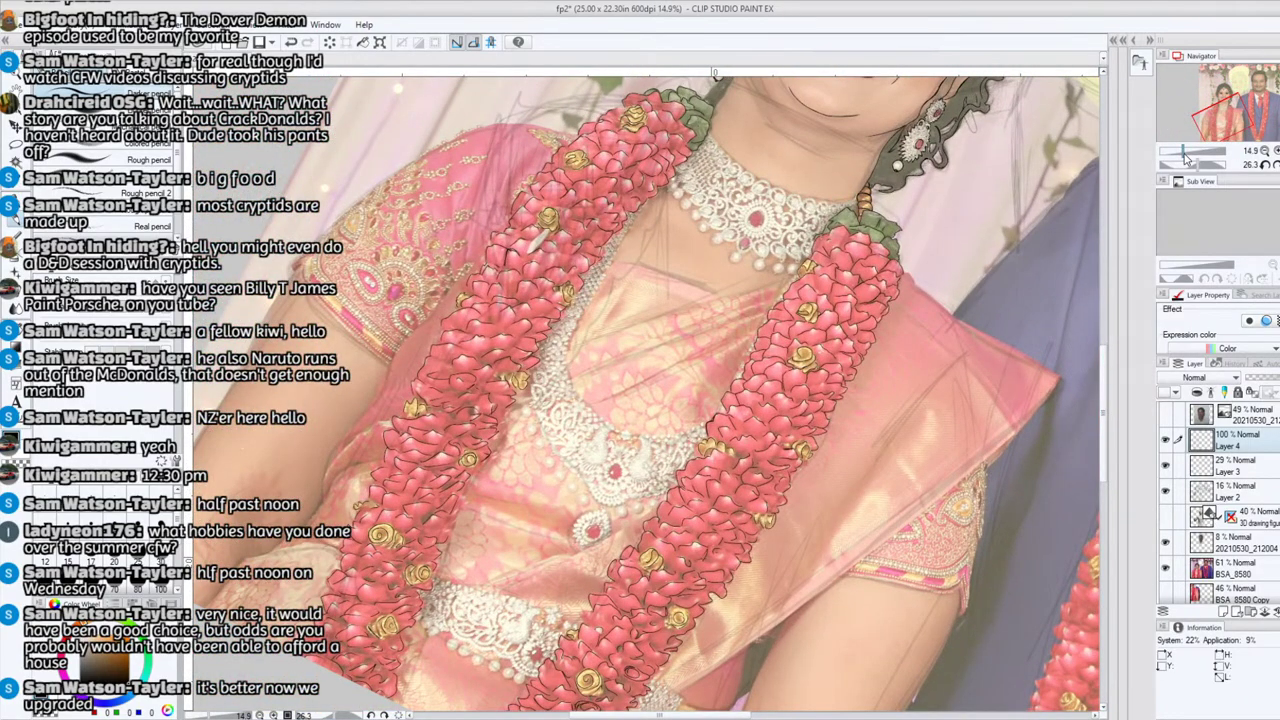
{"action": "left_click", "coordinate": [1165, 568]}
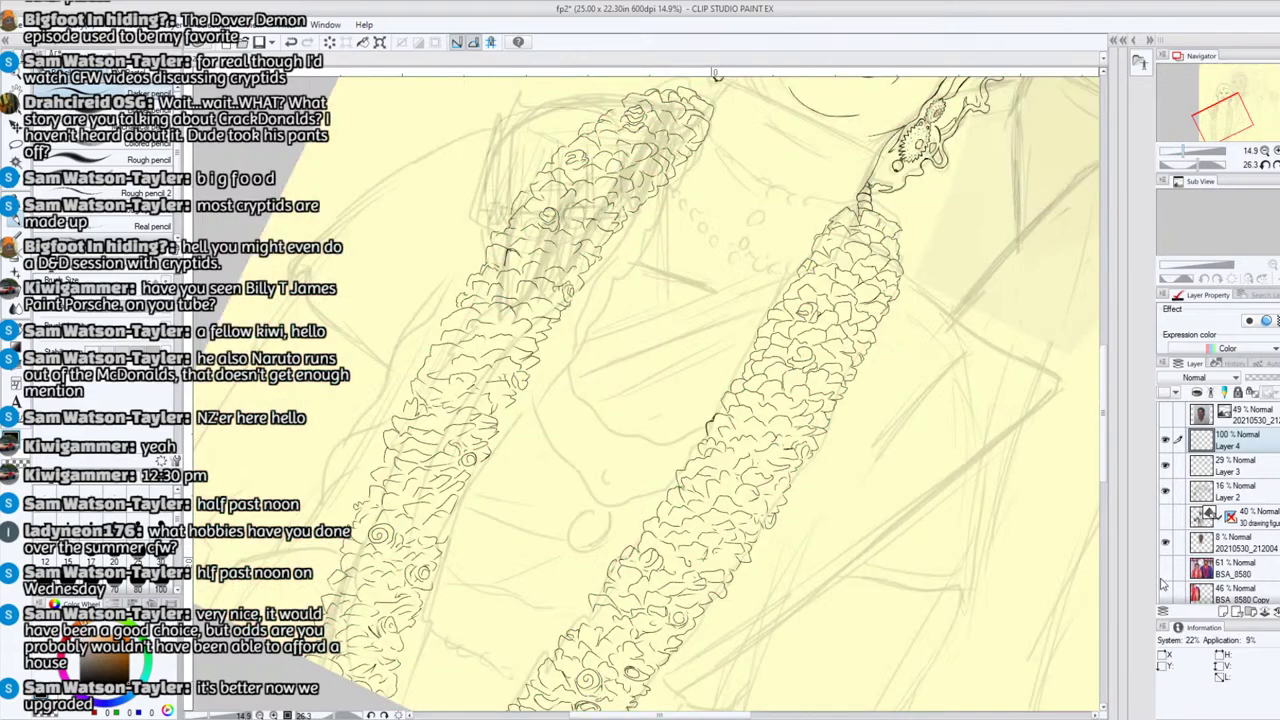
{"action": "left_click", "coordinate": [1165, 568]}
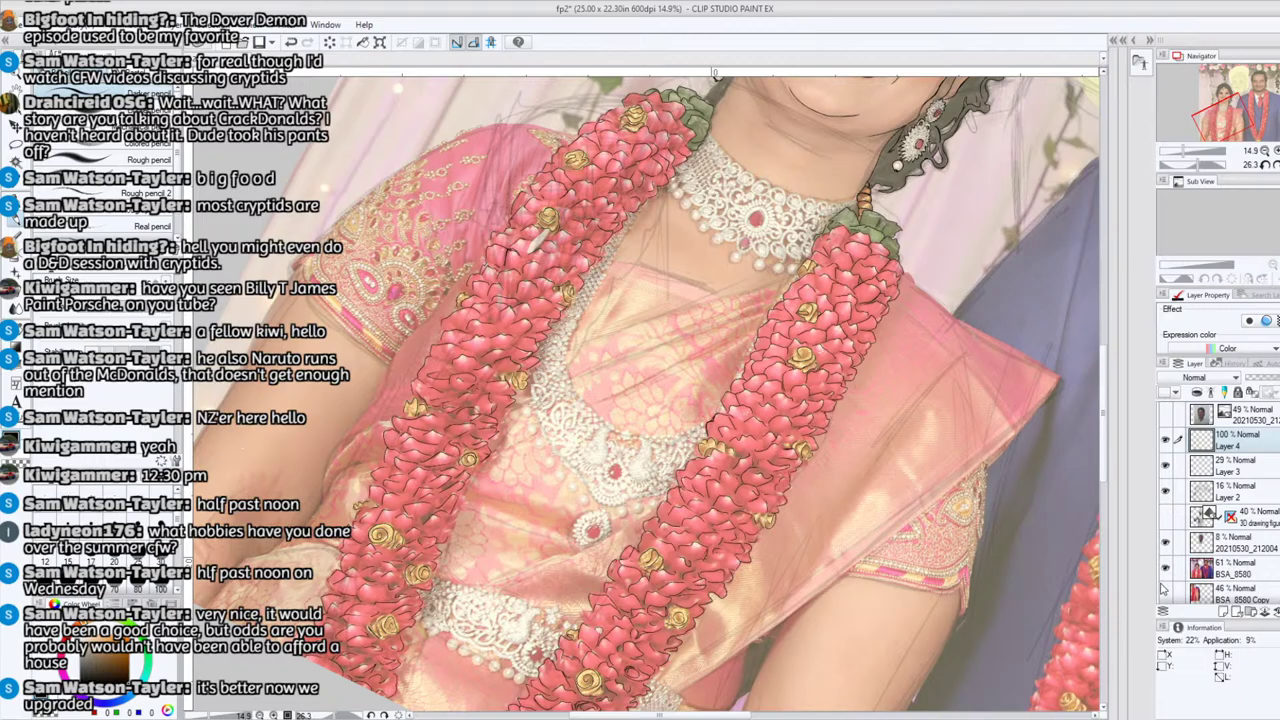
Step: Ink the edge of the bride's neck and the hair below the pearl earring down to the garland's green leaves
{"action": "left_click_drag", "start_coordinate": [1176, 150], "coordinate": [1214, 112]}
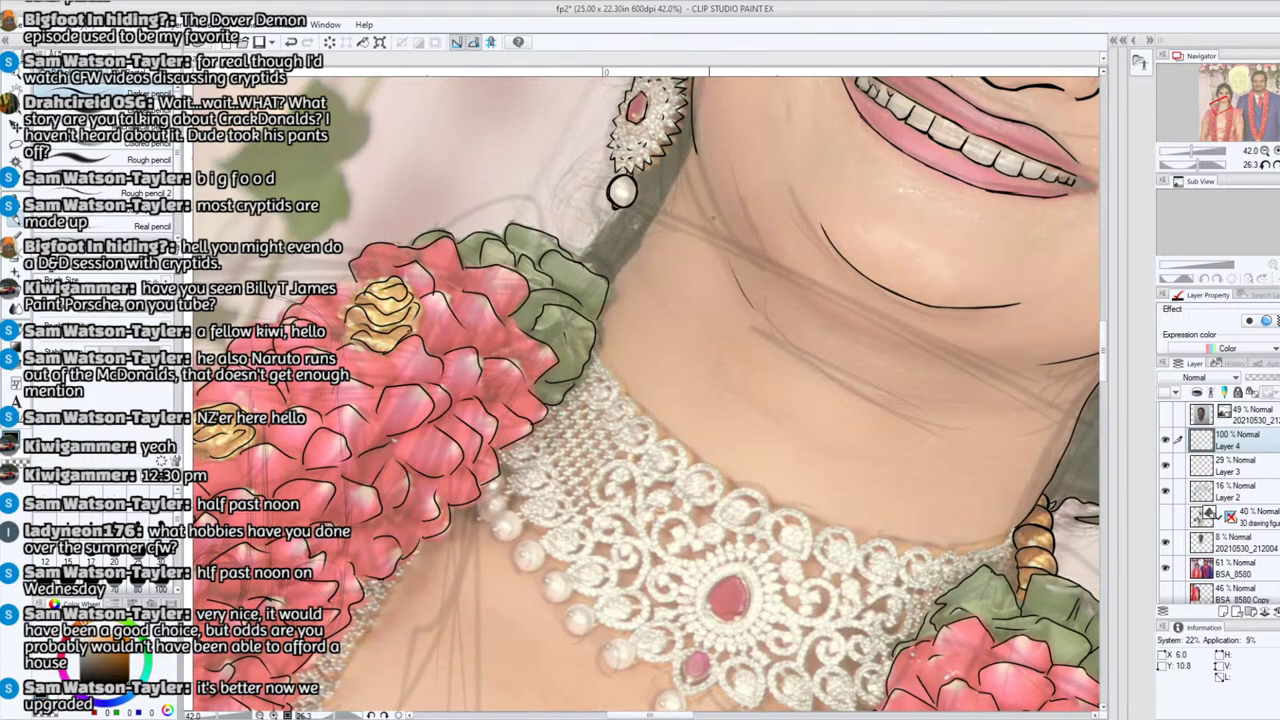
{"action": "left_click_drag", "start_coordinate": [606, 283], "coordinate": [694, 153]}
{"action": "left_click_drag", "start_coordinate": [1223, 117], "coordinate": [1219, 99]}
{"action": "left_click_drag", "start_coordinate": [990, 188], "coordinate": [1083, 82]}
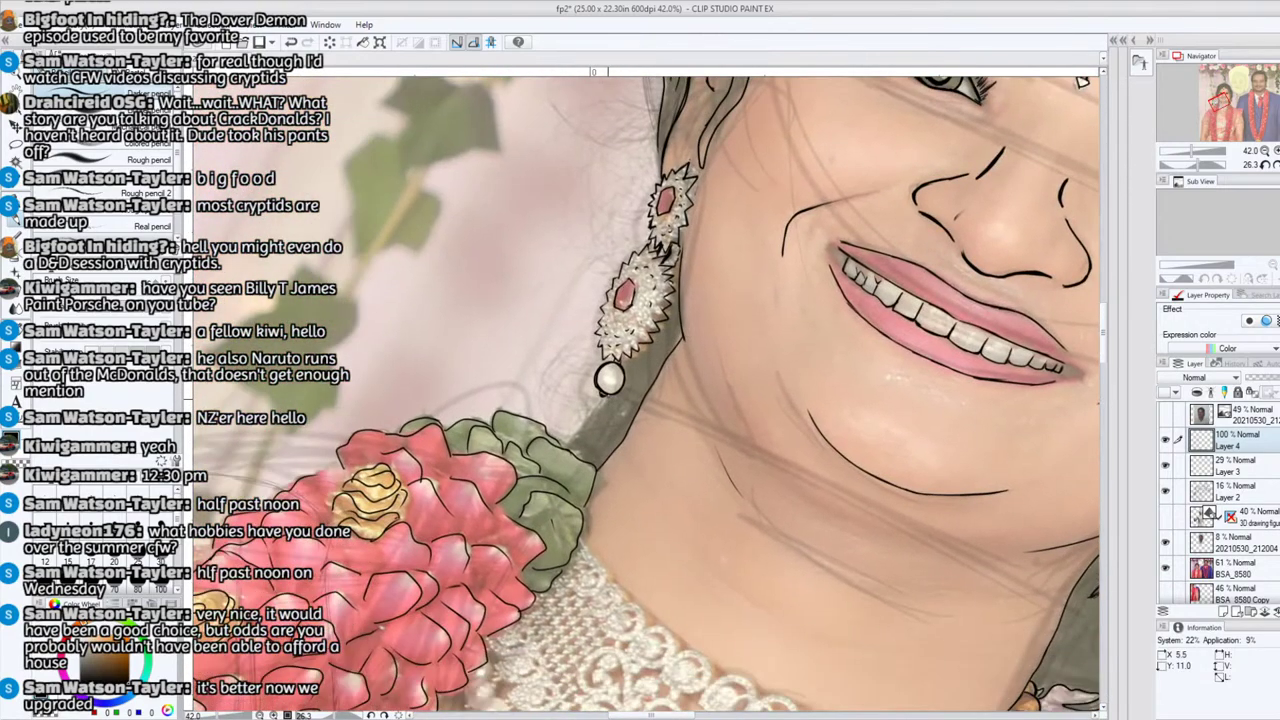
{"action": "left_click_drag", "start_coordinate": [606, 398], "coordinate": [566, 446]}
Step: Outline the scalloped upper edge of the choker necklace from one garland strand's leaves to the other
{"action": "left_click_drag", "start_coordinate": [1213, 170], "coordinate": [1197, 173]}
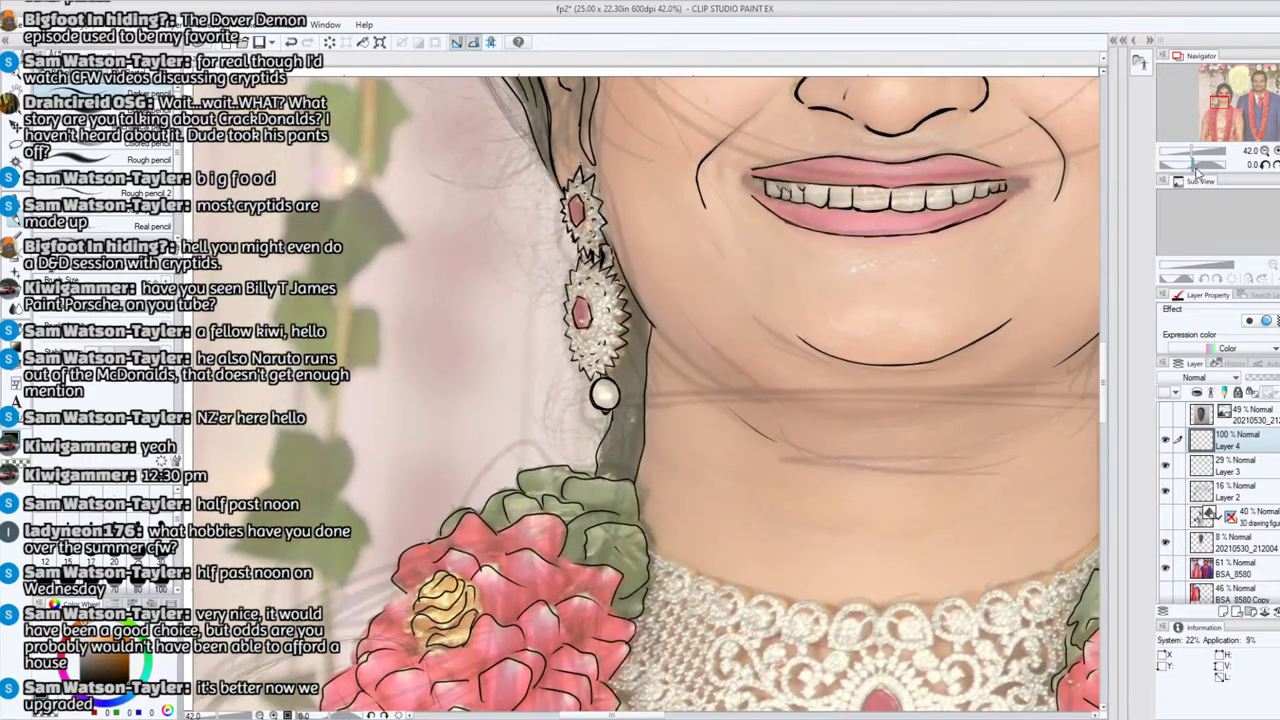
{"action": "left_click_drag", "start_coordinate": [1222, 100], "coordinate": [1221, 108]}
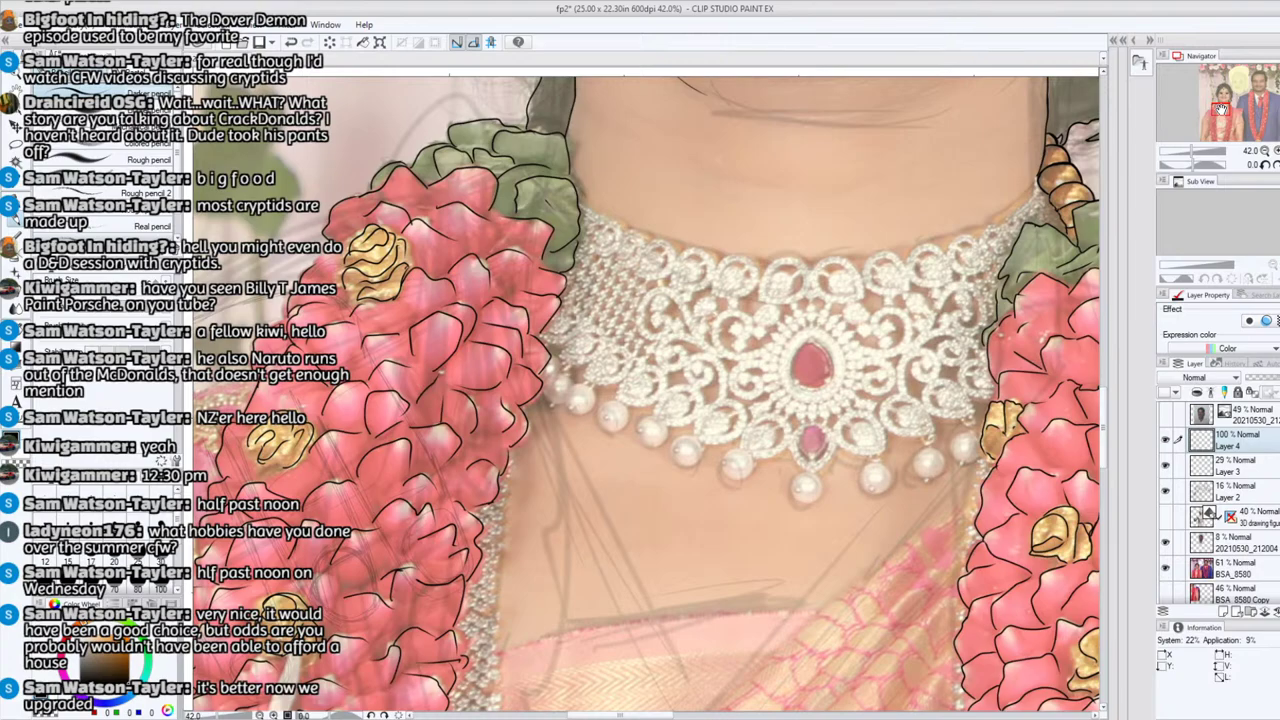
{"action": "left_click_drag", "start_coordinate": [1191, 164], "coordinate": [1184, 164]}
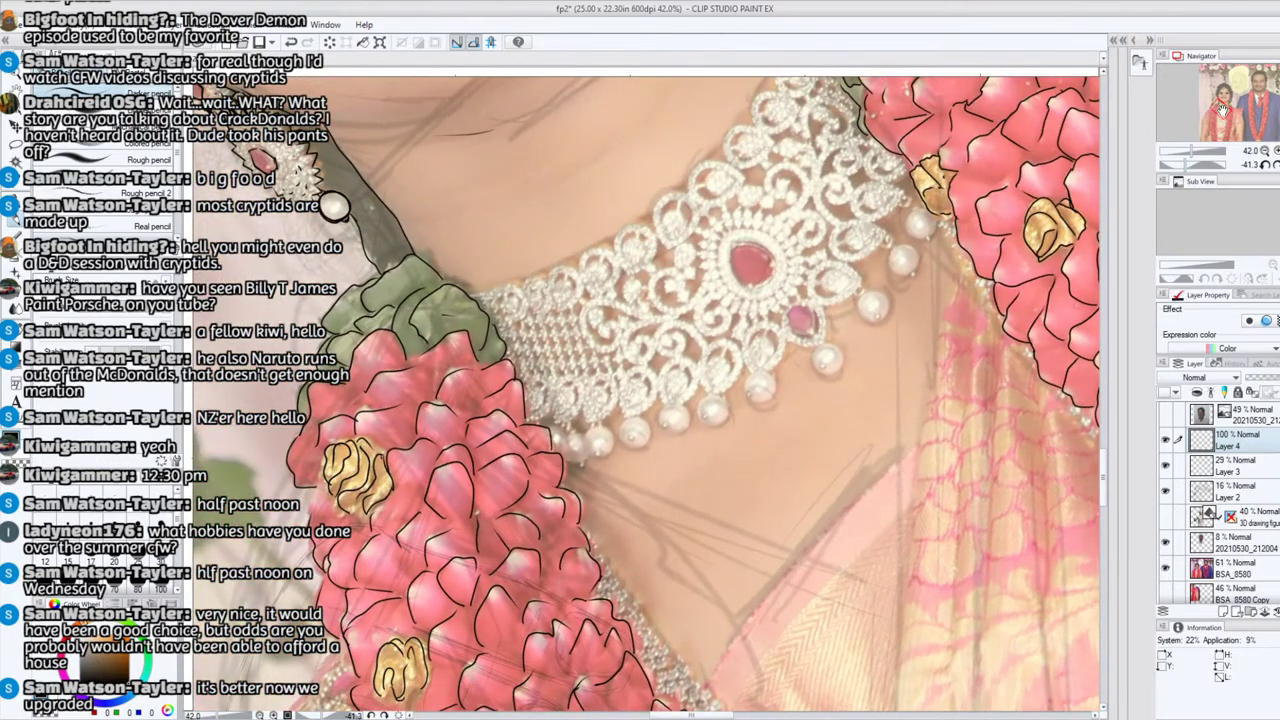
{"action": "left_click_drag", "start_coordinate": [333, 206], "coordinate": [349, 330]}
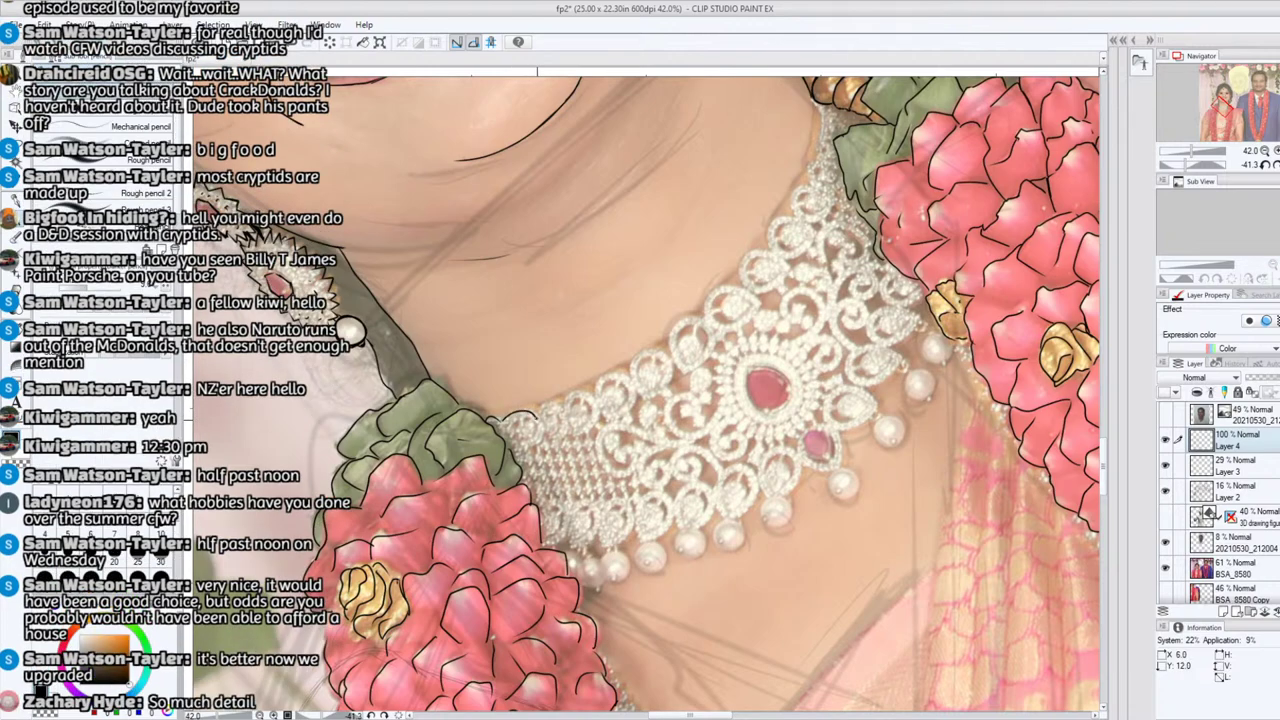
{"action": "mouse_move", "coordinate": [546, 418]}
{"action": "left_mouse_down"}
{"action": "mouse_move", "coordinate": [630, 378]}
{"action": "mouse_move", "coordinate": [606, 380]}
{"action": "mouse_move", "coordinate": [648, 357]}
{"action": "mouse_move", "coordinate": [630, 376]}
{"action": "mouse_move", "coordinate": [643, 352]}
{"action": "mouse_move", "coordinate": [631, 352]}
{"action": "mouse_move", "coordinate": [669, 353]}
{"action": "mouse_move", "coordinate": [684, 318]}
{"action": "mouse_move", "coordinate": [745, 285]}
{"action": "mouse_move", "coordinate": [737, 250]}
{"action": "mouse_move", "coordinate": [740, 287]}
{"action": "mouse_move", "coordinate": [766, 229]}
{"action": "left_mouse_up"}
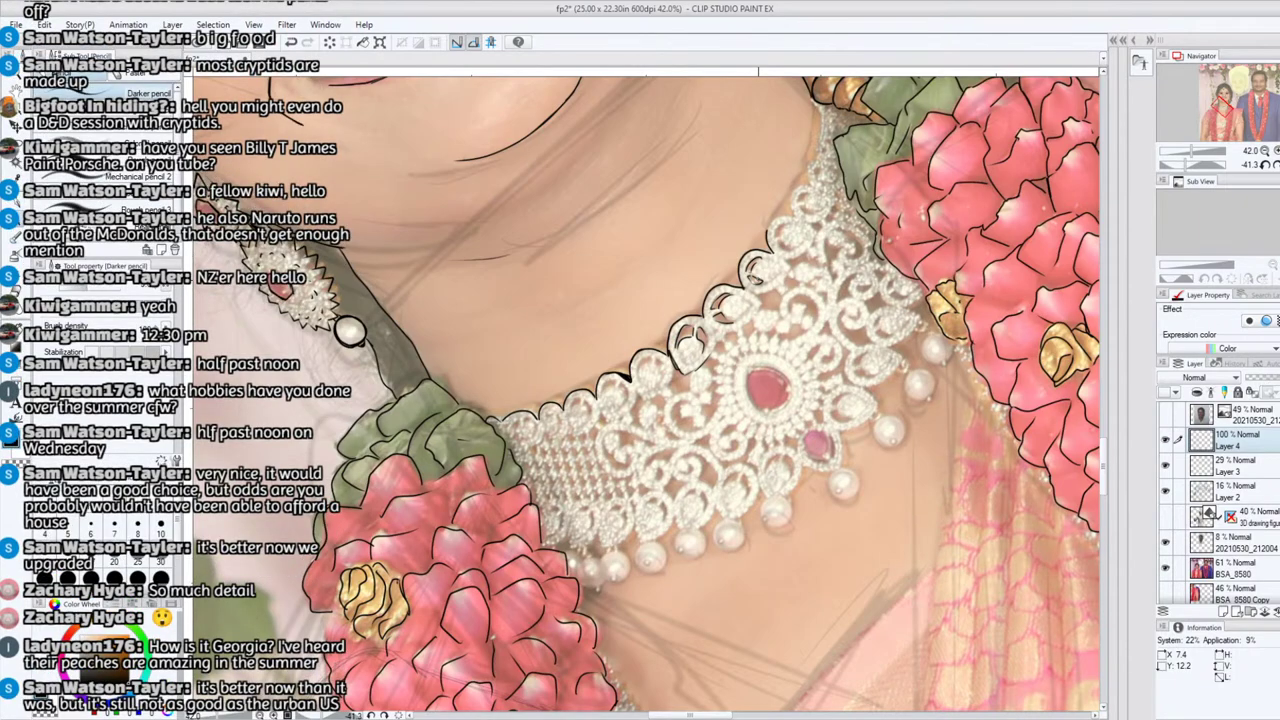
{"action": "mouse_move", "coordinate": [770, 255]}
{"action": "left_mouse_down"}
{"action": "mouse_move", "coordinate": [785, 287]}
{"action": "mouse_move", "coordinate": [787, 238]}
{"action": "mouse_move", "coordinate": [809, 242]}
{"action": "mouse_move", "coordinate": [775, 236]}
{"action": "mouse_move", "coordinate": [784, 215]}
{"action": "mouse_move", "coordinate": [770, 222]}
{"action": "mouse_move", "coordinate": [804, 212]}
{"action": "mouse_move", "coordinate": [813, 232]}
{"action": "mouse_move", "coordinate": [830, 225]}
{"action": "mouse_move", "coordinate": [798, 205]}
{"action": "left_mouse_up"}
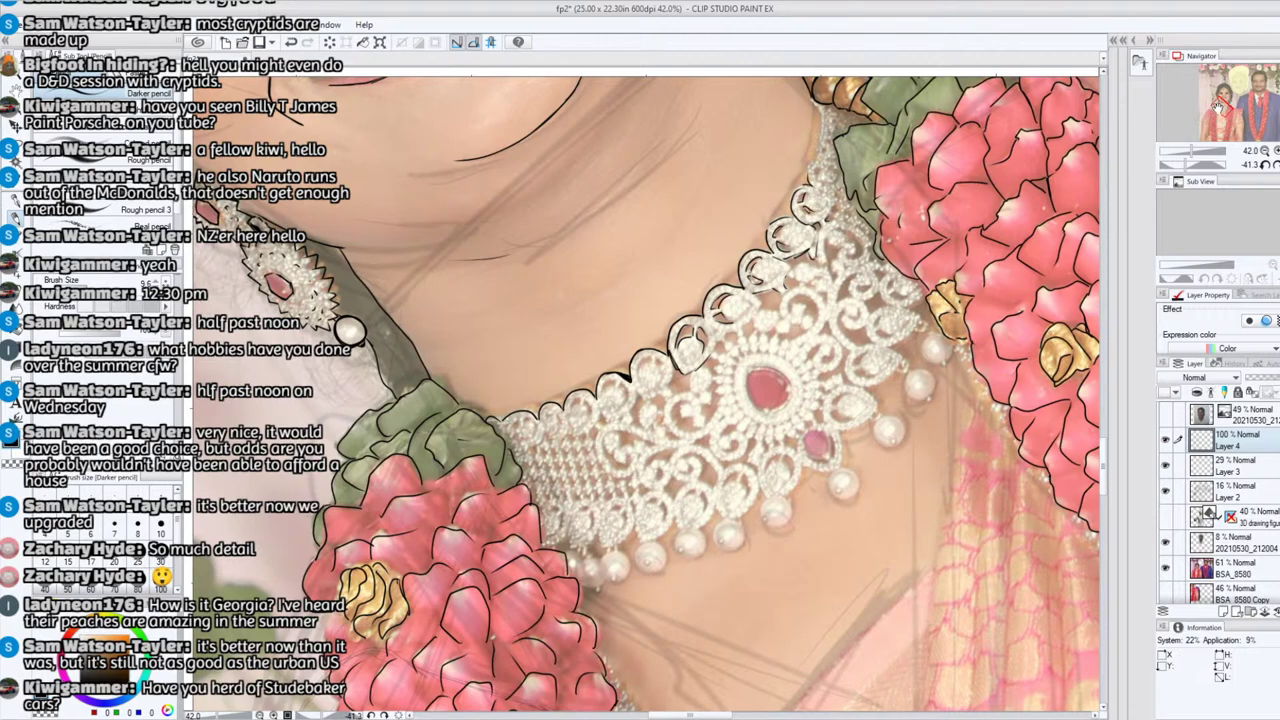
Step: Ink the undersides and inner loops of the scallops along the choker's upper edge
{"action": "left_click_drag", "start_coordinate": [349, 331], "coordinate": [398, 335]}
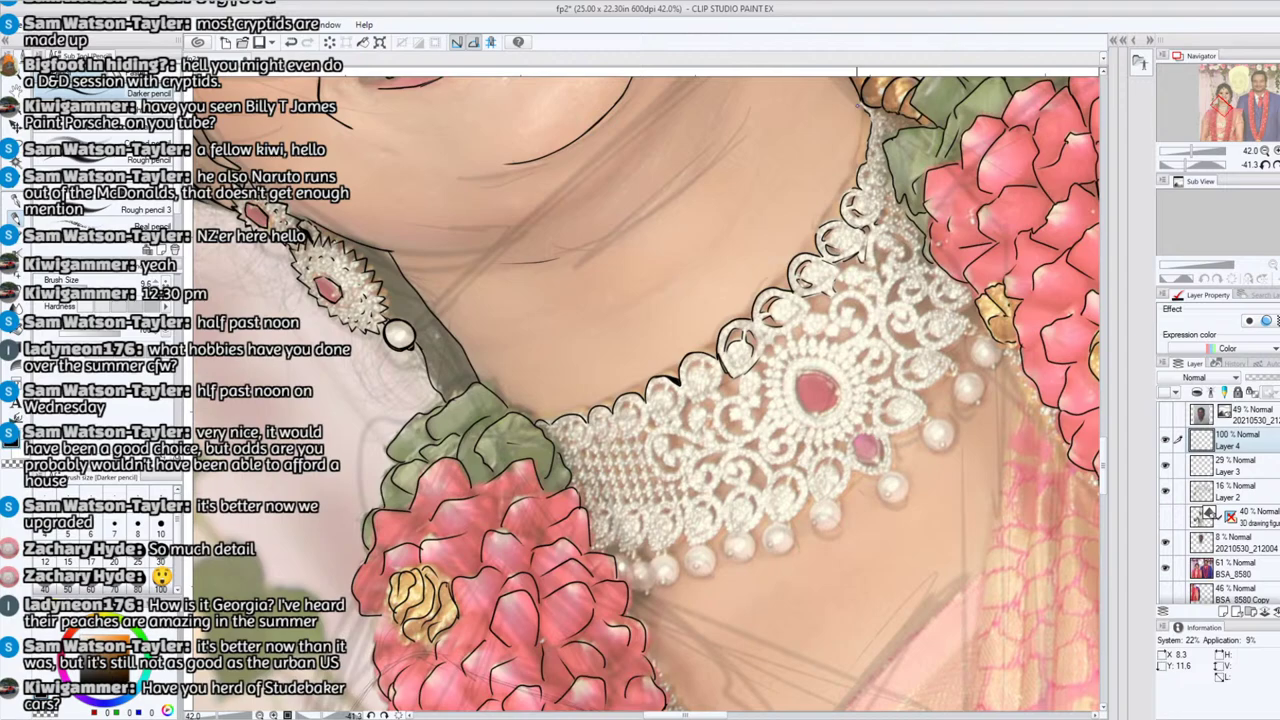
{"action": "mouse_move", "coordinate": [716, 364]}
{"action": "left_mouse_down"}
{"action": "mouse_move", "coordinate": [720, 389]}
{"action": "mouse_move", "coordinate": [684, 400]}
{"action": "mouse_move", "coordinate": [675, 427]}
{"action": "mouse_move", "coordinate": [647, 425]}
{"action": "mouse_move", "coordinate": [636, 440]}
{"action": "mouse_move", "coordinate": [632, 418]}
{"action": "mouse_move", "coordinate": [616, 418]}
{"action": "left_mouse_up"}
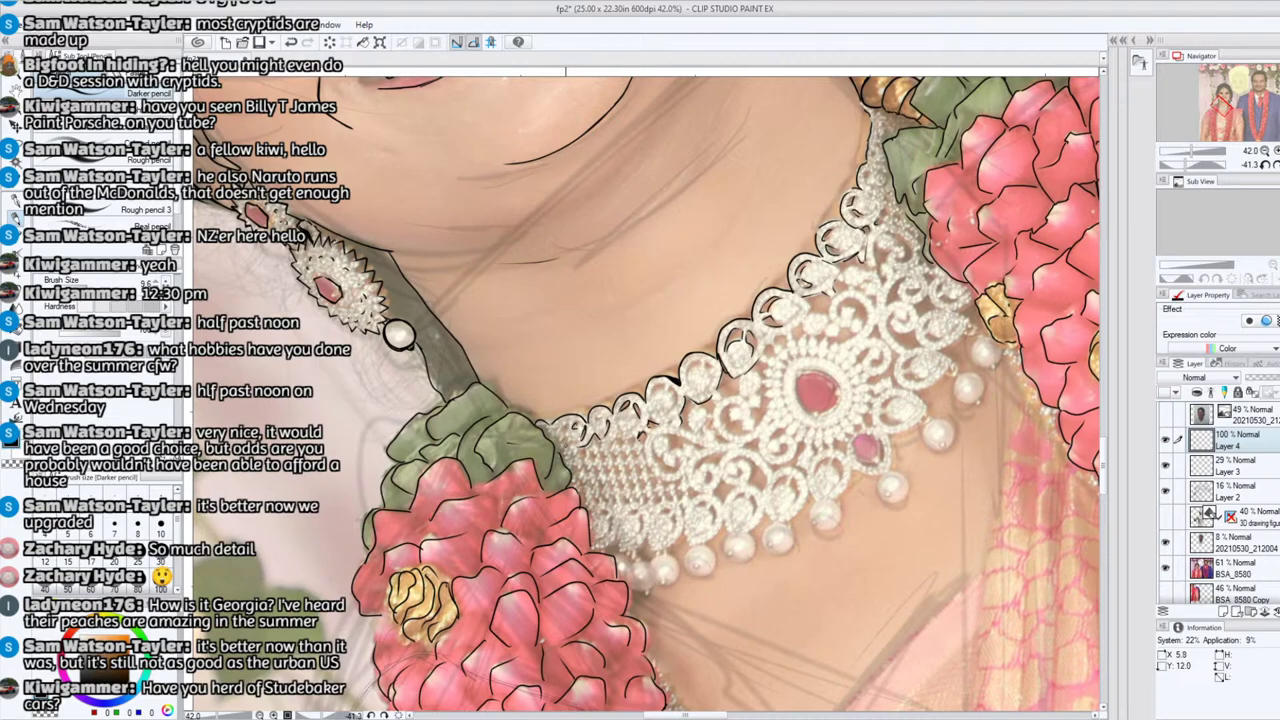
{"action": "left_click_drag", "start_coordinate": [566, 441], "coordinate": [568, 445]}
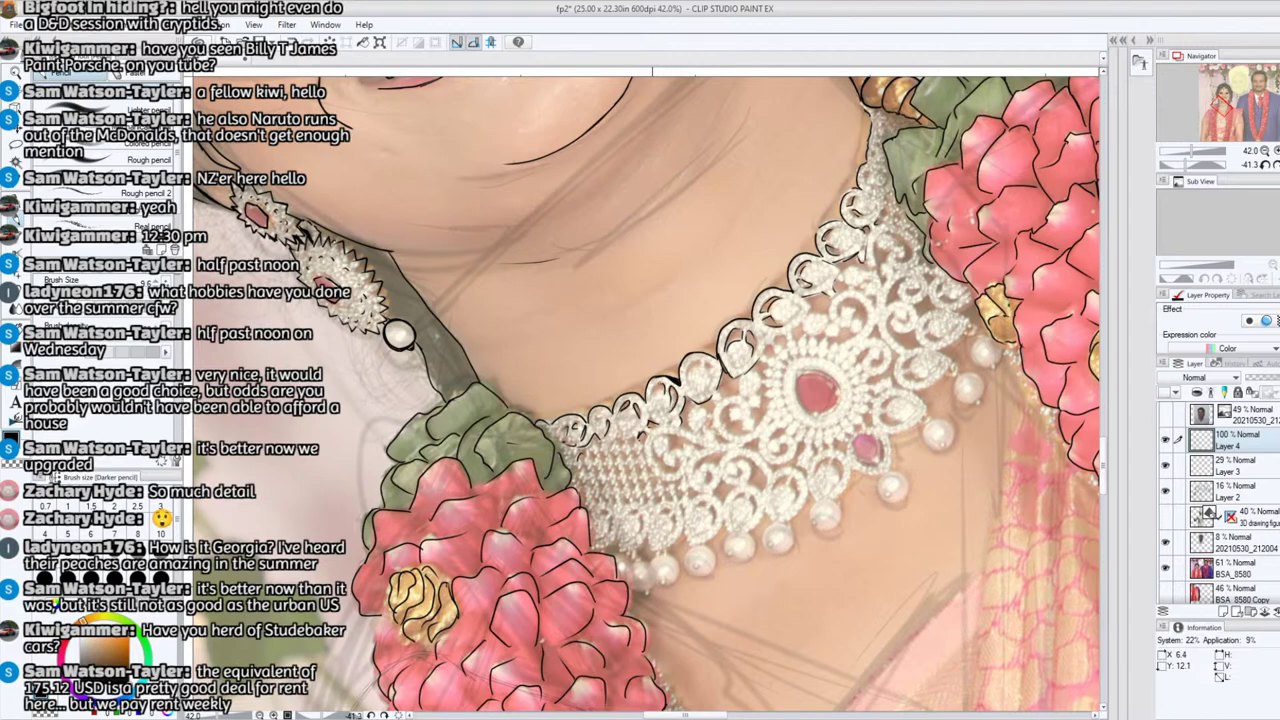
{"action": "mouse_move", "coordinate": [652, 393]}
{"action": "left_mouse_down"}
{"action": "mouse_move", "coordinate": [726, 394]}
{"action": "mouse_move", "coordinate": [760, 373]}
{"action": "left_mouse_up"}
{"action": "left_click_drag", "start_coordinate": [1185, 165], "coordinate": [1191, 165]}
{"action": "left_click_drag", "start_coordinate": [1225, 110], "coordinate": [1229, 108]}
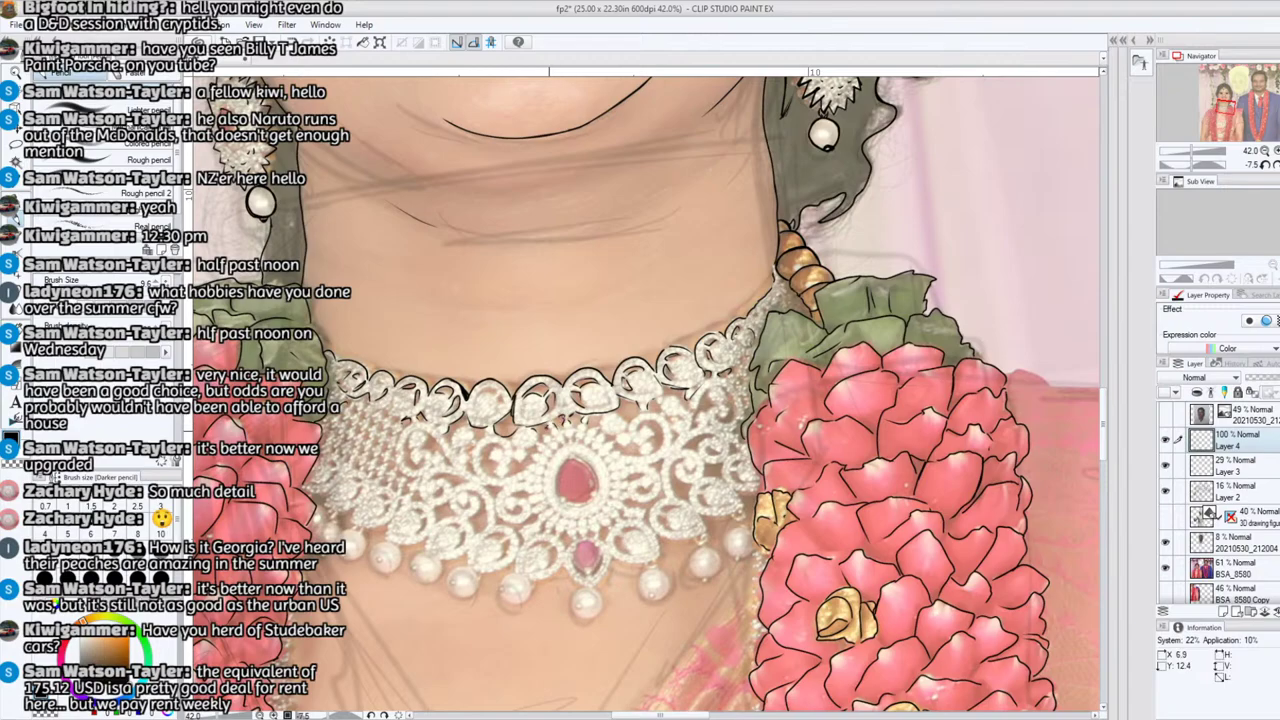
Step: Outline a small scroll beside the choker's centrepiece and the red teardrop gem in its middle
{"action": "left_click_drag", "start_coordinate": [1224, 107], "coordinate": [1219, 109]}
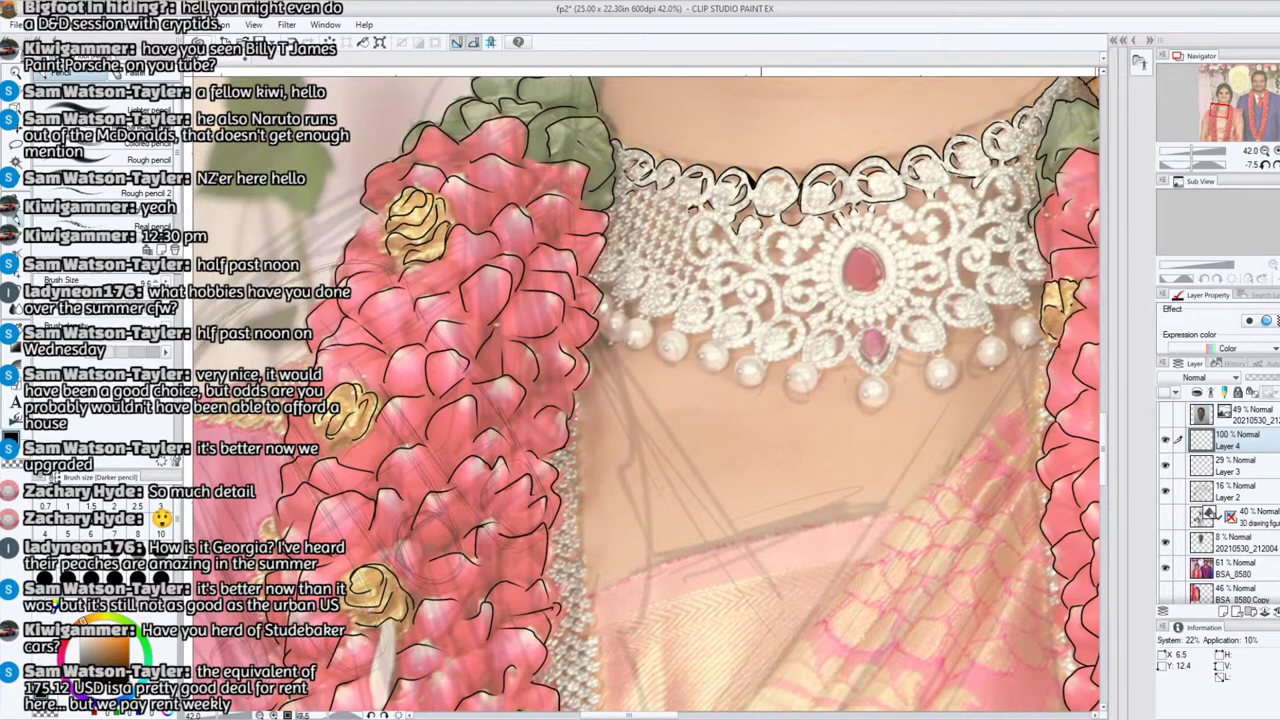
{"action": "mouse_move", "coordinate": [777, 268]}
{"action": "left_mouse_down"}
{"action": "mouse_move", "coordinate": [768, 246]}
{"action": "mouse_move", "coordinate": [788, 234]}
{"action": "mouse_move", "coordinate": [776, 244]}
{"action": "mouse_move", "coordinate": [794, 266]}
{"action": "mouse_move", "coordinate": [814, 244]}
{"action": "mouse_move", "coordinate": [804, 238]}
{"action": "left_mouse_up"}
{"action": "mouse_move", "coordinate": [847, 287]}
{"action": "left_mouse_down"}
{"action": "mouse_move", "coordinate": [843, 266]}
{"action": "mouse_move", "coordinate": [865, 245]}
{"action": "mouse_move", "coordinate": [883, 288]}
{"action": "mouse_move", "coordinate": [860, 242]}
{"action": "left_mouse_up"}
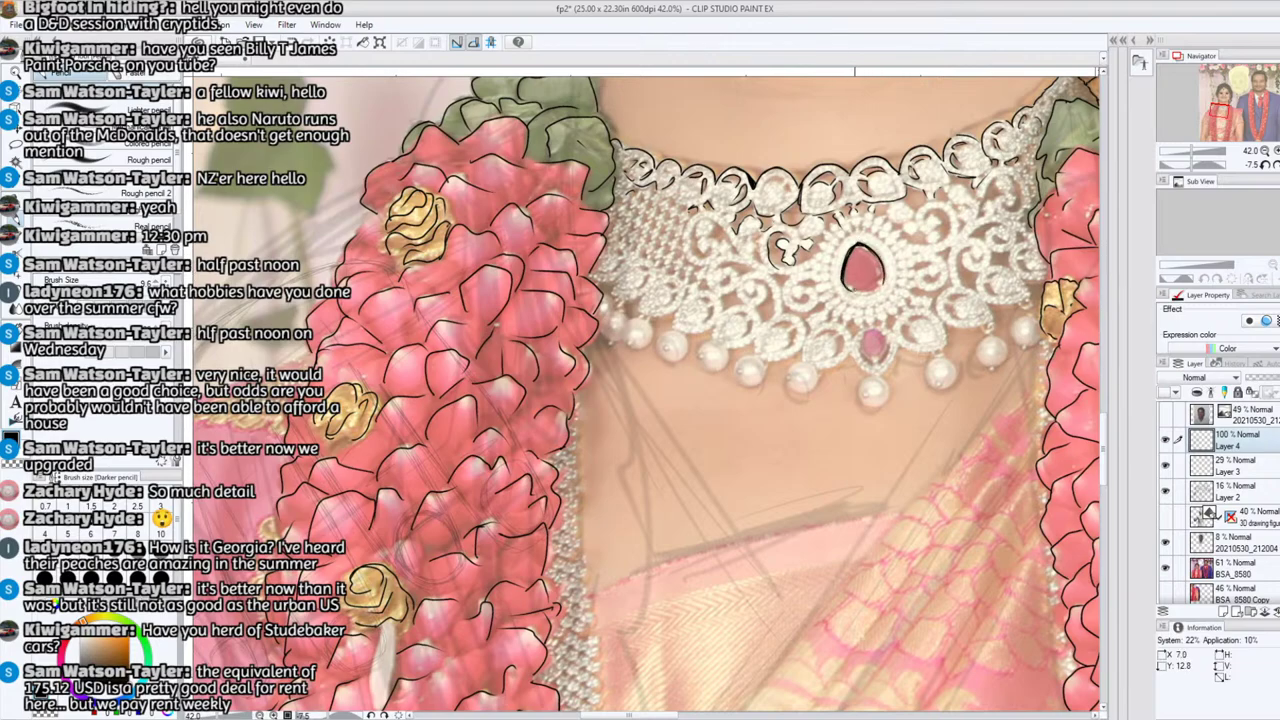
{"action": "left_click_drag", "start_coordinate": [1200, 163], "coordinate": [1183, 158]}
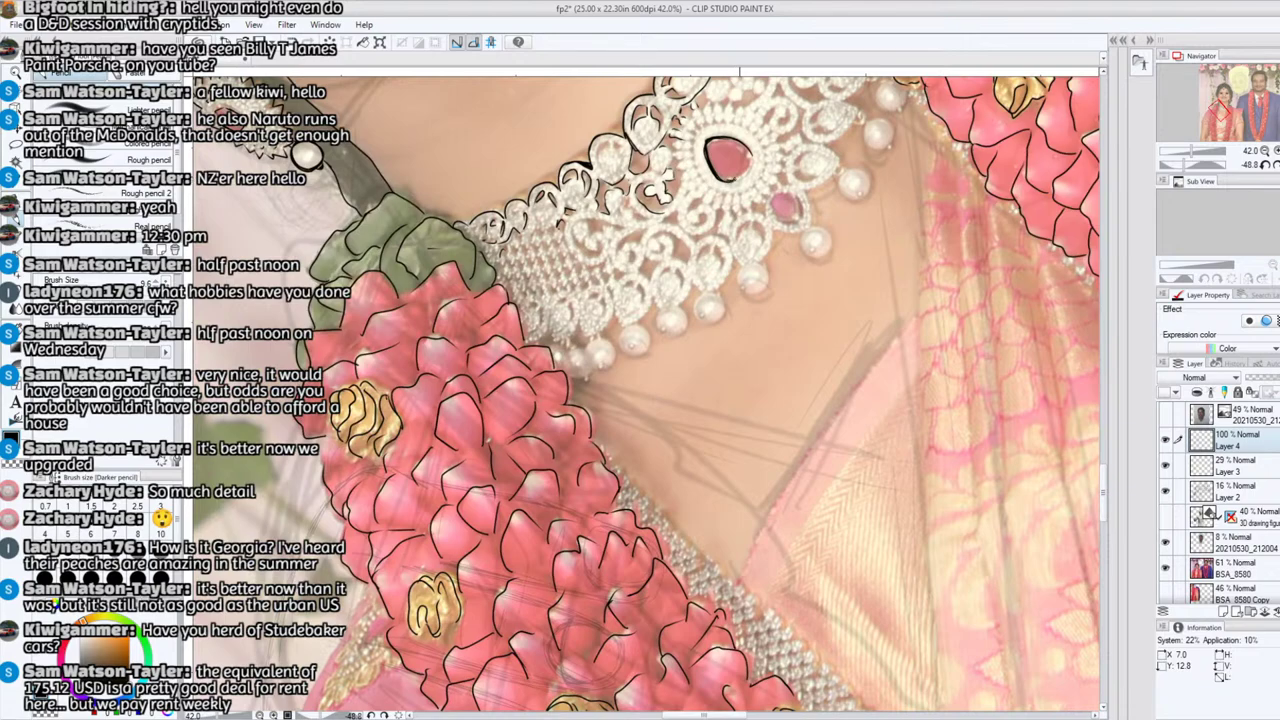
{"action": "mouse_move", "coordinate": [749, 164]}
{"action": "left_mouse_down"}
{"action": "mouse_move", "coordinate": [729, 181]}
{"action": "mouse_move", "coordinate": [753, 150]}
{"action": "left_mouse_up"}
{"action": "left_click_drag", "start_coordinate": [1184, 163], "coordinate": [1196, 163]}
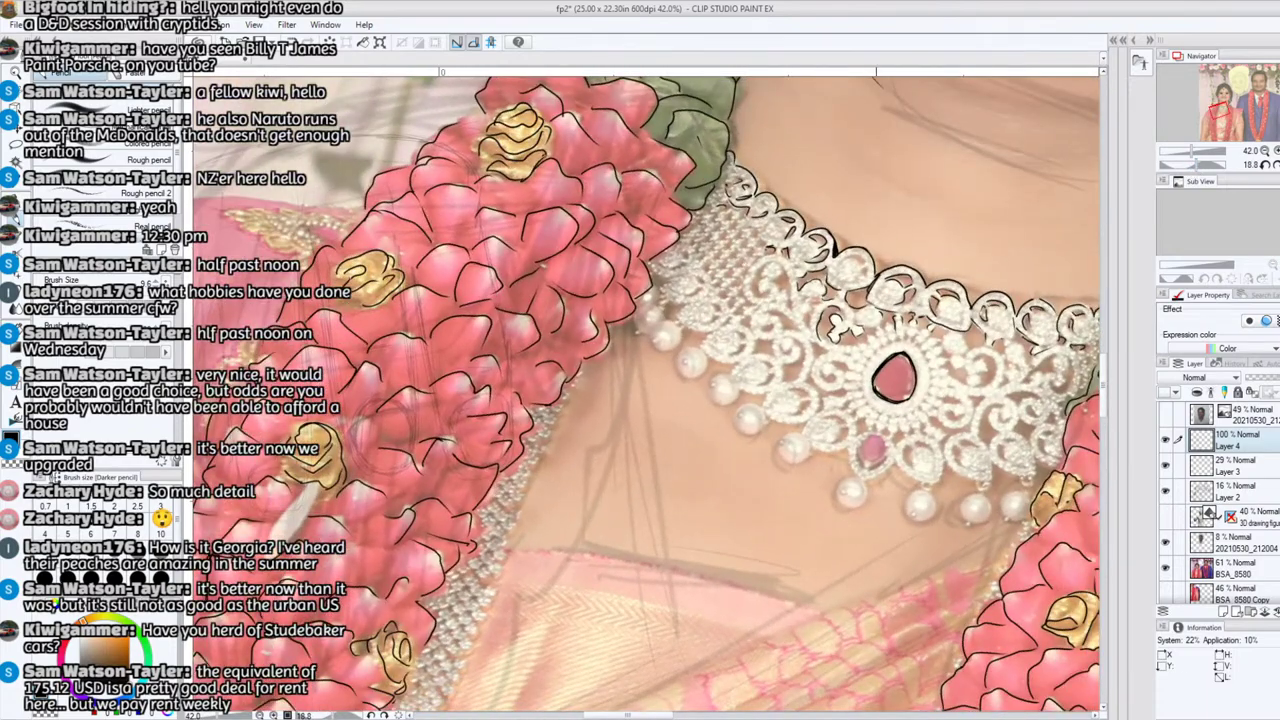
Step: Outline the small pink gem below the choker's centrepiece and the first two hanging pearls beside the garland
{"action": "left_click_drag", "start_coordinate": [1214, 112], "coordinate": [1224, 113]}
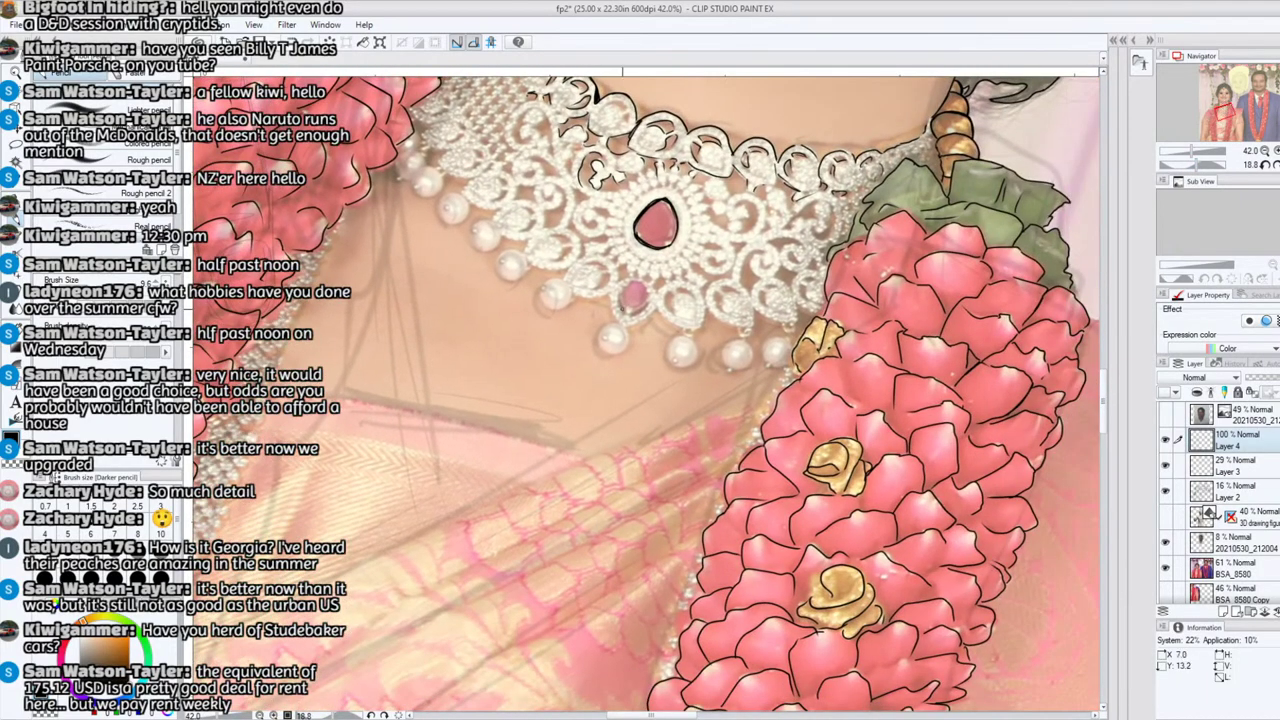
{"action": "mouse_move", "coordinate": [622, 311]}
{"action": "left_mouse_down"}
{"action": "mouse_move", "coordinate": [630, 282]}
{"action": "mouse_move", "coordinate": [647, 287]}
{"action": "mouse_move", "coordinate": [640, 314]}
{"action": "mouse_move", "coordinate": [650, 287]}
{"action": "mouse_move", "coordinate": [624, 310]}
{"action": "mouse_move", "coordinate": [628, 284]}
{"action": "mouse_move", "coordinate": [645, 288]}
{"action": "mouse_move", "coordinate": [643, 309]}
{"action": "mouse_move", "coordinate": [647, 294]}
{"action": "mouse_move", "coordinate": [624, 286]}
{"action": "mouse_move", "coordinate": [628, 312]}
{"action": "mouse_move", "coordinate": [624, 286]}
{"action": "mouse_move", "coordinate": [646, 298]}
{"action": "mouse_move", "coordinate": [624, 310]}
{"action": "left_mouse_up"}
{"action": "left_click_drag", "start_coordinate": [1195, 164], "coordinate": [1201, 164]}
{"action": "left_click_drag", "start_coordinate": [1212, 106], "coordinate": [1217, 114]}
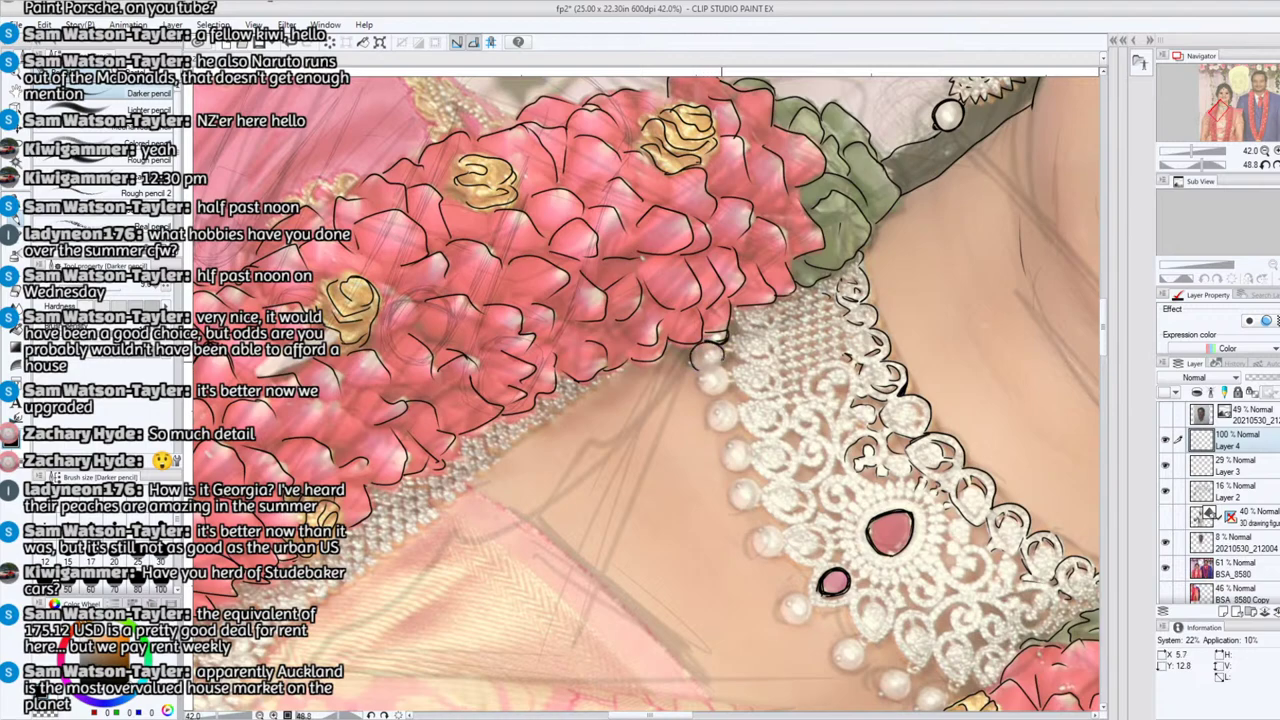
{"action": "mouse_move", "coordinate": [707, 393]}
{"action": "left_mouse_down"}
{"action": "mouse_move", "coordinate": [699, 375]}
{"action": "mouse_move", "coordinate": [714, 364]}
{"action": "mouse_move", "coordinate": [727, 374]}
{"action": "mouse_move", "coordinate": [720, 394]}
{"action": "left_mouse_up"}
{"action": "left_click", "coordinate": [1217, 118]}
{"action": "left_click", "coordinate": [1219, 116]}
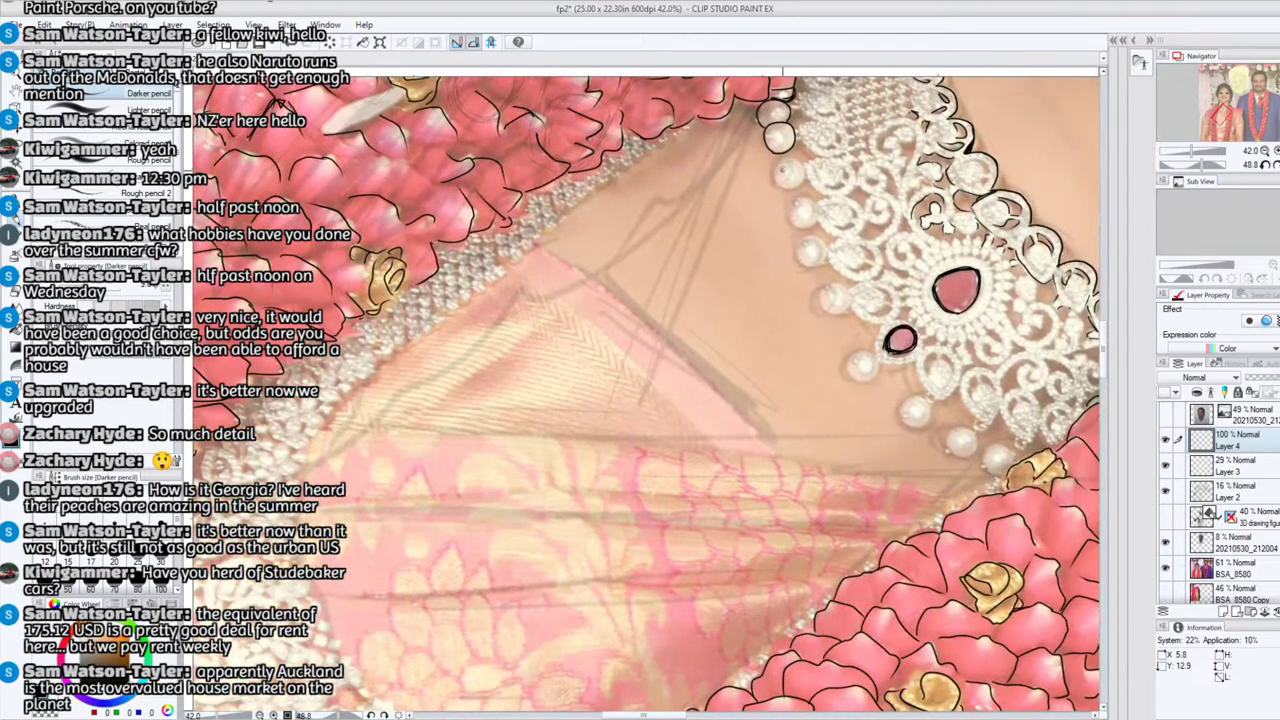
{"action": "mouse_move", "coordinate": [772, 172]}
{"action": "left_mouse_down"}
{"action": "mouse_move", "coordinate": [792, 156]}
{"action": "mouse_move", "coordinate": [803, 168]}
{"action": "mouse_move", "coordinate": [794, 190]}
{"action": "mouse_move", "coordinate": [776, 184]}
{"action": "mouse_move", "coordinate": [790, 156]}
{"action": "mouse_move", "coordinate": [803, 176]}
{"action": "mouse_move", "coordinate": [774, 186]}
{"action": "mouse_move", "coordinate": [780, 158]}
{"action": "mouse_move", "coordinate": [800, 184]}
{"action": "mouse_move", "coordinate": [798, 162]}
{"action": "mouse_move", "coordinate": [801, 186]}
{"action": "mouse_move", "coordinate": [780, 156]}
{"action": "mouse_move", "coordinate": [774, 172]}
{"action": "mouse_move", "coordinate": [798, 180]}
{"action": "mouse_move", "coordinate": [788, 213]}
{"action": "mouse_move", "coordinate": [800, 197]}
{"action": "mouse_move", "coordinate": [816, 204]}
{"action": "mouse_move", "coordinate": [812, 224]}
{"action": "mouse_move", "coordinate": [796, 231]}
{"action": "mouse_move", "coordinate": [788, 218]}
{"action": "mouse_move", "coordinate": [816, 208]}
{"action": "mouse_move", "coordinate": [789, 221]}
{"action": "mouse_move", "coordinate": [813, 222]}
{"action": "mouse_move", "coordinate": [812, 206]}
{"action": "mouse_move", "coordinate": [806, 222]}
{"action": "left_mouse_up"}
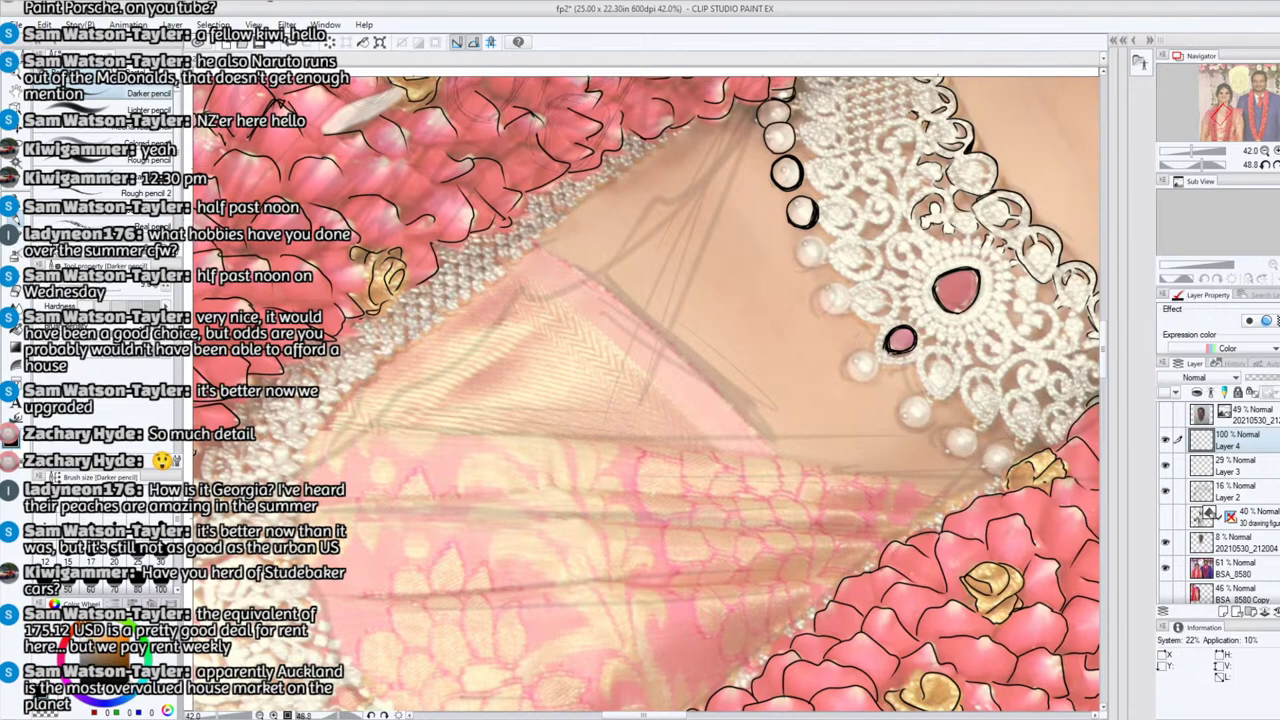
{"action": "key", "text": "e"}
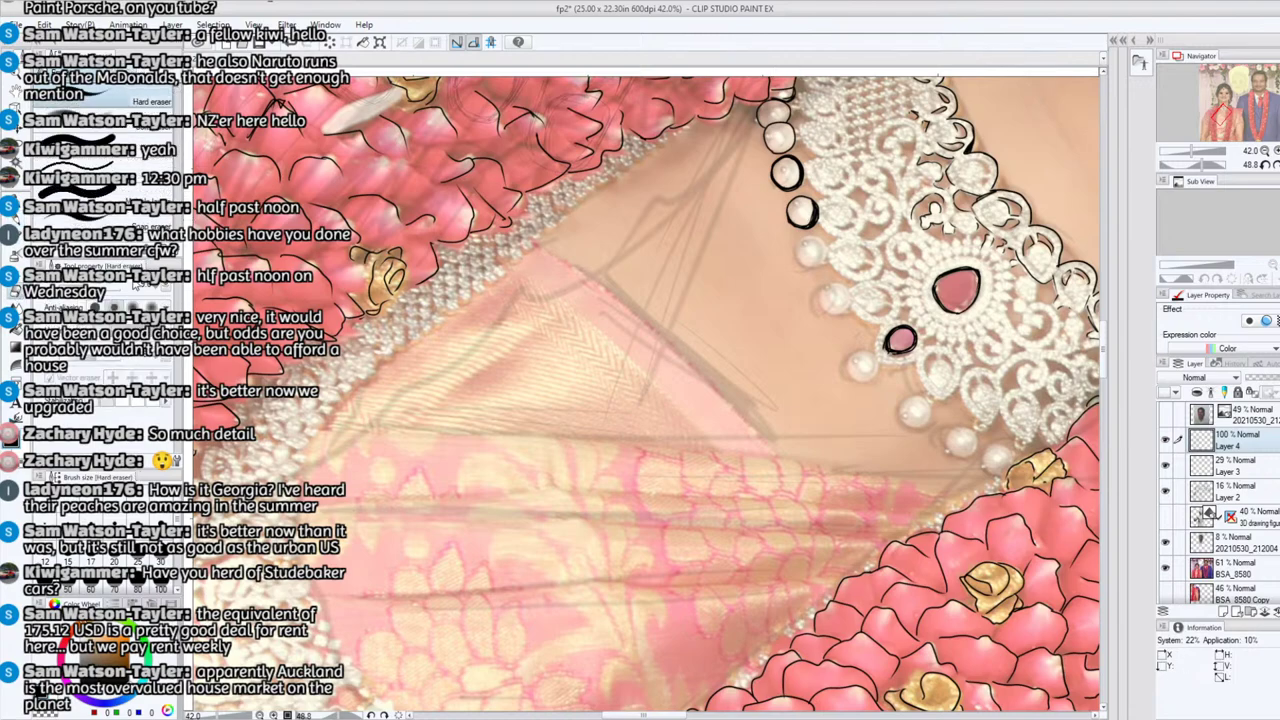
{"action": "mouse_move", "coordinate": [780, 192]}
{"action": "left_mouse_down"}
{"action": "mouse_move", "coordinate": [782, 165]}
{"action": "mouse_move", "coordinate": [805, 228]}
{"action": "left_mouse_up"}
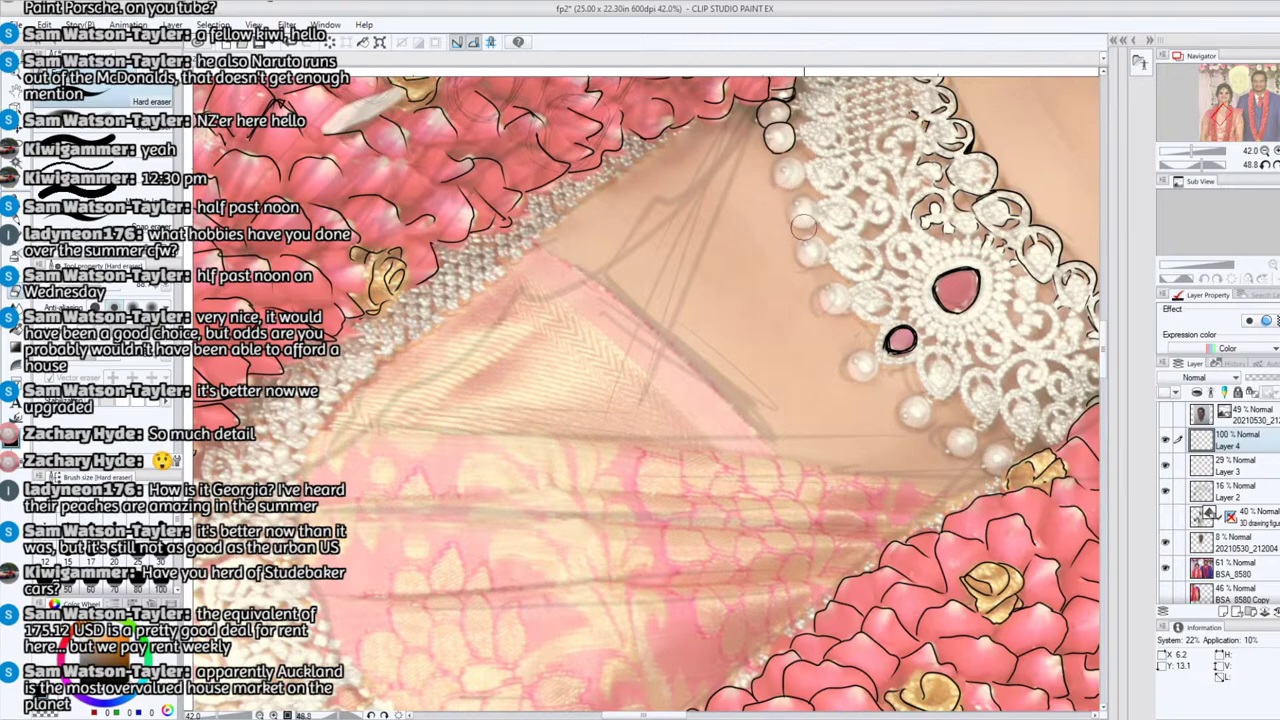
Step: Ink a round outline around the third hanging pearl from the garland along the choker's lower edge
{"action": "key", "text": "p"}
{"action": "left_click_drag", "start_coordinate": [1197, 166], "coordinate": [1180, 166]}
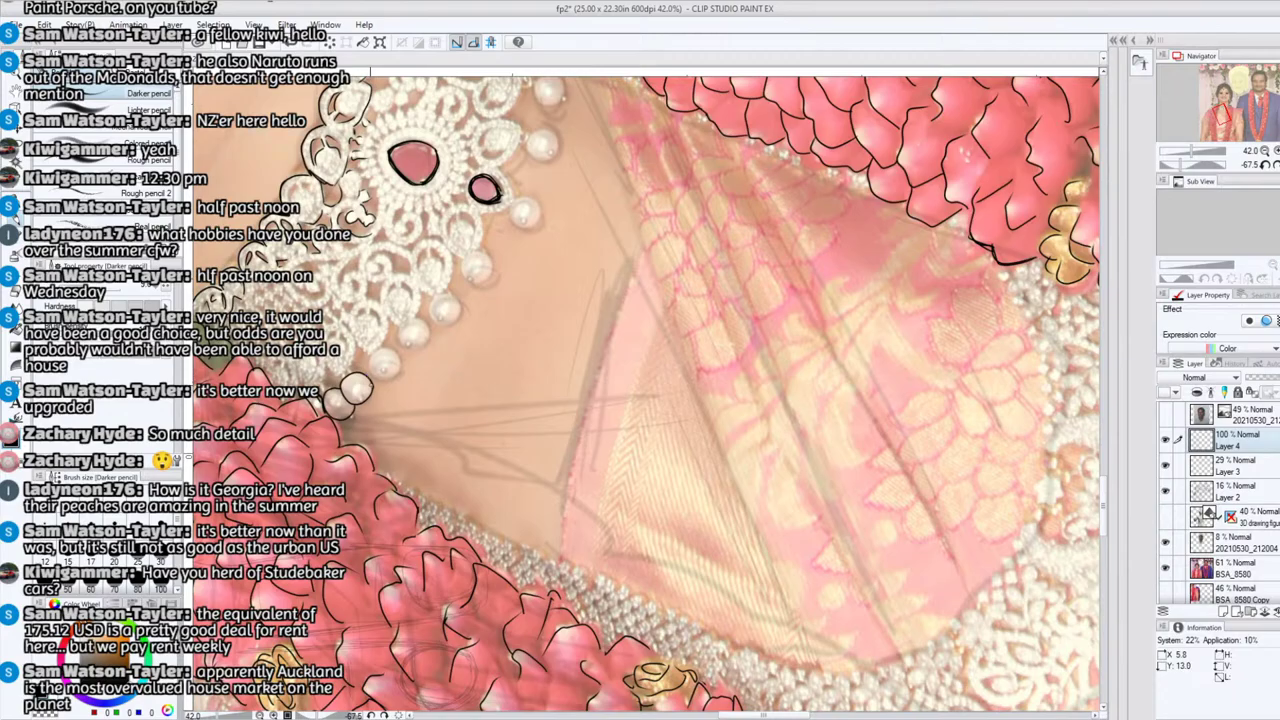
{"action": "left_click", "coordinate": [1197, 151]}
{"action": "left_click_drag", "start_coordinate": [1219, 113], "coordinate": [1219, 107]}
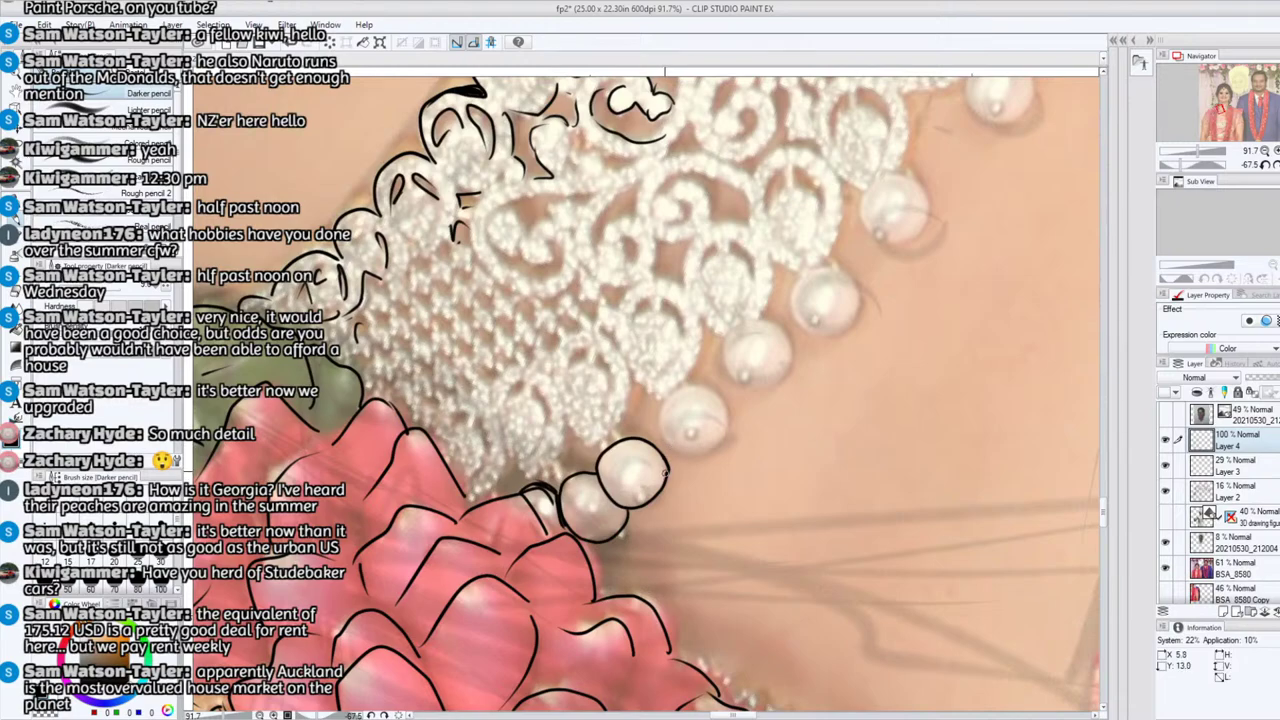
{"action": "mouse_move", "coordinate": [665, 473]}
{"action": "left_mouse_down"}
{"action": "mouse_move", "coordinate": [666, 436]}
{"action": "mouse_move", "coordinate": [676, 452]}
{"action": "mouse_move", "coordinate": [664, 400]}
{"action": "mouse_move", "coordinate": [659, 410]}
{"action": "mouse_move", "coordinate": [683, 386]}
{"action": "left_mouse_up"}
{"action": "left_click_drag", "start_coordinate": [1180, 164], "coordinate": [1218, 204]}
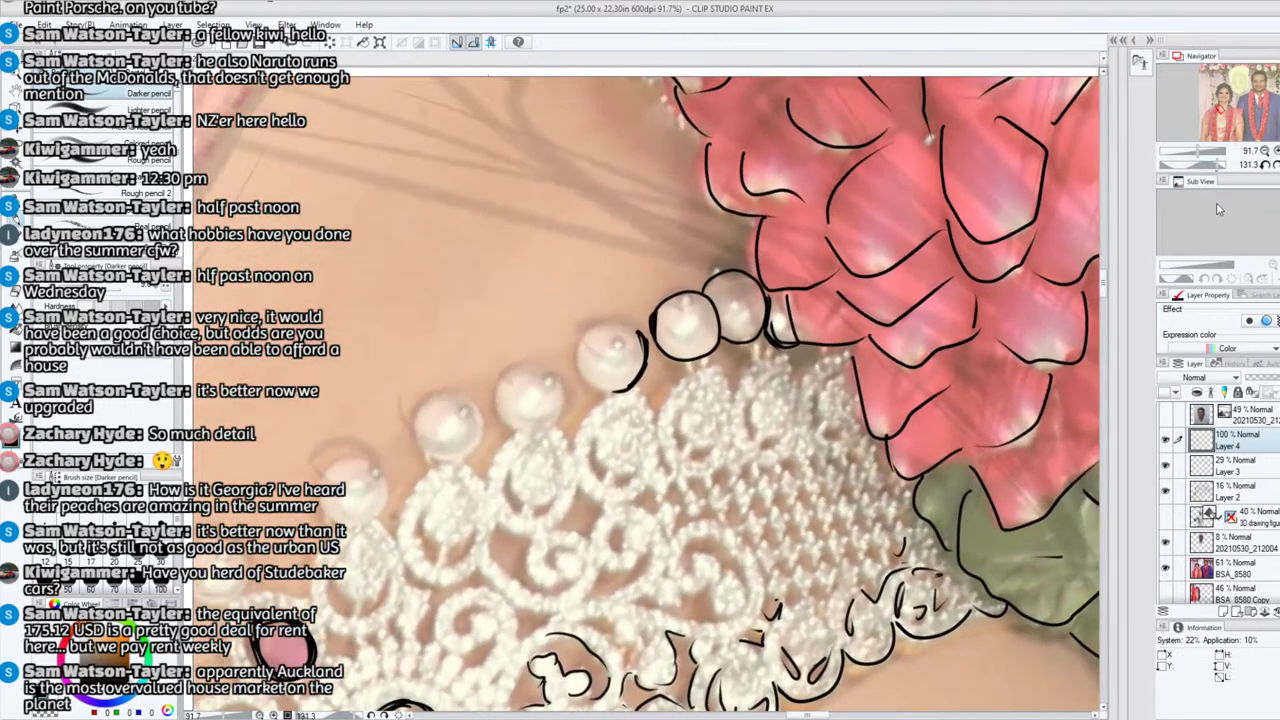
{"action": "mouse_move", "coordinate": [619, 391]}
{"action": "left_mouse_down"}
{"action": "mouse_move", "coordinate": [585, 378]}
{"action": "mouse_move", "coordinate": [582, 335]}
{"action": "mouse_move", "coordinate": [608, 474]}
{"action": "mouse_move", "coordinate": [586, 452]}
{"action": "mouse_move", "coordinate": [594, 464]}
{"action": "mouse_move", "coordinate": [586, 419]}
{"action": "mouse_move", "coordinate": [587, 444]}
{"action": "mouse_move", "coordinate": [623, 470]}
{"action": "mouse_move", "coordinate": [593, 461]}
{"action": "mouse_move", "coordinate": [630, 464]}
{"action": "mouse_move", "coordinate": [652, 448]}
{"action": "mouse_move", "coordinate": [636, 406]}
{"action": "left_mouse_up"}
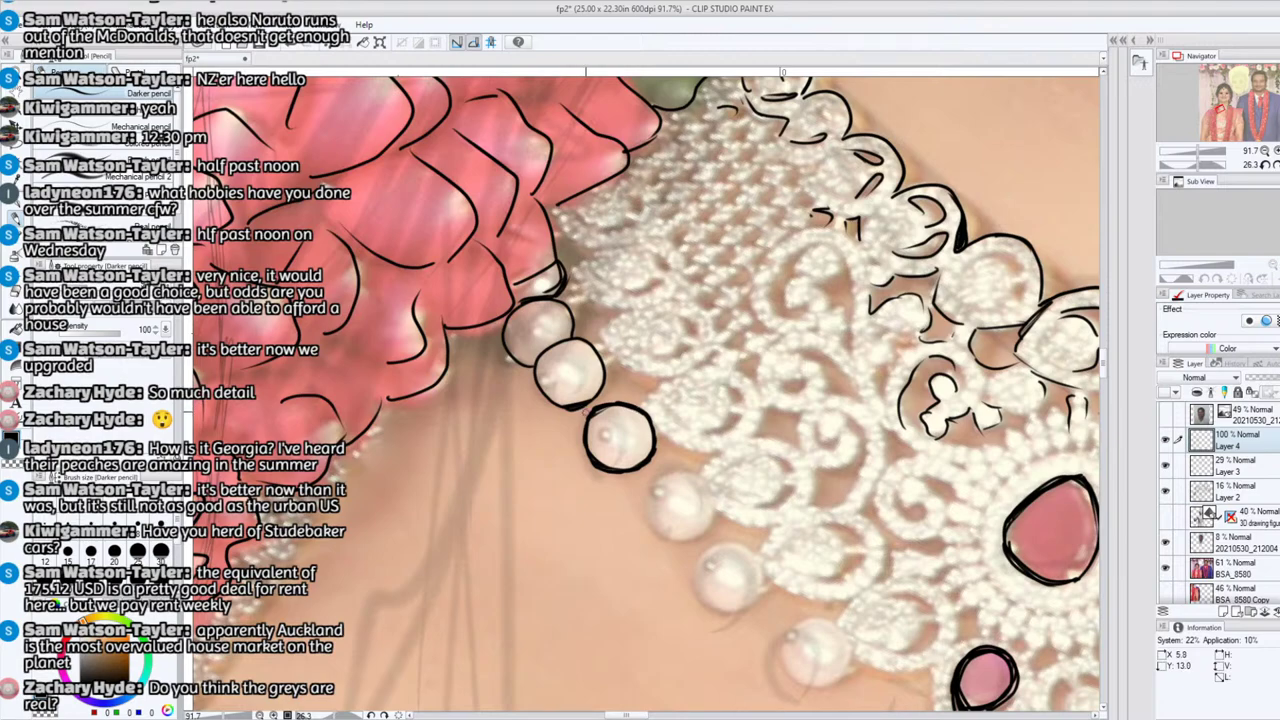
Step: Outline the fourth hanging pearl along the choker's lower edge with a full circle
{"action": "left_click_drag", "start_coordinate": [573, 405], "coordinate": [556, 401]}
{"action": "left_click_drag", "start_coordinate": [1205, 170], "coordinate": [1163, 165]}
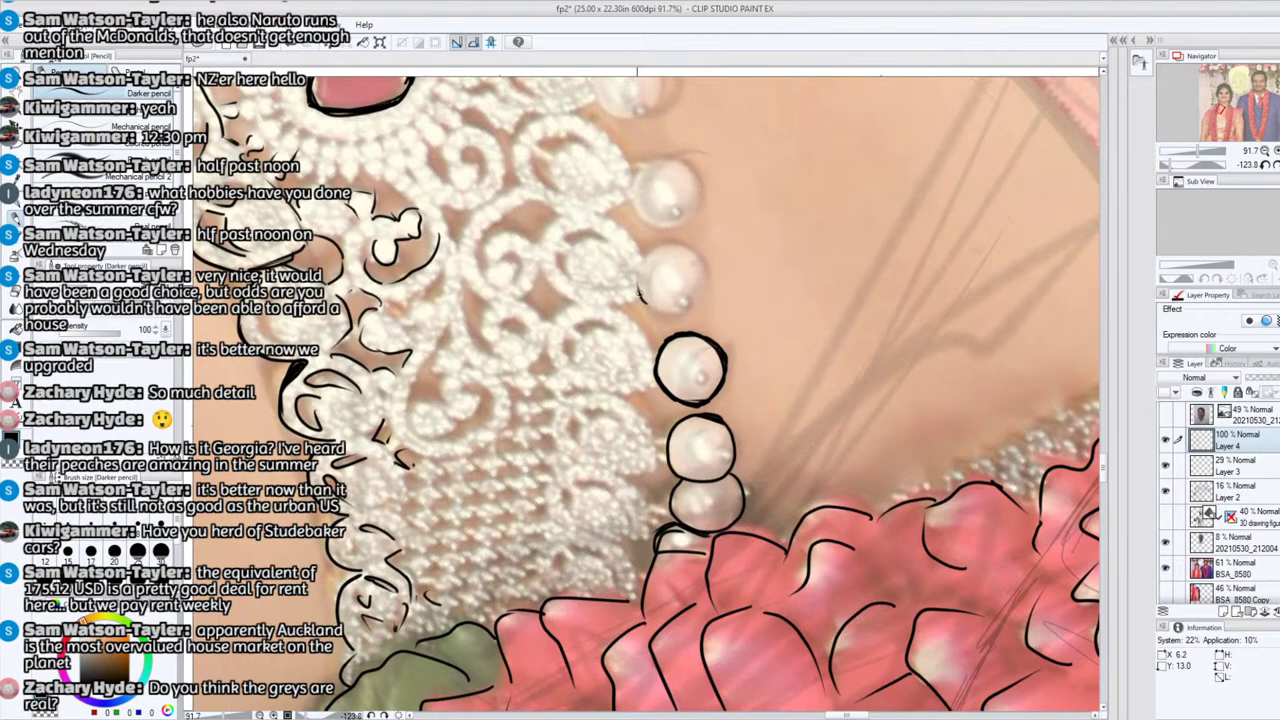
{"action": "mouse_move", "coordinate": [640, 294]}
{"action": "left_mouse_down"}
{"action": "mouse_move", "coordinate": [655, 244]}
{"action": "mouse_move", "coordinate": [702, 258]}
{"action": "mouse_move", "coordinate": [705, 292]}
{"action": "mouse_move", "coordinate": [698, 256]}
{"action": "mouse_move", "coordinate": [678, 243]}
{"action": "mouse_move", "coordinate": [704, 273]}
{"action": "mouse_move", "coordinate": [699, 299]}
{"action": "left_mouse_up"}
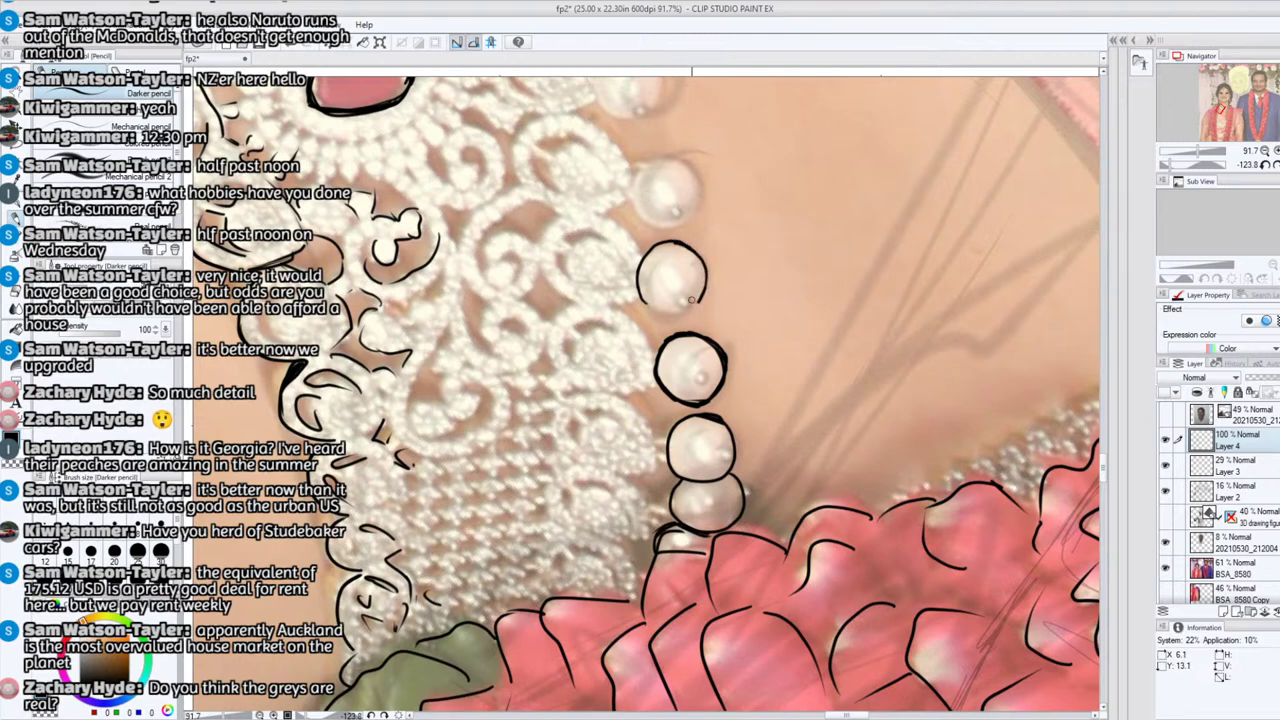
{"action": "left_click_drag", "start_coordinate": [1172, 164], "coordinate": [1194, 172]}
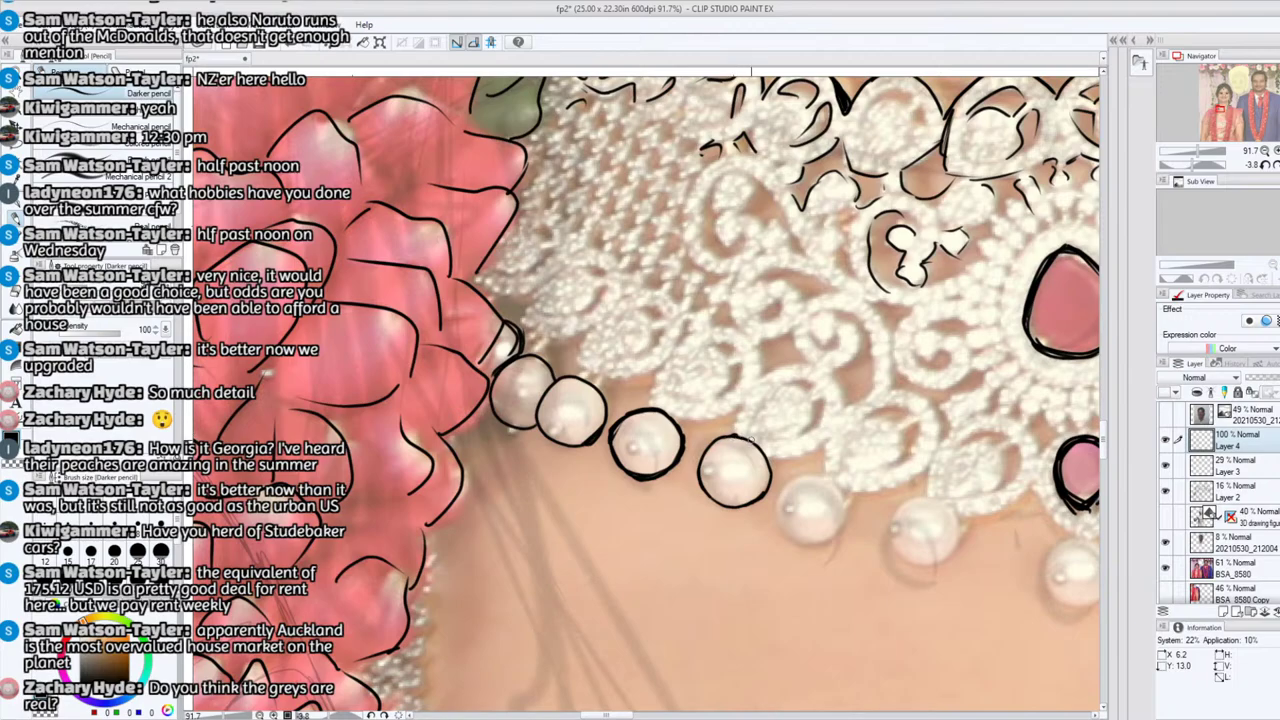
Step: Outline the fifth hanging pearl, redoing the stroke along its side
{"action": "left_click_drag", "start_coordinate": [1218, 103], "coordinate": [1219, 104]}
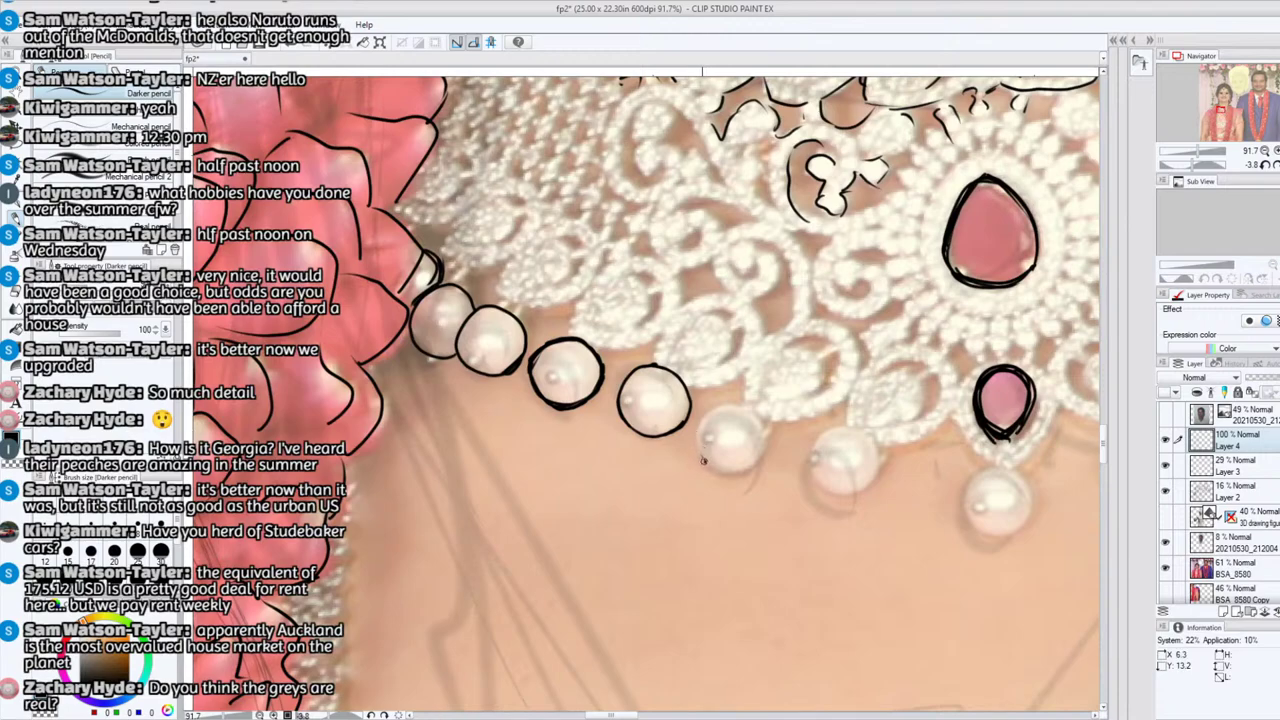
{"action": "left_click_drag", "start_coordinate": [703, 460], "coordinate": [714, 411]}
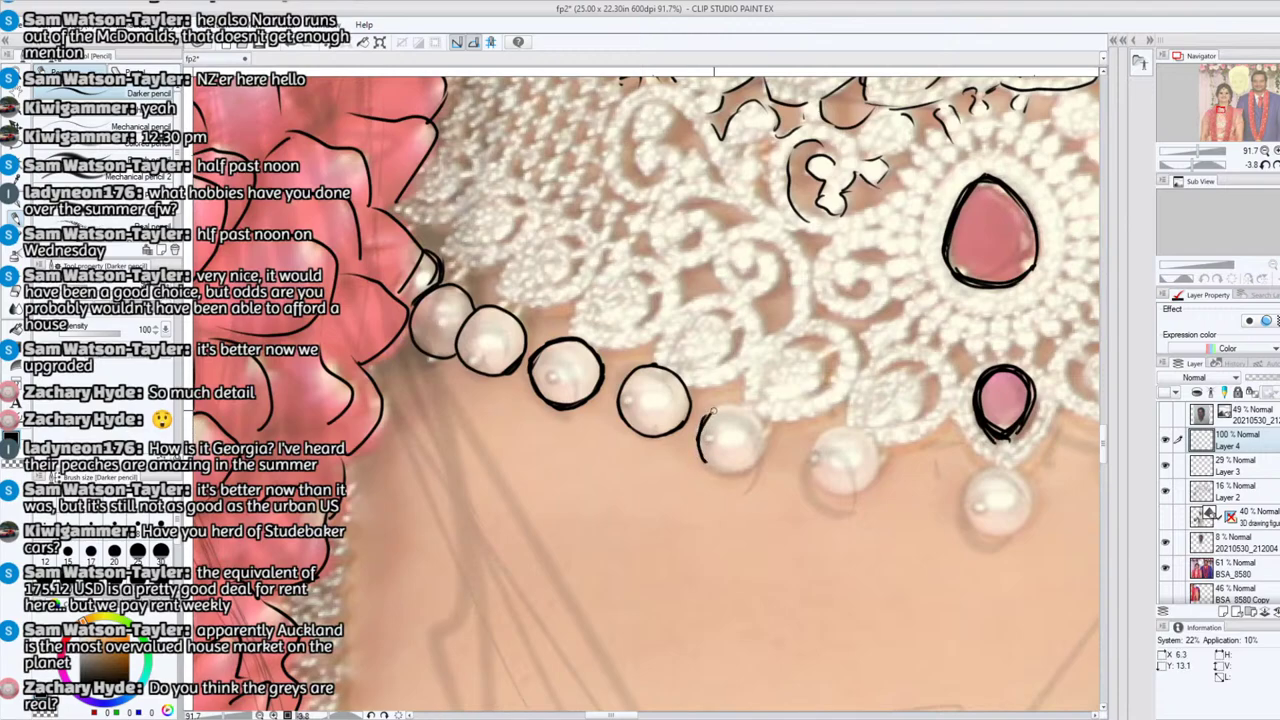
{"action": "left_click", "coordinate": [1186, 164]}
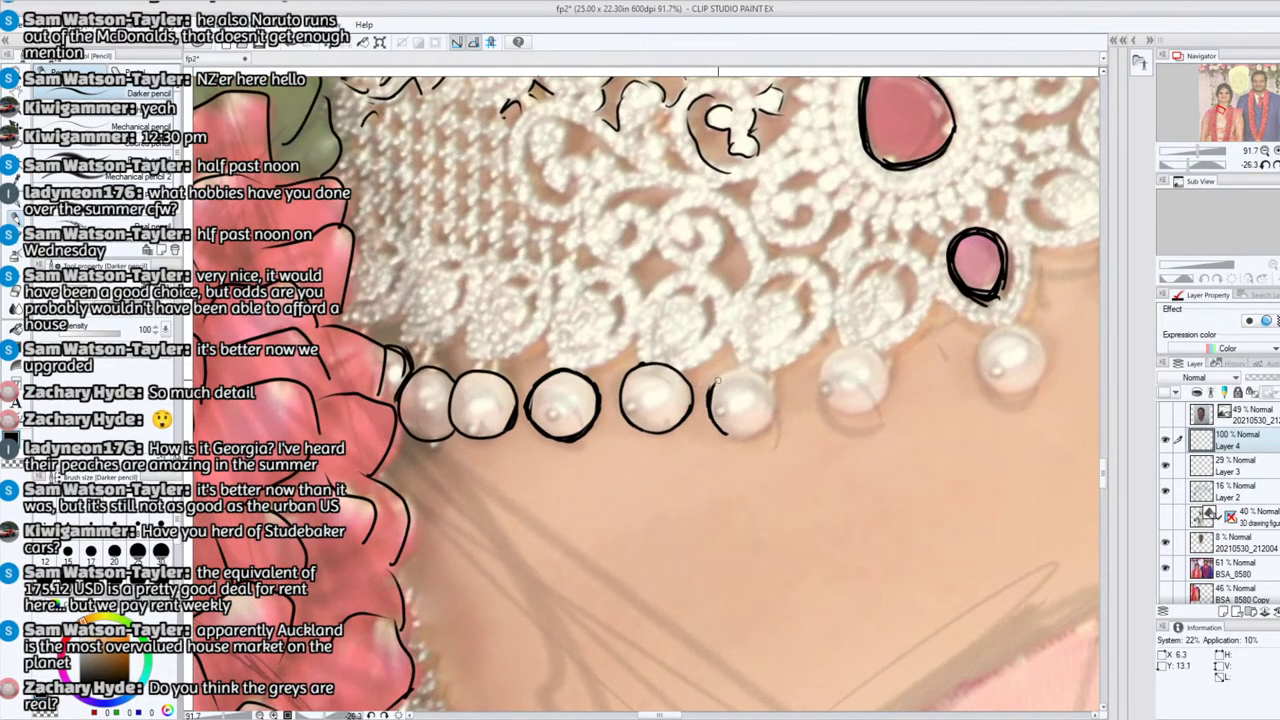
{"action": "mouse_move", "coordinate": [708, 397]}
{"action": "left_mouse_down"}
{"action": "mouse_move", "coordinate": [726, 369]}
{"action": "mouse_move", "coordinate": [717, 377]}
{"action": "mouse_move", "coordinate": [746, 369]}
{"action": "mouse_move", "coordinate": [770, 383]}
{"action": "mouse_move", "coordinate": [770, 422]}
{"action": "mouse_move", "coordinate": [718, 429]}
{"action": "left_mouse_up"}
{"action": "key", "text": "ctrl+z"}
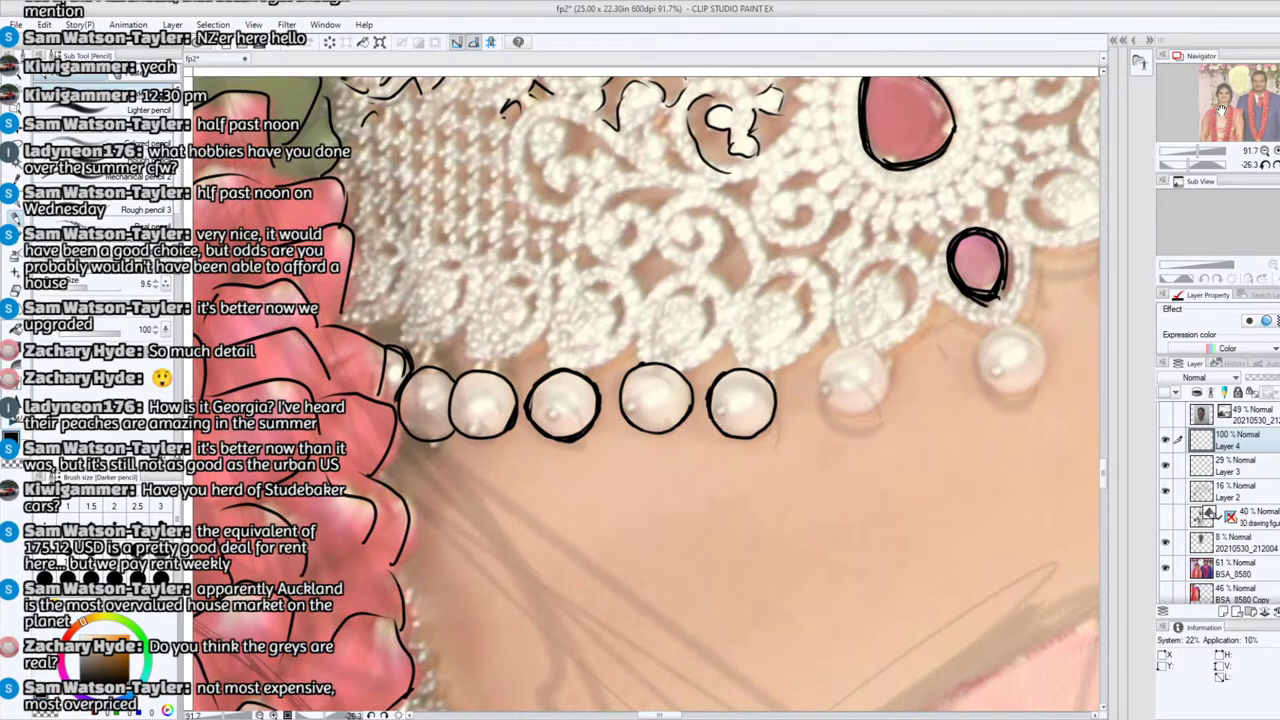
Step: Add small curved highlight marks inside the outlined pearls and outline the sixth pearl, just before the pink gem
{"action": "left_click_drag", "start_coordinate": [1216, 106], "coordinate": [1220, 113]}
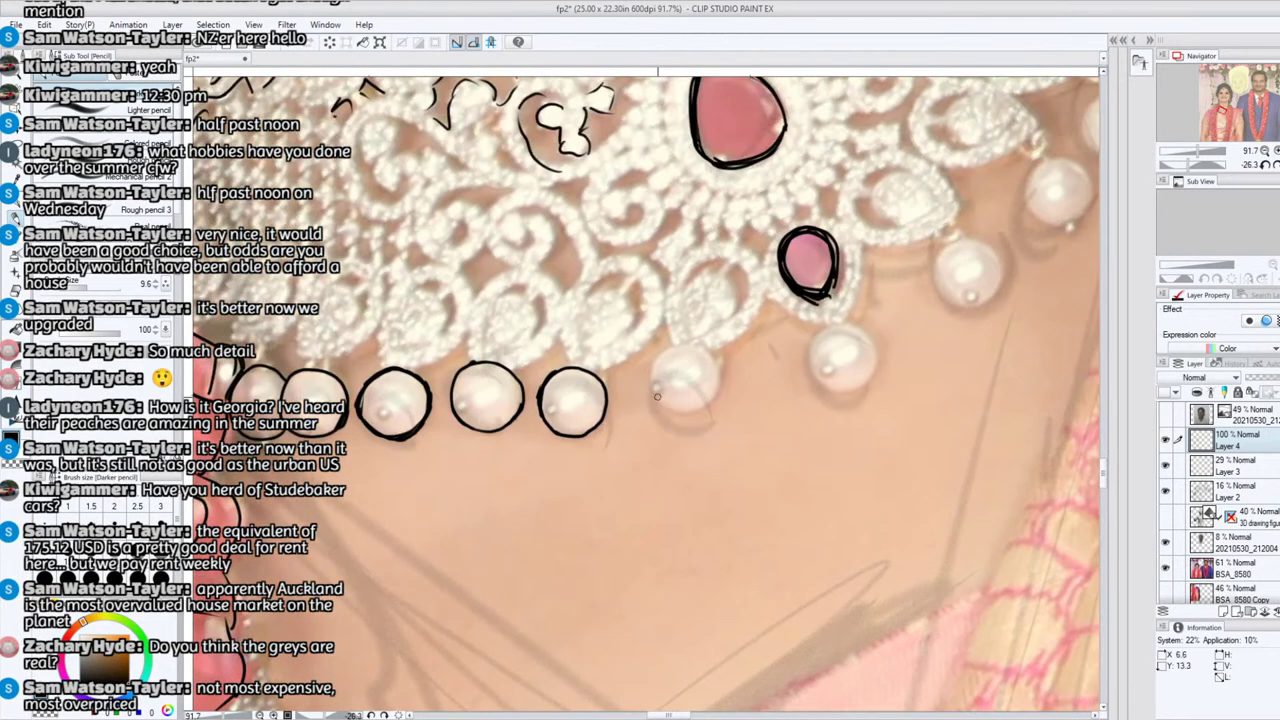
{"action": "left_click_drag", "start_coordinate": [556, 402], "coordinate": [554, 411]}
{"action": "left_click_drag", "start_coordinate": [464, 401], "coordinate": [385, 419]}
{"action": "mouse_move", "coordinate": [656, 383]}
{"action": "left_mouse_down"}
{"action": "mouse_move", "coordinate": [660, 402]}
{"action": "mouse_move", "coordinate": [652, 357]}
{"action": "mouse_move", "coordinate": [684, 344]}
{"action": "mouse_move", "coordinate": [712, 356]}
{"action": "mouse_move", "coordinate": [712, 399]}
{"action": "mouse_move", "coordinate": [660, 406]}
{"action": "mouse_move", "coordinate": [702, 407]}
{"action": "mouse_move", "coordinate": [718, 372]}
{"action": "left_mouse_up"}
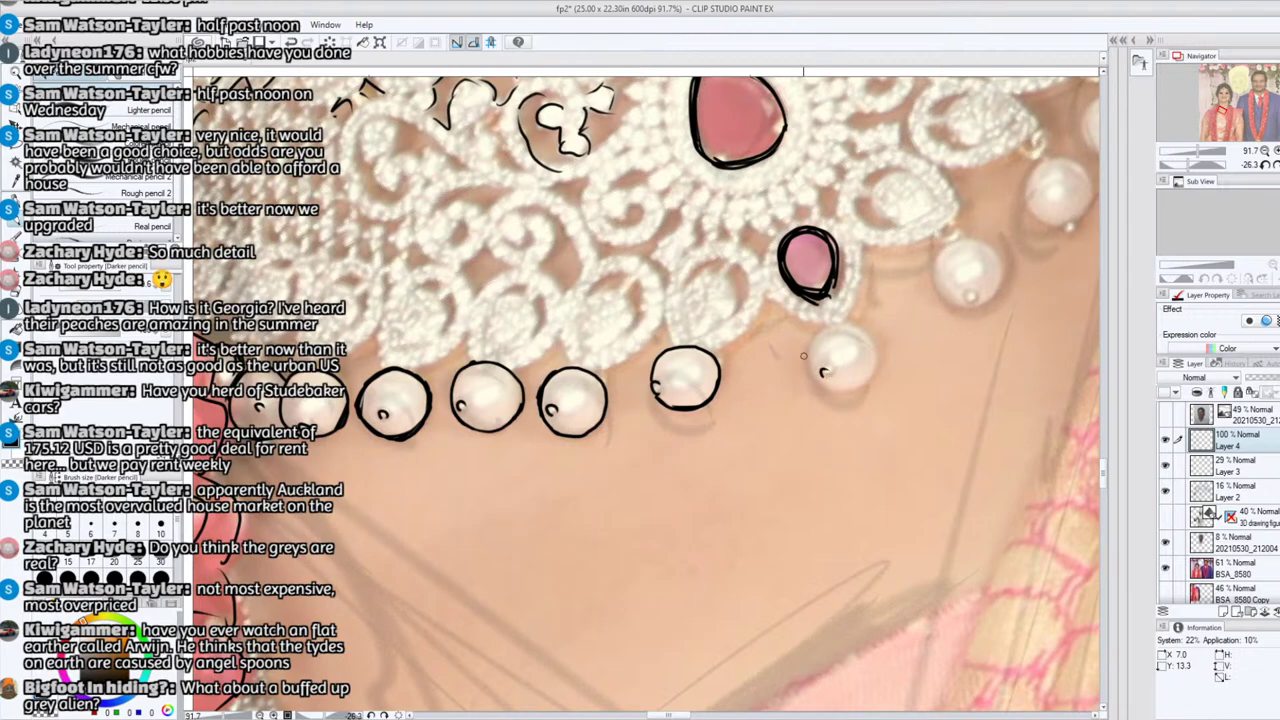
Step: Outline the pearl directly below the pink gem and the next one past it, with a small curl inside each
{"action": "mouse_move", "coordinate": [808, 367]}
{"action": "left_mouse_down"}
{"action": "mouse_move", "coordinate": [811, 334]}
{"action": "mouse_move", "coordinate": [844, 322]}
{"action": "mouse_move", "coordinate": [878, 358]}
{"action": "mouse_move", "coordinate": [872, 382]}
{"action": "mouse_move", "coordinate": [845, 393]}
{"action": "left_mouse_up"}
{"action": "left_click_drag", "start_coordinate": [1190, 165], "coordinate": [1155, 152]}
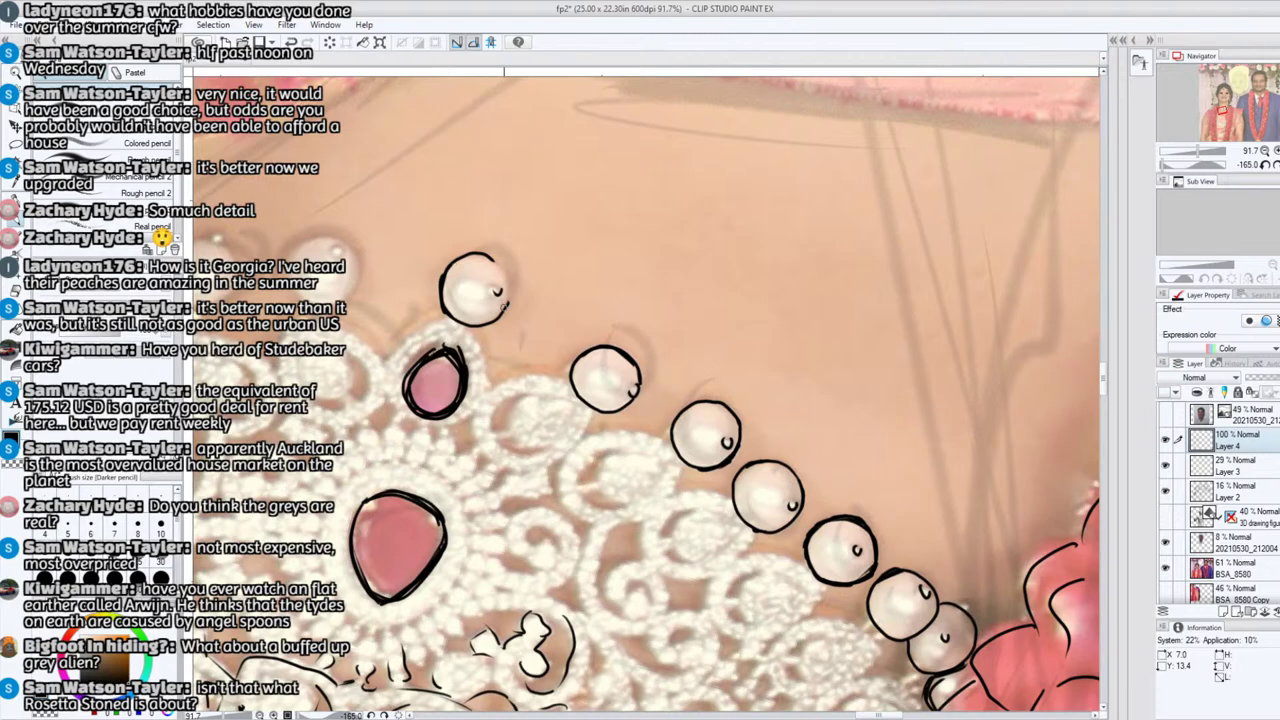
{"action": "mouse_move", "coordinate": [503, 308]}
{"action": "left_mouse_down"}
{"action": "mouse_move", "coordinate": [482, 253]}
{"action": "mouse_move", "coordinate": [457, 263]}
{"action": "mouse_move", "coordinate": [441, 287]}
{"action": "mouse_move", "coordinate": [445, 316]}
{"action": "mouse_move", "coordinate": [466, 327]}
{"action": "mouse_move", "coordinate": [495, 314]}
{"action": "mouse_move", "coordinate": [506, 292]}
{"action": "mouse_move", "coordinate": [497, 263]}
{"action": "left_mouse_up"}
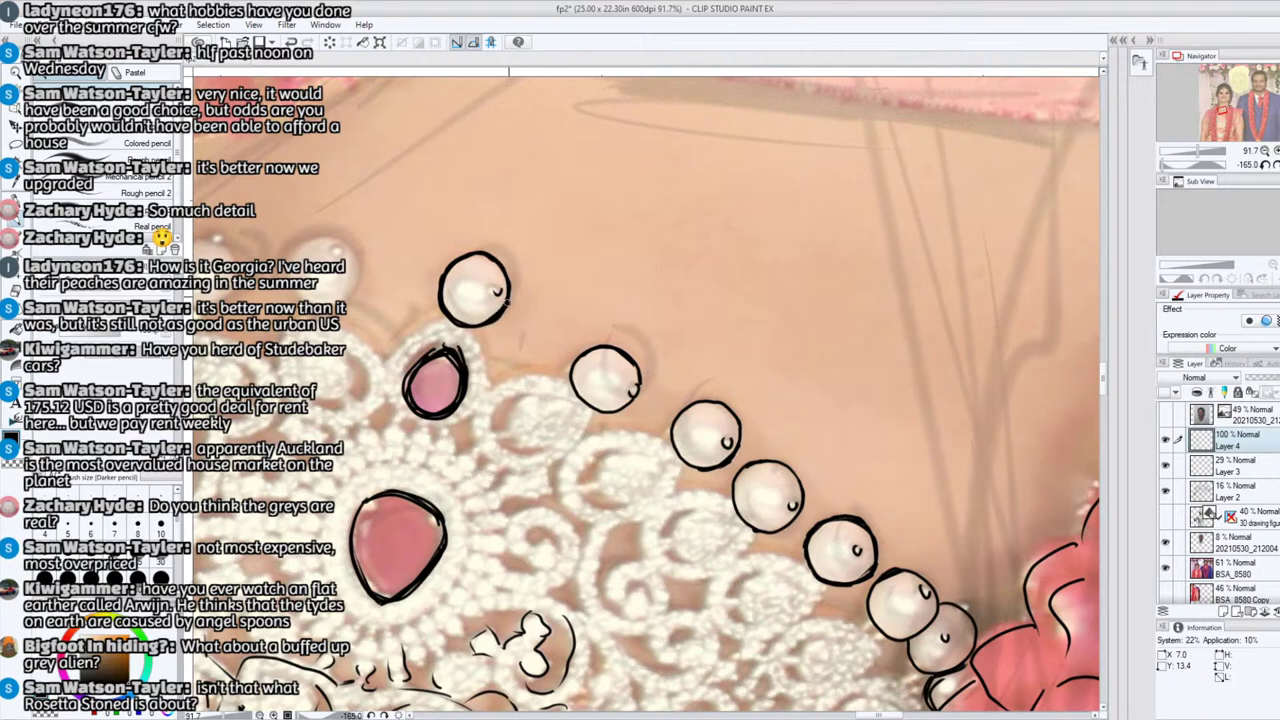
{"action": "left_click", "coordinate": [1221, 112]}
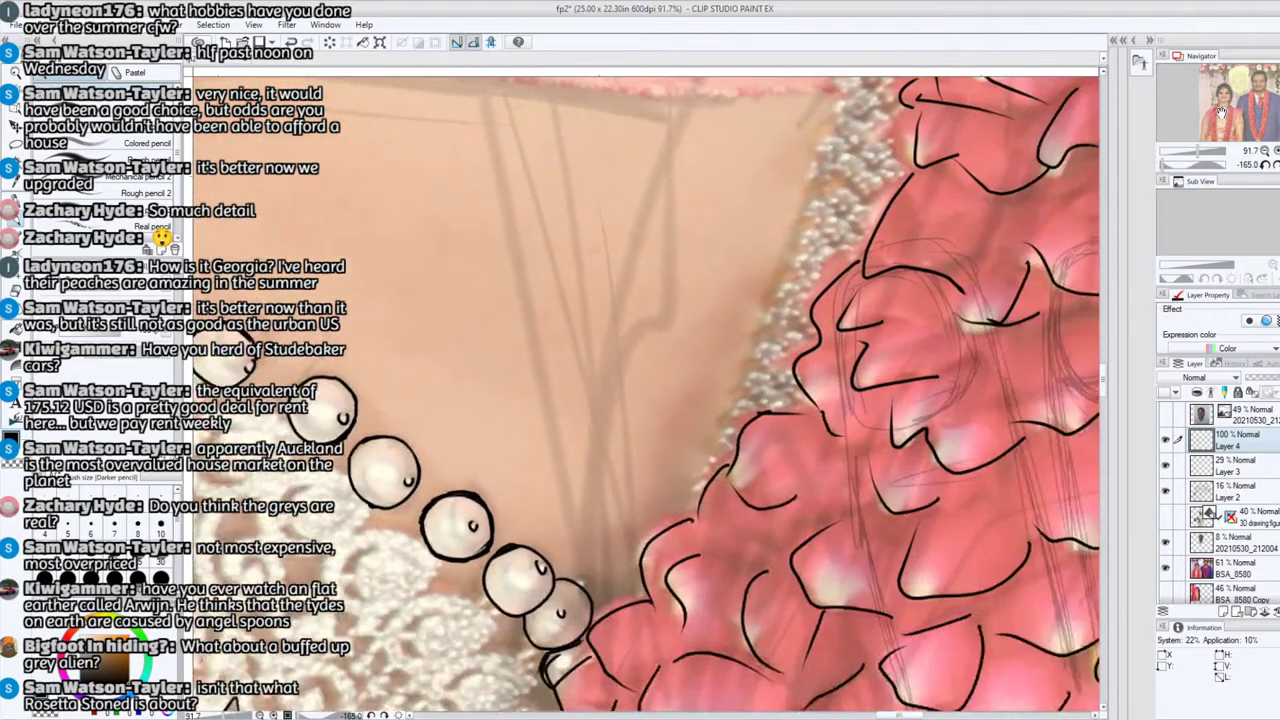
{"action": "left_click_drag", "start_coordinate": [1221, 112], "coordinate": [1228, 108]}
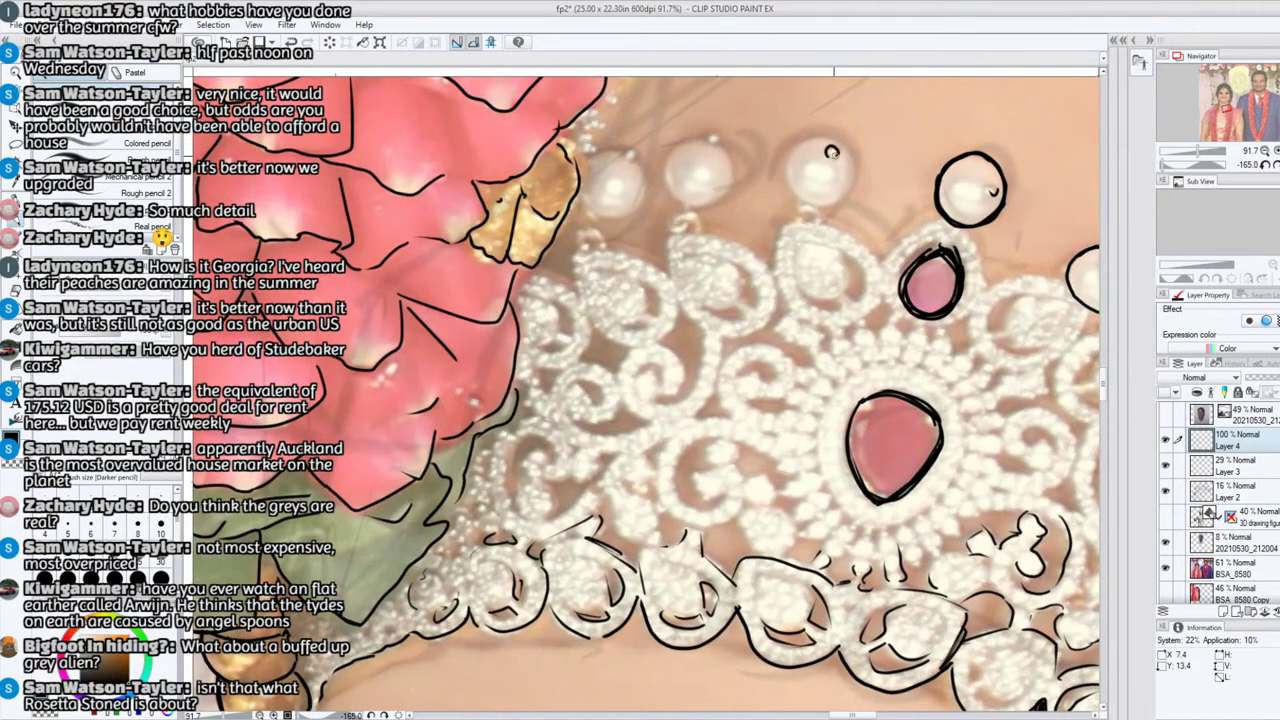
{"action": "left_click_drag", "start_coordinate": [1166, 164], "coordinate": [1220, 130]}
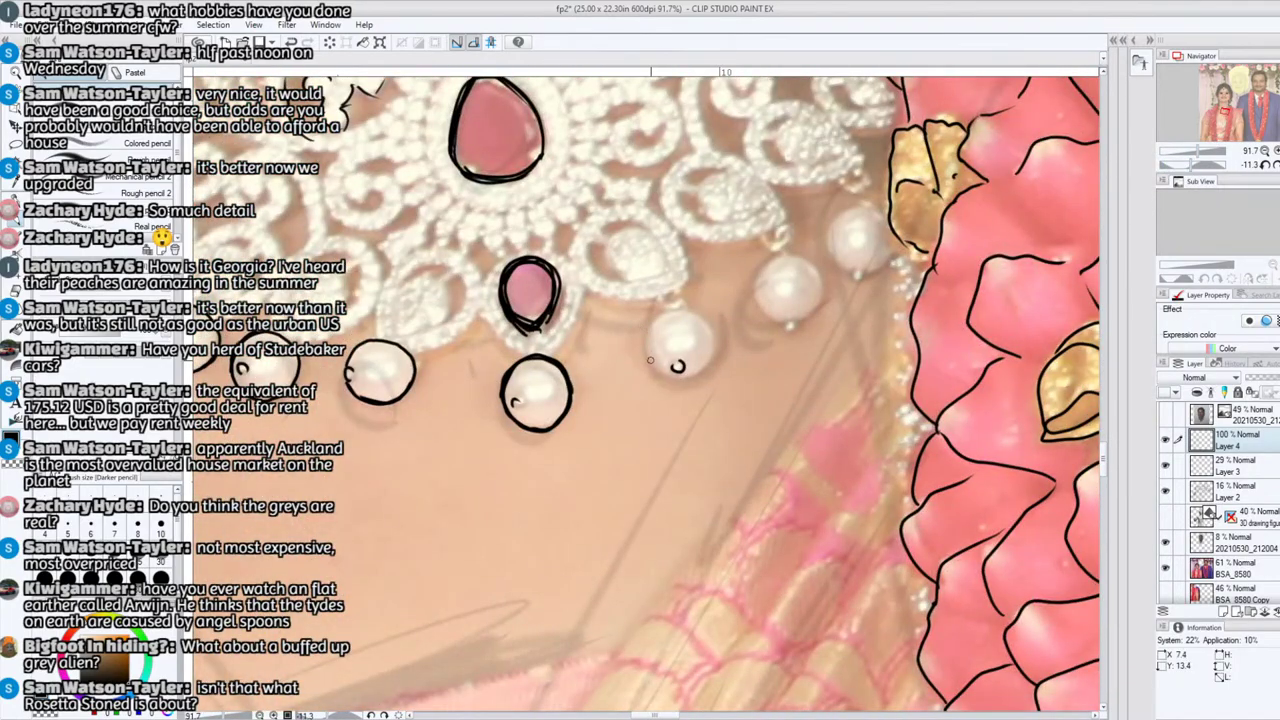
{"action": "mouse_move", "coordinate": [650, 360]}
{"action": "left_mouse_down"}
{"action": "mouse_move", "coordinate": [646, 332]}
{"action": "mouse_move", "coordinate": [684, 308]}
{"action": "mouse_move", "coordinate": [713, 334]}
{"action": "mouse_move", "coordinate": [712, 360]}
{"action": "mouse_move", "coordinate": [691, 376]}
{"action": "left_mouse_up"}
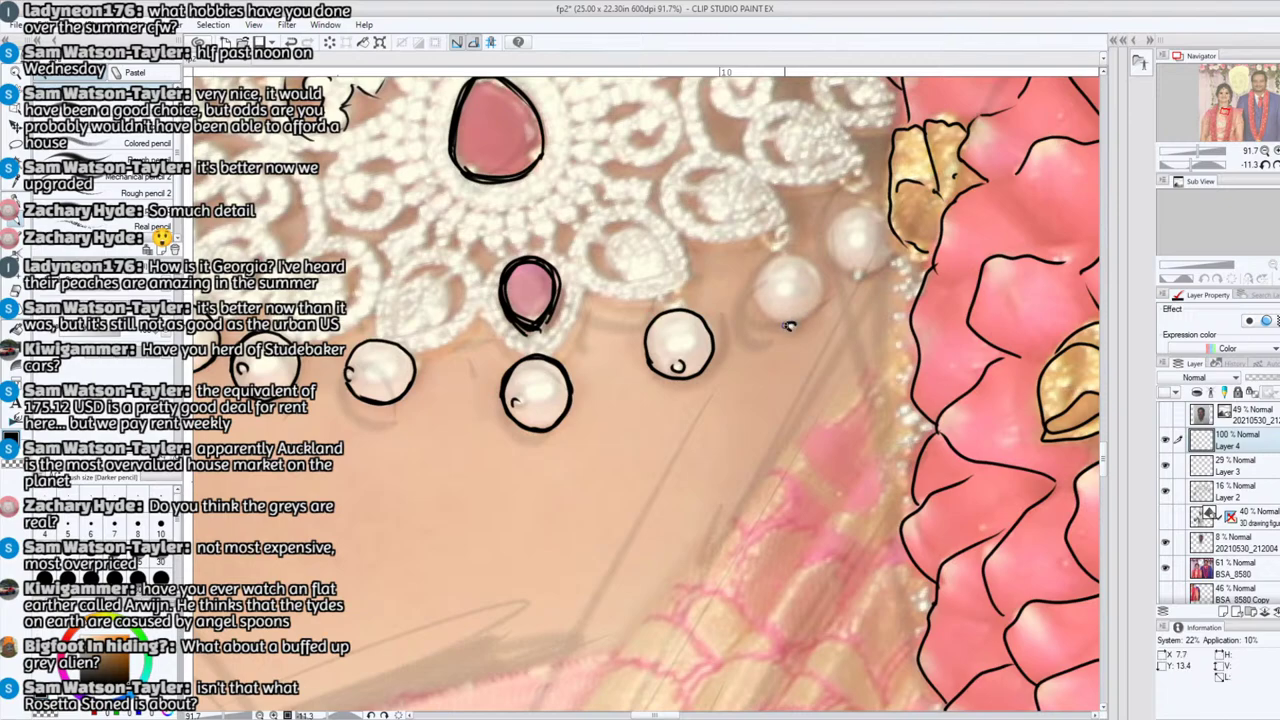
Step: Outline the second-to-last hanging pearl and the tiny bead at its lower edge
{"action": "left_click_drag", "start_coordinate": [788, 325], "coordinate": [788, 324]}
{"action": "mouse_move", "coordinate": [785, 325]}
{"action": "left_mouse_down"}
{"action": "mouse_move", "coordinate": [753, 295]}
{"action": "mouse_move", "coordinate": [755, 268]}
{"action": "mouse_move", "coordinate": [779, 256]}
{"action": "mouse_move", "coordinate": [797, 251]}
{"action": "mouse_move", "coordinate": [812, 278]}
{"action": "mouse_move", "coordinate": [786, 255]}
{"action": "left_mouse_up"}
{"action": "left_click", "coordinate": [15, 290]}
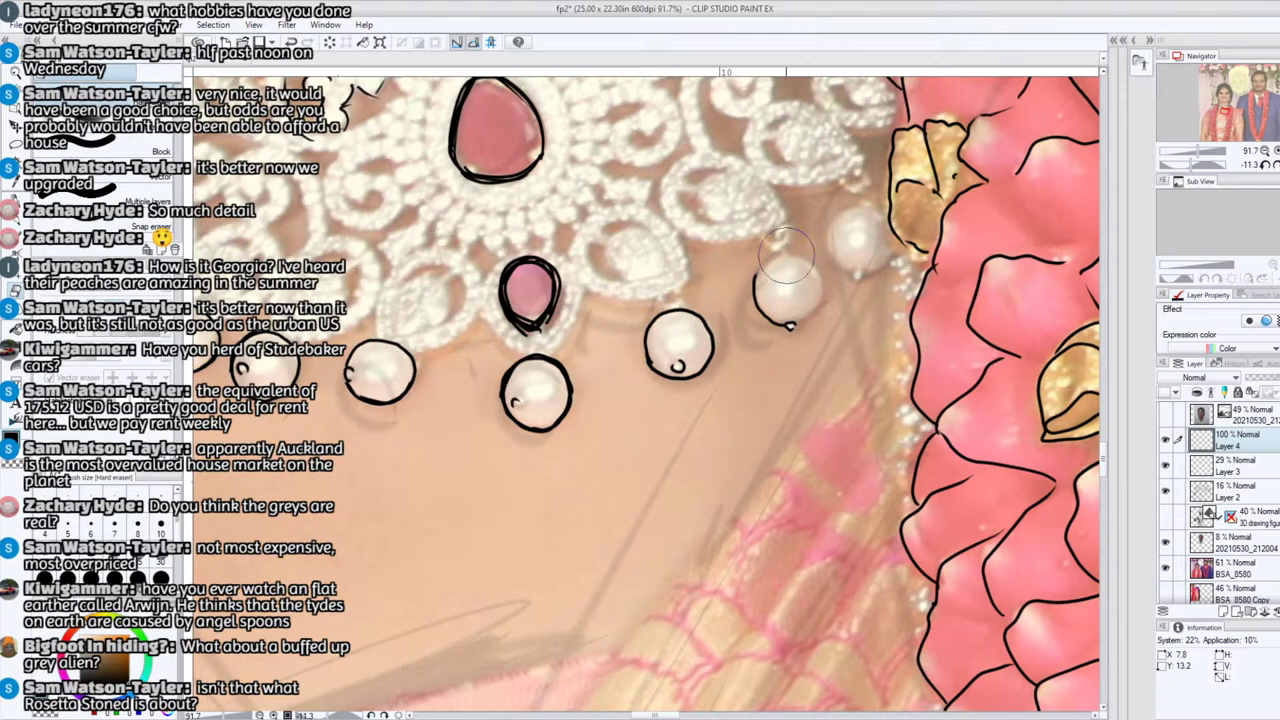
{"action": "left_click", "coordinate": [18, 224]}
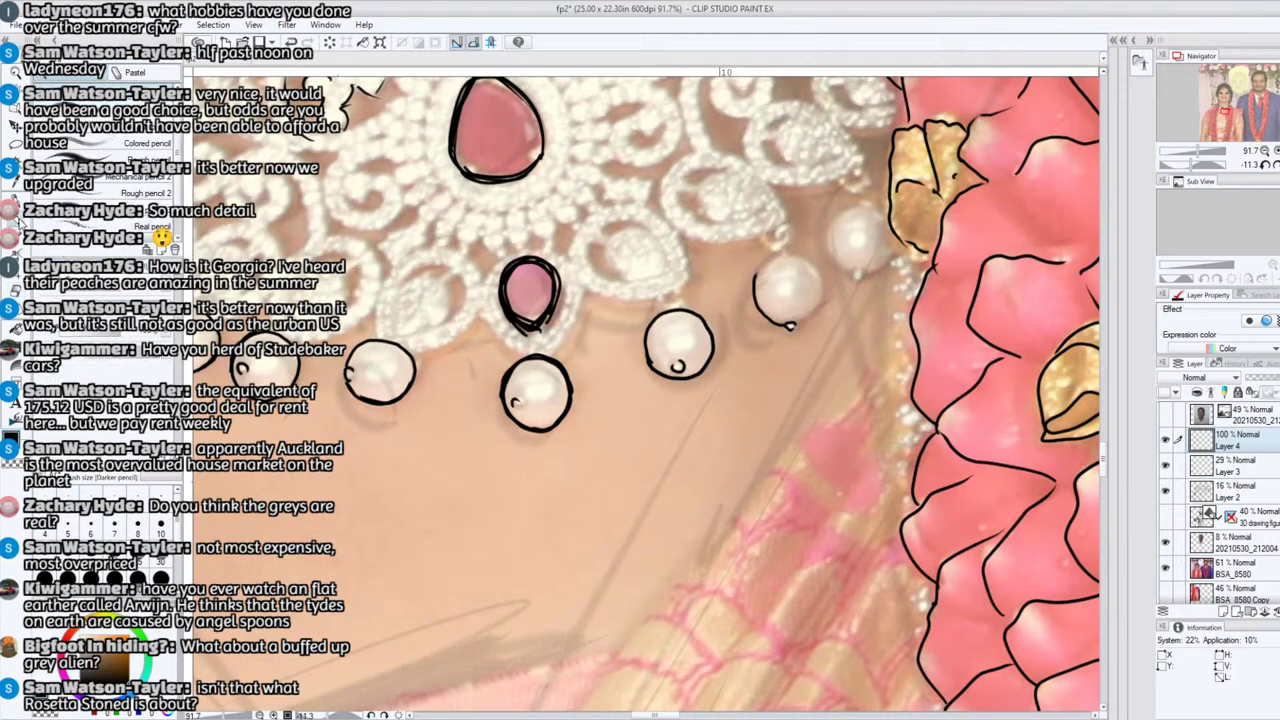
{"action": "left_click_drag", "start_coordinate": [755, 298], "coordinate": [762, 267]}
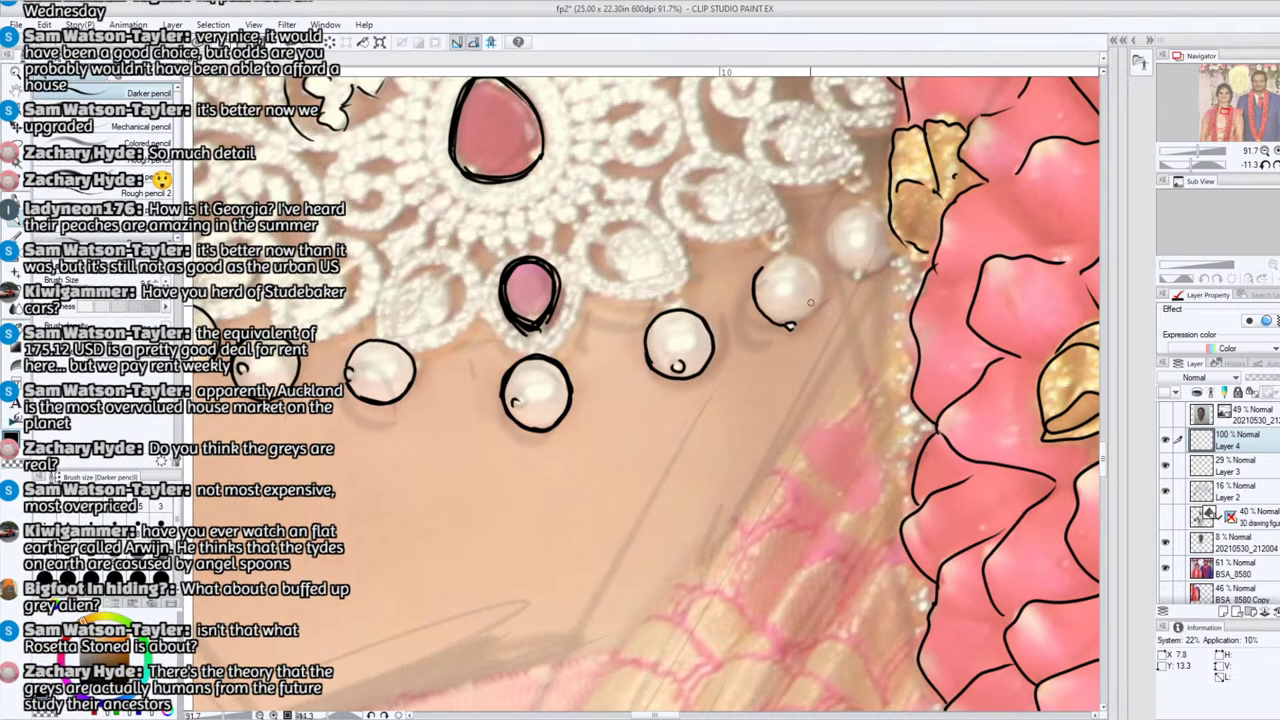
{"action": "mouse_move", "coordinate": [794, 325]}
{"action": "left_mouse_down"}
{"action": "mouse_move", "coordinate": [820, 285]}
{"action": "mouse_move", "coordinate": [803, 319]}
{"action": "left_mouse_up"}
{"action": "left_click_drag", "start_coordinate": [1192, 163], "coordinate": [1176, 164]}
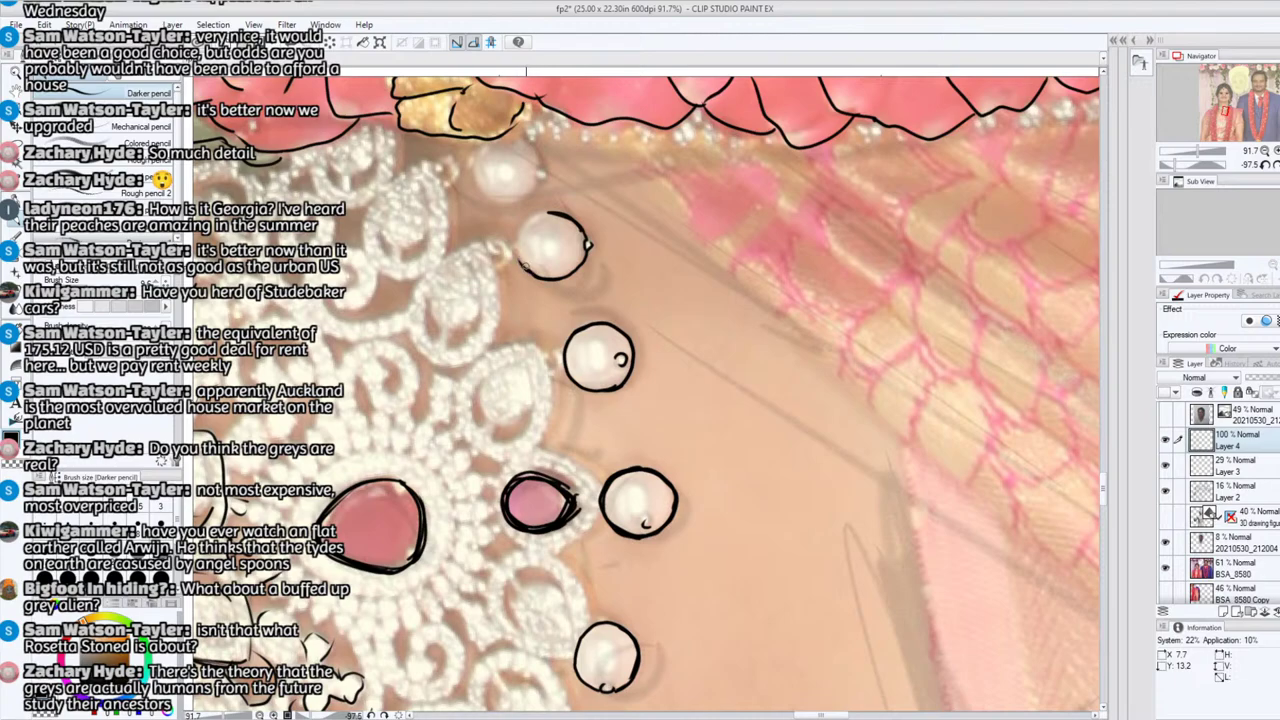
{"action": "mouse_move", "coordinate": [524, 268]}
{"action": "left_mouse_down"}
{"action": "mouse_move", "coordinate": [524, 225]}
{"action": "mouse_move", "coordinate": [550, 212]}
{"action": "mouse_move", "coordinate": [517, 240]}
{"action": "left_mouse_up"}
Step: Outline the last hanging pearl beside the gold rosebud, including the tiny bead beneath it
{"action": "left_click_drag", "start_coordinate": [1172, 165], "coordinate": [1187, 162]}
{"action": "left_click_drag", "start_coordinate": [1234, 117], "coordinate": [1230, 128]}
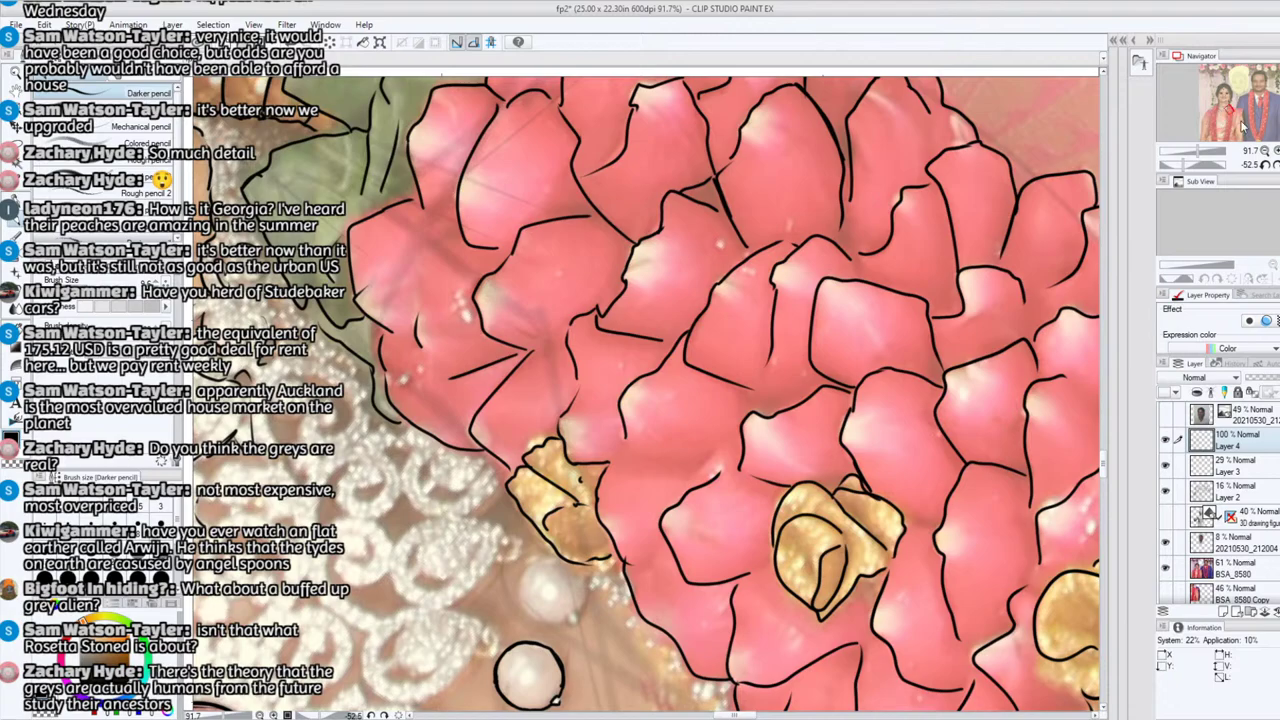
{"action": "left_click_drag", "start_coordinate": [1222, 116], "coordinate": [1225, 109]}
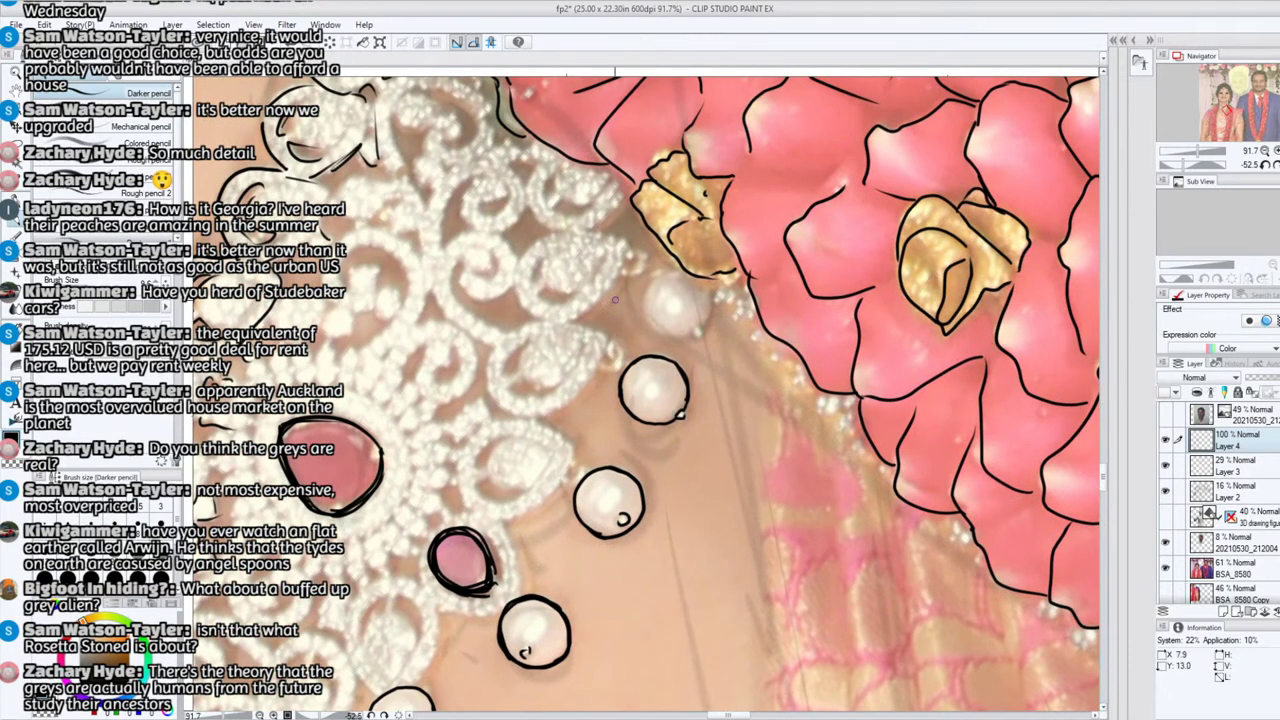
{"action": "mouse_move", "coordinate": [660, 331]}
{"action": "left_mouse_down"}
{"action": "mouse_move", "coordinate": [634, 290]}
{"action": "mouse_move", "coordinate": [663, 331]}
{"action": "mouse_move", "coordinate": [642, 312]}
{"action": "mouse_move", "coordinate": [667, 270]}
{"action": "left_mouse_up"}
{"action": "mouse_move", "coordinate": [659, 332]}
{"action": "left_mouse_down"}
{"action": "mouse_move", "coordinate": [702, 334]}
{"action": "mouse_move", "coordinate": [691, 334]}
{"action": "left_mouse_up"}
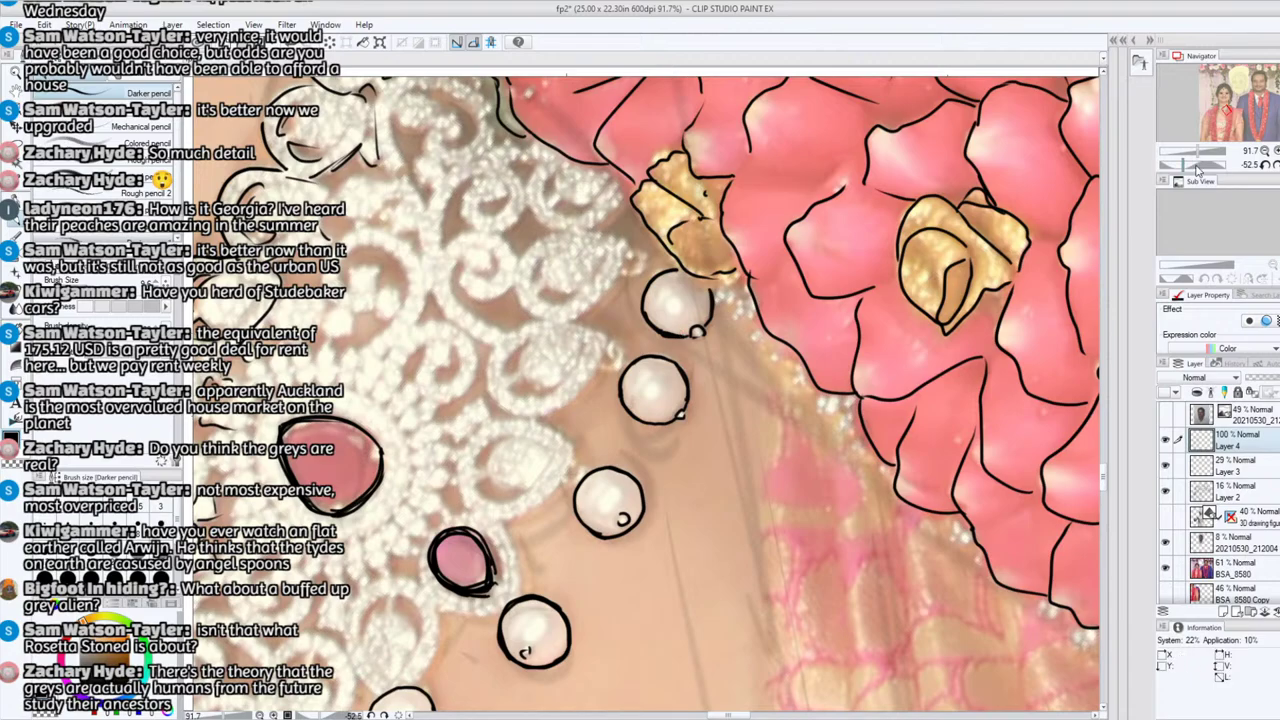
Step: Ink small broken curls around the beads of the narrow trim along the garland's inner edge, starting where the petals meet the neck
{"action": "left_click_drag", "start_coordinate": [1183, 165], "coordinate": [1197, 165]}
{"action": "left_click_drag", "start_coordinate": [1218, 116], "coordinate": [1212, 109]}
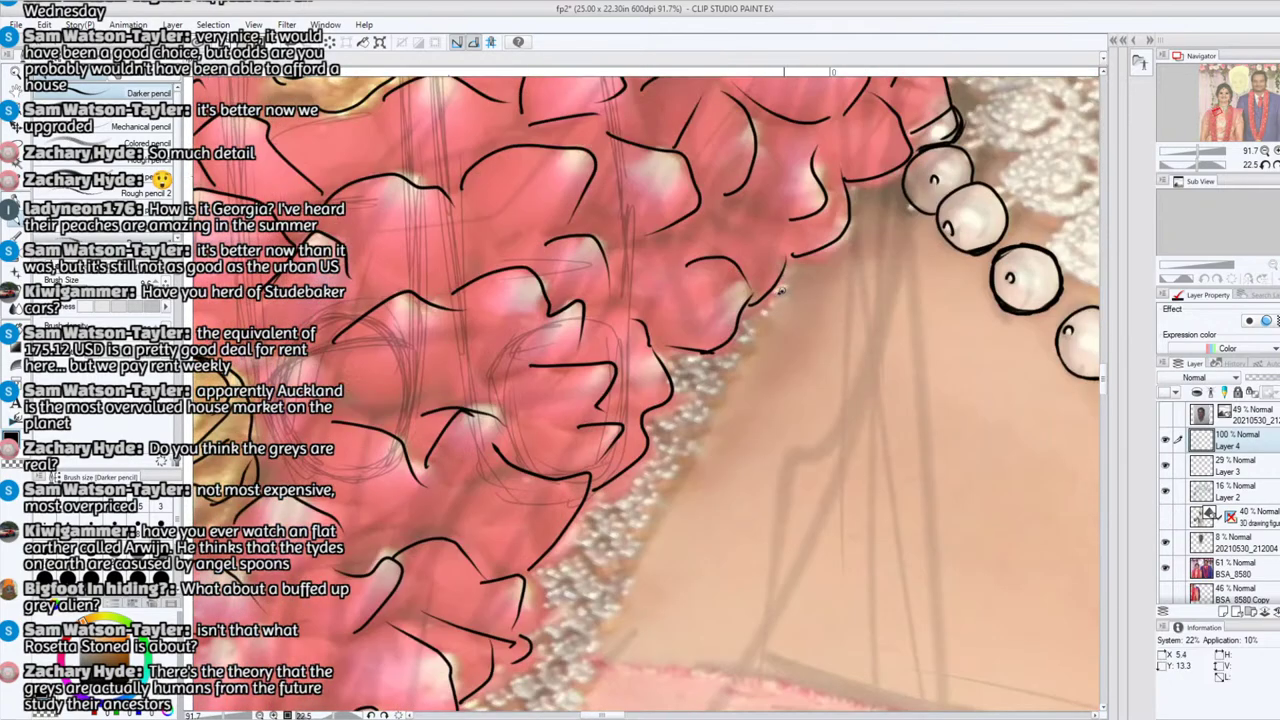
{"action": "left_click_drag", "start_coordinate": [764, 314], "coordinate": [729, 369]}
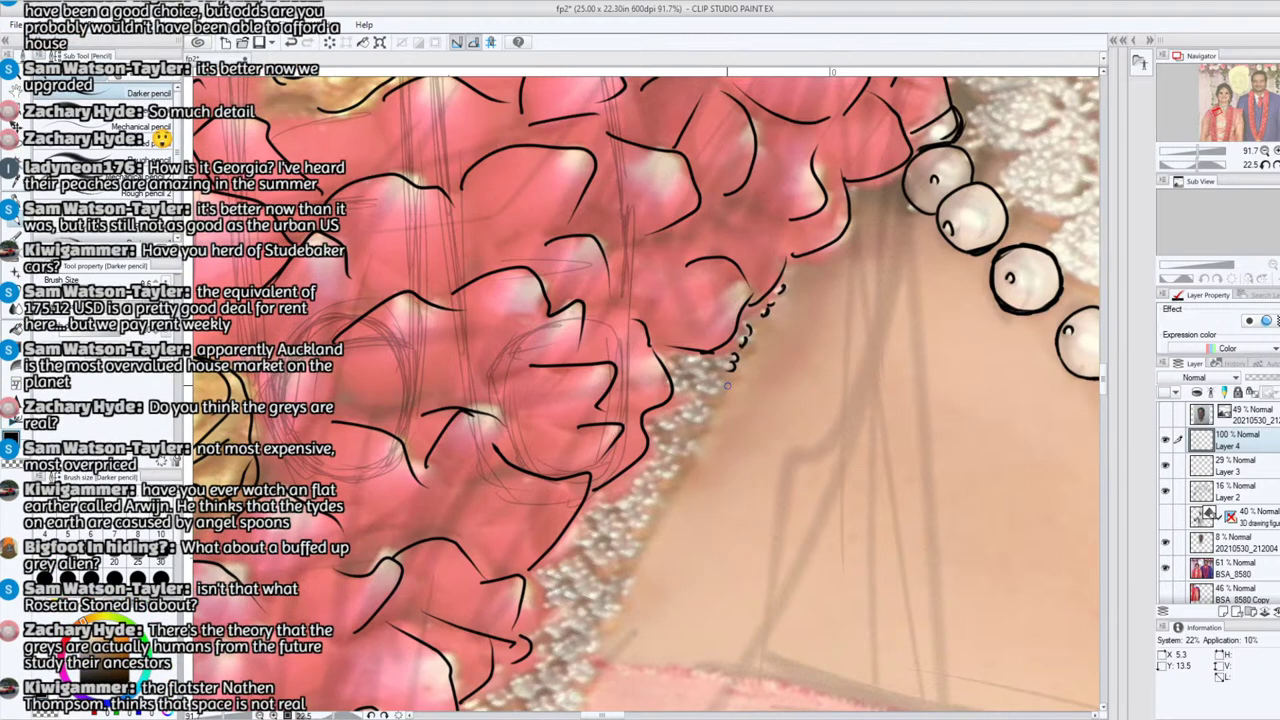
{"action": "mouse_move", "coordinate": [721, 377]}
{"action": "left_mouse_down"}
{"action": "mouse_move", "coordinate": [712, 398]}
{"action": "mouse_move", "coordinate": [701, 377]}
{"action": "mouse_move", "coordinate": [703, 416]}
{"action": "mouse_move", "coordinate": [678, 438]}
{"action": "mouse_move", "coordinate": [686, 452]}
{"action": "mouse_move", "coordinate": [670, 478]}
{"action": "mouse_move", "coordinate": [654, 440]}
{"action": "mouse_move", "coordinate": [694, 414]}
{"action": "left_mouse_up"}
{"action": "mouse_move", "coordinate": [662, 468]}
{"action": "left_mouse_down"}
{"action": "mouse_move", "coordinate": [656, 502]}
{"action": "mouse_move", "coordinate": [640, 500]}
{"action": "mouse_move", "coordinate": [650, 506]}
{"action": "mouse_move", "coordinate": [654, 478]}
{"action": "left_mouse_up"}
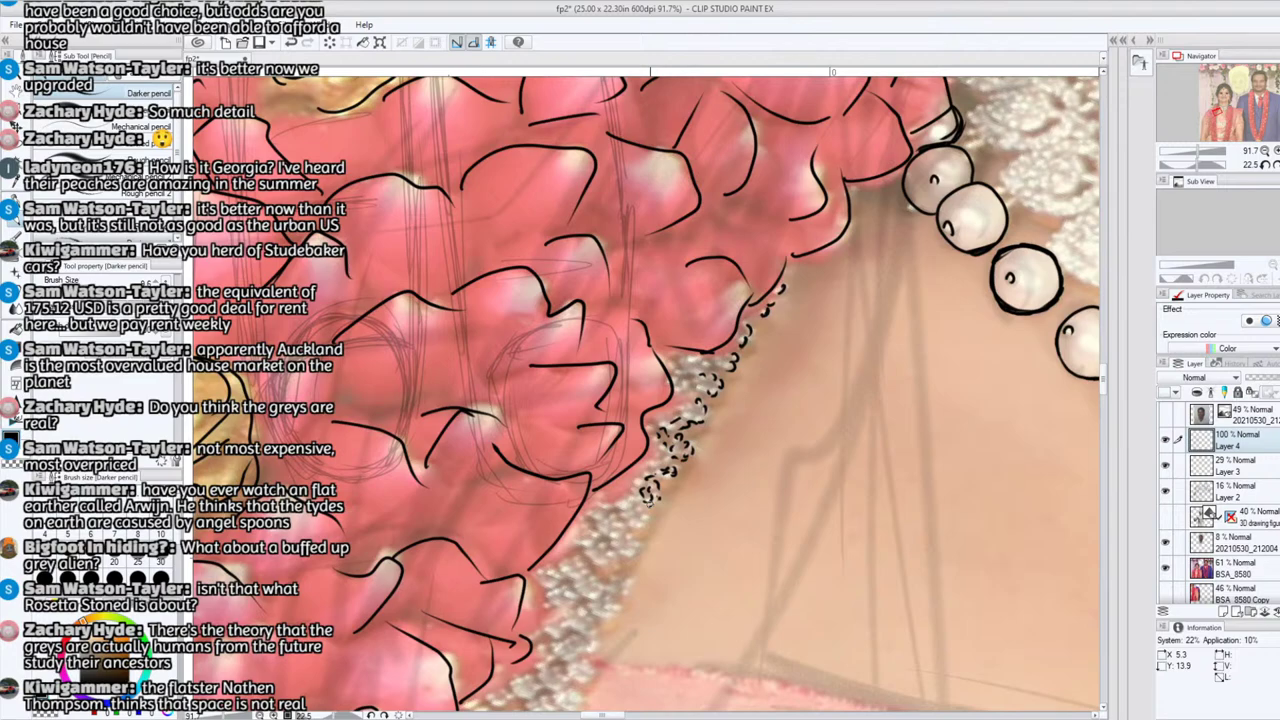
{"action": "mouse_move", "coordinate": [661, 463]}
{"action": "left_mouse_down"}
{"action": "mouse_move", "coordinate": [637, 482]}
{"action": "mouse_move", "coordinate": [648, 463]}
{"action": "mouse_move", "coordinate": [636, 510]}
{"action": "mouse_move", "coordinate": [623, 505]}
{"action": "mouse_move", "coordinate": [642, 508]}
{"action": "mouse_move", "coordinate": [642, 524]}
{"action": "mouse_move", "coordinate": [634, 515]}
{"action": "mouse_move", "coordinate": [614, 536]}
{"action": "left_mouse_up"}
{"action": "mouse_move", "coordinate": [614, 536]}
{"action": "left_mouse_down"}
{"action": "mouse_move", "coordinate": [616, 521]}
{"action": "mouse_move", "coordinate": [606, 525]}
{"action": "mouse_move", "coordinate": [627, 542]}
{"action": "mouse_move", "coordinate": [620, 556]}
{"action": "mouse_move", "coordinate": [632, 550]}
{"action": "mouse_move", "coordinate": [612, 532]}
{"action": "left_mouse_up"}
Step: Ink the beads of the trim down to where the blouse neckline meets the garland
{"action": "left_click_drag", "start_coordinate": [1168, 160], "coordinate": [1200, 160]}
{"action": "left_click", "coordinate": [1219, 115]}
{"action": "left_click_drag", "start_coordinate": [1219, 115], "coordinate": [1216, 116]}
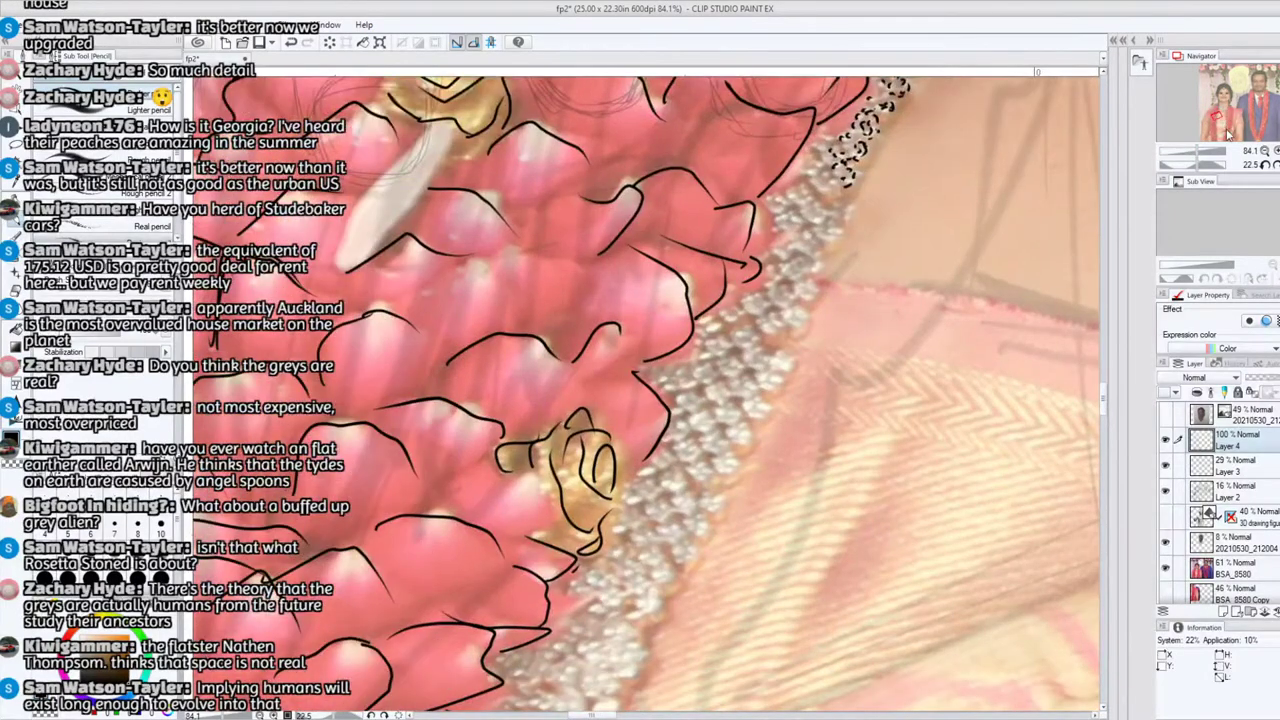
{"action": "mouse_move", "coordinate": [830, 208]}
{"action": "left_mouse_down"}
{"action": "mouse_move", "coordinate": [843, 213]}
{"action": "mouse_move", "coordinate": [834, 232]}
{"action": "mouse_move", "coordinate": [792, 186]}
{"action": "mouse_move", "coordinate": [826, 242]}
{"action": "mouse_move", "coordinate": [810, 274]}
{"action": "mouse_move", "coordinate": [790, 280]}
{"action": "mouse_move", "coordinate": [812, 288]}
{"action": "mouse_move", "coordinate": [794, 292]}
{"action": "mouse_move", "coordinate": [800, 306]}
{"action": "left_mouse_up"}
Step: Outline the trim's beads from the neckline corner down to just above the gold rosebud at the garland's edge
{"action": "left_click", "coordinate": [1219, 117]}
{"action": "left_click_drag", "start_coordinate": [1219, 117], "coordinate": [1246, 92]}
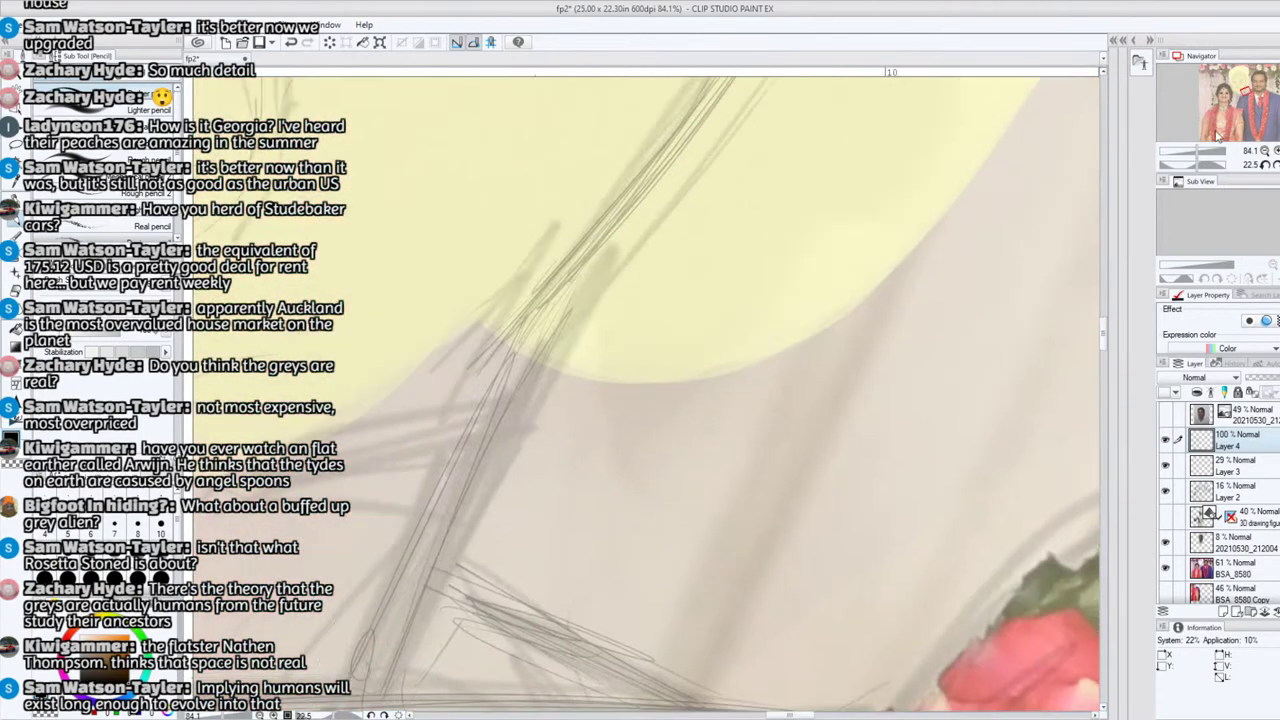
{"action": "left_click_drag", "start_coordinate": [1197, 151], "coordinate": [1188, 151]}
{"action": "left_click_drag", "start_coordinate": [1255, 95], "coordinate": [1221, 108]}
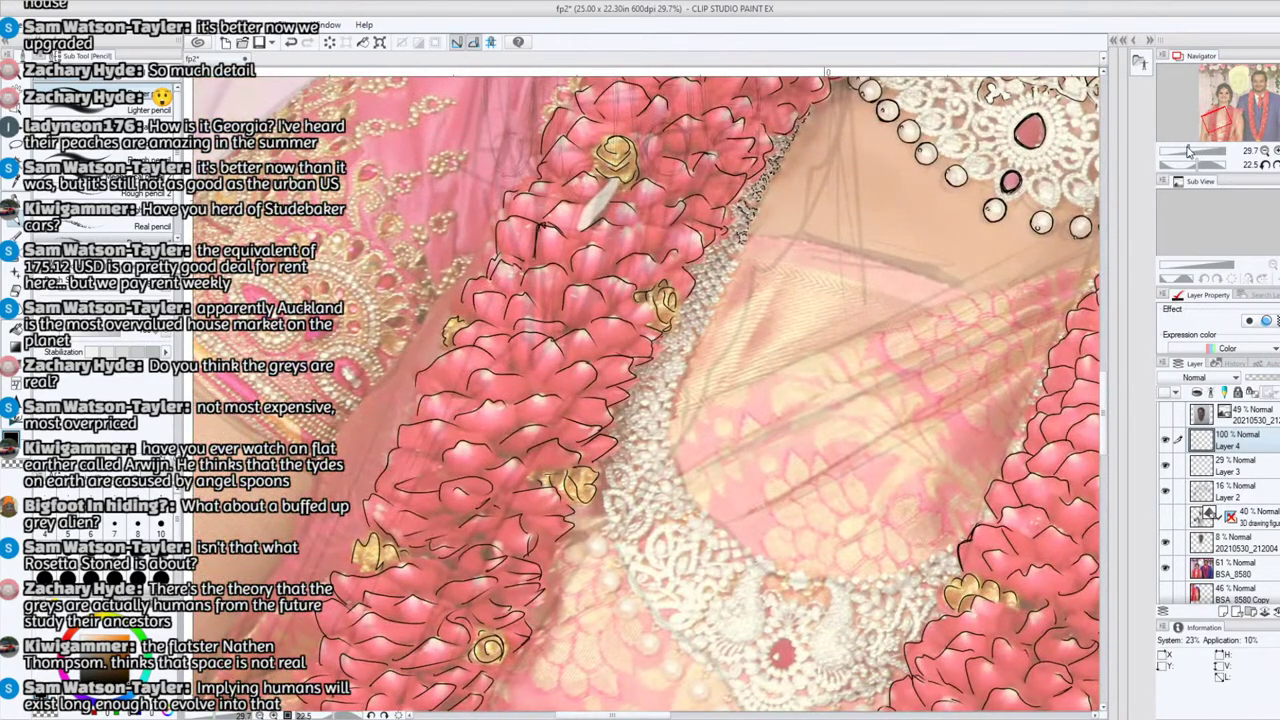
{"action": "scroll", "coordinate": [1222, 107], "scroll_direction": "up", "scroll_amount": 3}
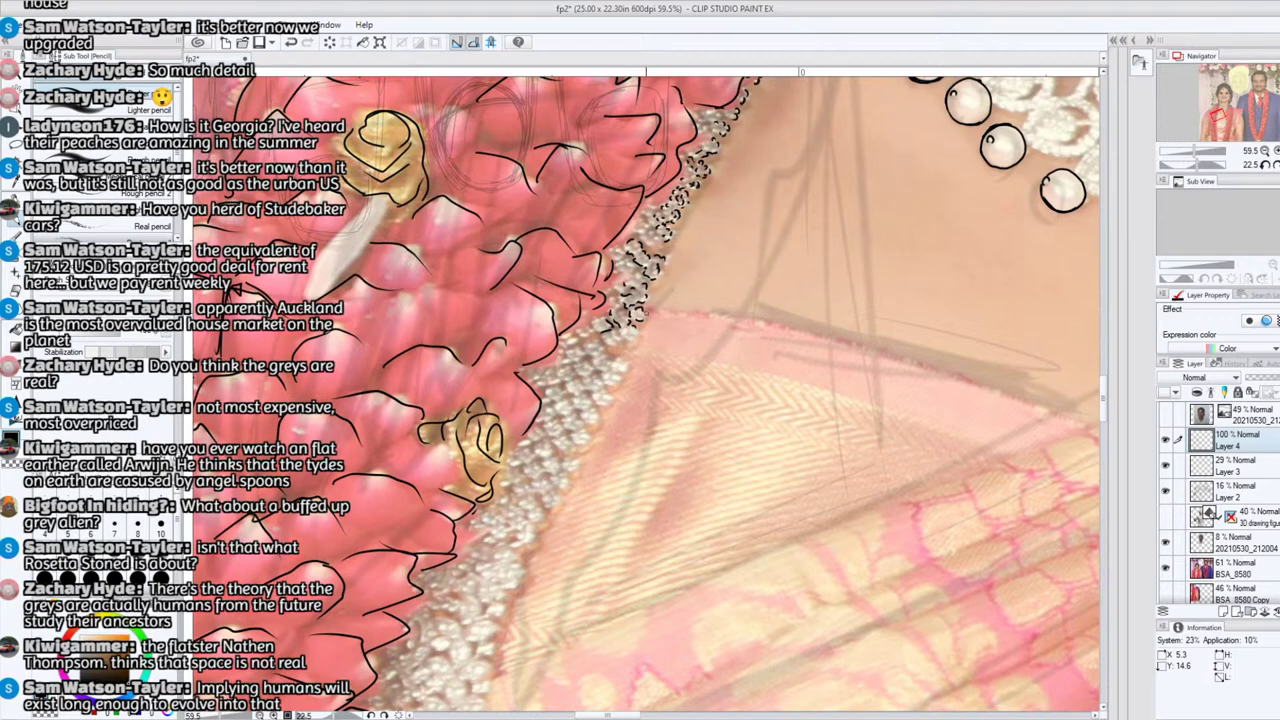
{"action": "left_click_drag", "start_coordinate": [636, 326], "coordinate": [584, 352]}
{"action": "mouse_move", "coordinate": [610, 355]}
{"action": "left_mouse_down"}
{"action": "mouse_move", "coordinate": [628, 358]}
{"action": "mouse_move", "coordinate": [615, 385]}
{"action": "mouse_move", "coordinate": [593, 361]}
{"action": "mouse_move", "coordinate": [578, 366]}
{"action": "mouse_move", "coordinate": [571, 352]}
{"action": "mouse_move", "coordinate": [583, 355]}
{"action": "mouse_move", "coordinate": [592, 330]}
{"action": "left_mouse_up"}
{"action": "mouse_move", "coordinate": [590, 386]}
{"action": "left_mouse_down"}
{"action": "mouse_move", "coordinate": [604, 398]}
{"action": "mouse_move", "coordinate": [586, 424]}
{"action": "mouse_move", "coordinate": [574, 400]}
{"action": "mouse_move", "coordinate": [584, 396]}
{"action": "mouse_move", "coordinate": [566, 384]}
{"action": "mouse_move", "coordinate": [576, 374]}
{"action": "mouse_move", "coordinate": [550, 392]}
{"action": "mouse_move", "coordinate": [560, 416]}
{"action": "mouse_move", "coordinate": [572, 400]}
{"action": "mouse_move", "coordinate": [580, 446]}
{"action": "mouse_move", "coordinate": [556, 440]}
{"action": "mouse_move", "coordinate": [545, 409]}
{"action": "left_mouse_up"}
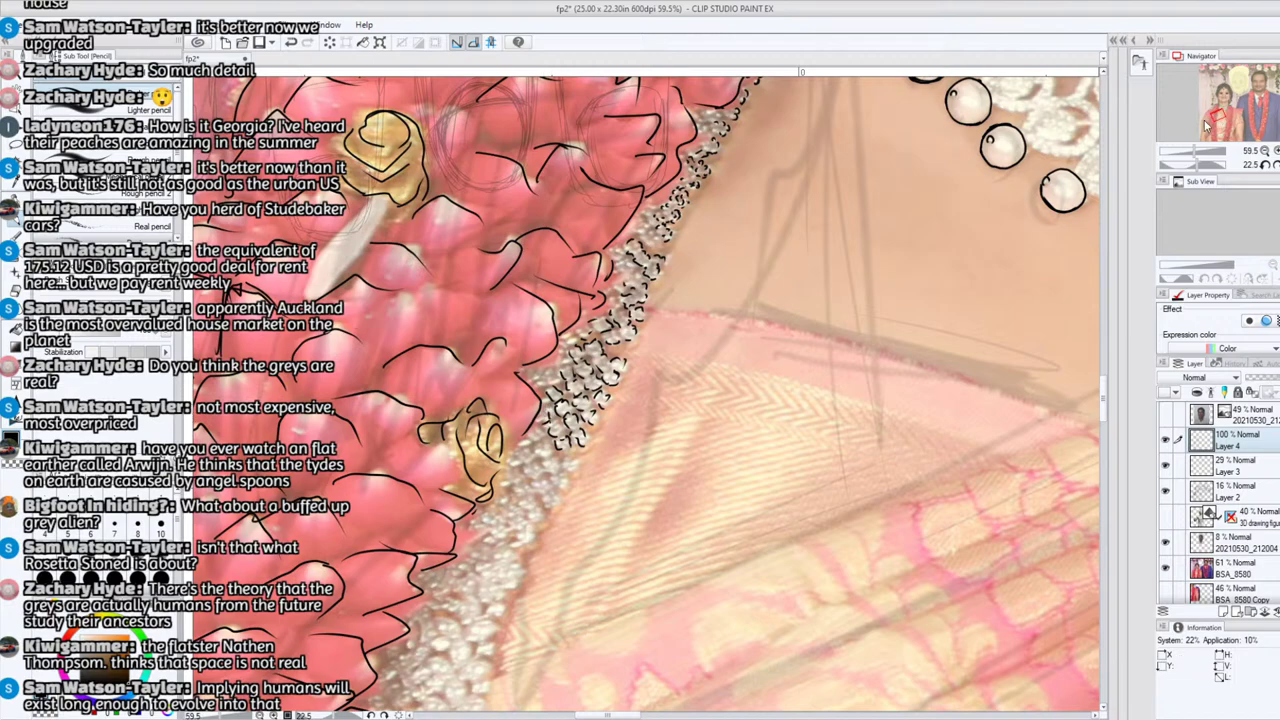
Step: Outline the cluster of trim beads directly beside the gold rosebud
{"action": "left_click_drag", "start_coordinate": [1221, 117], "coordinate": [1219, 120]}
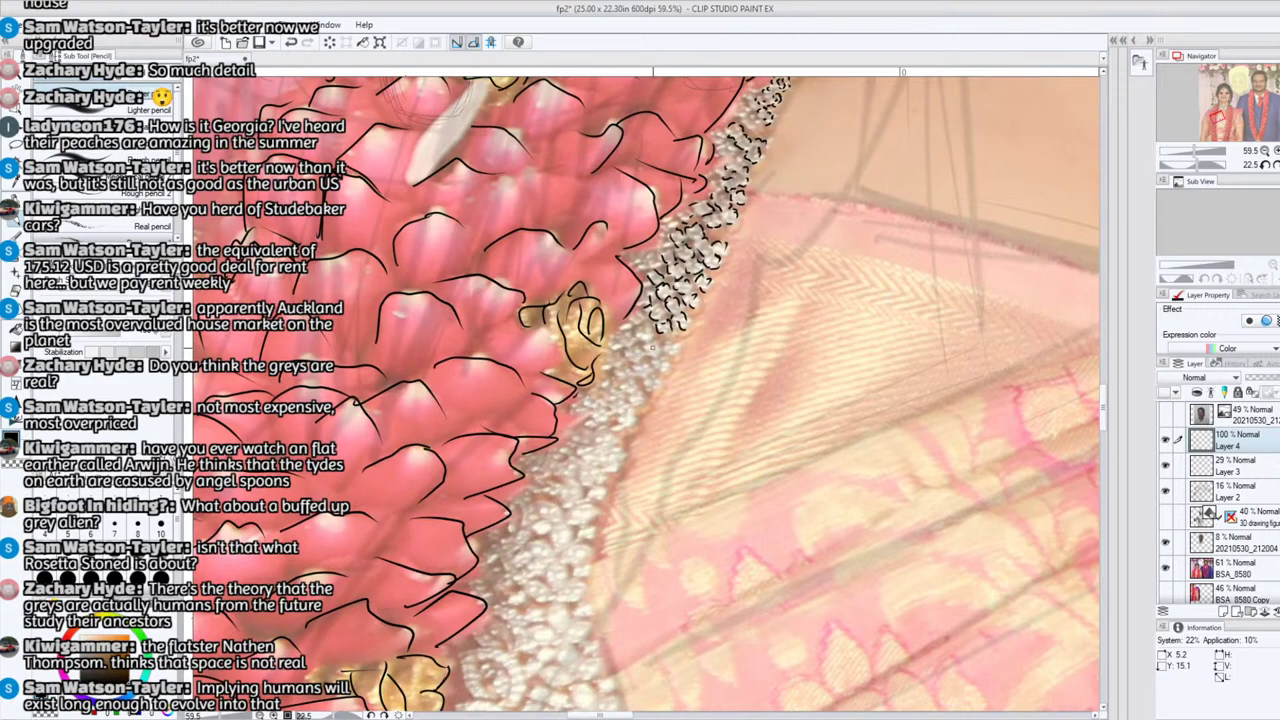
{"action": "mouse_move", "coordinate": [664, 341]}
{"action": "left_mouse_down"}
{"action": "mouse_move", "coordinate": [667, 353]}
{"action": "mouse_move", "coordinate": [646, 358]}
{"action": "mouse_move", "coordinate": [642, 324]}
{"action": "mouse_move", "coordinate": [665, 370]}
{"action": "mouse_move", "coordinate": [648, 364]}
{"action": "mouse_move", "coordinate": [644, 390]}
{"action": "mouse_move", "coordinate": [645, 349]}
{"action": "mouse_move", "coordinate": [628, 363]}
{"action": "mouse_move", "coordinate": [626, 328]}
{"action": "mouse_move", "coordinate": [637, 398]}
{"action": "mouse_move", "coordinate": [627, 393]}
{"action": "left_mouse_up"}
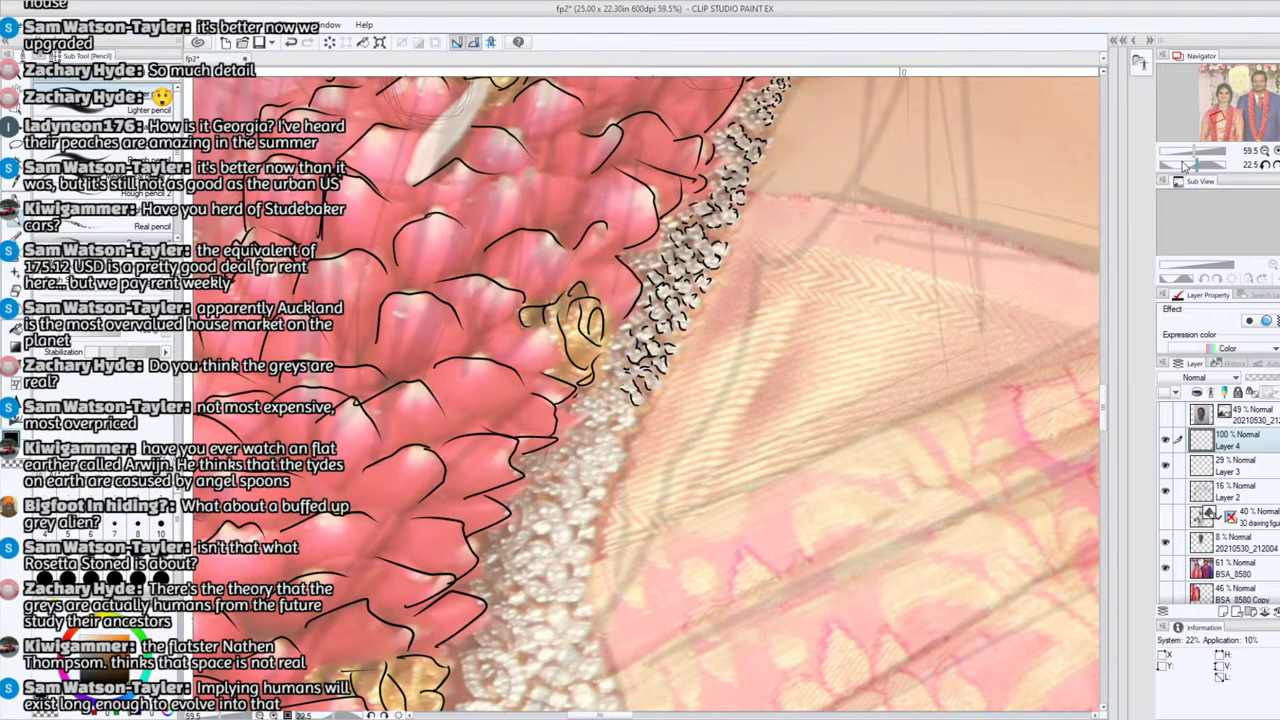
{"action": "mouse_move", "coordinate": [1195, 152]}
{"action": "left_mouse_down"}
{"action": "mouse_move", "coordinate": [1176, 151]}
{"action": "mouse_move", "coordinate": [1198, 150]}
{"action": "left_mouse_up"}
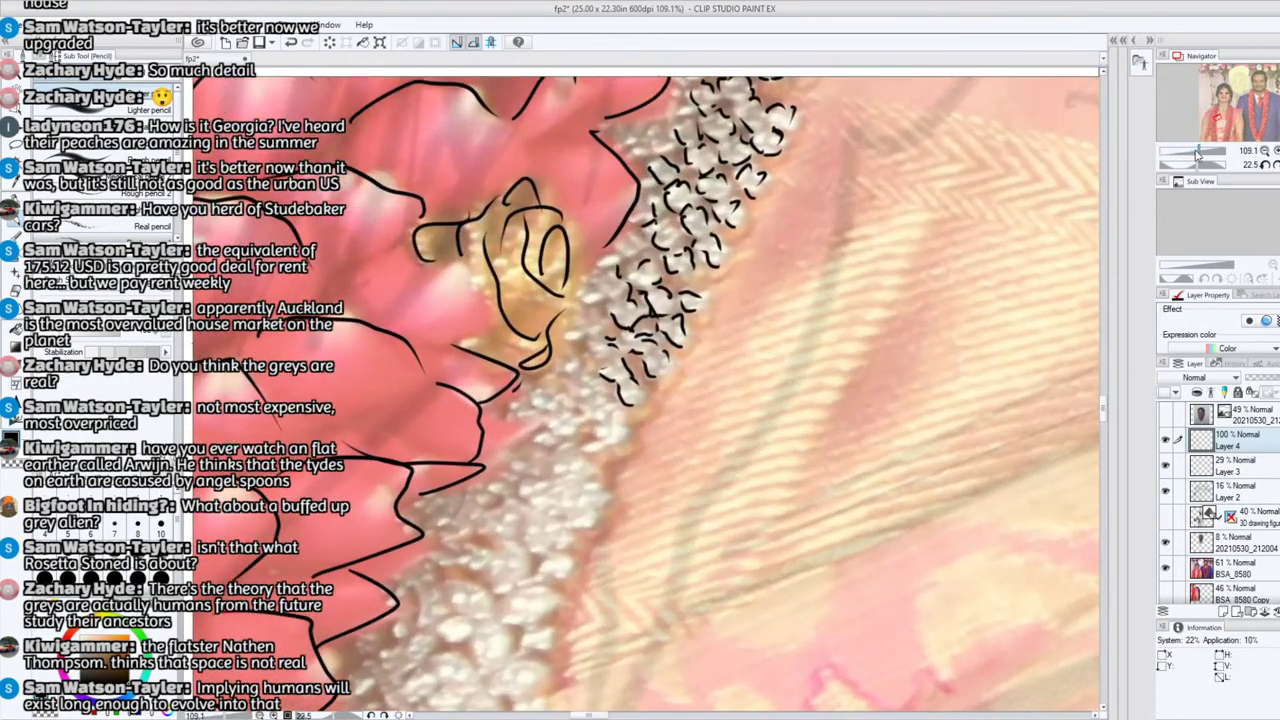
{"action": "mouse_move", "coordinate": [613, 429]}
{"action": "left_mouse_down"}
{"action": "mouse_move", "coordinate": [598, 440]}
{"action": "mouse_move", "coordinate": [610, 446]}
{"action": "mouse_move", "coordinate": [628, 432]}
{"action": "mouse_move", "coordinate": [590, 420]}
{"action": "mouse_move", "coordinate": [552, 442]}
{"action": "mouse_move", "coordinate": [600, 397]}
{"action": "mouse_move", "coordinate": [578, 340]}
{"action": "left_mouse_up"}
Step: Check the line art alone by hiding the BSA_8580 photo layer, and show the photo again
{"action": "left_click_drag", "start_coordinate": [1198, 150], "coordinate": [1183, 155]}
{"action": "left_click", "coordinate": [1166, 566]}
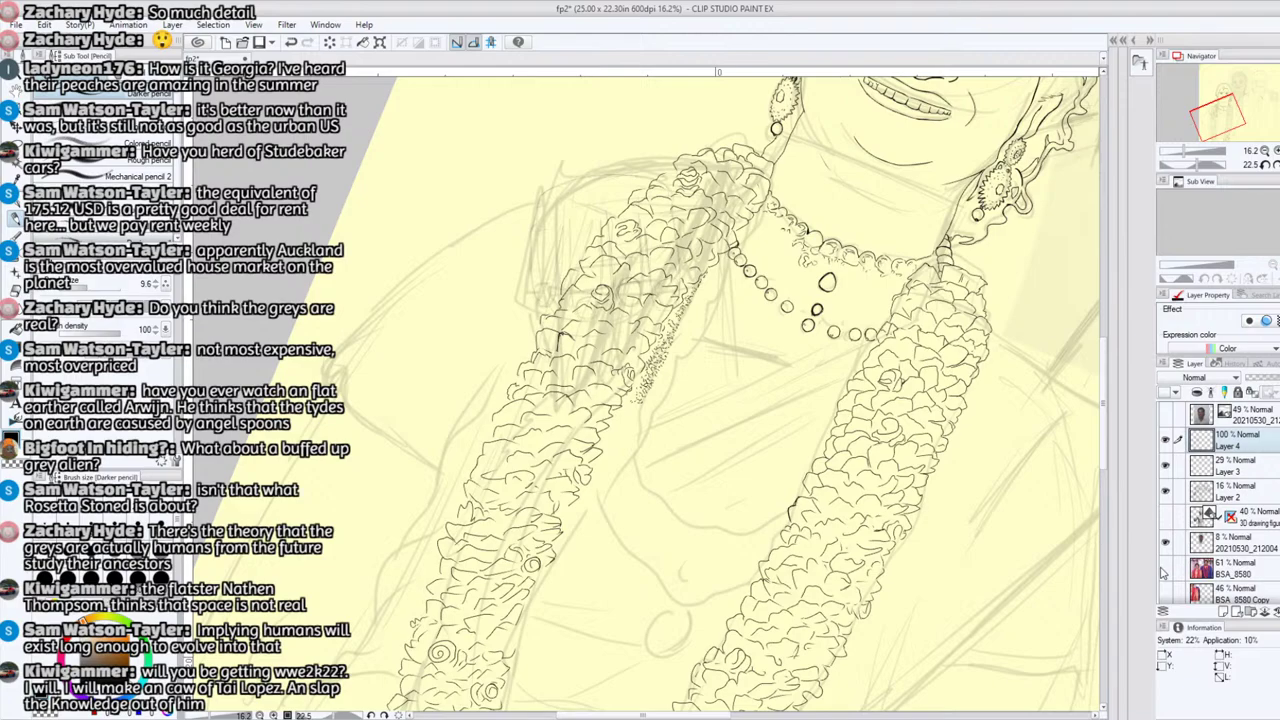
{"action": "left_click", "coordinate": [1166, 566]}
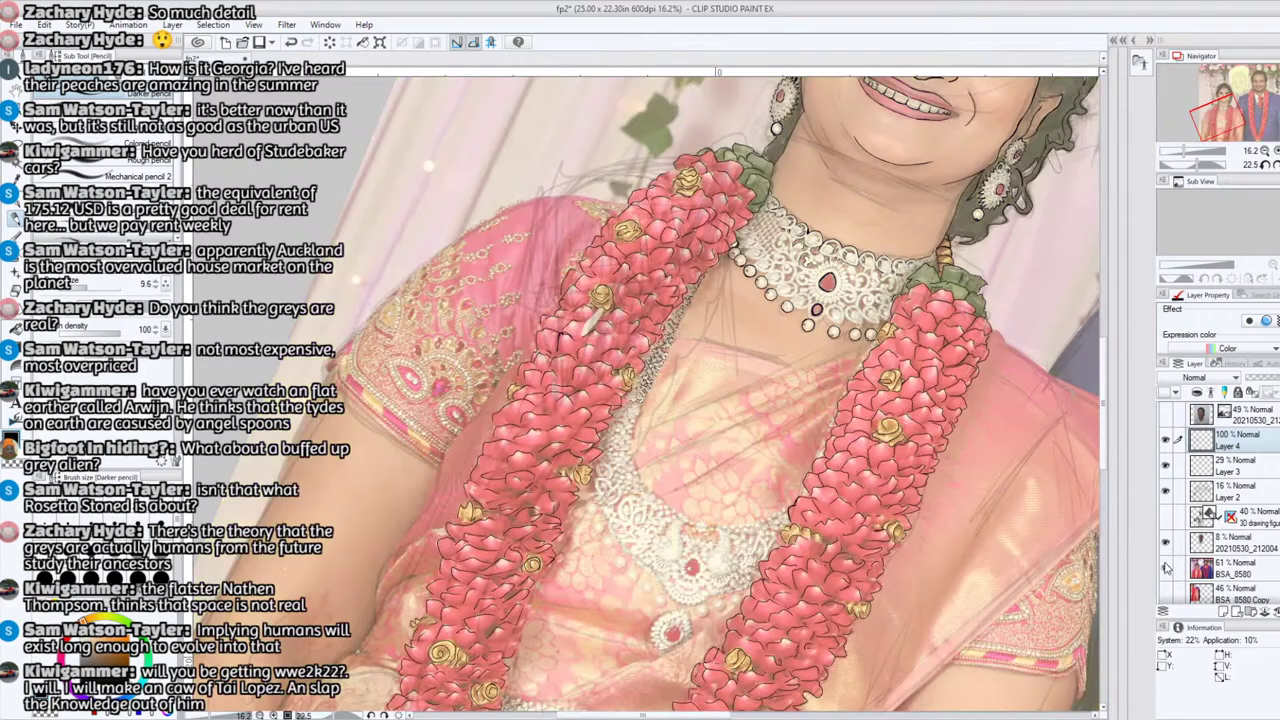
Step: Ink a row of short stitch marks along the start of the blouse's pink neckline edge, beside the beaded trim
{"action": "left_click_drag", "start_coordinate": [1184, 151], "coordinate": [1220, 118]}
{"action": "left_click", "coordinate": [1218, 119]}
{"action": "left_click_drag", "start_coordinate": [541, 298], "coordinate": [622, 302]}
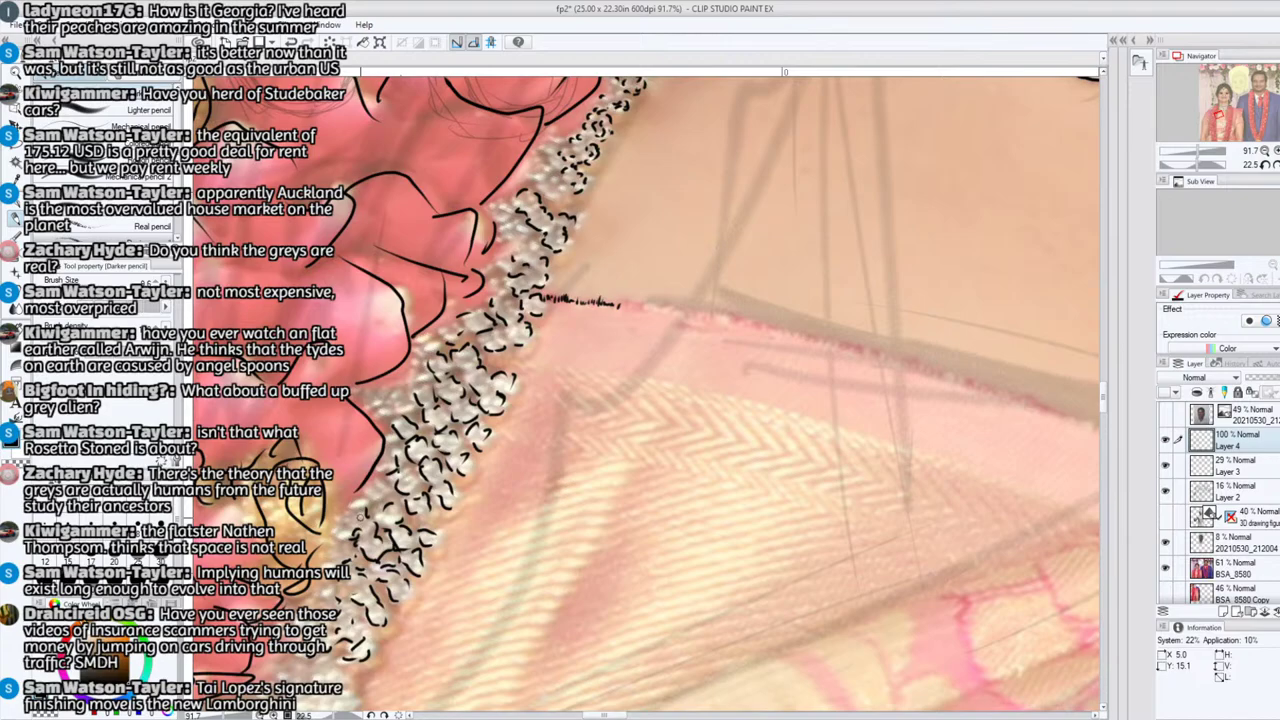
Step: Outline the trim's beads just below the gold rosebud, across the strand from the blouse side to the petals
{"action": "left_click_drag", "start_coordinate": [1217, 117], "coordinate": [1215, 113]}
{"action": "mouse_move", "coordinate": [547, 353]}
{"action": "left_mouse_down"}
{"action": "mouse_move", "coordinate": [532, 362]}
{"action": "mouse_move", "coordinate": [563, 370]}
{"action": "mouse_move", "coordinate": [562, 398]}
{"action": "mouse_move", "coordinate": [545, 405]}
{"action": "mouse_move", "coordinate": [549, 385]}
{"action": "mouse_move", "coordinate": [523, 375]}
{"action": "left_mouse_up"}
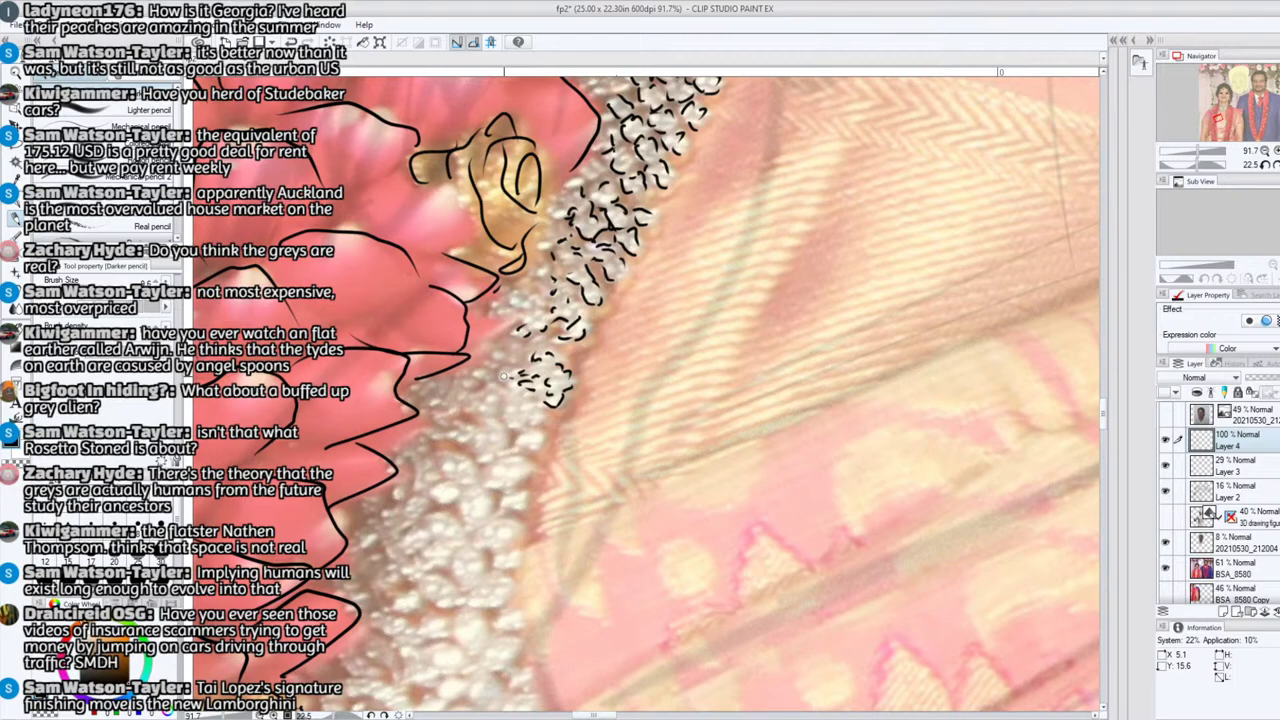
{"action": "mouse_move", "coordinate": [516, 373]}
{"action": "left_mouse_down"}
{"action": "mouse_move", "coordinate": [507, 378]}
{"action": "mouse_move", "coordinate": [523, 360]}
{"action": "mouse_move", "coordinate": [499, 361]}
{"action": "mouse_move", "coordinate": [468, 411]}
{"action": "mouse_move", "coordinate": [444, 404]}
{"action": "mouse_move", "coordinate": [458, 390]}
{"action": "mouse_move", "coordinate": [439, 426]}
{"action": "mouse_move", "coordinate": [478, 424]}
{"action": "mouse_move", "coordinate": [482, 398]}
{"action": "left_mouse_up"}
{"action": "mouse_move", "coordinate": [506, 442]}
{"action": "left_mouse_down"}
{"action": "mouse_move", "coordinate": [488, 412]}
{"action": "mouse_move", "coordinate": [538, 432]}
{"action": "mouse_move", "coordinate": [537, 420]}
{"action": "mouse_move", "coordinate": [524, 425]}
{"action": "mouse_move", "coordinate": [526, 403]}
{"action": "left_mouse_up"}
{"action": "left_click_drag", "start_coordinate": [534, 451], "coordinate": [512, 451]}
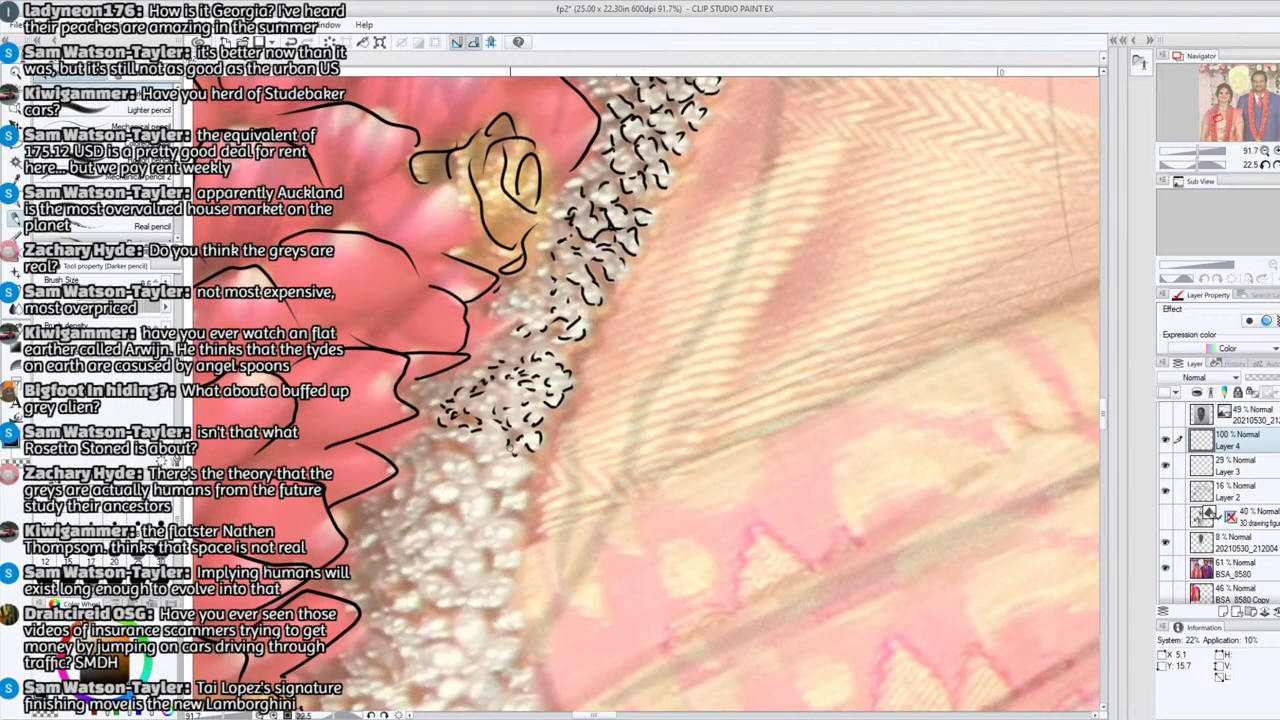
Step: Fill the widening part of the trim with small bead outlines, from the blouse edge across to the petal tips
{"action": "mouse_move", "coordinate": [480, 468]}
{"action": "left_mouse_down"}
{"action": "mouse_move", "coordinate": [502, 440]}
{"action": "mouse_move", "coordinate": [475, 452]}
{"action": "mouse_move", "coordinate": [434, 430]}
{"action": "mouse_move", "coordinate": [441, 454]}
{"action": "mouse_move", "coordinate": [472, 465]}
{"action": "mouse_move", "coordinate": [466, 481]}
{"action": "mouse_move", "coordinate": [446, 470]}
{"action": "mouse_move", "coordinate": [435, 492]}
{"action": "mouse_move", "coordinate": [448, 482]}
{"action": "mouse_move", "coordinate": [490, 502]}
{"action": "mouse_move", "coordinate": [492, 472]}
{"action": "mouse_move", "coordinate": [505, 501]}
{"action": "mouse_move", "coordinate": [477, 529]}
{"action": "mouse_move", "coordinate": [464, 516]}
{"action": "mouse_move", "coordinate": [482, 491]}
{"action": "mouse_move", "coordinate": [515, 517]}
{"action": "mouse_move", "coordinate": [520, 485]}
{"action": "left_mouse_up"}
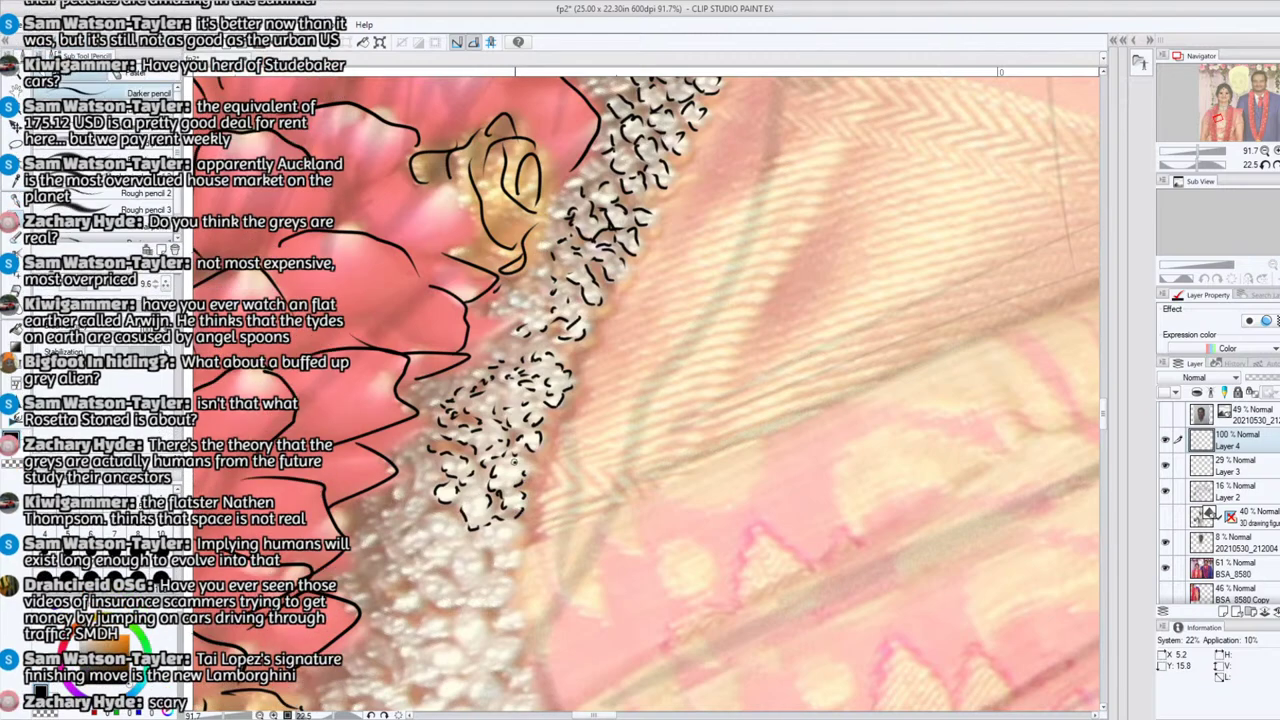
{"action": "left_click_drag", "start_coordinate": [416, 493], "coordinate": [406, 448]}
{"action": "left_click_drag", "start_coordinate": [452, 539], "coordinate": [450, 527]}
{"action": "mouse_move", "coordinate": [452, 514]}
{"action": "left_mouse_down"}
{"action": "mouse_move", "coordinate": [422, 538]}
{"action": "mouse_move", "coordinate": [436, 514]}
{"action": "mouse_move", "coordinate": [404, 513]}
{"action": "mouse_move", "coordinate": [395, 541]}
{"action": "mouse_move", "coordinate": [385, 516]}
{"action": "left_mouse_up"}
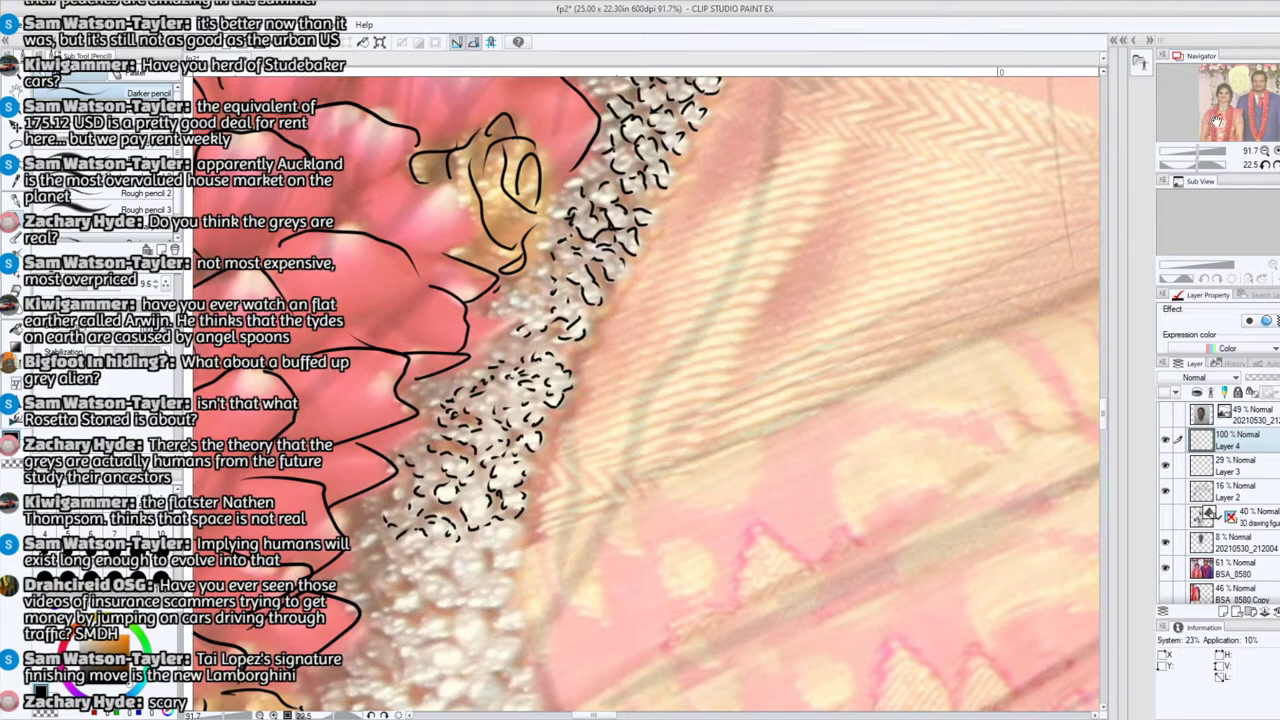
Step: Ink the remaining rows of small beads and the dashed border line closing the beaded section above the oval loops
{"action": "mouse_move", "coordinate": [393, 572]}
{"action": "left_mouse_down"}
{"action": "mouse_move", "coordinate": [563, 412]}
{"action": "mouse_move", "coordinate": [619, 426]}
{"action": "mouse_move", "coordinate": [652, 396]}
{"action": "mouse_move", "coordinate": [592, 388]}
{"action": "mouse_move", "coordinate": [600, 356]}
{"action": "left_mouse_up"}
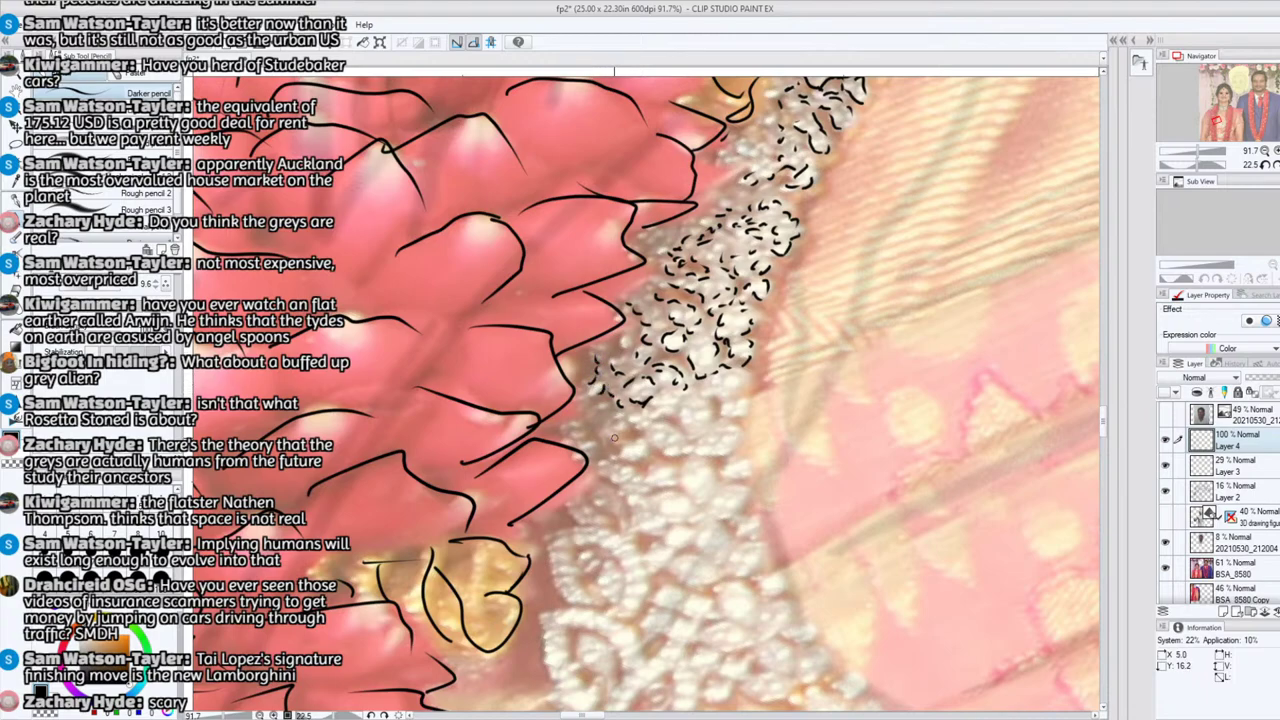
{"action": "mouse_move", "coordinate": [607, 426]}
{"action": "left_mouse_down"}
{"action": "mouse_move", "coordinate": [652, 425]}
{"action": "mouse_move", "coordinate": [677, 383]}
{"action": "mouse_move", "coordinate": [658, 403]}
{"action": "mouse_move", "coordinate": [709, 404]}
{"action": "mouse_move", "coordinate": [688, 431]}
{"action": "mouse_move", "coordinate": [682, 410]}
{"action": "mouse_move", "coordinate": [700, 448]}
{"action": "mouse_move", "coordinate": [700, 386]}
{"action": "left_mouse_up"}
{"action": "mouse_move", "coordinate": [732, 396]}
{"action": "left_mouse_down"}
{"action": "mouse_move", "coordinate": [720, 406]}
{"action": "mouse_move", "coordinate": [741, 390]}
{"action": "left_mouse_up"}
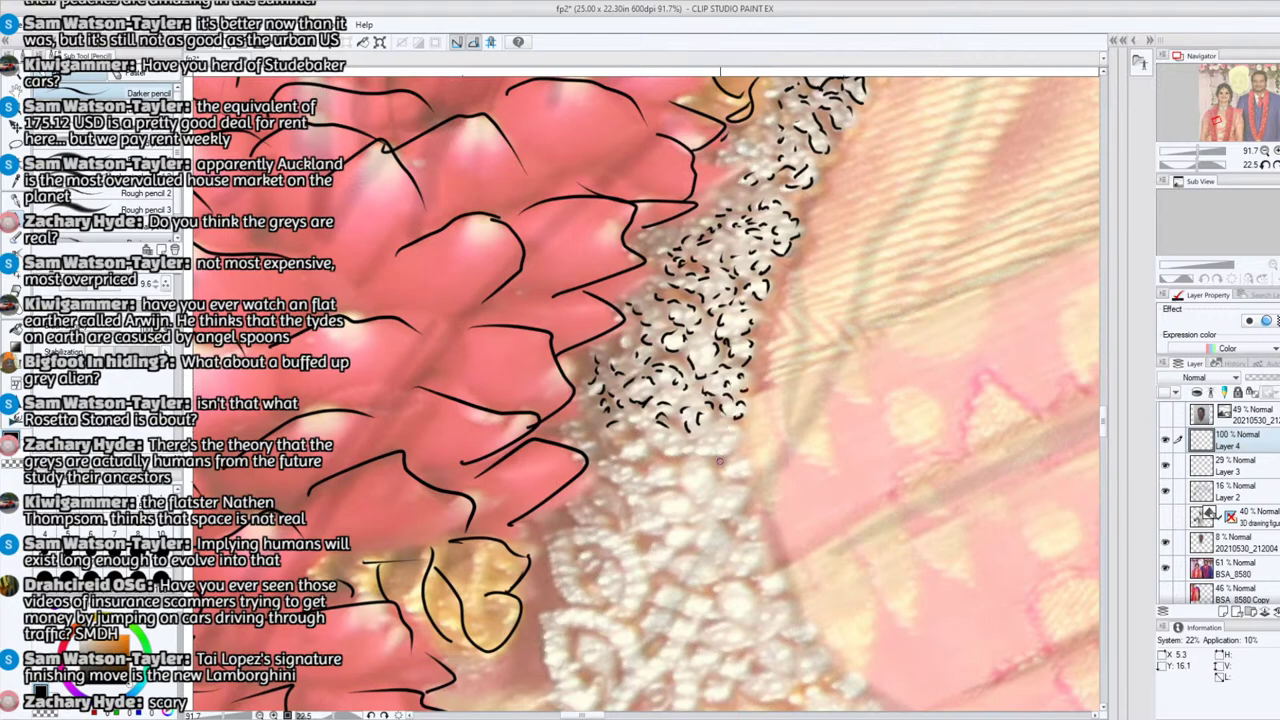
{"action": "mouse_move", "coordinate": [734, 438]}
{"action": "left_mouse_down"}
{"action": "mouse_move", "coordinate": [728, 452]}
{"action": "mouse_move", "coordinate": [663, 457]}
{"action": "left_mouse_up"}
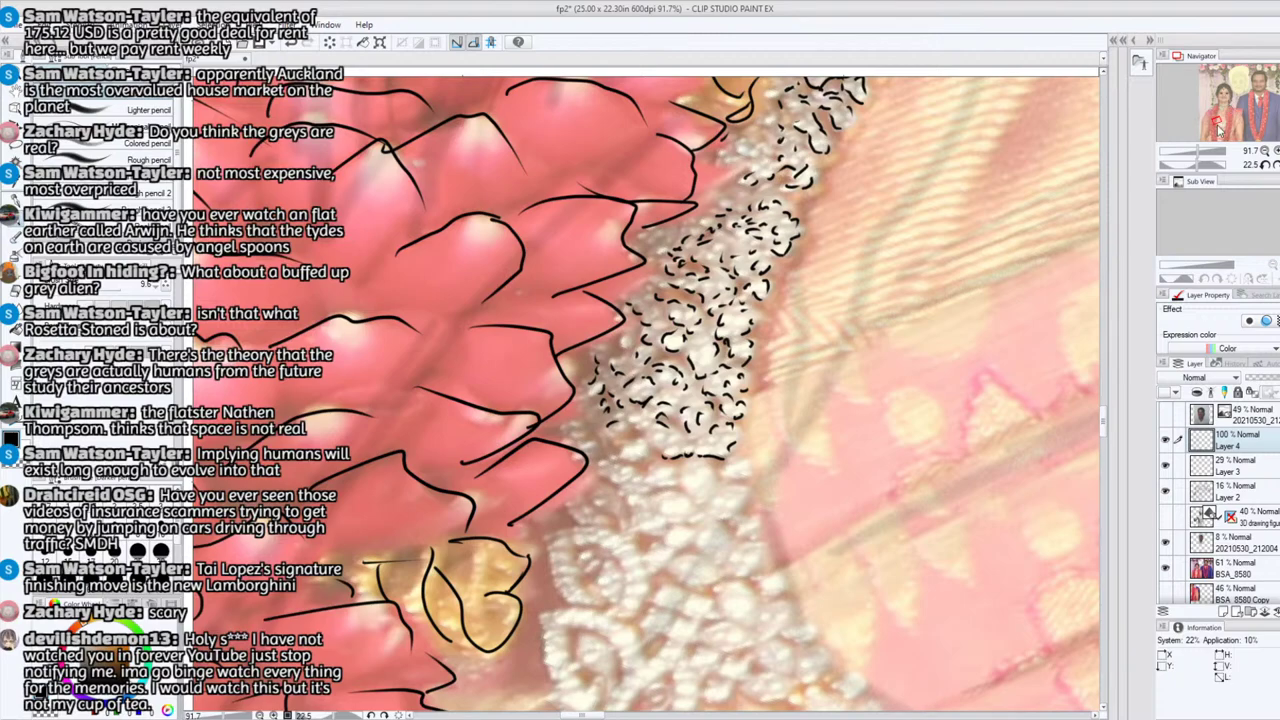
{"action": "left_click_drag", "start_coordinate": [1219, 128], "coordinate": [1218, 122]}
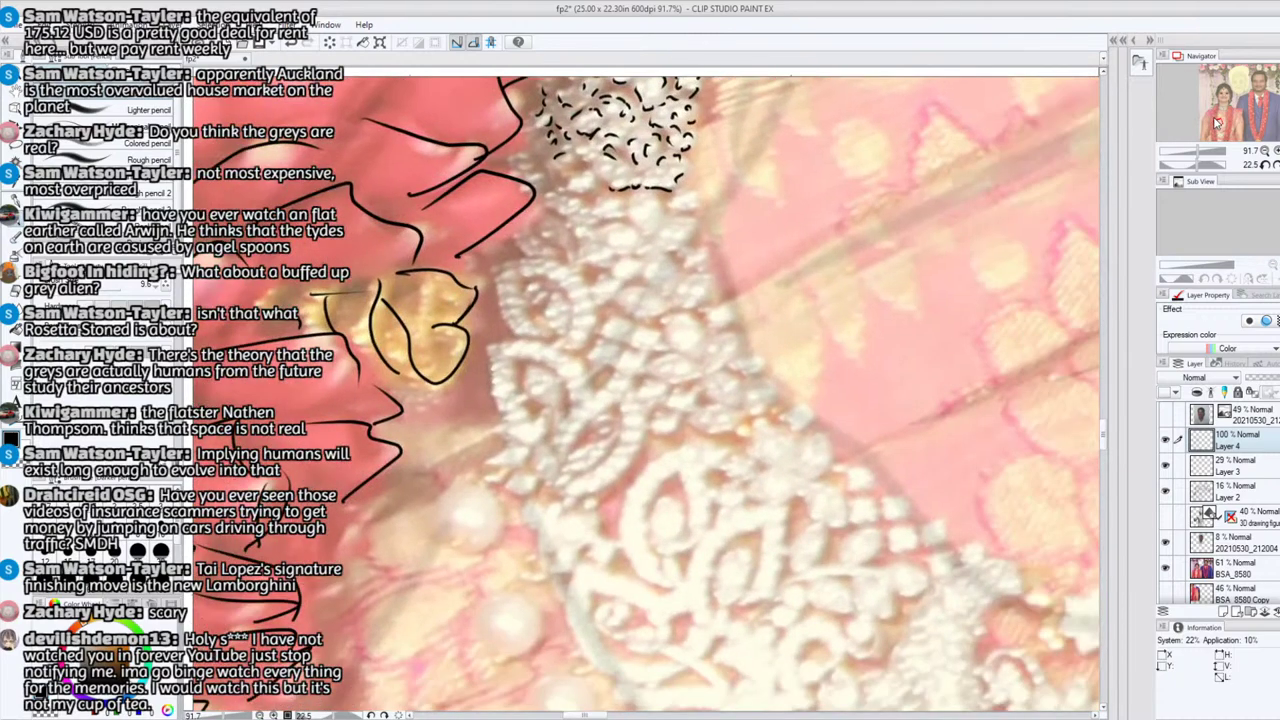
{"action": "mouse_move", "coordinate": [607, 187]}
{"action": "left_mouse_down"}
{"action": "mouse_move", "coordinate": [616, 182]}
{"action": "mouse_move", "coordinate": [583, 181]}
{"action": "mouse_move", "coordinate": [568, 214]}
{"action": "mouse_move", "coordinate": [516, 156]}
{"action": "mouse_move", "coordinate": [518, 172]}
{"action": "left_mouse_up"}
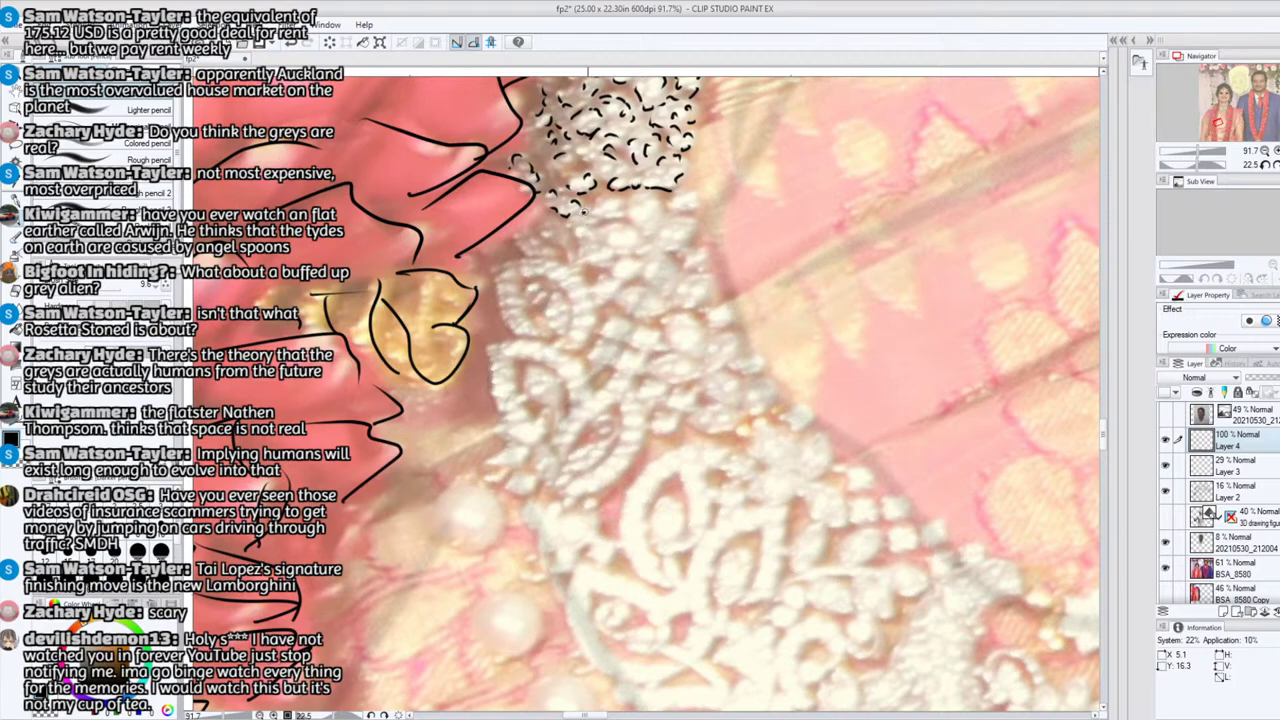
Step: Outline the first two oval beaded loops below the border line, including the bead details inside them
{"action": "mouse_move", "coordinate": [584, 212]}
{"action": "left_mouse_down"}
{"action": "mouse_move", "coordinate": [648, 196]}
{"action": "mouse_move", "coordinate": [670, 204]}
{"action": "mouse_move", "coordinate": [666, 218]}
{"action": "mouse_move", "coordinate": [690, 212]}
{"action": "mouse_move", "coordinate": [692, 196]}
{"action": "mouse_move", "coordinate": [659, 203]}
{"action": "mouse_move", "coordinate": [645, 227]}
{"action": "mouse_move", "coordinate": [572, 218]}
{"action": "mouse_move", "coordinate": [576, 262]}
{"action": "mouse_move", "coordinate": [576, 250]}
{"action": "mouse_move", "coordinate": [530, 236]}
{"action": "mouse_move", "coordinate": [522, 256]}
{"action": "mouse_move", "coordinate": [552, 256]}
{"action": "mouse_move", "coordinate": [587, 292]}
{"action": "mouse_move", "coordinate": [593, 325]}
{"action": "mouse_move", "coordinate": [577, 352]}
{"action": "mouse_move", "coordinate": [568, 296]}
{"action": "mouse_move", "coordinate": [550, 276]}
{"action": "mouse_move", "coordinate": [528, 273]}
{"action": "mouse_move", "coordinate": [521, 291]}
{"action": "mouse_move", "coordinate": [516, 308]}
{"action": "mouse_move", "coordinate": [542, 330]}
{"action": "mouse_move", "coordinate": [526, 338]}
{"action": "mouse_move", "coordinate": [496, 272]}
{"action": "mouse_move", "coordinate": [522, 258]}
{"action": "mouse_move", "coordinate": [537, 304]}
{"action": "mouse_move", "coordinate": [555, 302]}
{"action": "mouse_move", "coordinate": [563, 327]}
{"action": "mouse_move", "coordinate": [567, 304]}
{"action": "left_mouse_up"}
{"action": "mouse_move", "coordinate": [506, 360]}
{"action": "left_mouse_down"}
{"action": "mouse_move", "coordinate": [563, 381]}
{"action": "mouse_move", "coordinate": [568, 406]}
{"action": "mouse_move", "coordinate": [533, 421]}
{"action": "mouse_move", "coordinate": [512, 358]}
{"action": "left_mouse_up"}
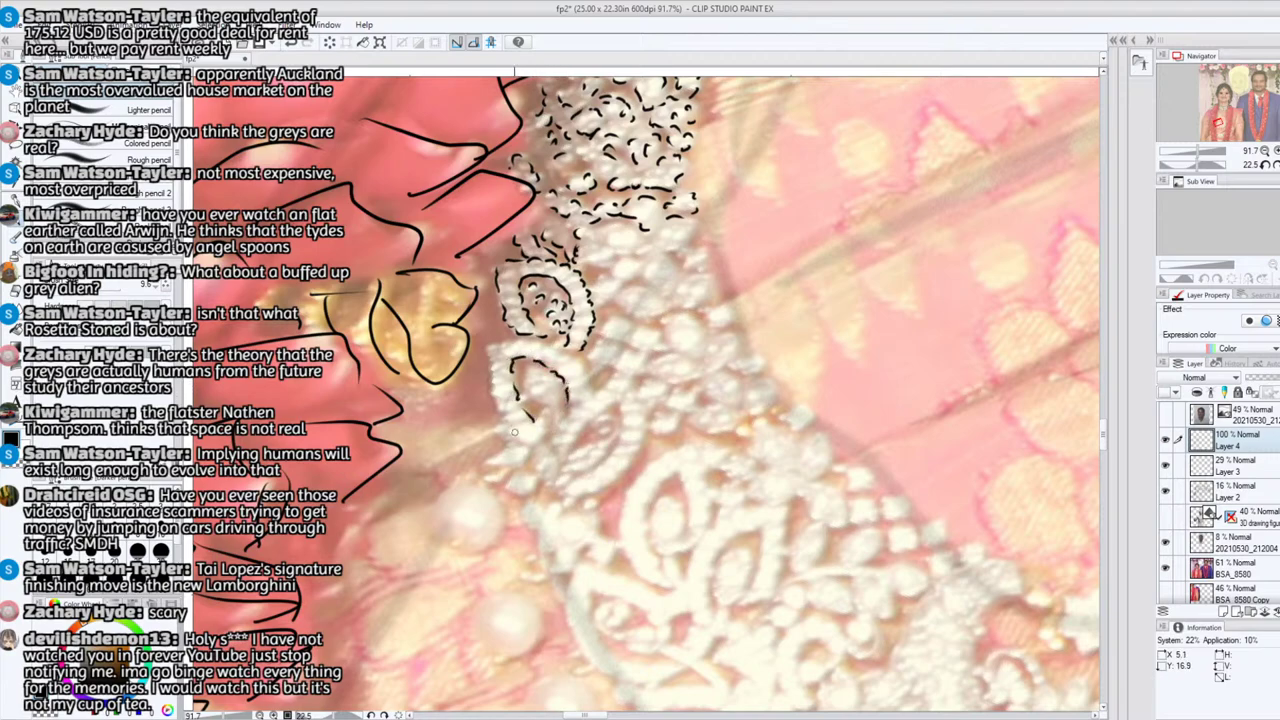
{"action": "left_click_drag", "start_coordinate": [507, 432], "coordinate": [501, 416]}
{"action": "mouse_move", "coordinate": [498, 410]}
{"action": "left_mouse_down"}
{"action": "mouse_move", "coordinate": [497, 340]}
{"action": "mouse_move", "coordinate": [565, 353]}
{"action": "left_mouse_up"}
Step: Outline the small square stones set in a lattice beside the two oval loops
{"action": "mouse_move", "coordinate": [592, 378]}
{"action": "left_mouse_down"}
{"action": "mouse_move", "coordinate": [595, 342]}
{"action": "mouse_move", "coordinate": [617, 346]}
{"action": "mouse_move", "coordinate": [607, 363]}
{"action": "mouse_move", "coordinate": [618, 351]}
{"action": "mouse_move", "coordinate": [599, 326]}
{"action": "mouse_move", "coordinate": [613, 318]}
{"action": "mouse_move", "coordinate": [626, 342]}
{"action": "mouse_move", "coordinate": [637, 328]}
{"action": "mouse_move", "coordinate": [655, 346]}
{"action": "mouse_move", "coordinate": [626, 354]}
{"action": "mouse_move", "coordinate": [642, 363]}
{"action": "mouse_move", "coordinate": [616, 386]}
{"action": "left_mouse_up"}
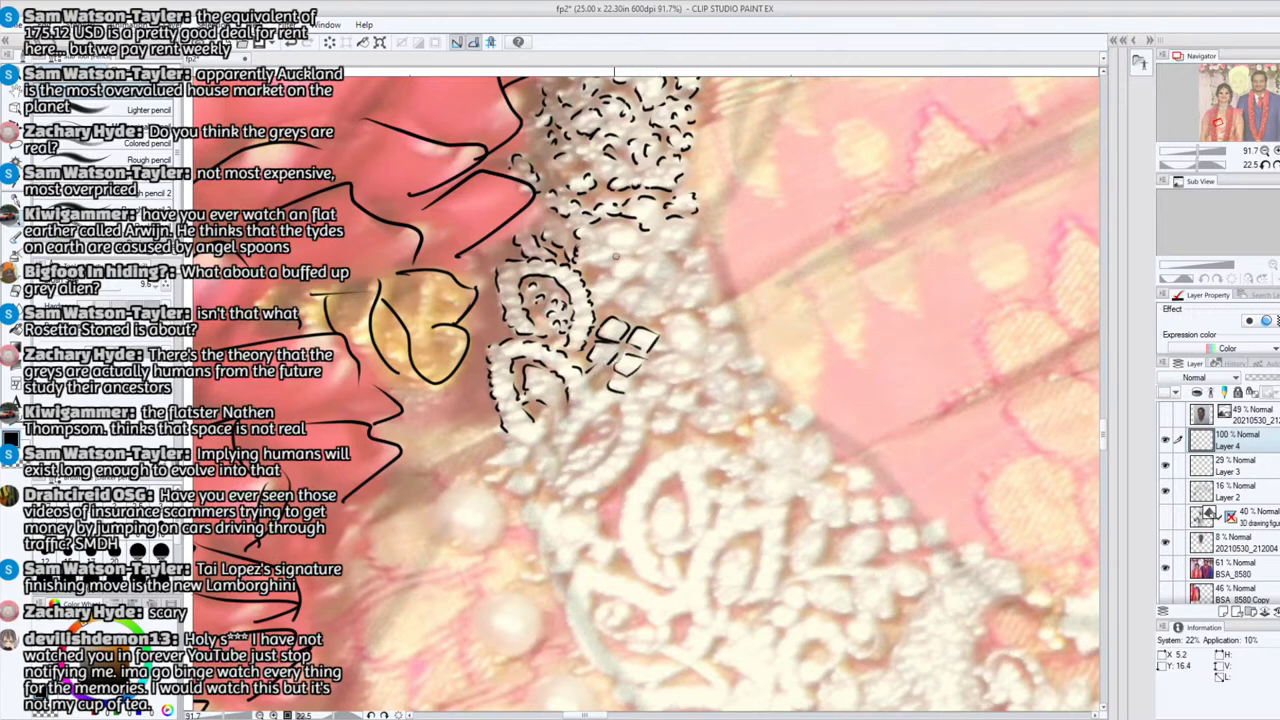
{"action": "mouse_move", "coordinate": [607, 300]}
{"action": "left_mouse_down"}
{"action": "mouse_move", "coordinate": [625, 258]}
{"action": "mouse_move", "coordinate": [640, 270]}
{"action": "mouse_move", "coordinate": [599, 264]}
{"action": "mouse_move", "coordinate": [616, 253]}
{"action": "mouse_move", "coordinate": [601, 244]}
{"action": "left_mouse_up"}
{"action": "mouse_move", "coordinate": [602, 265]}
{"action": "left_mouse_down"}
{"action": "mouse_move", "coordinate": [592, 257]}
{"action": "mouse_move", "coordinate": [606, 236]}
{"action": "mouse_move", "coordinate": [632, 238]}
{"action": "left_mouse_up"}
{"action": "mouse_move", "coordinate": [632, 238]}
{"action": "left_mouse_down"}
{"action": "mouse_move", "coordinate": [660, 250]}
{"action": "mouse_move", "coordinate": [646, 282]}
{"action": "mouse_move", "coordinate": [650, 262]}
{"action": "mouse_move", "coordinate": [661, 270]}
{"action": "mouse_move", "coordinate": [621, 302]}
{"action": "mouse_move", "coordinate": [637, 296]}
{"action": "mouse_move", "coordinate": [634, 316]}
{"action": "mouse_move", "coordinate": [642, 302]}
{"action": "mouse_move", "coordinate": [642, 320]}
{"action": "mouse_move", "coordinate": [657, 289]}
{"action": "left_mouse_up"}
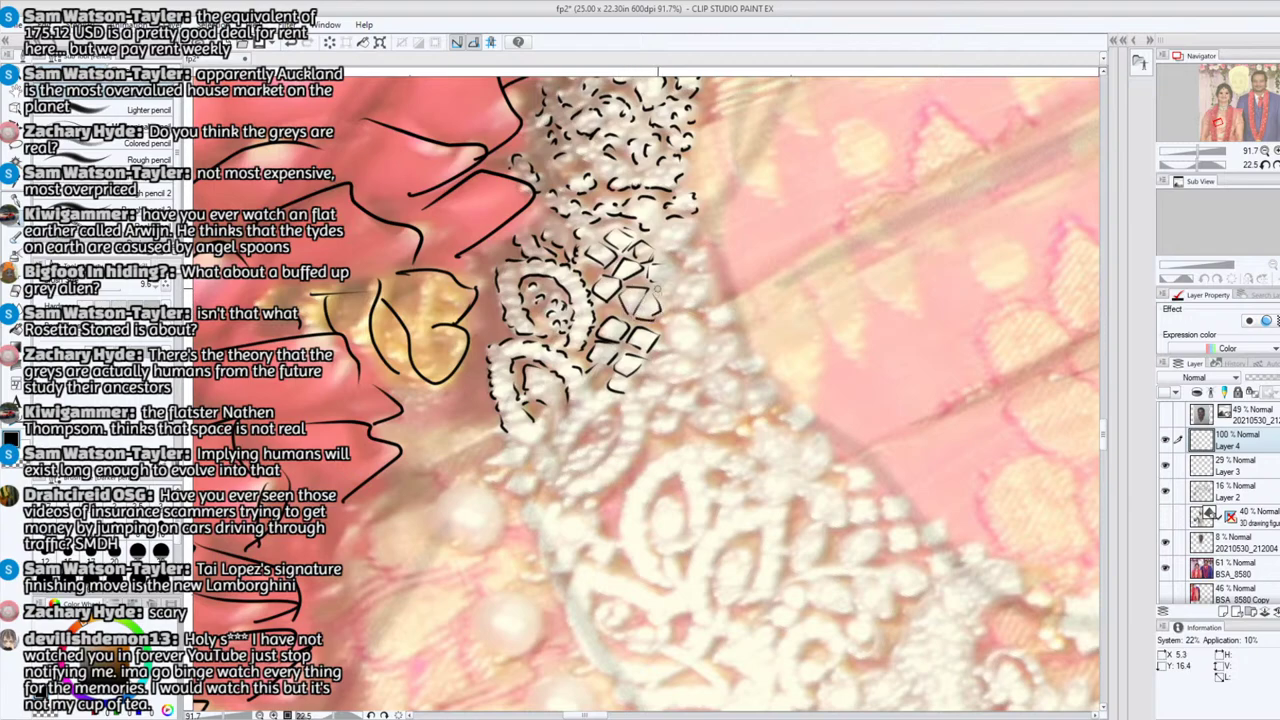
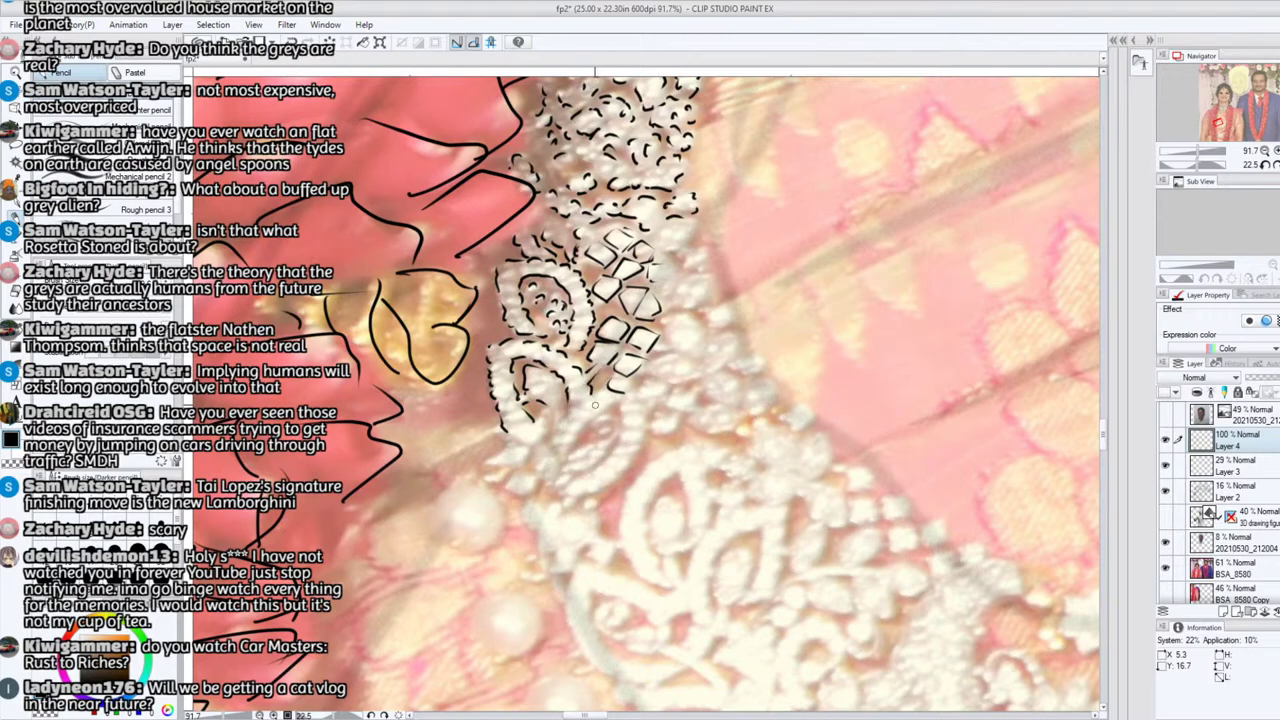
Step: Outline the third oval beaded loop and the larger faceted stones beside and beneath the square lattice
{"action": "mouse_move", "coordinate": [595, 406]}
{"action": "left_mouse_down"}
{"action": "mouse_move", "coordinate": [606, 412]}
{"action": "mouse_move", "coordinate": [578, 440]}
{"action": "mouse_move", "coordinate": [564, 426]}
{"action": "mouse_move", "coordinate": [575, 412]}
{"action": "mouse_move", "coordinate": [556, 466]}
{"action": "mouse_move", "coordinate": [542, 436]}
{"action": "mouse_move", "coordinate": [522, 448]}
{"action": "mouse_move", "coordinate": [586, 475]}
{"action": "mouse_move", "coordinate": [637, 394]}
{"action": "mouse_move", "coordinate": [634, 456]}
{"action": "mouse_move", "coordinate": [574, 500]}
{"action": "mouse_move", "coordinate": [558, 472]}
{"action": "mouse_move", "coordinate": [582, 460]}
{"action": "left_mouse_up"}
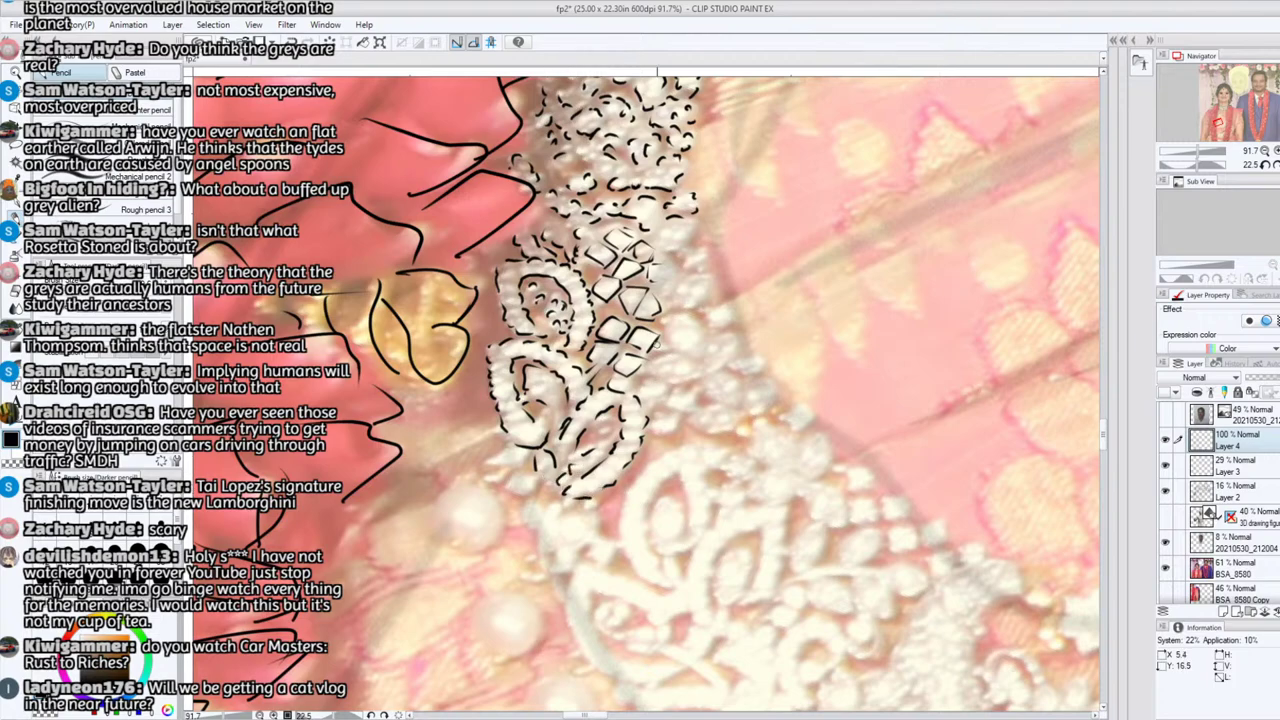
{"action": "mouse_move", "coordinate": [676, 382]}
{"action": "left_mouse_down"}
{"action": "mouse_move", "coordinate": [667, 357]}
{"action": "mouse_move", "coordinate": [679, 381]}
{"action": "mouse_move", "coordinate": [698, 373]}
{"action": "mouse_move", "coordinate": [676, 354]}
{"action": "mouse_move", "coordinate": [667, 314]}
{"action": "mouse_move", "coordinate": [686, 315]}
{"action": "mouse_move", "coordinate": [700, 350]}
{"action": "left_mouse_up"}
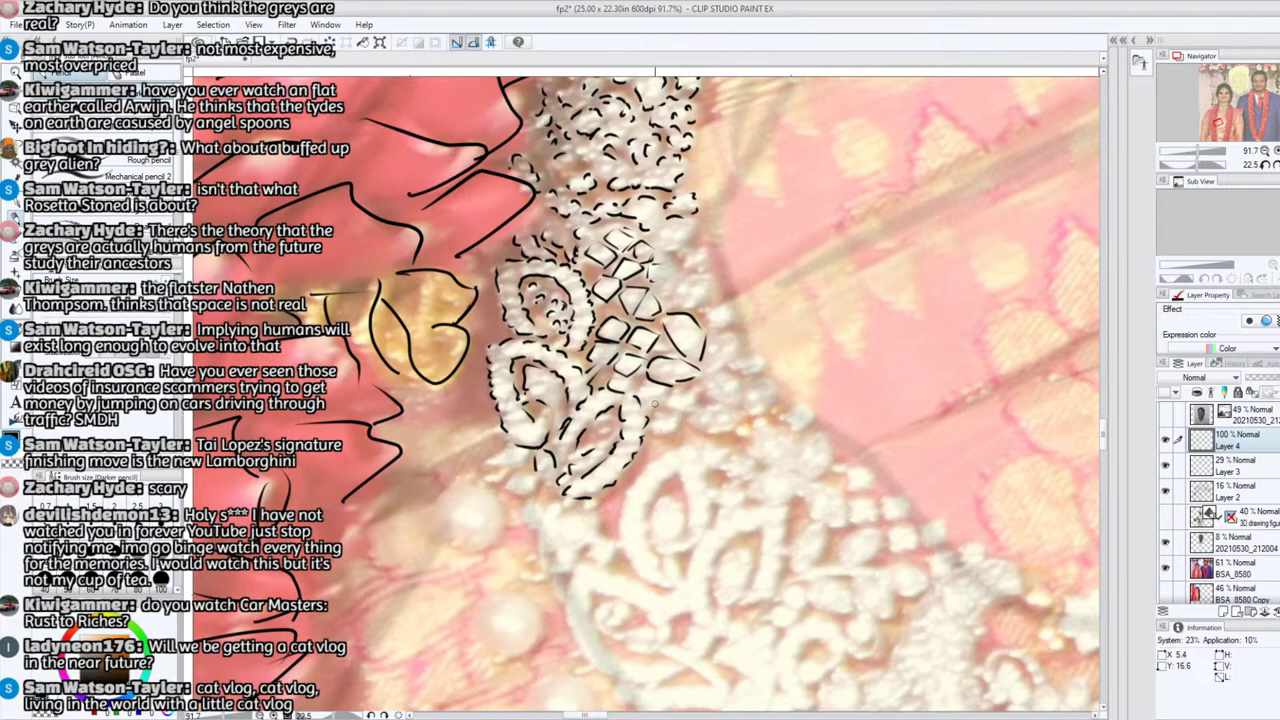
{"action": "mouse_move", "coordinate": [658, 424]}
{"action": "left_mouse_down"}
{"action": "mouse_move", "coordinate": [675, 424]}
{"action": "mouse_move", "coordinate": [665, 408]}
{"action": "left_mouse_up"}
{"action": "mouse_move", "coordinate": [666, 410]}
{"action": "left_mouse_down"}
{"action": "mouse_move", "coordinate": [689, 414]}
{"action": "mouse_move", "coordinate": [694, 391]}
{"action": "mouse_move", "coordinate": [676, 390]}
{"action": "mouse_move", "coordinate": [701, 390]}
{"action": "left_mouse_up"}
Step: Outline the column of angular stones along the necklace's outer edge, next to the pink patterned blouse fabric
{"action": "mouse_move", "coordinate": [842, 328]}
{"action": "left_mouse_down"}
{"action": "mouse_move", "coordinate": [878, 366]}
{"action": "mouse_move", "coordinate": [835, 338]}
{"action": "mouse_move", "coordinate": [846, 374]}
{"action": "left_mouse_up"}
{"action": "key", "text": "e"}
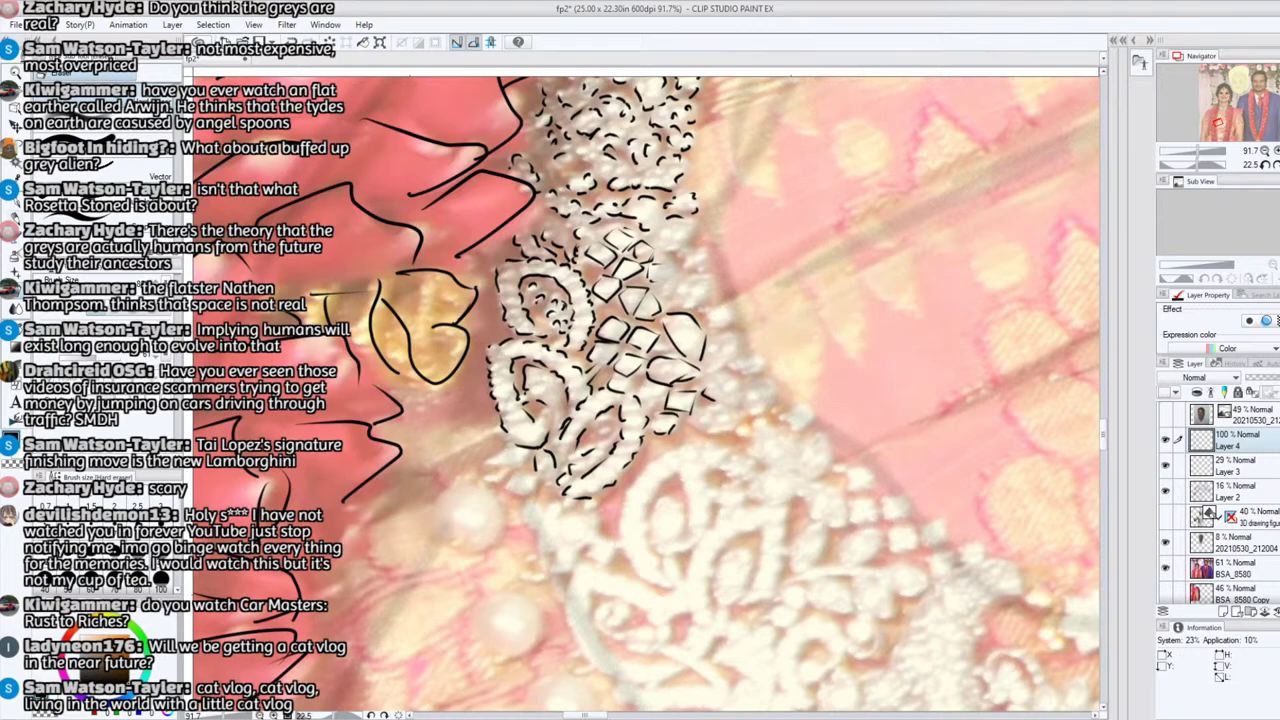
{"action": "key", "text": "p"}
{"action": "mouse_move", "coordinate": [729, 355]}
{"action": "left_mouse_down"}
{"action": "mouse_move", "coordinate": [724, 301]}
{"action": "mouse_move", "coordinate": [694, 307]}
{"action": "mouse_move", "coordinate": [711, 286]}
{"action": "mouse_move", "coordinate": [704, 273]}
{"action": "mouse_move", "coordinate": [670, 295]}
{"action": "mouse_move", "coordinate": [698, 238]}
{"action": "mouse_move", "coordinate": [708, 255]}
{"action": "mouse_move", "coordinate": [699, 271]}
{"action": "mouse_move", "coordinate": [707, 250]}
{"action": "mouse_move", "coordinate": [670, 255]}
{"action": "mouse_move", "coordinate": [691, 245]}
{"action": "mouse_move", "coordinate": [693, 212]}
{"action": "mouse_move", "coordinate": [662, 223]}
{"action": "mouse_move", "coordinate": [676, 251]}
{"action": "left_mouse_up"}
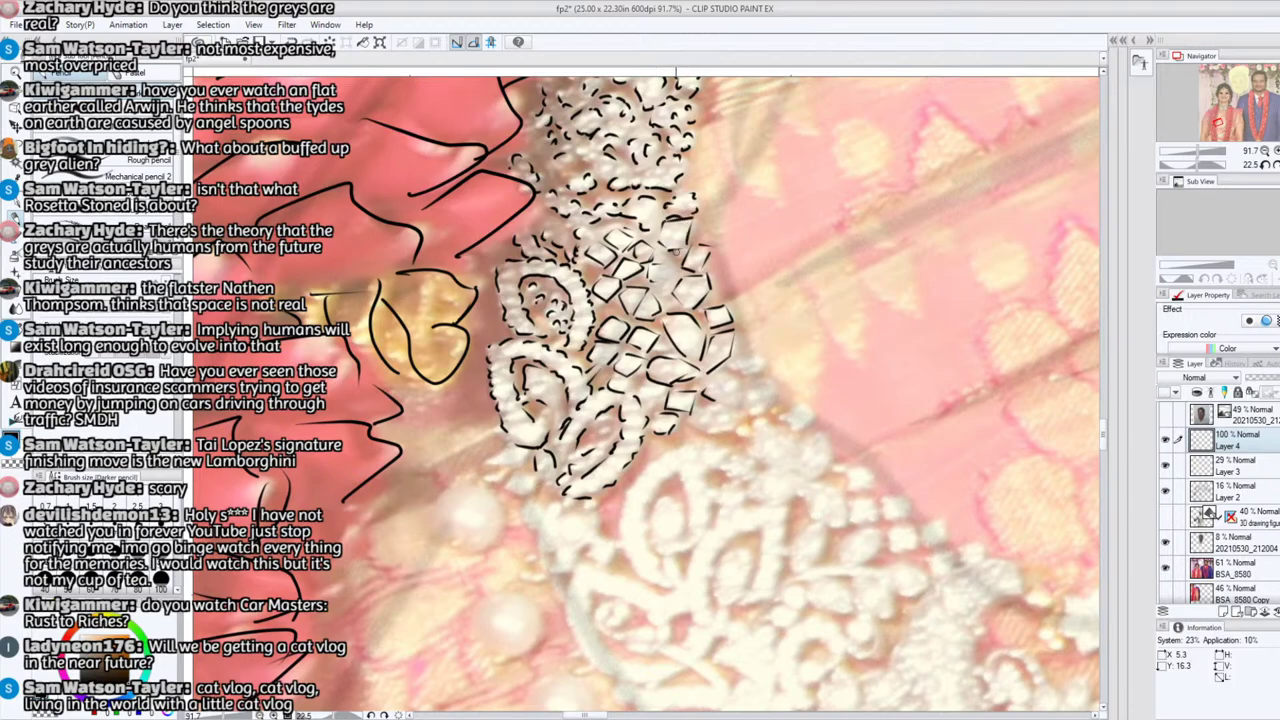
Step: Review the whole bride's line art with the BSA_8580 photo layer hidden, and restore the photo
{"action": "left_click_drag", "start_coordinate": [1197, 150], "coordinate": [1182, 155]}
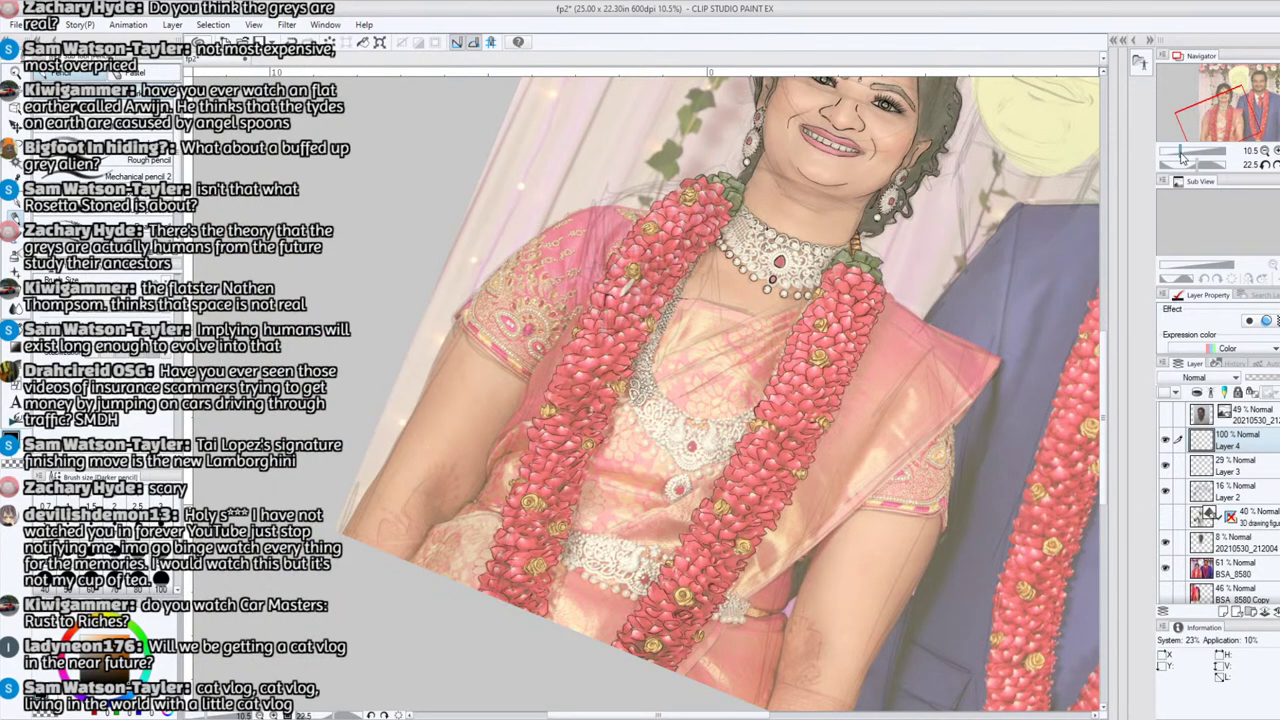
{"action": "left_click_drag", "start_coordinate": [1156, 565], "coordinate": [1159, 566]}
{"action": "left_click", "coordinate": [1166, 567]}
{"action": "left_click", "coordinate": [1167, 568]}
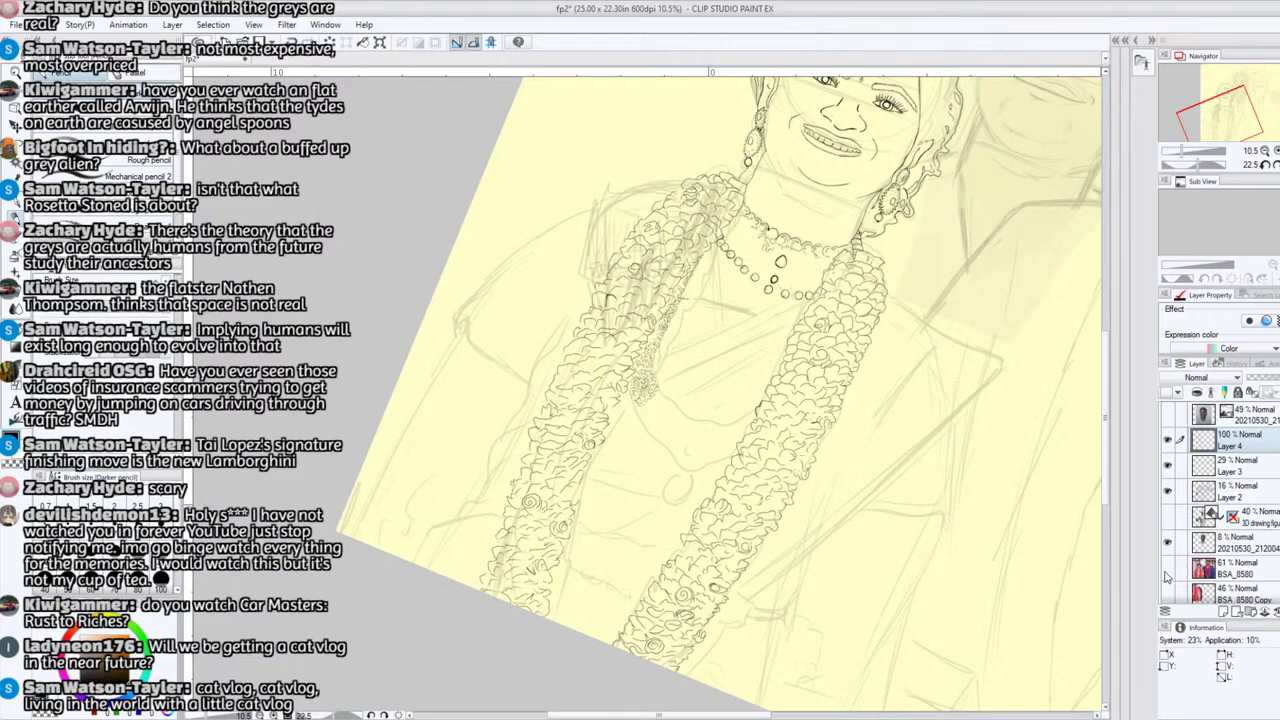
{"action": "left_click", "coordinate": [1167, 568]}
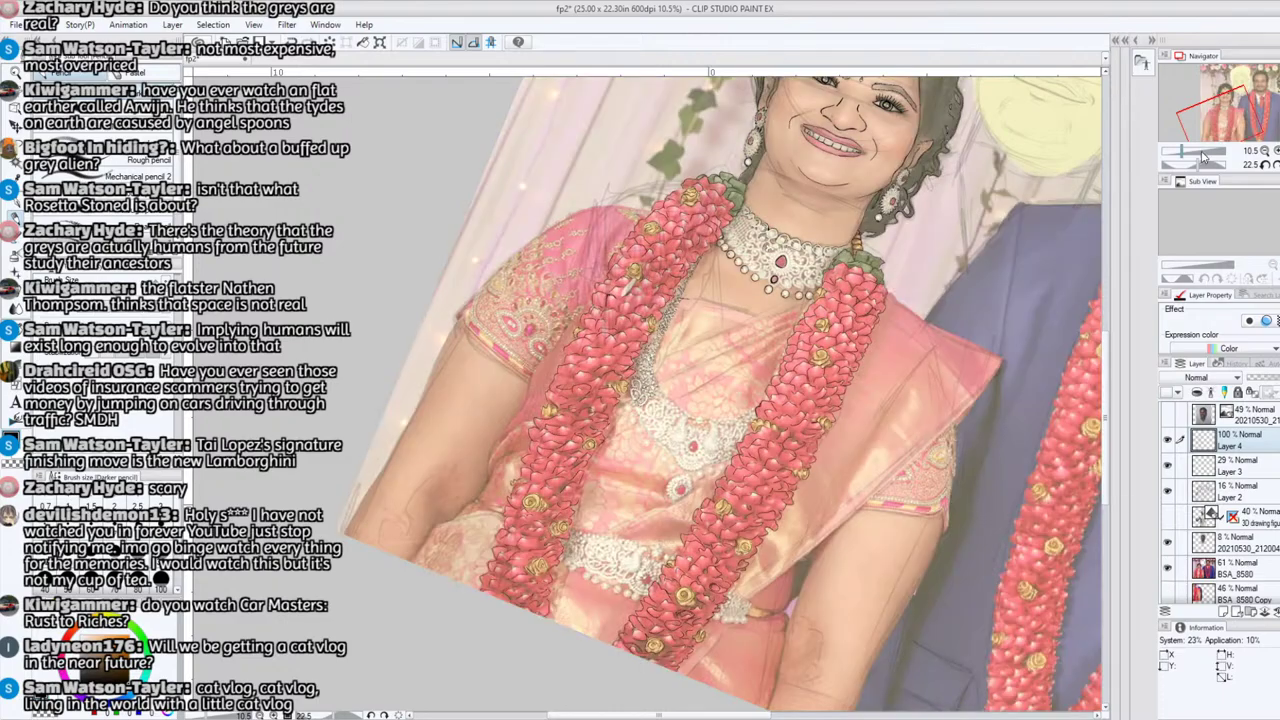
Step: Outline the small stones at the lower outer corner of the faceted cluster, just above the large lace scrolls
{"action": "left_click_drag", "start_coordinate": [1186, 156], "coordinate": [1197, 151]}
{"action": "left_click_drag", "start_coordinate": [694, 396], "coordinate": [716, 403]}
{"action": "mouse_move", "coordinate": [716, 403]}
{"action": "left_mouse_down"}
{"action": "mouse_move", "coordinate": [719, 383]}
{"action": "mouse_move", "coordinate": [704, 380]}
{"action": "mouse_move", "coordinate": [732, 374]}
{"action": "left_mouse_up"}
{"action": "mouse_move", "coordinate": [732, 374]}
{"action": "left_mouse_down"}
{"action": "mouse_move", "coordinate": [707, 368]}
{"action": "mouse_move", "coordinate": [704, 423]}
{"action": "mouse_move", "coordinate": [742, 395]}
{"action": "mouse_move", "coordinate": [727, 386]}
{"action": "left_mouse_up"}
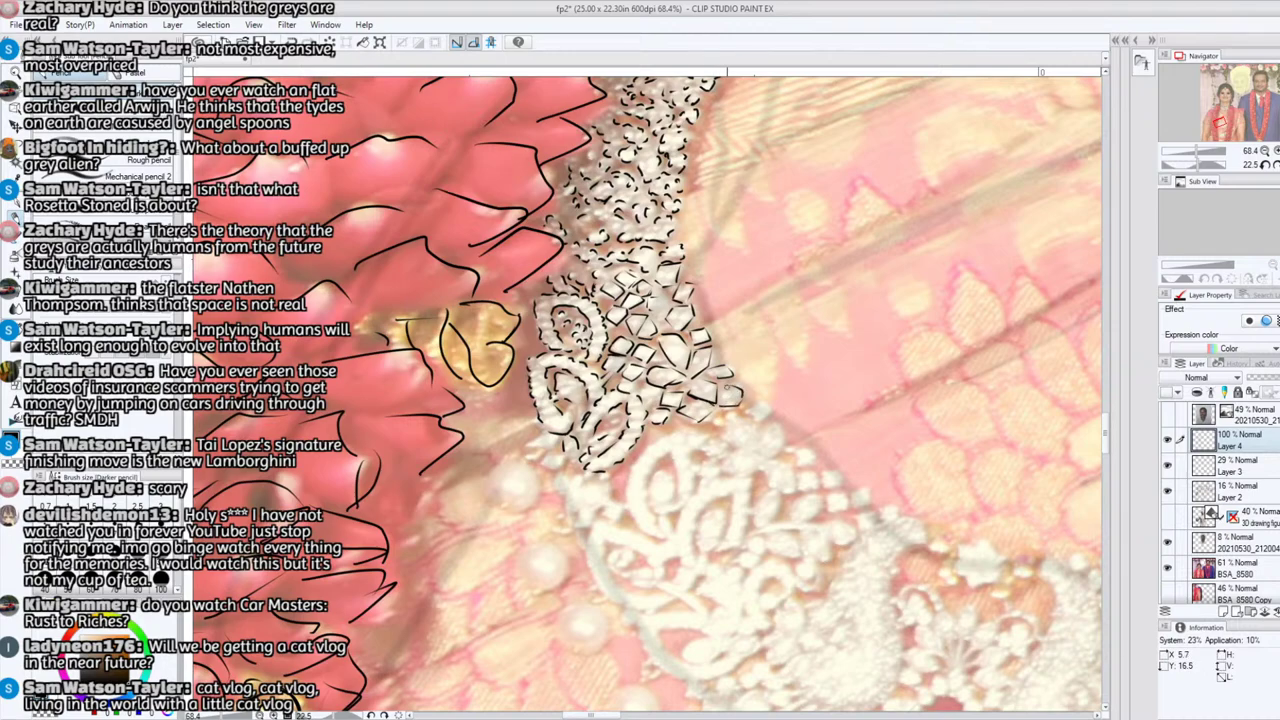
{"action": "mouse_move", "coordinate": [652, 508]}
{"action": "left_mouse_down"}
{"action": "mouse_move", "coordinate": [670, 479]}
{"action": "mouse_move", "coordinate": [661, 501]}
{"action": "mouse_move", "coordinate": [646, 500]}
{"action": "mouse_move", "coordinate": [645, 472]}
{"action": "mouse_move", "coordinate": [670, 459]}
{"action": "mouse_move", "coordinate": [668, 500]}
{"action": "mouse_move", "coordinate": [646, 526]}
{"action": "mouse_move", "coordinate": [655, 534]}
{"action": "mouse_move", "coordinate": [630, 516]}
{"action": "mouse_move", "coordinate": [629, 477]}
{"action": "mouse_move", "coordinate": [666, 433]}
{"action": "mouse_move", "coordinate": [660, 443]}
{"action": "mouse_move", "coordinate": [686, 441]}
{"action": "mouse_move", "coordinate": [694, 514]}
{"action": "mouse_move", "coordinate": [674, 548]}
{"action": "mouse_move", "coordinate": [692, 491]}
{"action": "left_mouse_up"}
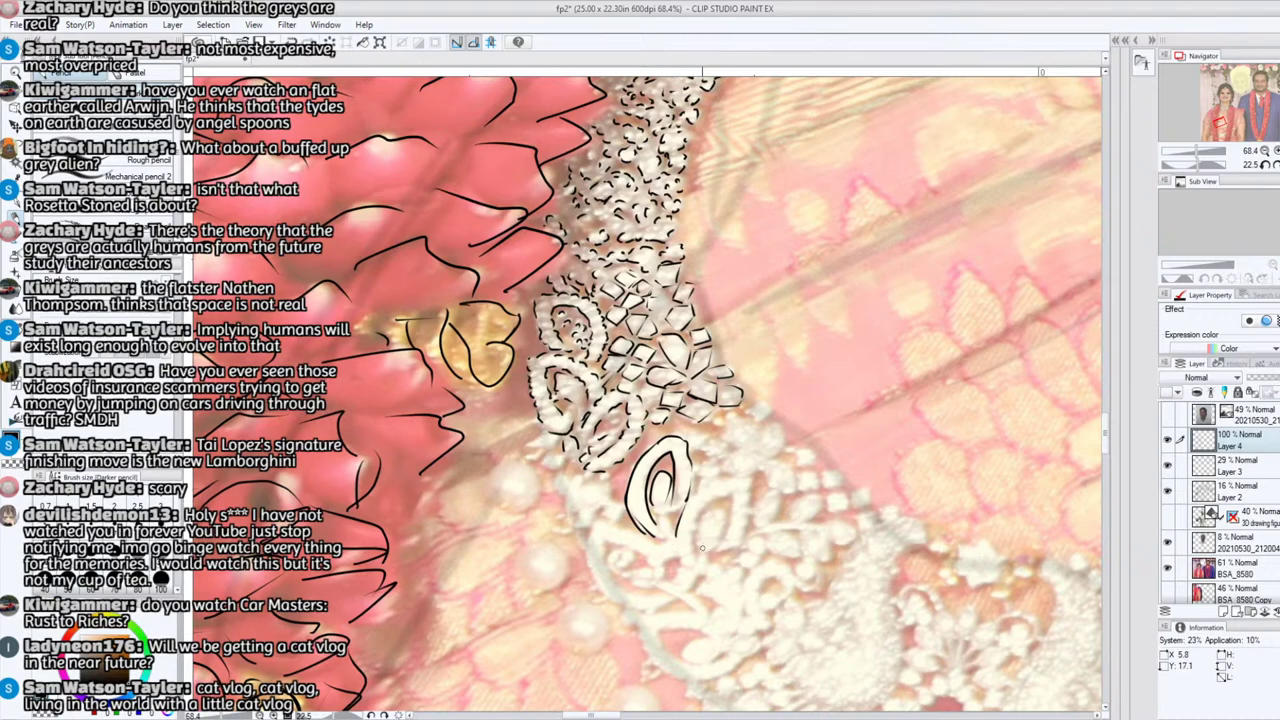
{"action": "mouse_move", "coordinate": [702, 548]}
{"action": "left_mouse_down"}
{"action": "mouse_move", "coordinate": [702, 512]}
{"action": "mouse_move", "coordinate": [717, 512]}
{"action": "mouse_move", "coordinate": [718, 546]}
{"action": "mouse_move", "coordinate": [730, 495]}
{"action": "mouse_move", "coordinate": [699, 512]}
{"action": "mouse_move", "coordinate": [697, 547]}
{"action": "mouse_move", "coordinate": [699, 496]}
{"action": "mouse_move", "coordinate": [683, 510]}
{"action": "mouse_move", "coordinate": [715, 481]}
{"action": "mouse_move", "coordinate": [747, 478]}
{"action": "mouse_move", "coordinate": [728, 552]}
{"action": "left_mouse_up"}
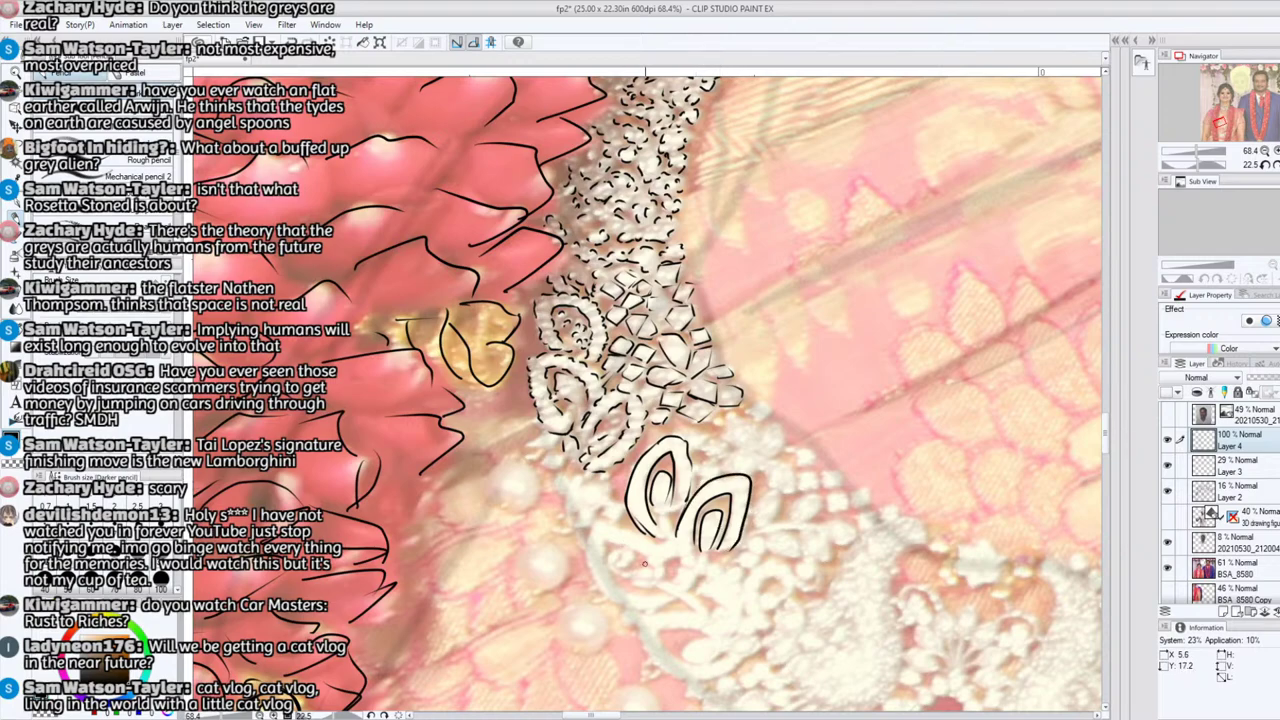
{"action": "mouse_move", "coordinate": [645, 563]}
{"action": "left_mouse_down"}
{"action": "mouse_move", "coordinate": [640, 548]}
{"action": "mouse_move", "coordinate": [604, 542]}
{"action": "mouse_move", "coordinate": [622, 606]}
{"action": "mouse_move", "coordinate": [590, 578]}
{"action": "mouse_move", "coordinate": [586, 524]}
{"action": "mouse_move", "coordinate": [630, 522]}
{"action": "mouse_move", "coordinate": [657, 564]}
{"action": "mouse_move", "coordinate": [608, 550]}
{"action": "mouse_move", "coordinate": [620, 570]}
{"action": "left_mouse_up"}
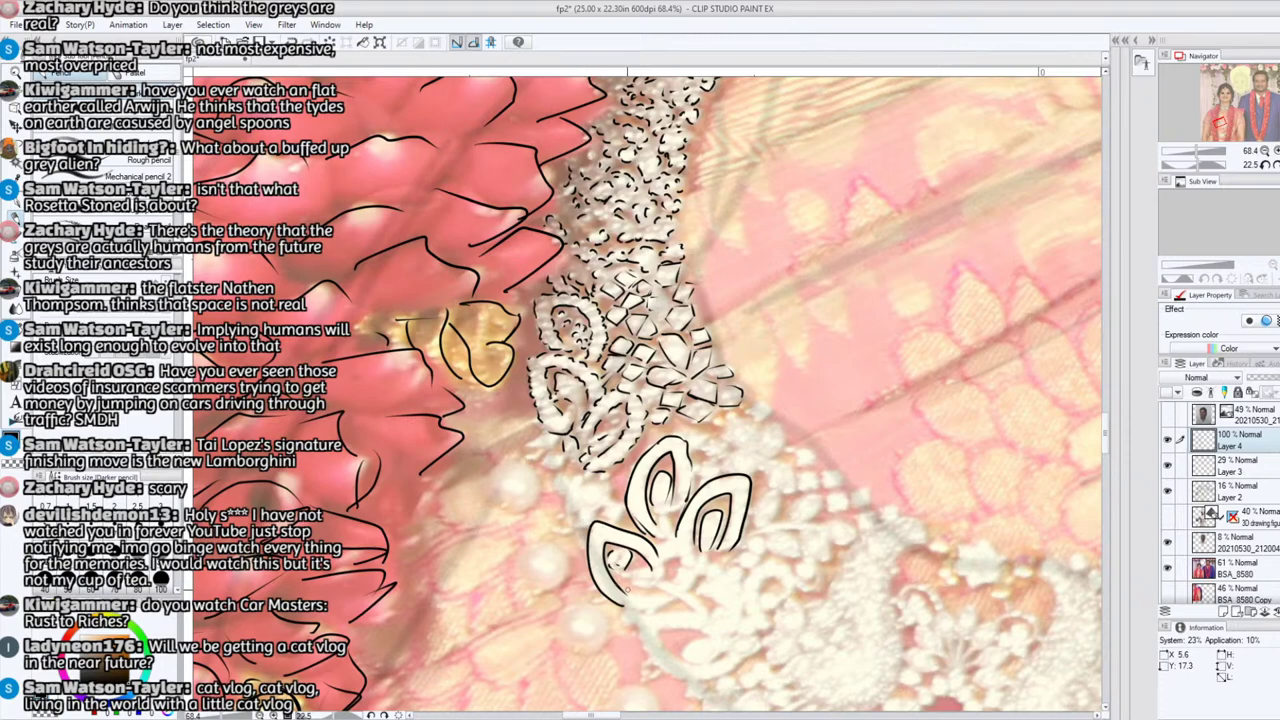
{"action": "left_click", "coordinate": [15, 291]}
{"action": "mouse_move", "coordinate": [630, 566]}
{"action": "left_mouse_down"}
{"action": "mouse_move", "coordinate": [644, 512]}
{"action": "mouse_move", "coordinate": [613, 590]}
{"action": "mouse_move", "coordinate": [651, 491]}
{"action": "mouse_move", "coordinate": [616, 516]}
{"action": "mouse_move", "coordinate": [663, 462]}
{"action": "mouse_move", "coordinate": [687, 449]}
{"action": "mouse_move", "coordinate": [665, 543]}
{"action": "mouse_move", "coordinate": [719, 481]}
{"action": "mouse_move", "coordinate": [709, 565]}
{"action": "mouse_move", "coordinate": [746, 486]}
{"action": "mouse_move", "coordinate": [693, 542]}
{"action": "mouse_move", "coordinate": [649, 465]}
{"action": "mouse_move", "coordinate": [636, 508]}
{"action": "left_mouse_up"}
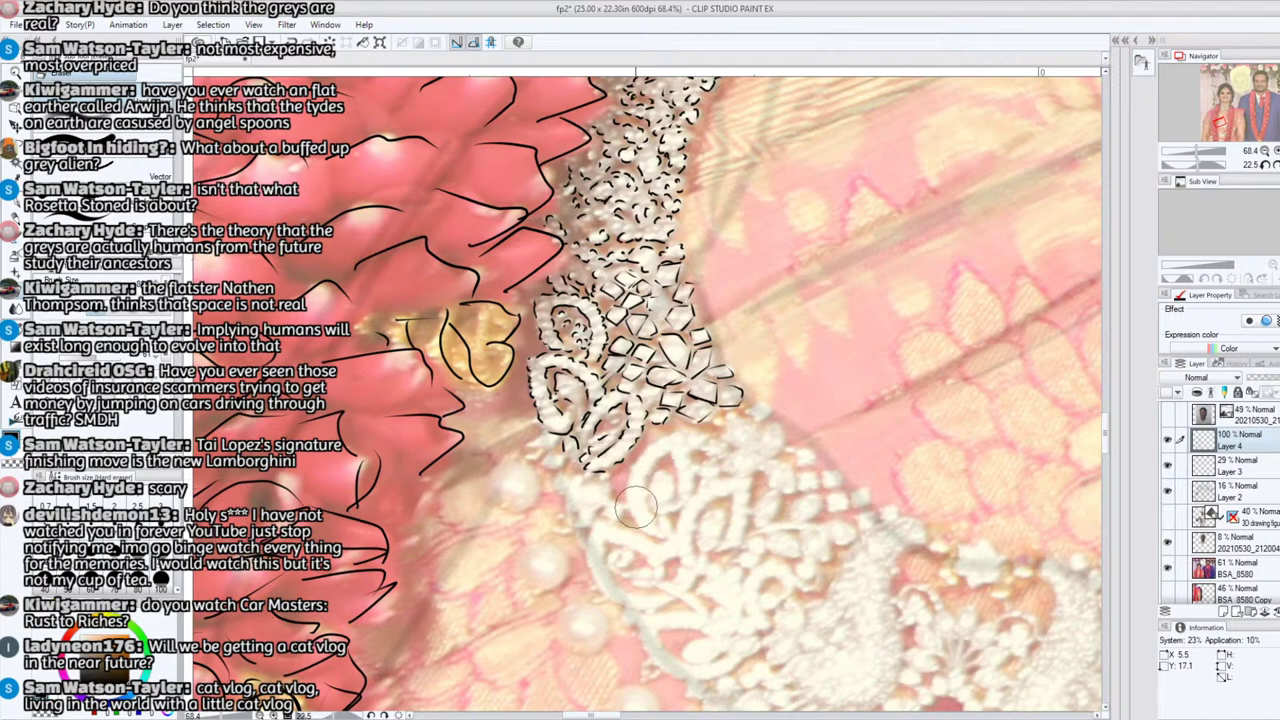
Step: Outline the pointed petals of the large lace flower below the oval beaded loops with short, broken pencil strokes
{"action": "key", "text": "p"}
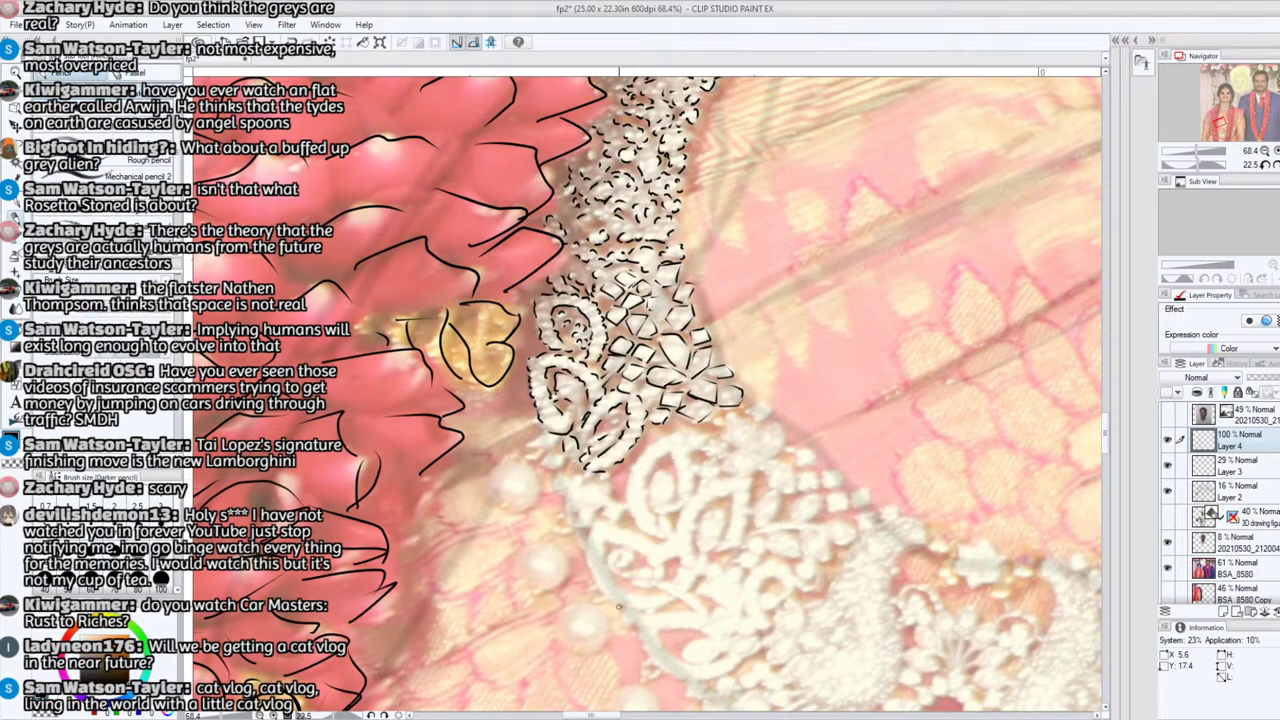
{"action": "mouse_move", "coordinate": [618, 606]}
{"action": "left_mouse_down"}
{"action": "mouse_move", "coordinate": [587, 533]}
{"action": "mouse_move", "coordinate": [630, 534]}
{"action": "mouse_move", "coordinate": [600, 522]}
{"action": "mouse_move", "coordinate": [643, 534]}
{"action": "mouse_move", "coordinate": [626, 480]}
{"action": "mouse_move", "coordinate": [661, 437]}
{"action": "mouse_move", "coordinate": [680, 435]}
{"action": "mouse_move", "coordinate": [692, 483]}
{"action": "mouse_move", "coordinate": [679, 494]}
{"action": "mouse_move", "coordinate": [658, 458]}
{"action": "mouse_move", "coordinate": [651, 520]}
{"action": "left_mouse_up"}
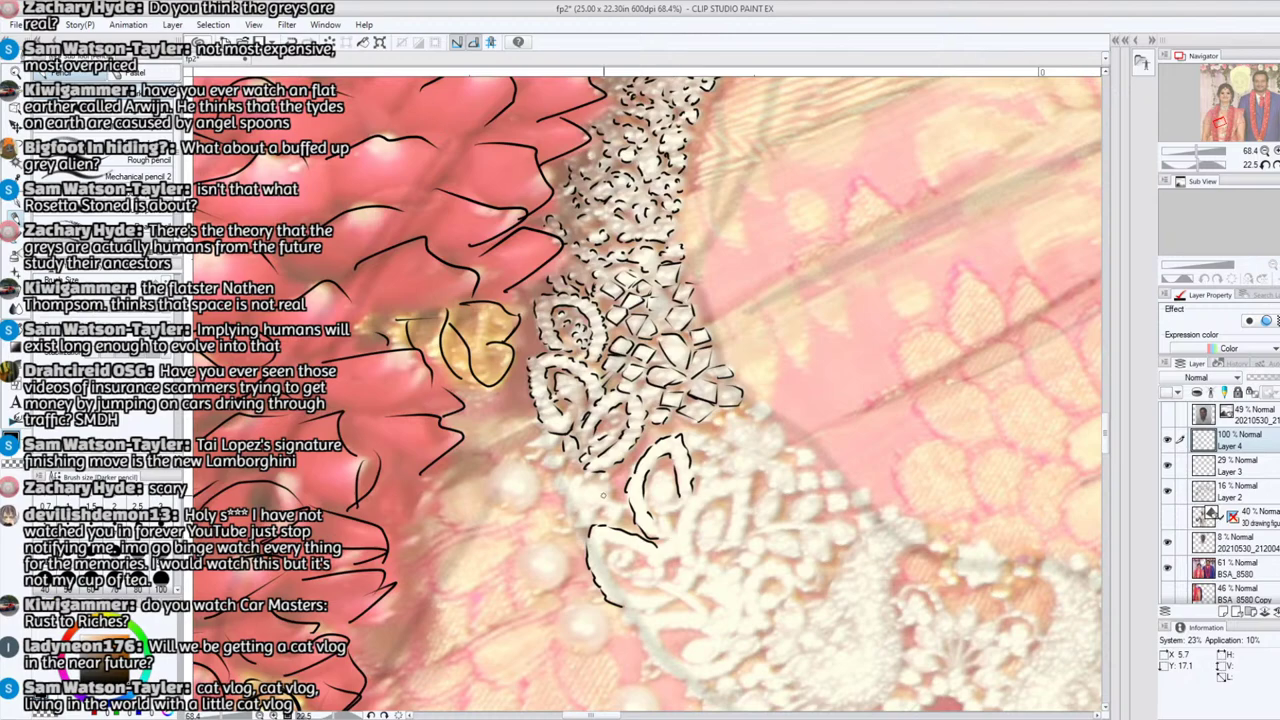
{"action": "mouse_move", "coordinate": [650, 567]}
{"action": "left_mouse_down"}
{"action": "mouse_move", "coordinate": [602, 548]}
{"action": "mouse_move", "coordinate": [622, 597]}
{"action": "left_mouse_up"}
Step: Review the whole composition's line art with the BSA_8580 photo layer hidden, and restore the photo
{"action": "left_click_drag", "start_coordinate": [1232, 138], "coordinate": [1210, 121]}
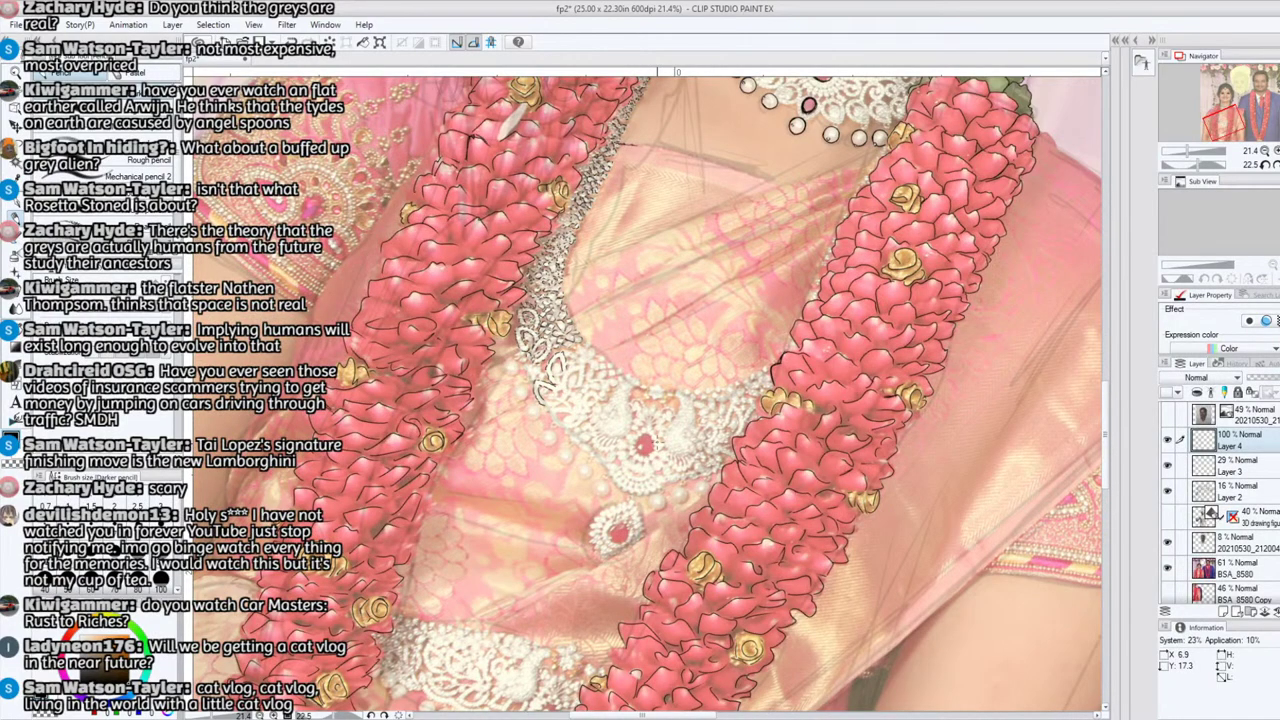
{"action": "left_click_drag", "start_coordinate": [1216, 124], "coordinate": [1236, 106]}
{"action": "left_click", "coordinate": [1270, 165]}
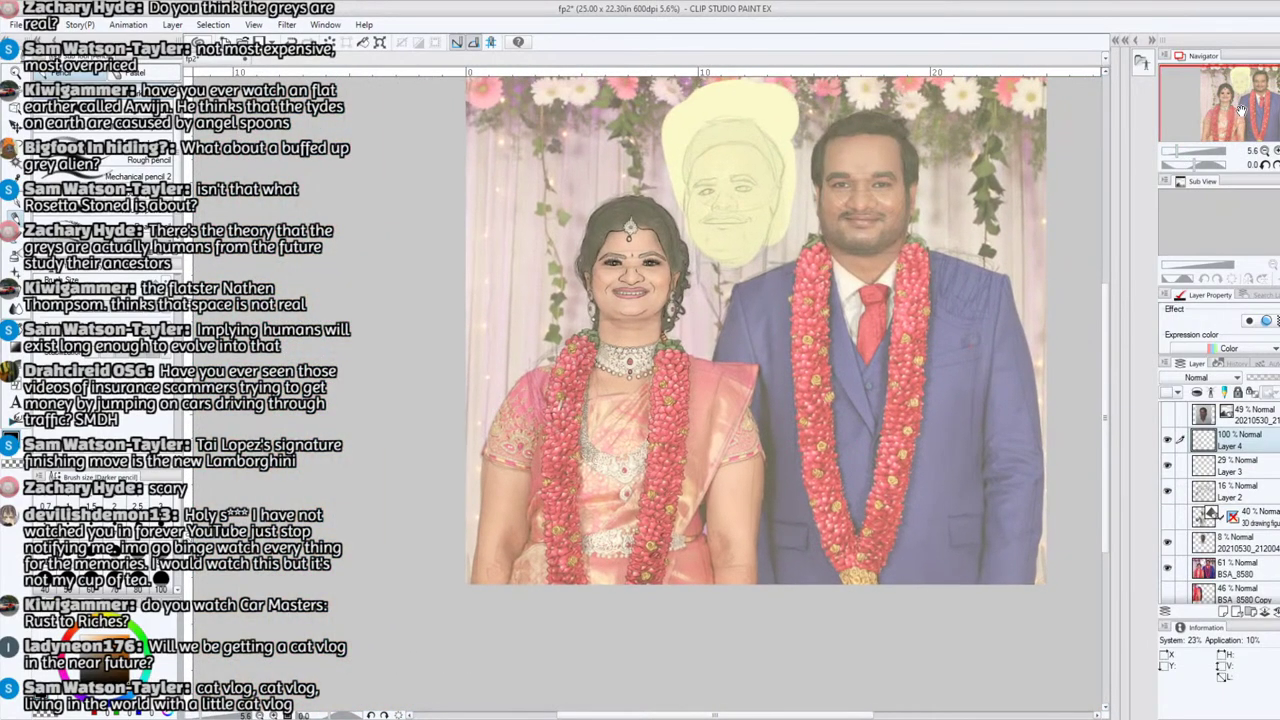
{"action": "left_click", "coordinate": [1168, 568]}
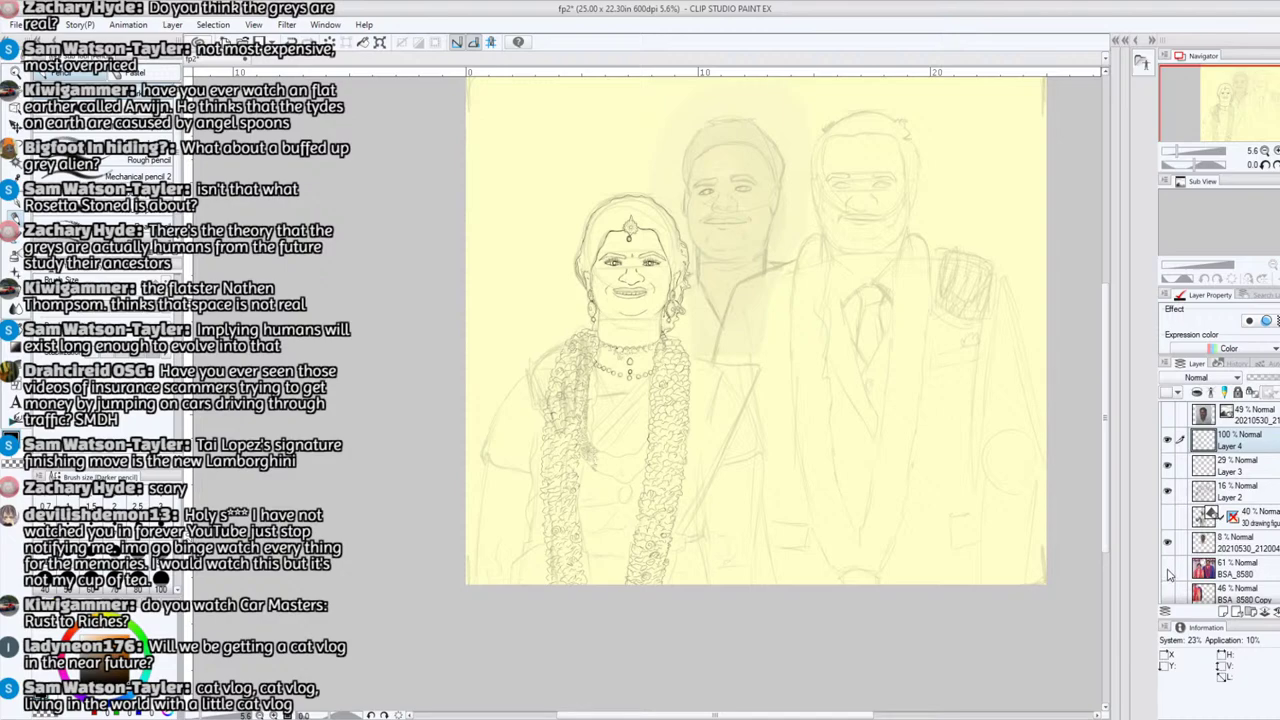
{"action": "left_click", "coordinate": [1167, 569]}
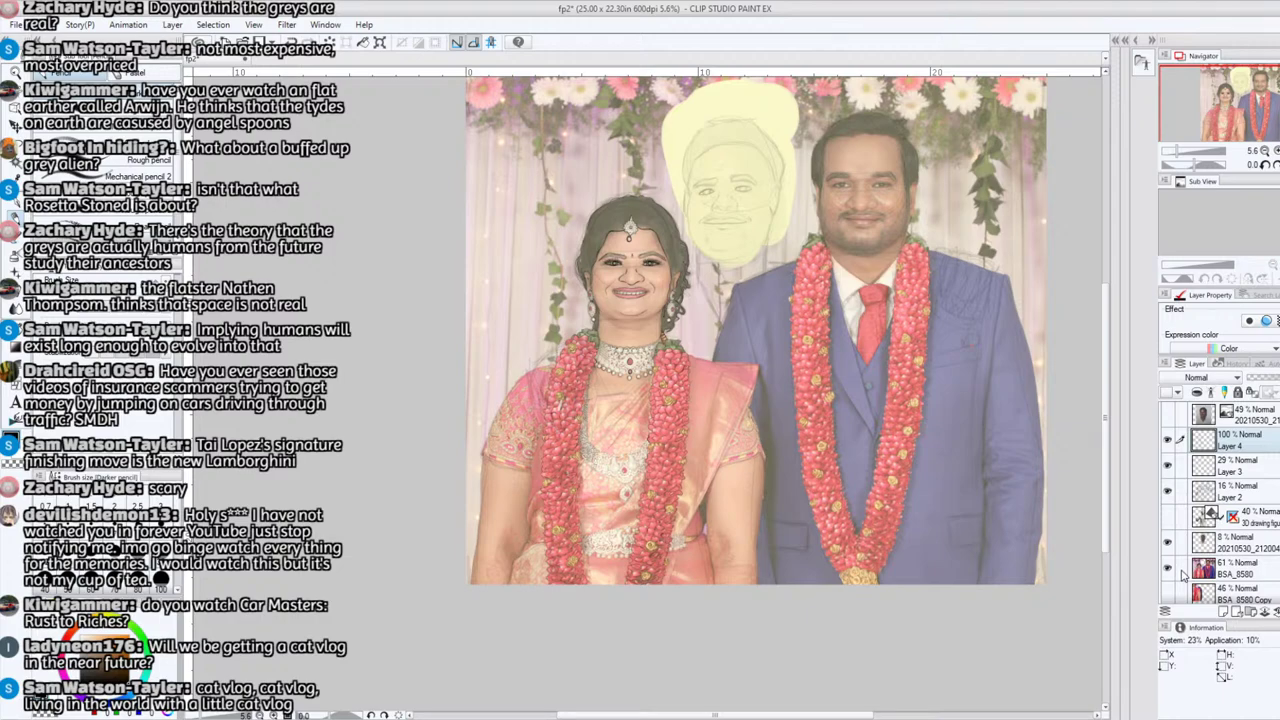
Step: Complete the three lace petals with their inner stone shapes, and draw the short stem where they meet
{"action": "left_click_drag", "start_coordinate": [1177, 152], "coordinate": [1189, 152]}
{"action": "left_click_drag", "start_coordinate": [1226, 106], "coordinate": [1219, 118]}
{"action": "left_click", "coordinate": [1195, 151]}
{"action": "mouse_move", "coordinate": [557, 379]}
{"action": "left_mouse_down"}
{"action": "mouse_move", "coordinate": [561, 336]}
{"action": "mouse_move", "coordinate": [598, 302]}
{"action": "mouse_move", "coordinate": [613, 312]}
{"action": "mouse_move", "coordinate": [624, 382]}
{"action": "mouse_move", "coordinate": [590, 323]}
{"action": "mouse_move", "coordinate": [575, 352]}
{"action": "mouse_move", "coordinate": [584, 384]}
{"action": "mouse_move", "coordinate": [540, 336]}
{"action": "mouse_move", "coordinate": [520, 328]}
{"action": "mouse_move", "coordinate": [516, 352]}
{"action": "mouse_move", "coordinate": [585, 377]}
{"action": "mouse_move", "coordinate": [576, 352]}
{"action": "mouse_move", "coordinate": [592, 340]}
{"action": "mouse_move", "coordinate": [603, 368]}
{"action": "mouse_move", "coordinate": [586, 378]}
{"action": "left_mouse_up"}
{"action": "mouse_move", "coordinate": [544, 432]}
{"action": "left_mouse_down"}
{"action": "mouse_move", "coordinate": [509, 416]}
{"action": "mouse_move", "coordinate": [511, 434]}
{"action": "mouse_move", "coordinate": [540, 441]}
{"action": "mouse_move", "coordinate": [567, 402]}
{"action": "mouse_move", "coordinate": [574, 426]}
{"action": "mouse_move", "coordinate": [600, 438]}
{"action": "left_mouse_up"}
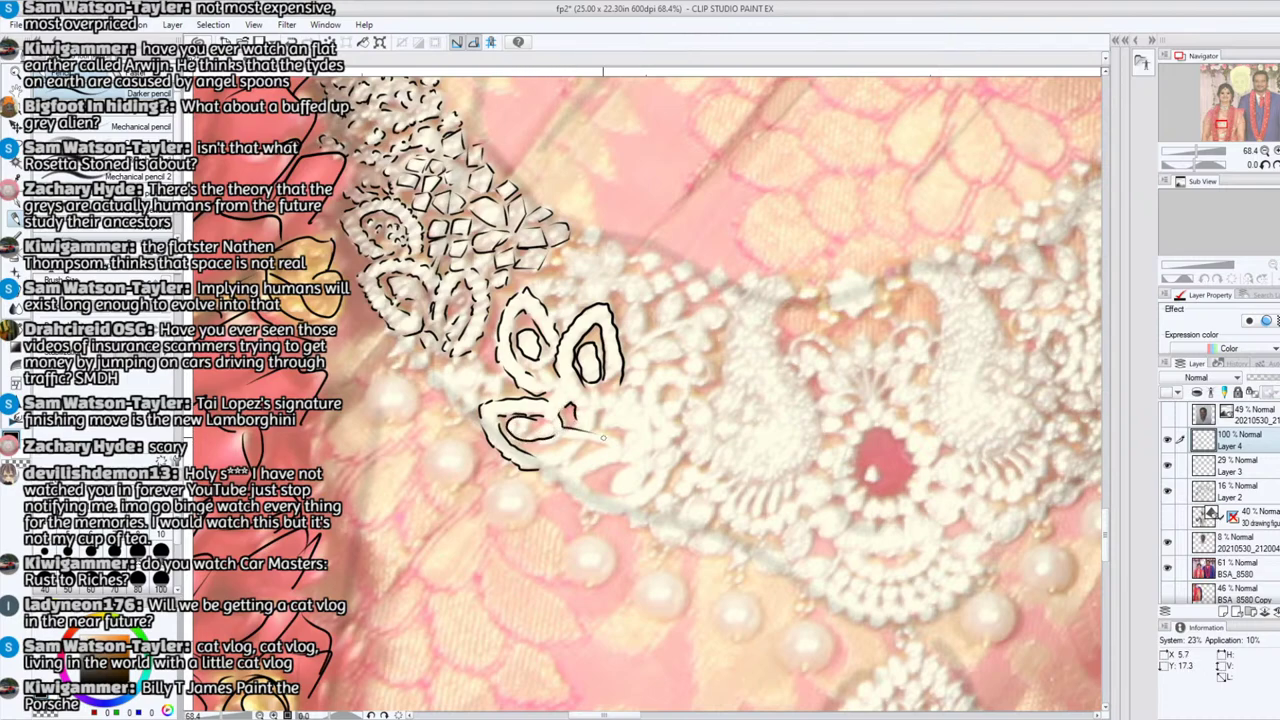
{"action": "left_click_drag", "start_coordinate": [1193, 165], "coordinate": [1208, 170]}
{"action": "mouse_move", "coordinate": [609, 350]}
{"action": "left_mouse_down"}
{"action": "mouse_move", "coordinate": [629, 282]}
{"action": "mouse_move", "coordinate": [625, 303]}
{"action": "mouse_move", "coordinate": [615, 270]}
{"action": "left_mouse_up"}
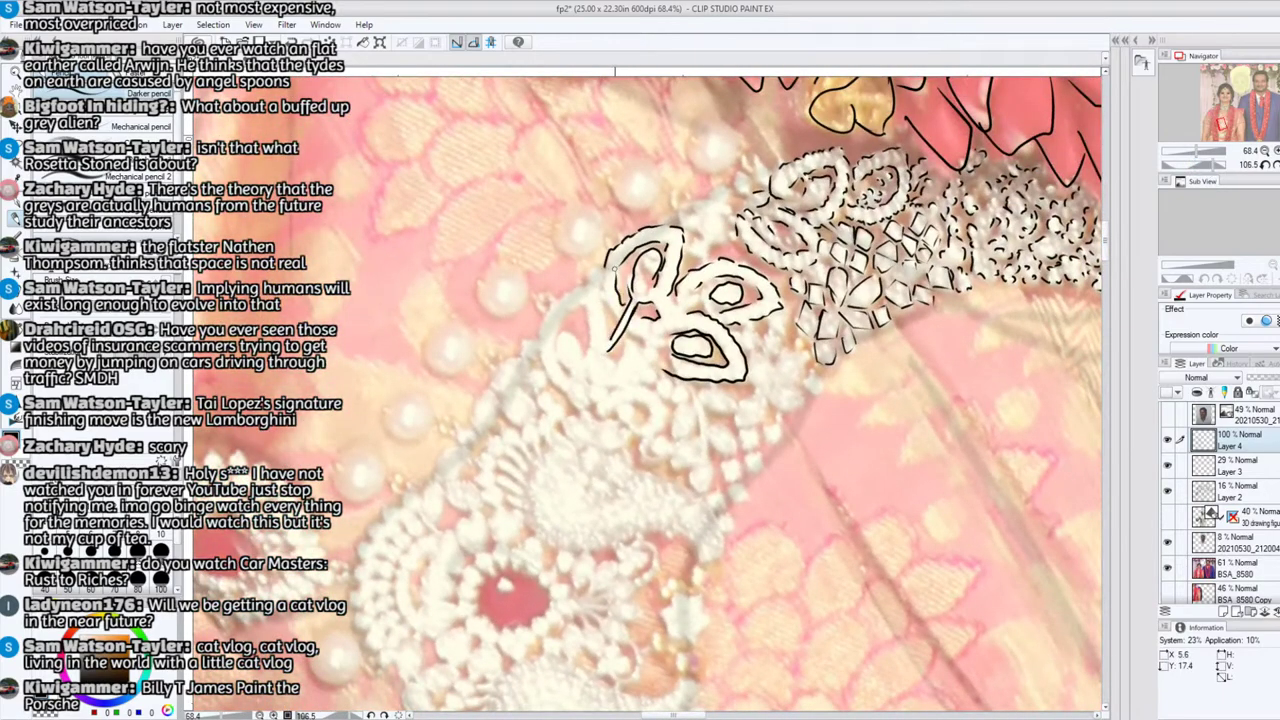
{"action": "left_click_drag", "start_coordinate": [620, 319], "coordinate": [606, 272]}
{"action": "mouse_move", "coordinate": [608, 349]}
{"action": "left_mouse_down"}
{"action": "mouse_move", "coordinate": [599, 297]}
{"action": "mouse_move", "coordinate": [586, 349]}
{"action": "mouse_move", "coordinate": [583, 305]}
{"action": "mouse_move", "coordinate": [556, 338]}
{"action": "mouse_move", "coordinate": [567, 368]}
{"action": "mouse_move", "coordinate": [562, 340]}
{"action": "mouse_move", "coordinate": [581, 337]}
{"action": "mouse_move", "coordinate": [563, 364]}
{"action": "mouse_move", "coordinate": [563, 324]}
{"action": "mouse_move", "coordinate": [578, 332]}
{"action": "mouse_move", "coordinate": [586, 318]}
{"action": "mouse_move", "coordinate": [593, 349]}
{"action": "mouse_move", "coordinate": [589, 314]}
{"action": "mouse_move", "coordinate": [612, 358]}
{"action": "left_mouse_up"}
Step: Tidy the stem's end and outline the fourth rounded lace loop beside it, along the necklace's pearl-hung edge
{"action": "key", "text": "e"}
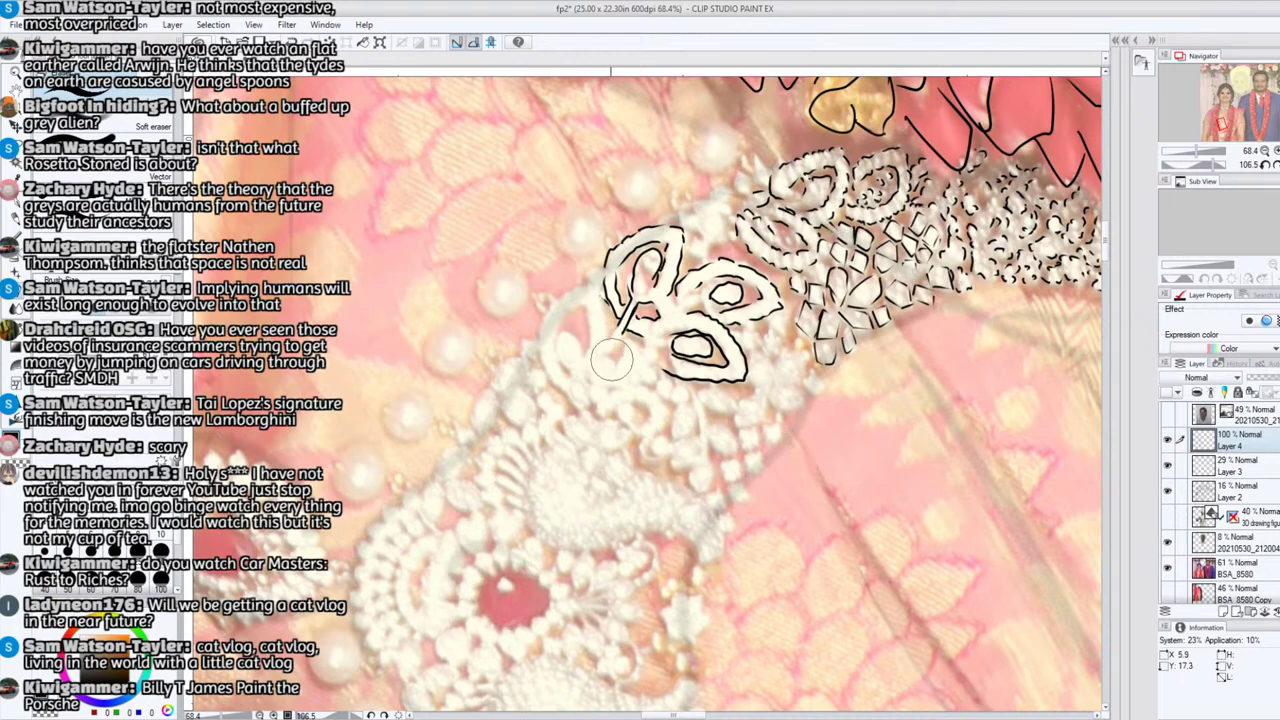
{"action": "left_click", "coordinate": [14, 218]}
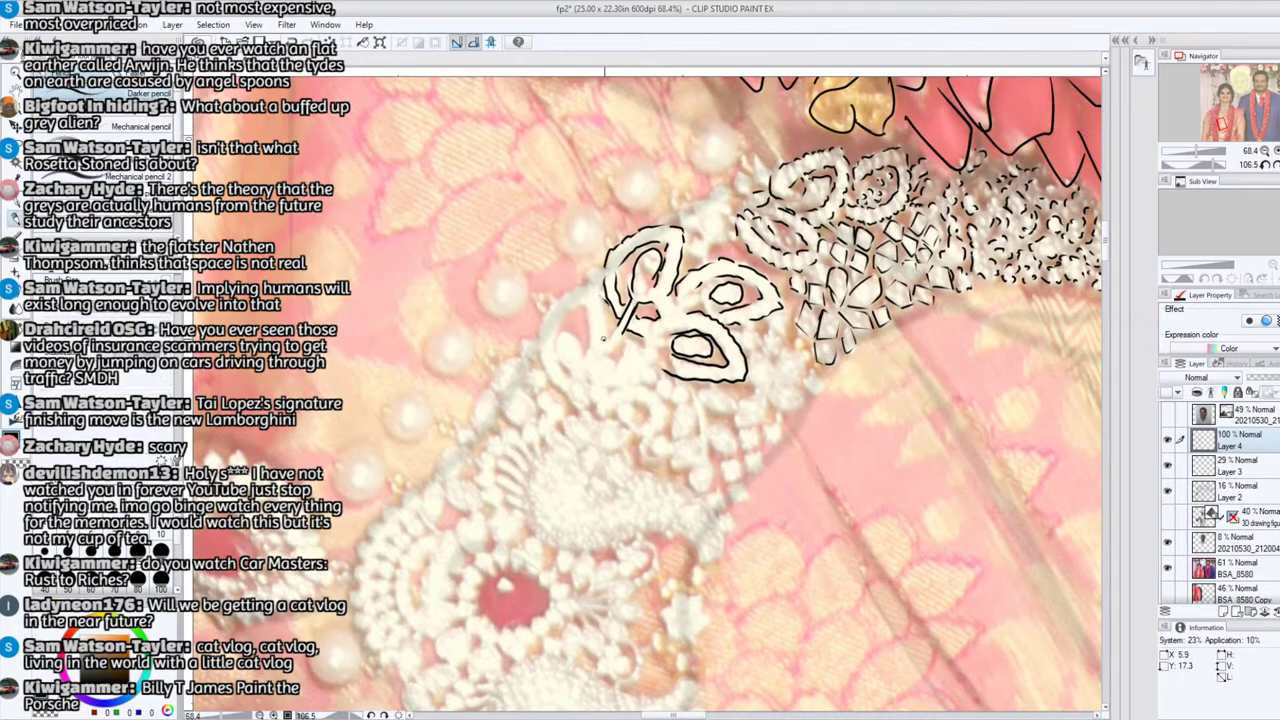
{"action": "mouse_move", "coordinate": [604, 339]}
{"action": "left_mouse_down"}
{"action": "mouse_move", "coordinate": [596, 300]}
{"action": "mouse_move", "coordinate": [583, 306]}
{"action": "left_mouse_up"}
{"action": "mouse_move", "coordinate": [558, 361]}
{"action": "left_mouse_down"}
{"action": "mouse_move", "coordinate": [552, 328]}
{"action": "mouse_move", "coordinate": [585, 302]}
{"action": "left_mouse_up"}
{"action": "mouse_move", "coordinate": [560, 382]}
{"action": "left_mouse_down"}
{"action": "mouse_move", "coordinate": [538, 330]}
{"action": "mouse_move", "coordinate": [592, 267]}
{"action": "mouse_move", "coordinate": [610, 268]}
{"action": "left_mouse_up"}
Step: Outline the leafy sprig and round ring above the petals, plus the small square stones along the necklace's upper edge
{"action": "left_click_drag", "start_coordinate": [1216, 165], "coordinate": [1187, 171]}
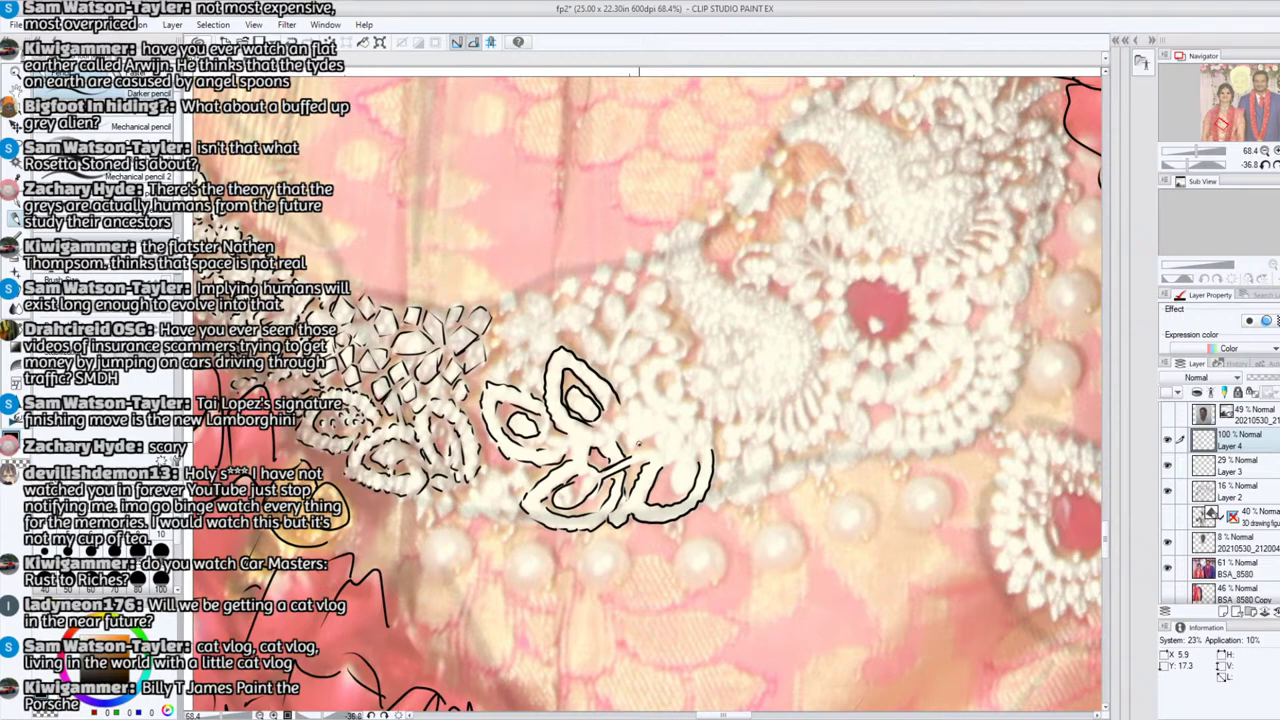
{"action": "mouse_move", "coordinate": [652, 450]}
{"action": "left_mouse_down"}
{"action": "mouse_move", "coordinate": [614, 438]}
{"action": "mouse_move", "coordinate": [658, 392]}
{"action": "mouse_move", "coordinate": [656, 374]}
{"action": "mouse_move", "coordinate": [670, 400]}
{"action": "mouse_move", "coordinate": [684, 378]}
{"action": "mouse_move", "coordinate": [666, 358]}
{"action": "mouse_move", "coordinate": [640, 374]}
{"action": "mouse_move", "coordinate": [642, 406]}
{"action": "mouse_move", "coordinate": [612, 366]}
{"action": "mouse_move", "coordinate": [646, 360]}
{"action": "mouse_move", "coordinate": [652, 336]}
{"action": "mouse_move", "coordinate": [620, 350]}
{"action": "mouse_move", "coordinate": [581, 341]}
{"action": "mouse_move", "coordinate": [598, 325]}
{"action": "mouse_move", "coordinate": [612, 350]}
{"action": "mouse_move", "coordinate": [630, 317]}
{"action": "mouse_move", "coordinate": [620, 350]}
{"action": "mouse_move", "coordinate": [606, 291]}
{"action": "left_mouse_up"}
{"action": "mouse_move", "coordinate": [606, 291]}
{"action": "left_mouse_down"}
{"action": "mouse_move", "coordinate": [604, 318]}
{"action": "mouse_move", "coordinate": [606, 296]}
{"action": "mouse_move", "coordinate": [663, 326]}
{"action": "mouse_move", "coordinate": [641, 299]}
{"action": "mouse_move", "coordinate": [660, 283]}
{"action": "mouse_move", "coordinate": [662, 306]}
{"action": "left_mouse_up"}
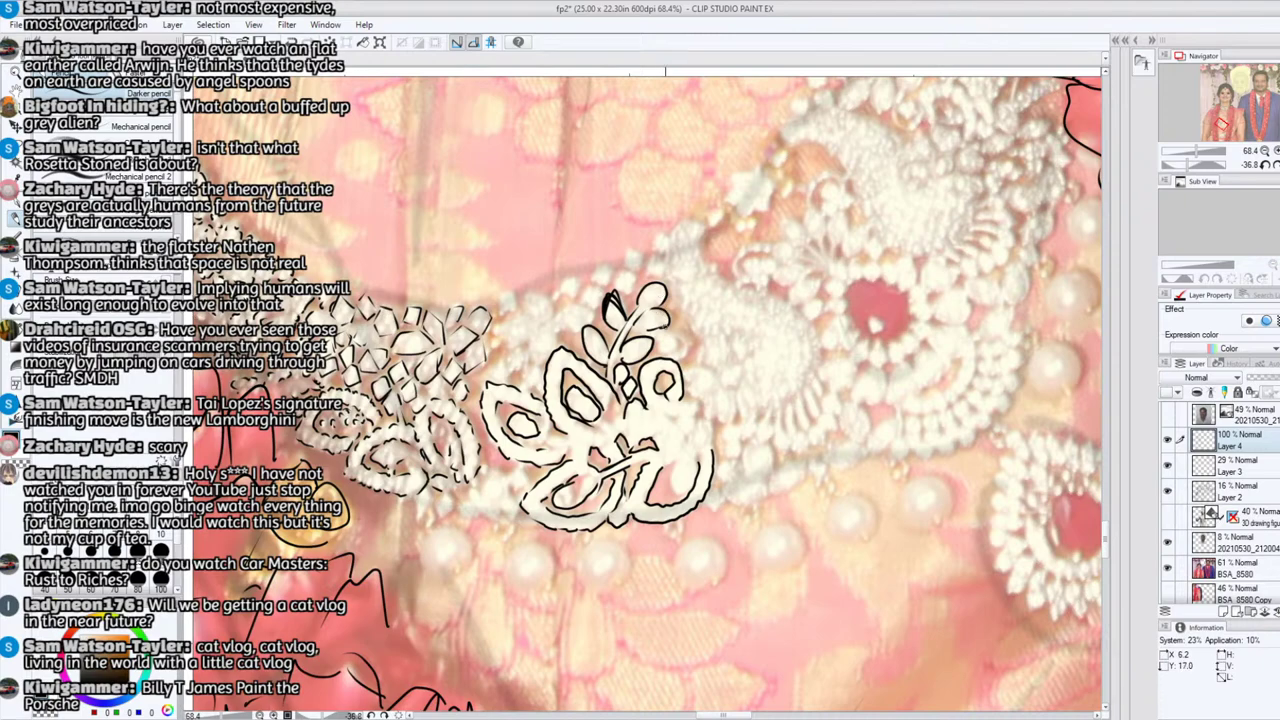
{"action": "mouse_move", "coordinate": [574, 331]}
{"action": "left_mouse_down"}
{"action": "mouse_move", "coordinate": [556, 313]}
{"action": "mouse_move", "coordinate": [592, 307]}
{"action": "mouse_move", "coordinate": [547, 358]}
{"action": "mouse_move", "coordinate": [530, 338]}
{"action": "mouse_move", "coordinate": [550, 302]}
{"action": "mouse_move", "coordinate": [522, 294]}
{"action": "mouse_move", "coordinate": [523, 314]}
{"action": "mouse_move", "coordinate": [525, 292]}
{"action": "mouse_move", "coordinate": [500, 330]}
{"action": "mouse_move", "coordinate": [508, 350]}
{"action": "mouse_move", "coordinate": [534, 345]}
{"action": "mouse_move", "coordinate": [505, 362]}
{"action": "mouse_move", "coordinate": [533, 362]}
{"action": "mouse_move", "coordinate": [525, 378]}
{"action": "left_mouse_up"}
{"action": "mouse_move", "coordinate": [506, 311]}
{"action": "left_mouse_down"}
{"action": "mouse_move", "coordinate": [500, 292]}
{"action": "mouse_move", "coordinate": [515, 302]}
{"action": "mouse_move", "coordinate": [576, 279]}
{"action": "mouse_move", "coordinate": [576, 296]}
{"action": "mouse_move", "coordinate": [592, 284]}
{"action": "mouse_move", "coordinate": [604, 308]}
{"action": "mouse_move", "coordinate": [603, 262]}
{"action": "mouse_move", "coordinate": [607, 280]}
{"action": "mouse_move", "coordinate": [626, 254]}
{"action": "mouse_move", "coordinate": [638, 270]}
{"action": "mouse_move", "coordinate": [658, 260]}
{"action": "mouse_move", "coordinate": [662, 276]}
{"action": "mouse_move", "coordinate": [652, 246]}
{"action": "mouse_move", "coordinate": [666, 236]}
{"action": "mouse_move", "coordinate": [670, 270]}
{"action": "mouse_move", "coordinate": [668, 240]}
{"action": "mouse_move", "coordinate": [688, 222]}
{"action": "mouse_move", "coordinate": [702, 236]}
{"action": "mouse_move", "coordinate": [680, 298]}
{"action": "mouse_move", "coordinate": [690, 322]}
{"action": "left_mouse_up"}
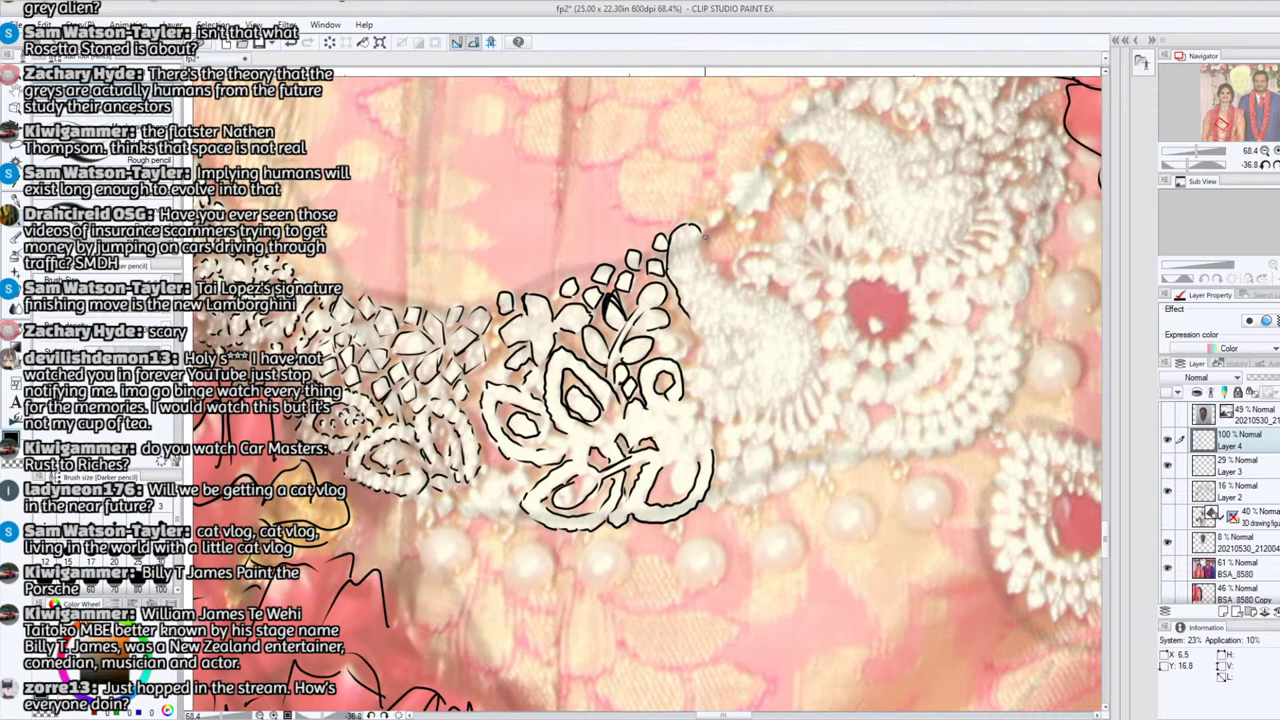
Step: Outline the curved, beaded paisley shape beside the leafy sprig, and draw the row of fringe lines along its lower edge
{"action": "mouse_move", "coordinate": [704, 236]}
{"action": "left_mouse_down"}
{"action": "mouse_move", "coordinate": [700, 260]}
{"action": "mouse_move", "coordinate": [733, 285]}
{"action": "mouse_move", "coordinate": [704, 343]}
{"action": "left_mouse_up"}
{"action": "mouse_move", "coordinate": [737, 287]}
{"action": "left_mouse_down"}
{"action": "mouse_move", "coordinate": [785, 301]}
{"action": "mouse_move", "coordinate": [813, 328]}
{"action": "mouse_move", "coordinate": [822, 391]}
{"action": "mouse_move", "coordinate": [796, 434]}
{"action": "mouse_move", "coordinate": [793, 418]}
{"action": "left_mouse_up"}
{"action": "mouse_move", "coordinate": [807, 412]}
{"action": "left_mouse_down"}
{"action": "mouse_move", "coordinate": [798, 438]}
{"action": "mouse_move", "coordinate": [799, 418]}
{"action": "mouse_move", "coordinate": [795, 434]}
{"action": "mouse_move", "coordinate": [781, 426]}
{"action": "left_mouse_up"}
{"action": "mouse_move", "coordinate": [788, 418]}
{"action": "left_mouse_down"}
{"action": "mouse_move", "coordinate": [777, 436]}
{"action": "mouse_move", "coordinate": [737, 425]}
{"action": "mouse_move", "coordinate": [722, 452]}
{"action": "mouse_move", "coordinate": [758, 436]}
{"action": "mouse_move", "coordinate": [778, 446]}
{"action": "mouse_move", "coordinate": [718, 410]}
{"action": "mouse_move", "coordinate": [719, 386]}
{"action": "mouse_move", "coordinate": [737, 386]}
{"action": "mouse_move", "coordinate": [733, 333]}
{"action": "mouse_move", "coordinate": [704, 329]}
{"action": "mouse_move", "coordinate": [741, 329]}
{"action": "left_mouse_up"}
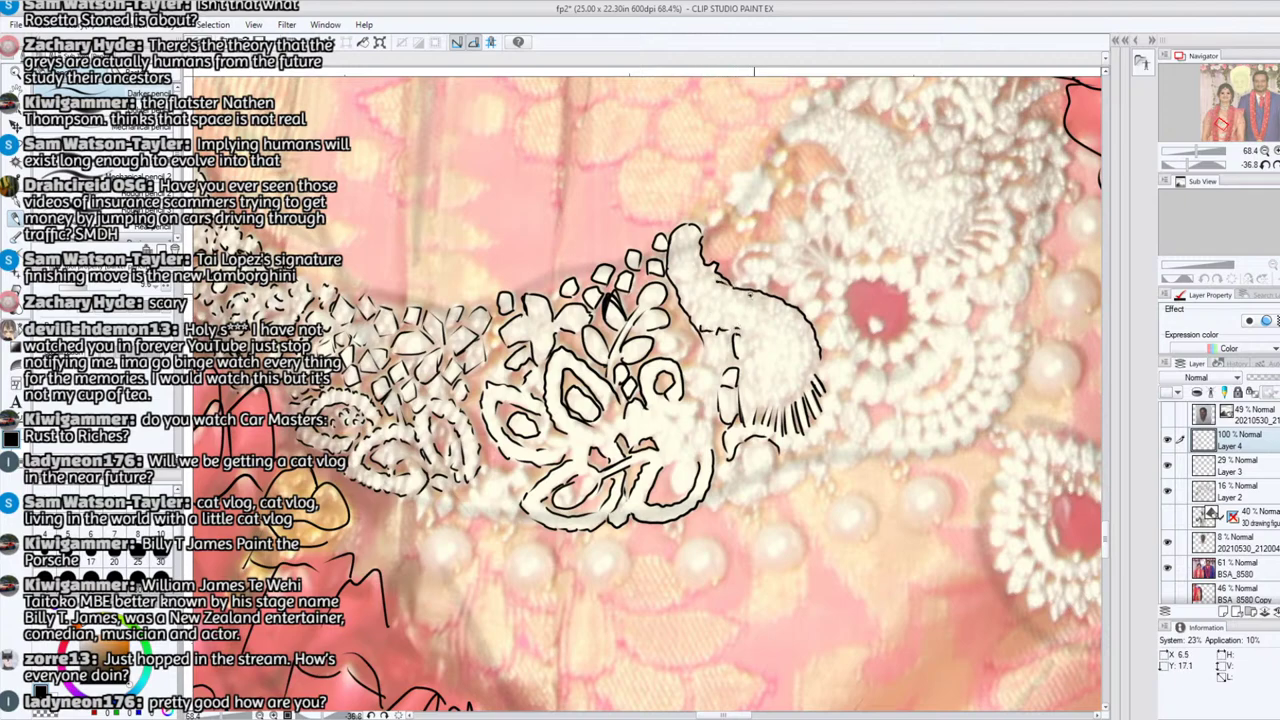
Step: Add short bead-texture dashes inside the paisley, and outline the small stones between it and the lace petals
{"action": "left_click_drag", "start_coordinate": [703, 288], "coordinate": [730, 298]}
{"action": "left_click_drag", "start_coordinate": [691, 250], "coordinate": [684, 262]}
{"action": "mouse_move", "coordinate": [790, 322]}
{"action": "left_mouse_down"}
{"action": "mouse_move", "coordinate": [807, 362]}
{"action": "mouse_move", "coordinate": [801, 398]}
{"action": "mouse_move", "coordinate": [747, 410]}
{"action": "left_mouse_up"}
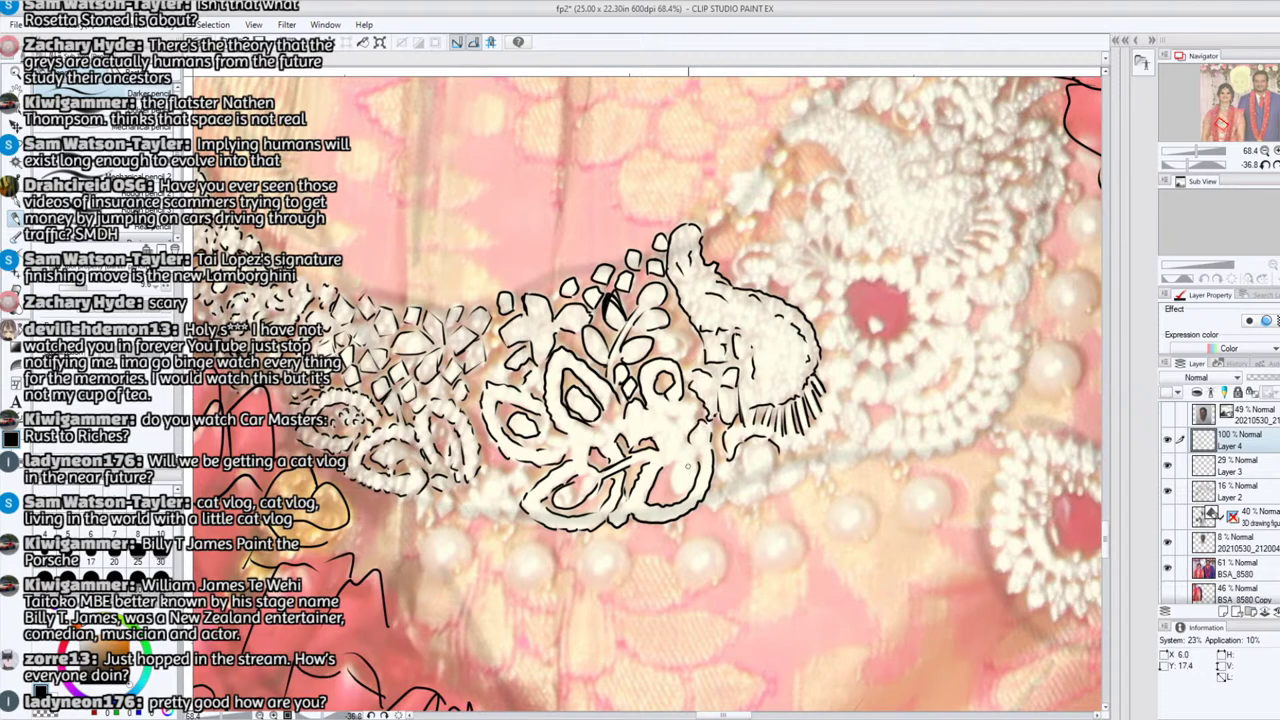
Step: Draw the inner contours of the fourth lace loop, and outline the scalloped bead row beneath the paisley's fringe
{"action": "mouse_move", "coordinate": [674, 459]}
{"action": "left_mouse_down"}
{"action": "mouse_move", "coordinate": [678, 498]}
{"action": "mouse_move", "coordinate": [698, 456]}
{"action": "mouse_move", "coordinate": [666, 468]}
{"action": "left_mouse_up"}
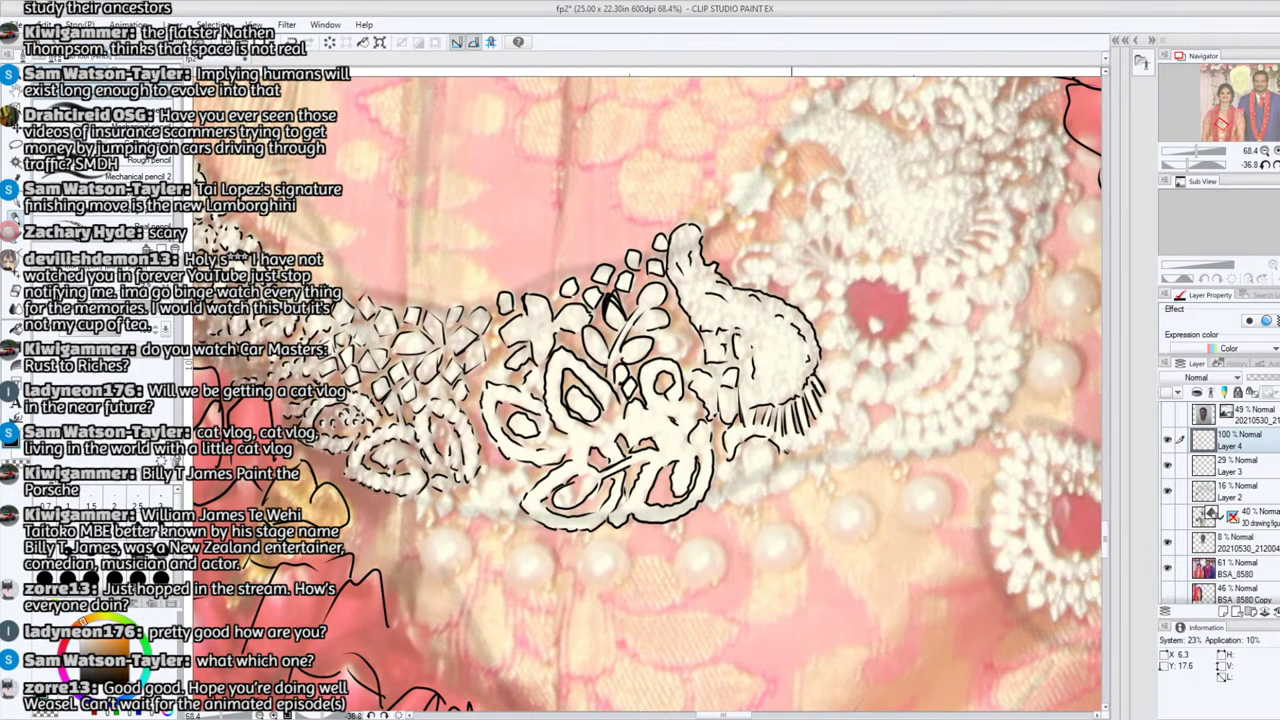
{"action": "left_click_drag", "start_coordinate": [787, 450], "coordinate": [826, 437]}
{"action": "mouse_move", "coordinate": [829, 434]}
{"action": "left_mouse_down"}
{"action": "mouse_move", "coordinate": [855, 367]}
{"action": "mouse_move", "coordinate": [836, 362]}
{"action": "mouse_move", "coordinate": [846, 378]}
{"action": "mouse_move", "coordinate": [826, 362]}
{"action": "mouse_move", "coordinate": [830, 390]}
{"action": "left_mouse_up"}
Step: Outline the ring of small stones around the pendant's red gem, and save the drawing
{"action": "mouse_move", "coordinate": [840, 345]}
{"action": "left_mouse_down"}
{"action": "mouse_move", "coordinate": [824, 346]}
{"action": "mouse_move", "coordinate": [852, 334]}
{"action": "mouse_move", "coordinate": [836, 310]}
{"action": "mouse_move", "coordinate": [845, 289]}
{"action": "mouse_move", "coordinate": [827, 301]}
{"action": "mouse_move", "coordinate": [832, 278]}
{"action": "mouse_move", "coordinate": [830, 322]}
{"action": "mouse_move", "coordinate": [852, 348]}
{"action": "mouse_move", "coordinate": [864, 338]}
{"action": "mouse_move", "coordinate": [870, 358]}
{"action": "mouse_move", "coordinate": [910, 332]}
{"action": "mouse_move", "coordinate": [914, 346]}
{"action": "mouse_move", "coordinate": [928, 304]}
{"action": "mouse_move", "coordinate": [900, 283]}
{"action": "mouse_move", "coordinate": [908, 260]}
{"action": "left_mouse_up"}
{"action": "mouse_move", "coordinate": [912, 262]}
{"action": "left_mouse_down"}
{"action": "mouse_move", "coordinate": [916, 284]}
{"action": "mouse_move", "coordinate": [890, 272]}
{"action": "left_mouse_up"}
{"action": "left_click_drag", "start_coordinate": [894, 290], "coordinate": [880, 270]}
{"action": "mouse_move", "coordinate": [888, 276]}
{"action": "left_mouse_down"}
{"action": "mouse_move", "coordinate": [888, 264]}
{"action": "mouse_move", "coordinate": [847, 263]}
{"action": "left_mouse_up"}
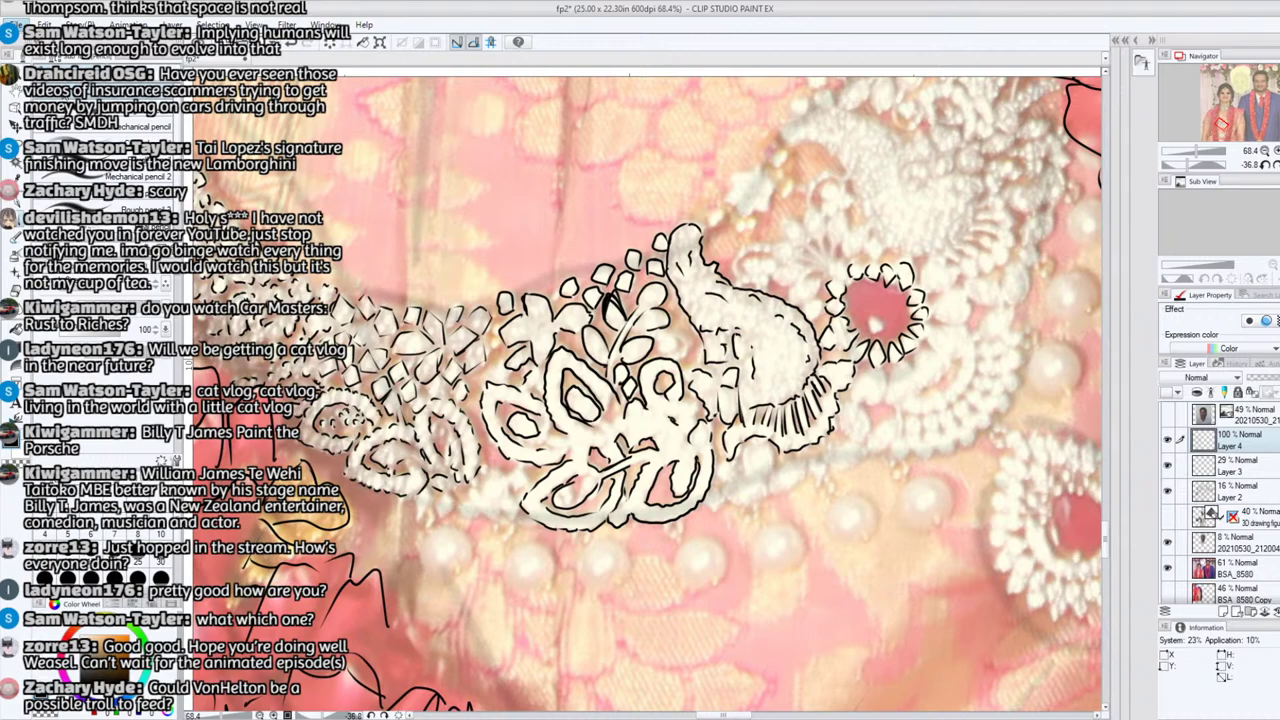
{"action": "key", "text": "ctrl+s"}
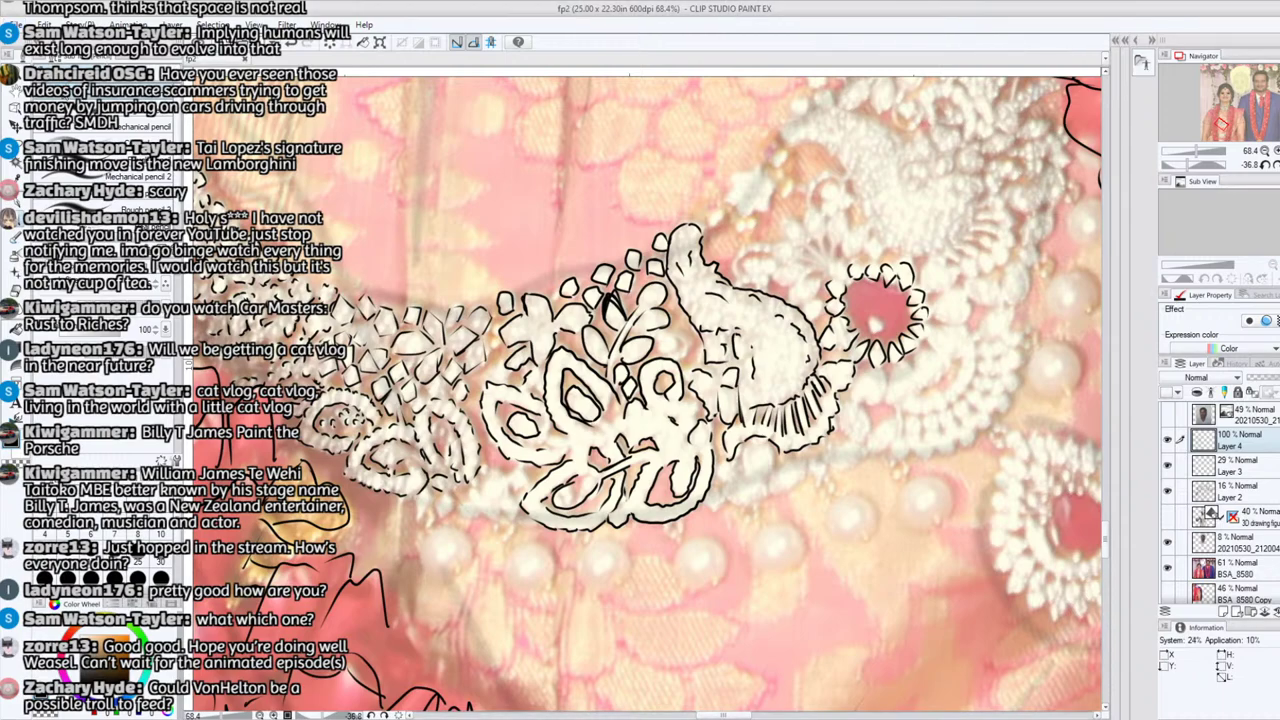